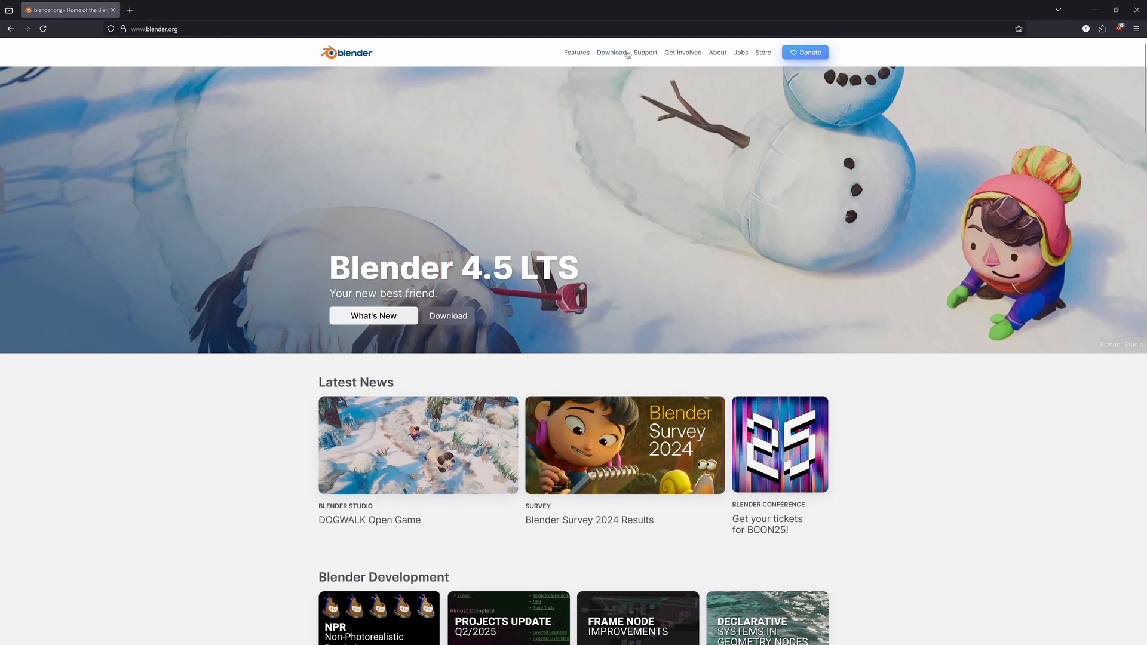
Step: Open the index of all previous Blender releases on the Blender website and look through the available versions
click(612, 52)
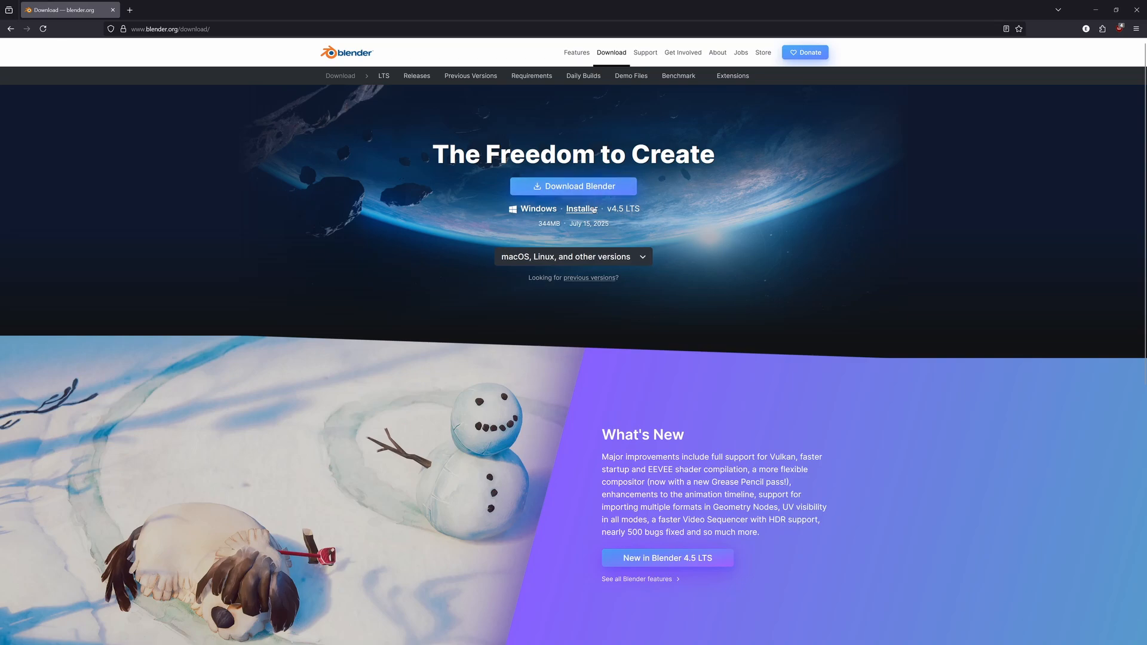
click(584, 277)
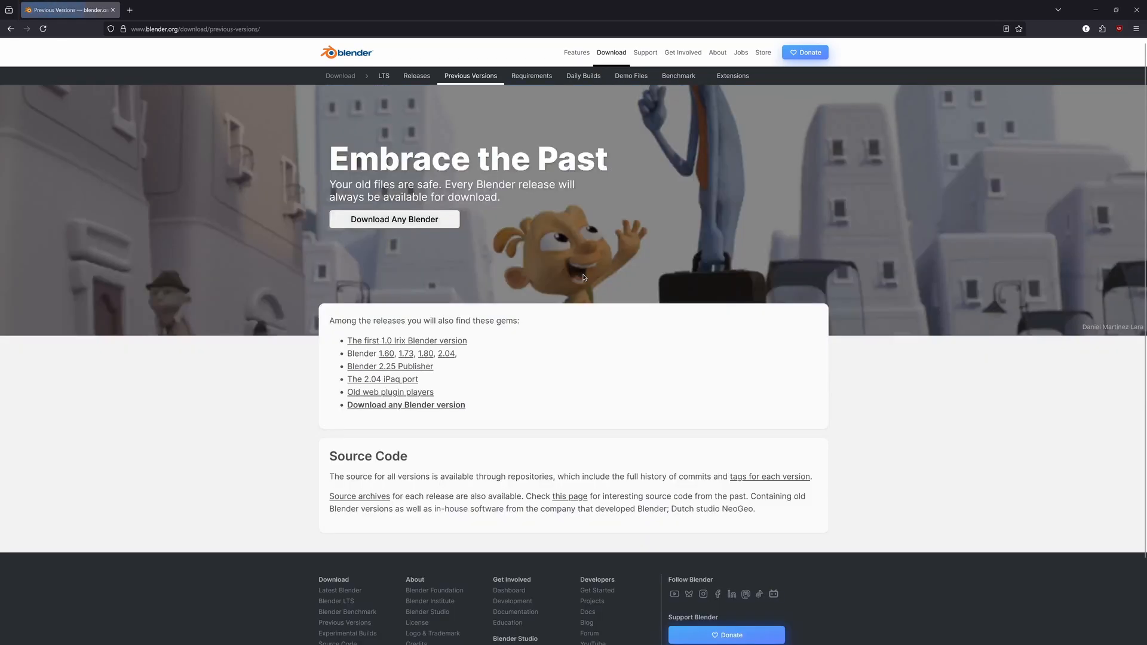
click(418, 407)
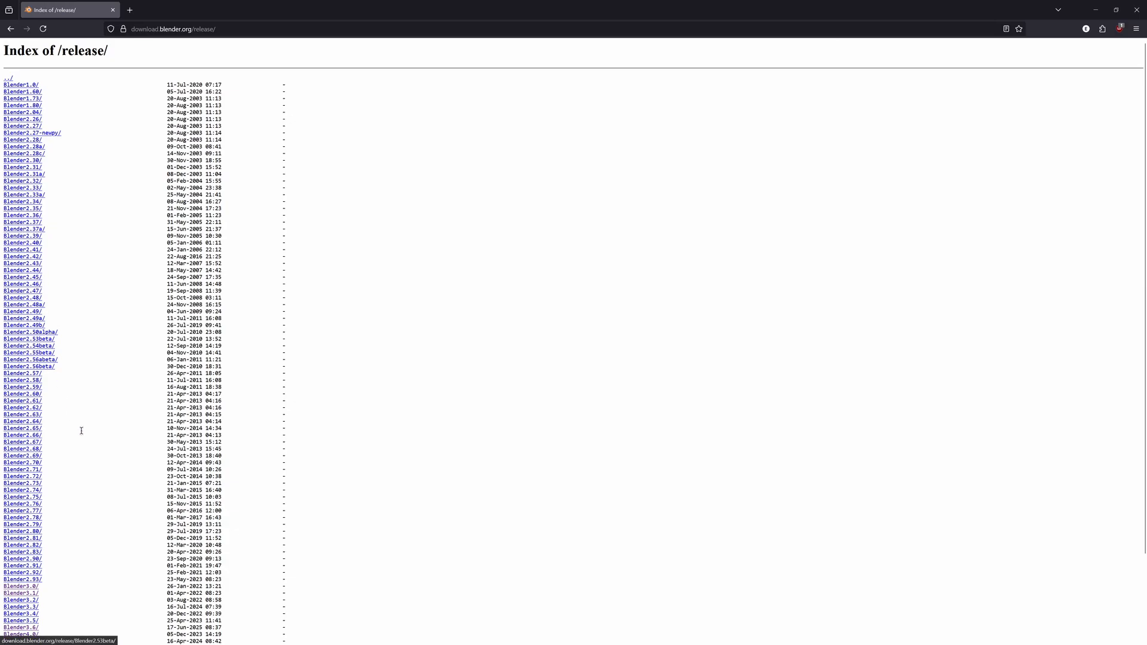
scroll(69, 400, down, 3)
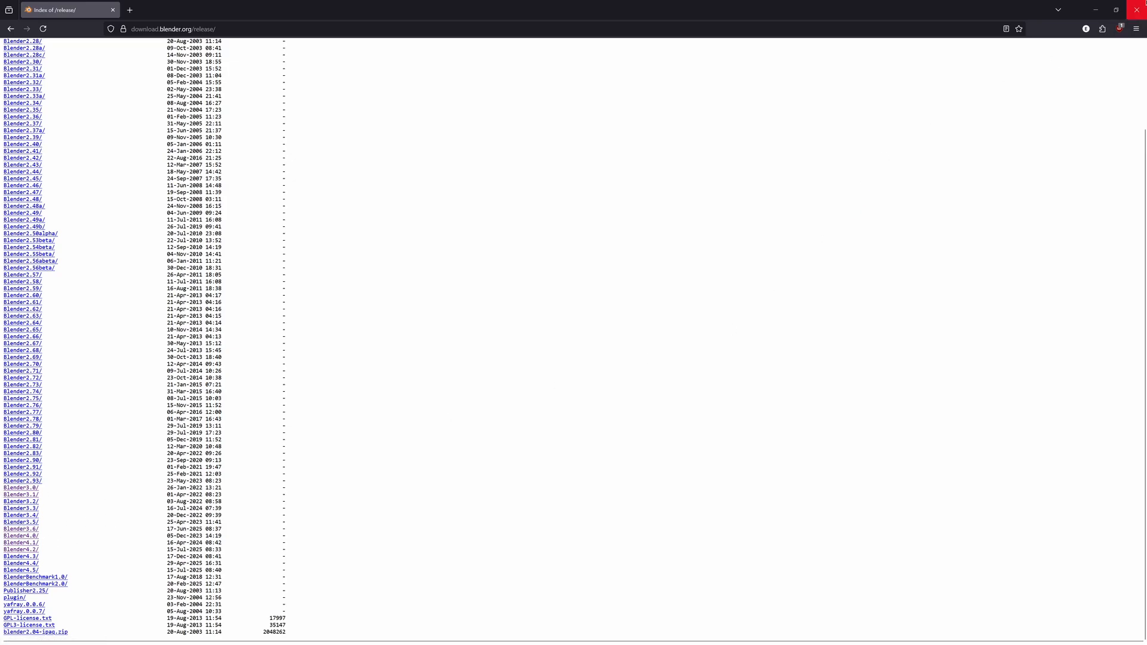
Step: Minimize the browser and launch Blender 3.6
click(1095, 10)
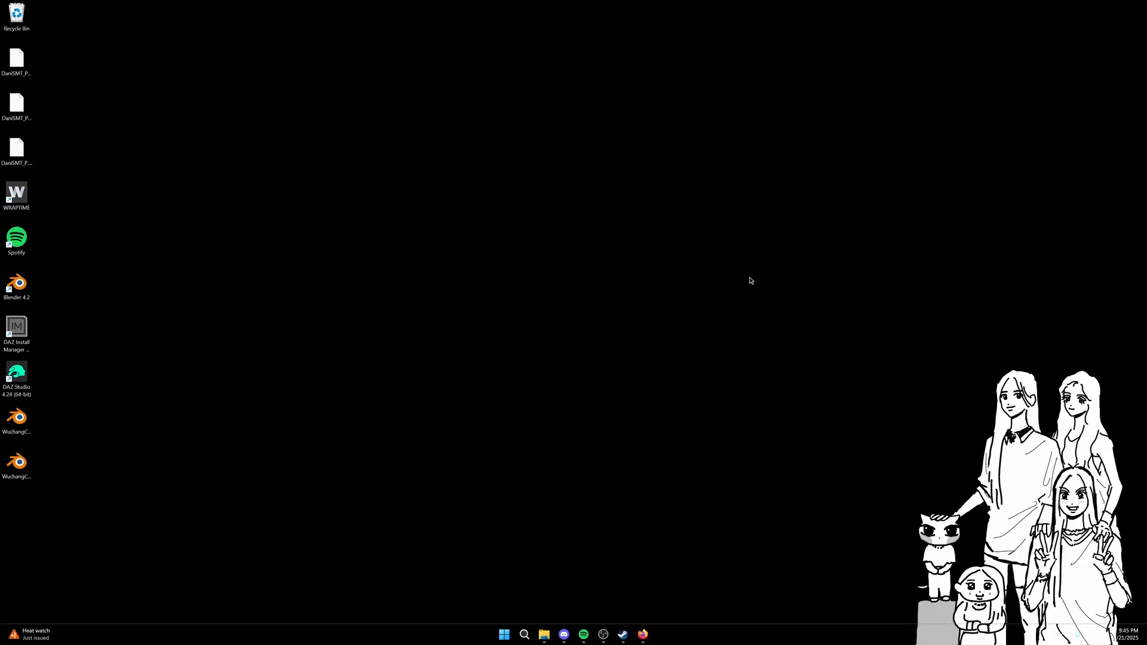
click(524, 636)
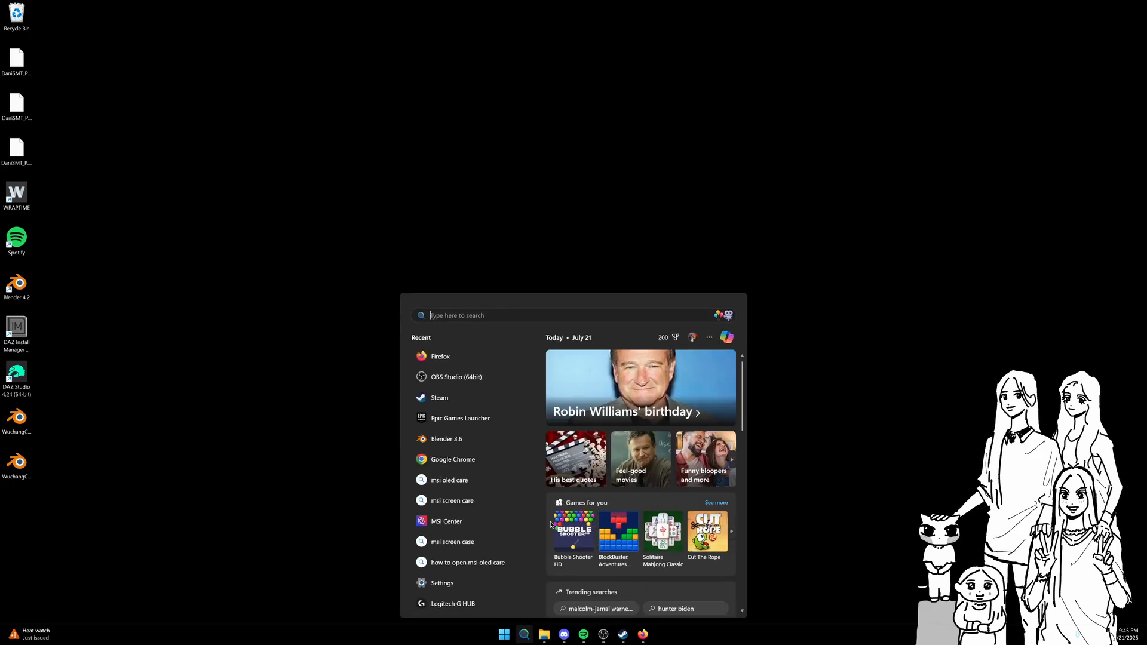
click(440, 439)
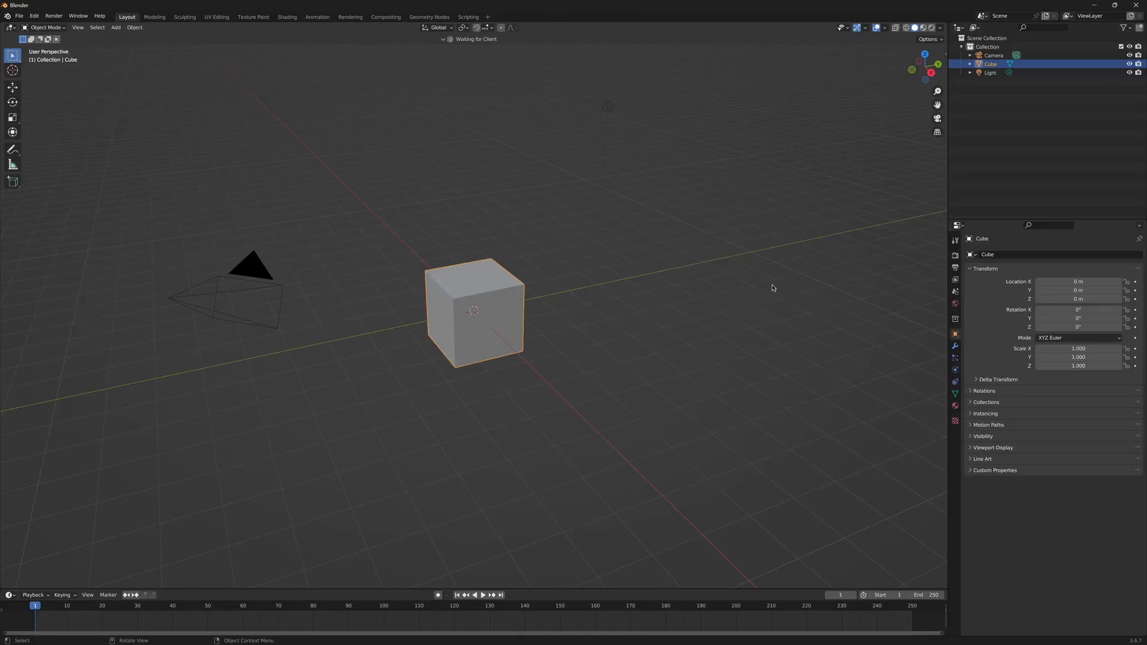
Step: Show the 3D viewport's sidebar and enable Screencast Keys there
right_click(588, 596)
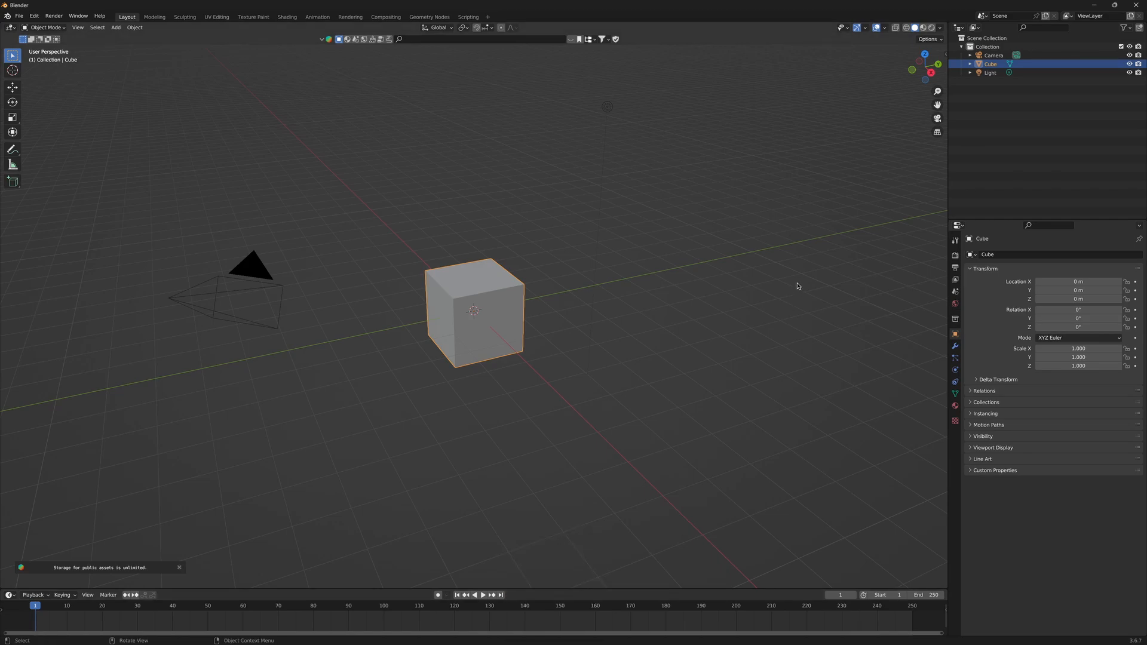
key(n)
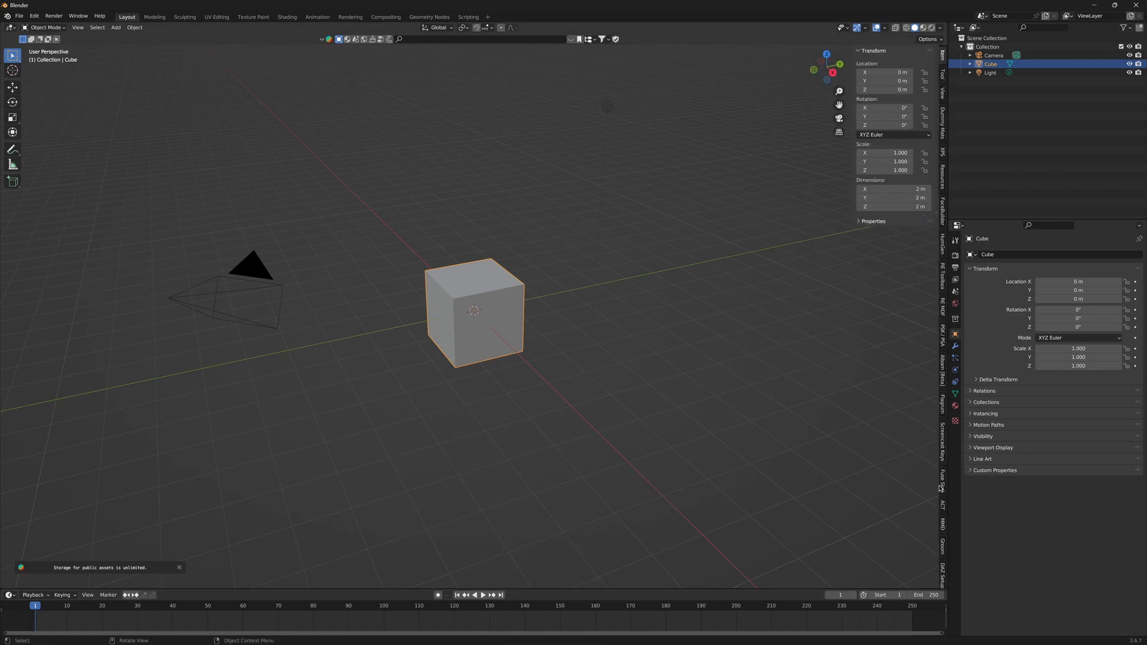
click(942, 443)
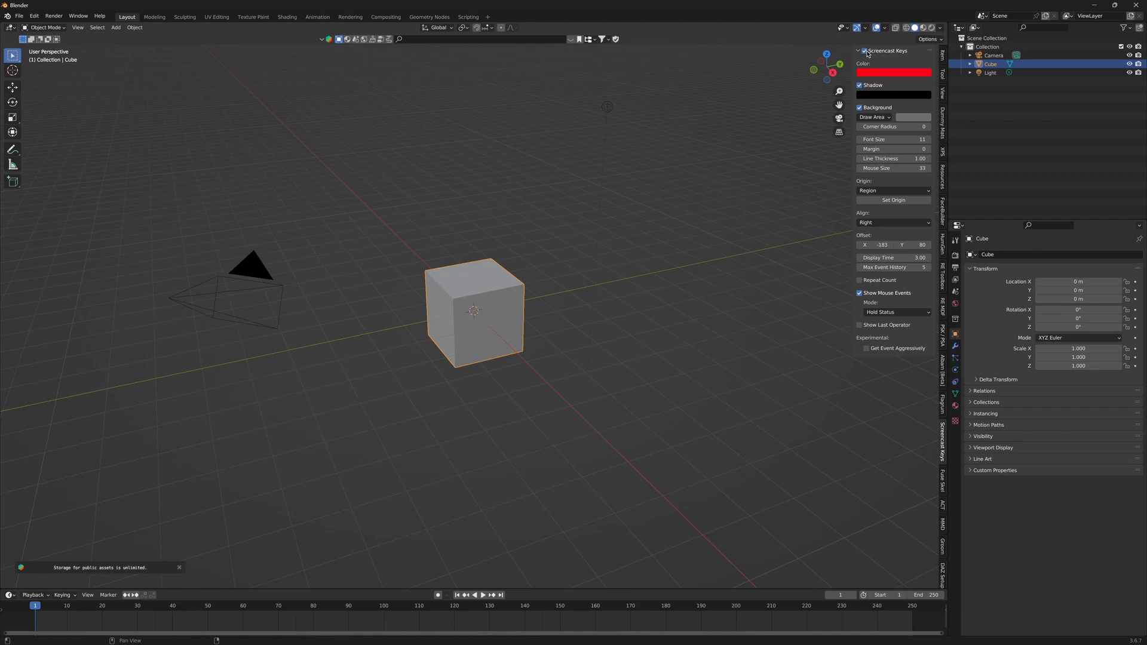
Step: Close the timeline area and hide the 3D viewport's sidebar
right_click(642, 596)
click(643, 595)
right_click(643, 595)
right_click(642, 596)
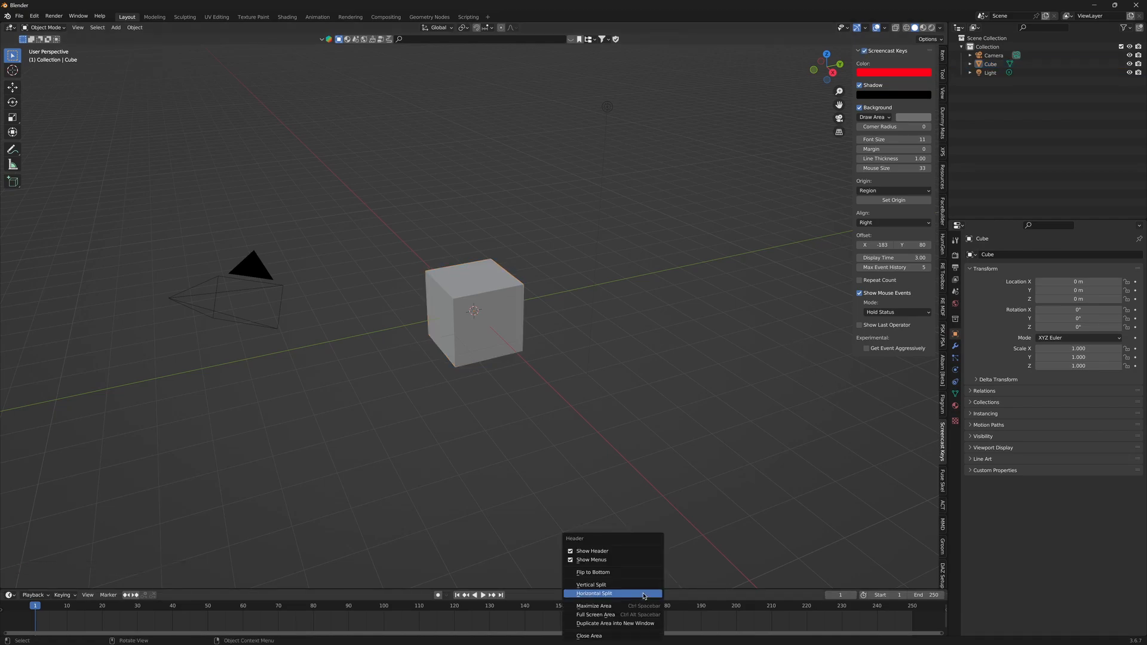
click(590, 636)
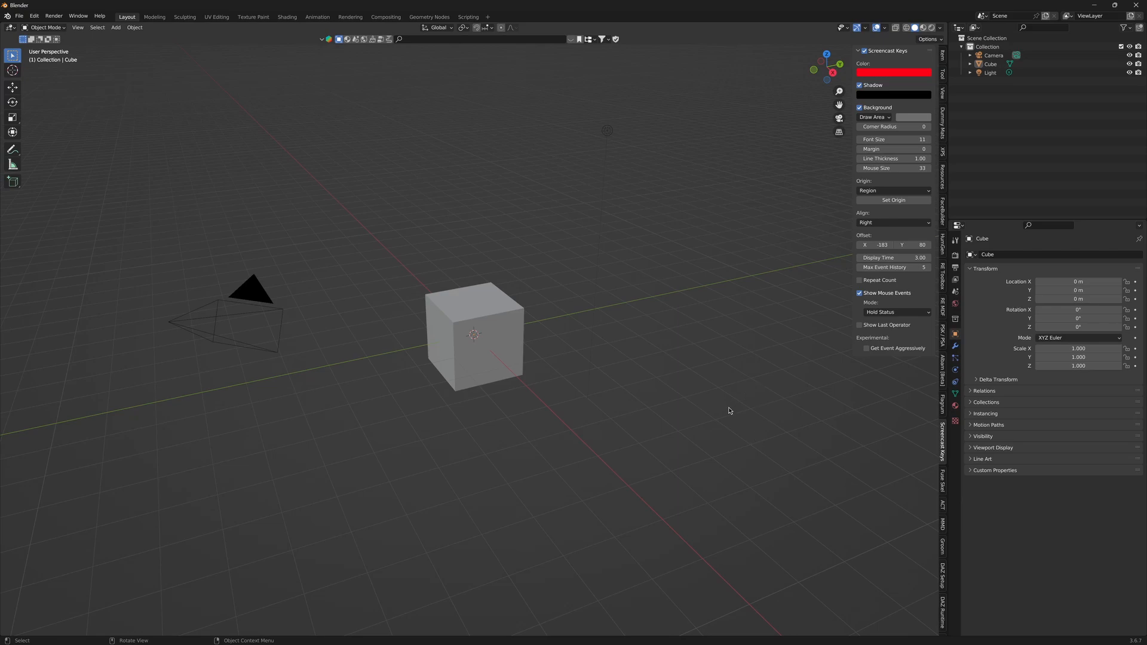
right_click(677, 467)
key(n)
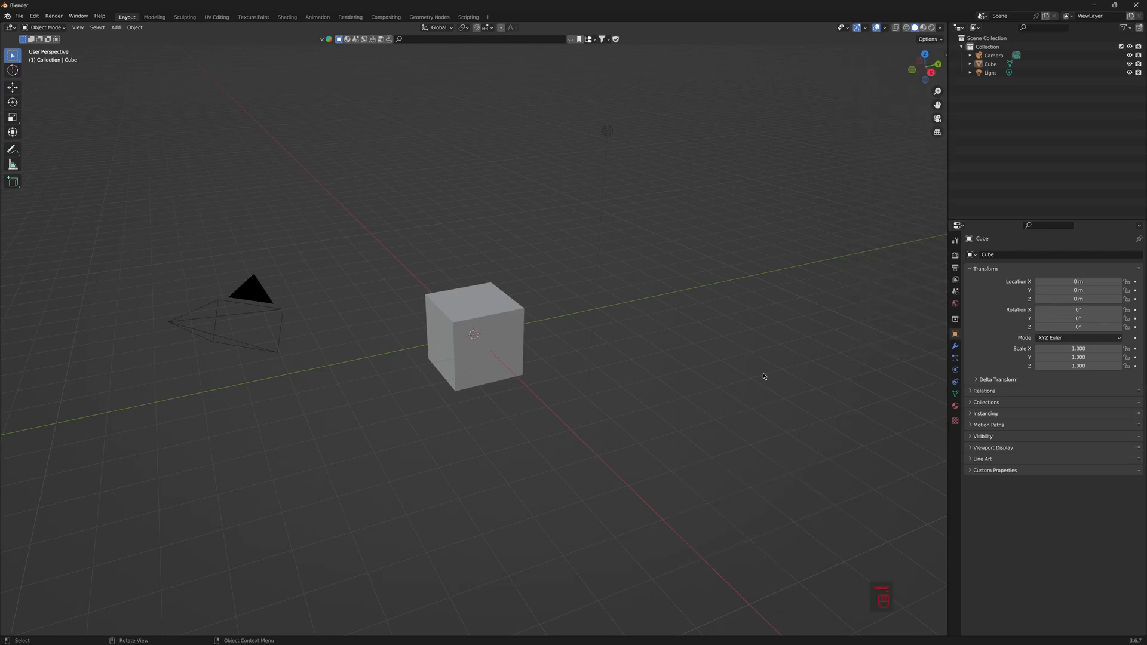
Step: Set the scene's unit scale to 0.01 and its length unit to Centimeters
click(955, 291)
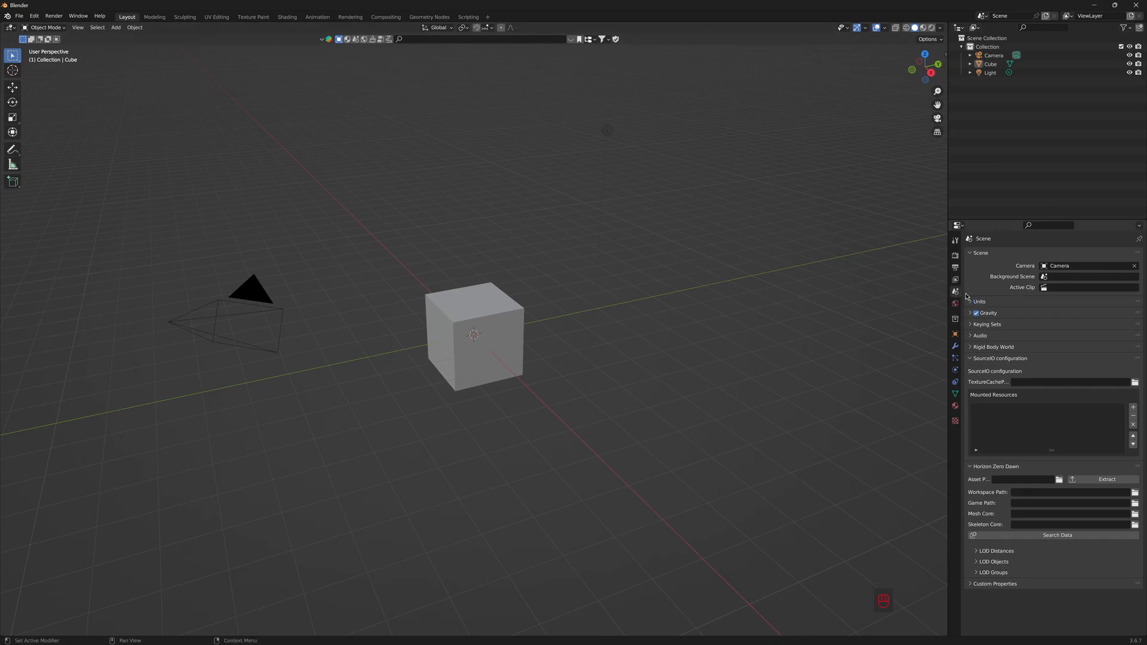
click(989, 302)
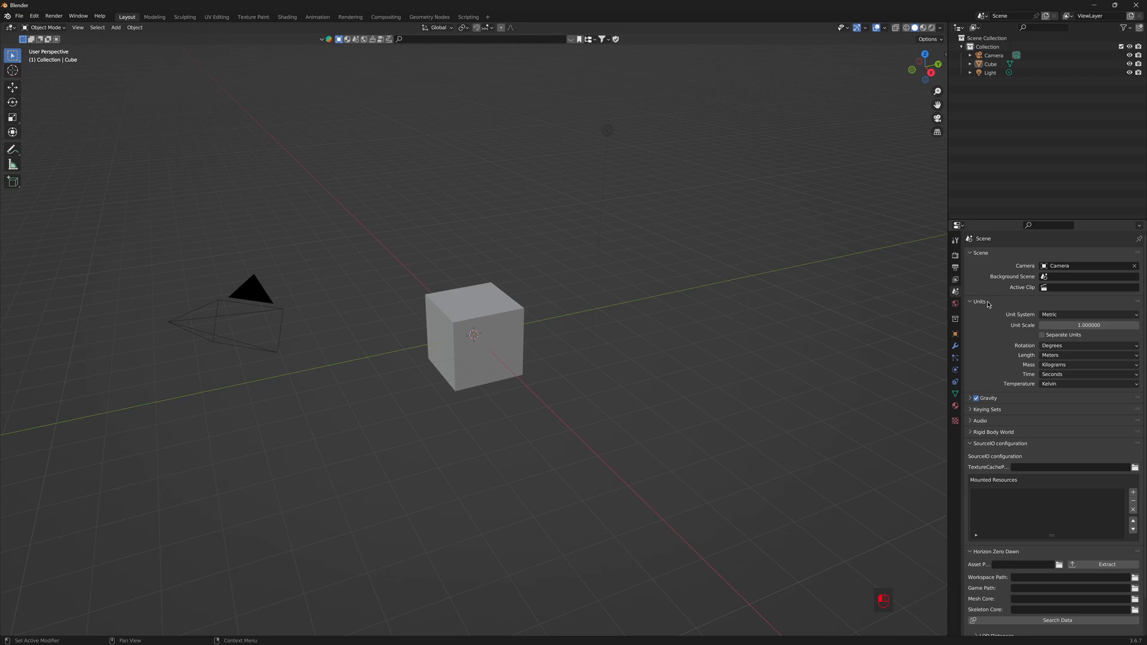
click(1077, 325)
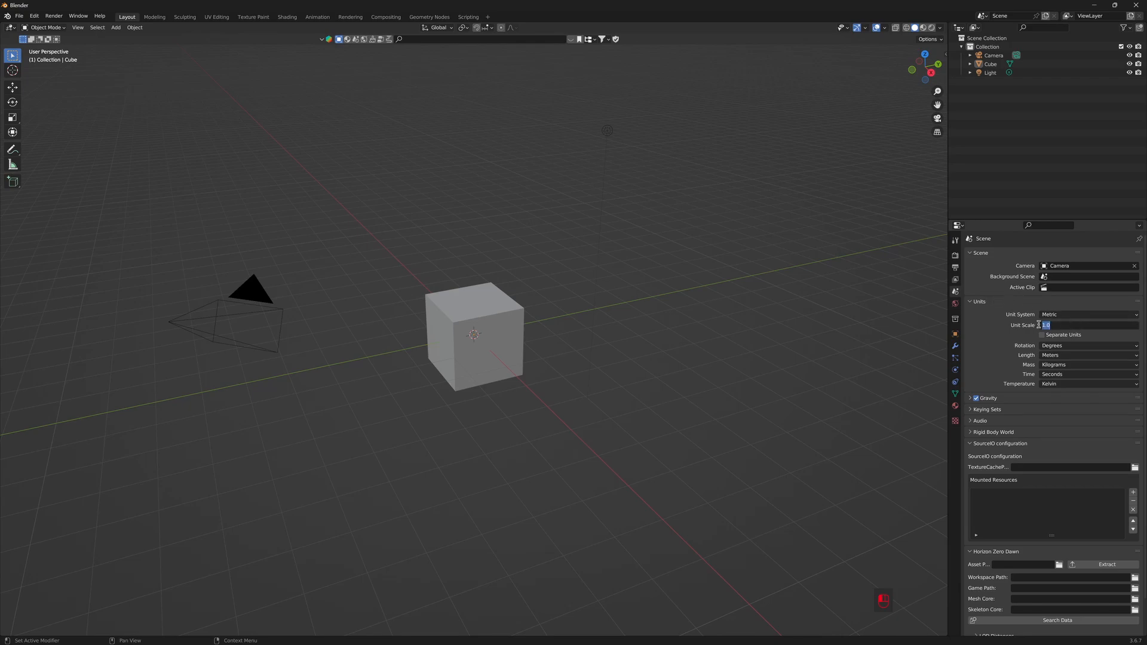
text(0.01)
key(Return)
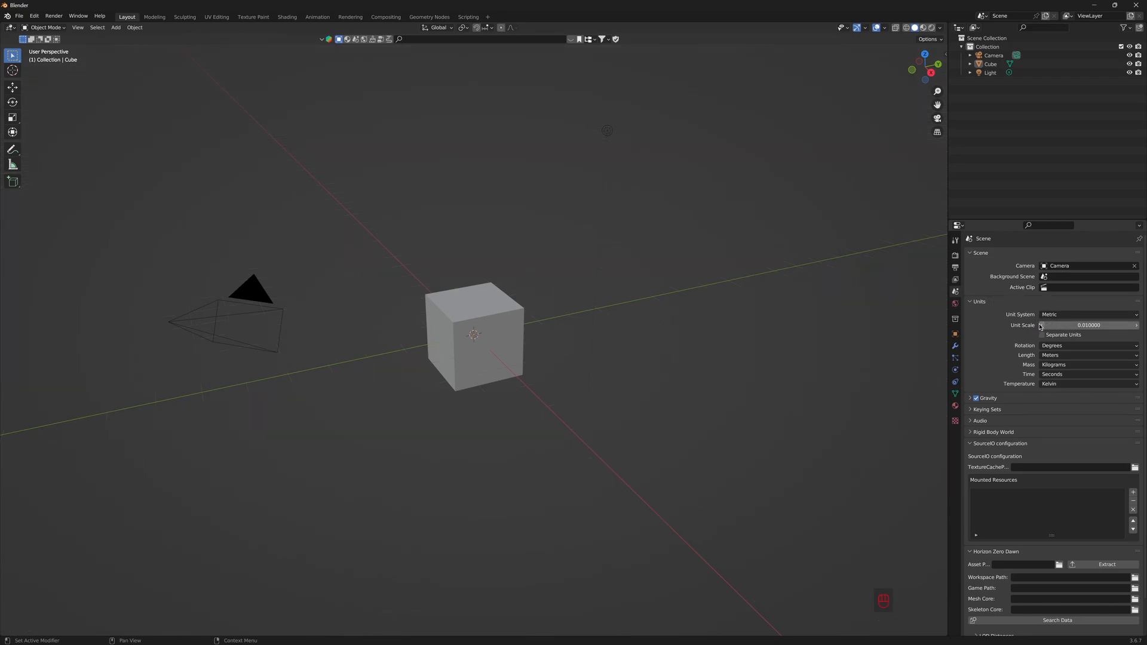
click(1059, 355)
click(1056, 393)
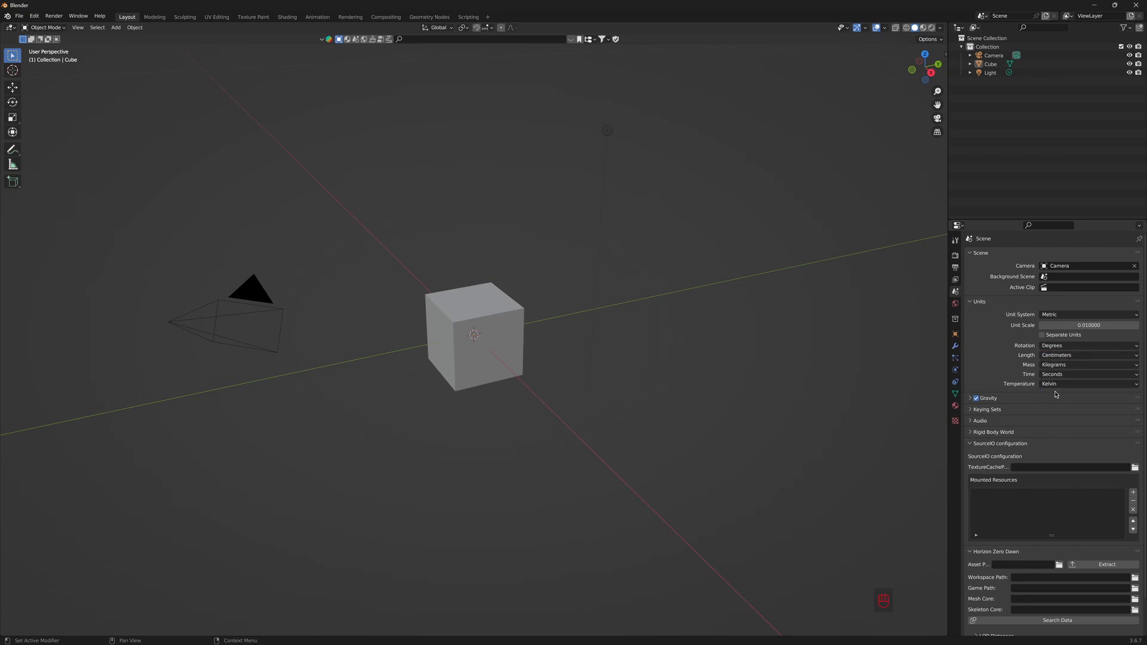
Step: Switch to the front view and delete the default camera, cube and light together
scroll(597, 266, down, 2)
key(KP_1)
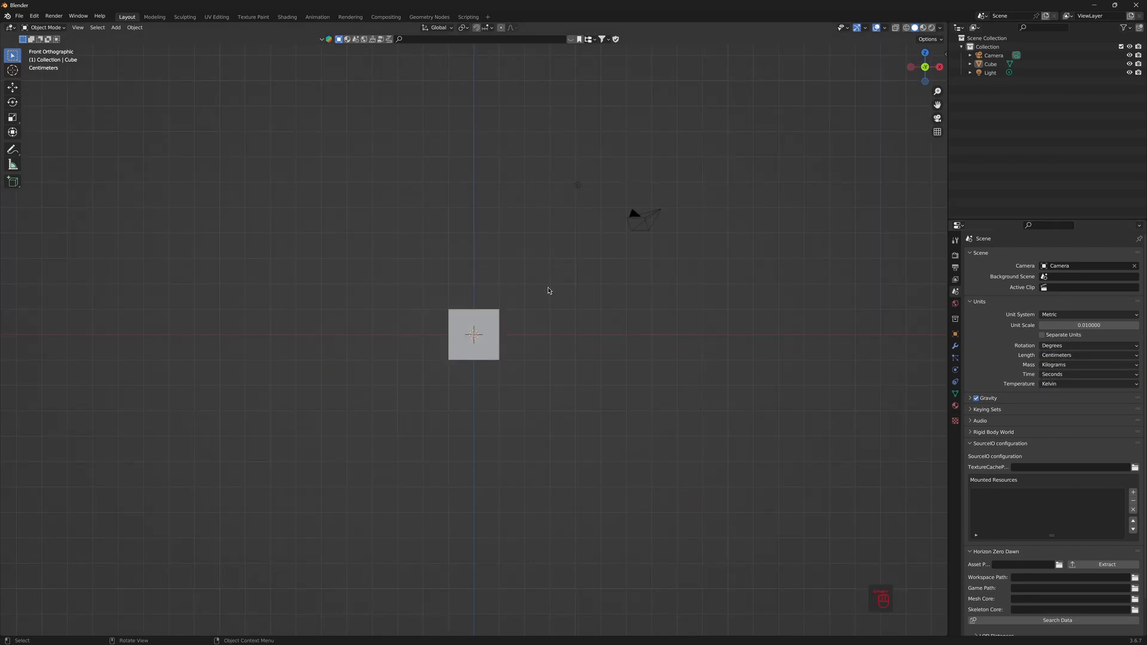
drag(300, 80, 818, 532)
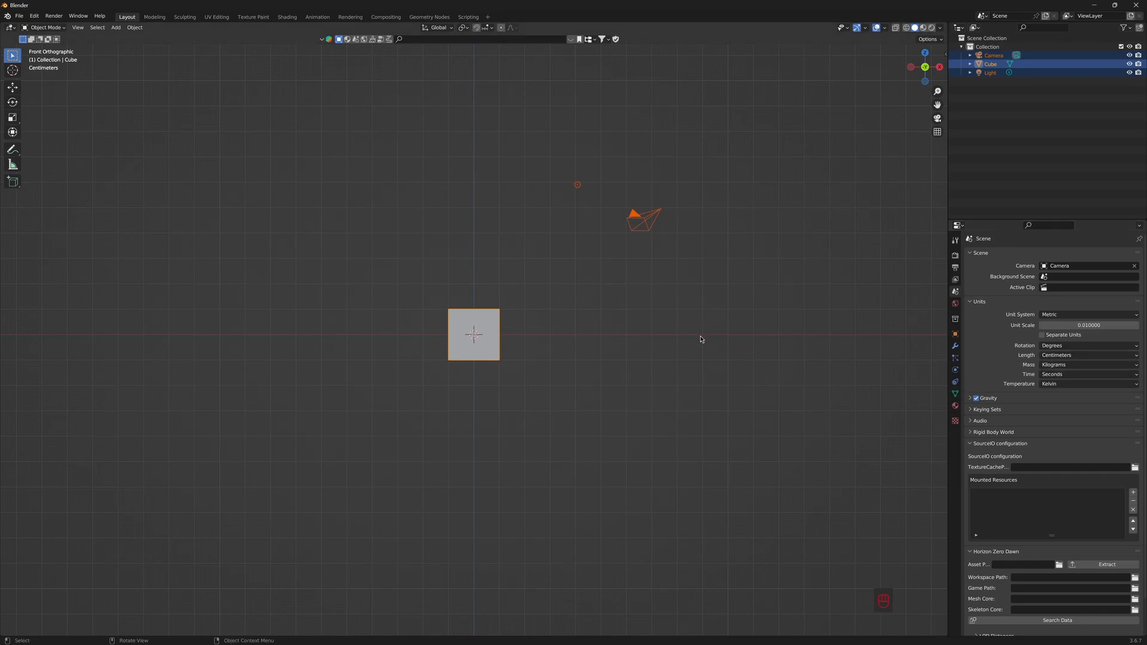
key(x)
key(x)
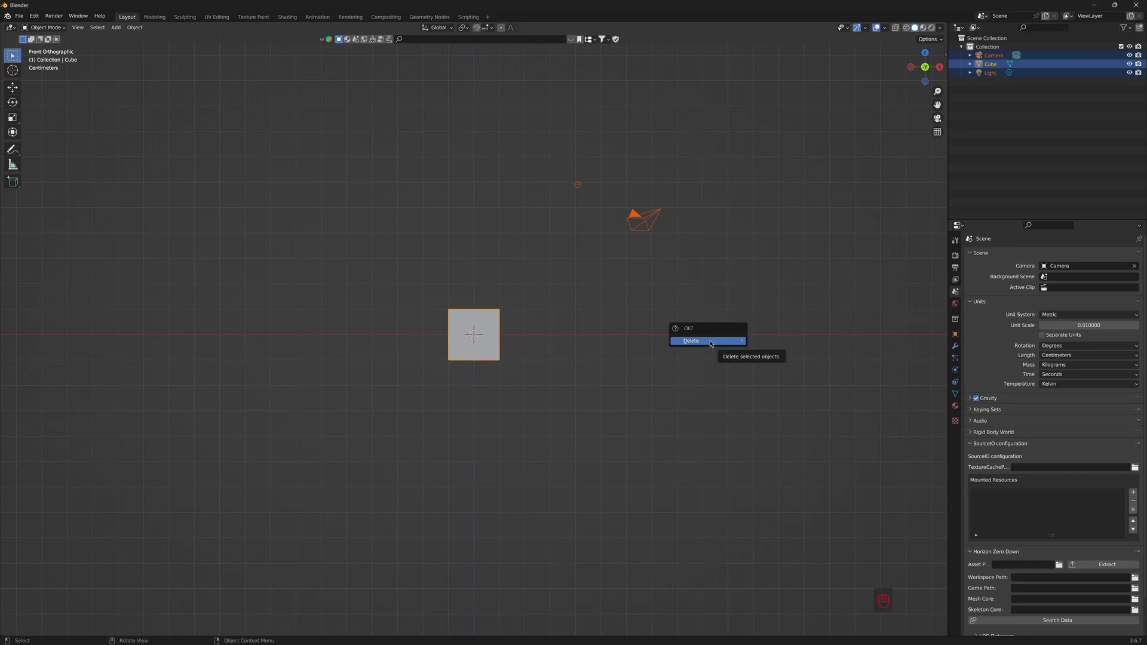
click(710, 344)
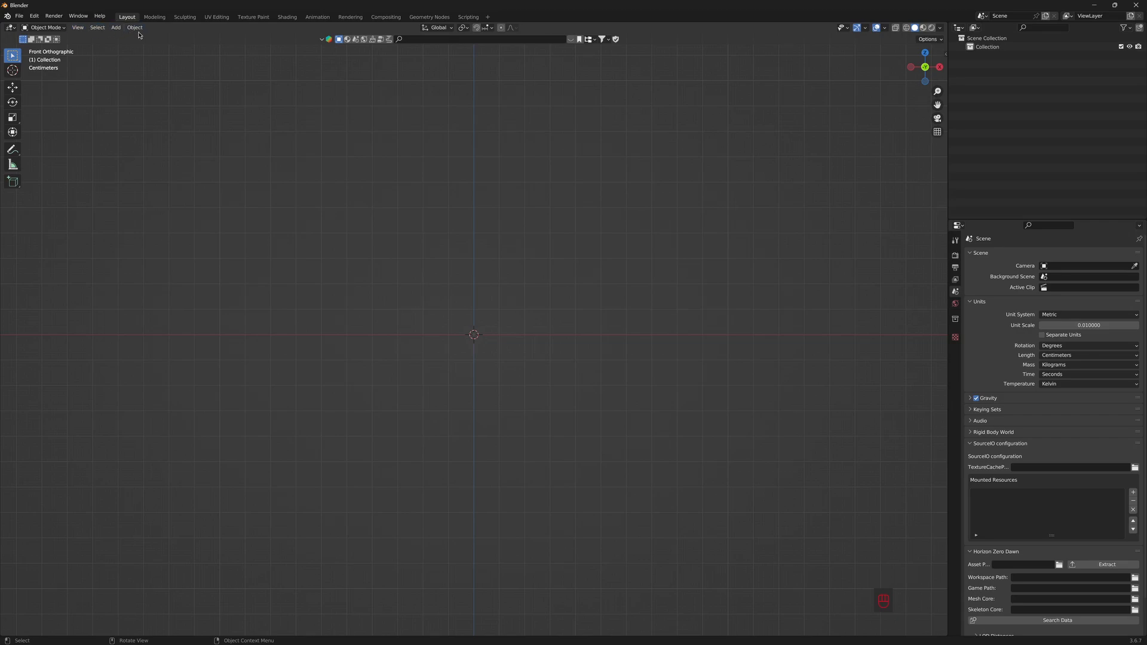
Step: Delete the empty default collection from the scene's outliner
click(987, 46)
right_click(986, 49)
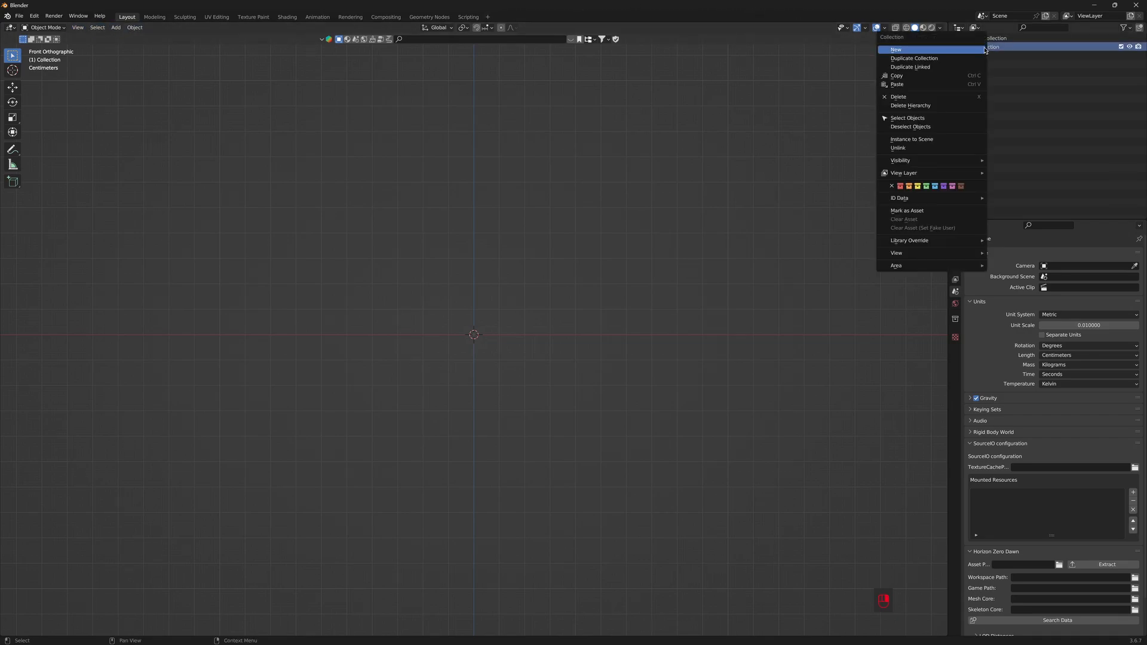
click(899, 97)
Step: Search Windows for "fmodel" and launch FModel
mouse_move(590, 639)
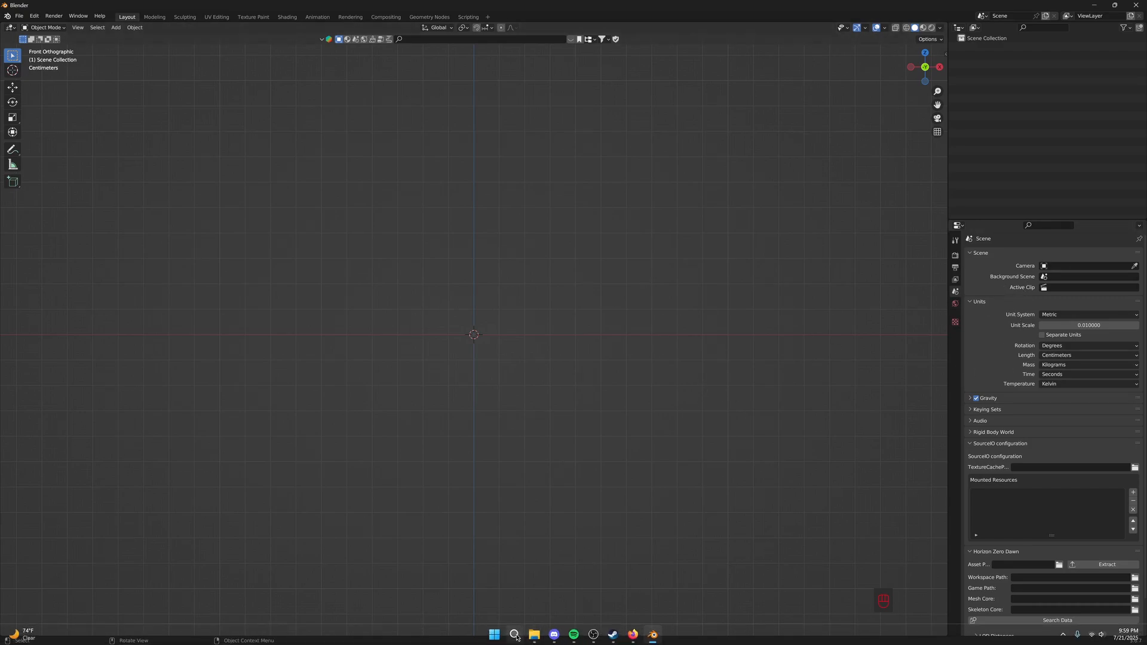
click(514, 635)
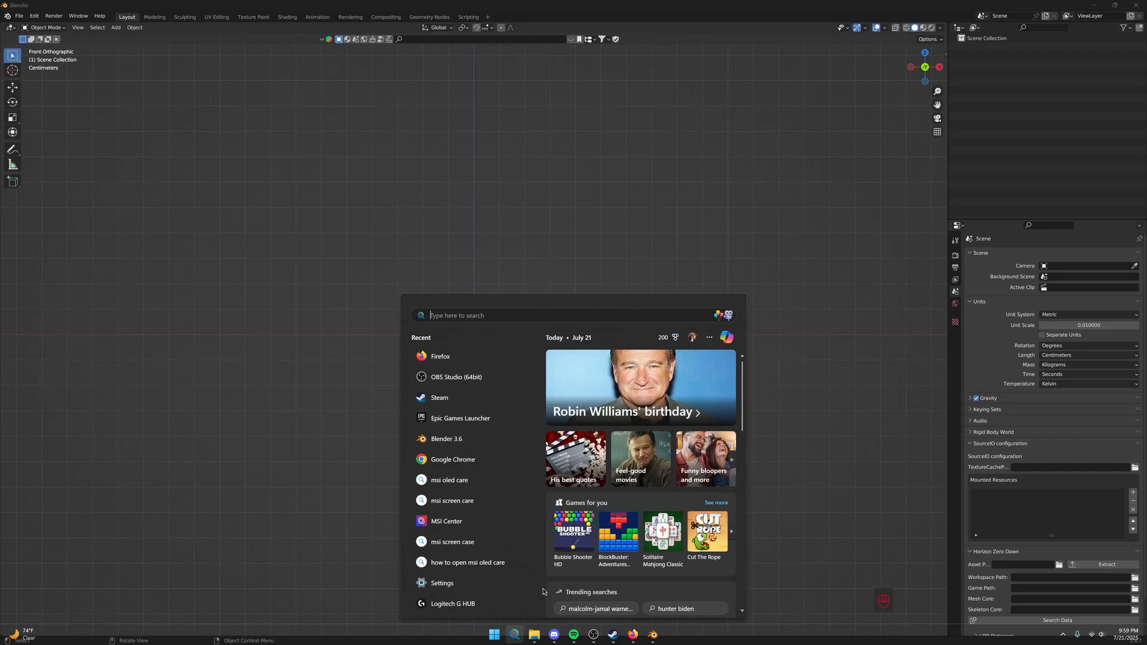
mouse_move(533, 642)
text(fmodel)
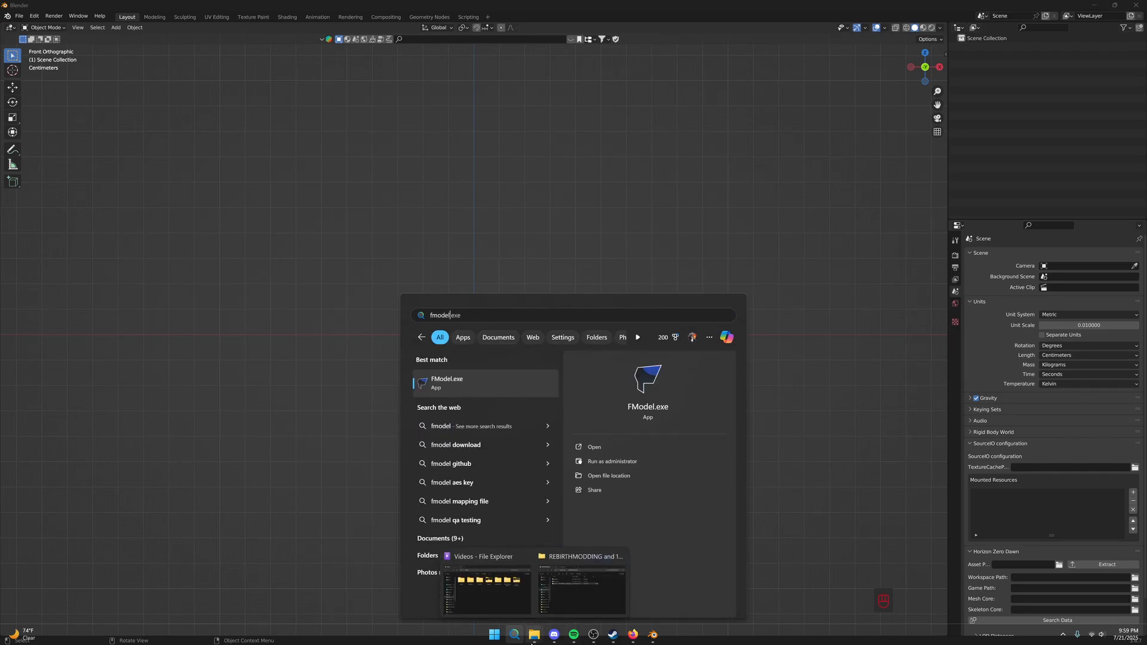
key(Return)
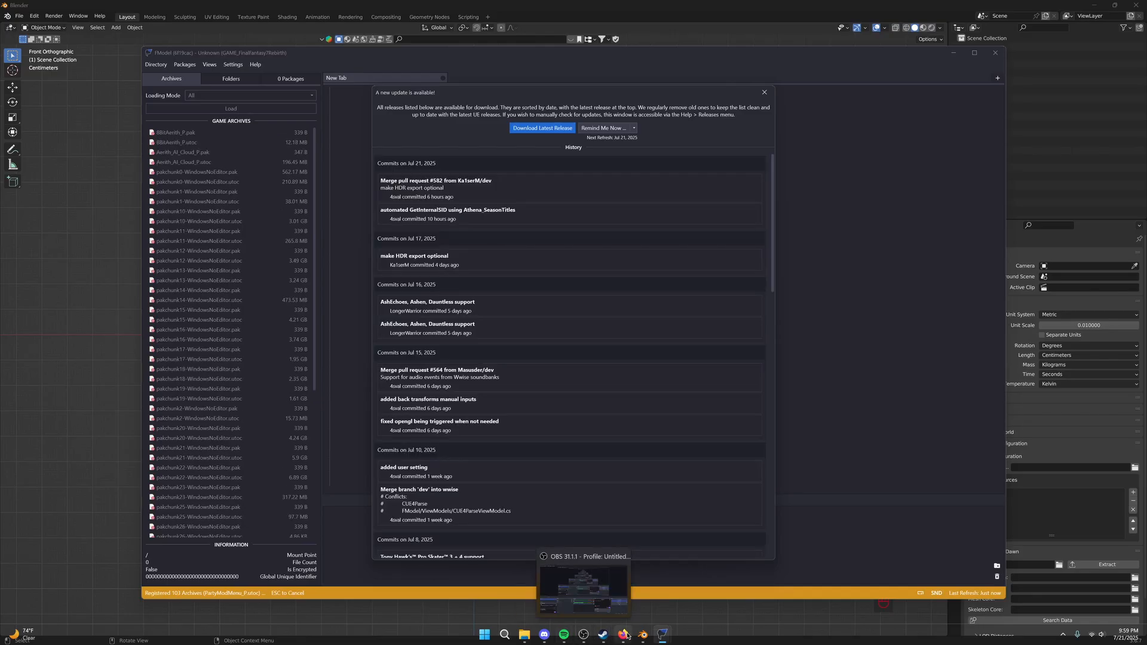
Step: Switch to Firefox, search the web for "fmodel", view the official FModel website, and minimize the browser
click(625, 635)
click(170, 10)
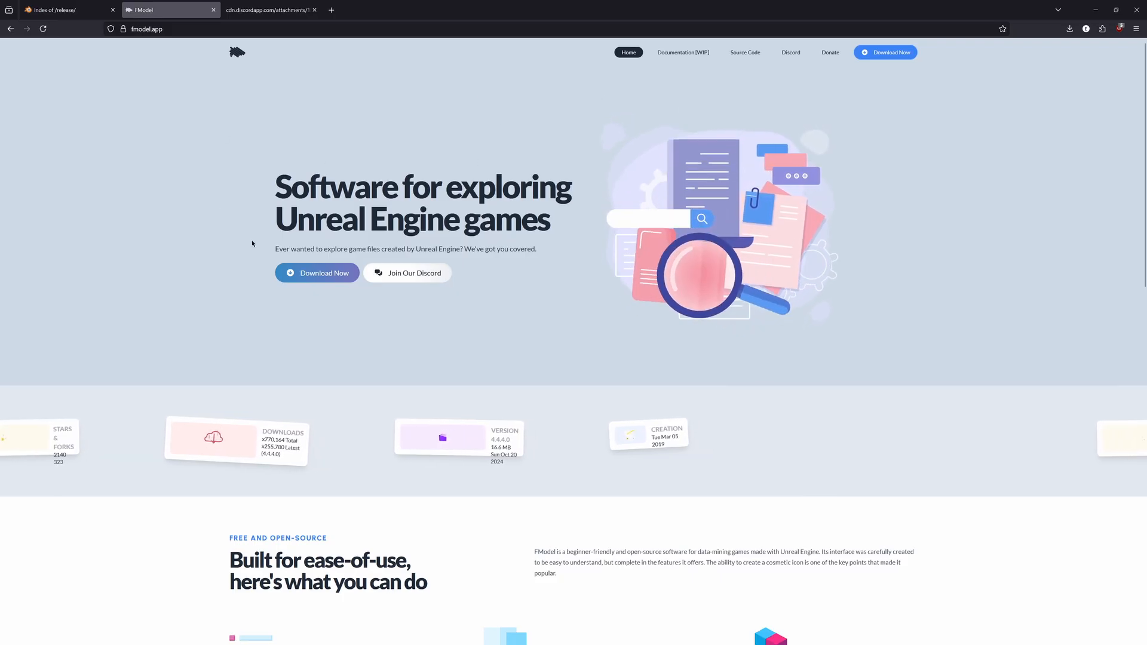
click(146, 29)
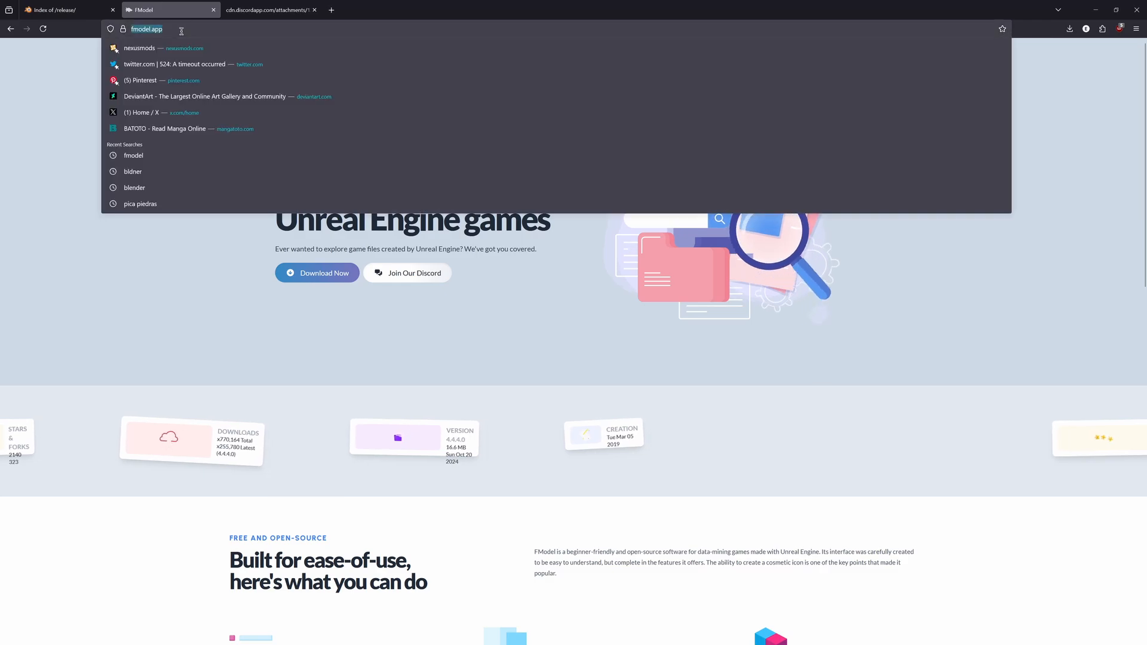
text(fmodel)
key(Return)
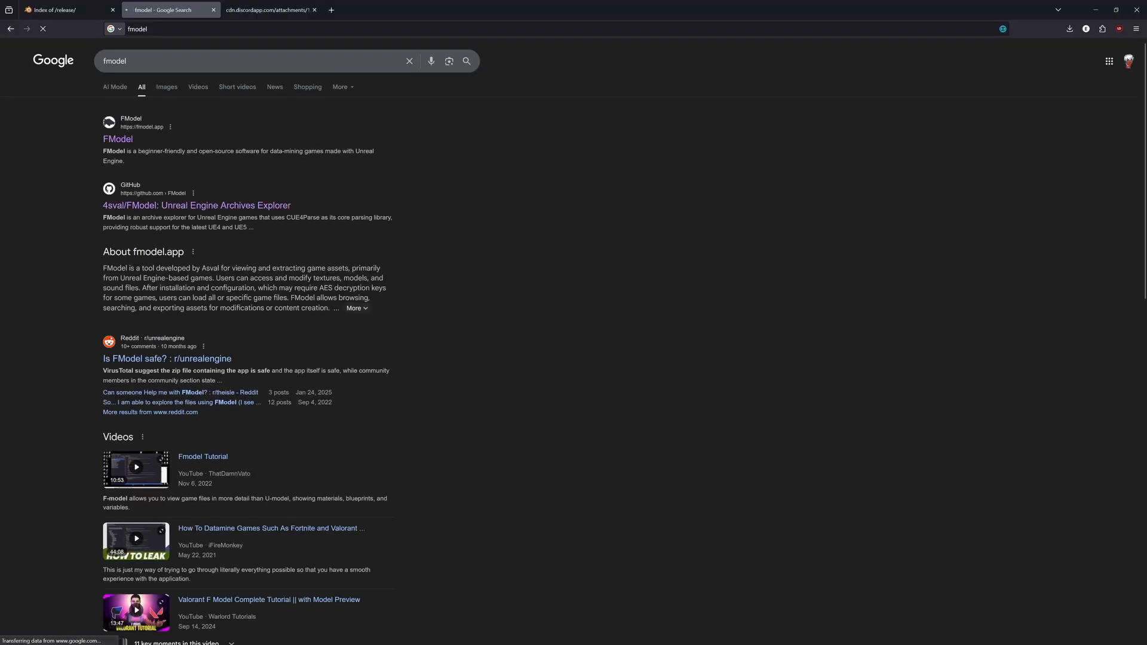
click(109, 141)
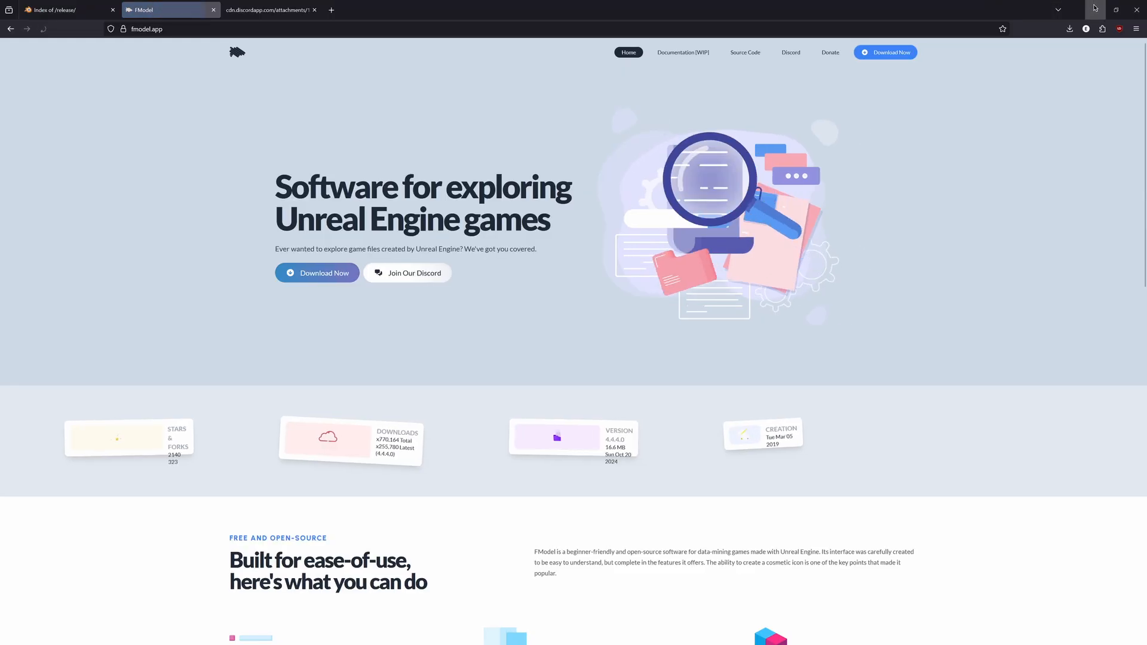
click(1096, 9)
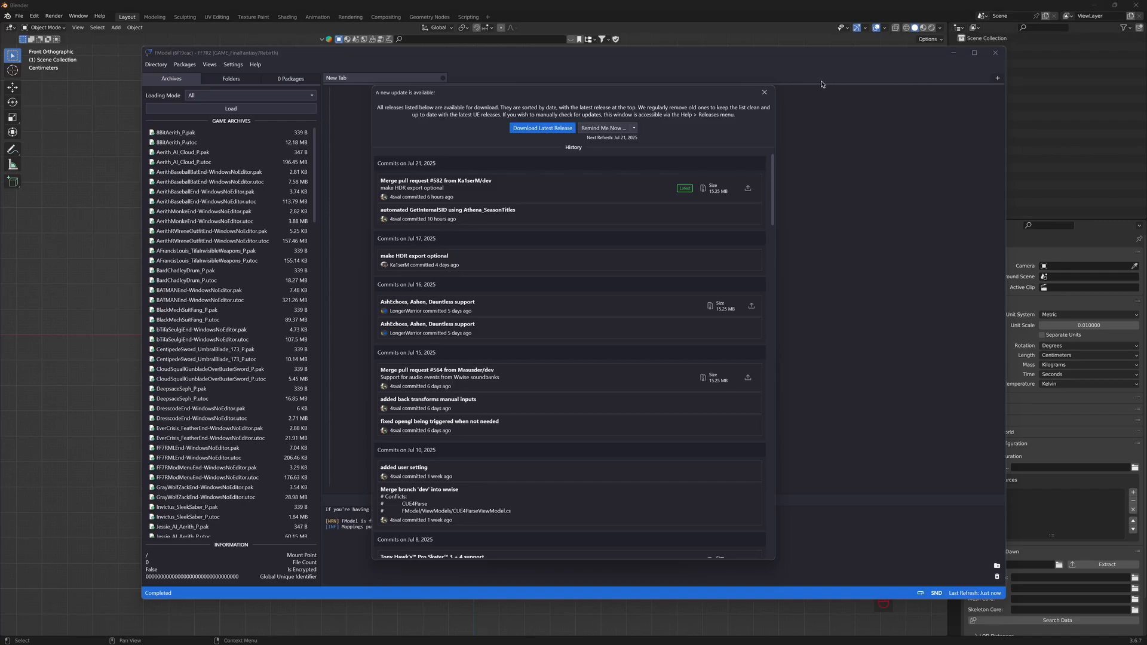
Step: Dismiss the update notice, remove the FINAL FANTASY VII REBIRTH directory from the directory selector, and let FModel restart
click(765, 93)
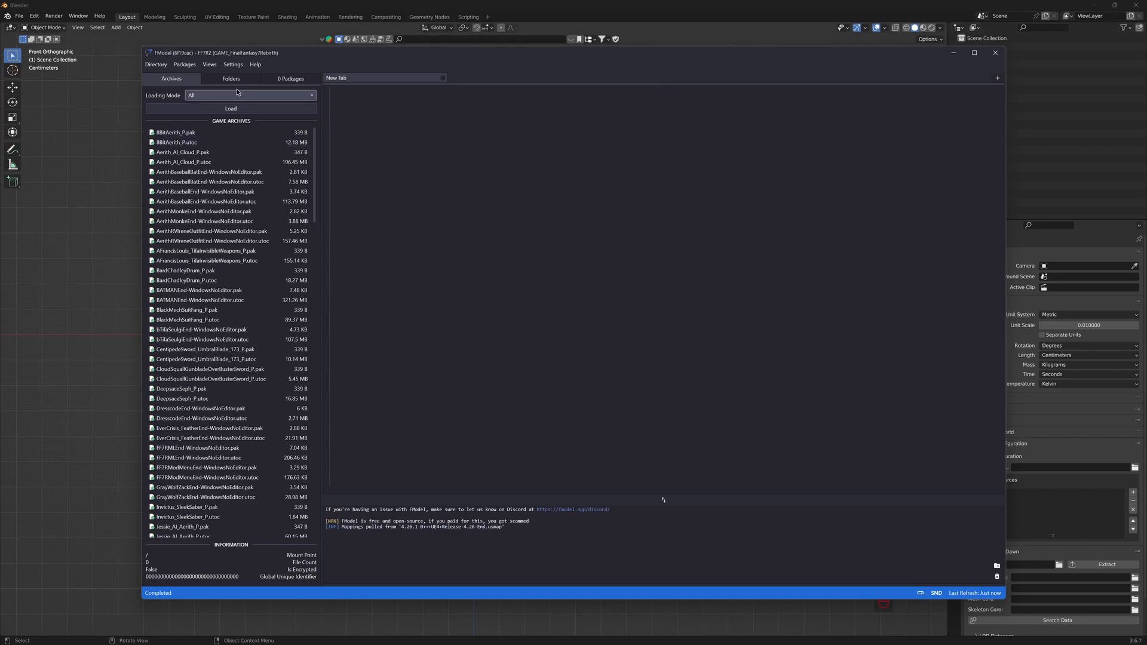
click(152, 64)
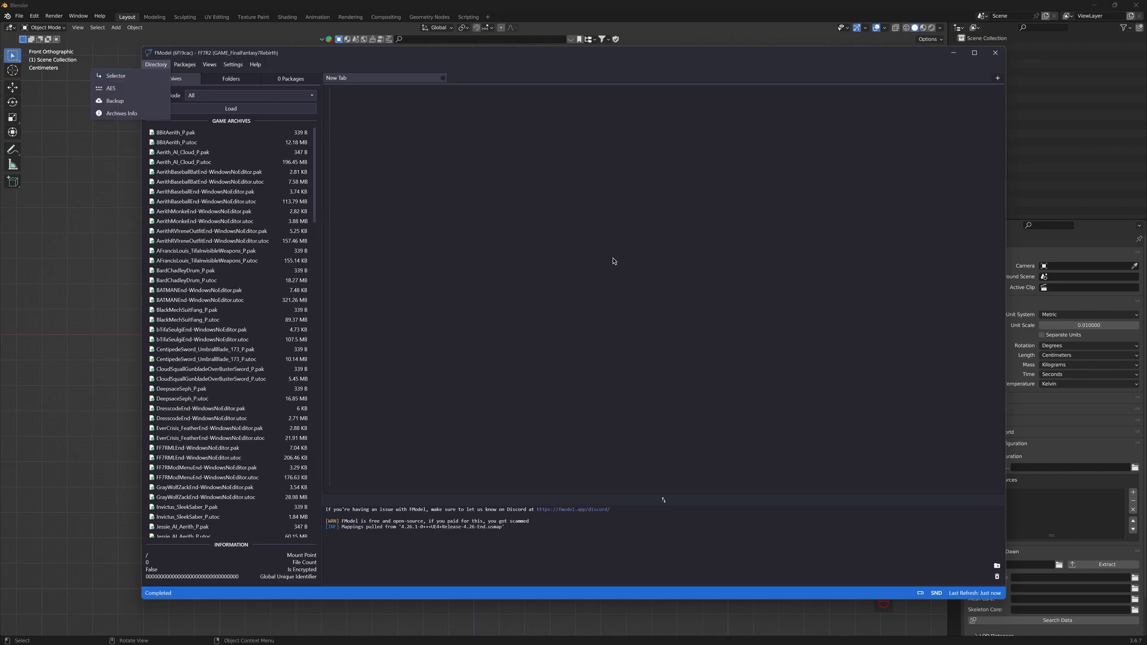
click(116, 76)
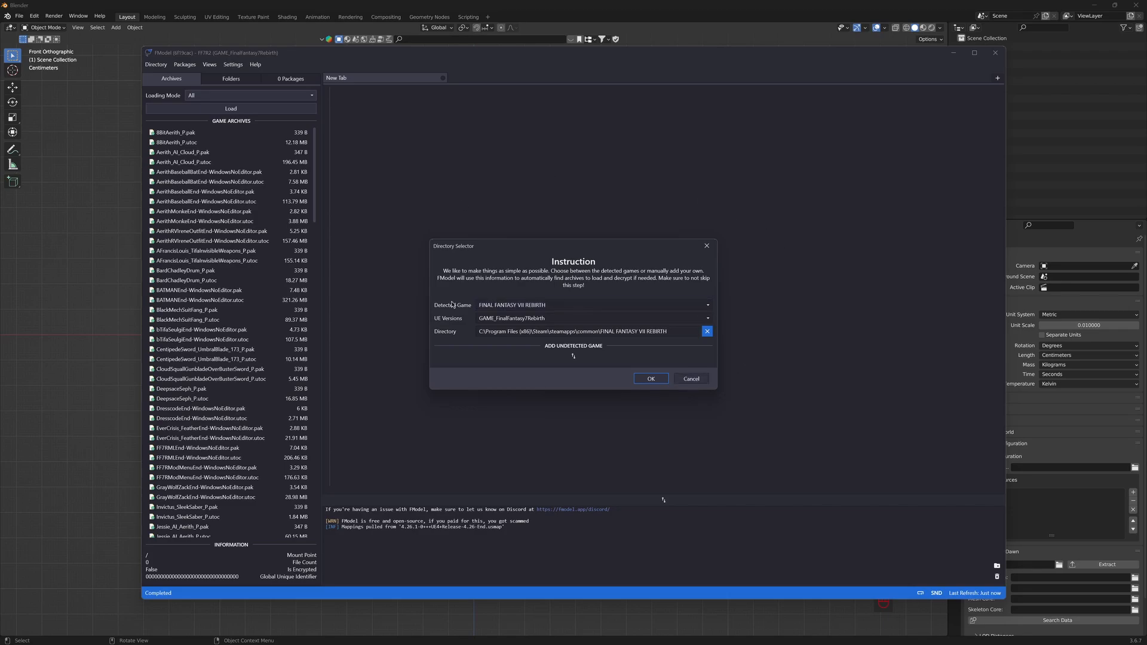
click(707, 332)
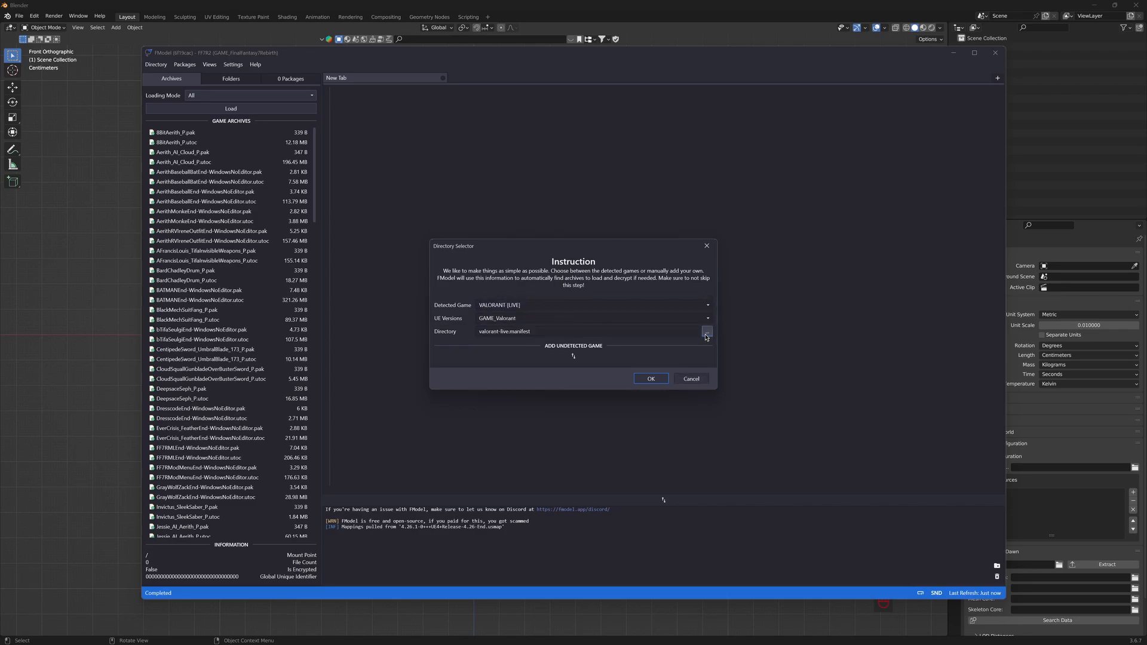
click(686, 381)
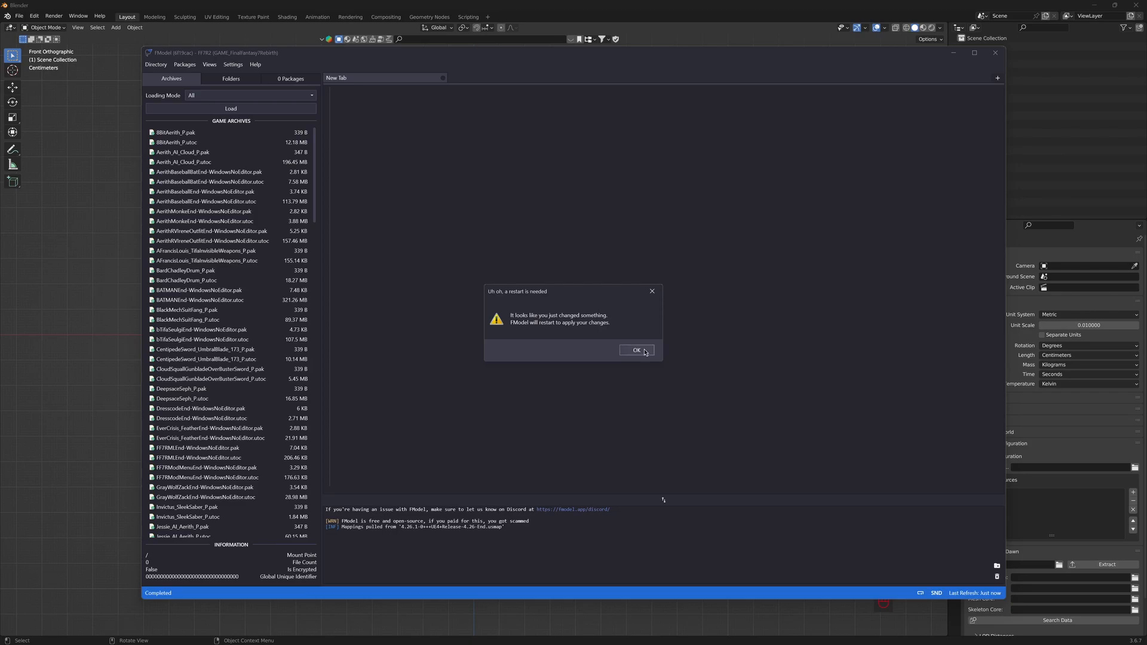
click(646, 352)
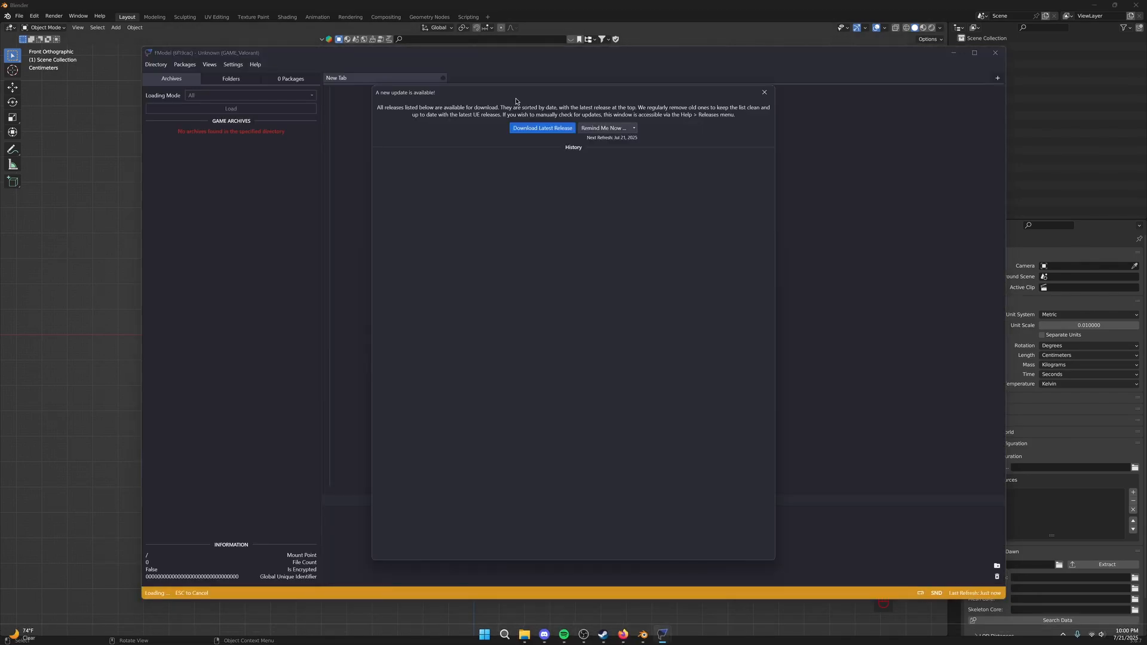
Step: Dismiss the update notice after the restart and reopen the directory selector
click(763, 94)
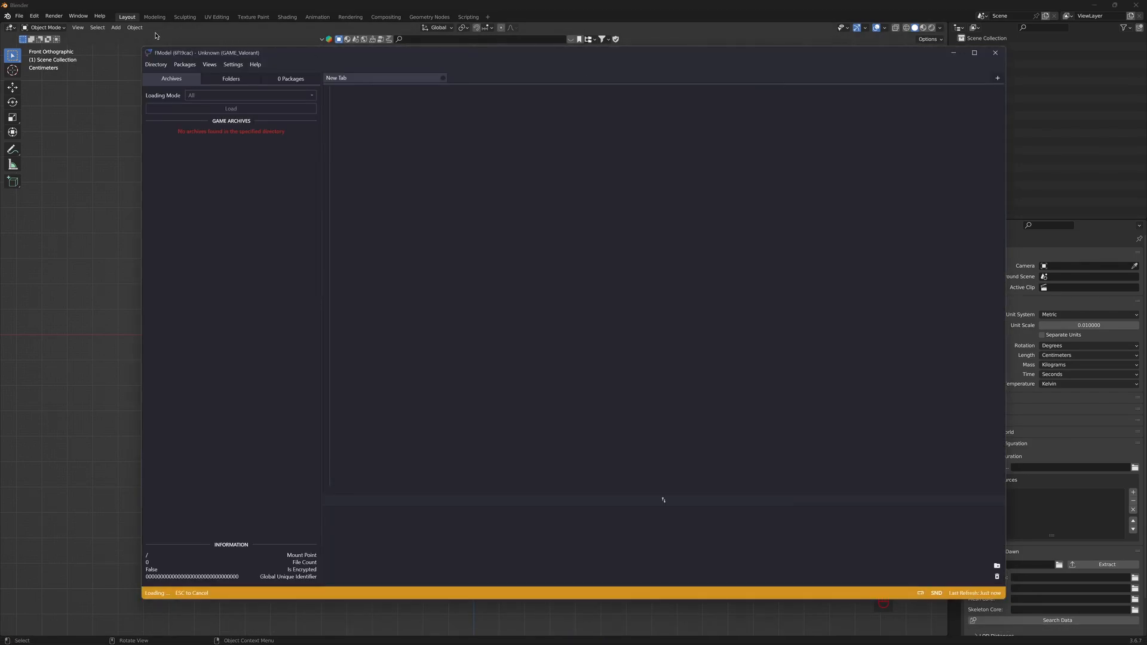
click(156, 64)
click(134, 76)
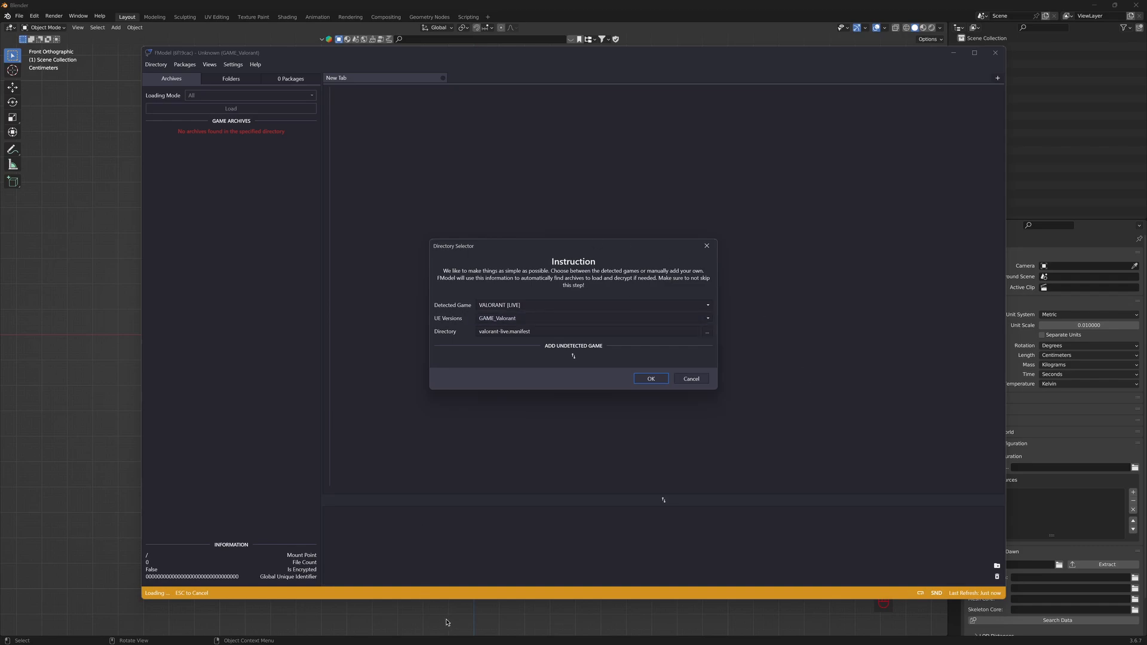
Step: Switch to Steam, browse the installed files of FINAL FANTASY VII REBIRTH, and copy the installation folder's path
mouse_move(632, 634)
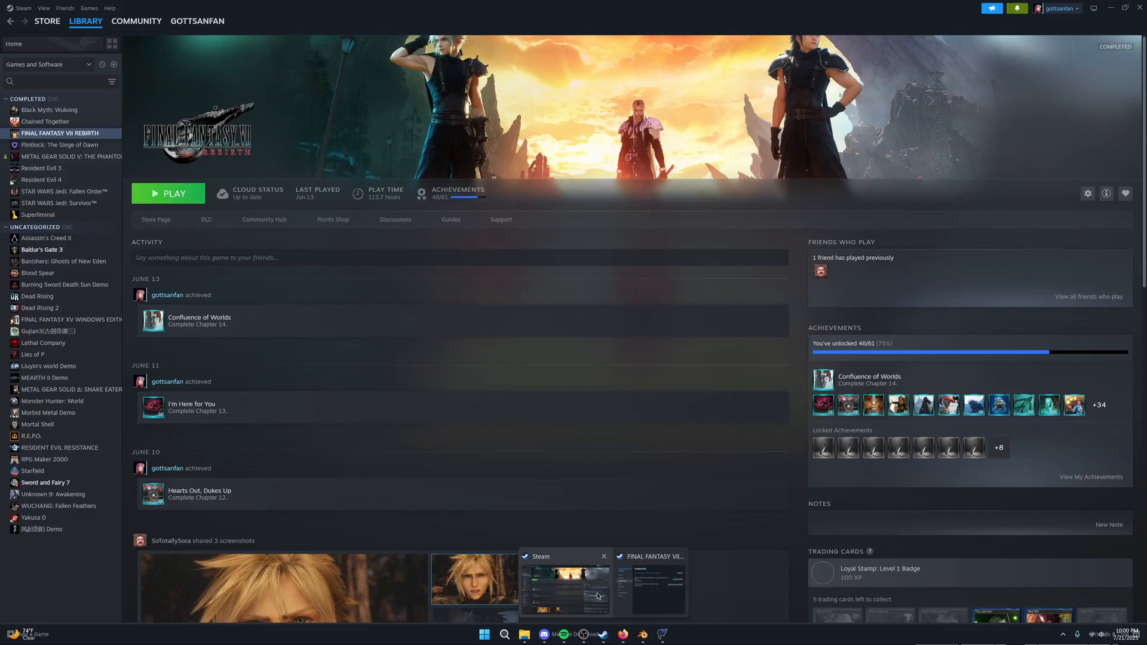
click(598, 595)
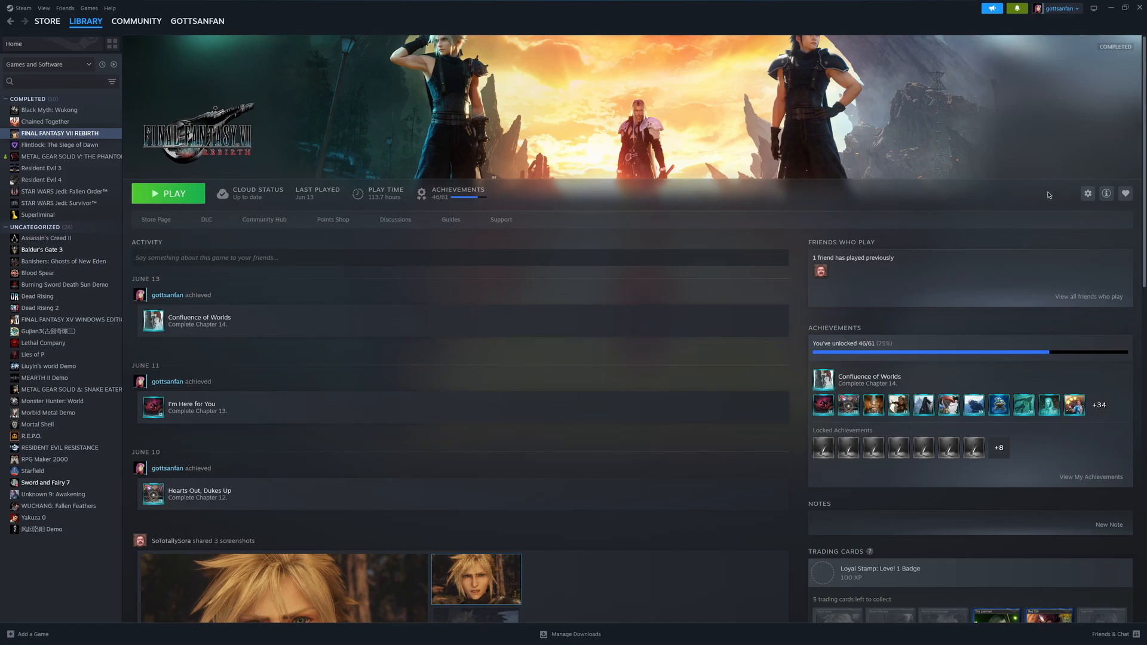
click(1088, 195)
click(1050, 278)
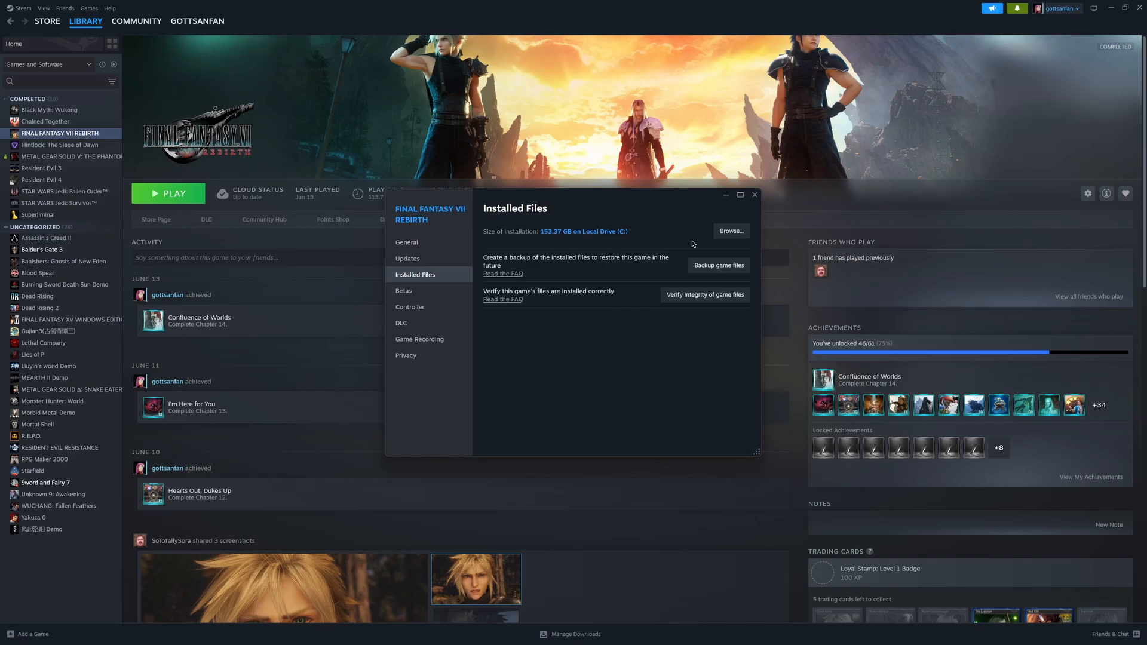
click(732, 231)
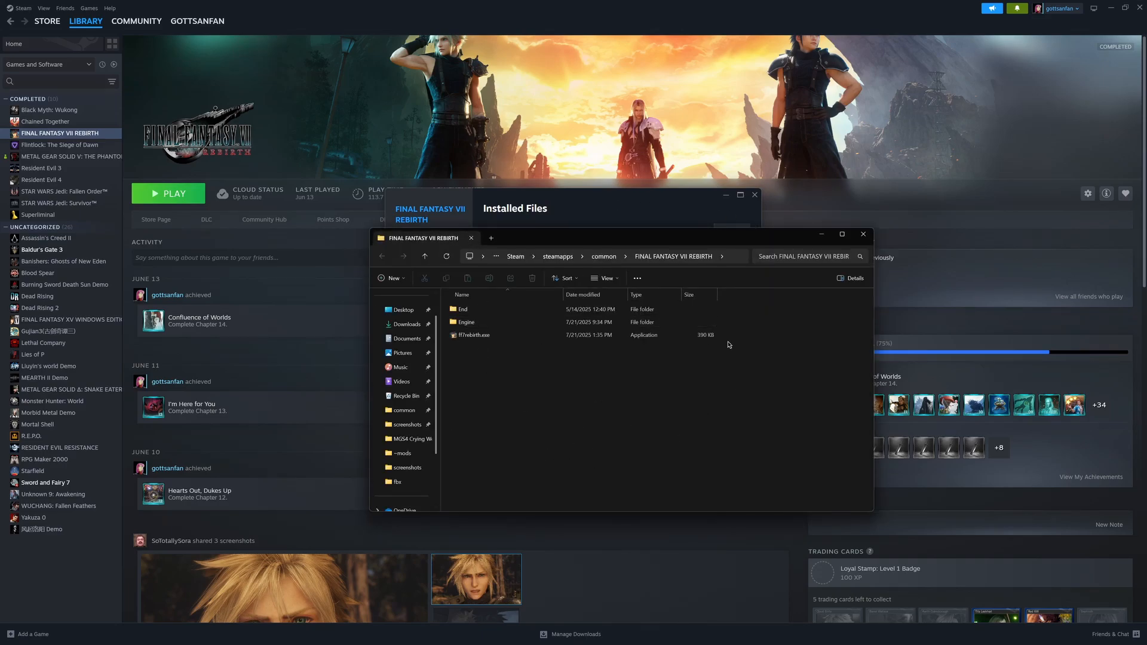
click(731, 258)
key(ctrl+c)
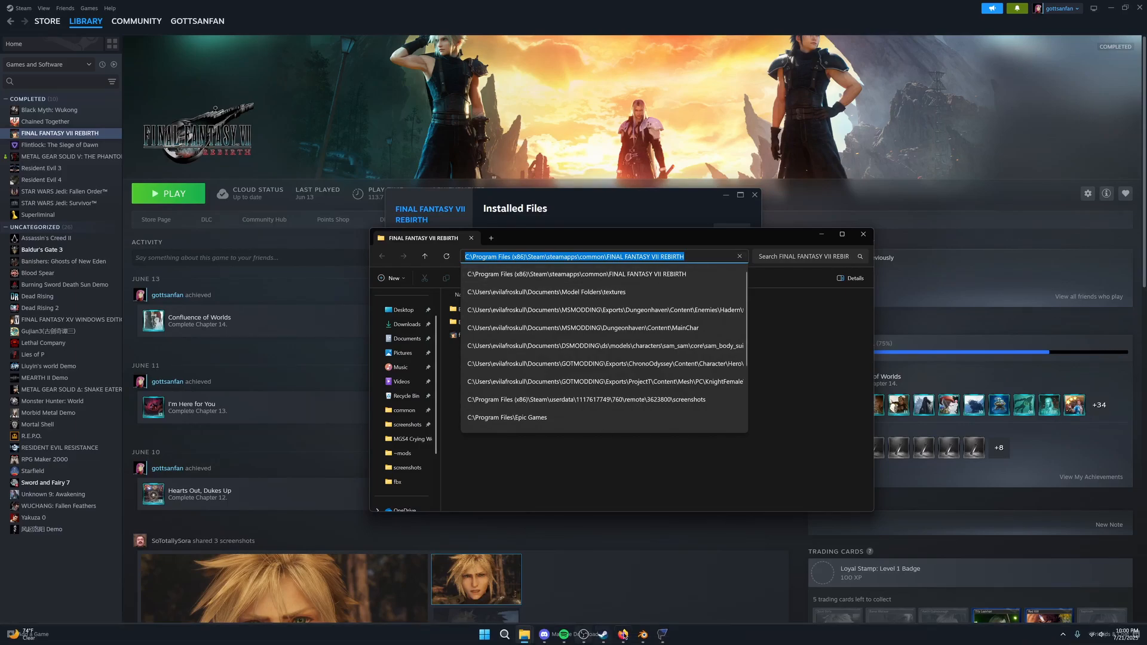
Step: Return to FModel's directory selector and set the directory to C:\Program Files (x86)\Steam\steamapps\common\FINAL FANTASY VII REBIRTH
click(662, 636)
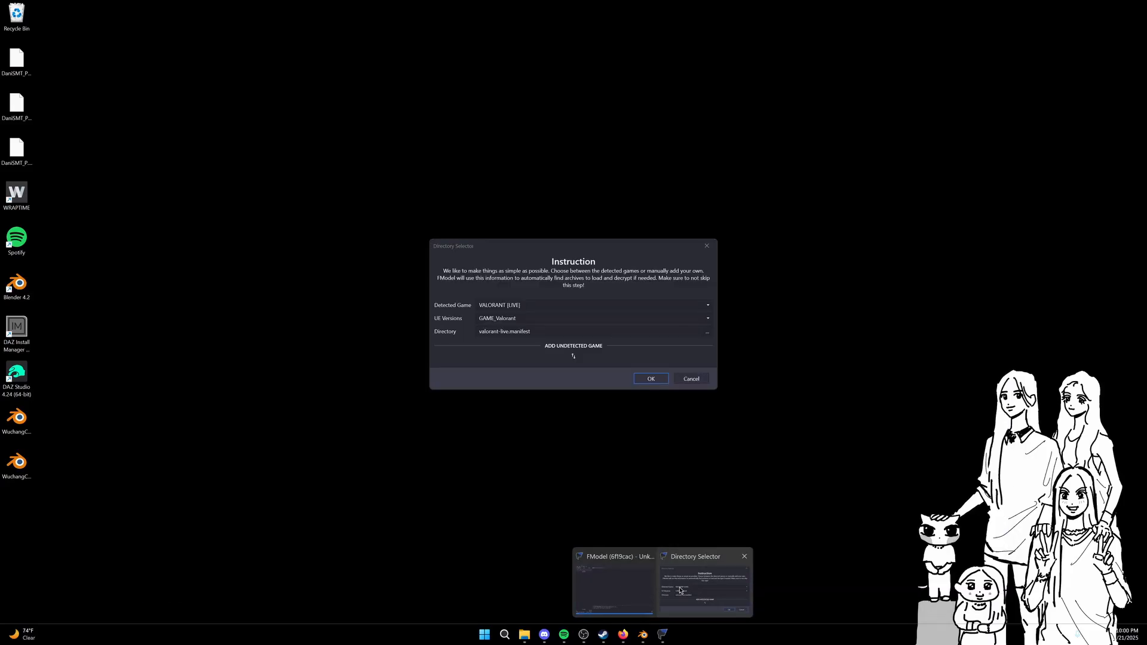
click(705, 586)
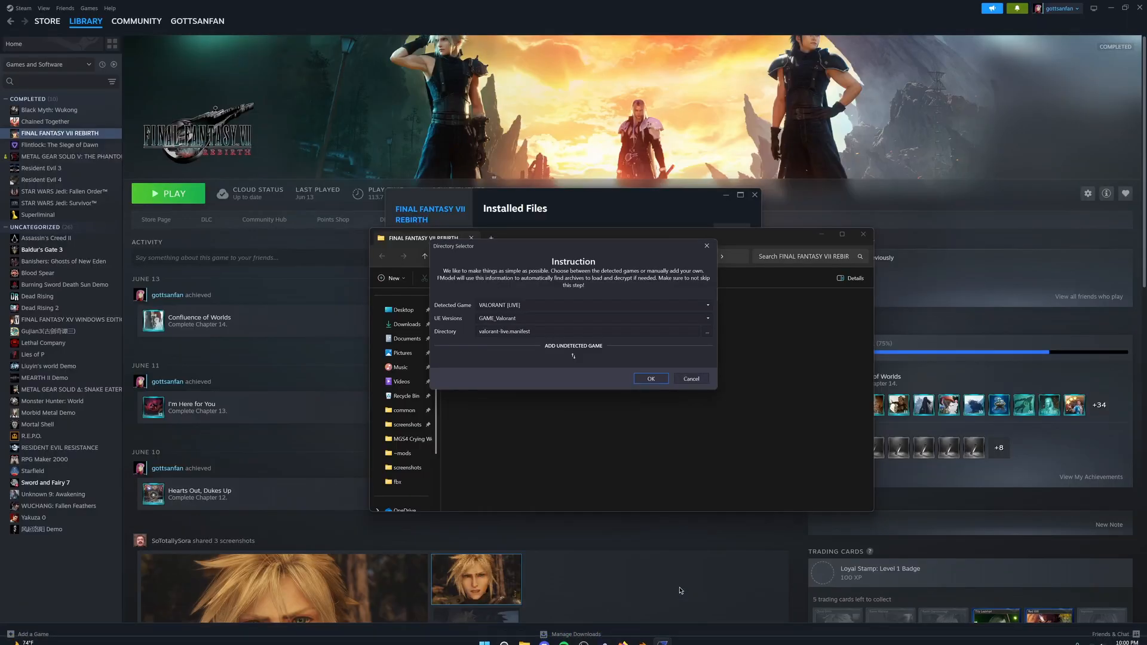
click(707, 332)
click(650, 263)
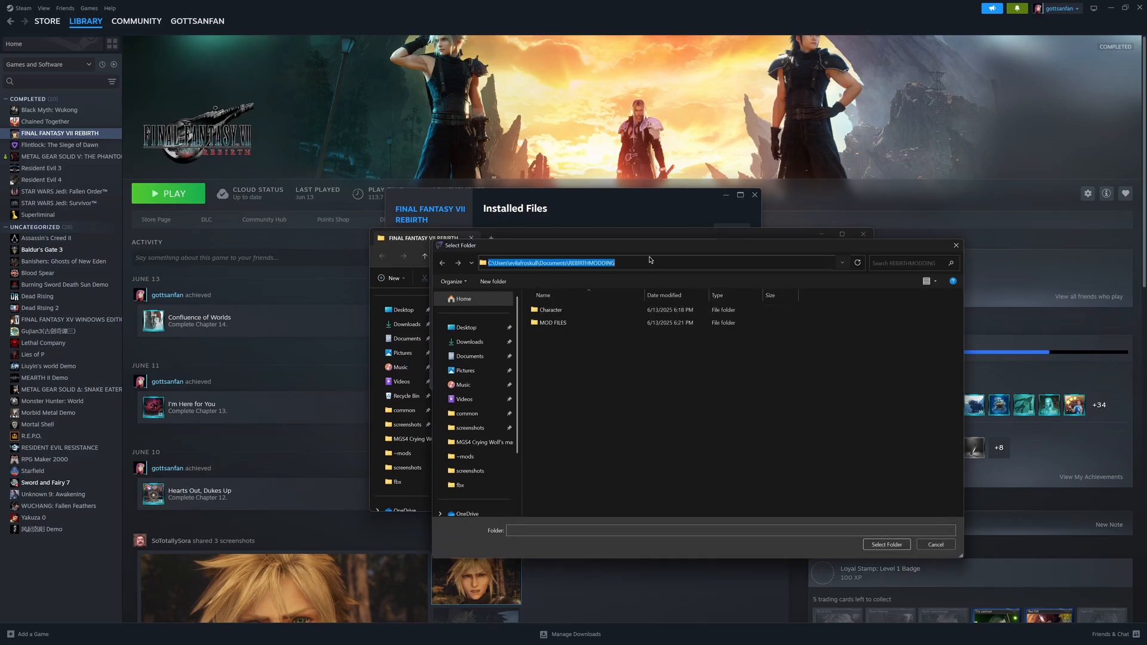
key(ctrl+v)
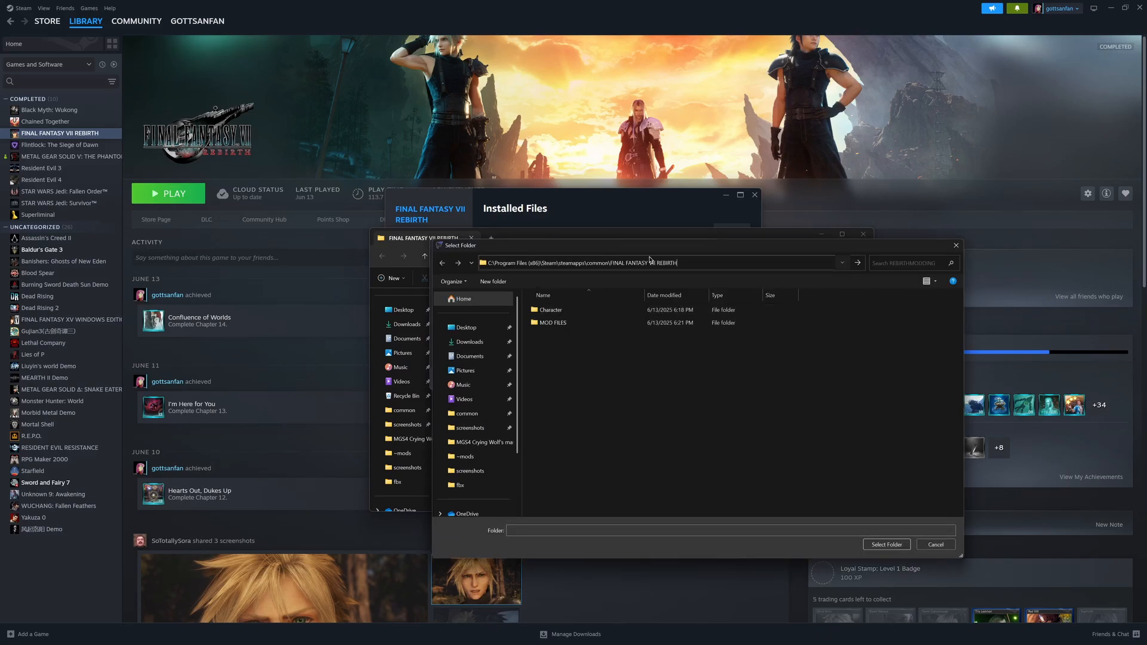
key(Return)
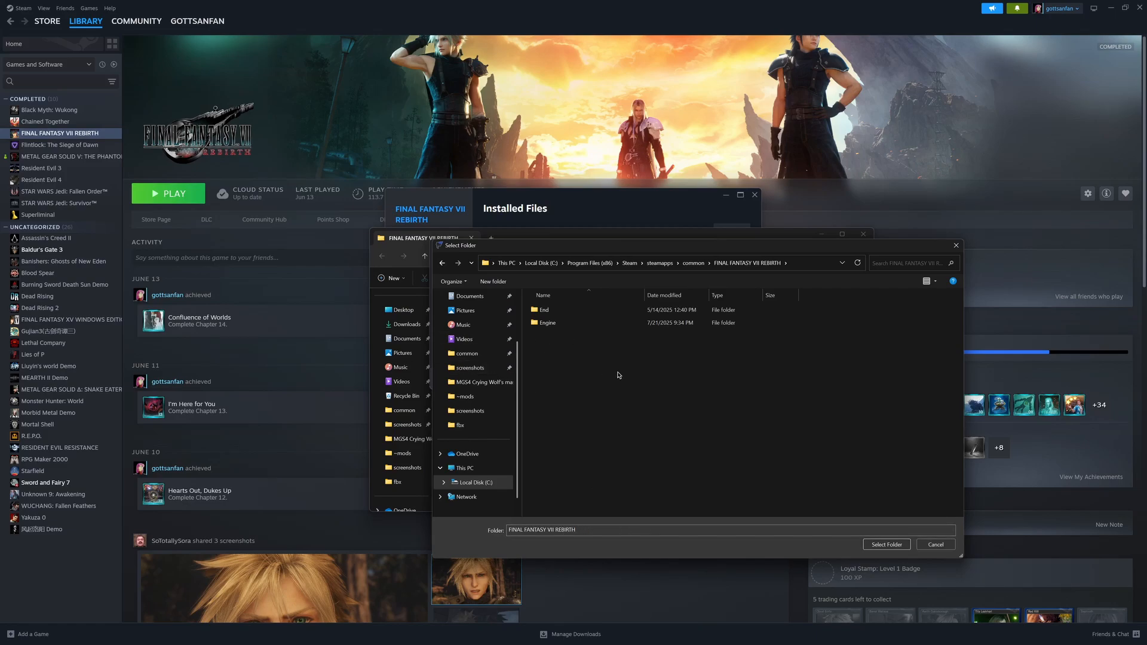
click(897, 549)
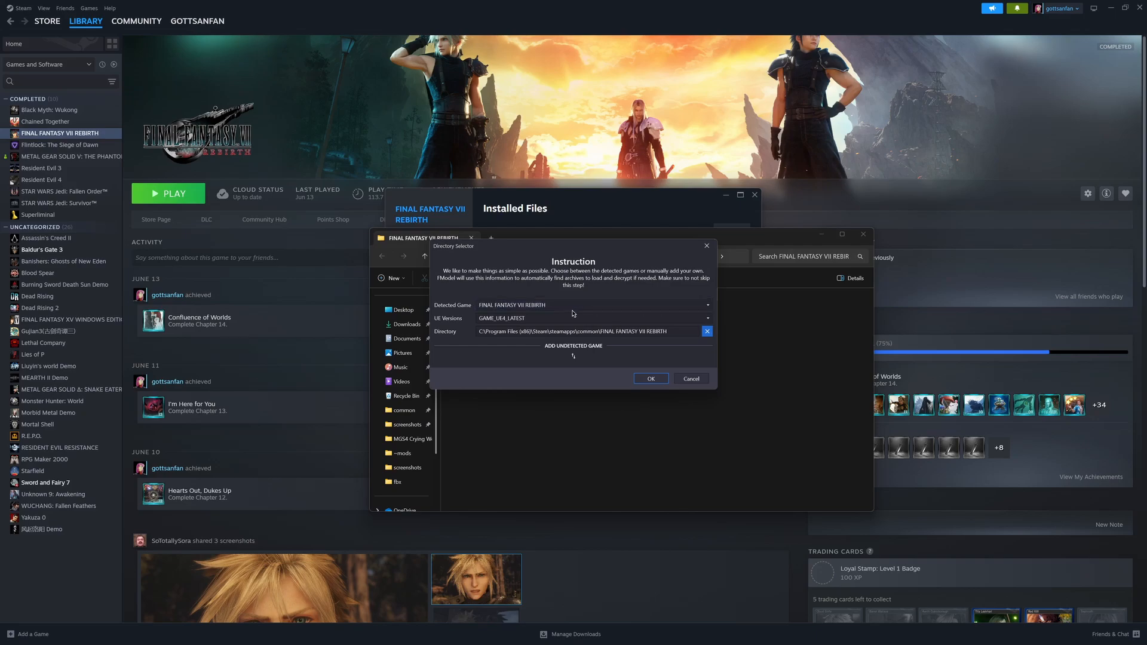
Step: Set the UE version to GAME_FinalFantasy7Rebirth, confirm the directory settings with the required restart, and dismiss the update notice
click(708, 320)
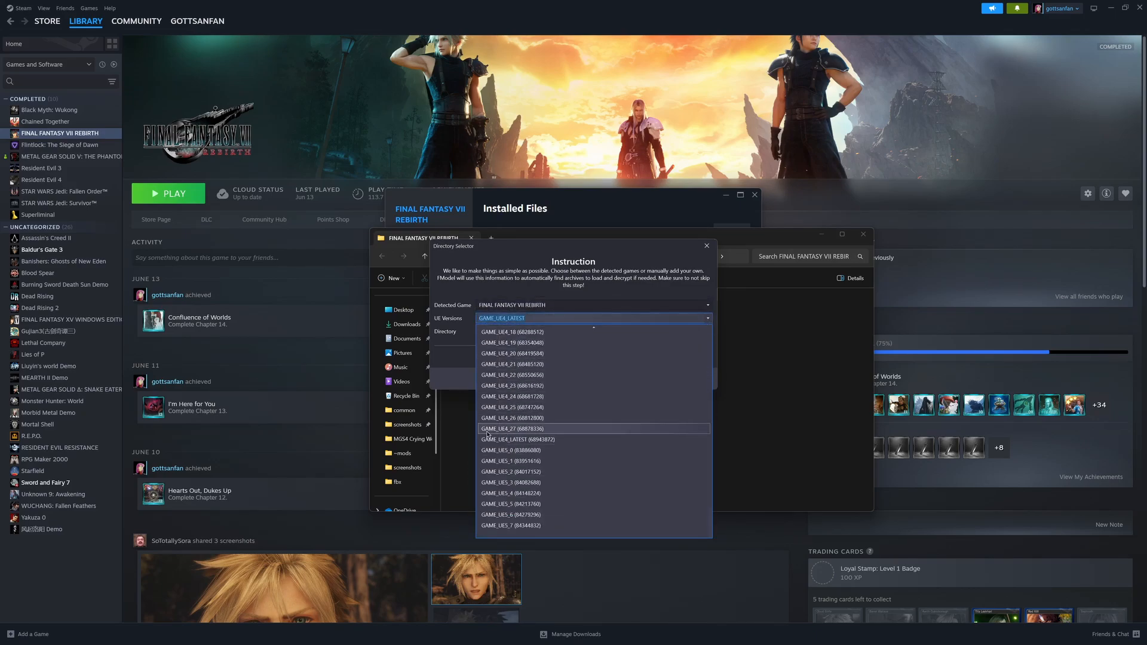
scroll(529, 424, up, 1)
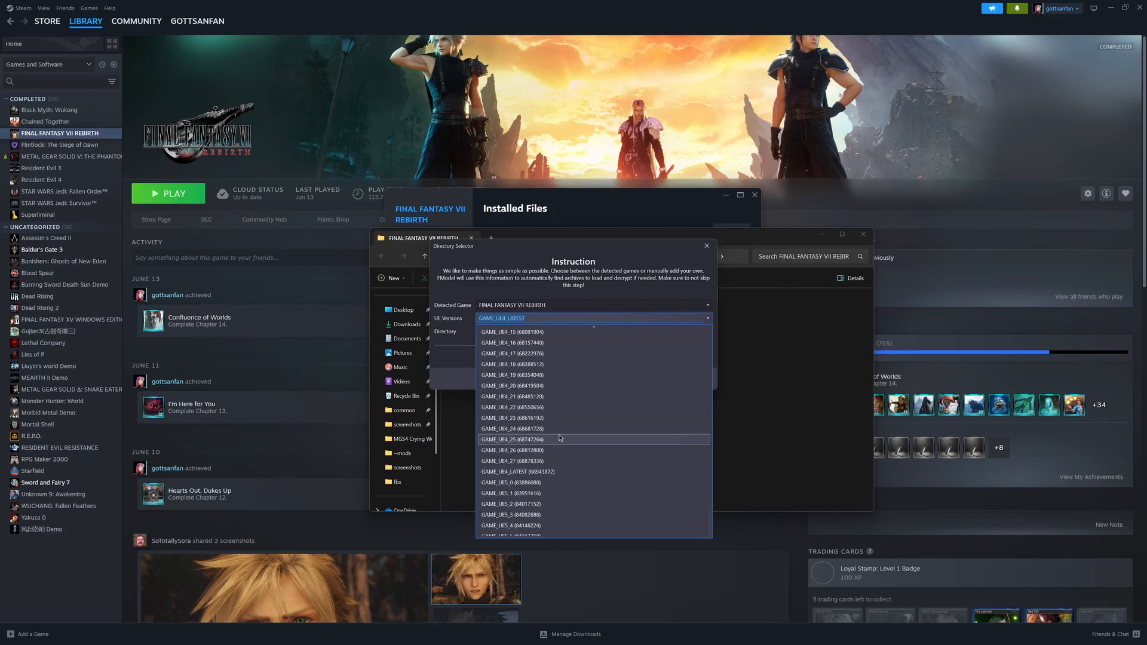
scroll(543, 439, down, 7)
scroll(561, 434, down, 3)
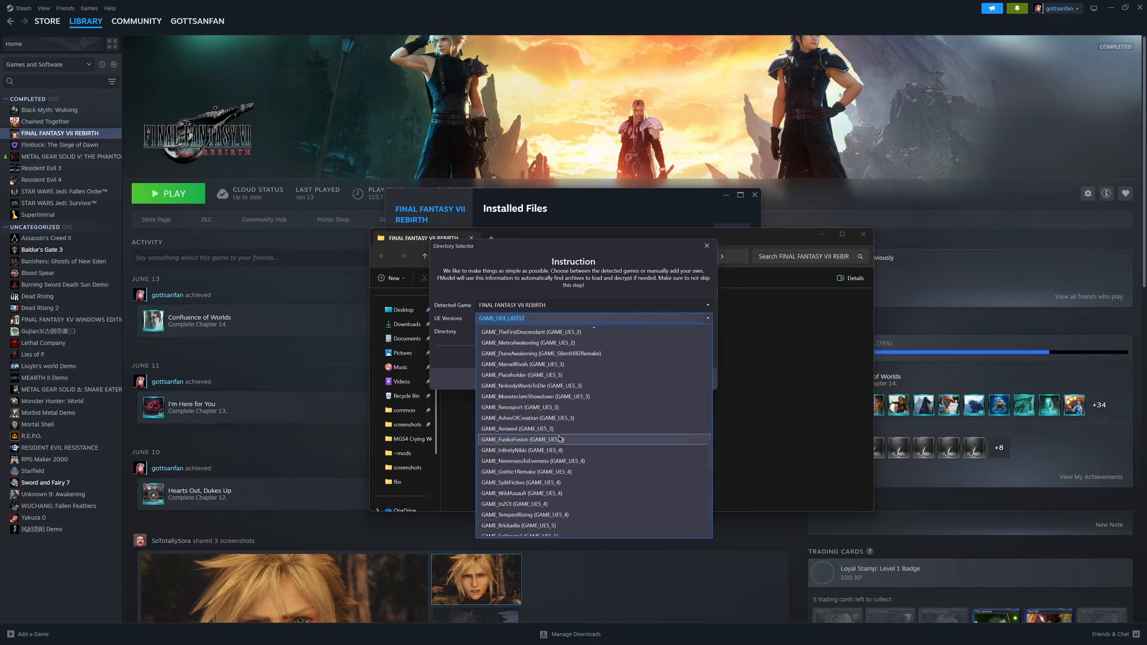
scroll(561, 440, up, 4)
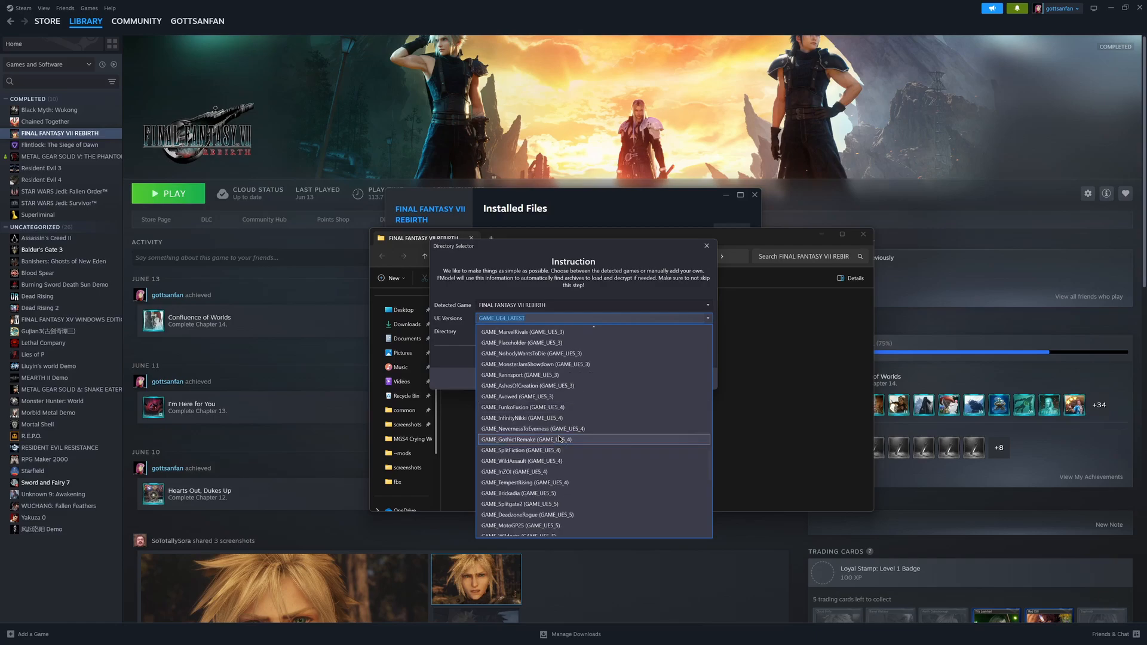
scroll(560, 439, up, 4)
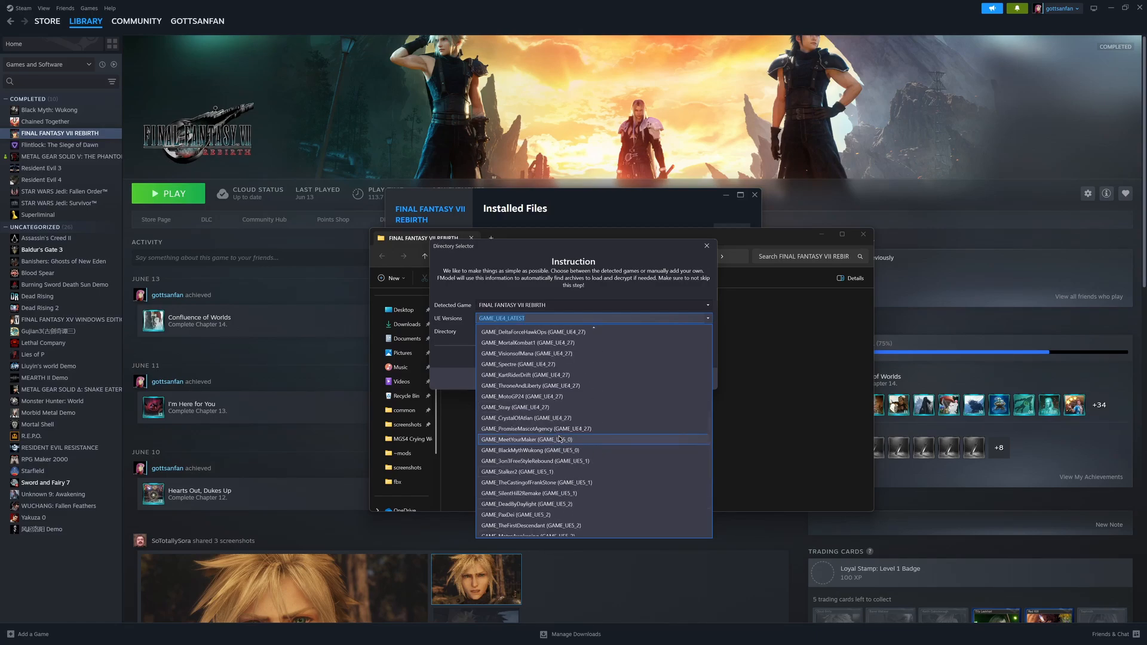
scroll(557, 449, up, 4)
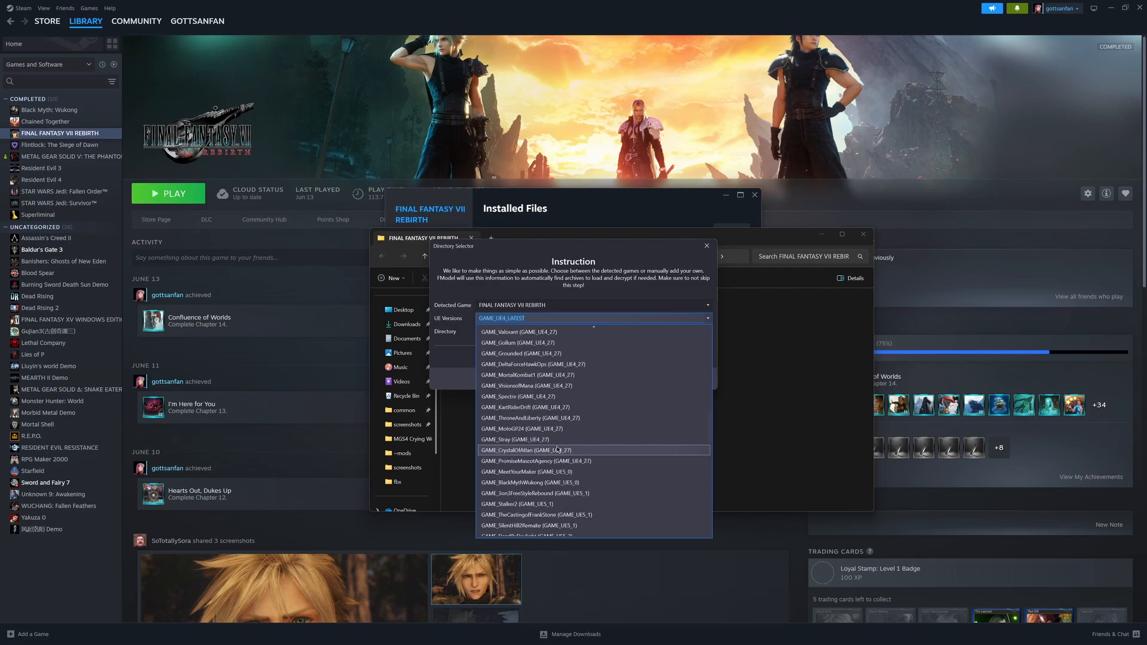
scroll(558, 449, up, 4)
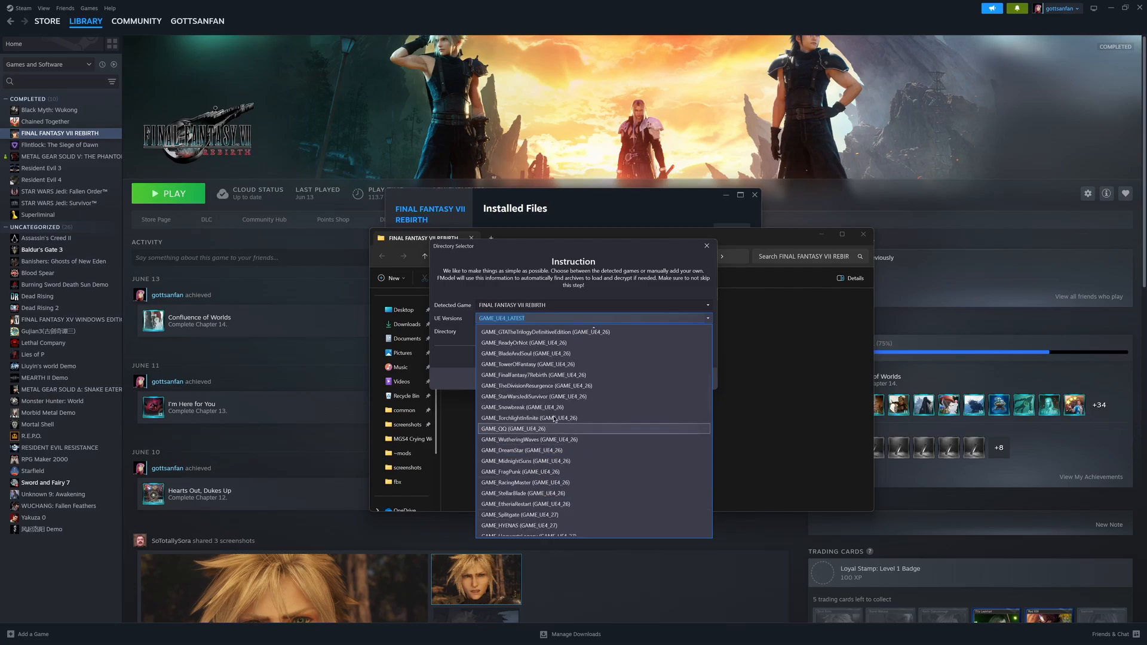
click(507, 375)
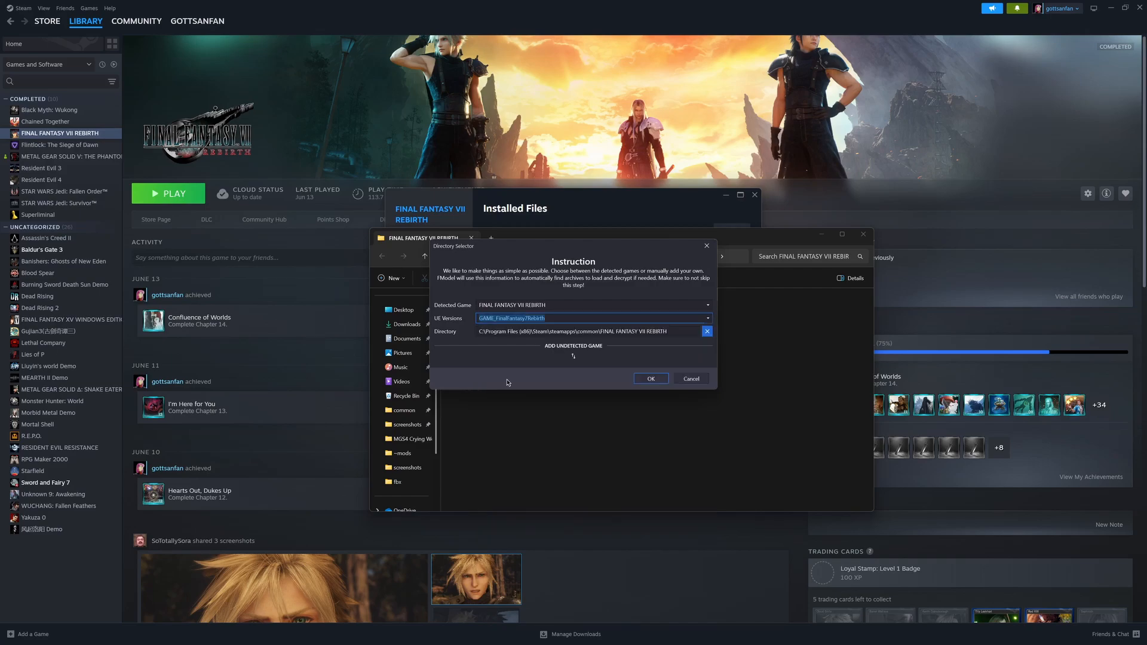
click(650, 379)
click(637, 350)
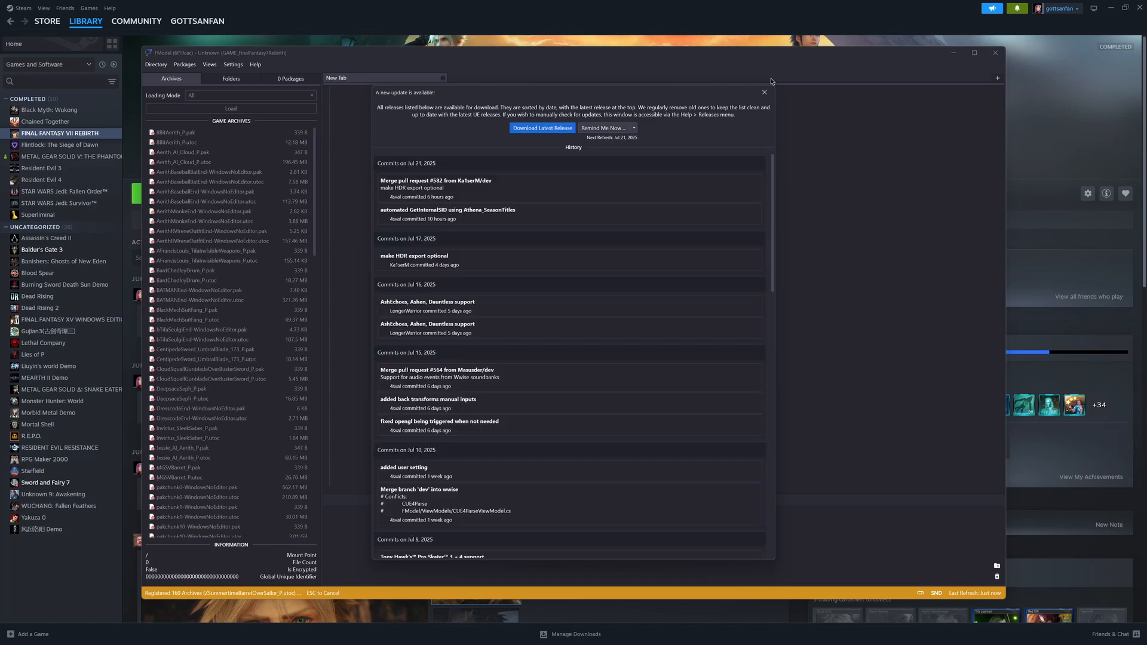
click(764, 93)
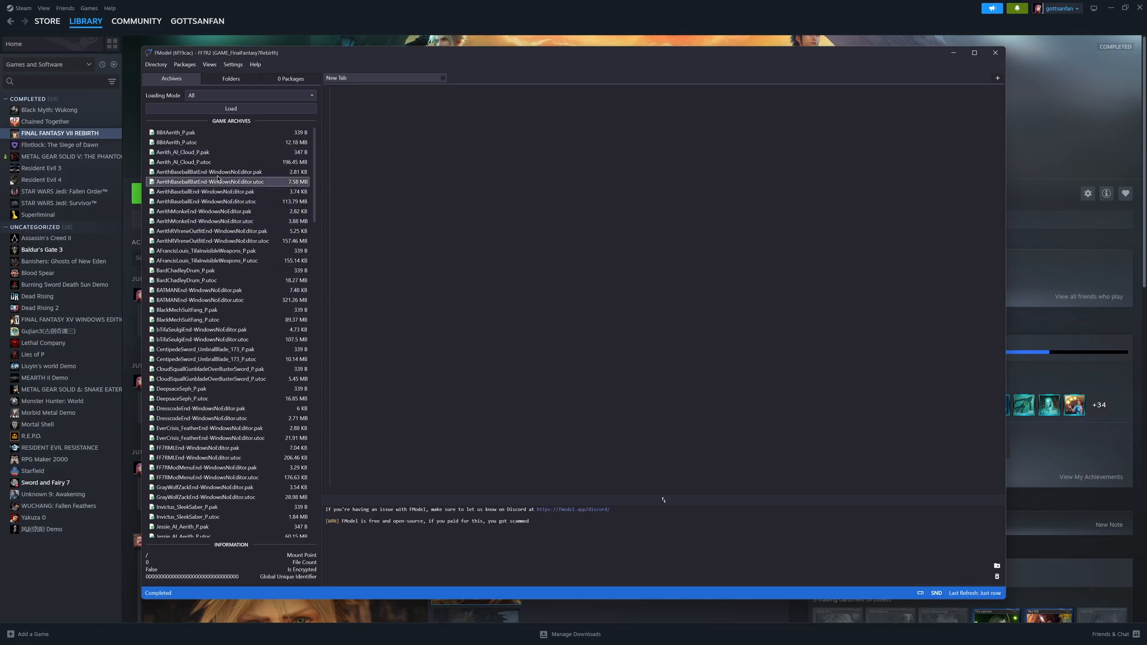
Step: Look through the game archive list, set the loading mode to All, and load the archives
scroll(230, 400, down, 6)
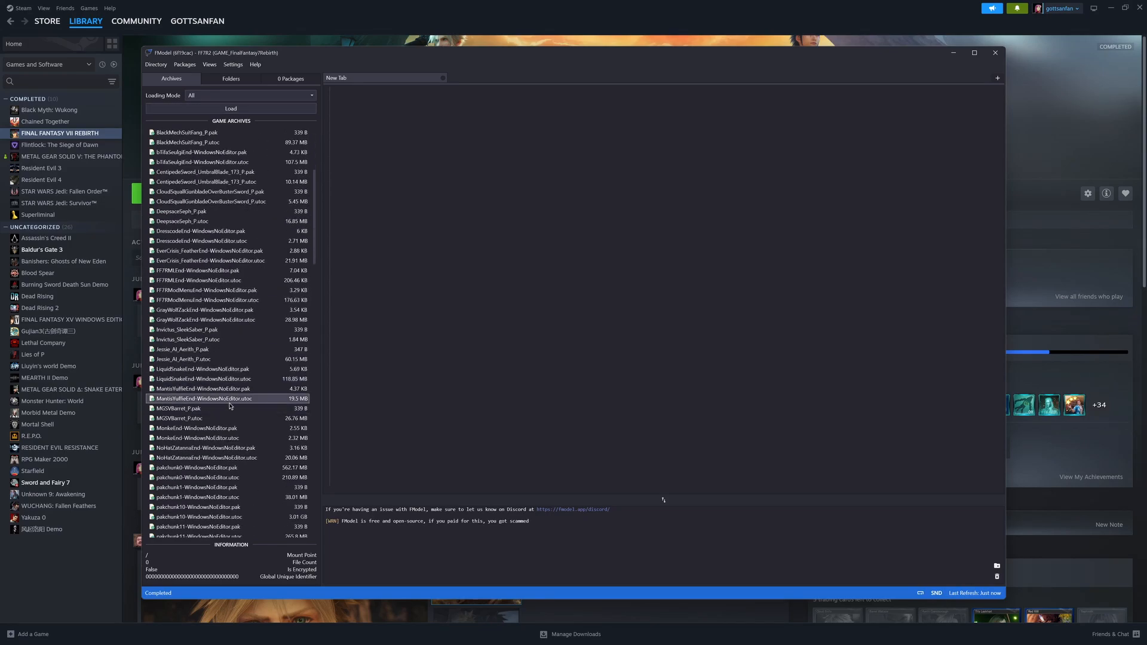
scroll(233, 389, down, 5)
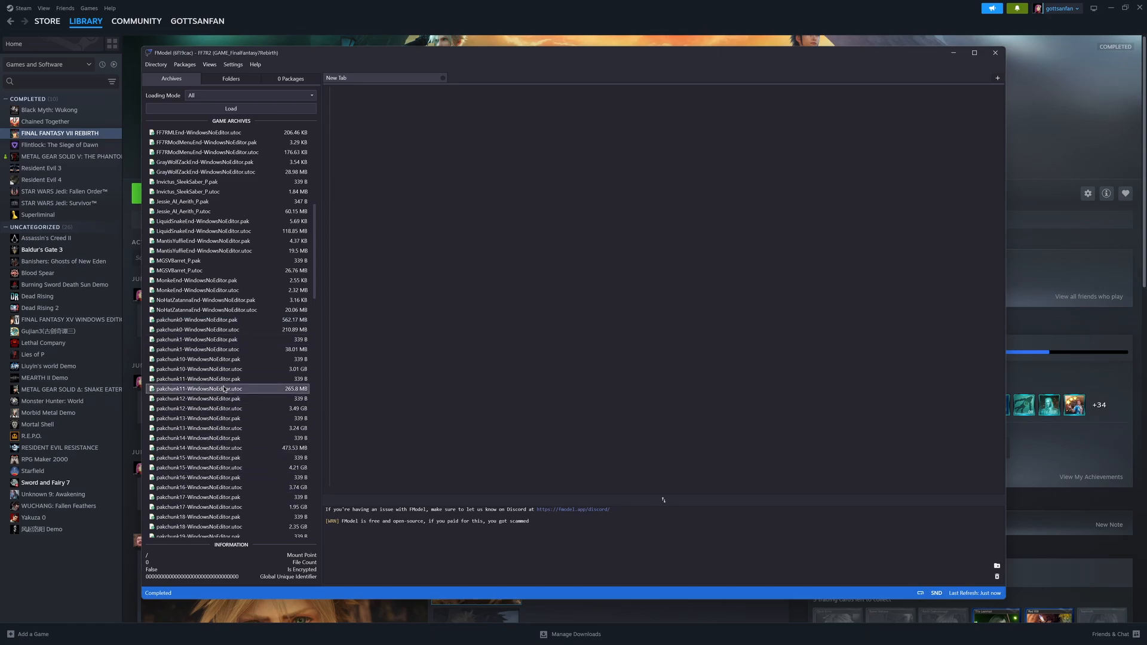
scroll(222, 320, up, 4)
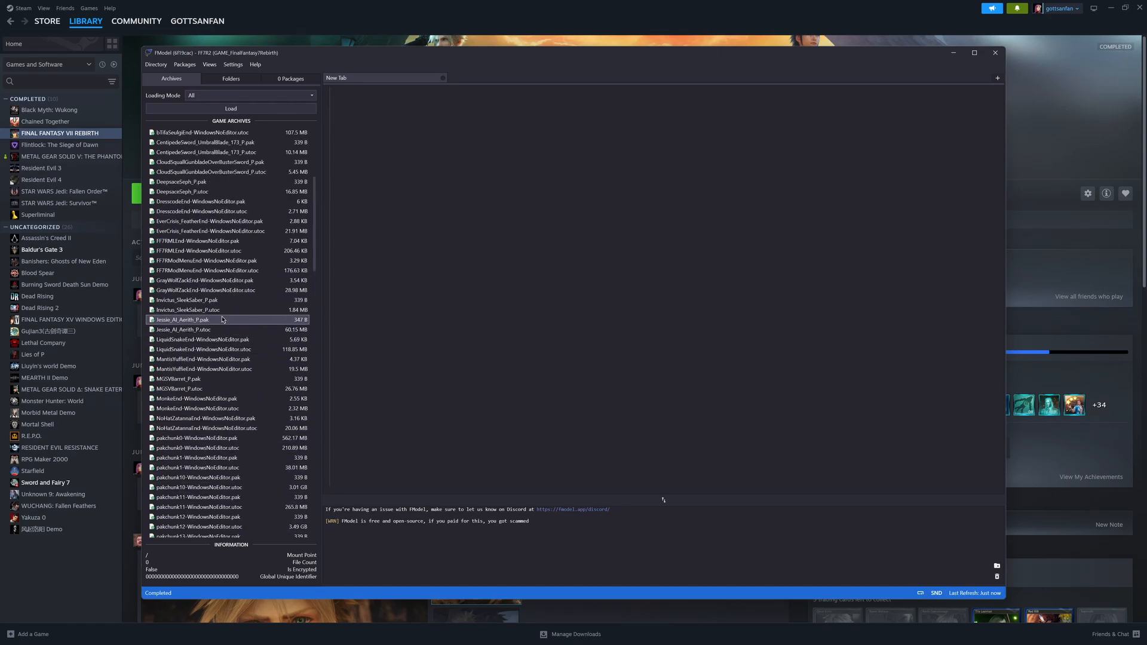
scroll(222, 320, up, 7)
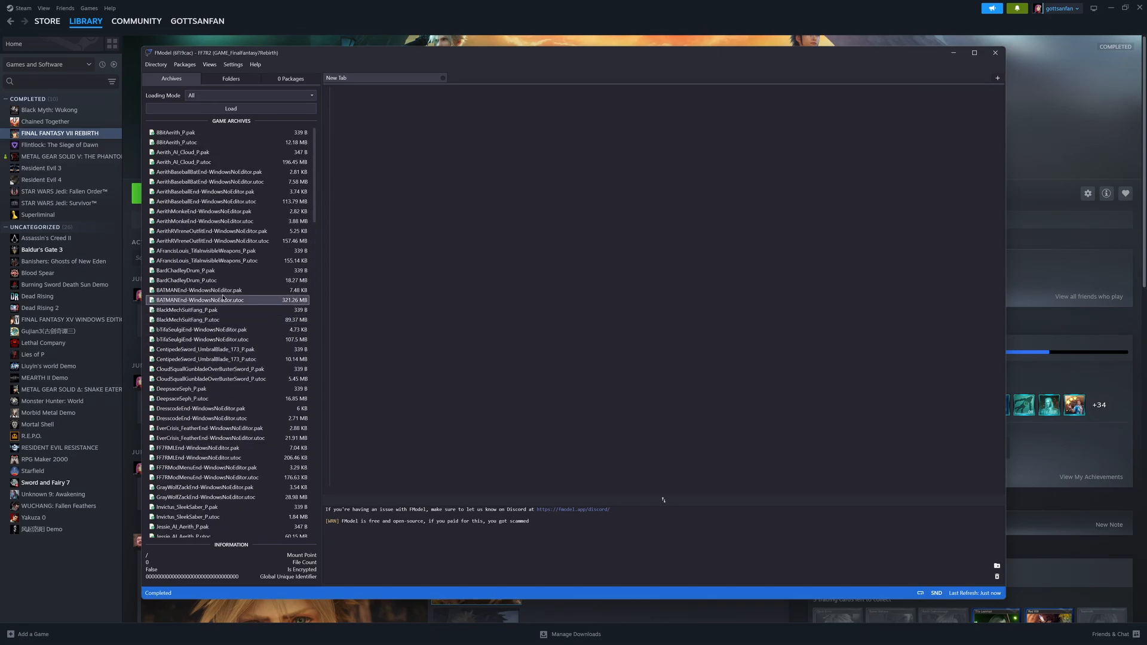
click(214, 97)
click(204, 109)
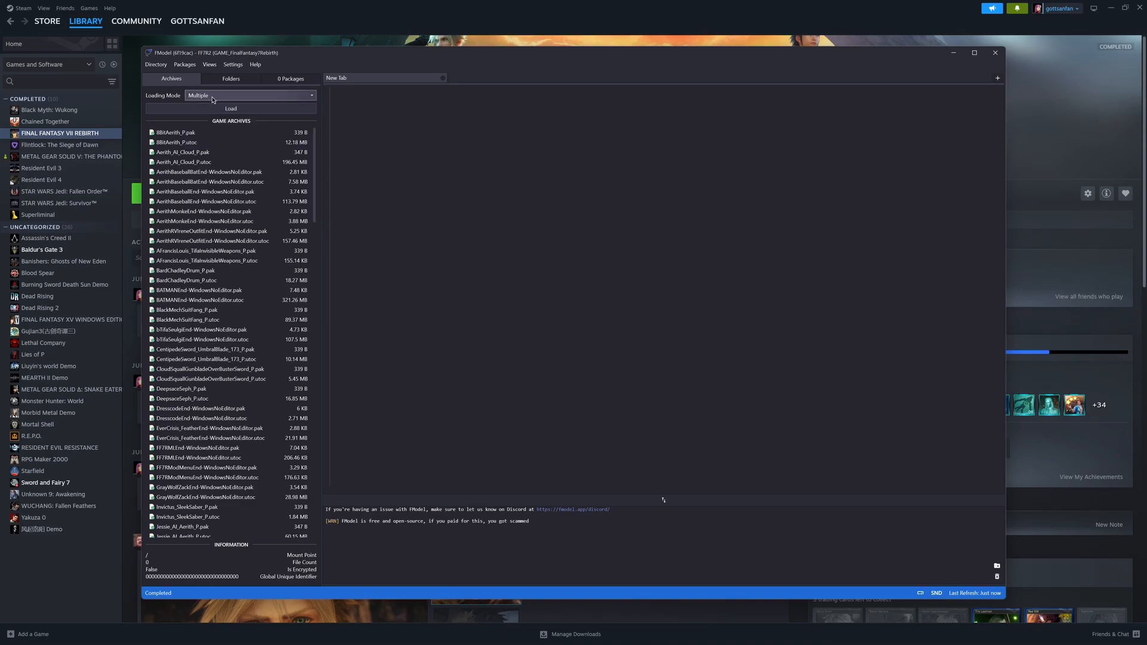
click(213, 97)
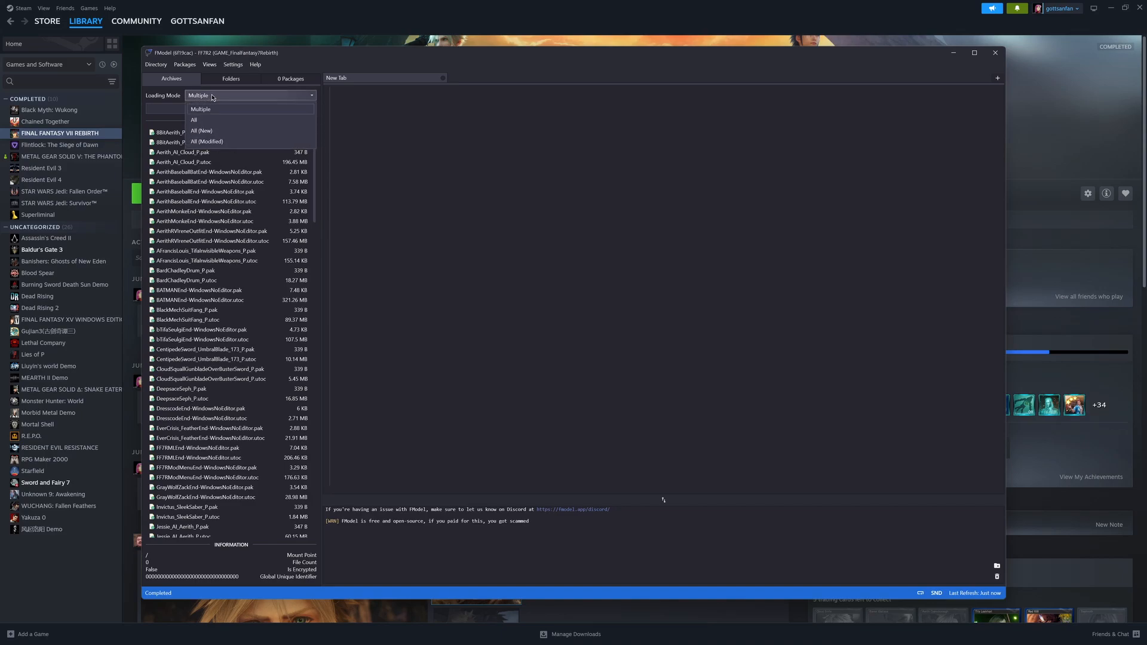
click(198, 121)
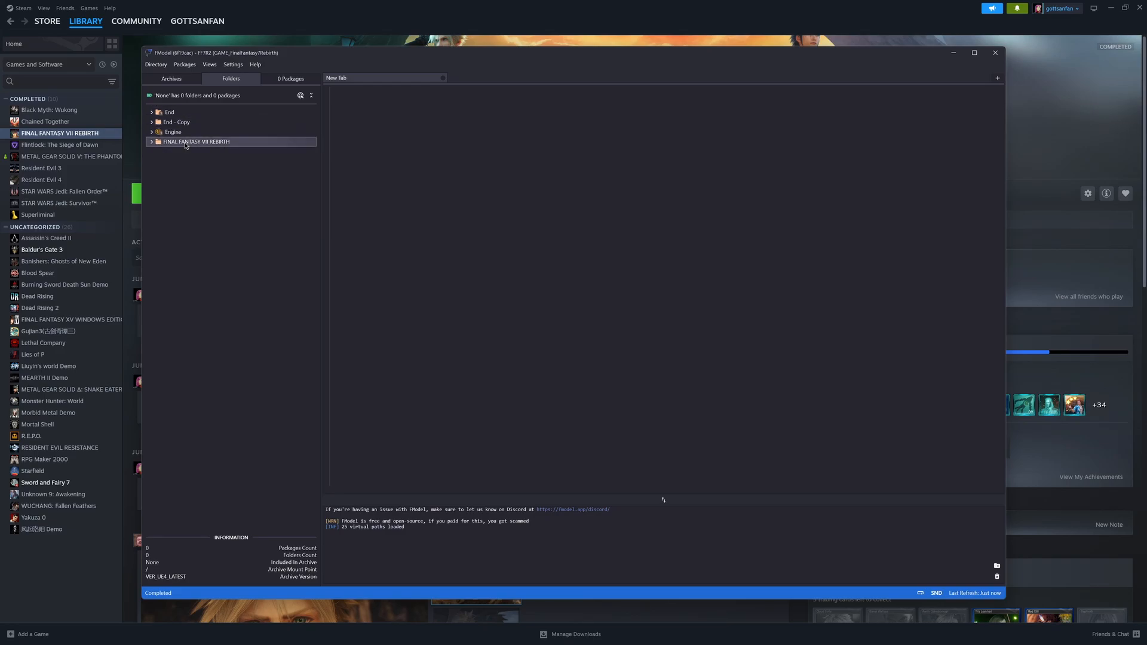
Step: Expand End > Content > Character > Player in the loaded folder tree and look through the player character folders
click(150, 113)
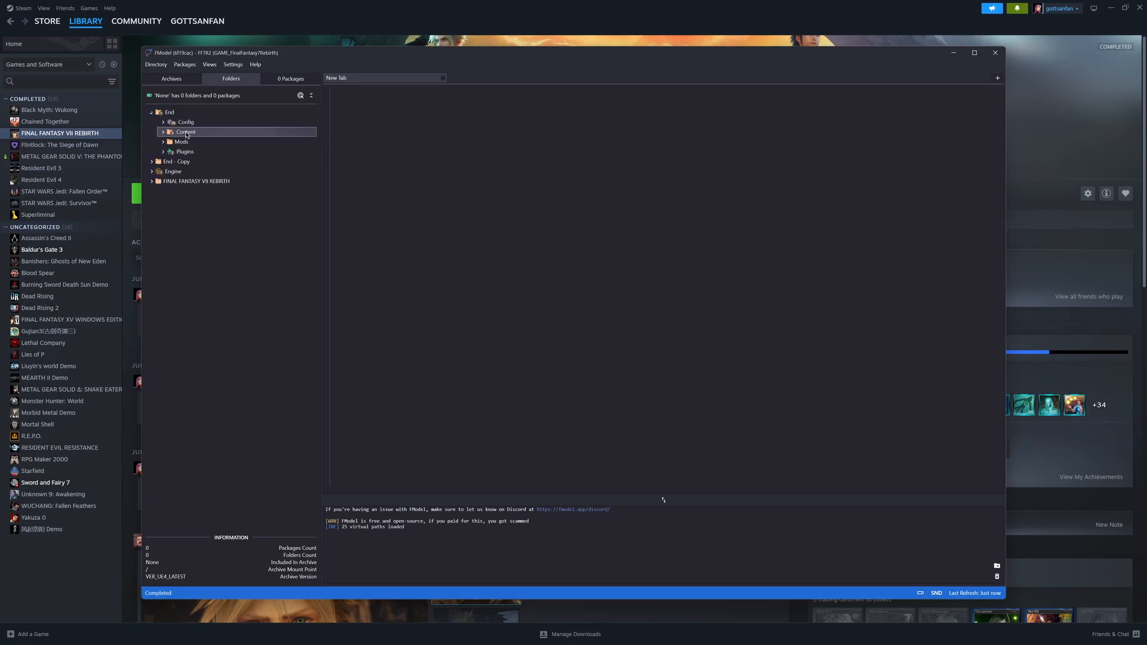
double_click(187, 133)
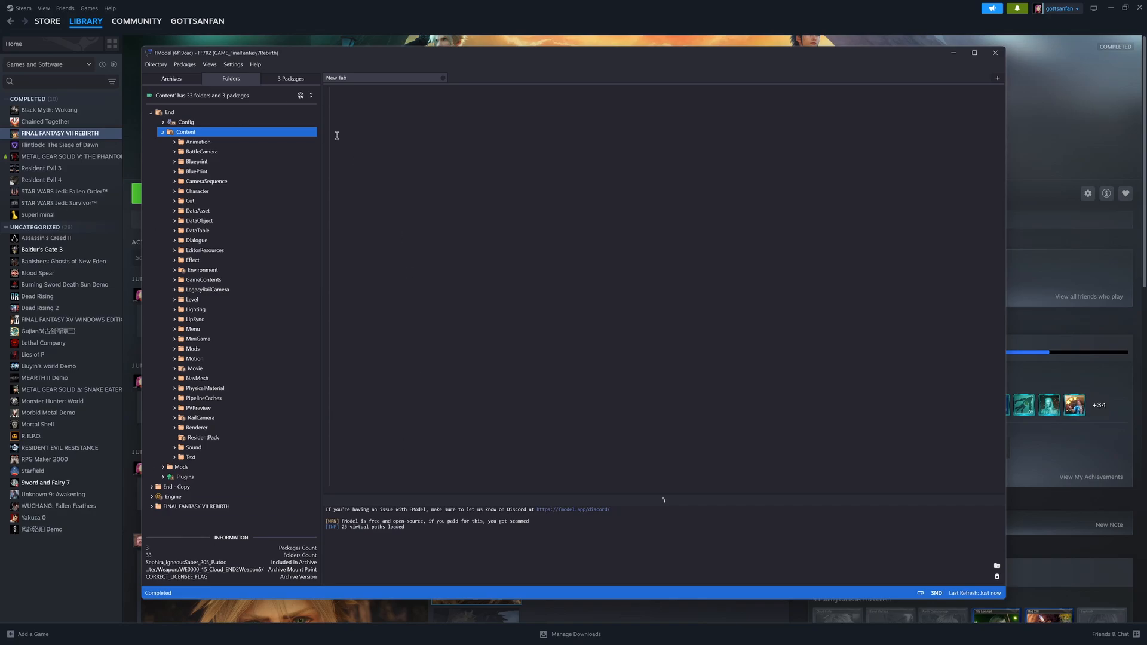
double_click(206, 192)
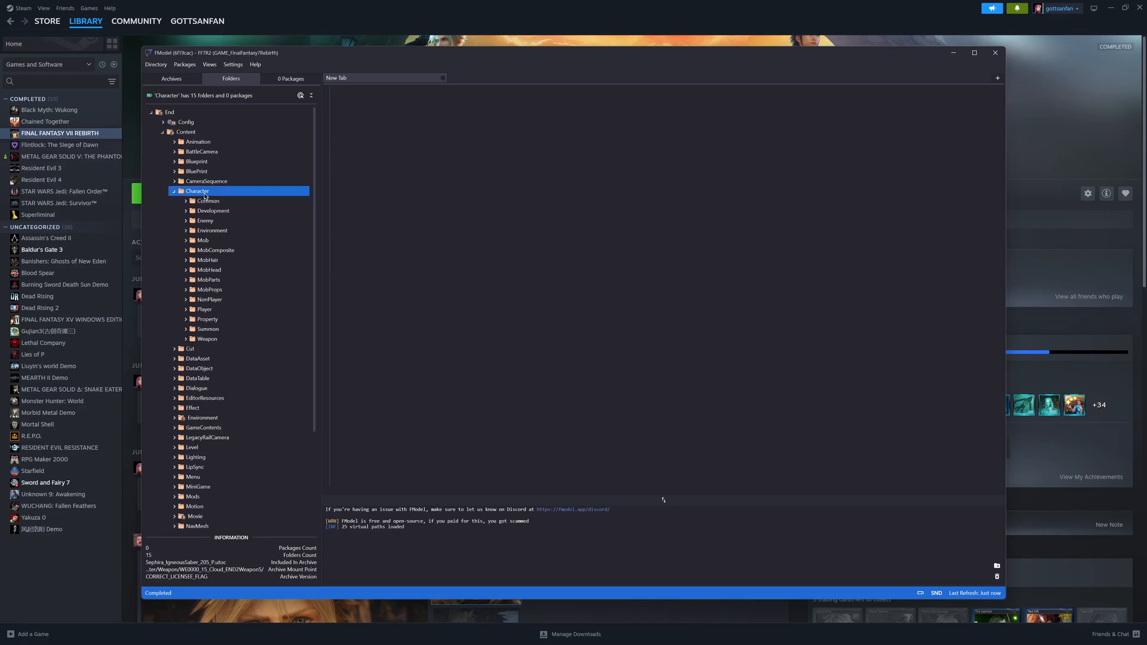
double_click(204, 310)
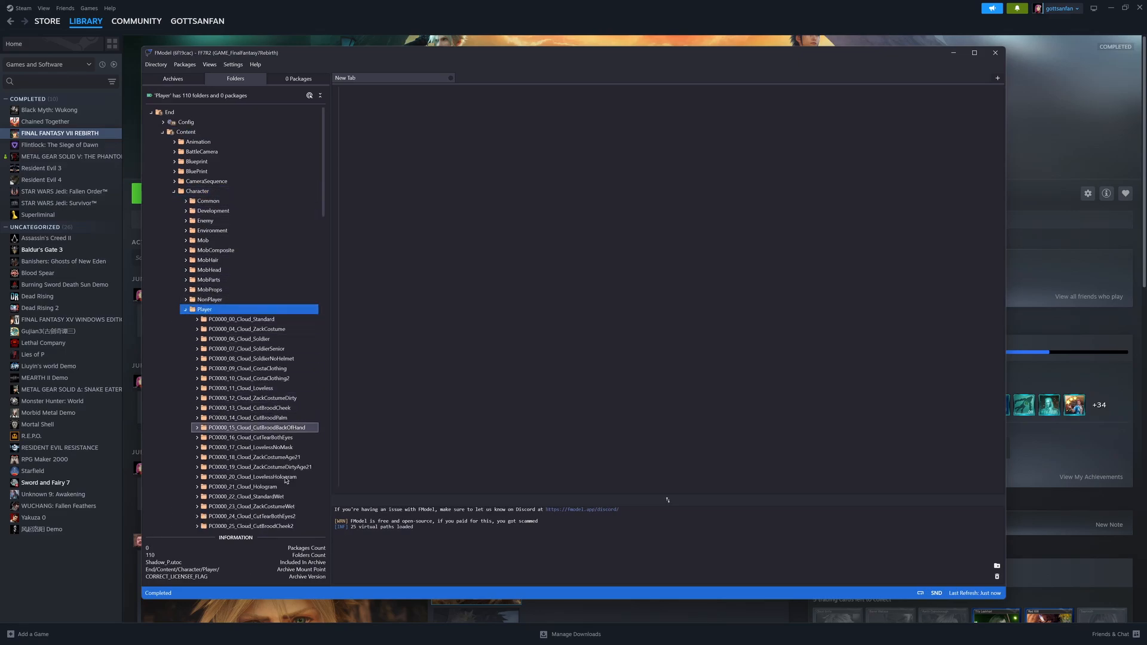
scroll(269, 382, down, 4)
scroll(278, 340, up, 3)
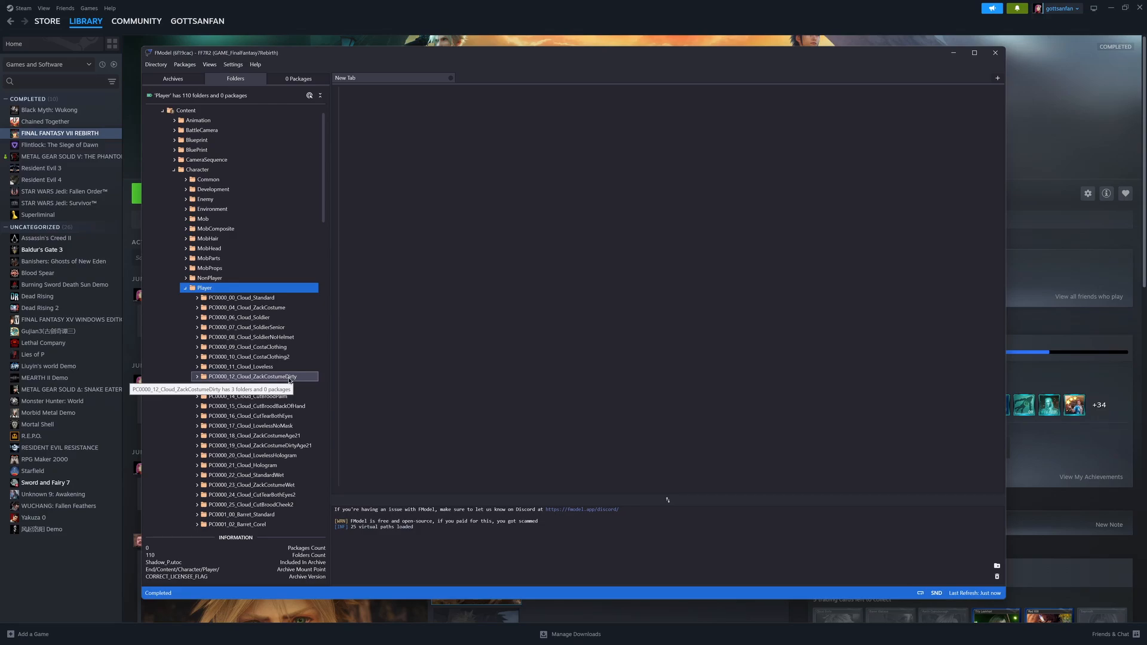
Step: Expand PC0000_10_Cloud_CostaClothing2 and open its Model folder to list the packages
double_click(282, 358)
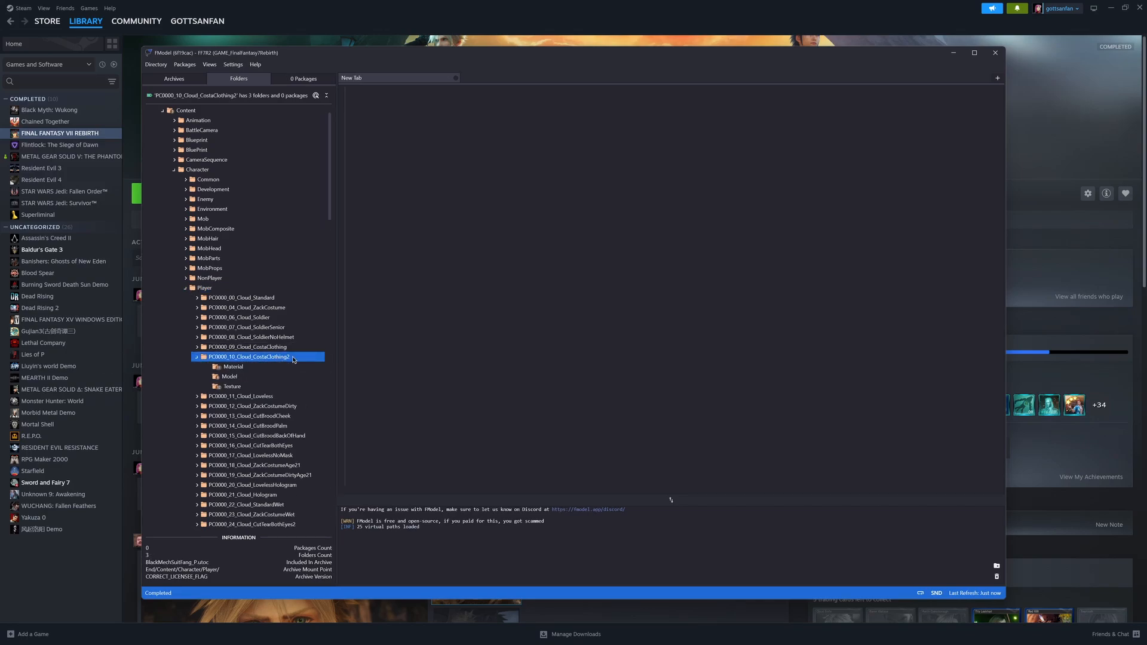
double_click(240, 378)
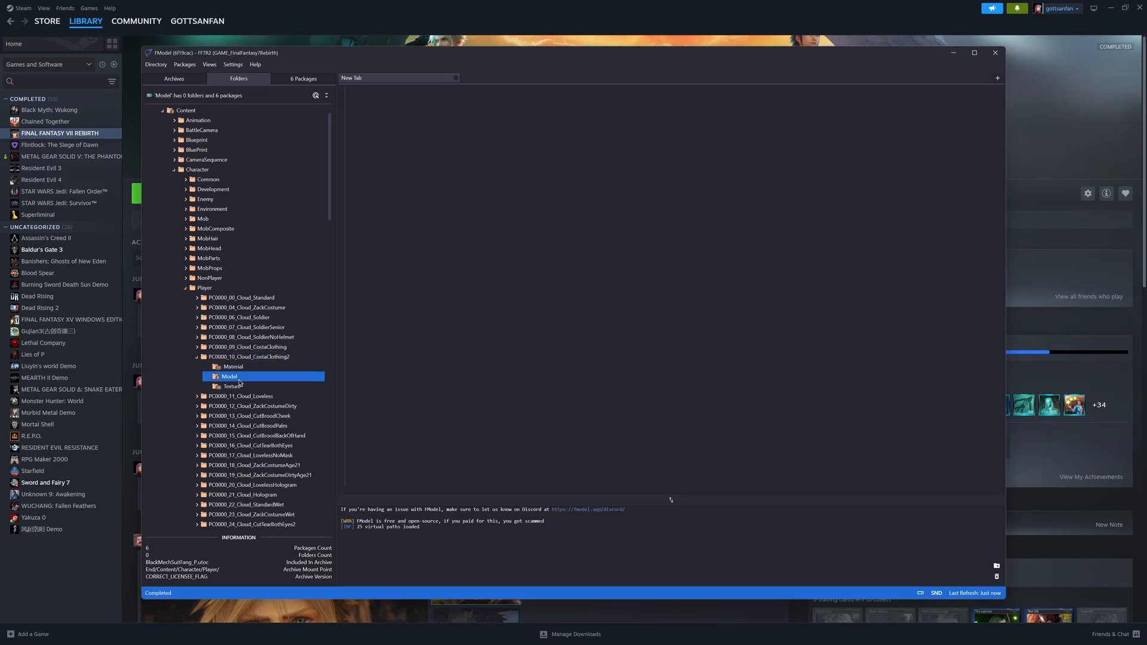
key(Down)
key(Down)
key(Down)
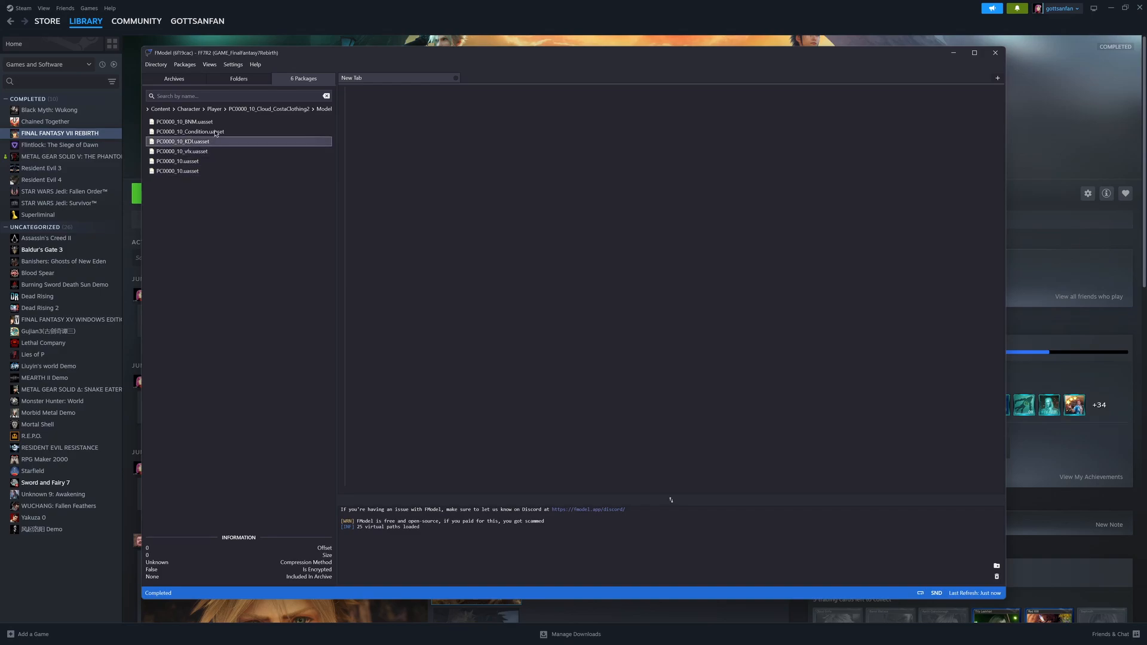
key(Down)
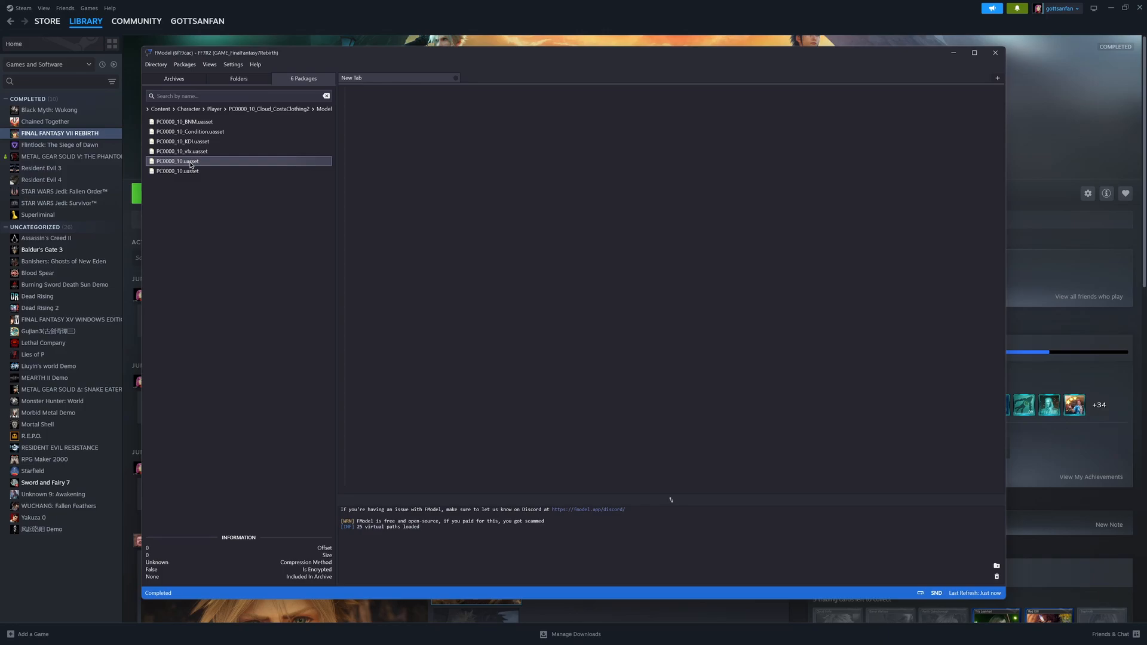
Step: Preview the first of the two PC0000_10.uasset packages in 3D, view the model from the front, and close the viewer
double_click(191, 165)
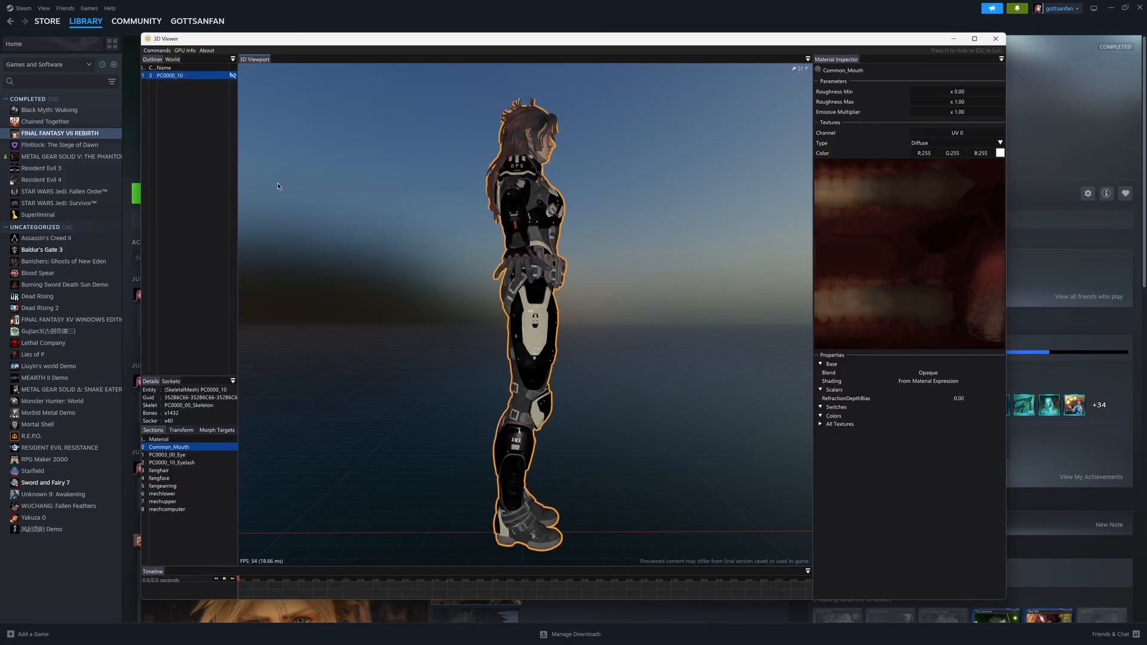
drag(277, 184, 143, 200)
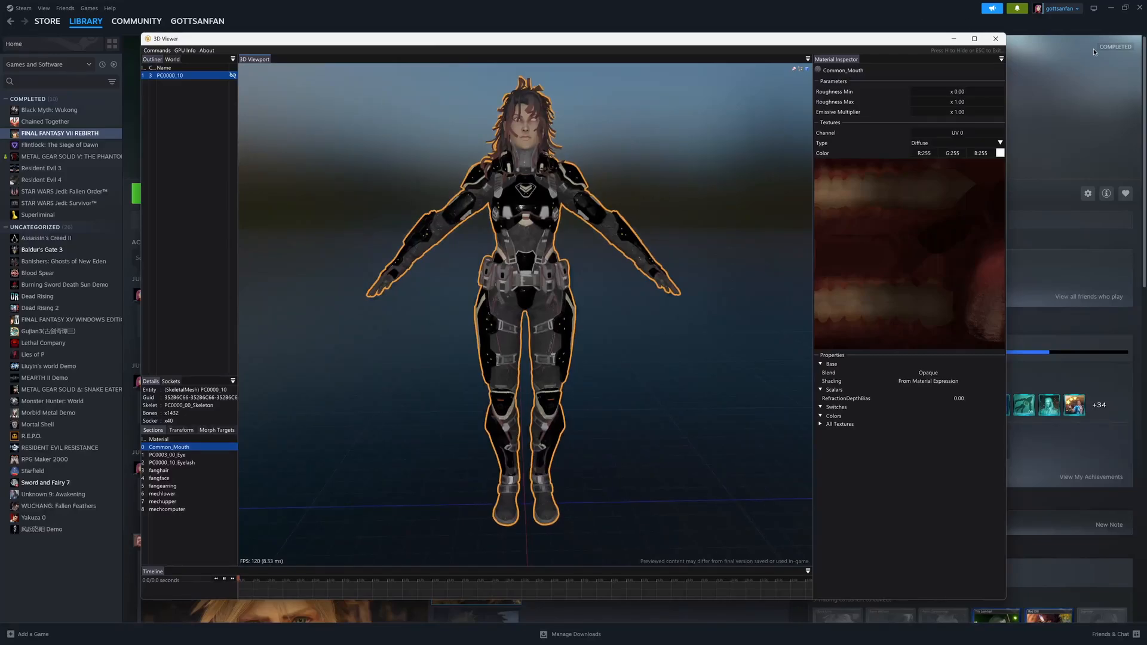
click(995, 38)
Step: Preview the second PC0000_10.uasset package in 3D, view the model from the front, and minimize the viewer
double_click(187, 172)
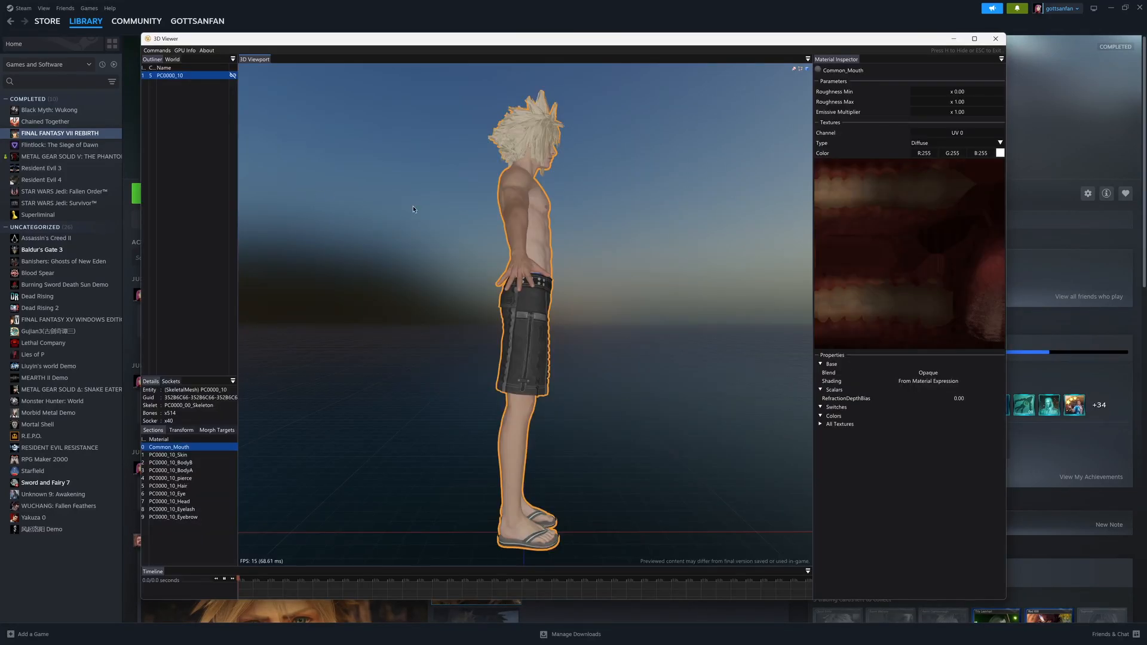
drag(526, 269, 373, 299)
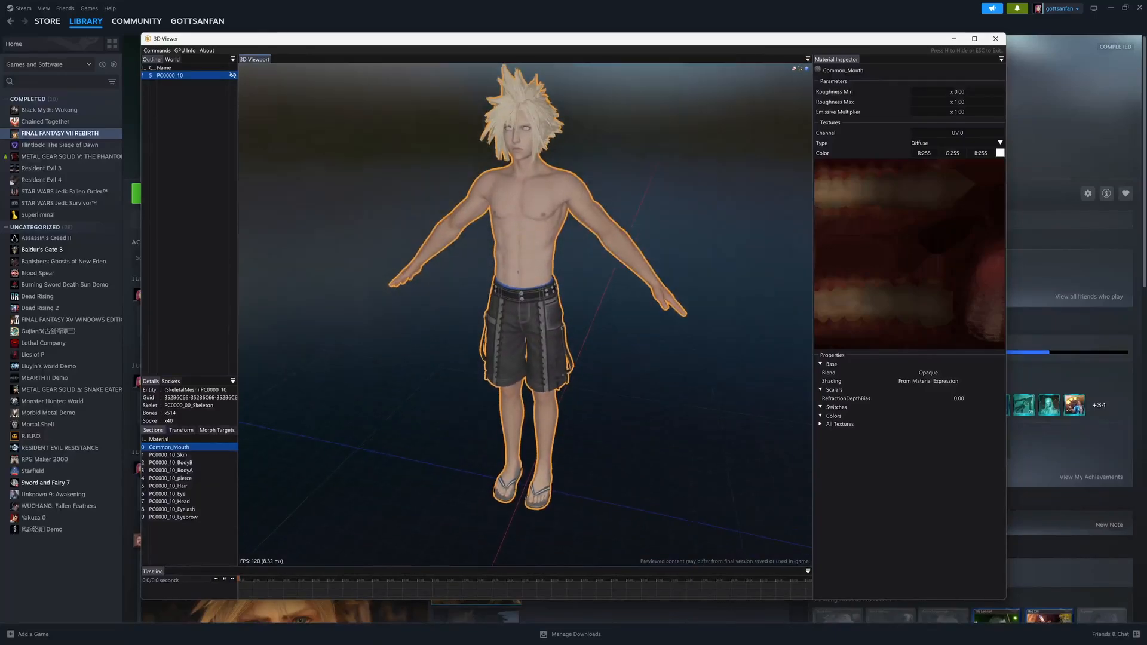
drag(969, 40, 947, 125)
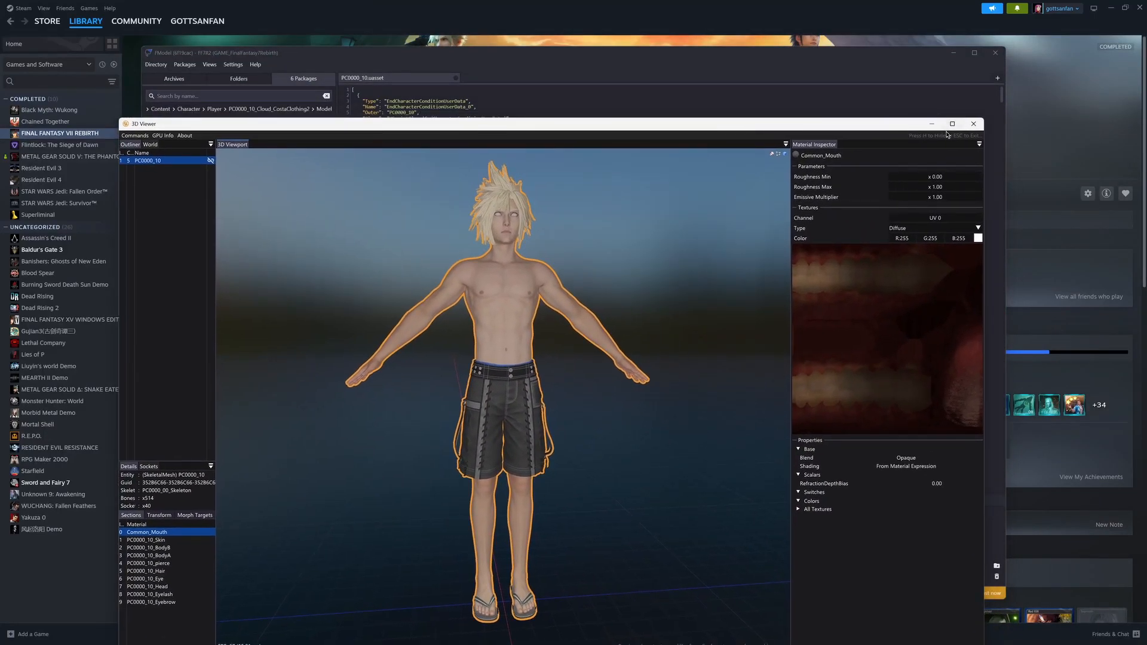
click(932, 124)
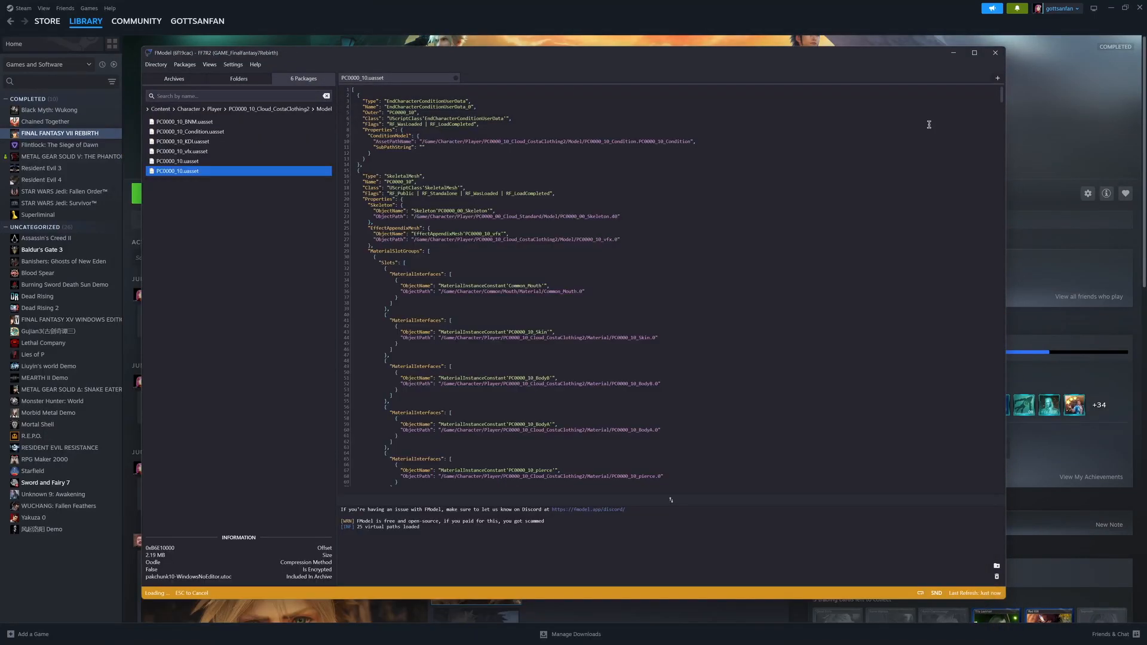
Step: Enable the local mapping file in the settings, open the mapping file selection, and leave both dialogs without choosing a file
click(233, 64)
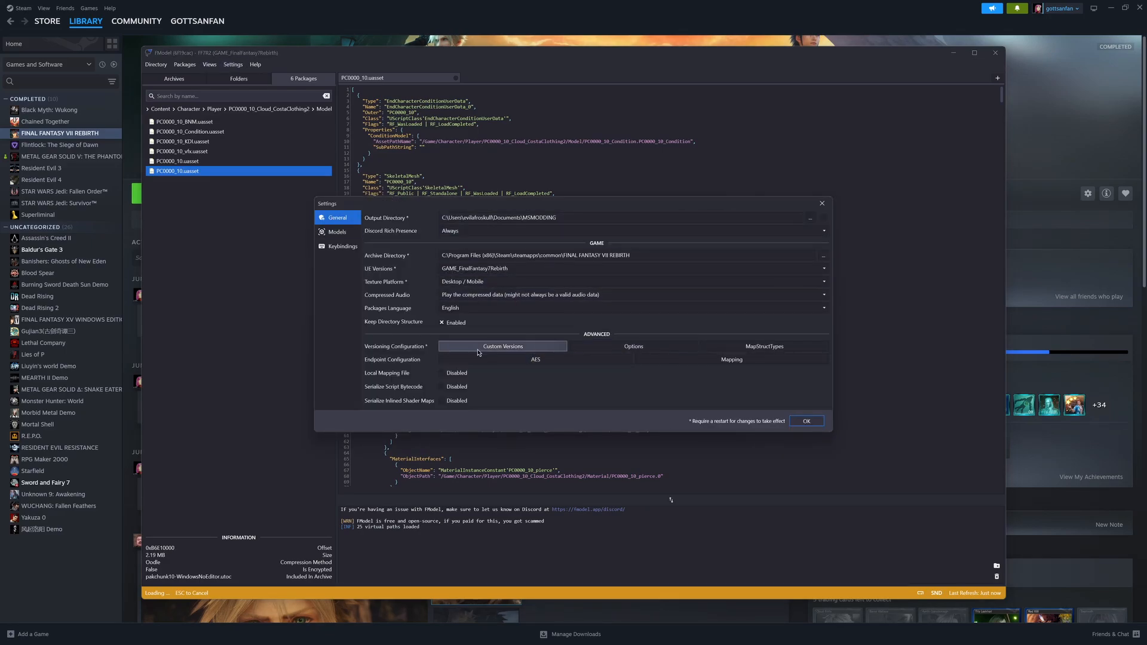
click(442, 374)
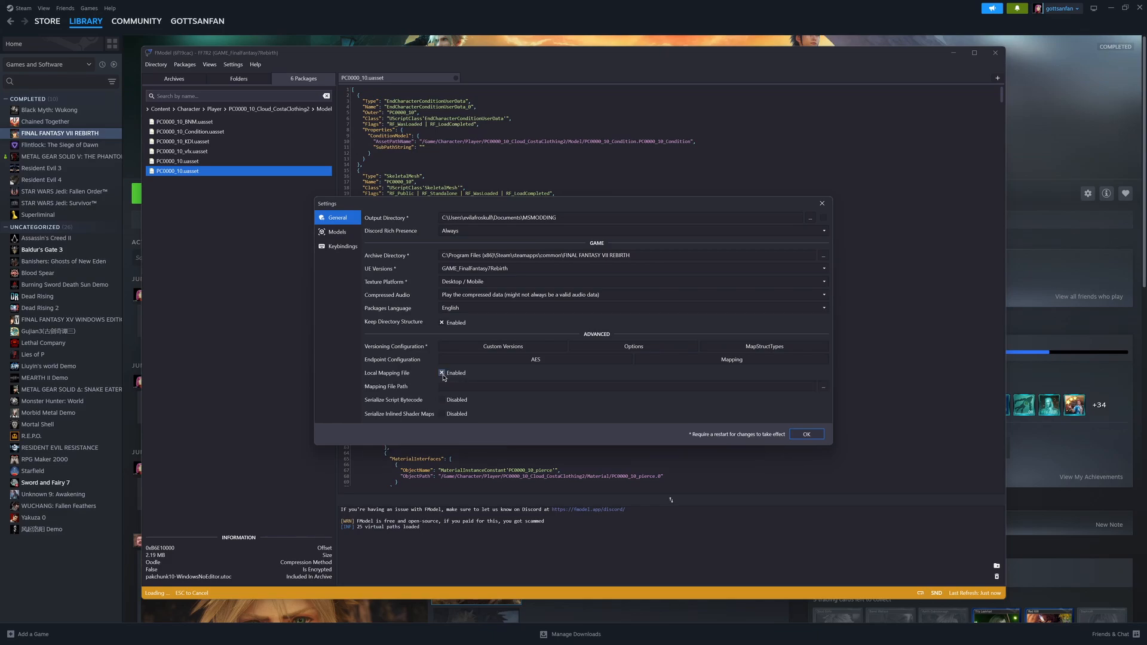
click(823, 387)
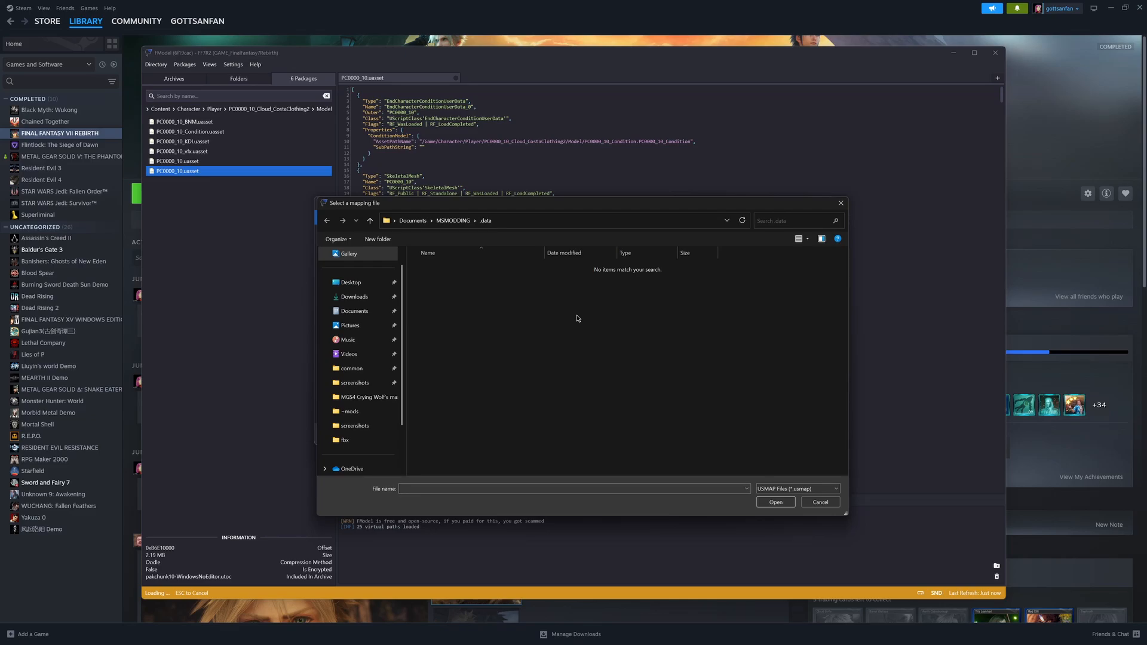
click(841, 204)
click(822, 203)
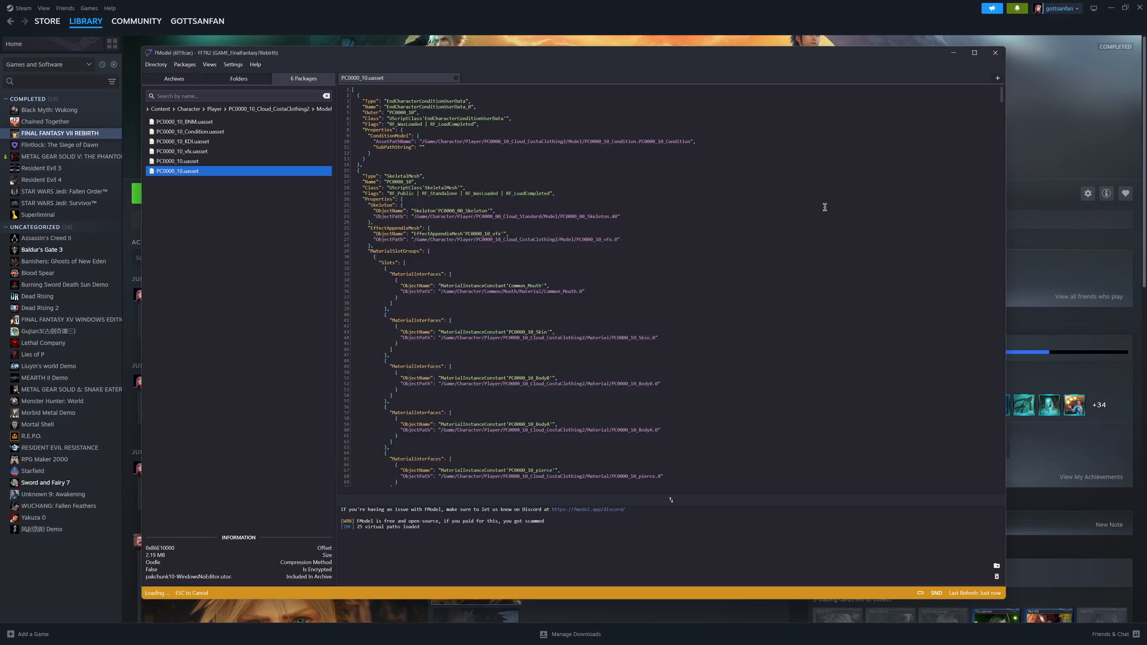
Step: Bring back the 3D viewer with the second PC0000_10 model, check it, and close the viewer
double_click(191, 172)
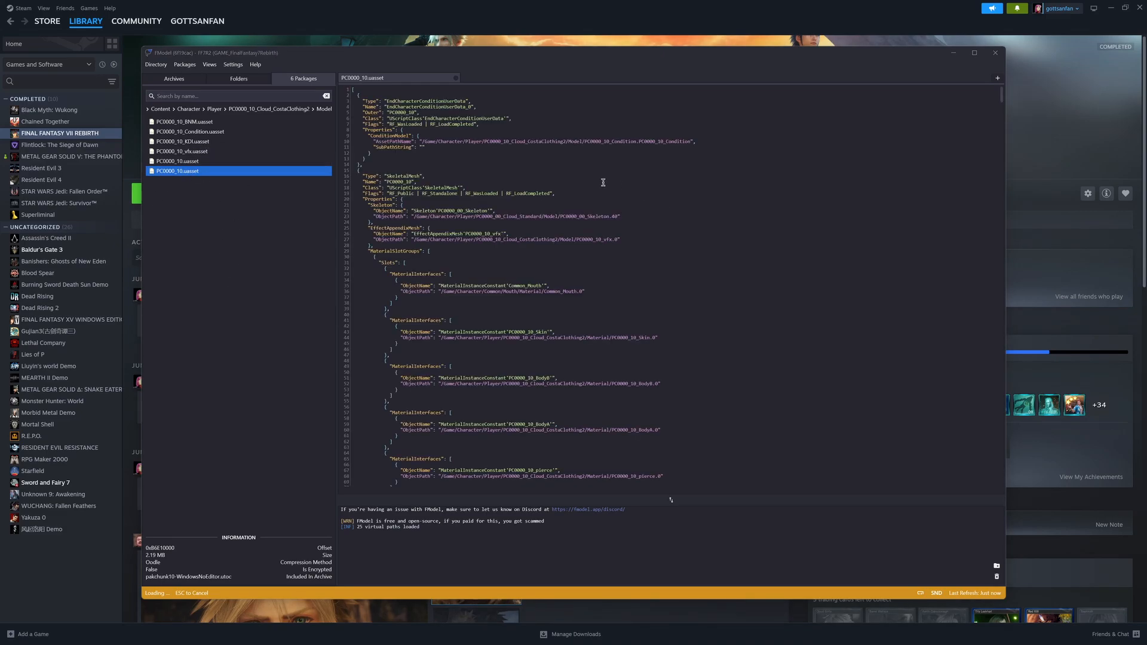
mouse_move(662, 635)
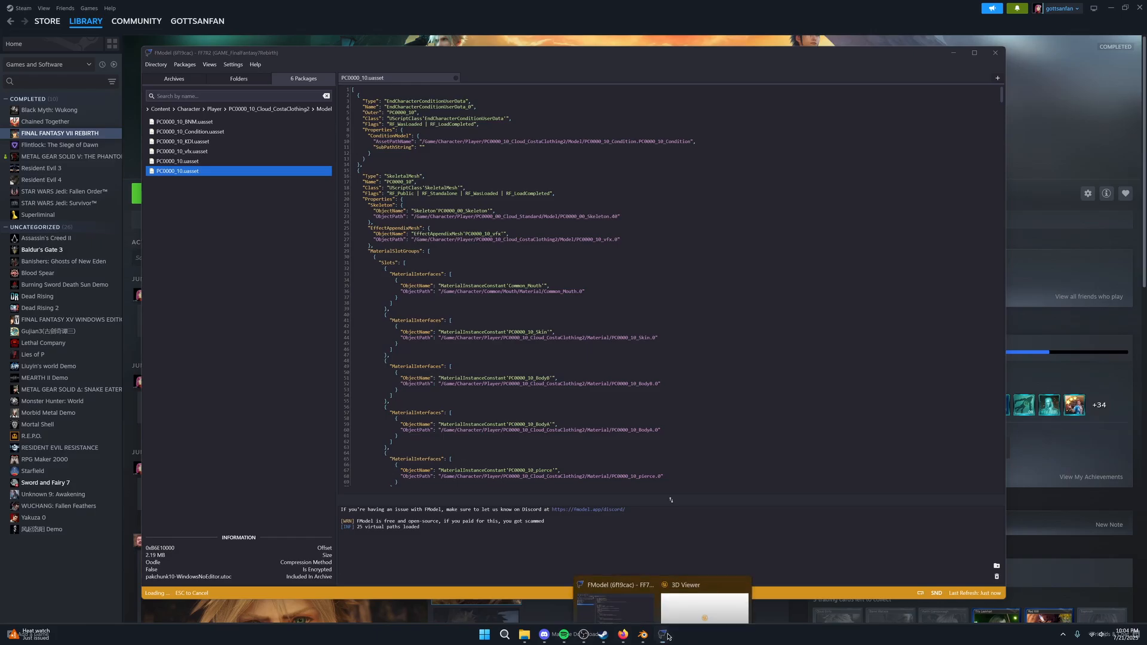
click(709, 597)
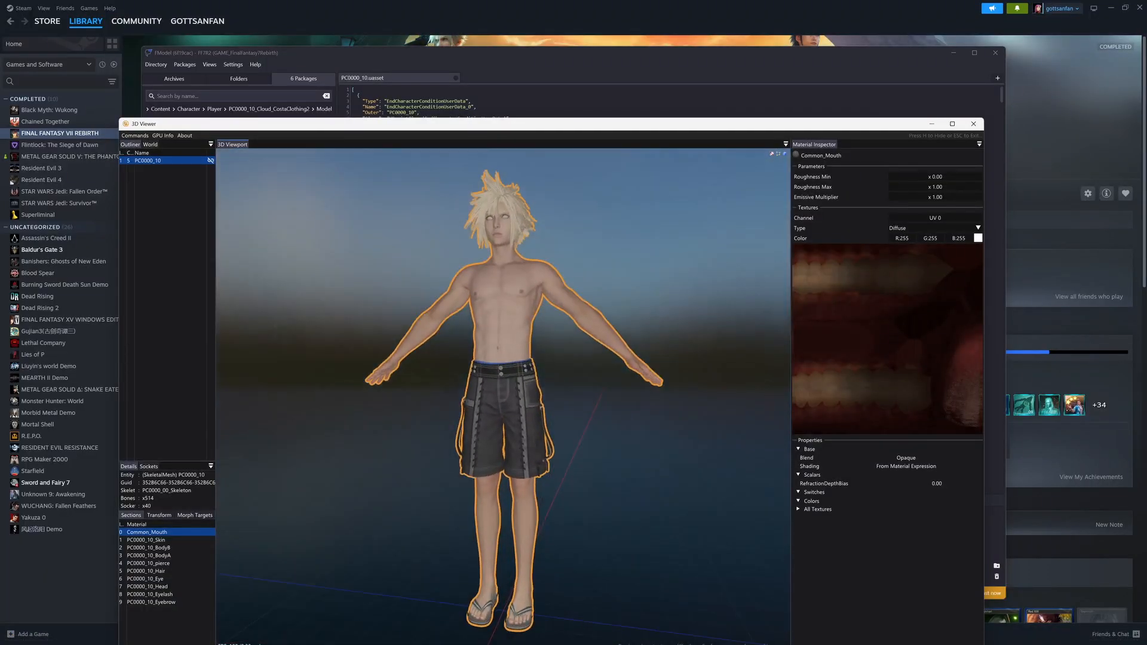
mouse_move(561, 378)
mouse_down()
mouse_move(549, 352)
mouse_move(546, 389)
mouse_move(560, 379)
mouse_up()
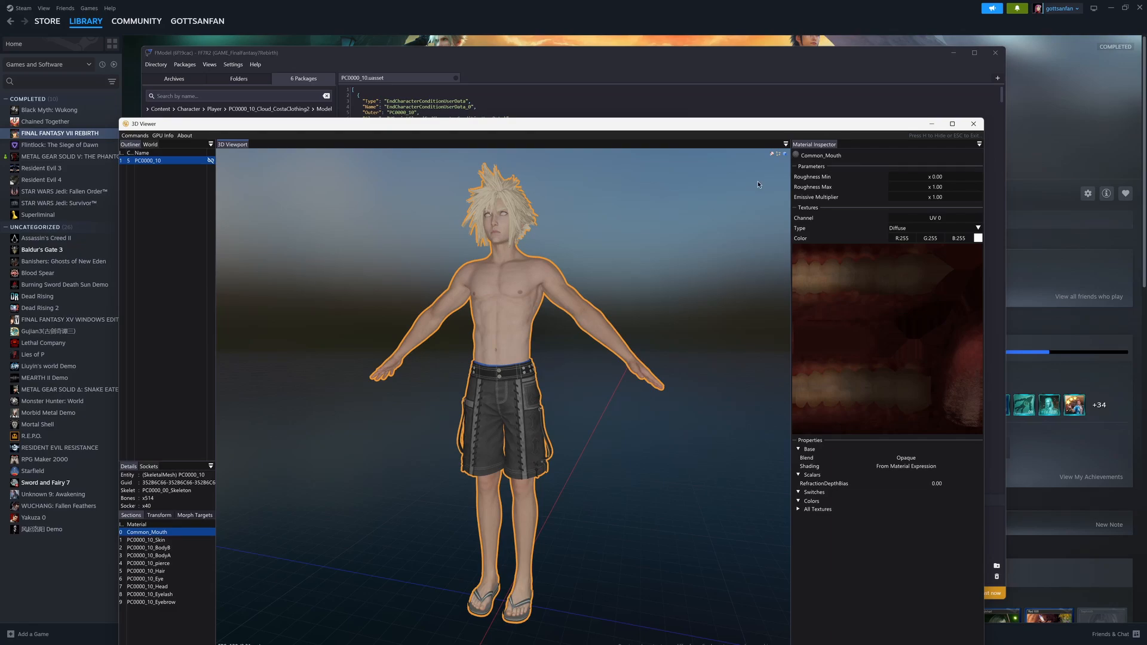
click(973, 124)
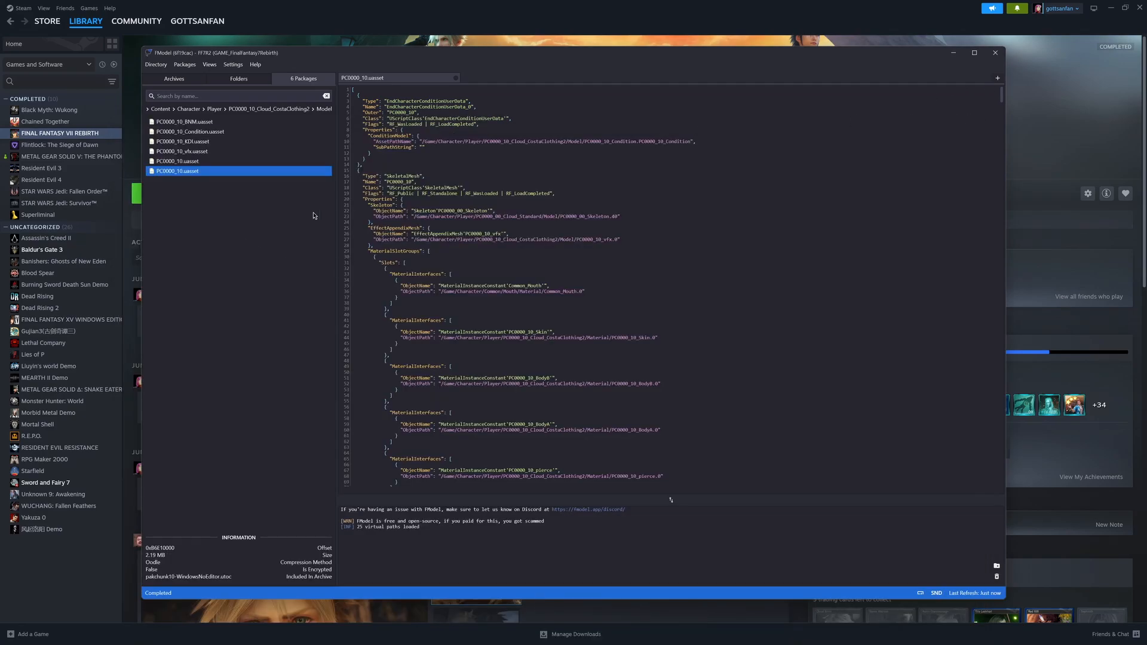
Step: Set the general output directory in the settings to the REBIRTHMODDING folder inside Documents
click(235, 65)
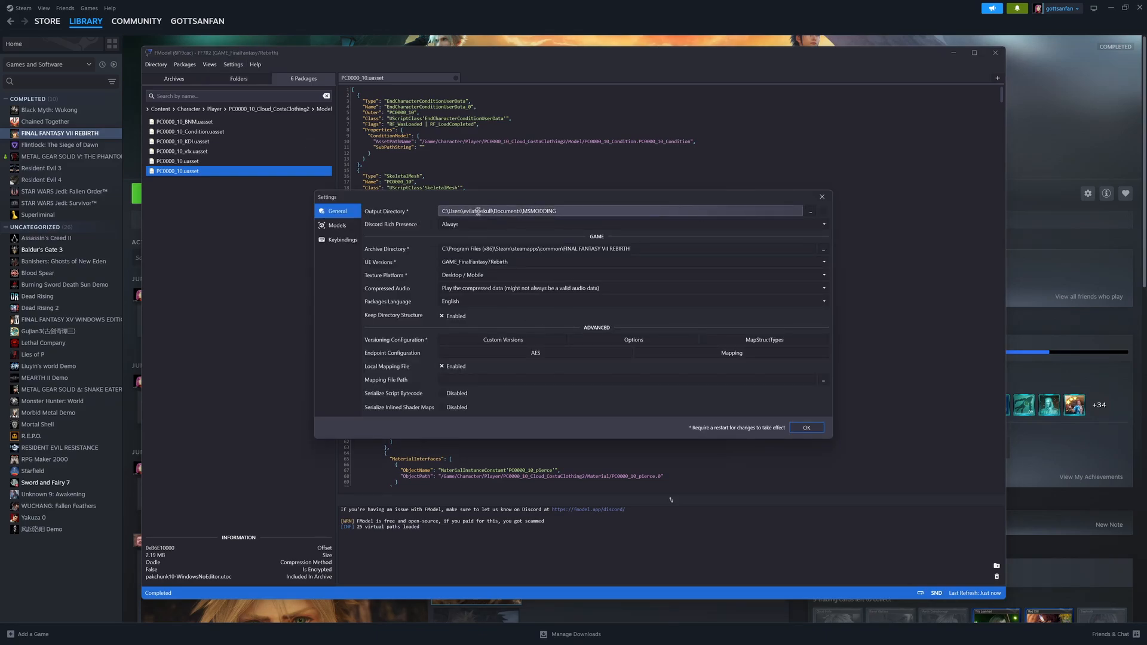
click(810, 211)
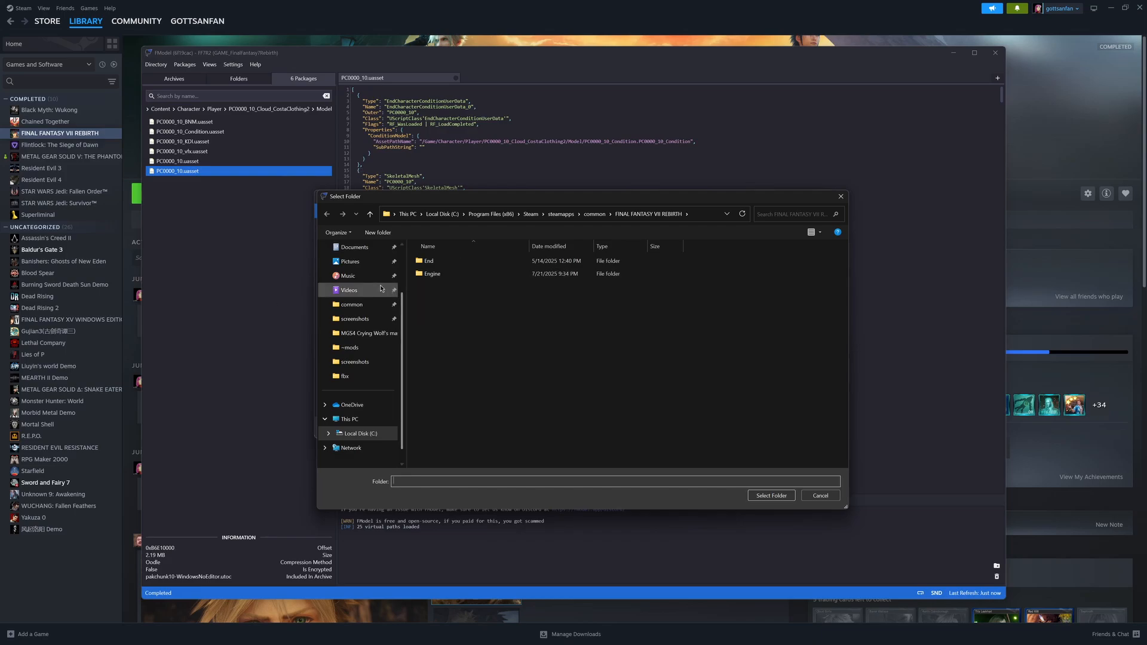
scroll(352, 281, up, 1)
click(354, 290)
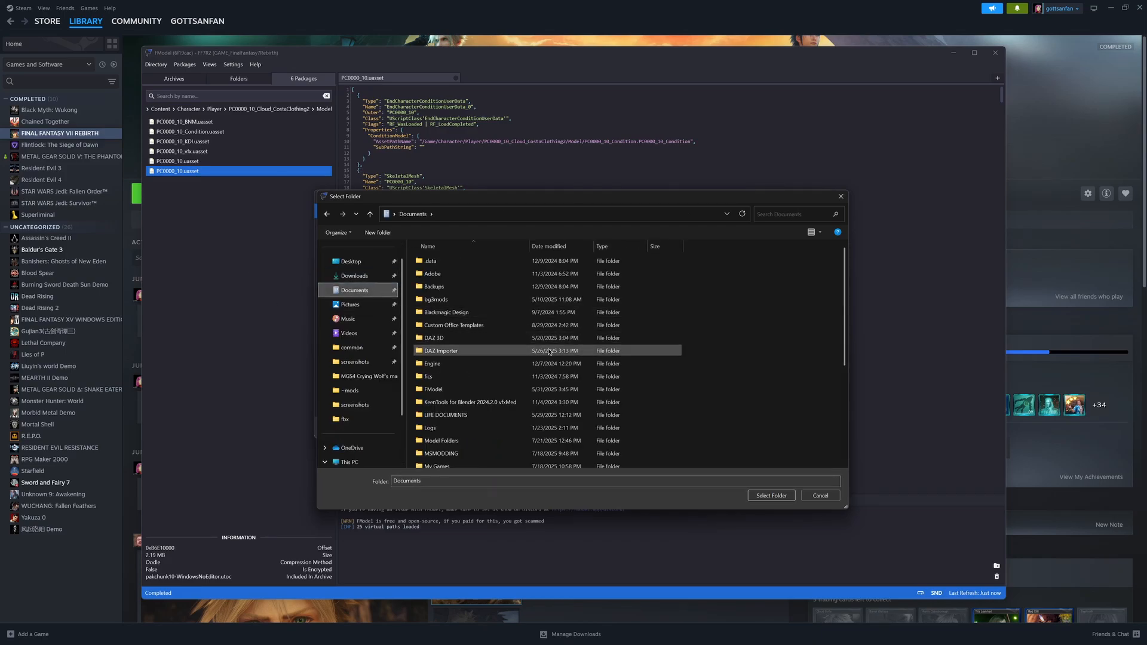
double_click(447, 437)
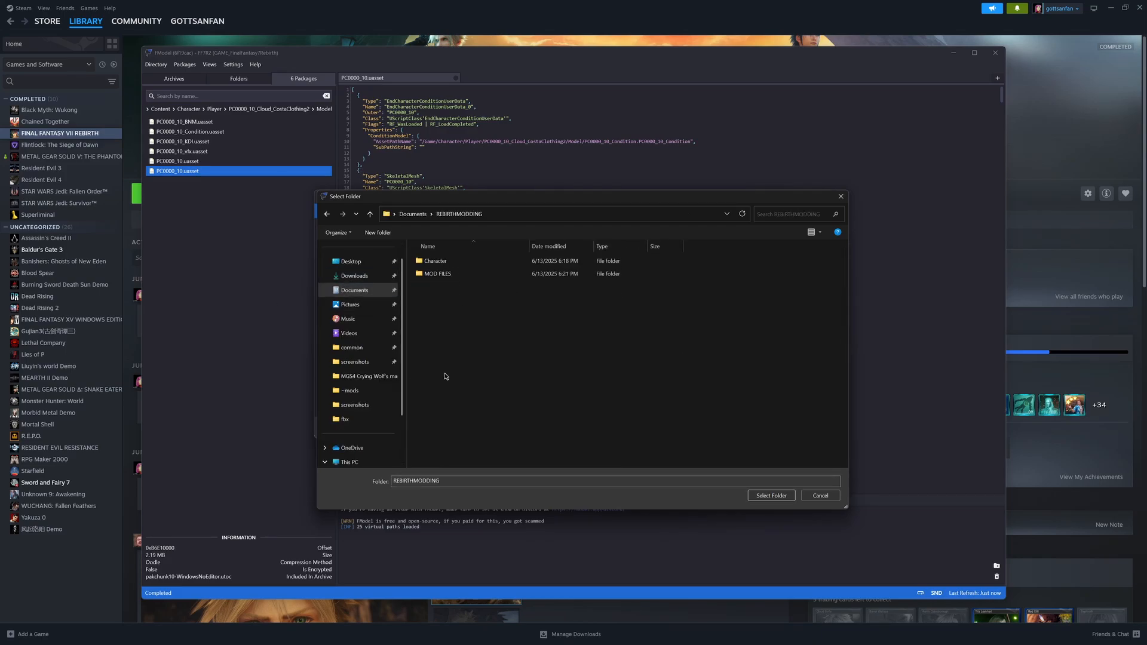
click(778, 497)
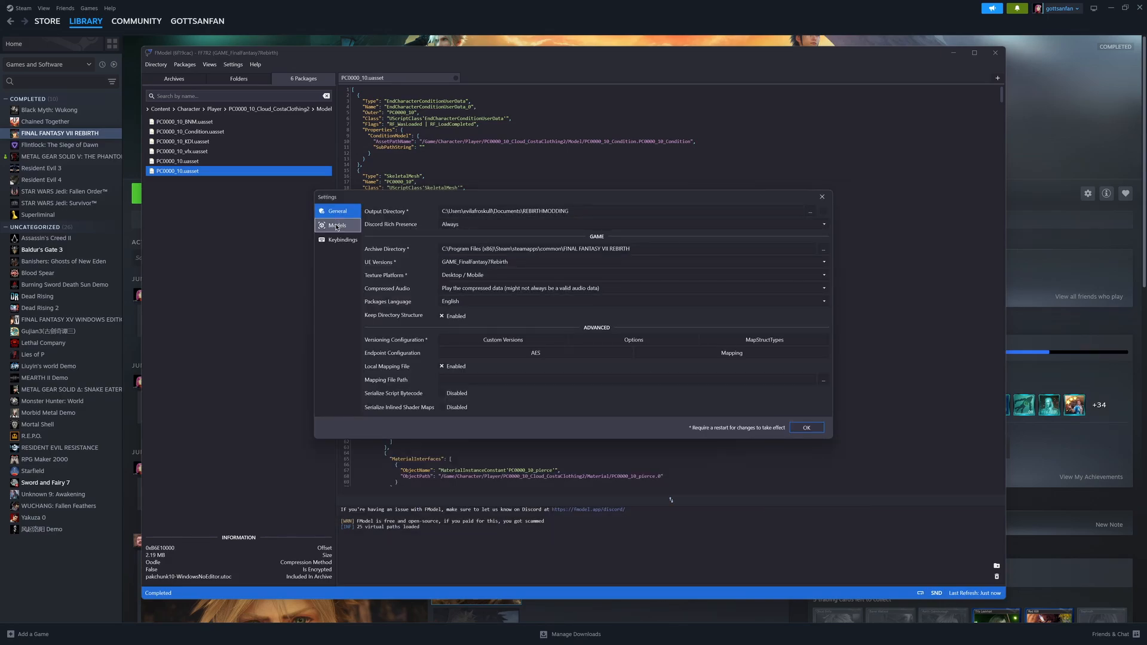
Step: Choose ActorX (psk / pskx) as the mesh format in the model export settings
click(336, 226)
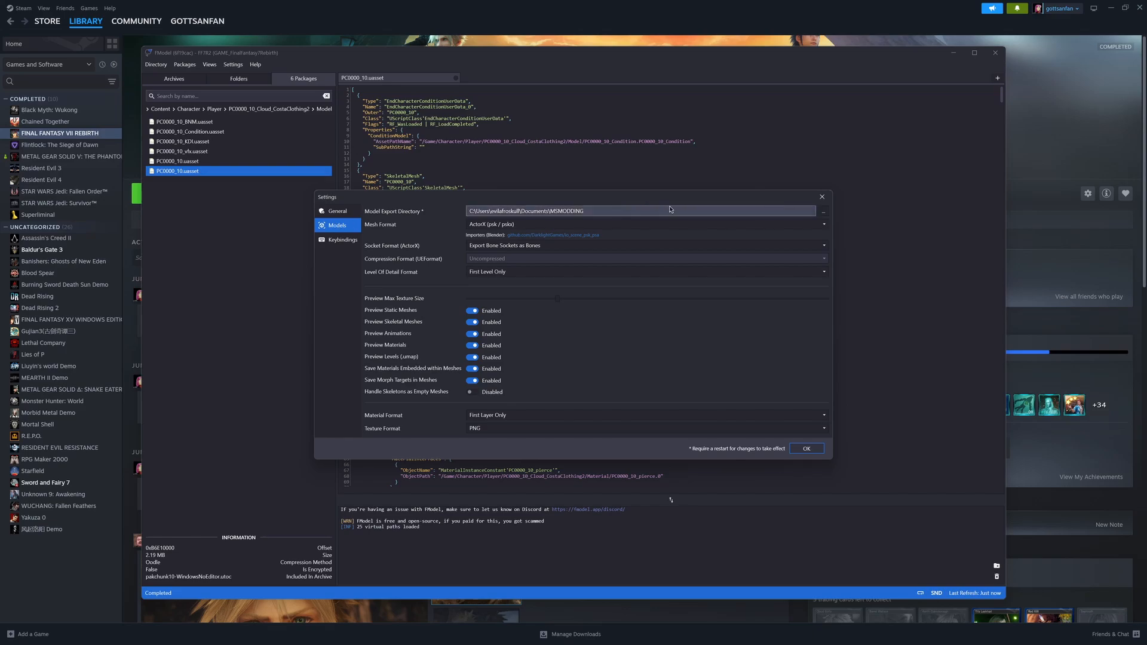
click(605, 230)
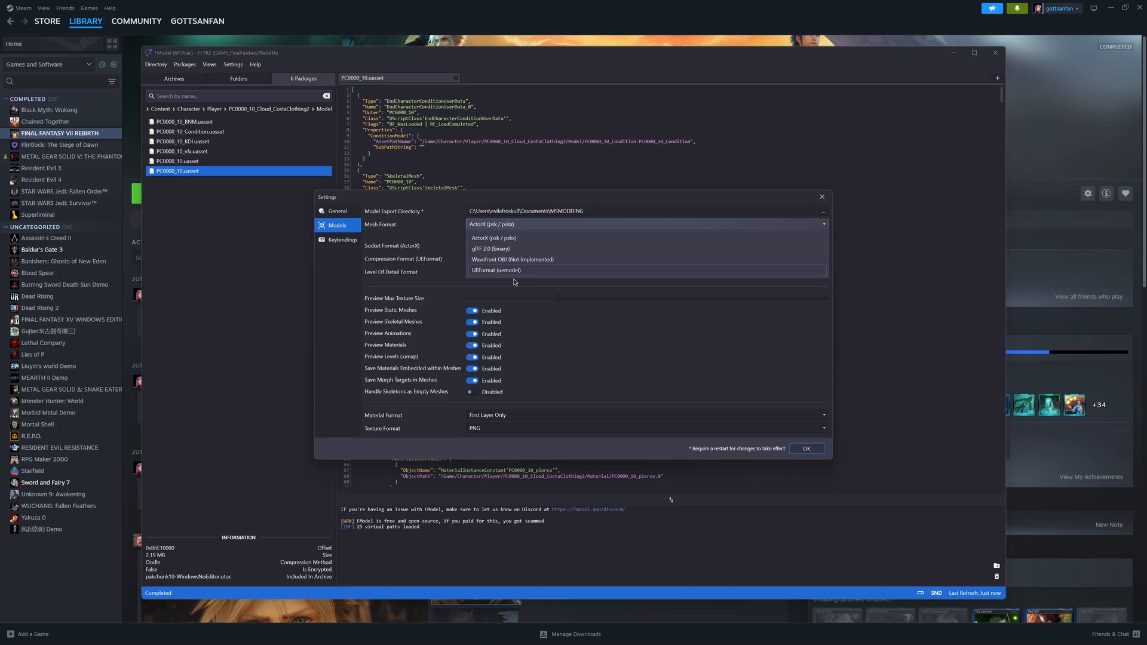
click(503, 237)
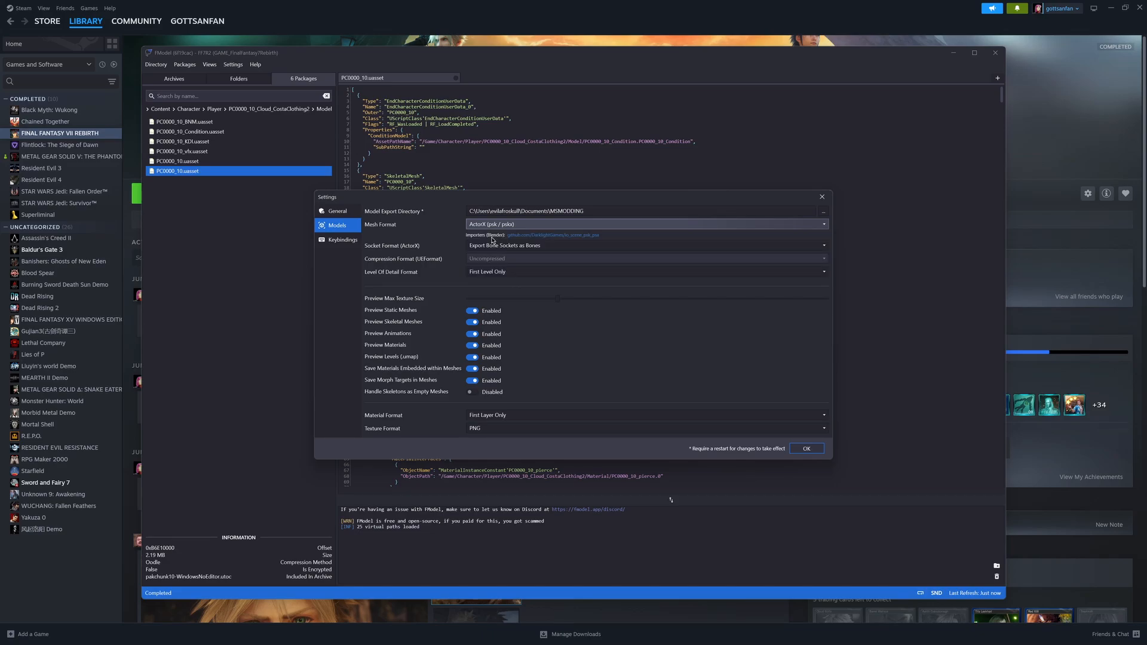
Step: Set the model export directory to the REBIRTHMODDING folder in Documents and apply the settings with a restart
click(821, 212)
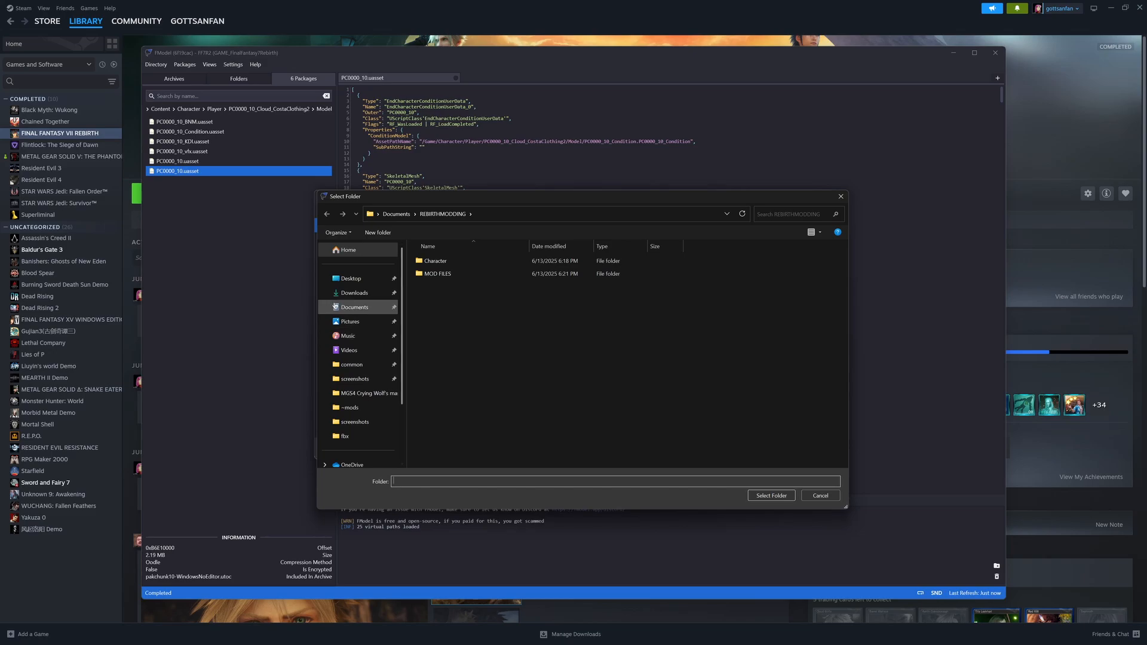
click(354, 308)
double_click(447, 373)
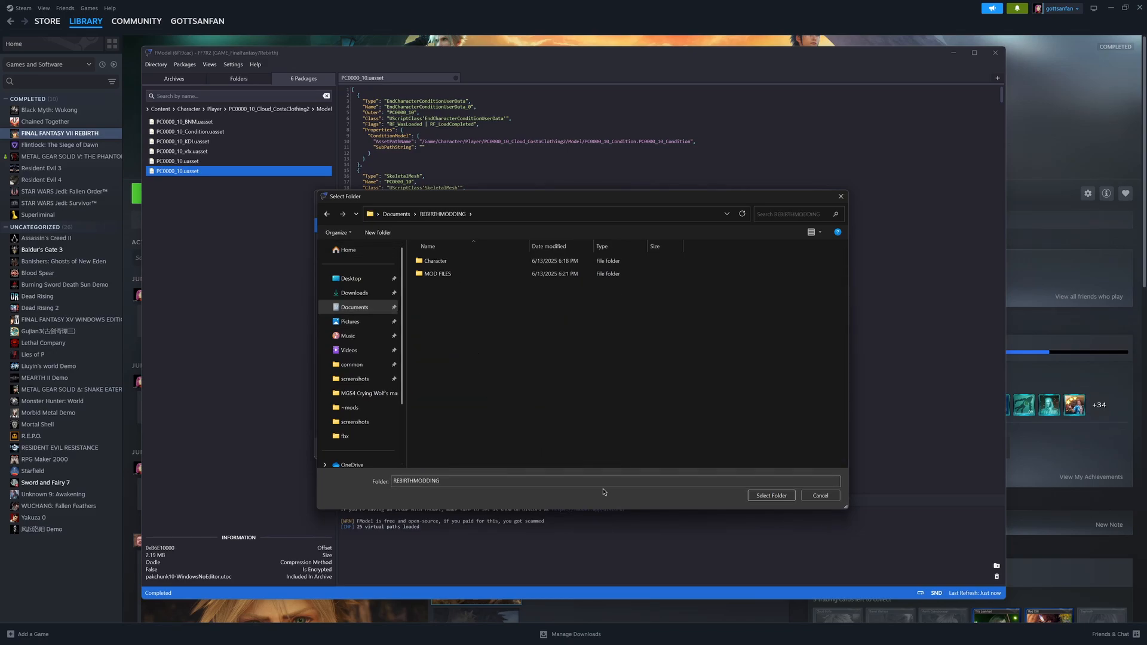
click(772, 496)
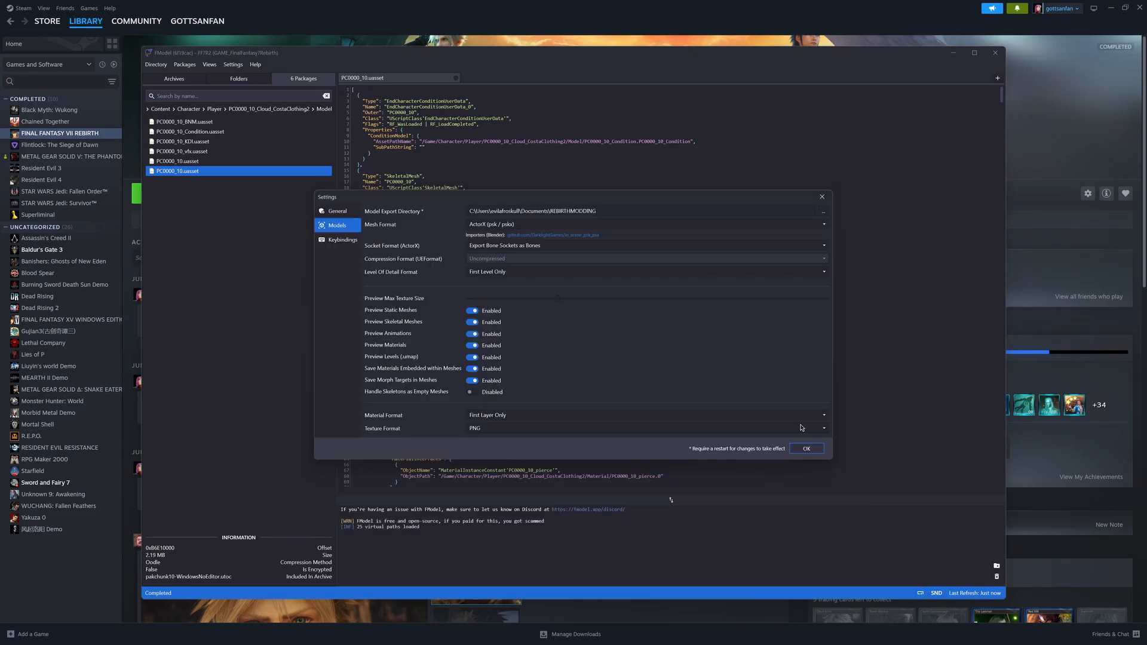
click(813, 454)
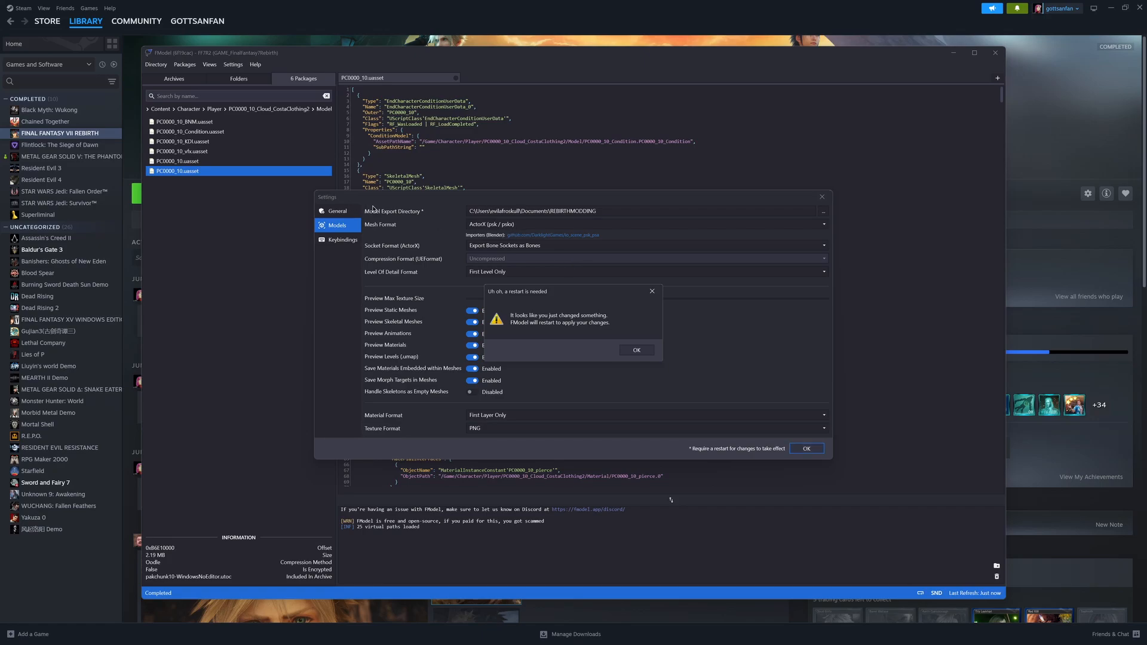
click(636, 351)
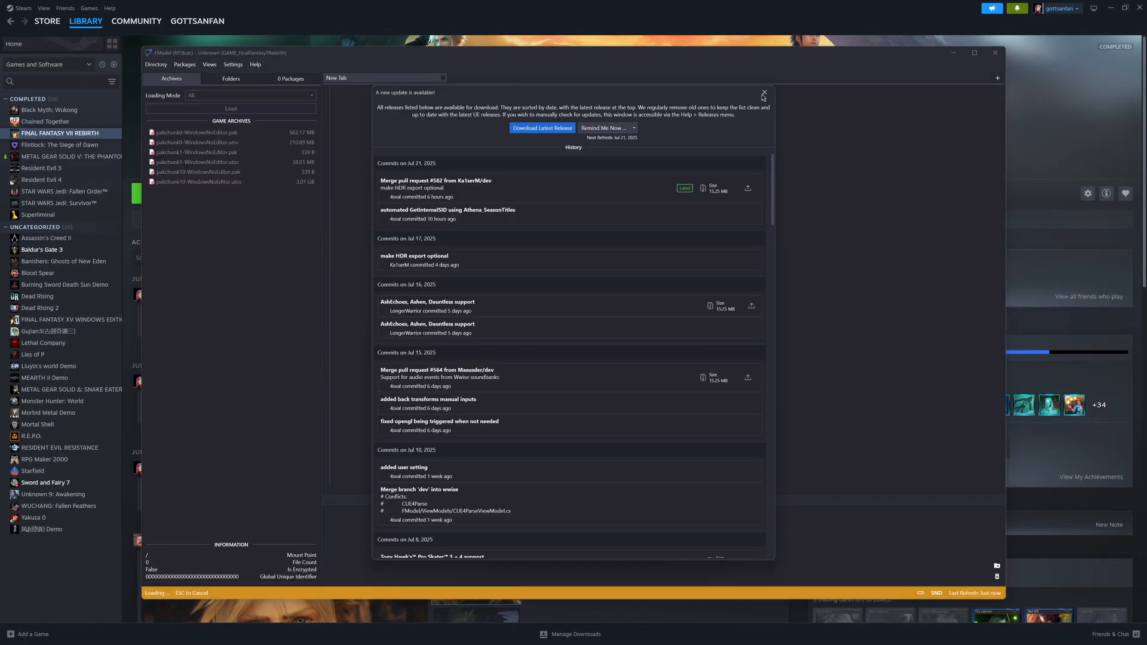
Step: Dismiss the update window and load all game archives
click(763, 93)
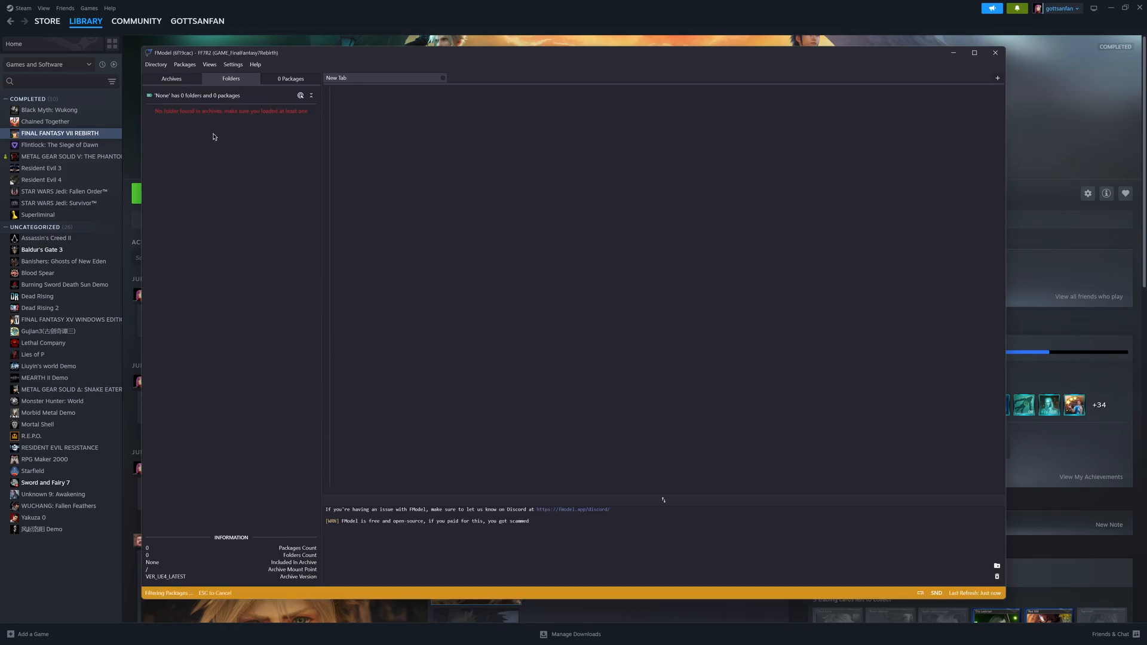
click(167, 84)
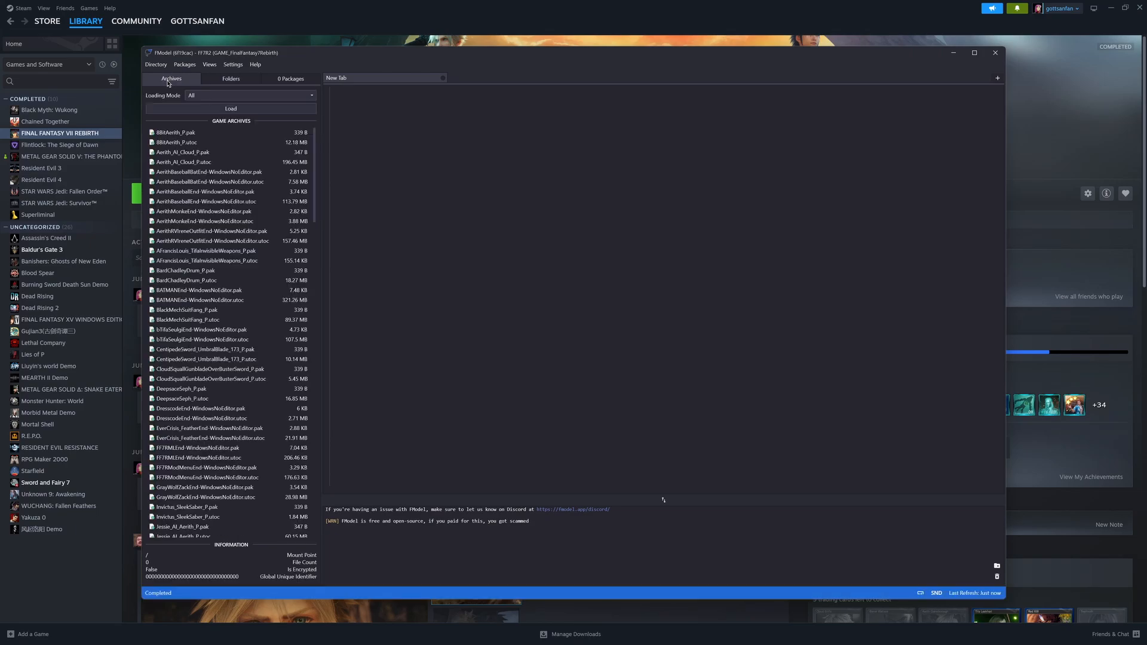
click(207, 113)
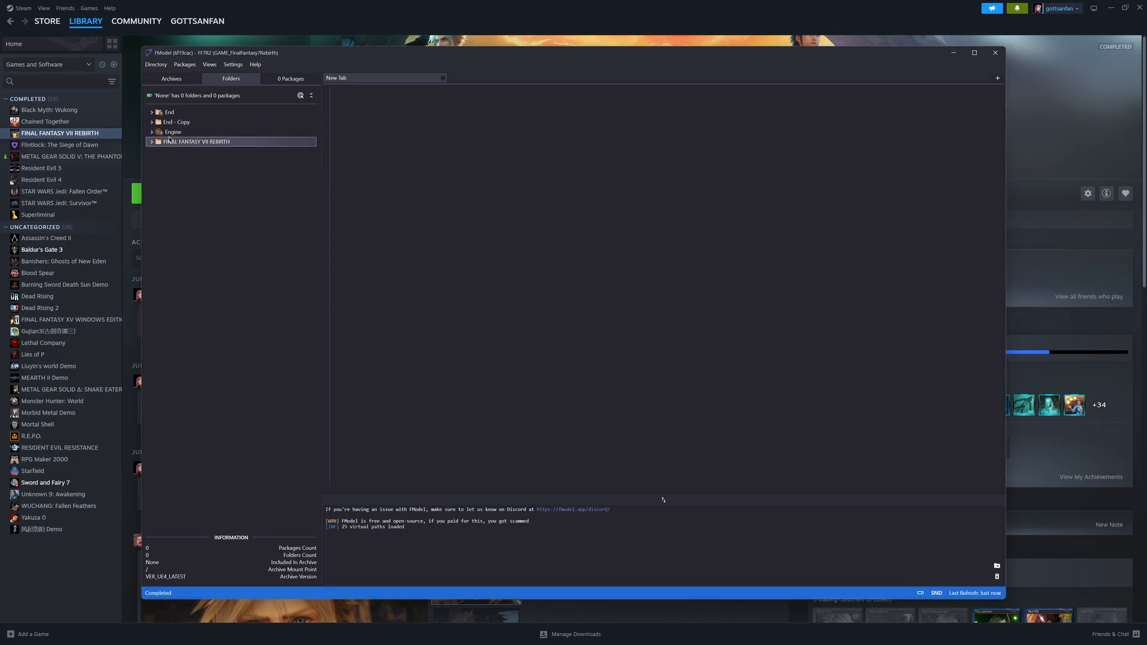
Step: Open the packages in the Model folder of PC0000_10_Cloud_CostaClothing2 under End/Content/Character/Player
double_click(178, 113)
double_click(185, 132)
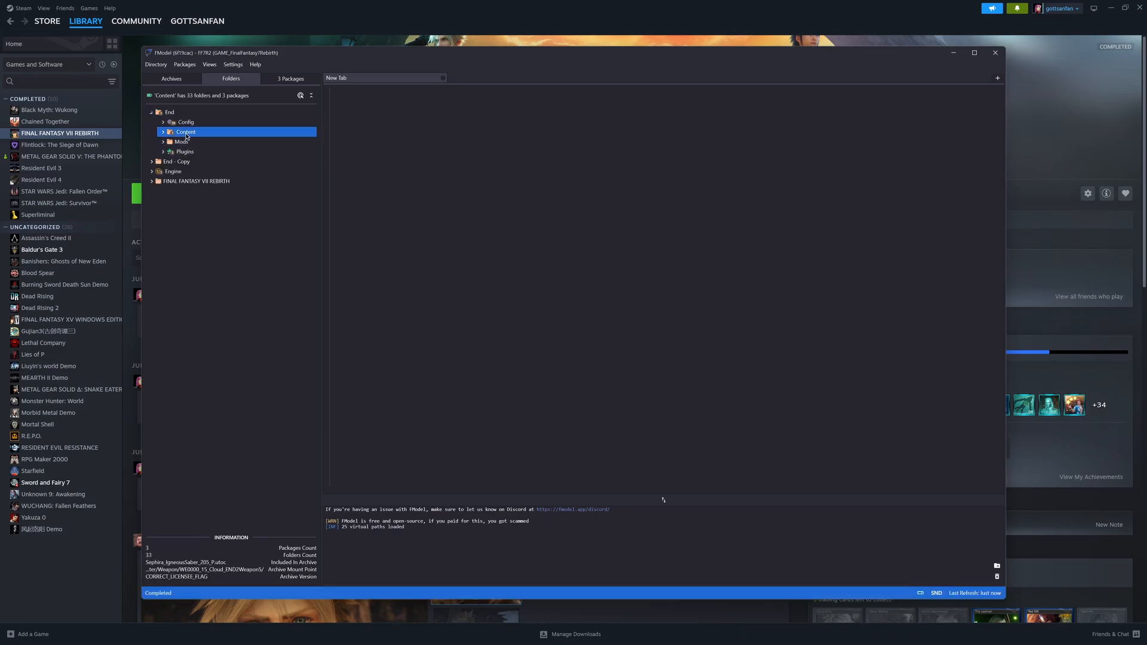
double_click(200, 192)
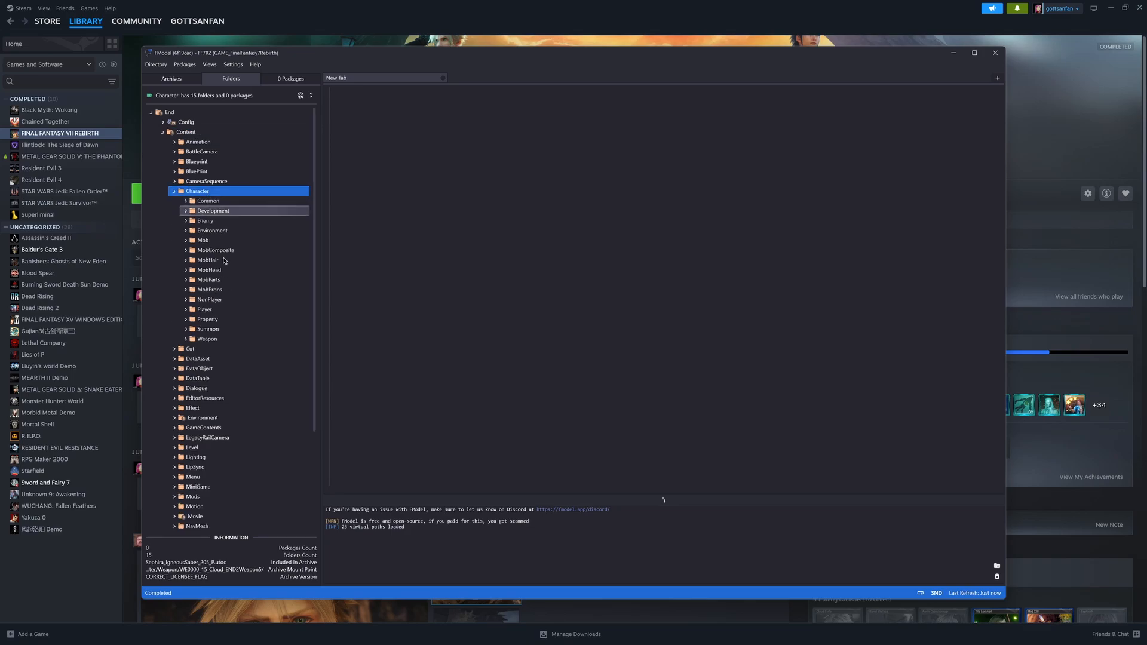
double_click(204, 310)
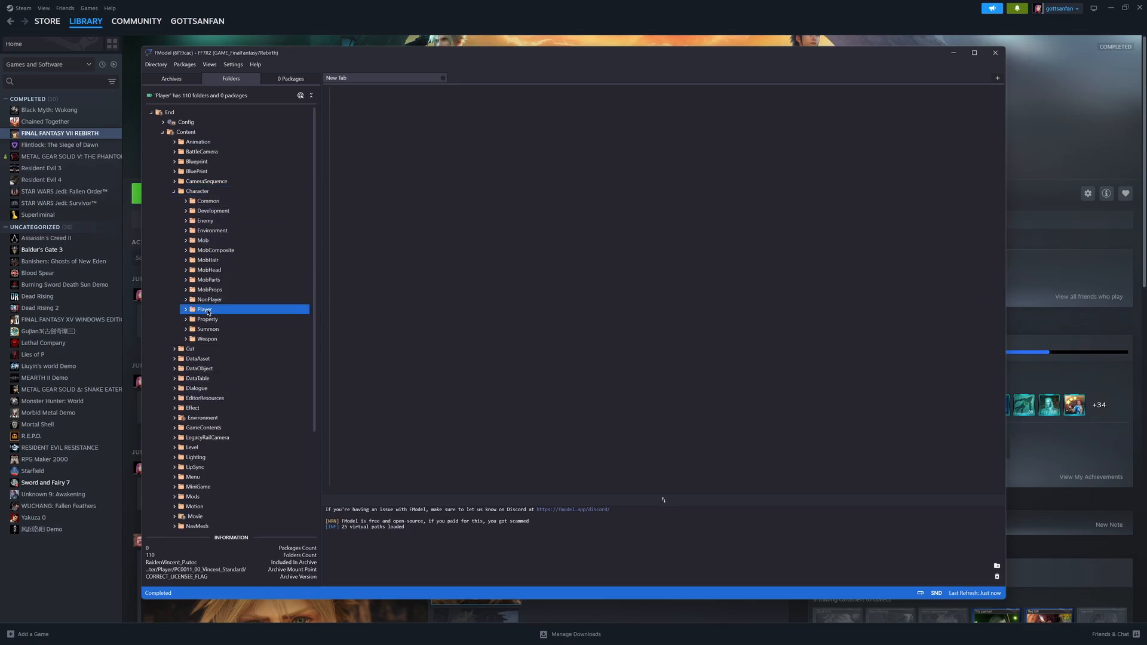
double_click(267, 379)
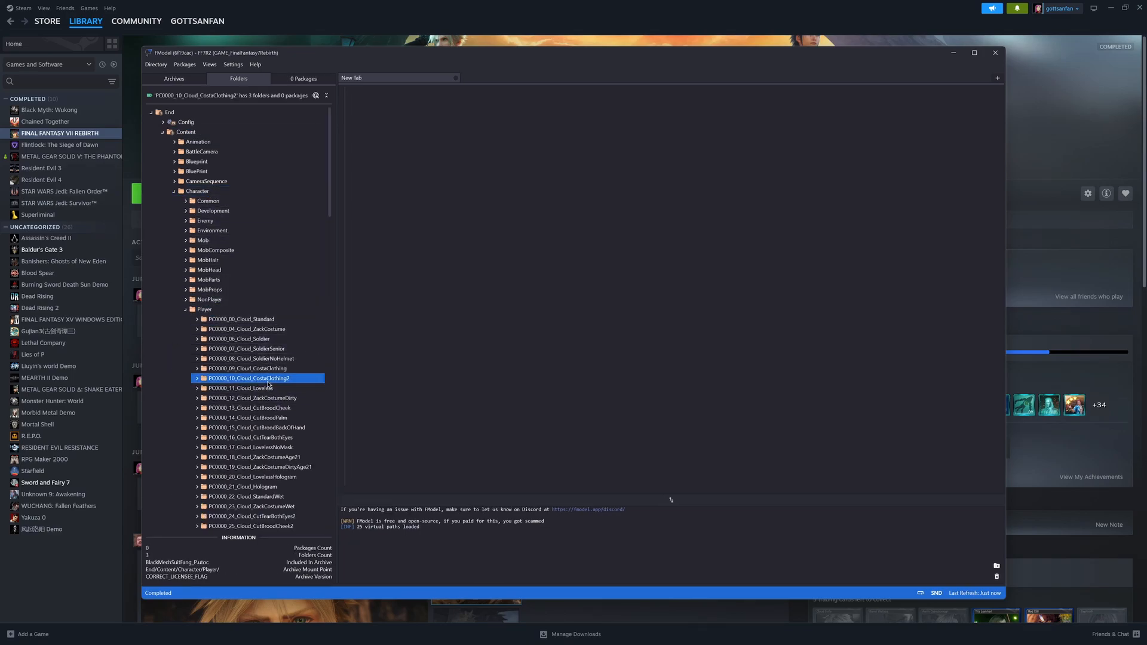
click(236, 407)
double_click(236, 399)
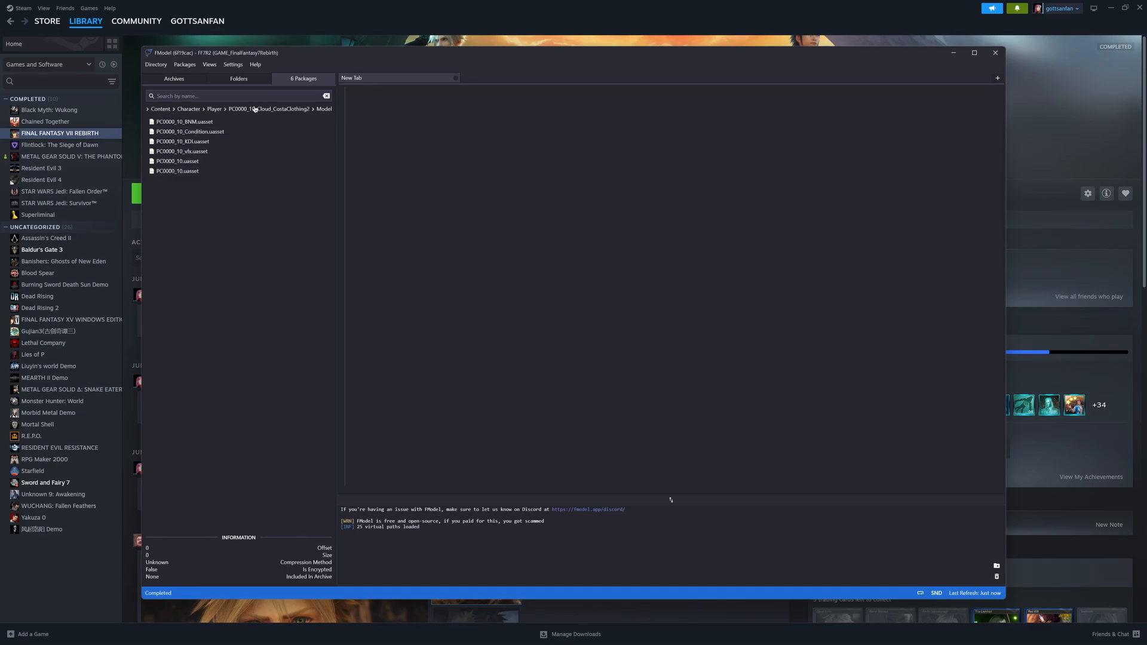
Step: Preview the second PC0000_10.uasset package in the 3D viewer, then close the viewer
double_click(184, 172)
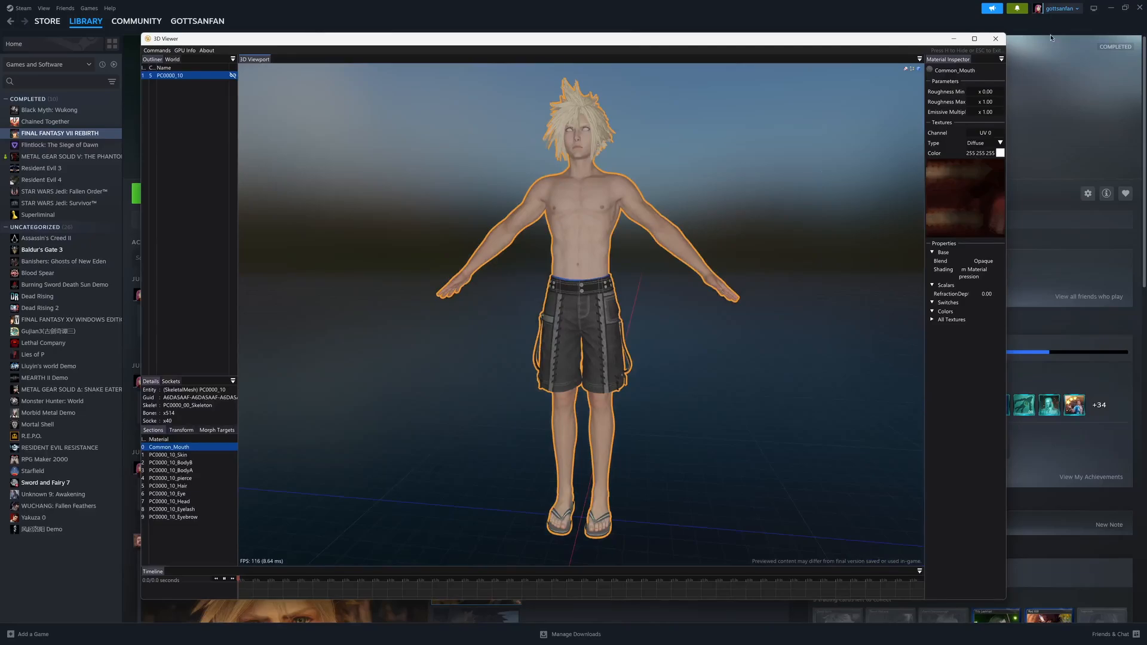
click(996, 39)
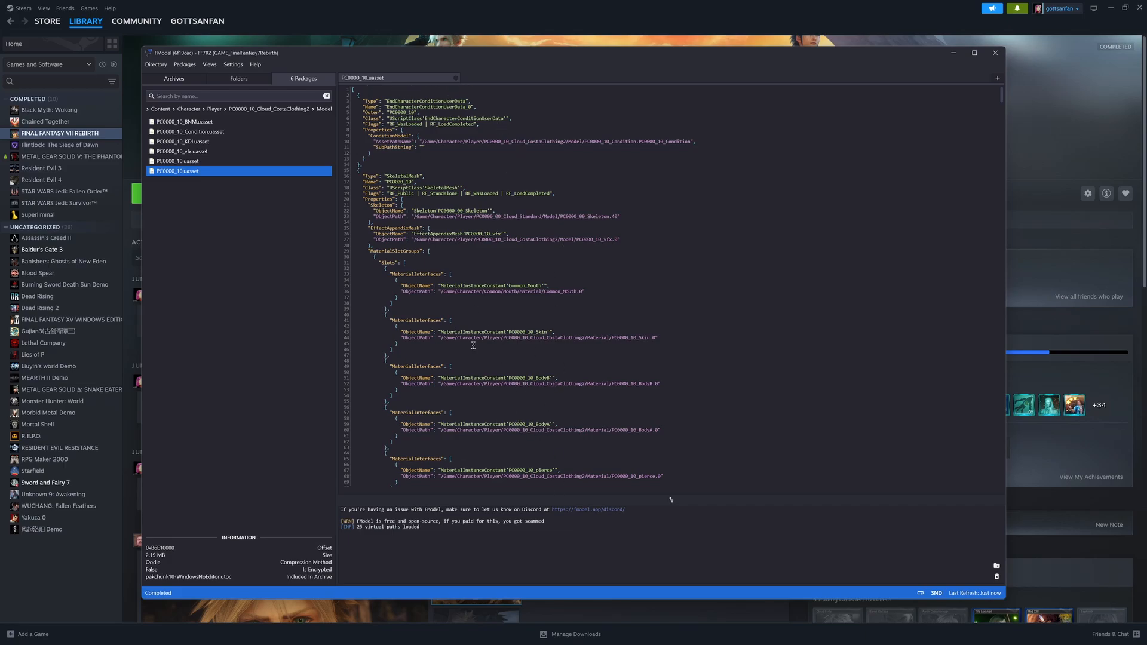
Step: Save the model from the second PC0000_10.uasset package and open the folder containing the exported file
right_click(186, 173)
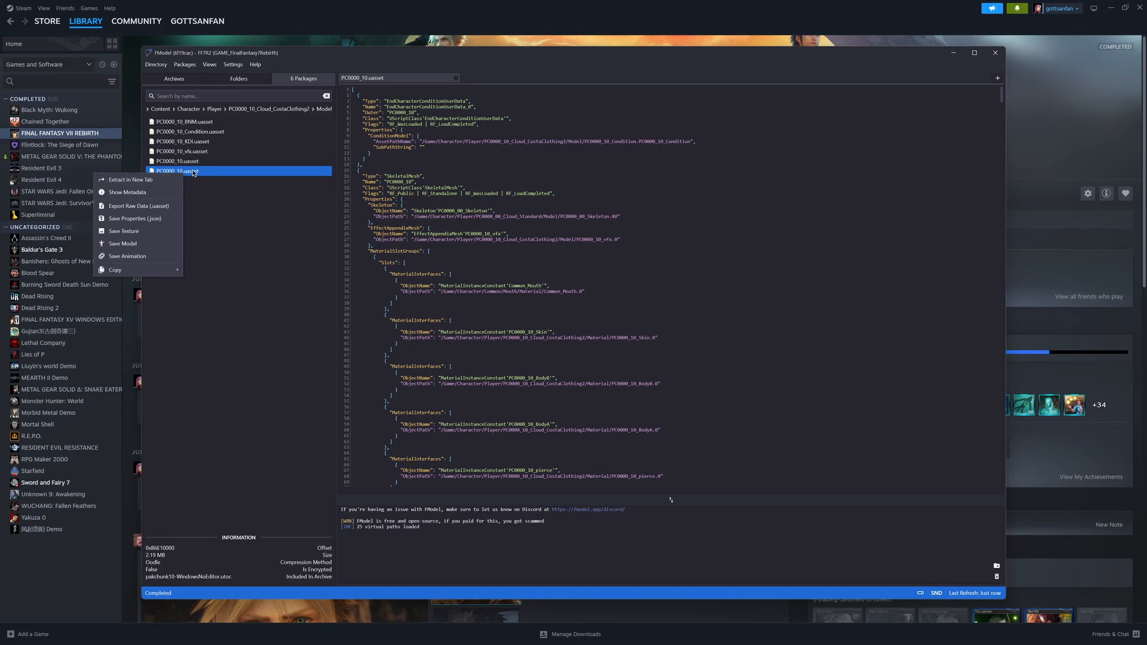
click(126, 244)
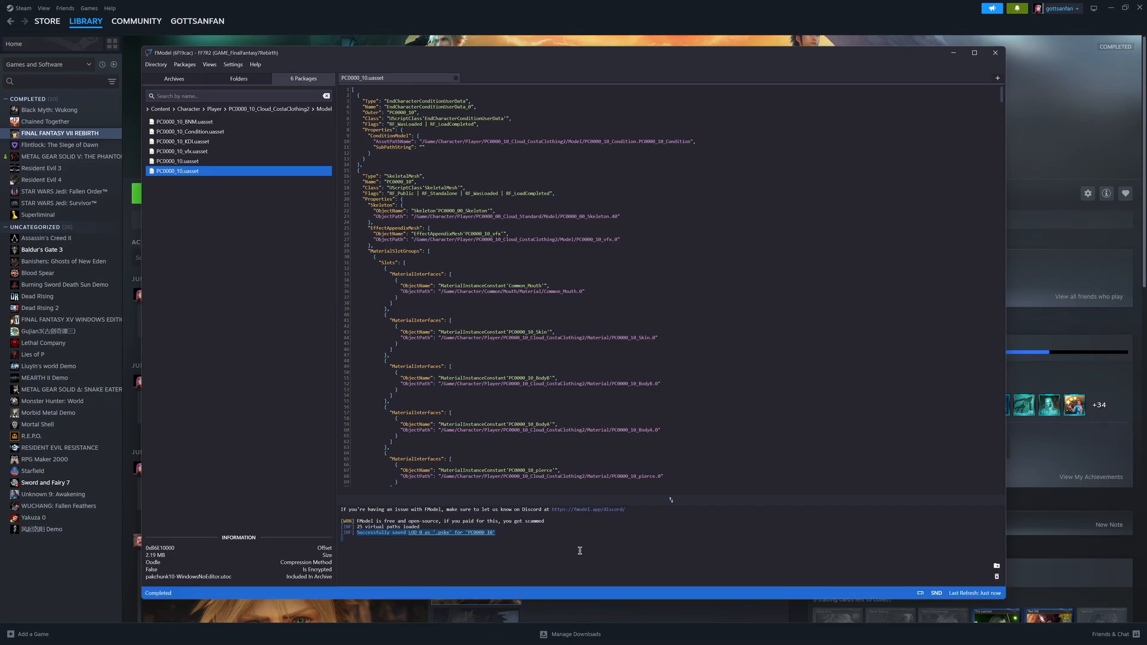
click(524, 554)
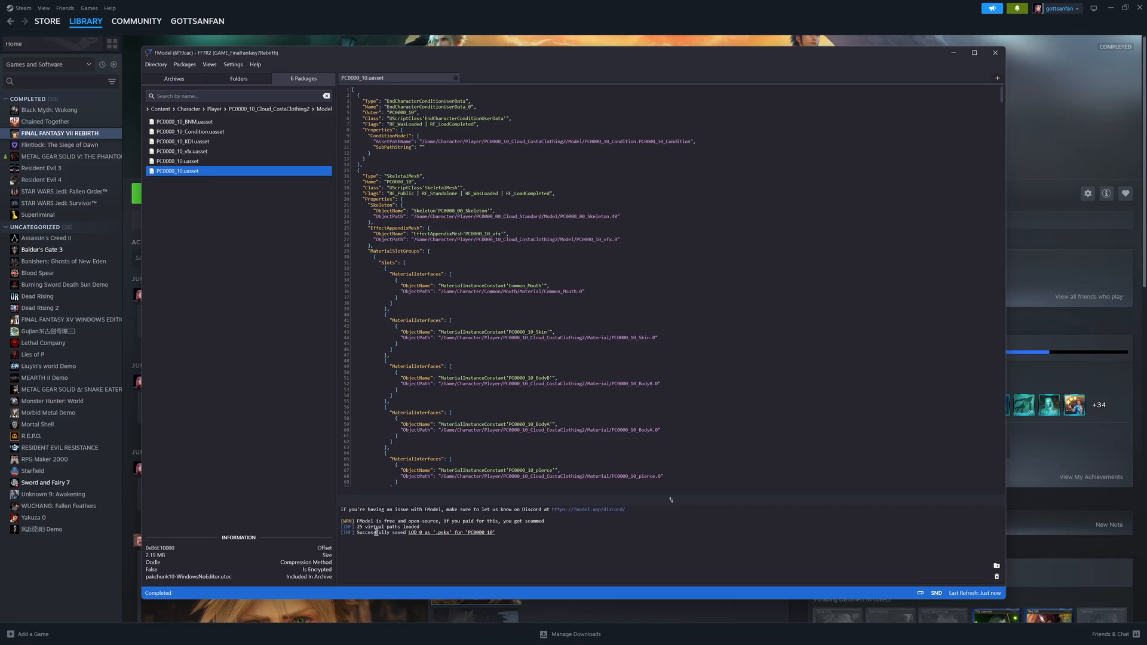
click(444, 533)
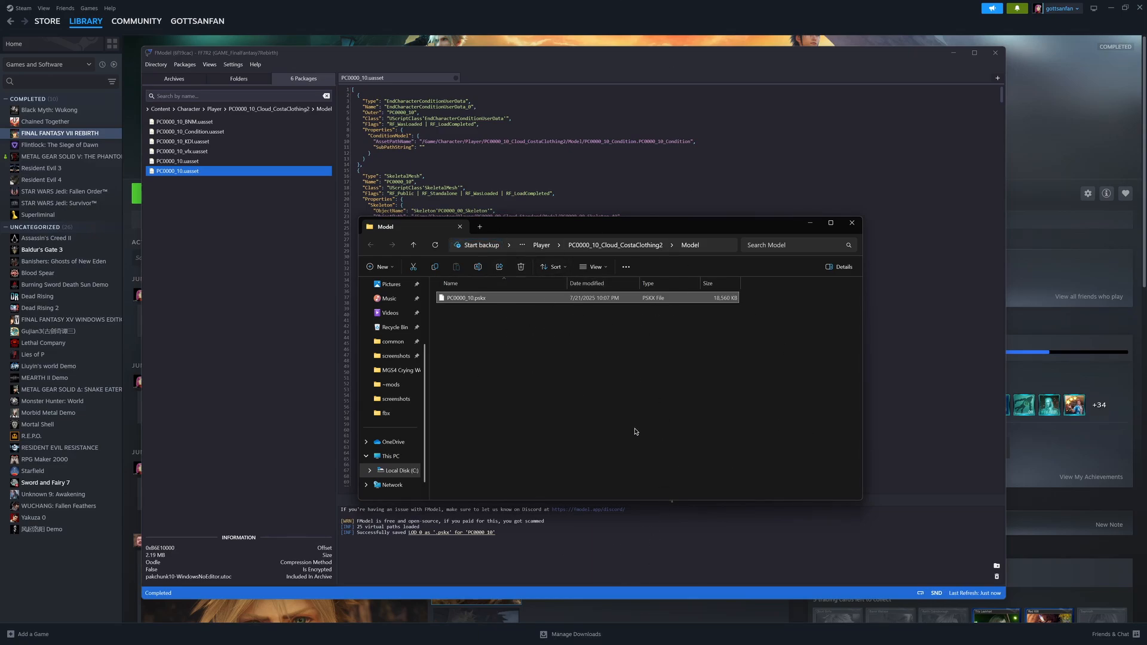
Step: Switch to Blender and show the PSK/PSA import options beside the viewport
mouse_move(597, 644)
mouse_move(643, 636)
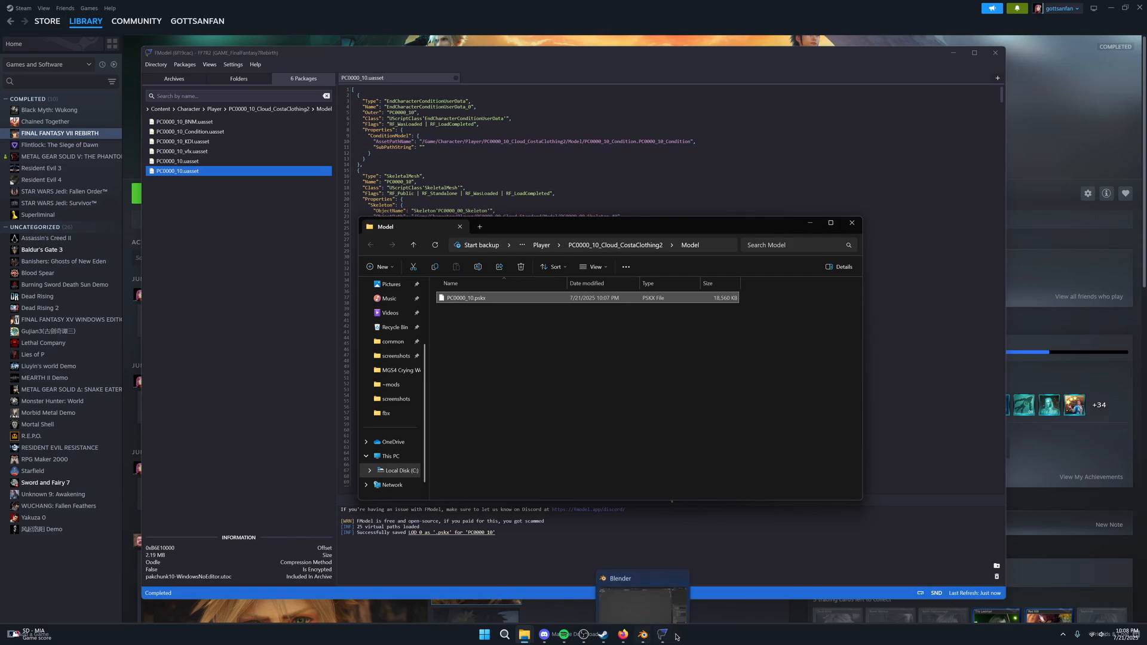
click(643, 637)
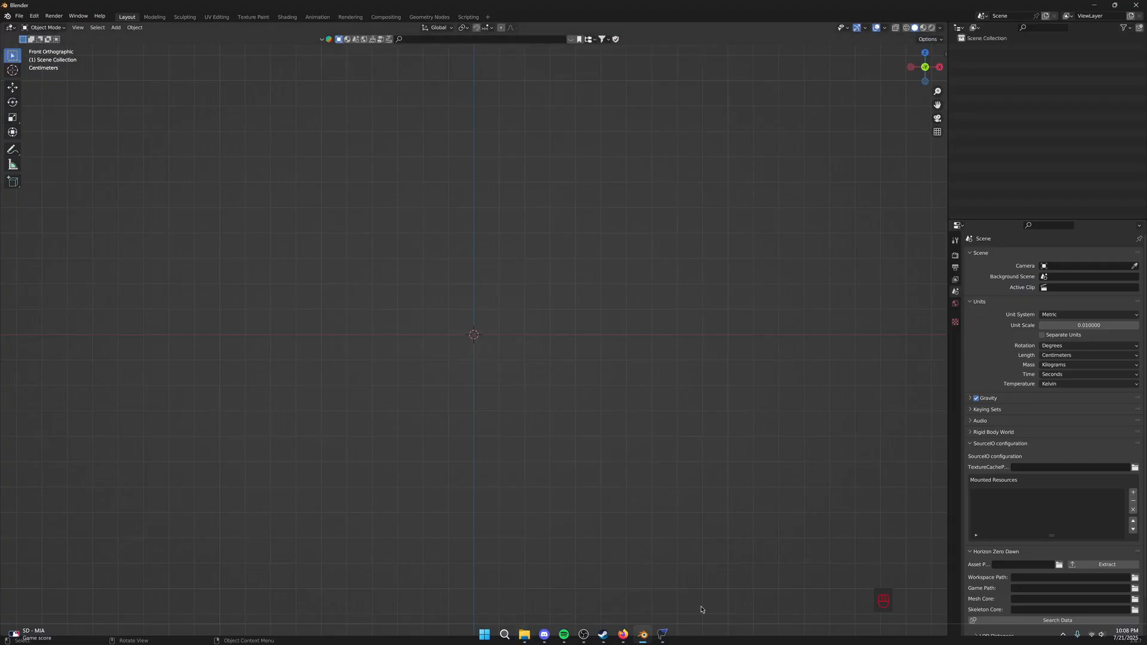
key(n)
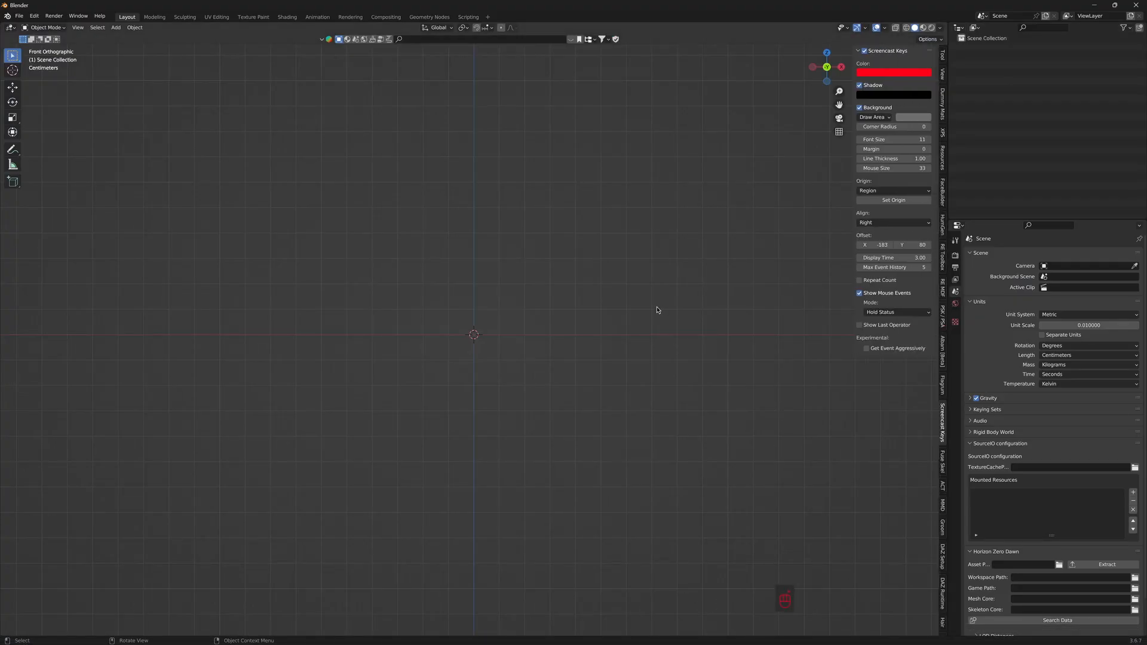
click(943, 315)
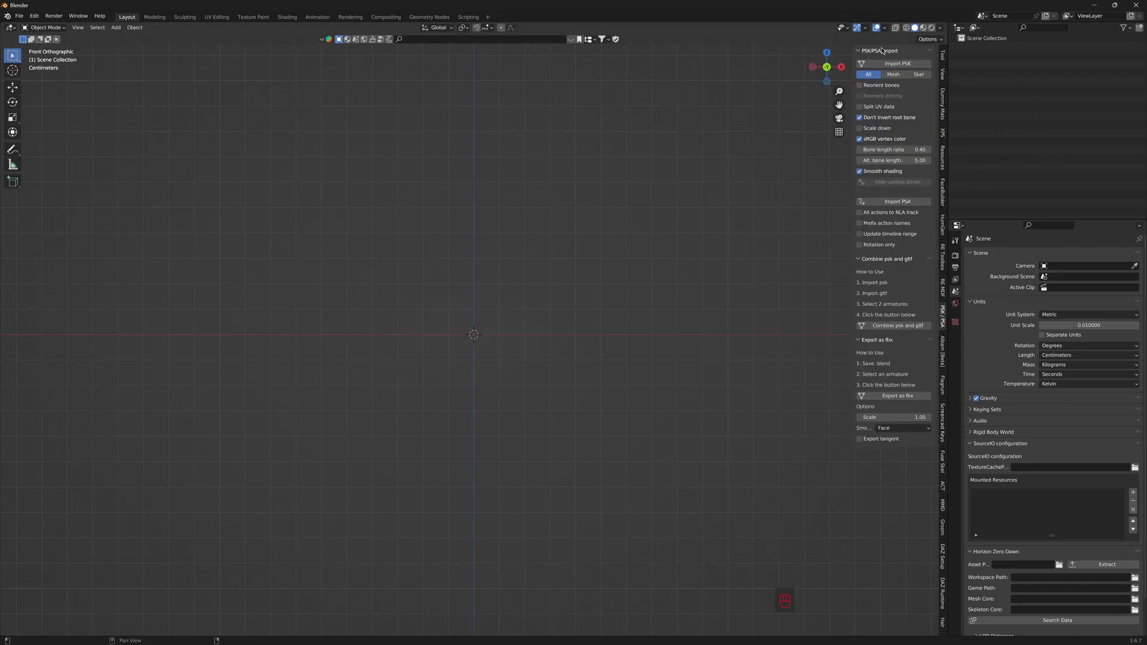
Step: Open the add-on preferences
mouse_move(546, 642)
click(32, 17)
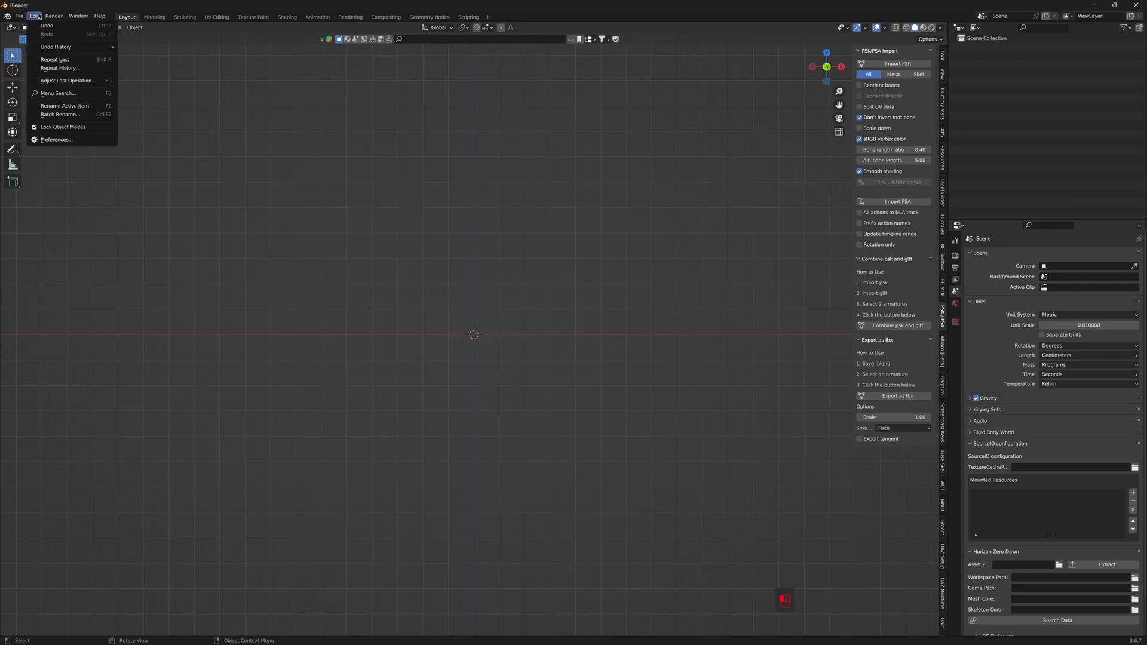
click(35, 21)
click(35, 18)
click(57, 140)
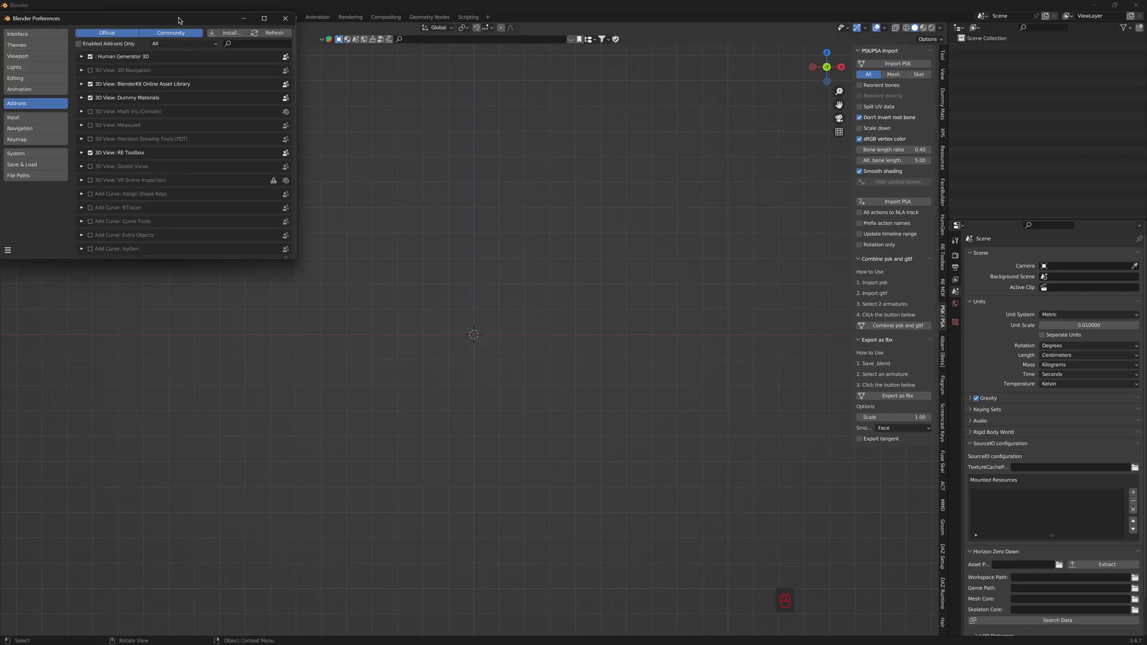
Step: Find io_import_scene_unreal_psa_psk_280.zip in the Downloads folder through the add-on installer, then cancel the installation
click(668, 142)
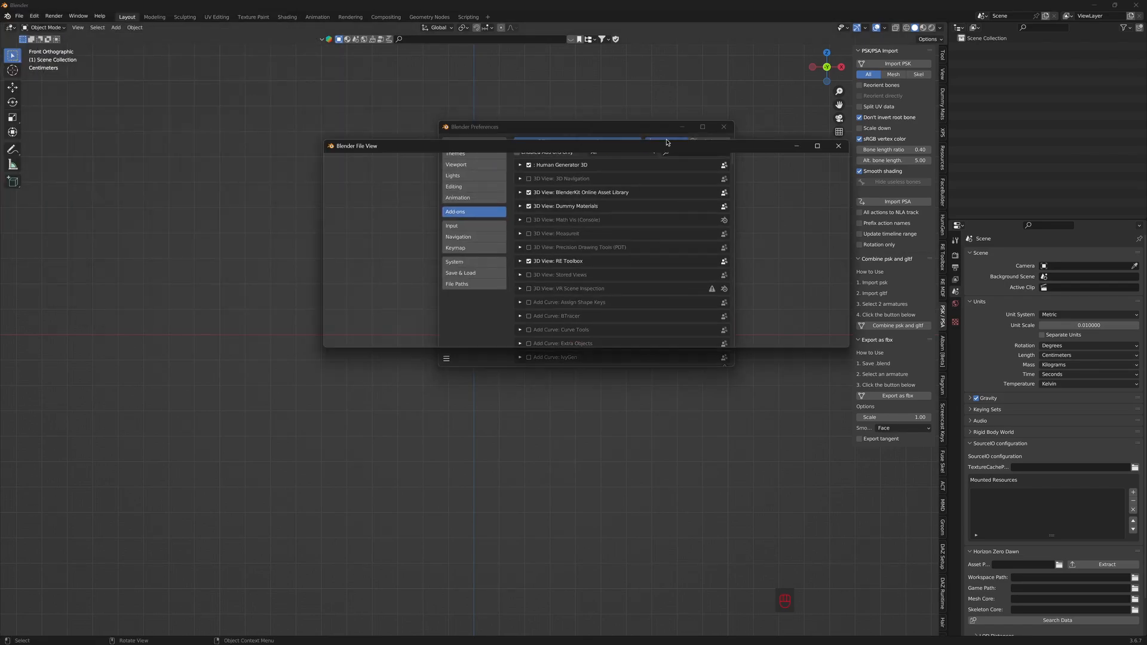
scroll(607, 203, down, 8)
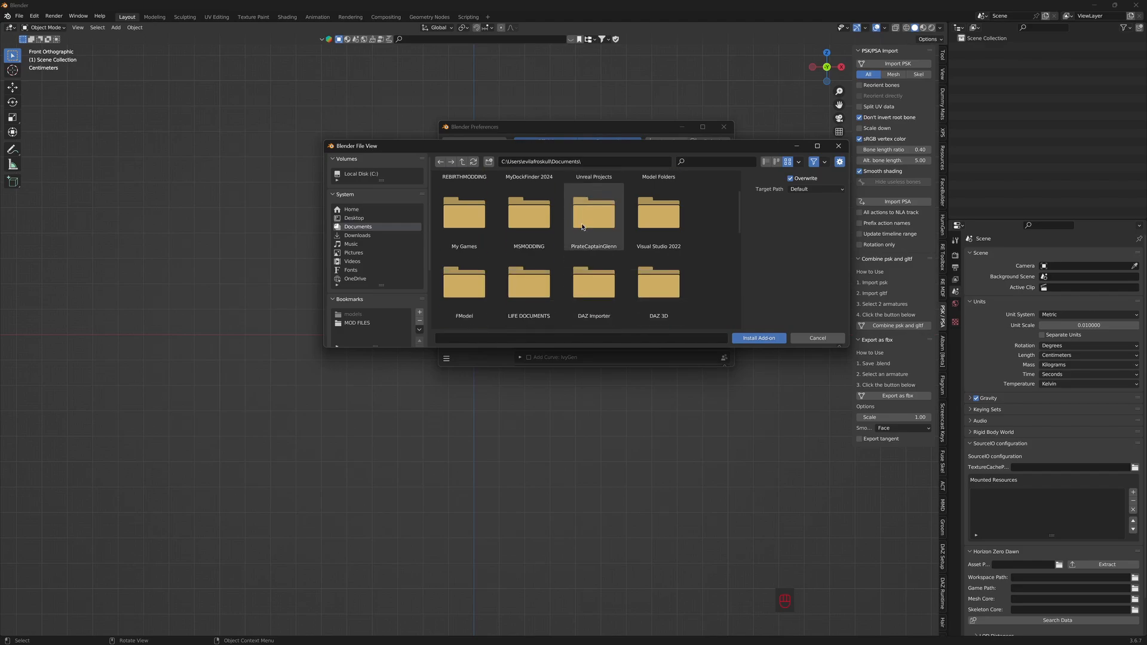
click(397, 235)
scroll(555, 253, down, 3)
scroll(555, 253, down, 5)
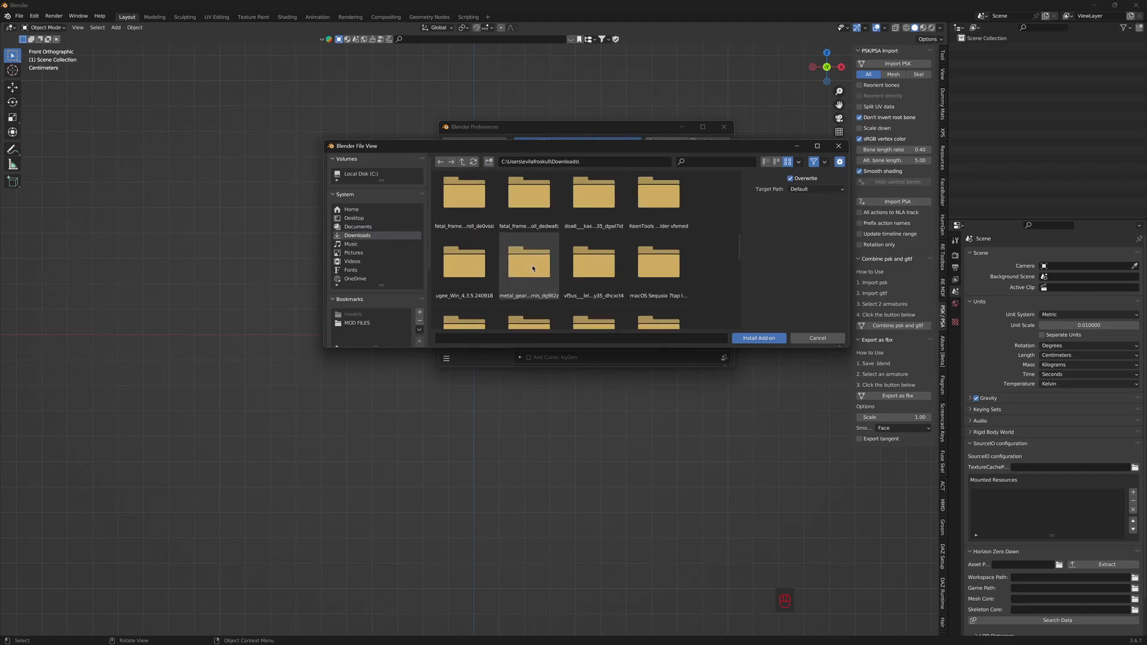
scroll(652, 226, down, 6)
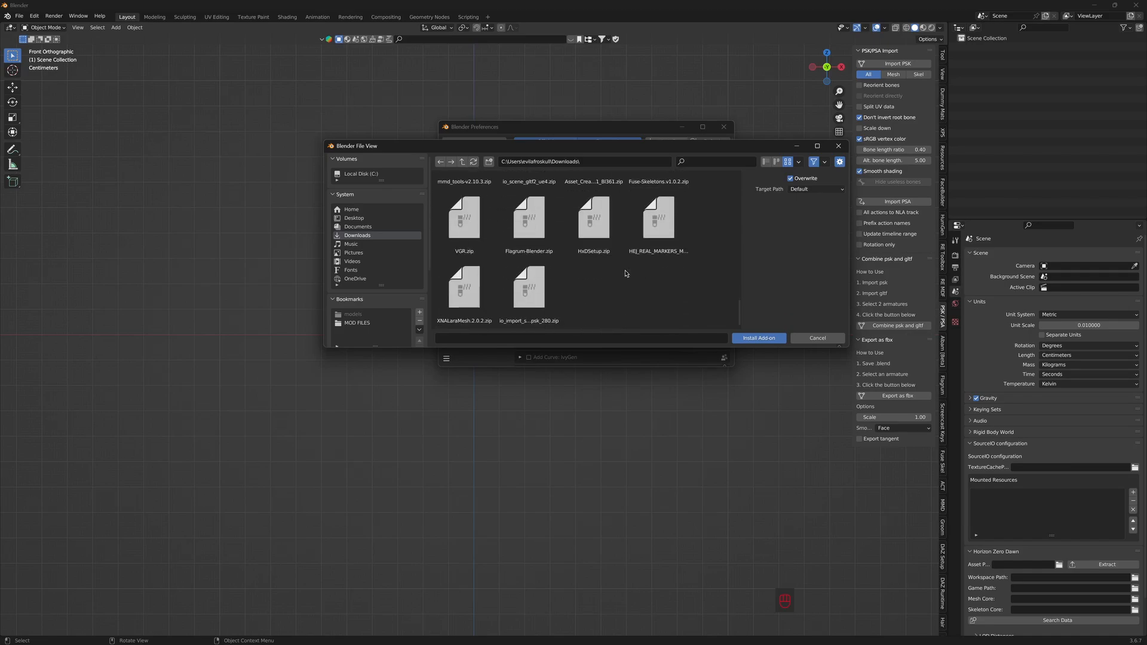
scroll(586, 295, up, 2)
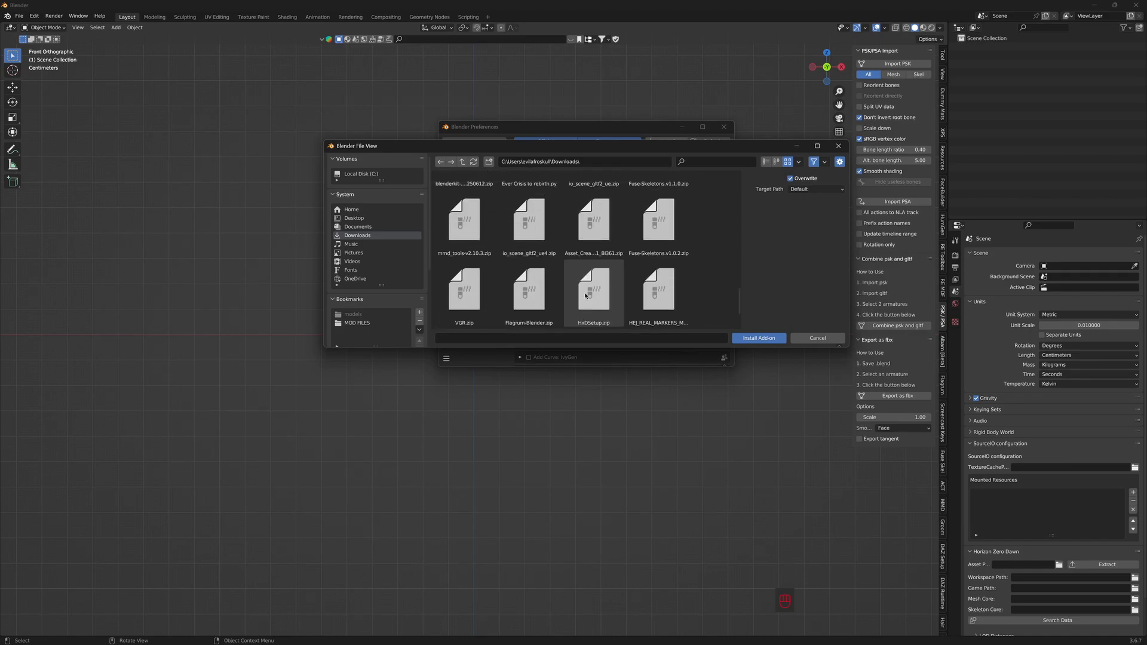
scroll(526, 297, down, 2)
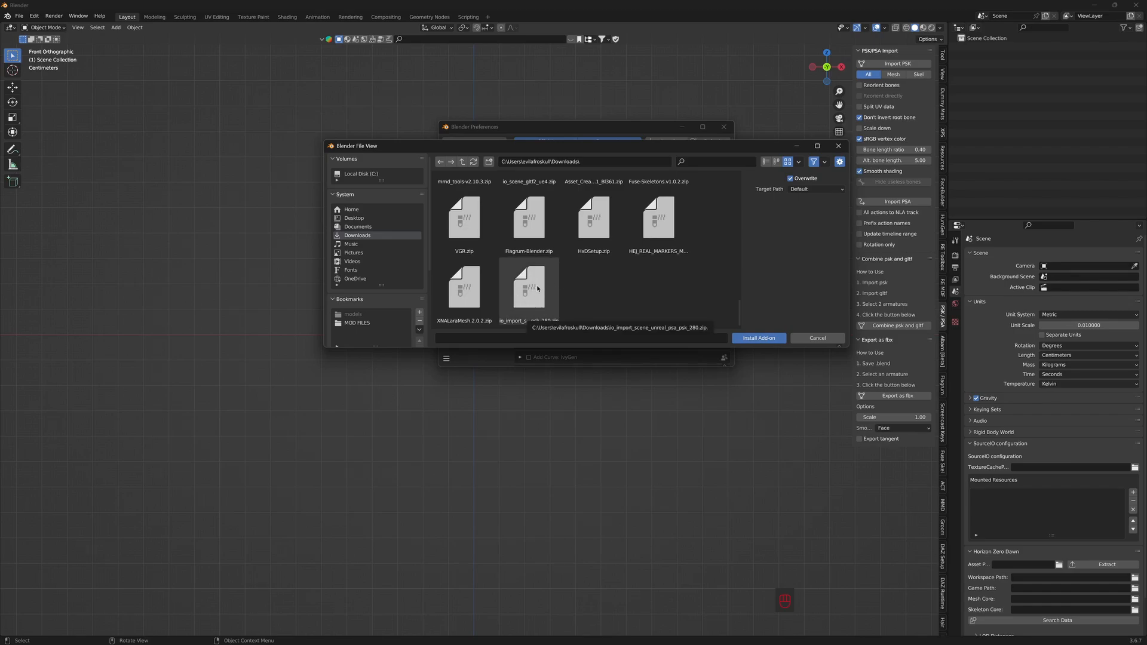
click(831, 339)
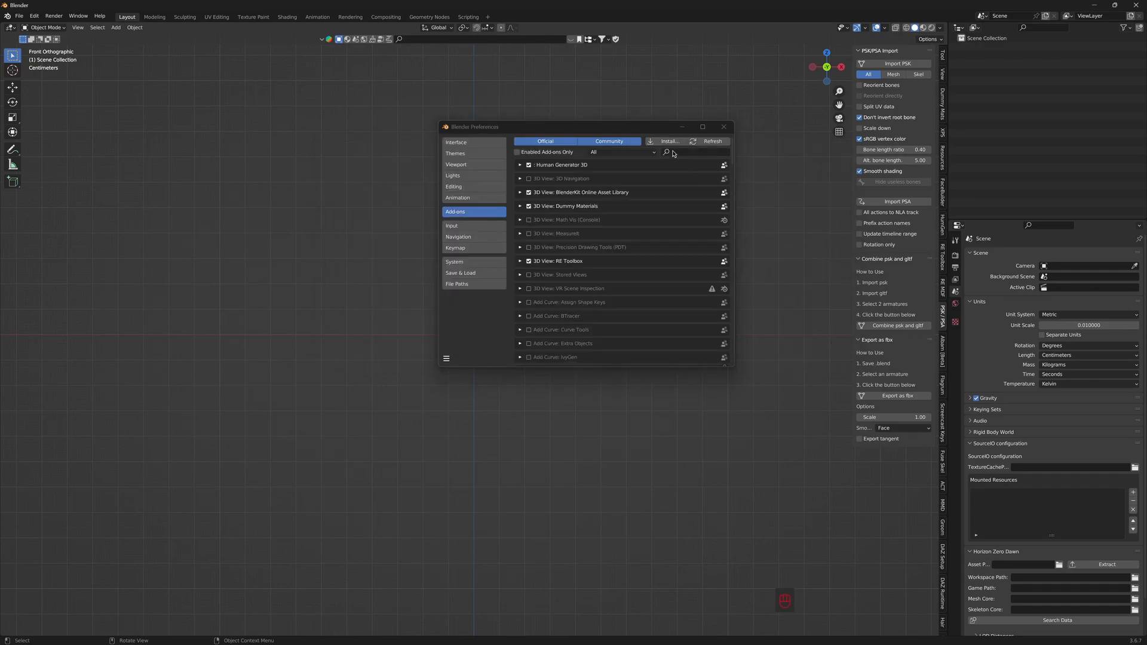
Step: Search the add-ons for "psk" to check that the Unreal PSK/PSA importer is enabled, then close the preferences
click(676, 152)
text(psk)
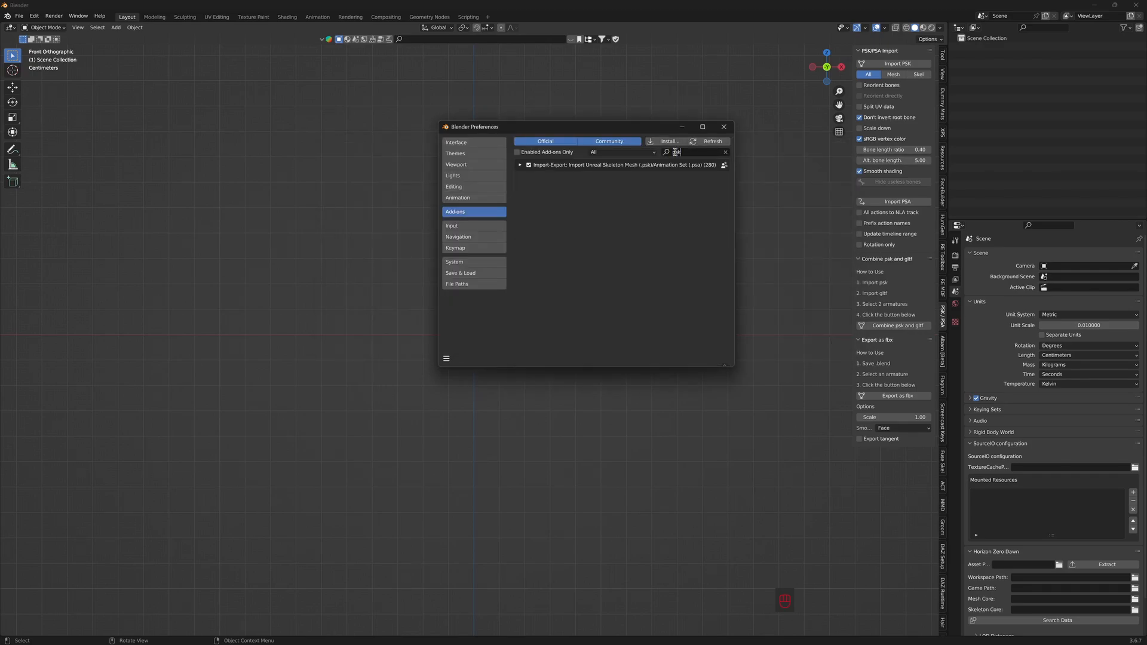
click(529, 166)
click(724, 127)
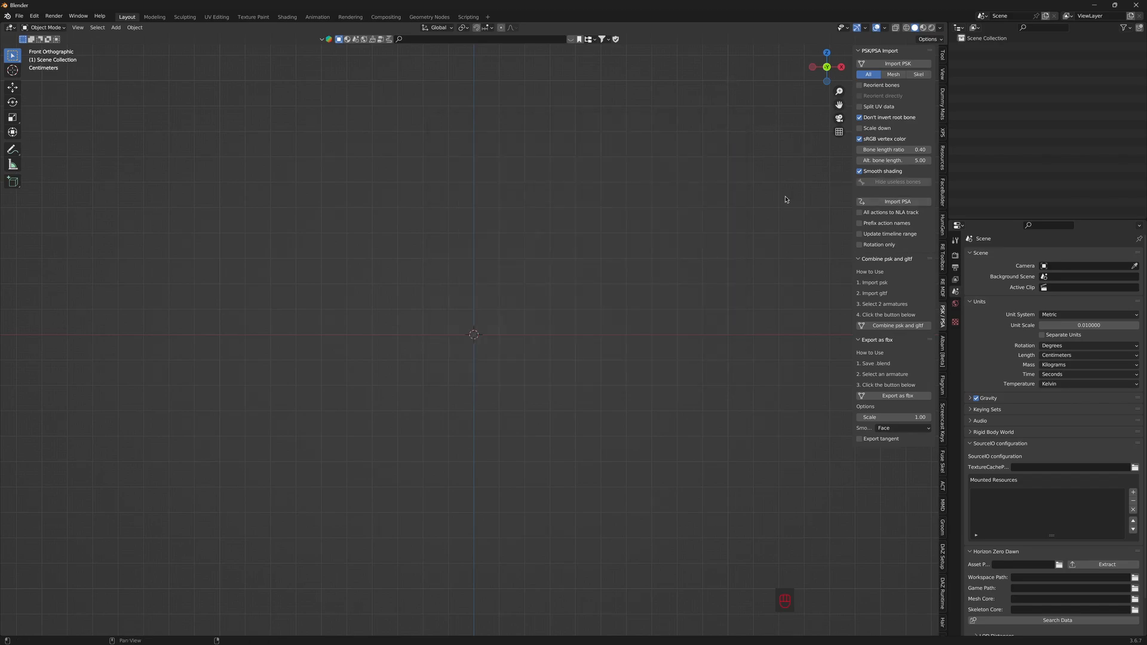
Step: Start a PSK import and open the REBIRTHMODDING folder in Documents
scroll(649, 178, up, 3)
click(884, 64)
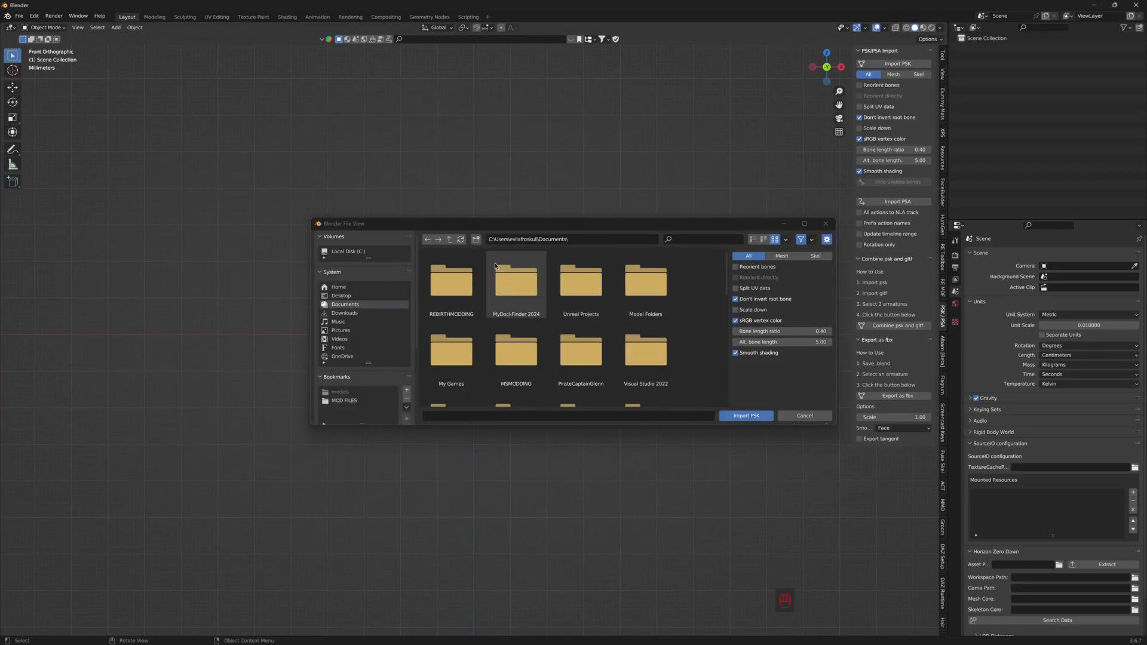
double_click(447, 287)
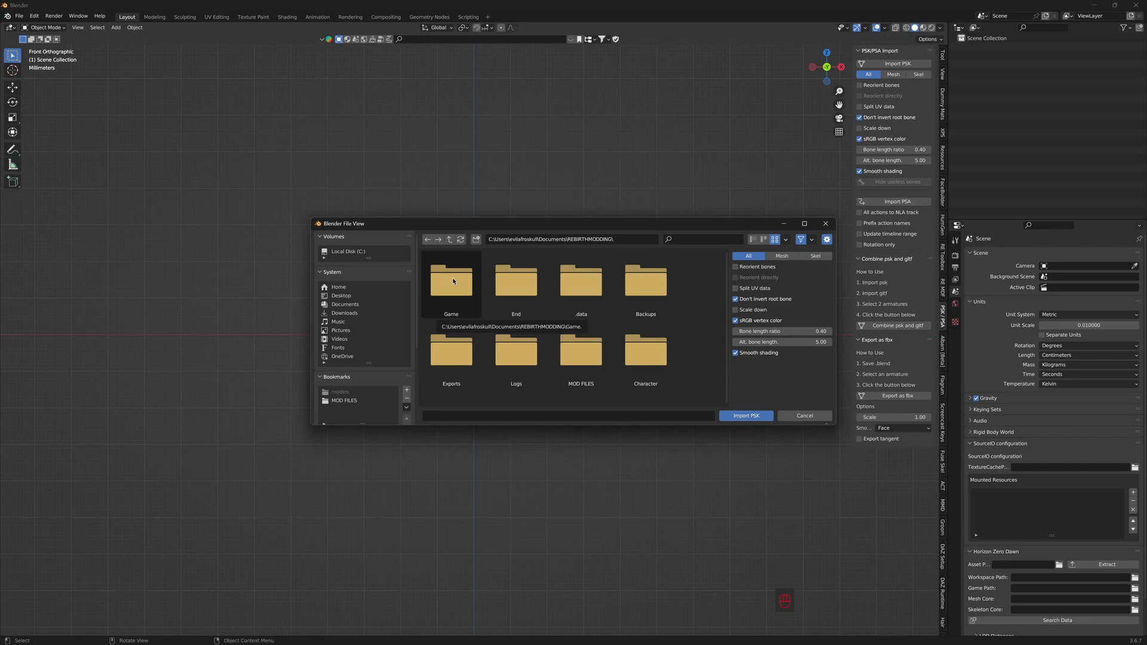
Step: Look for the model under End/Content/Character/Player/PC0000_10_Cloud_CostaClothing2, then return to the REBIRTHMODDING folder
double_click(518, 284)
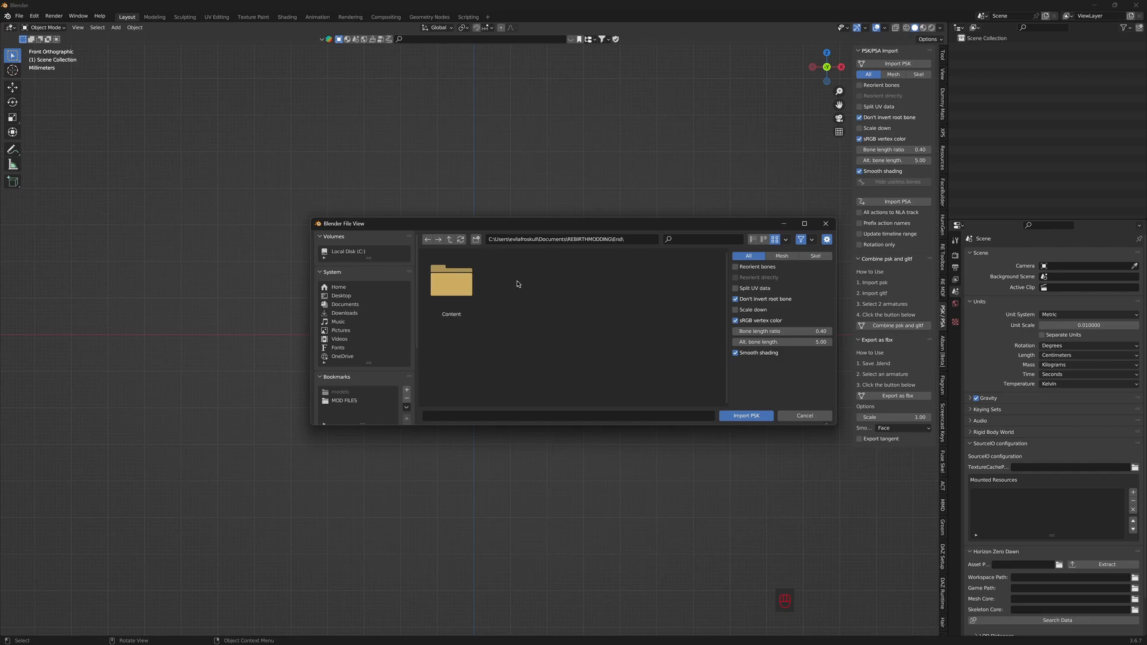
double_click(461, 285)
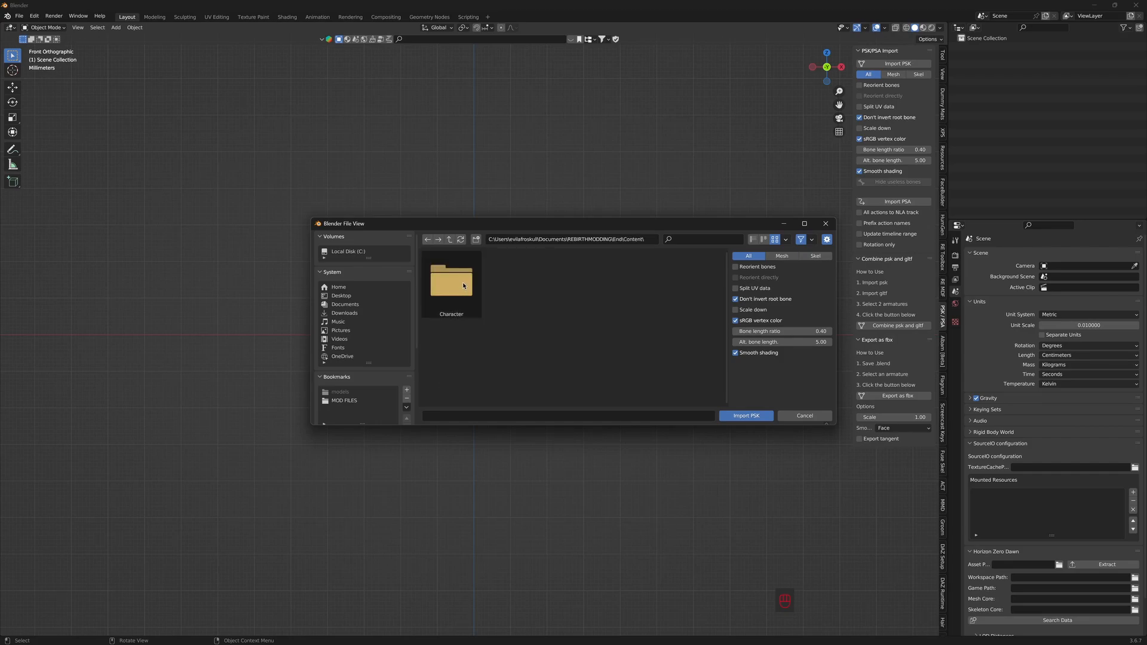
double_click(463, 286)
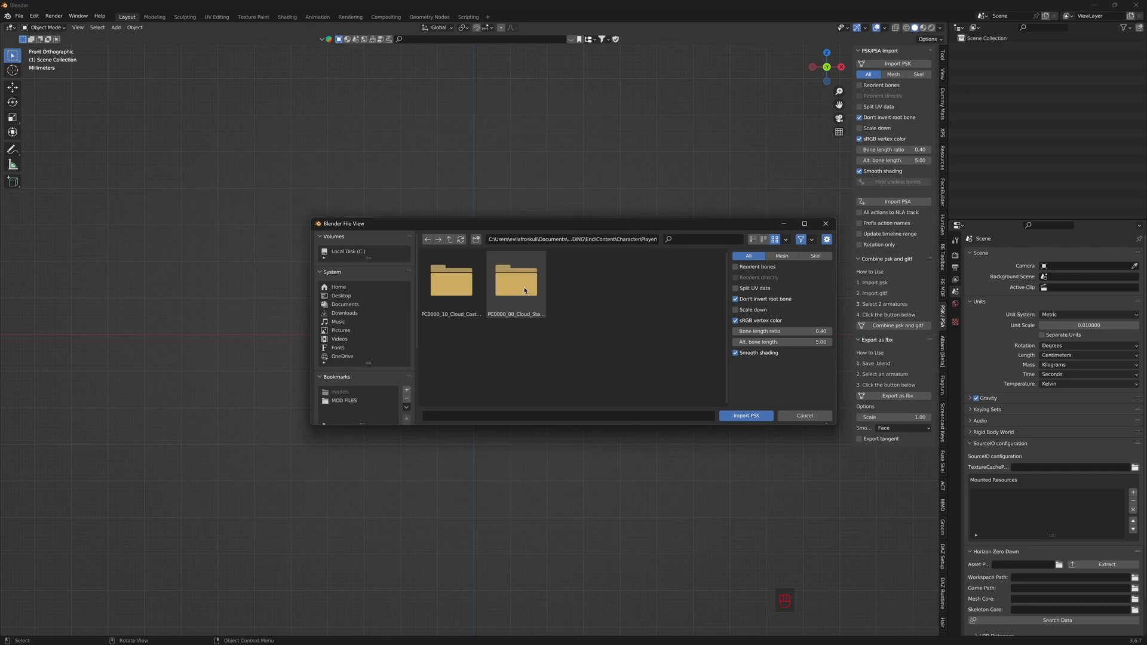
double_click(453, 282)
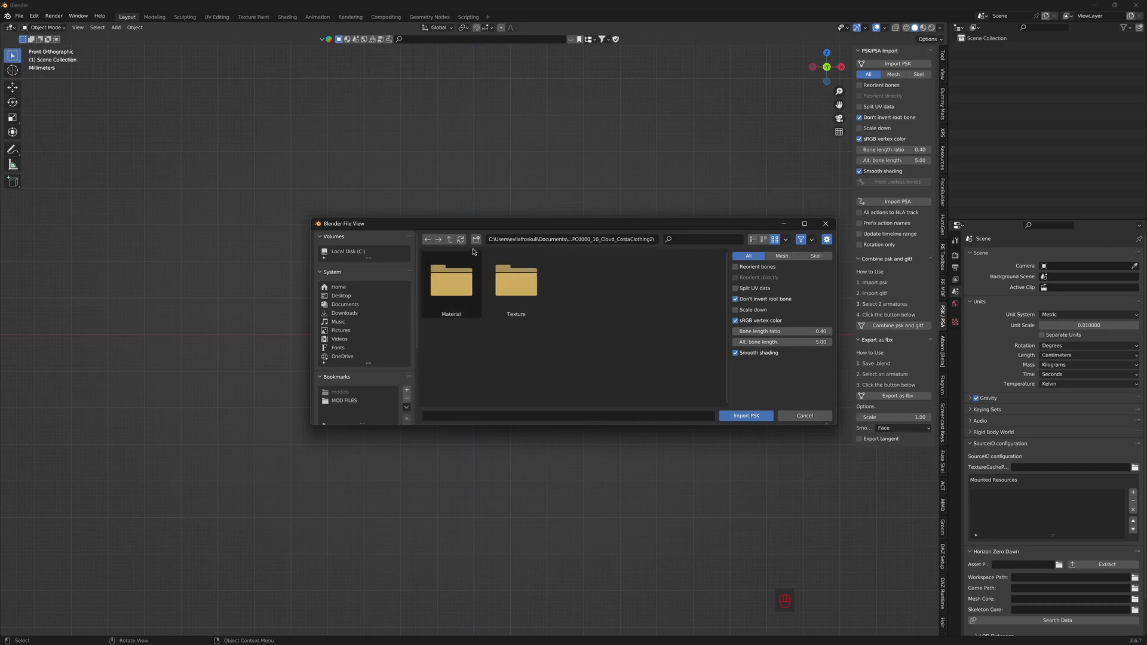
click(449, 239)
click(449, 240)
click(448, 239)
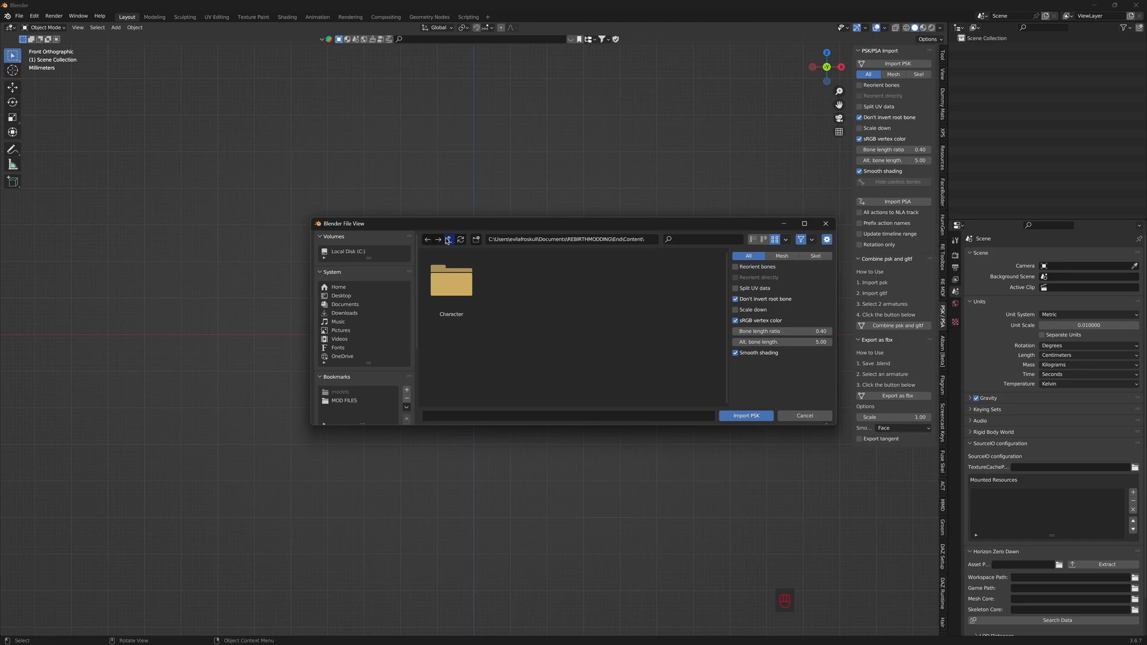
click(447, 240)
click(448, 240)
Step: Browse to the Model folder of PC0000_10_Cloud_CostaClothing2 under Game/Character/Player in the import window
double_click(449, 285)
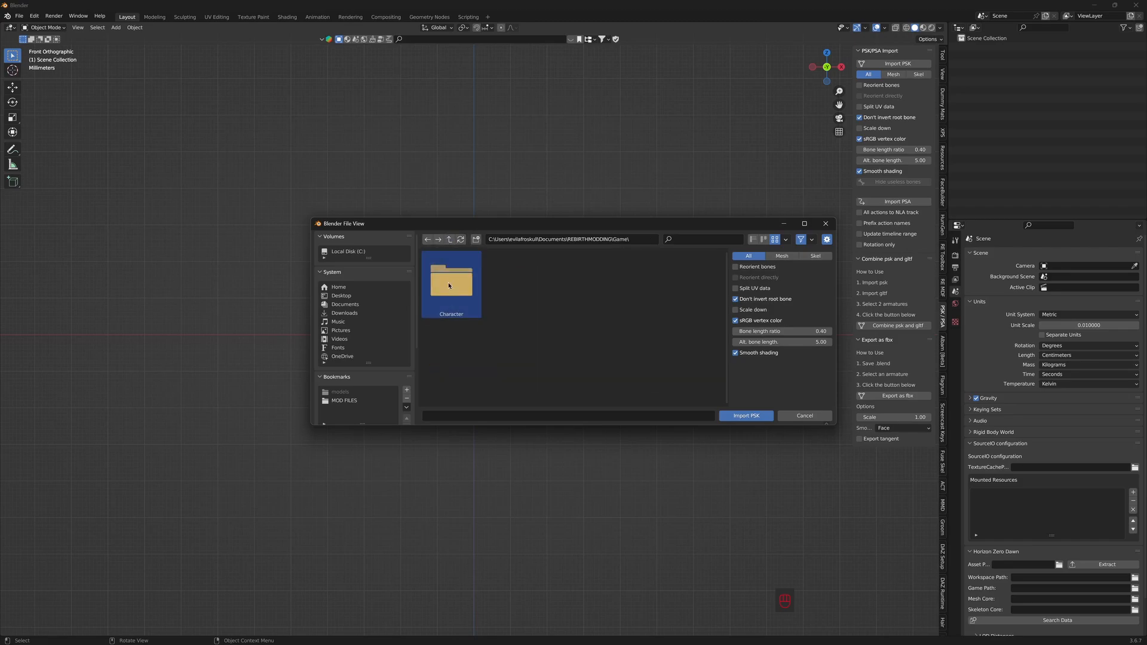
double_click(449, 286)
double_click(449, 285)
double_click(449, 286)
double_click(448, 286)
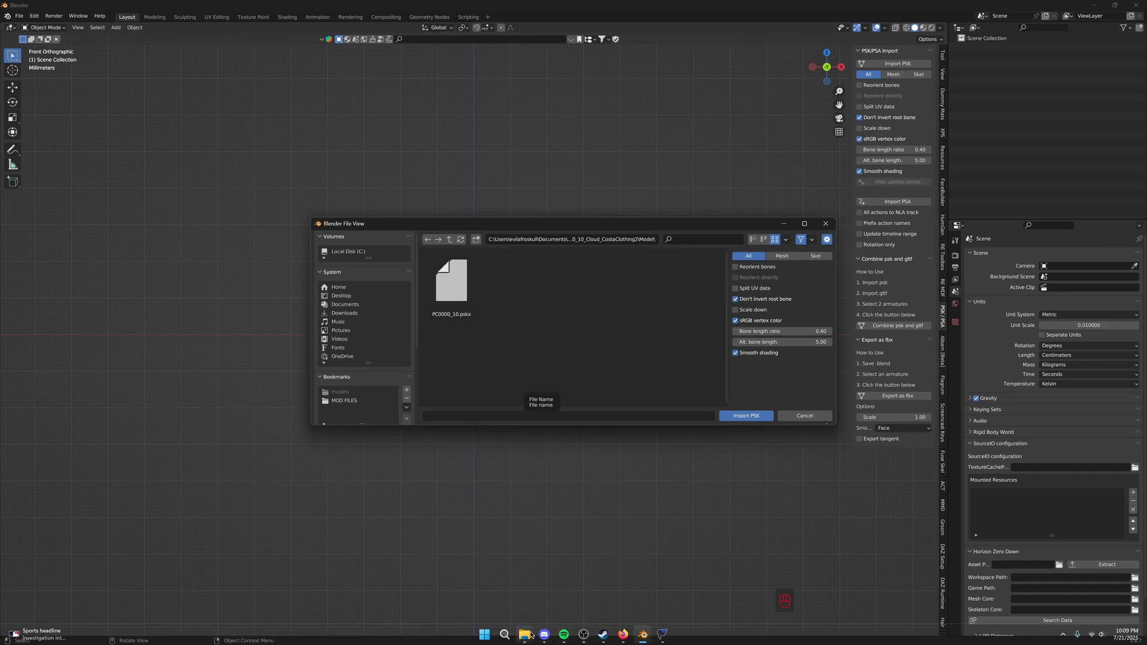
Step: Check the exported PC0000_10.pskx and its folder path in File Explorer, then return to Blender's import window
click(524, 634)
click(677, 586)
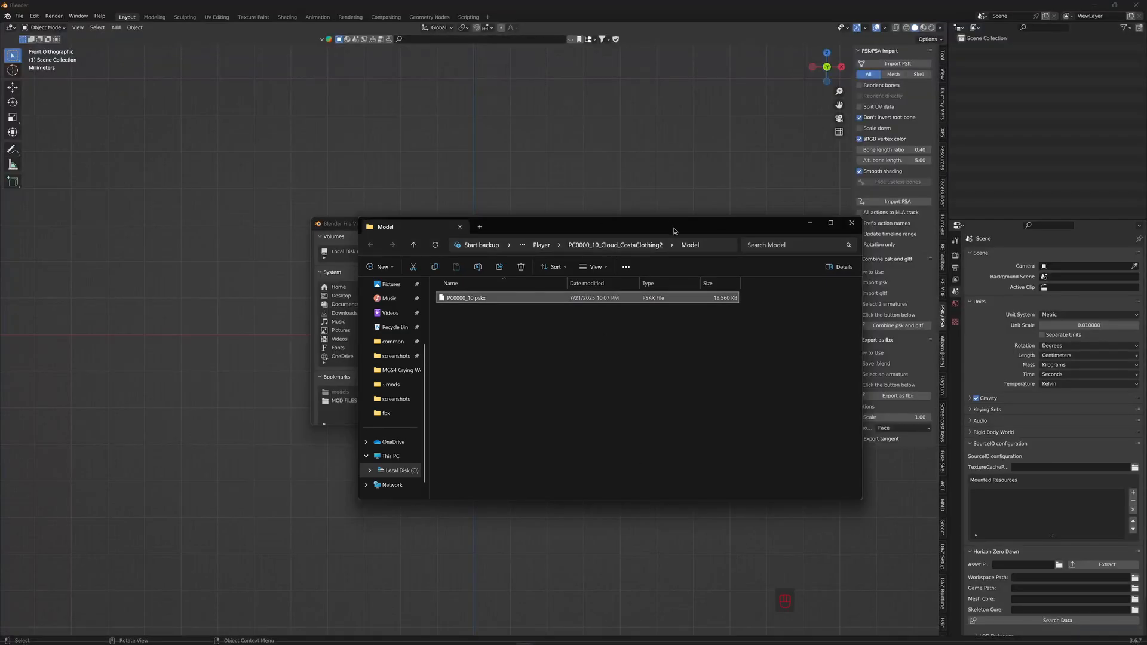
click(810, 224)
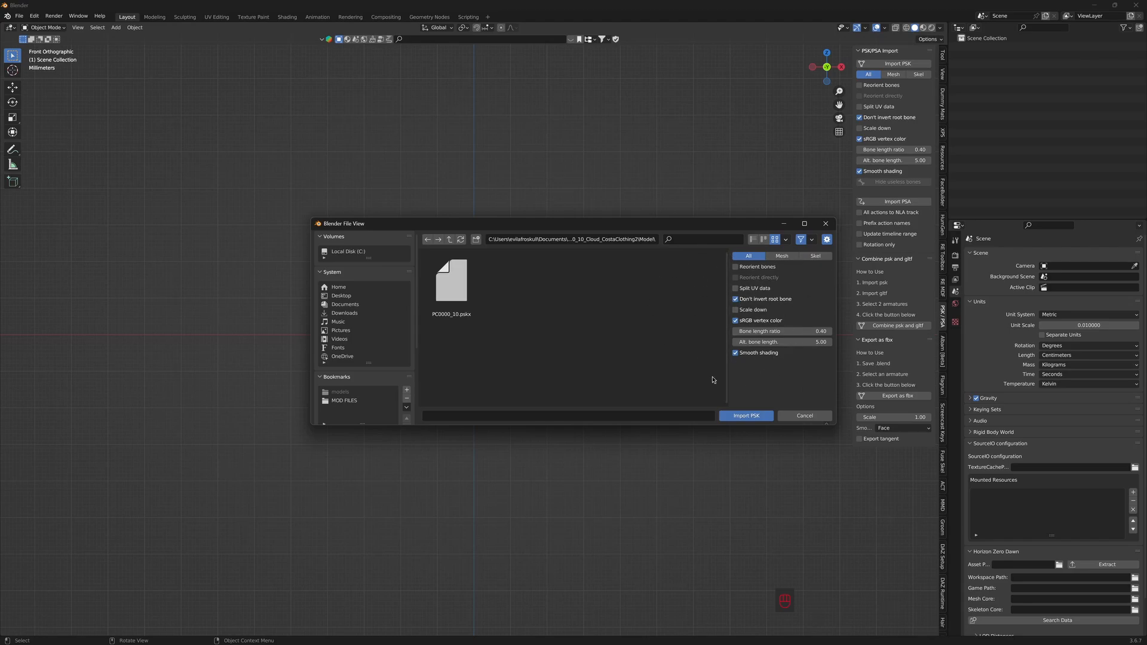
Step: Import PC0000_10.pskx and show the whole character in the Right orthographic view
click(742, 416)
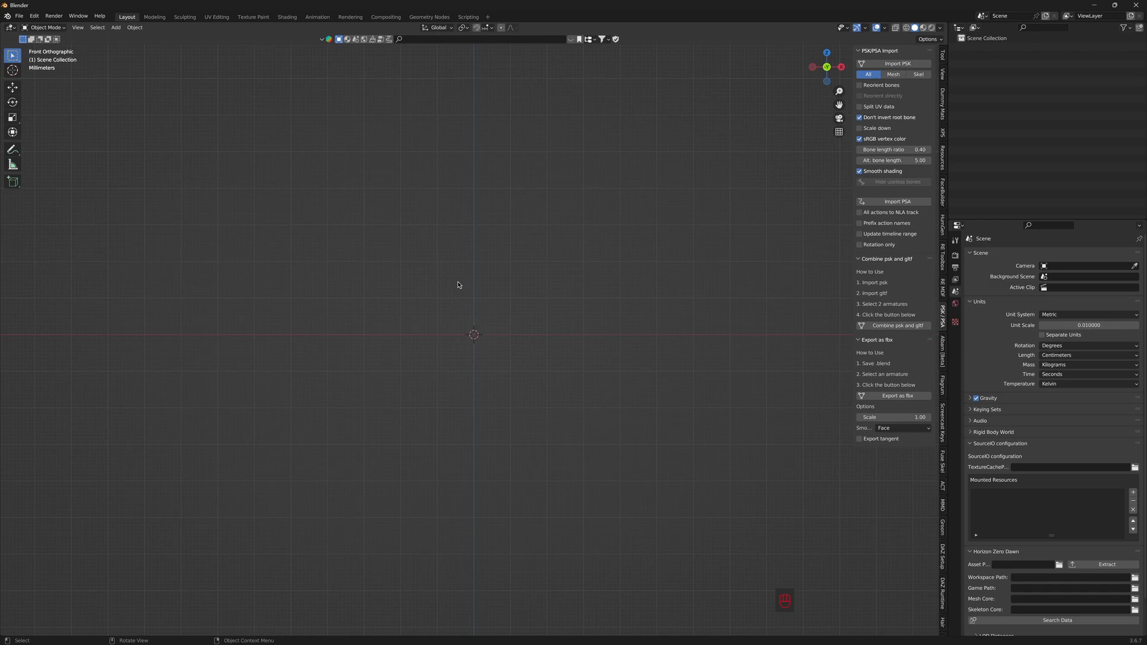
scroll(459, 285, down, 5)
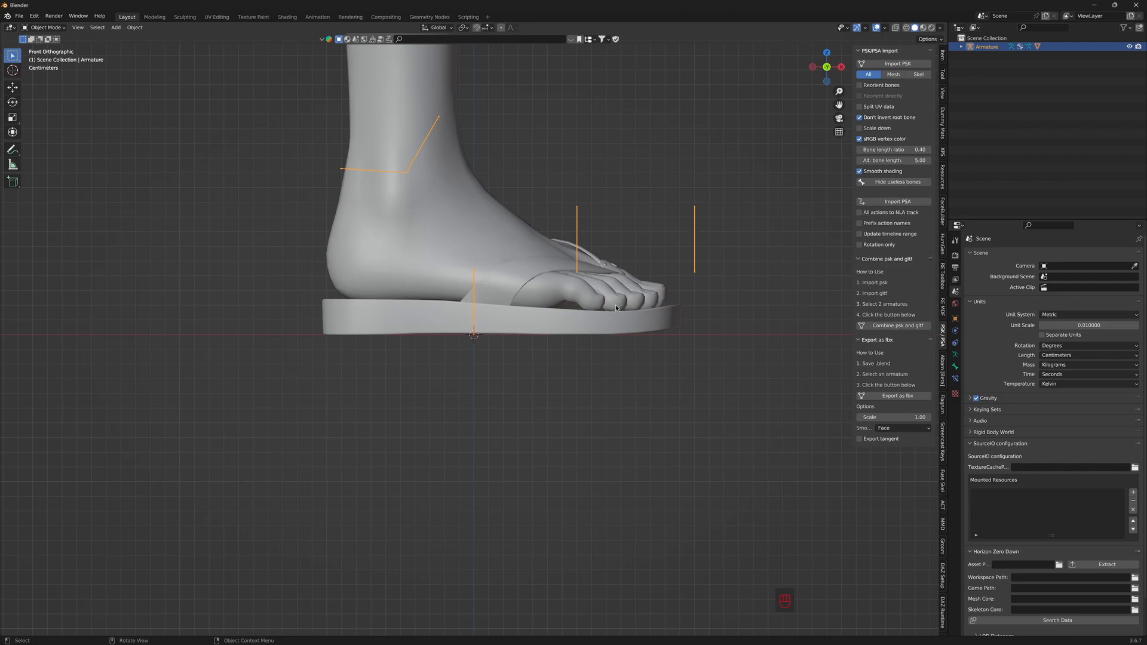
scroll(616, 309, up, 3)
scroll(614, 312, down, 15)
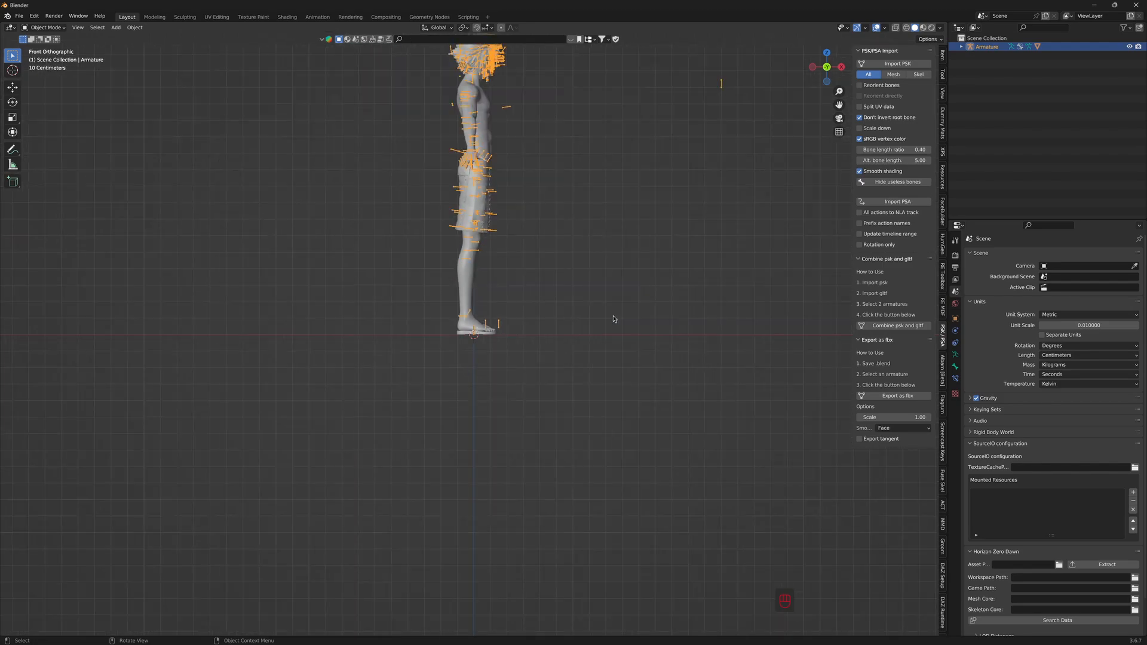
scroll(612, 316, up, 2)
shift+middle_drag(545, 244, 545, 445)
scroll(580, 395, up, 1)
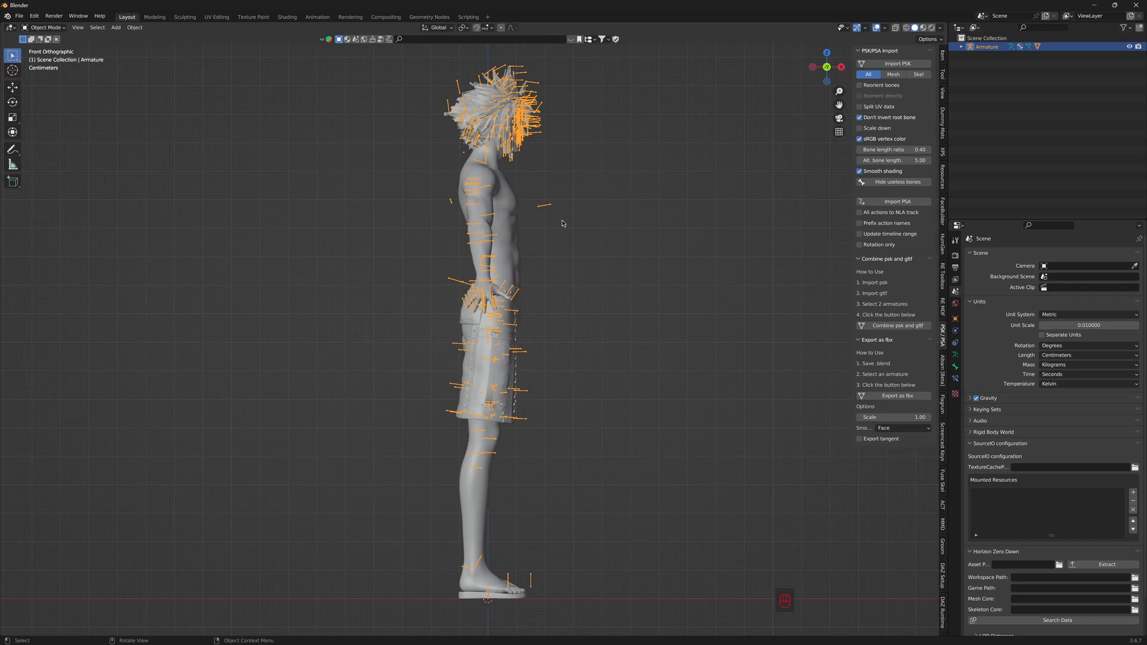
key(KP_3)
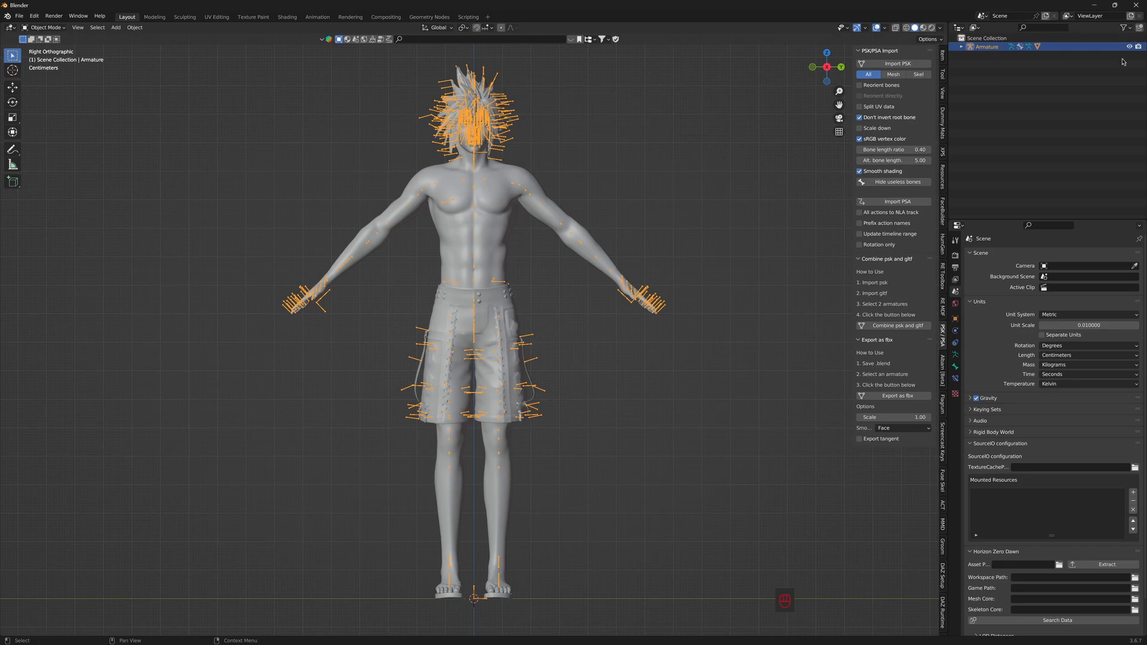
Step: Expand the imported Armature's hierarchy, compare the armature with its mesh, and leave the PC0000_10 mesh selected
click(961, 46)
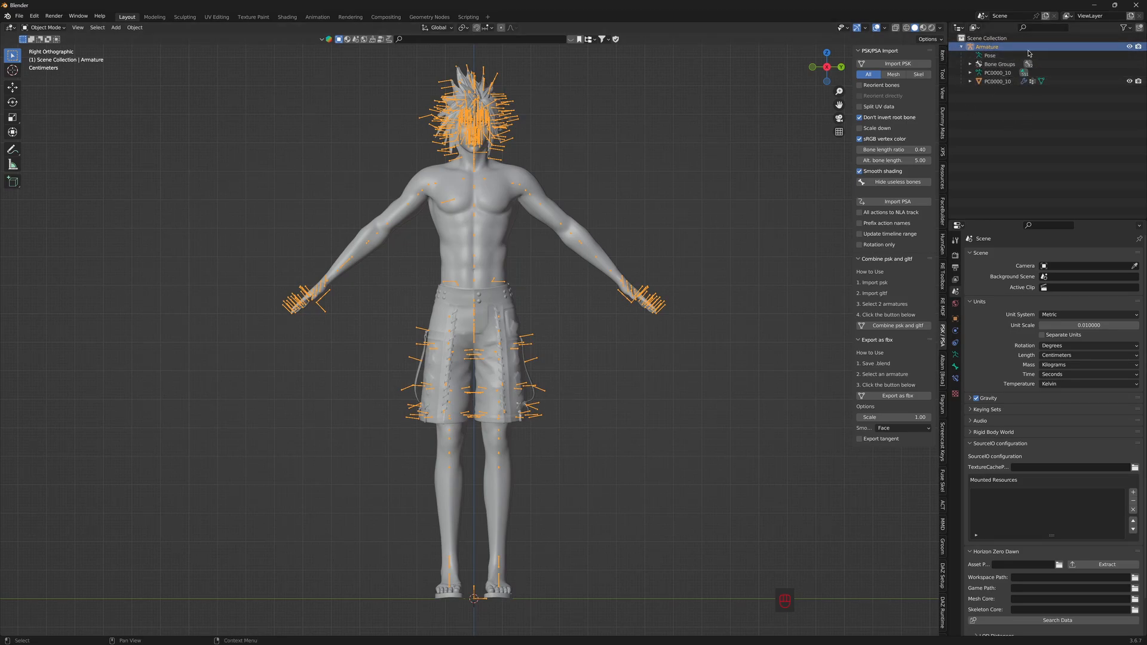
click(993, 83)
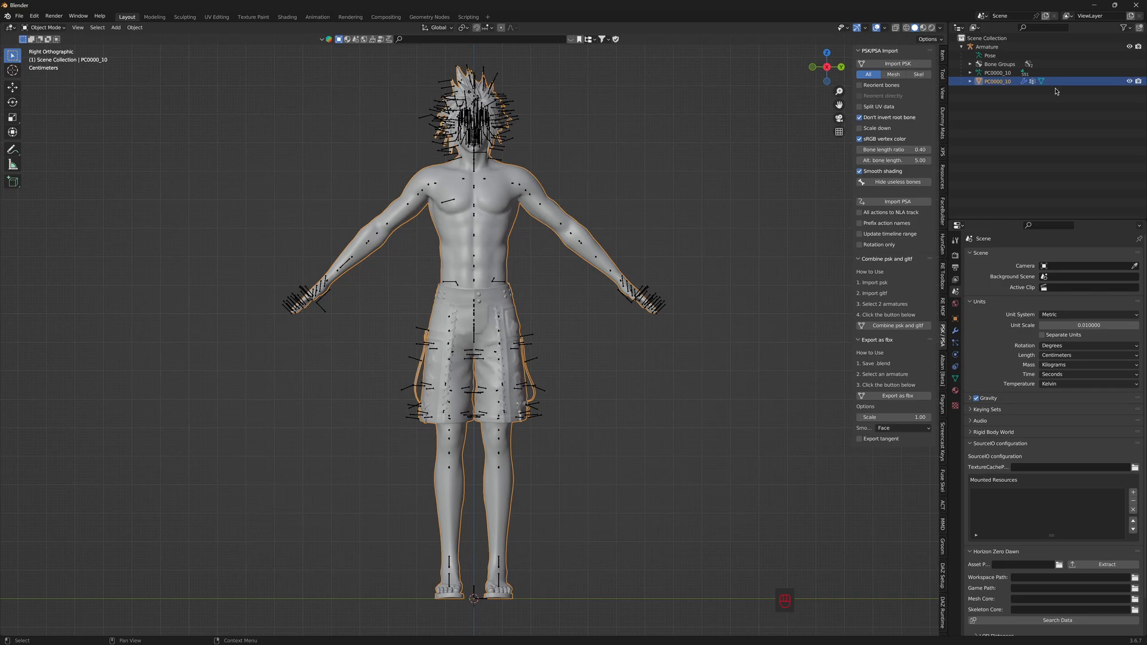
click(982, 48)
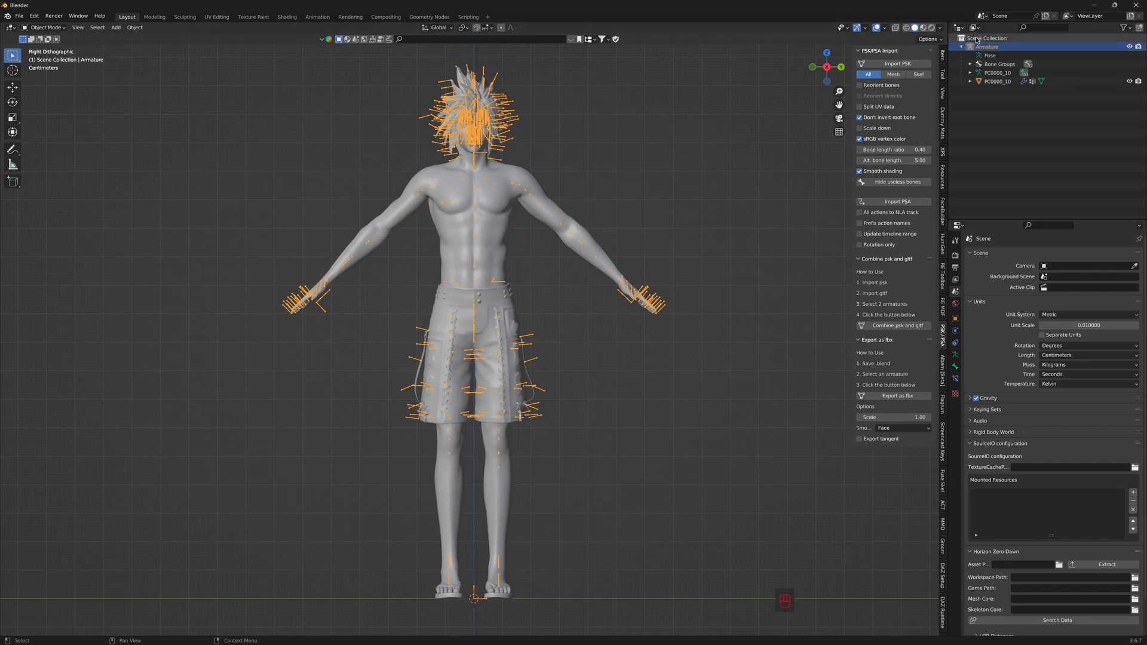
click(993, 82)
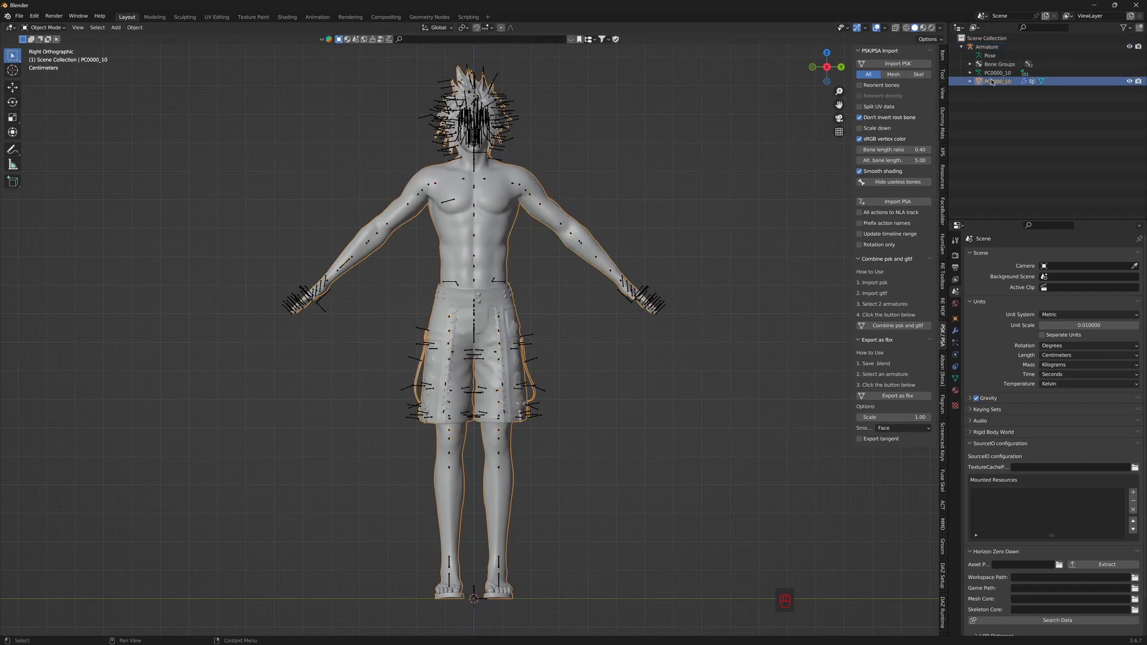
click(978, 81)
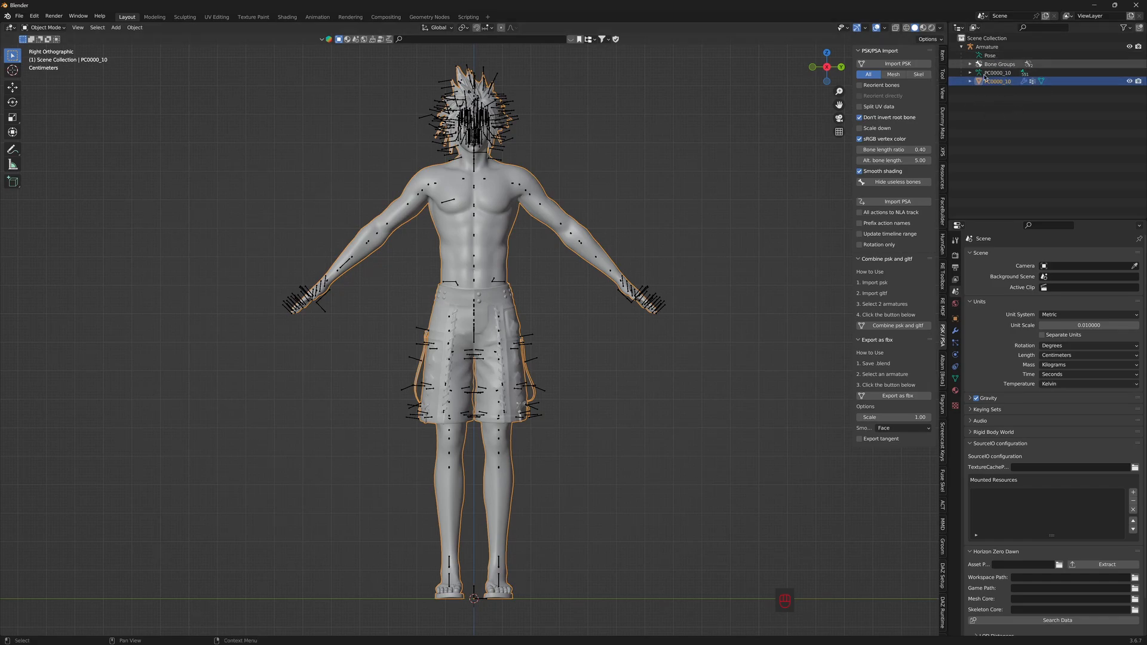
Step: Hide the armature in the viewport so that only the PC0000_10 mesh is displayed
click(1129, 47)
click(1129, 47)
click(1129, 46)
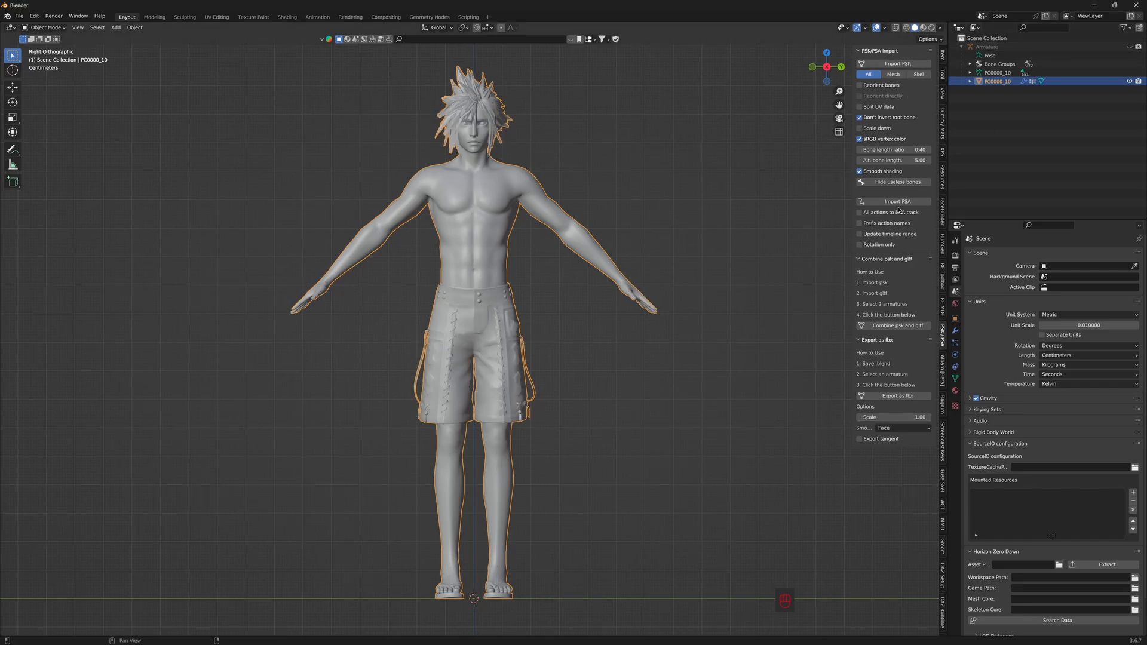
Step: Hide the viewport sidebar and view the PC0000_10 mesh in Wireframe and Material Preview shading
key(n)
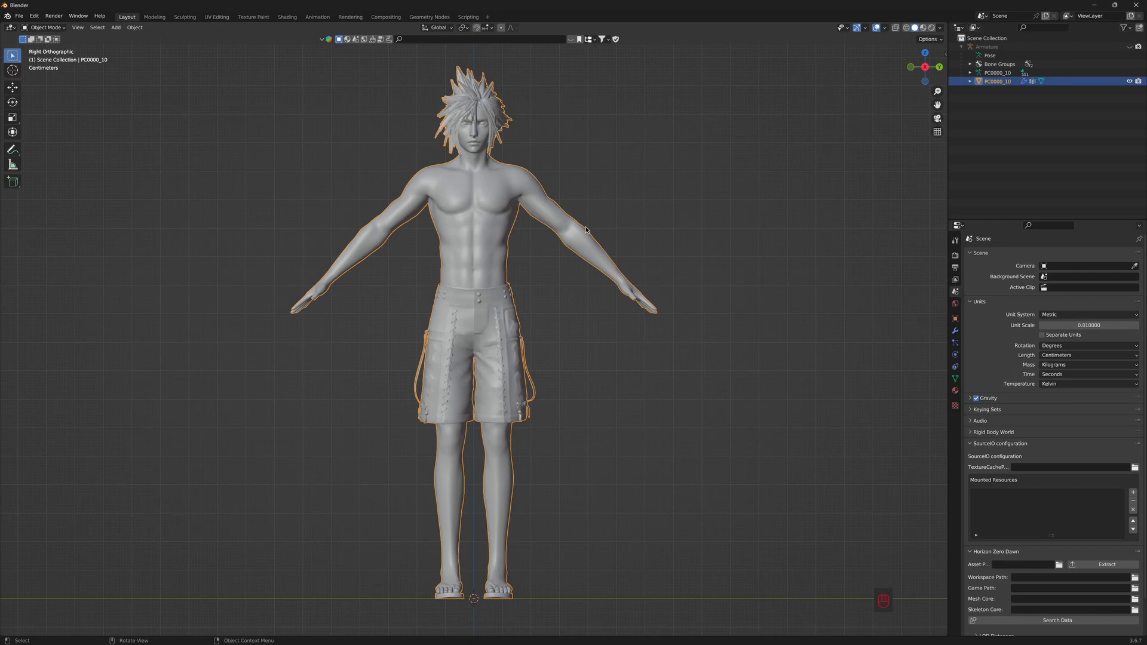
key(z)
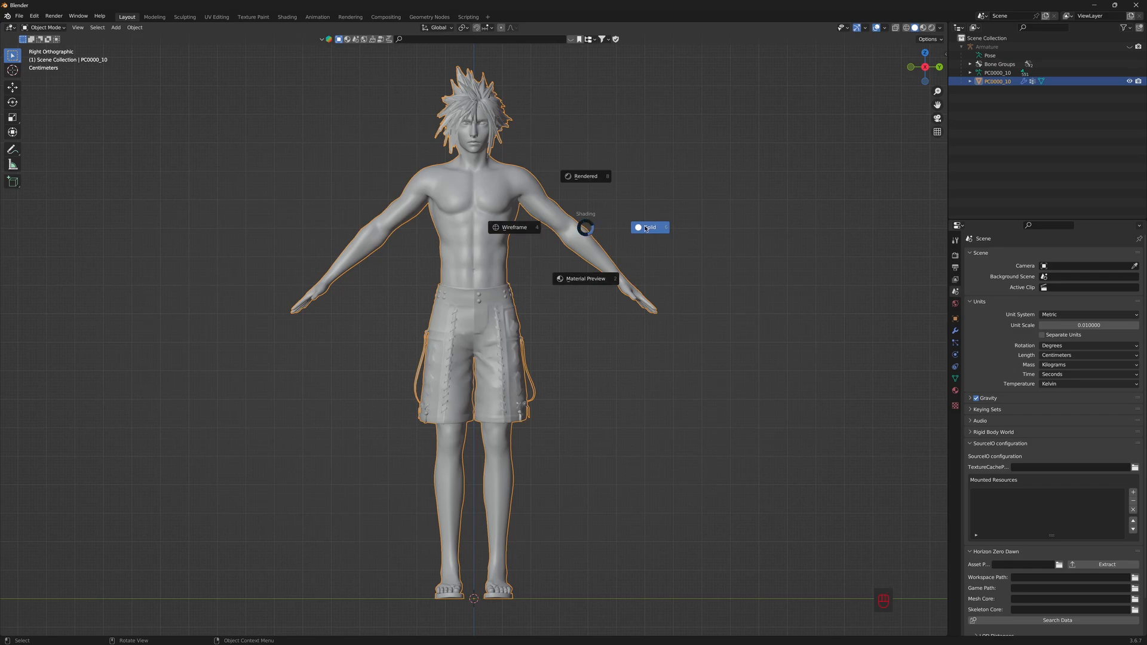
click(494, 226)
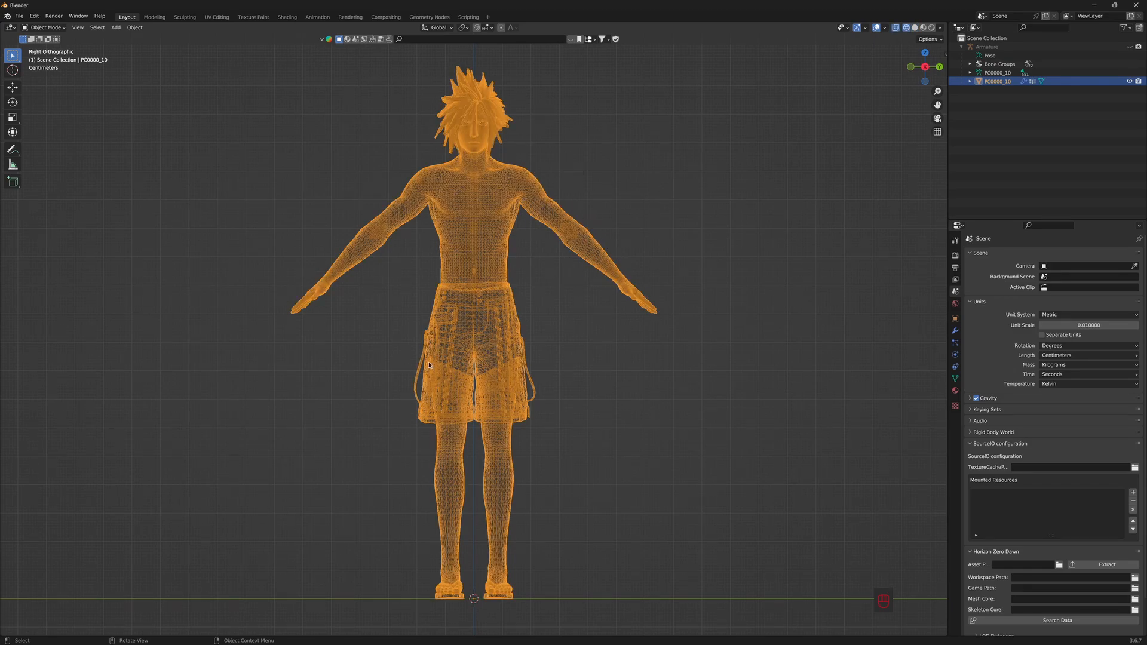
key(z)
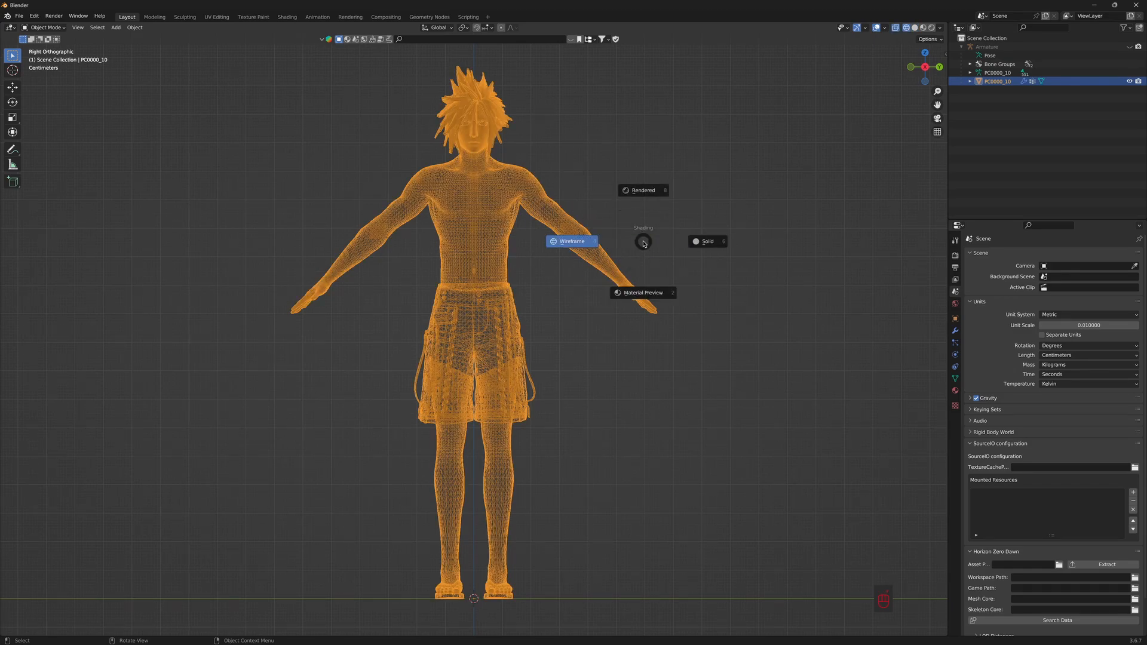
click(665, 295)
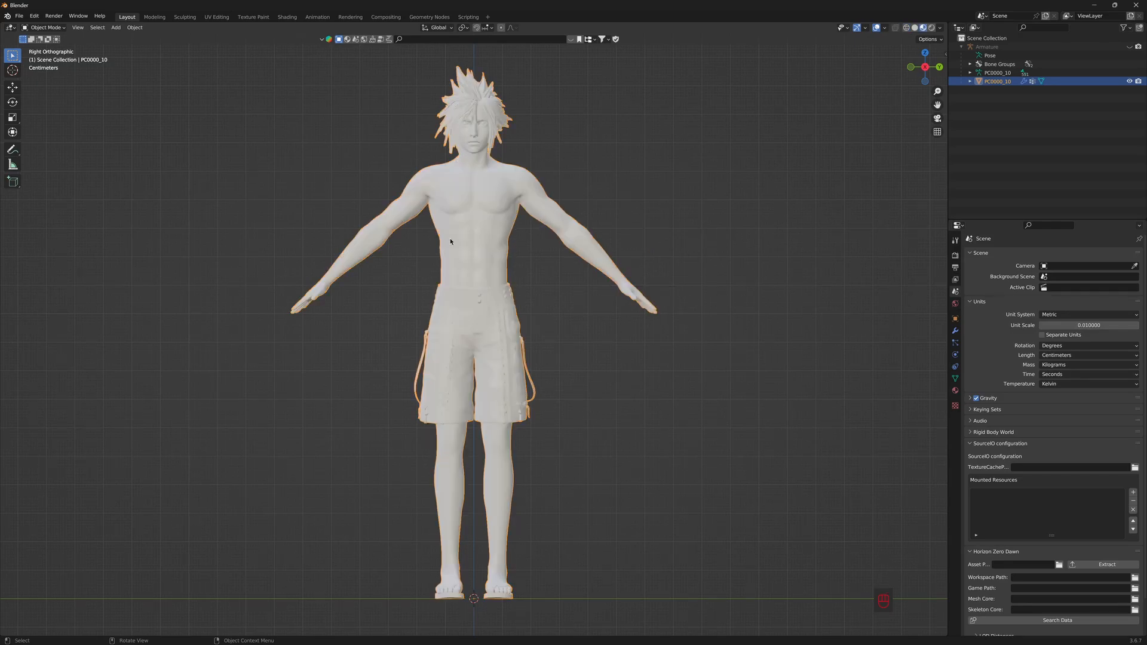
Step: Return the viewport to Solid shading and set its display colour to Random
key(z)
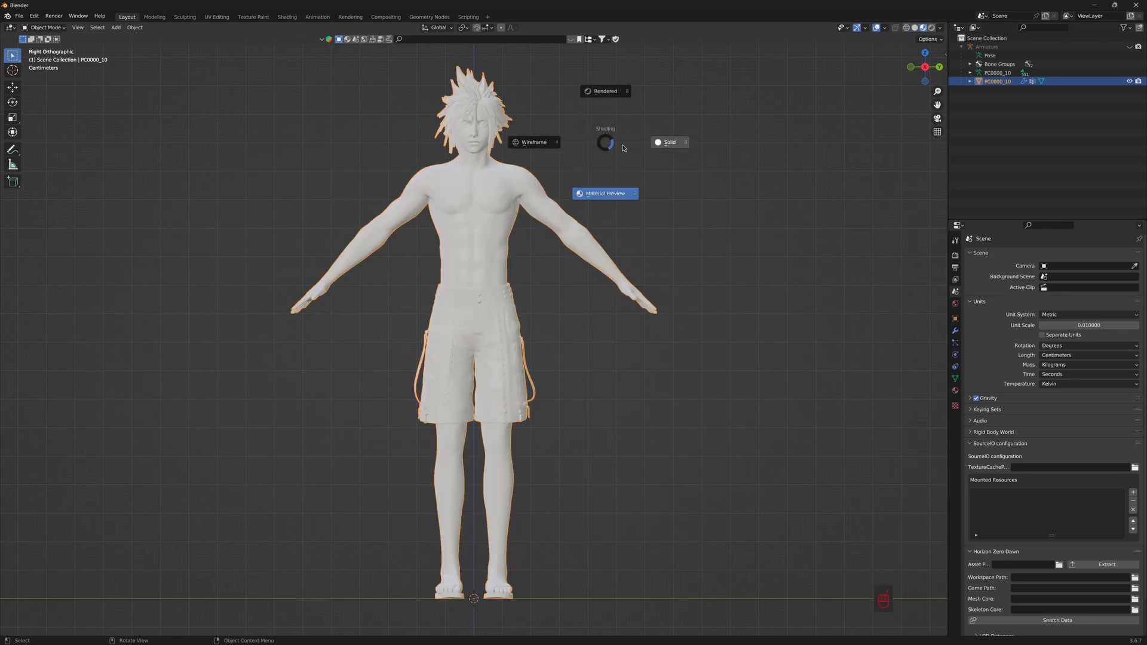
click(675, 149)
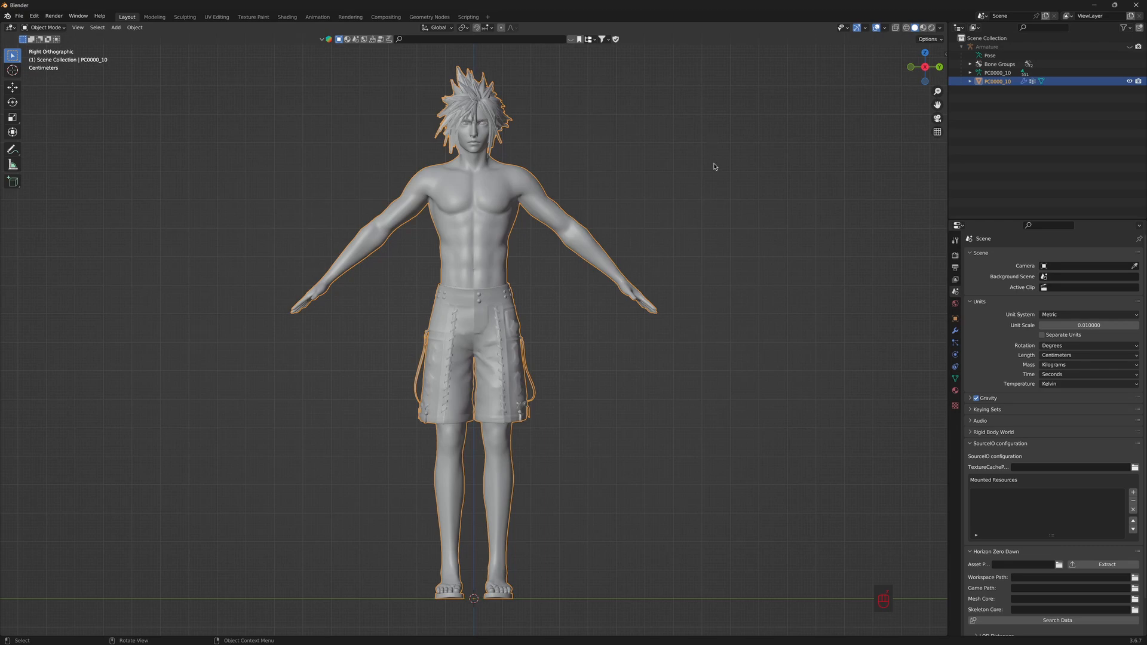
click(942, 31)
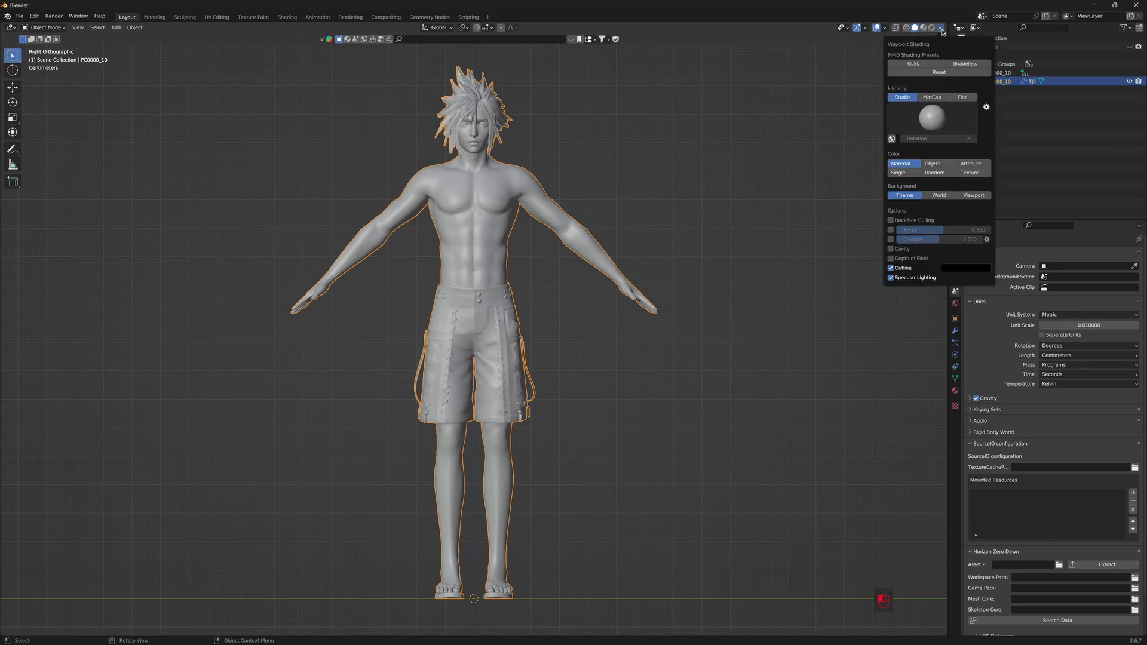
click(935, 172)
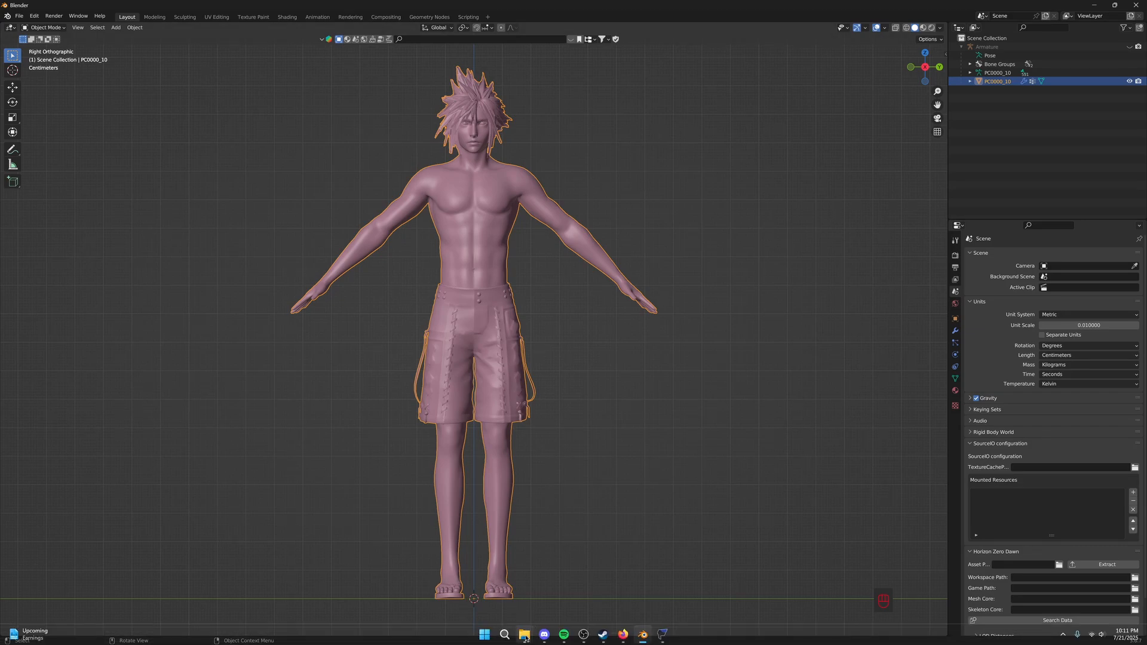
Step: Switch to the Downloads folder in File Explorer and look through the downloaded model files
mouse_move(524, 637)
click(382, 589)
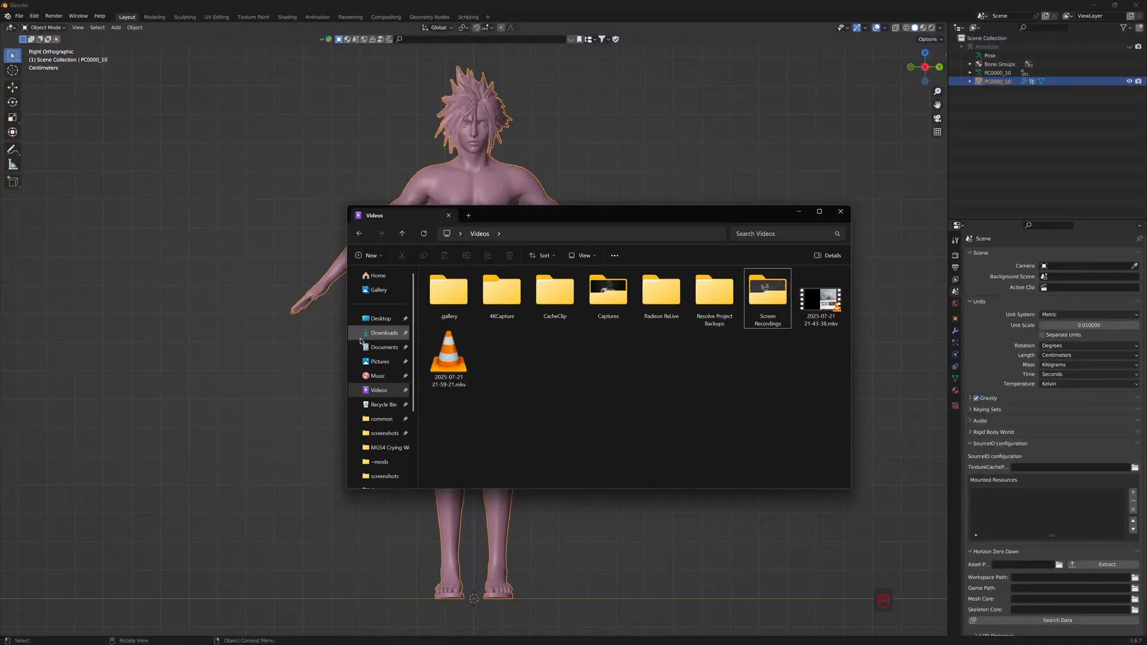
click(380, 334)
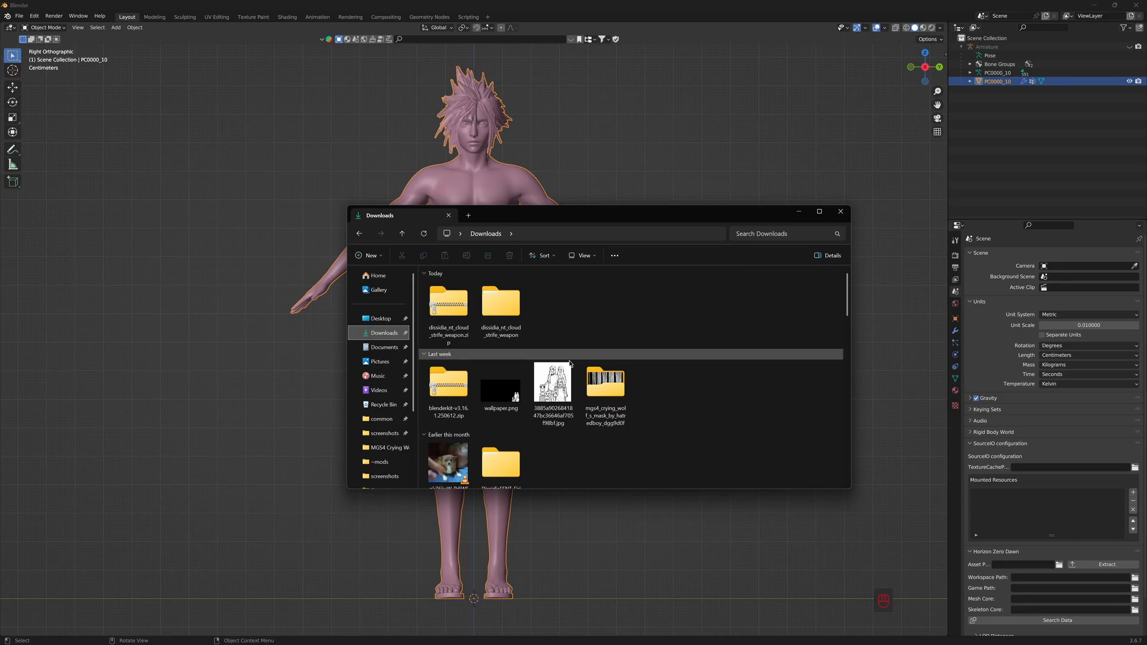
scroll(568, 383, down, 2)
scroll(568, 384, down, 2)
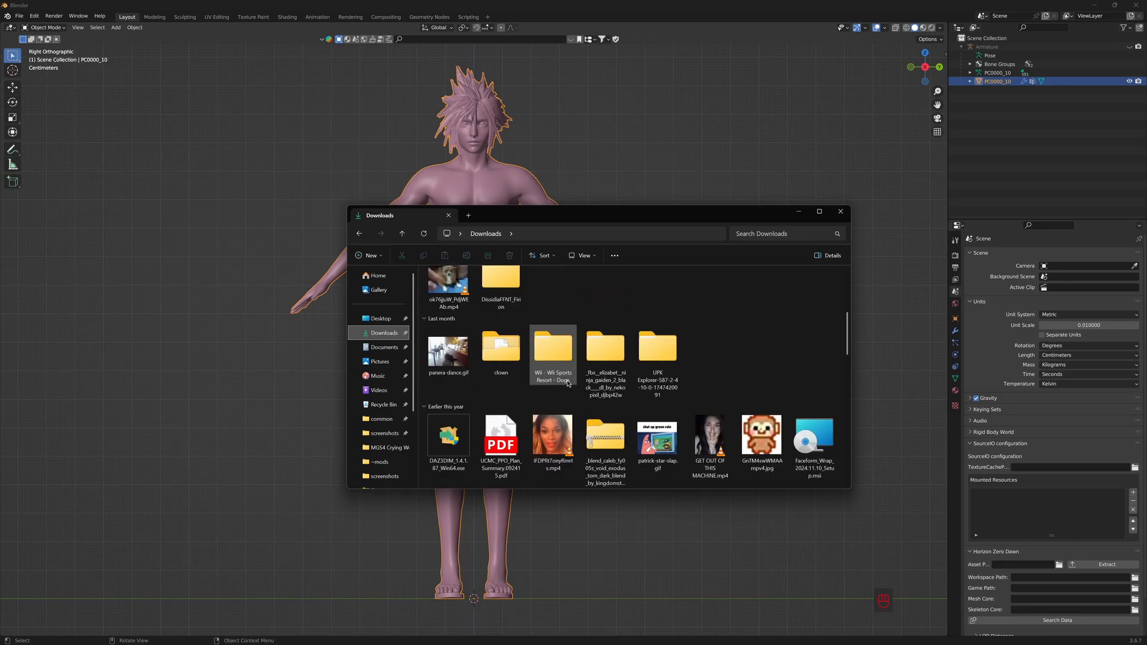
scroll(568, 384, up, 5)
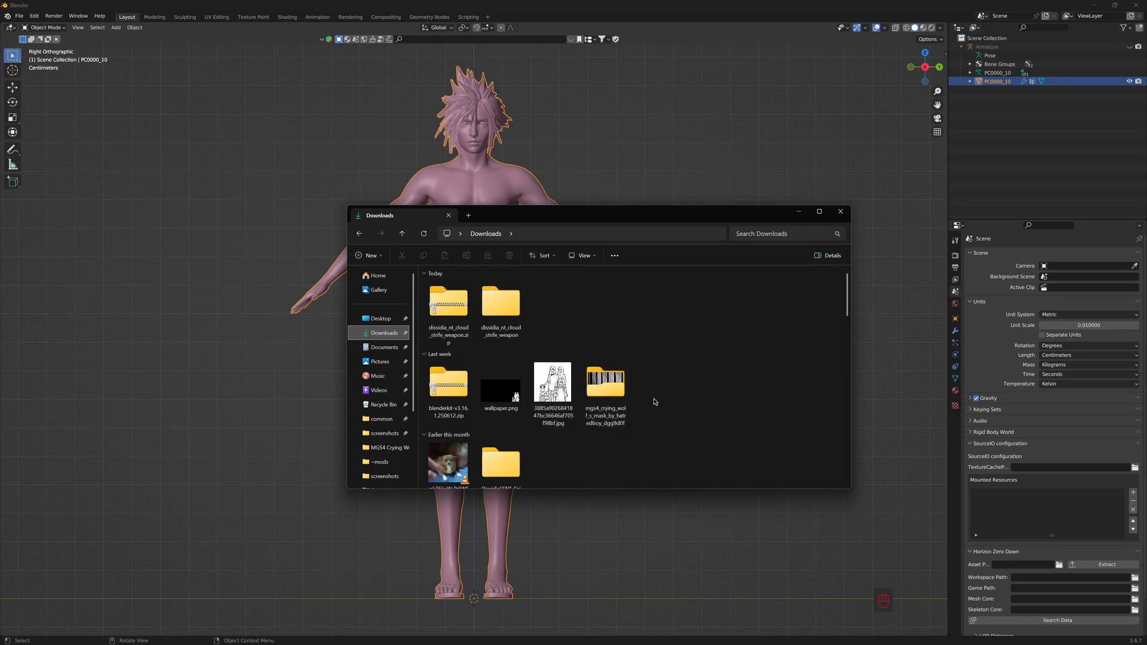
Step: Switch to Firefox and select the address of the Discord attachment tab for replacement
mouse_move(582, 642)
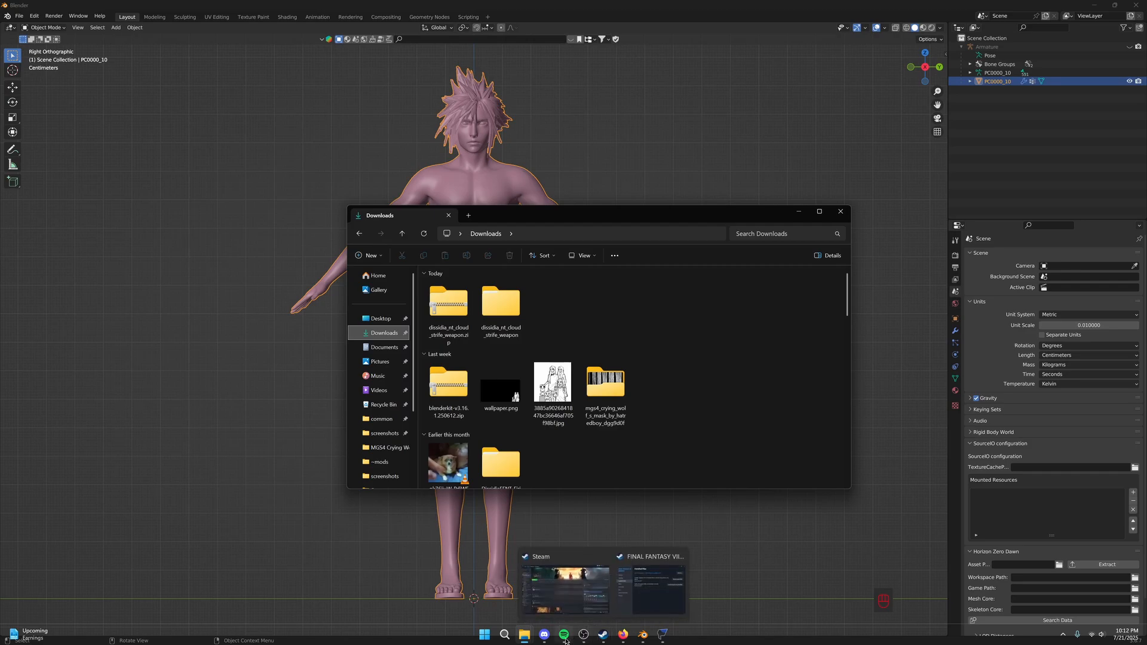
click(624, 636)
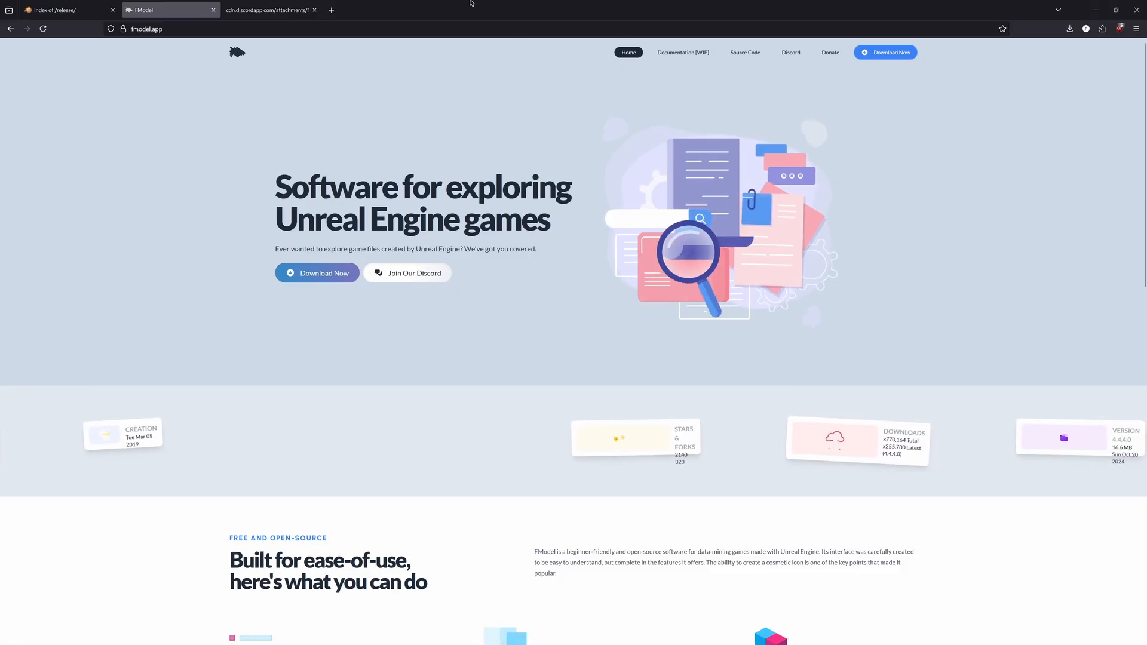
click(289, 10)
click(273, 28)
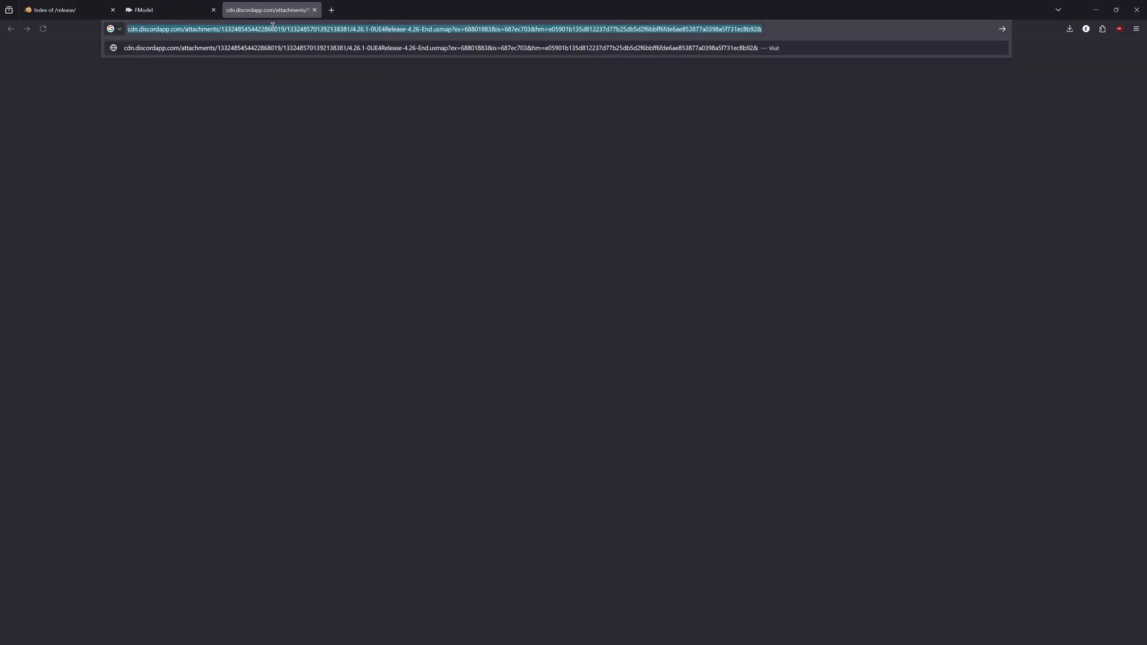
text(discord)
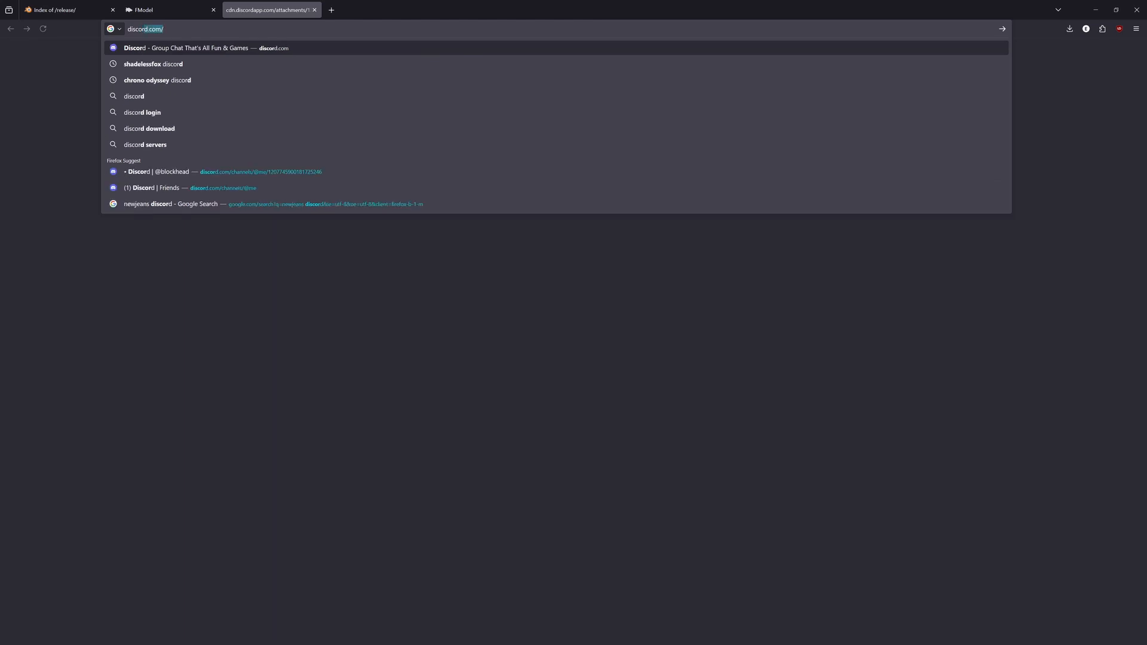
key(BackSpace)
key(BackSpace)
key(BackSpace)
key(BackSpace)
key(BackSpace)
key(BackSpace)
key(BackSpace)
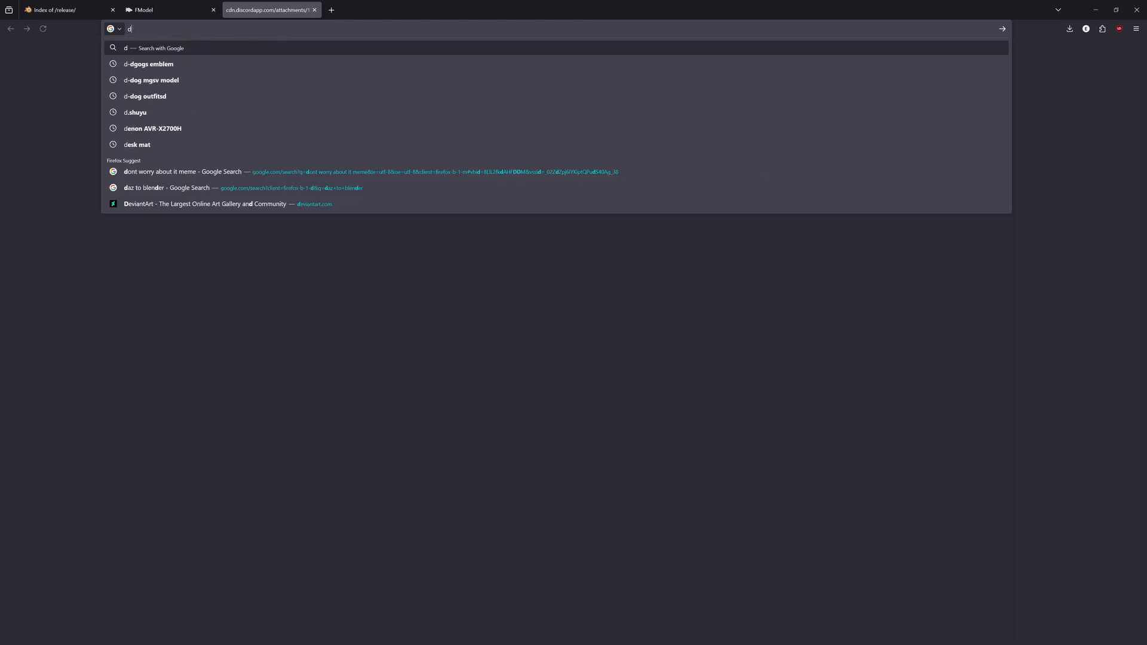
Step: Go to deviantart.com and open the Favourites of the signed-in profile
text(eviantart.com)
key(Return)
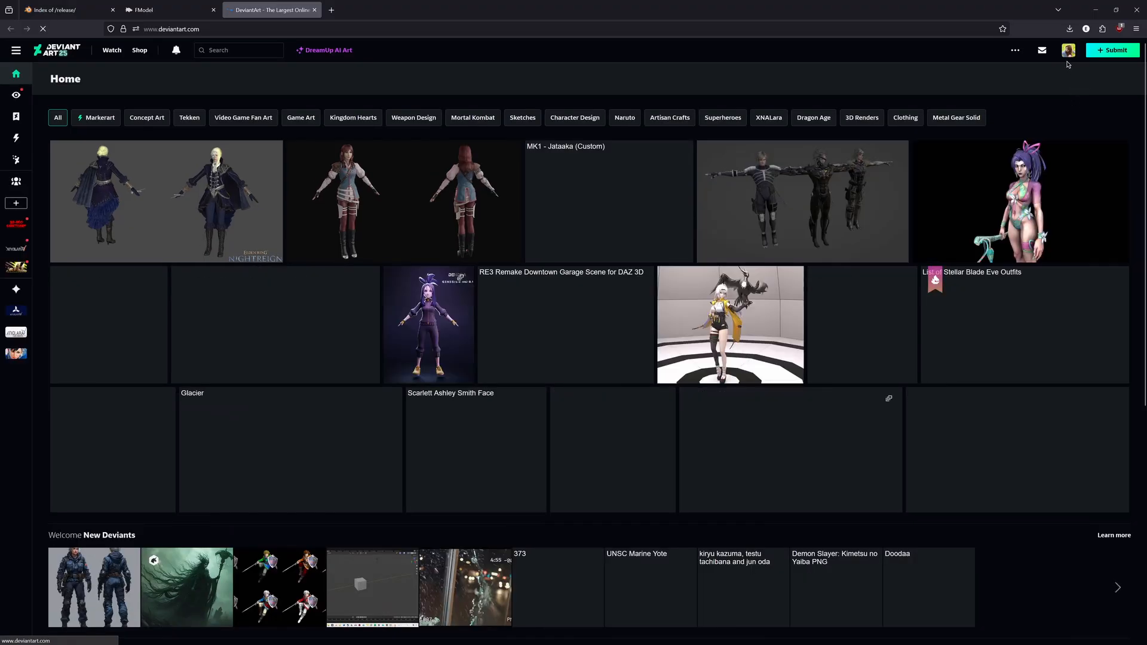
mouse_move(1068, 54)
click(974, 76)
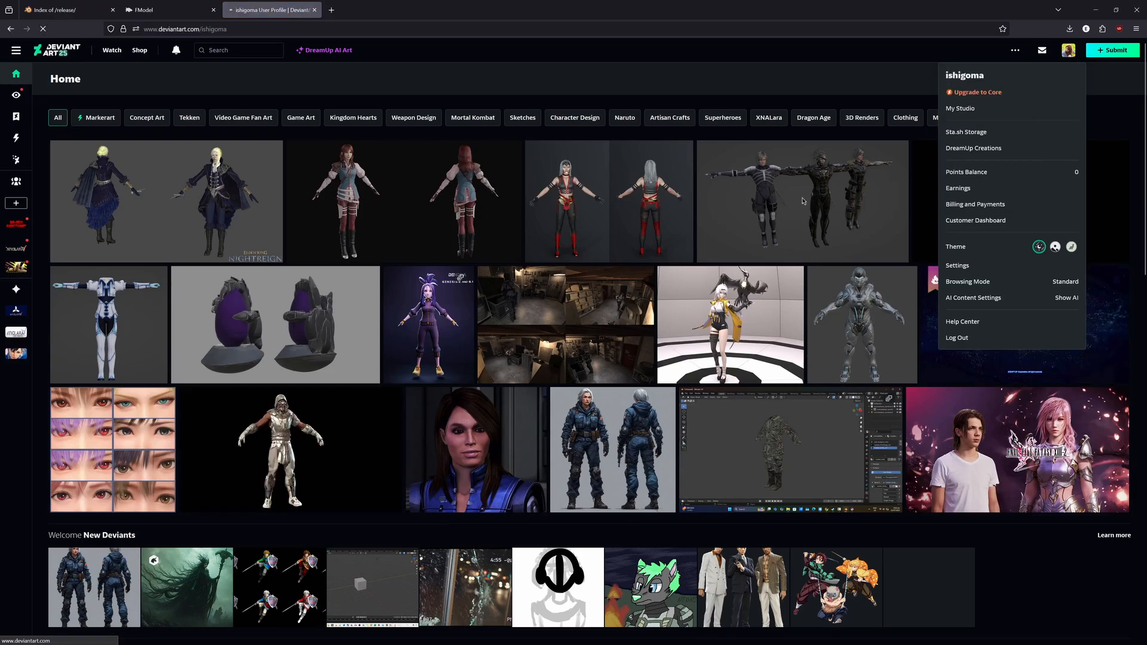
click(179, 238)
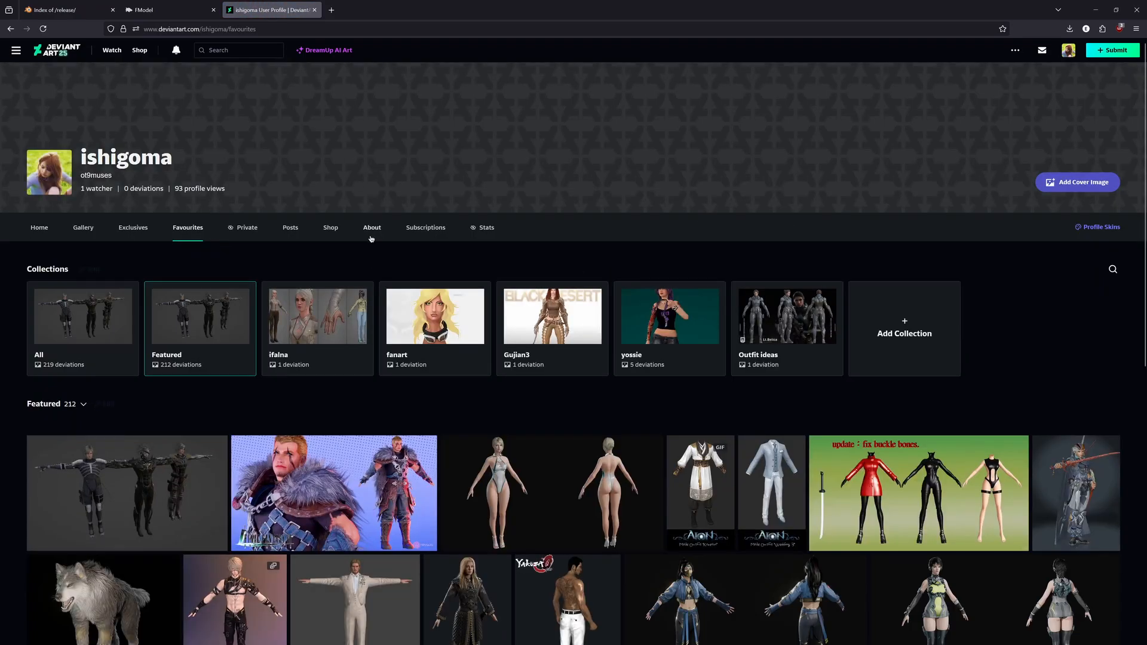
Step: Open the favourite "FF7 Ever Crisis - Pirate Captain Glenn" and locate its download links
scroll(370, 239, down, 3)
click(318, 274)
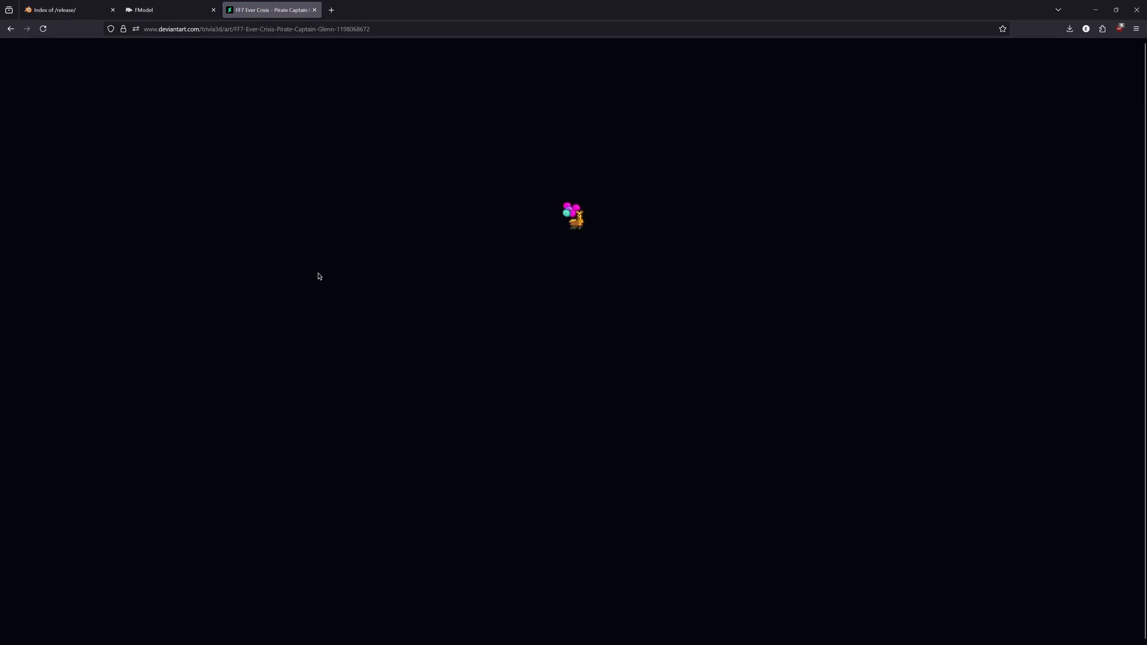
scroll(532, 490, down, 2)
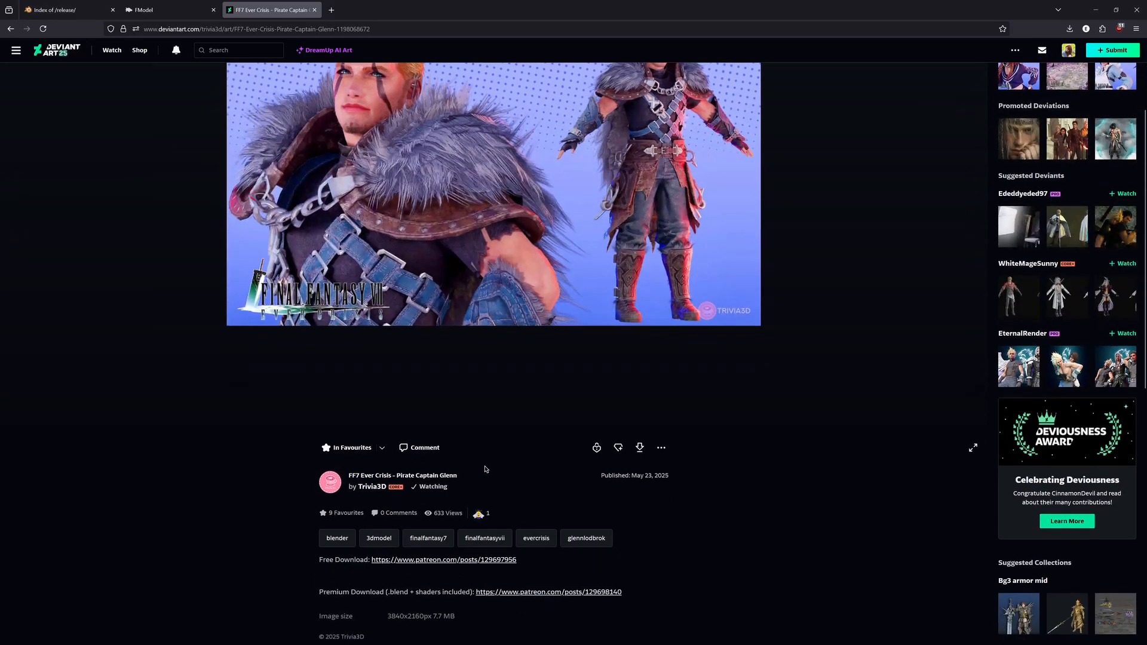
scroll(533, 303, up, 2)
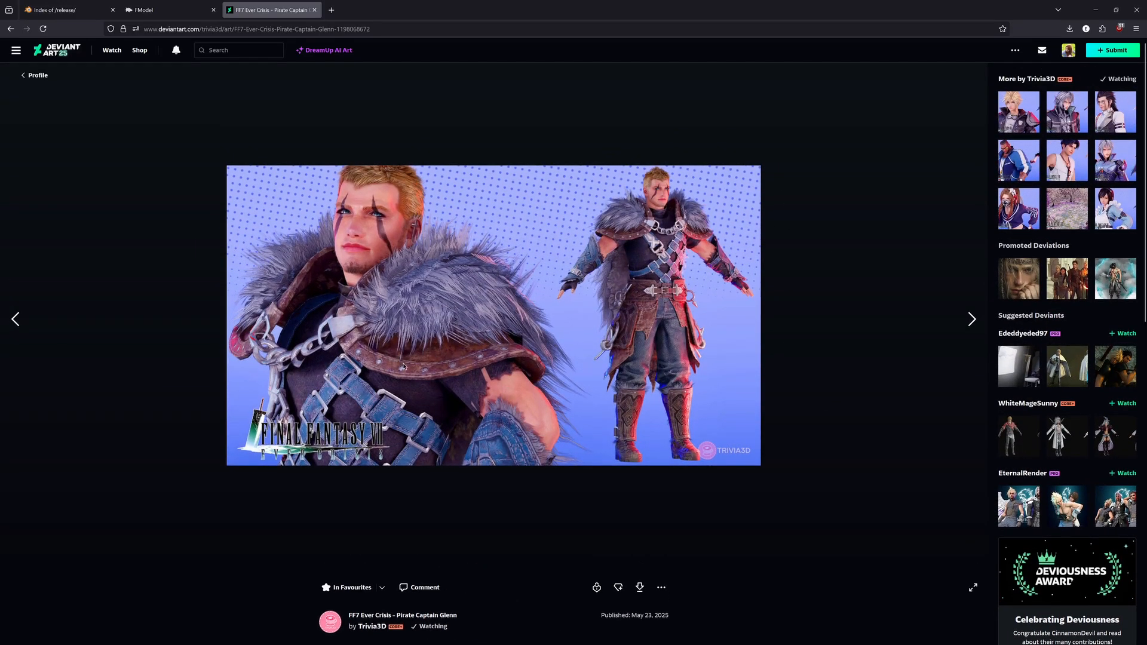
scroll(457, 421, down, 3)
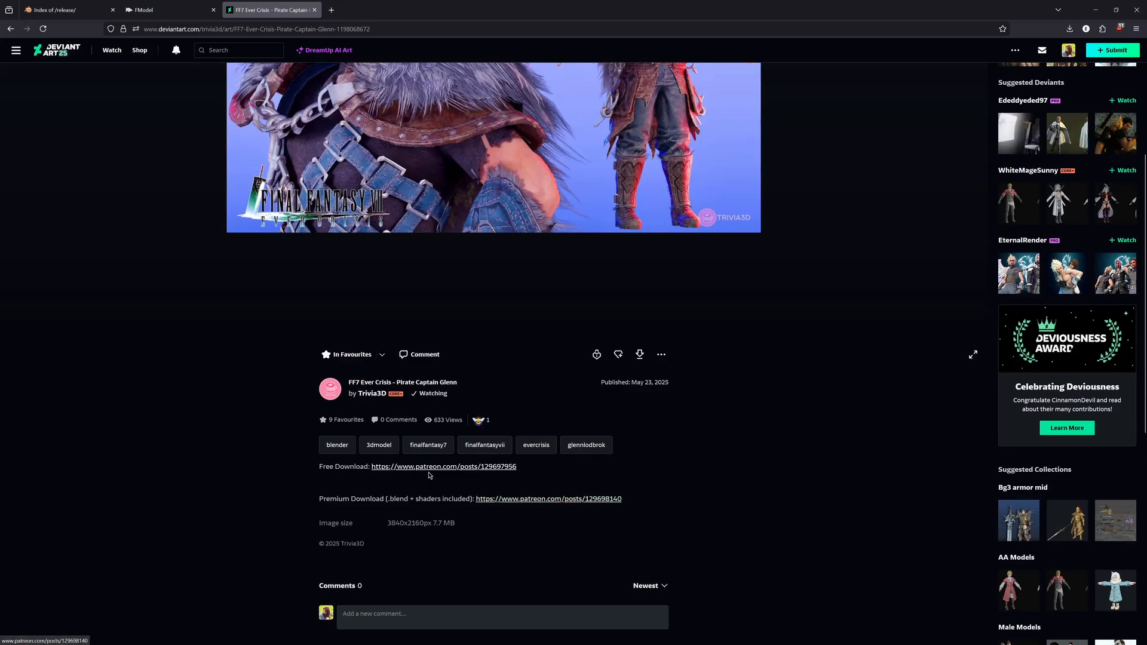
Step: Follow the Free Download link to the Patreon post and download PirateCaptainGlenn.rar
click(451, 467)
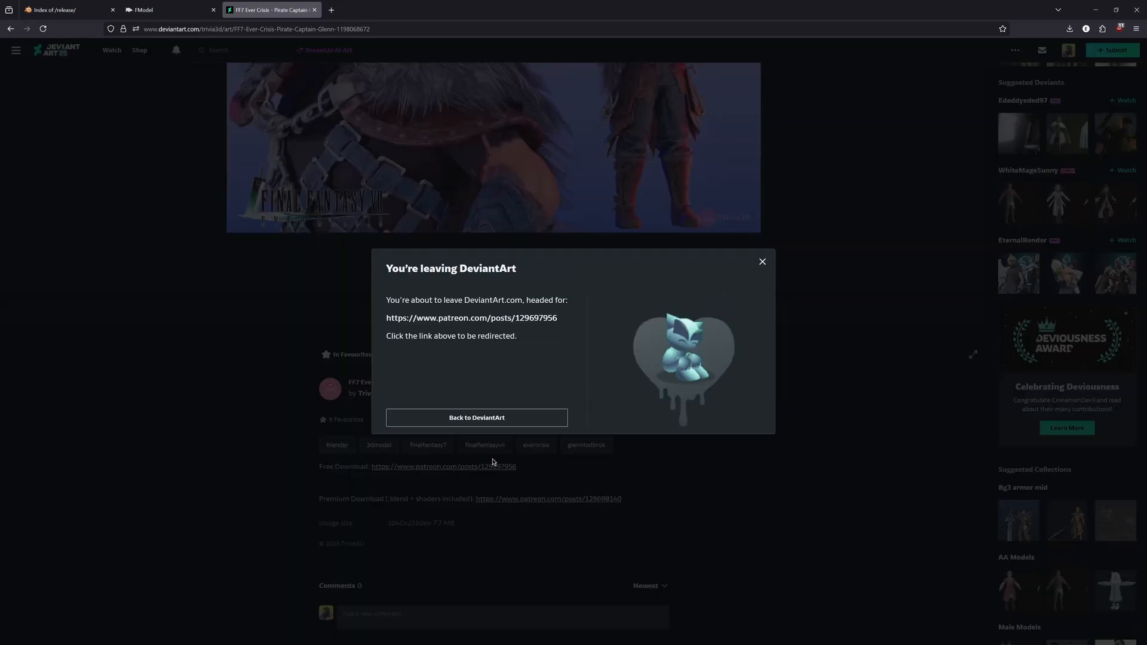
click(487, 319)
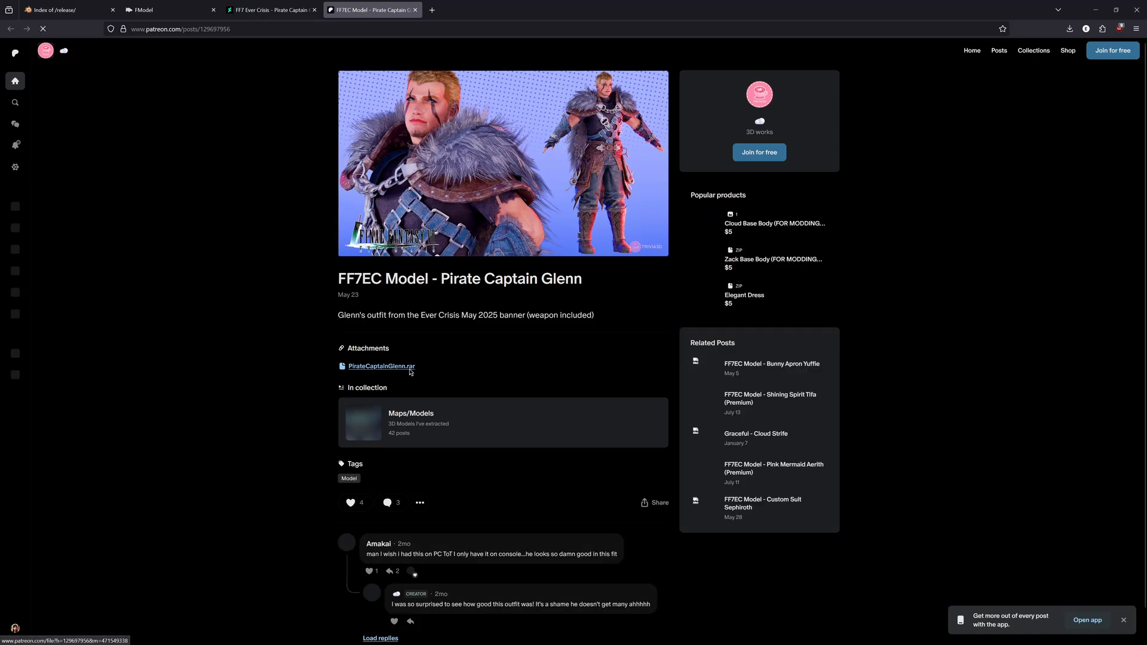
click(390, 366)
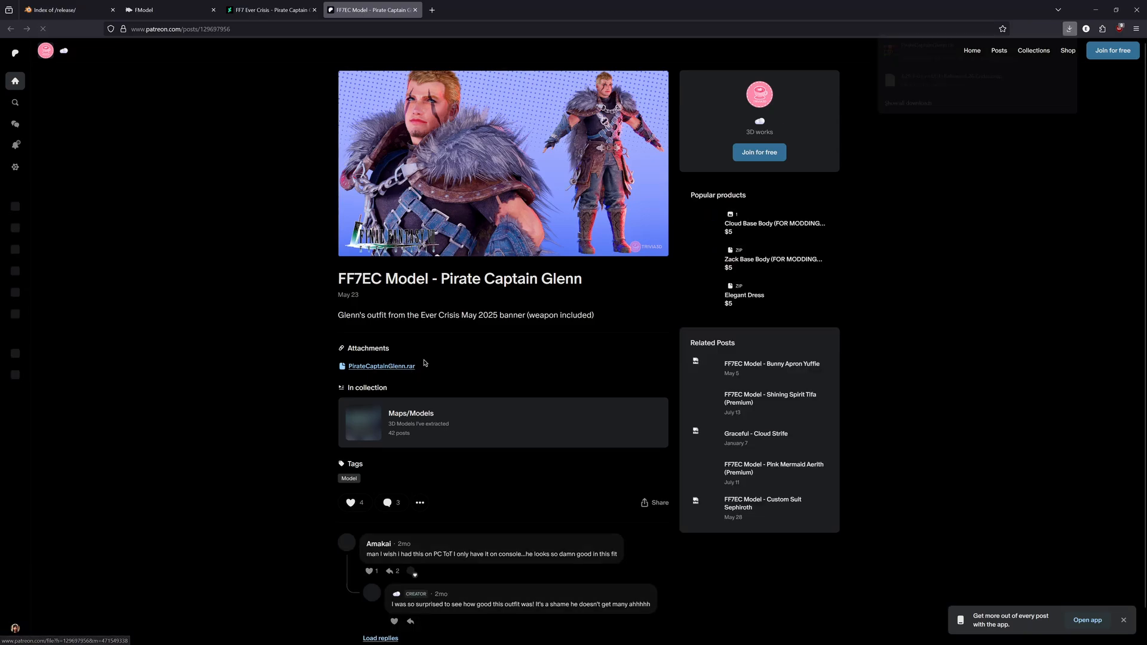
Step: Return to the Downloads folder and delete the DissidiaFFNT_Firion and dissidia_nt_cloud_strife_weapon folders
click(1114, 10)
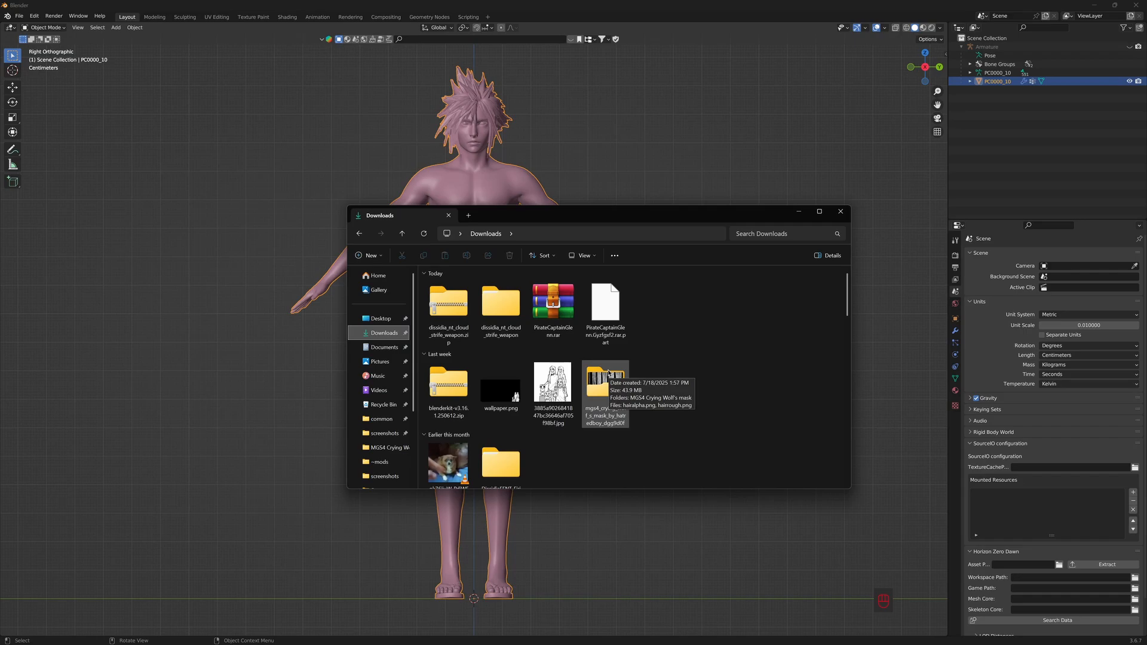
scroll(508, 454, down, 1)
right_click(507, 460)
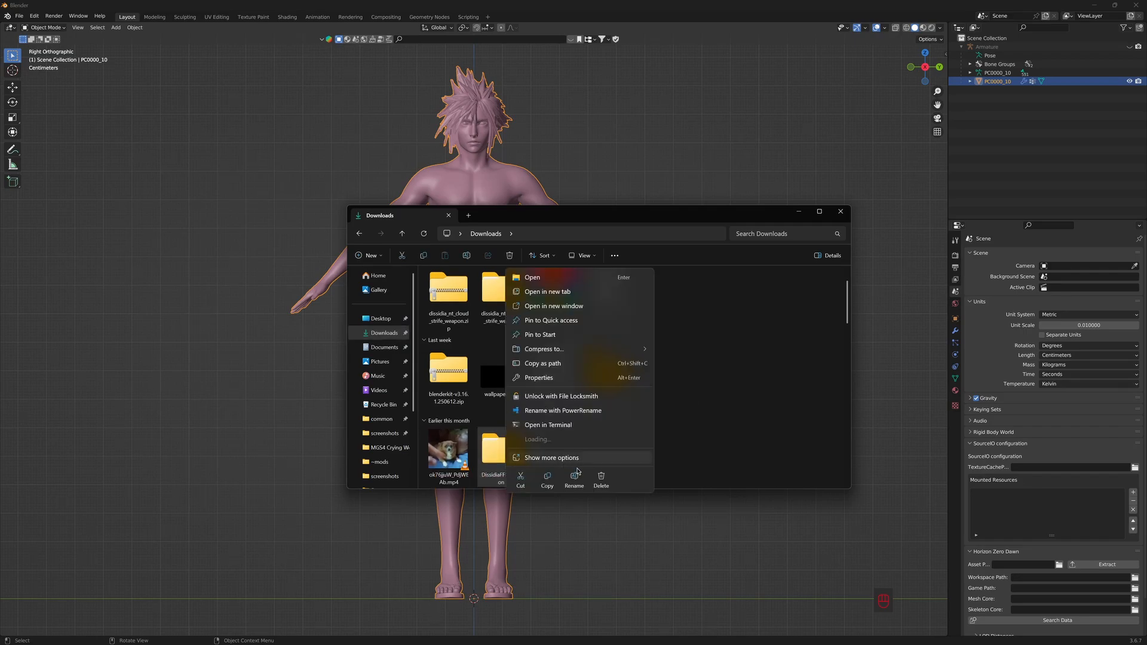
click(601, 478)
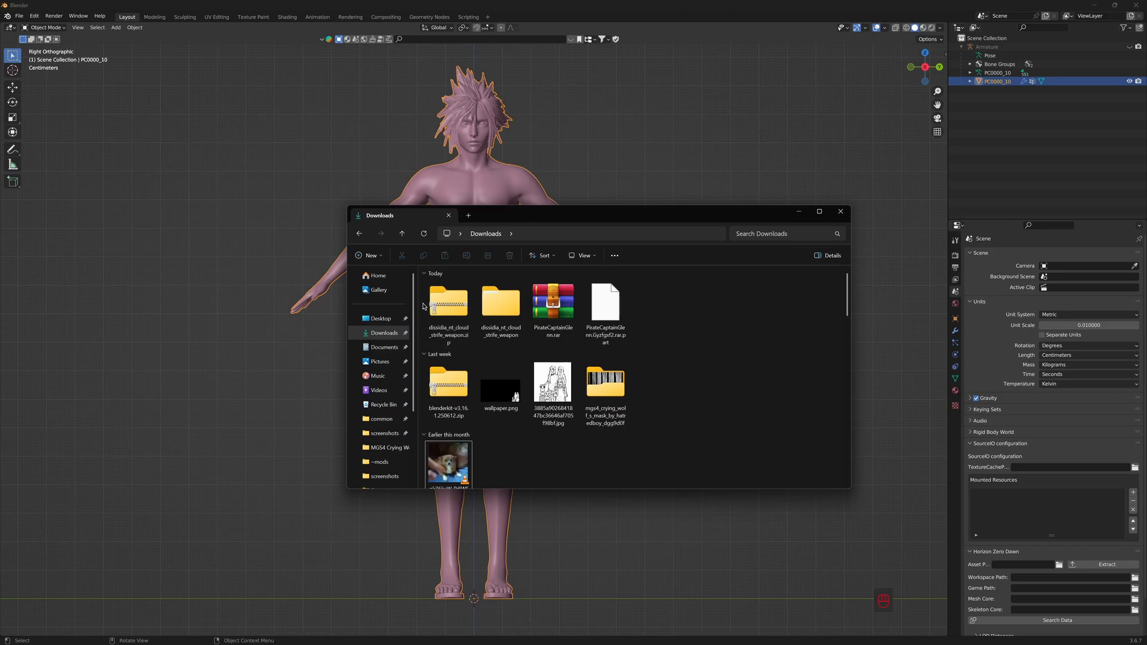
drag(423, 303, 479, 307)
click(501, 304)
click(510, 256)
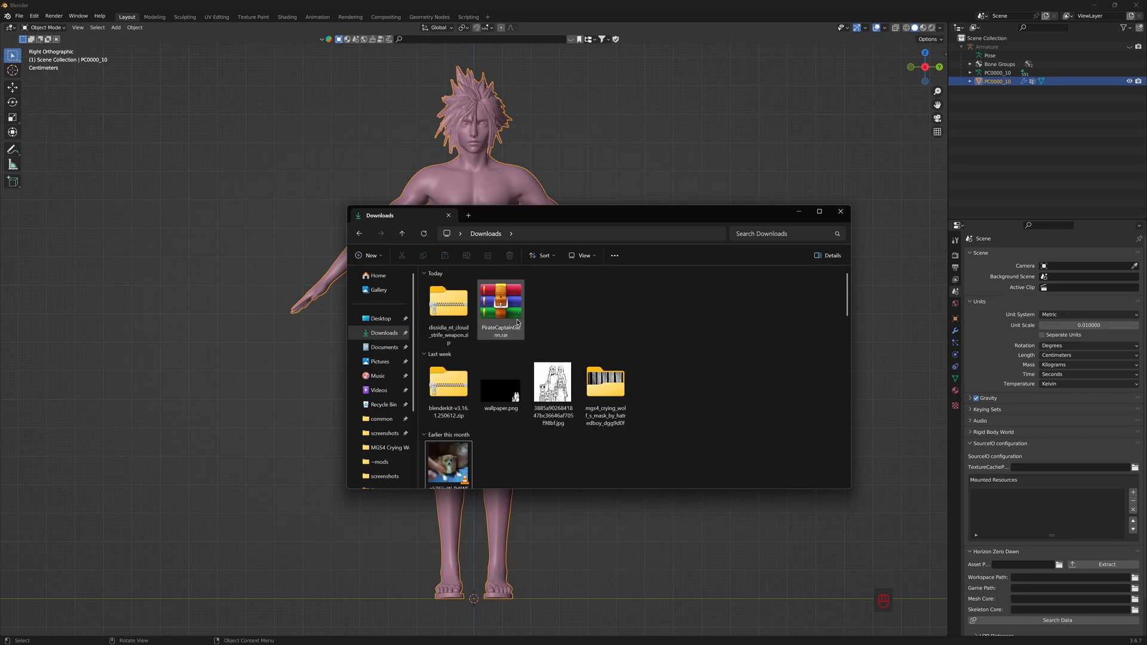
Step: Extract PirateCaptainGlenn.rar with WinRAR into a PirateCaptainGlenn folder in Downloads
right_click(507, 303)
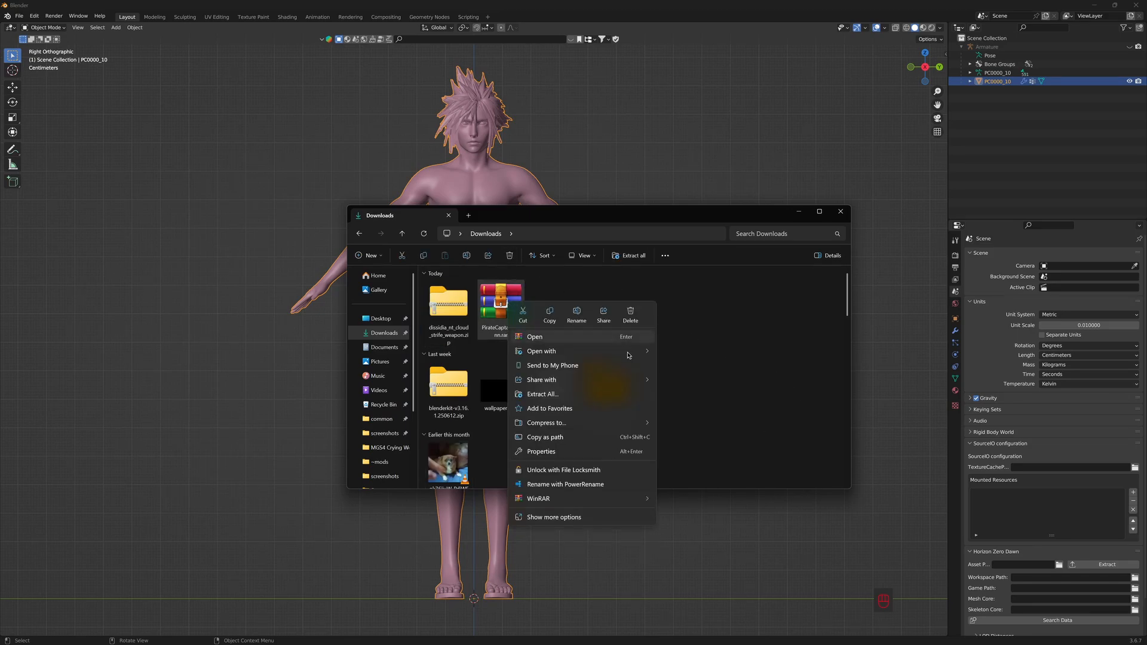
mouse_move(598, 498)
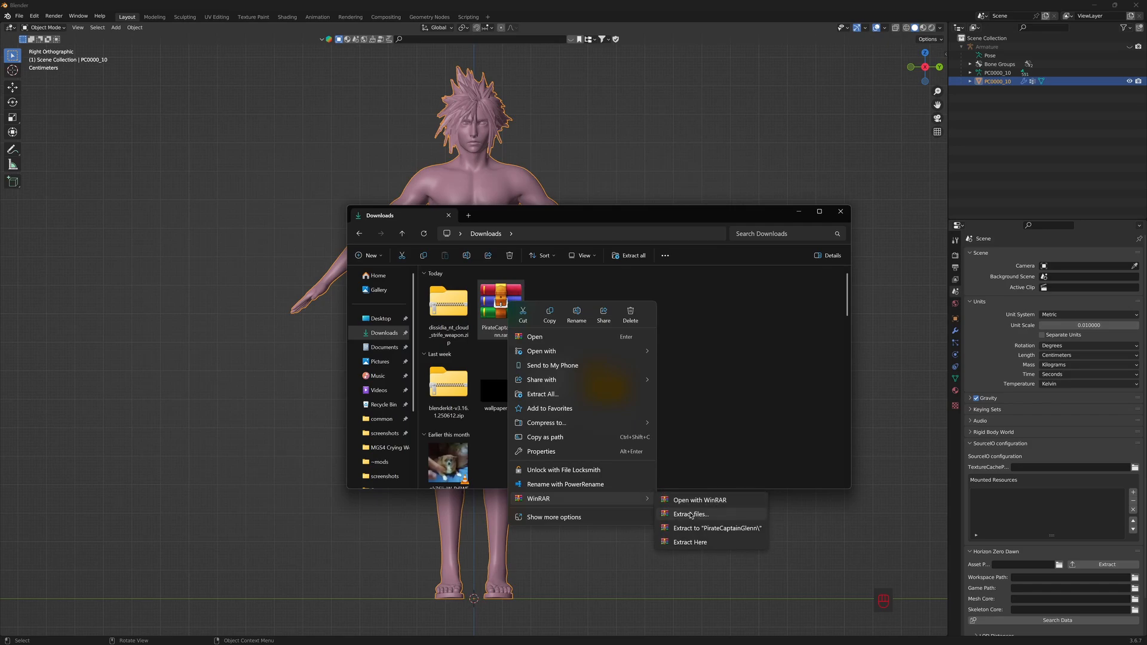
click(696, 512)
click(595, 415)
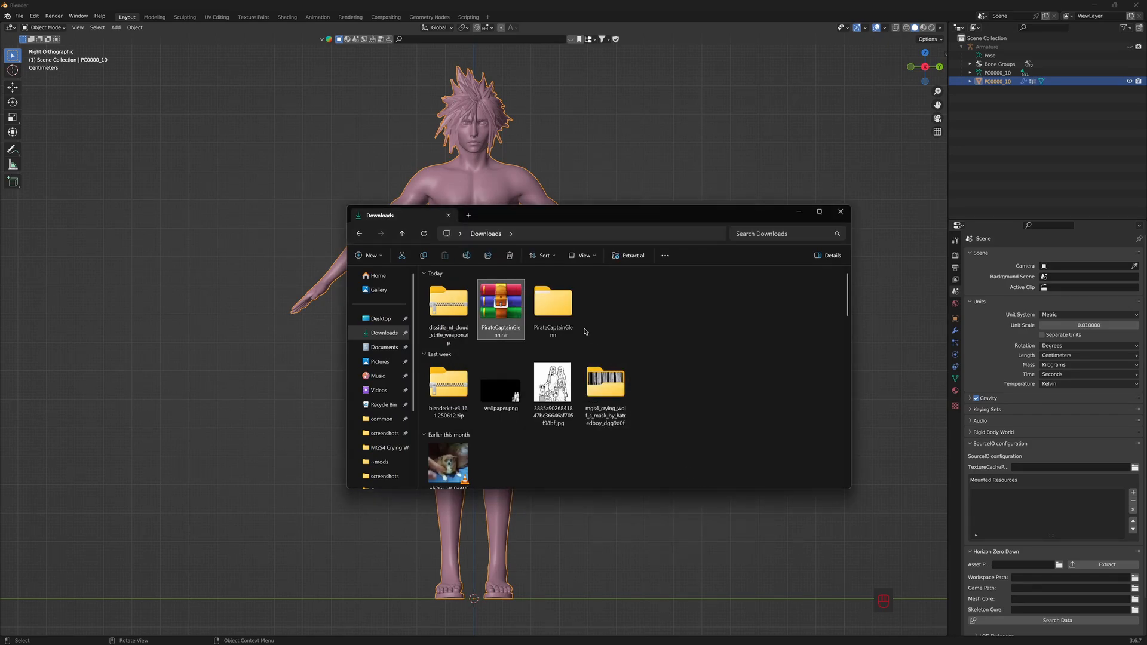
Step: Check the contents of the Model subfolder inside the extracted PirateCaptainGlenn folder and return to Blender
double_click(552, 305)
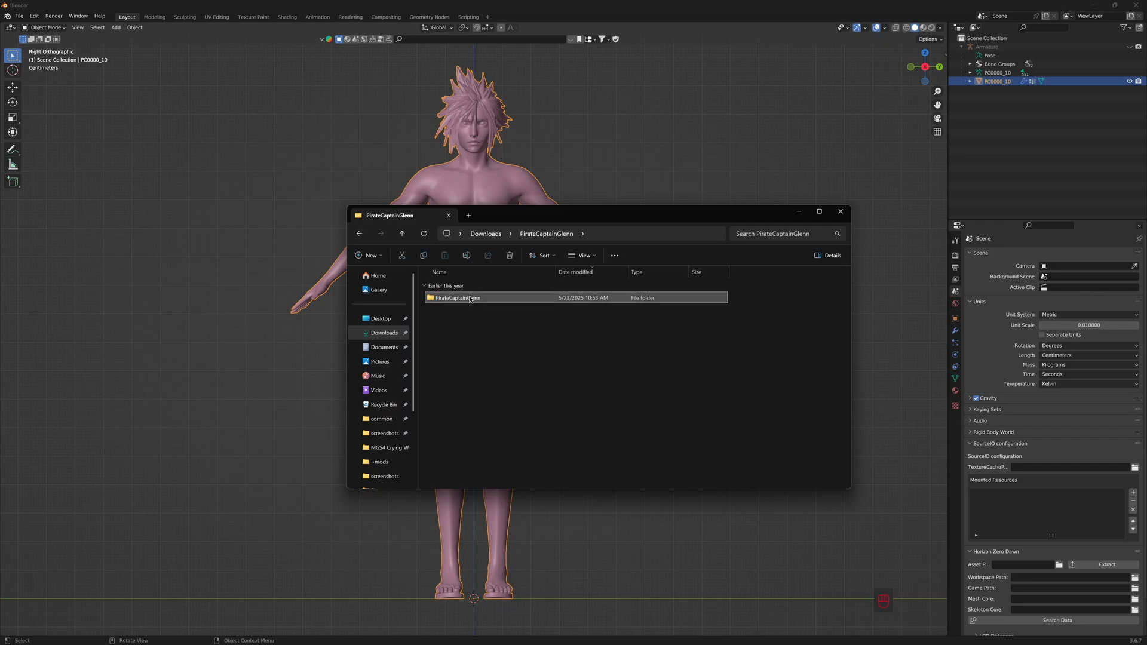
double_click(469, 302)
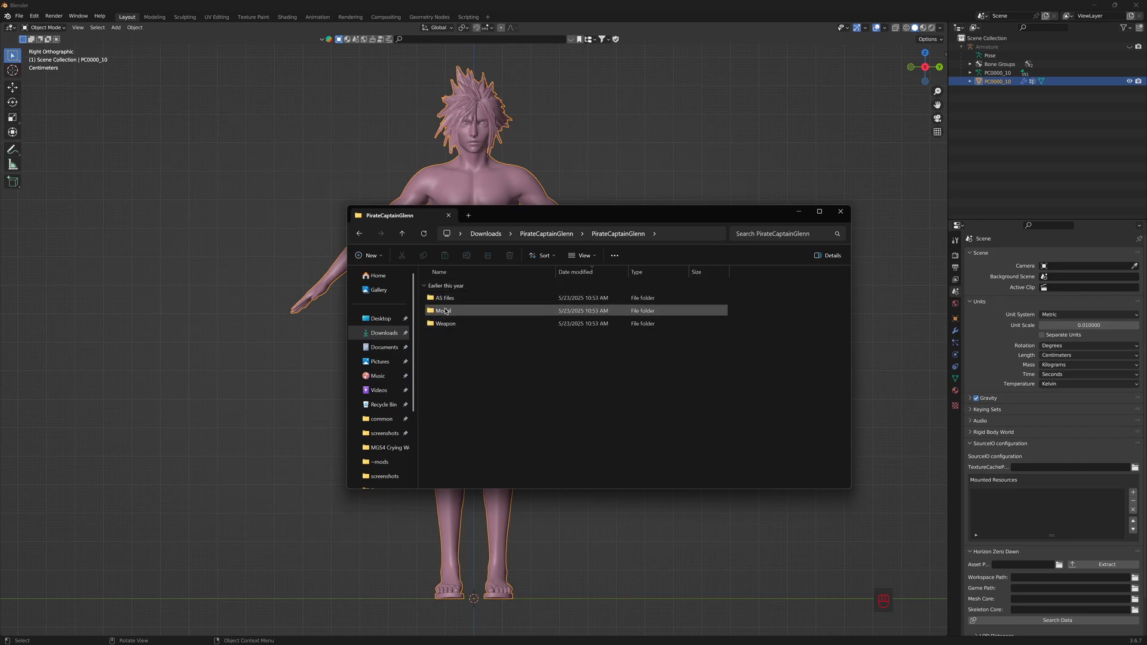
double_click(456, 312)
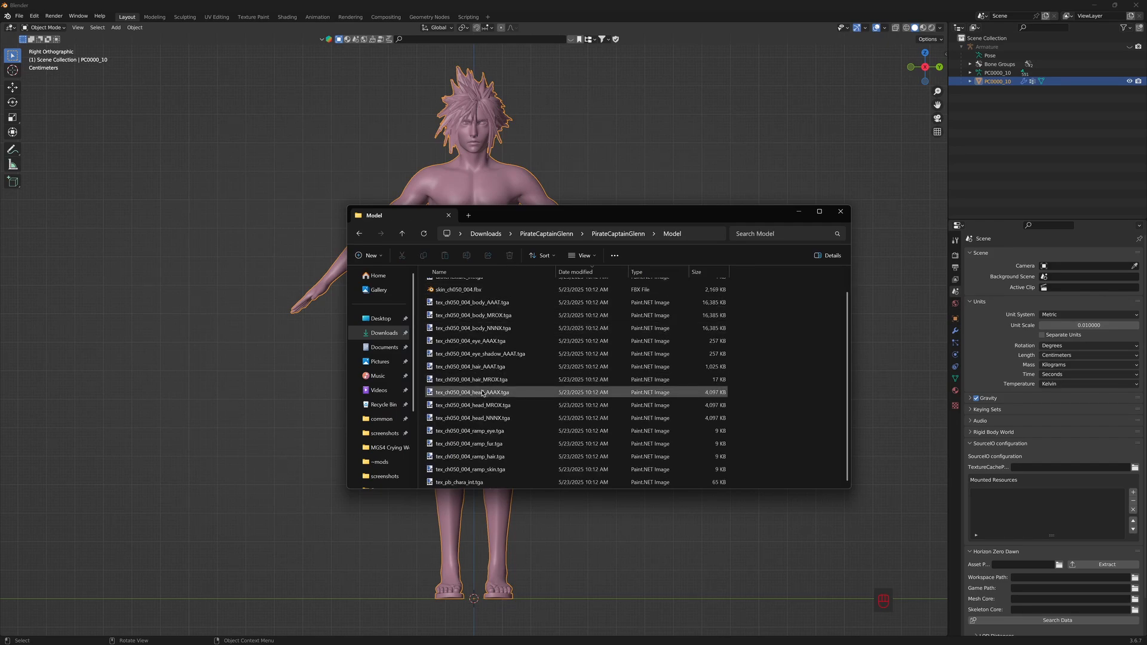
click(799, 212)
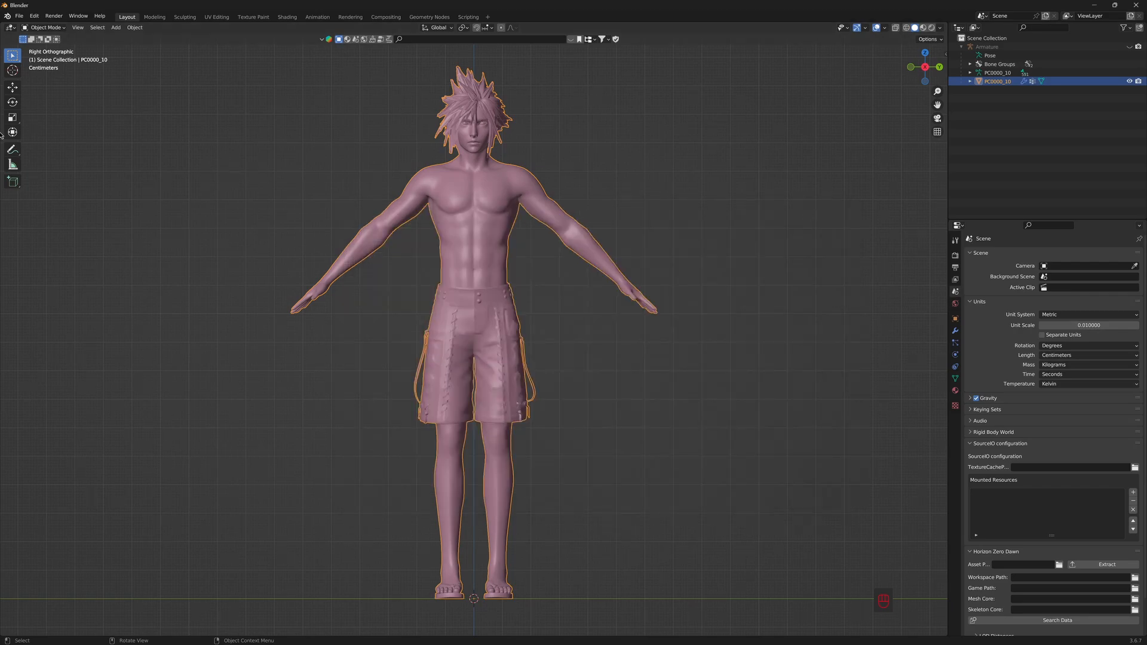
Step: Import the FBX model skin_ch050_004.fbx from the PirateCaptainGlenn Model folder in Downloads
click(19, 16)
mouse_move(40, 134)
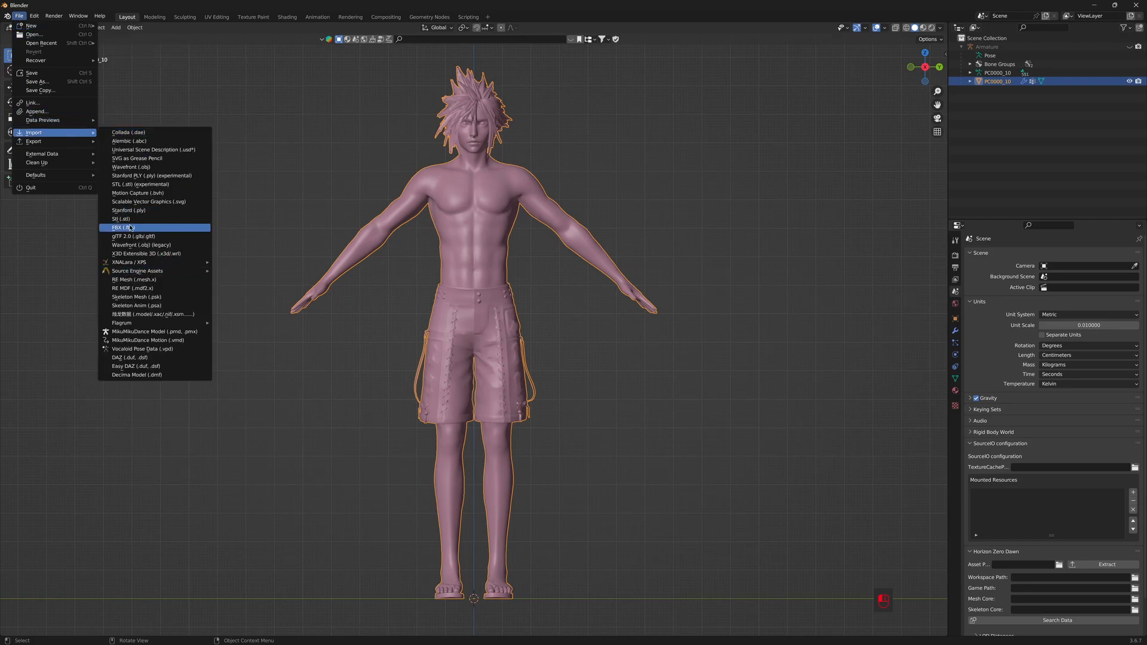
click(133, 228)
click(352, 314)
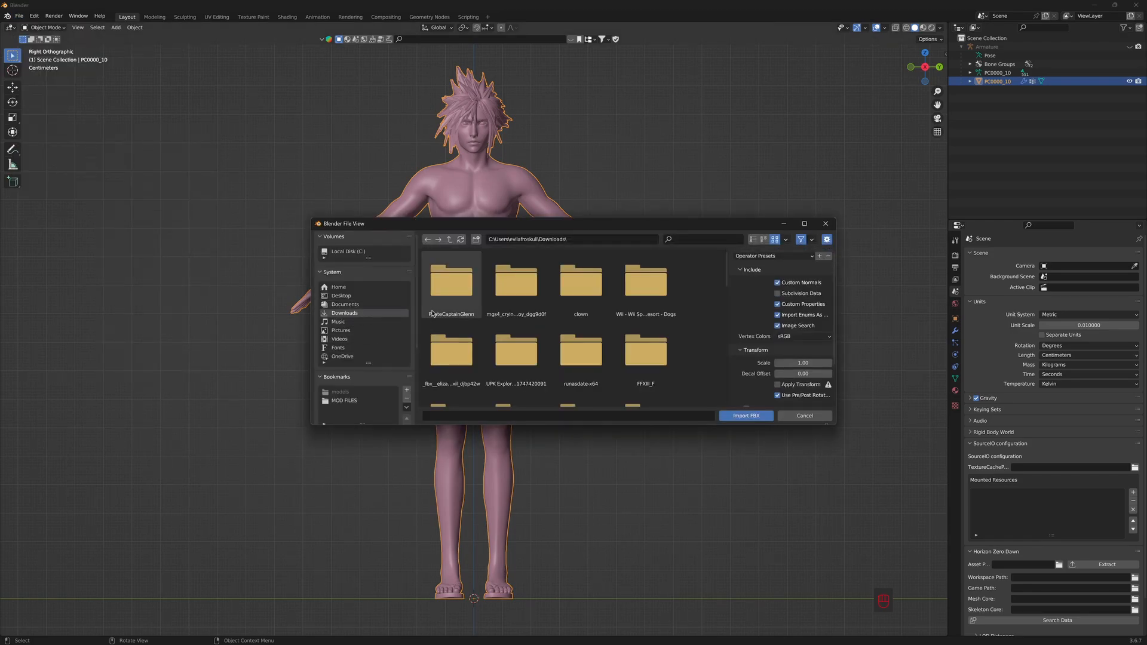
double_click(447, 288)
double_click(449, 284)
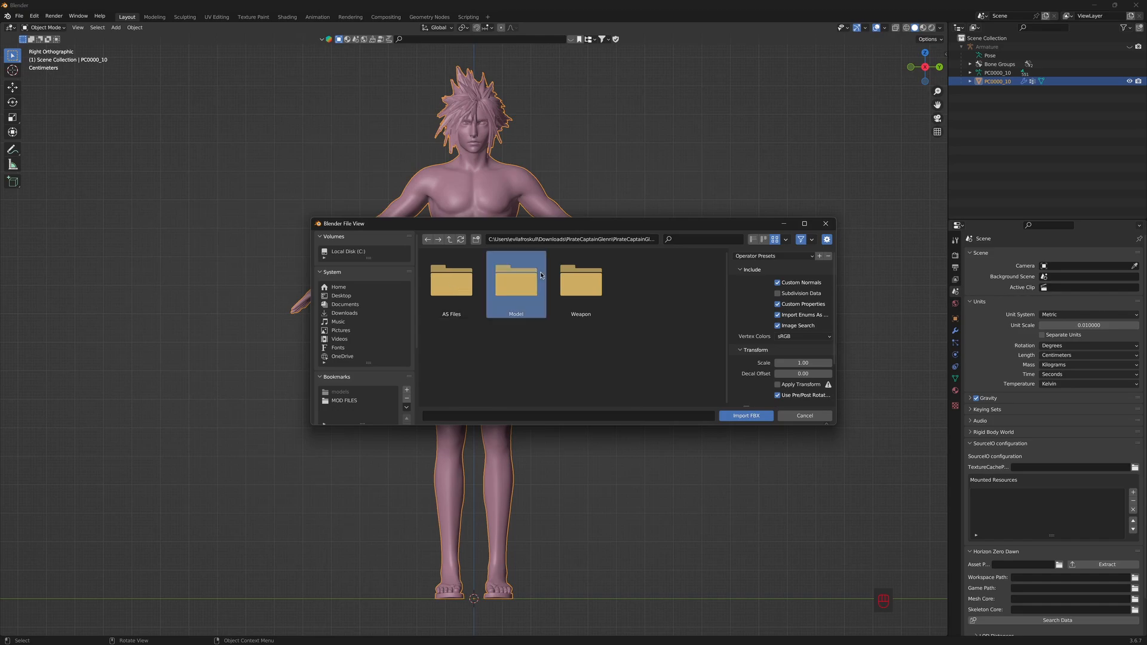
double_click(509, 286)
double_click(452, 282)
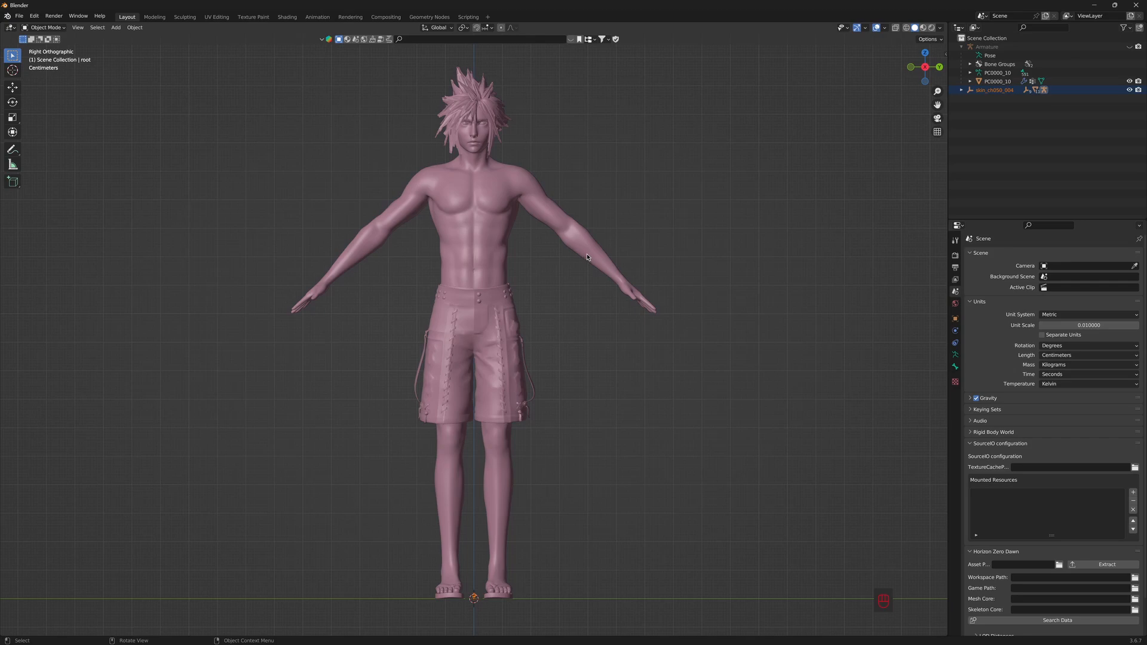
Step: Clear the parent of the root armature under bone_gp while keeping its transformation
click(962, 91)
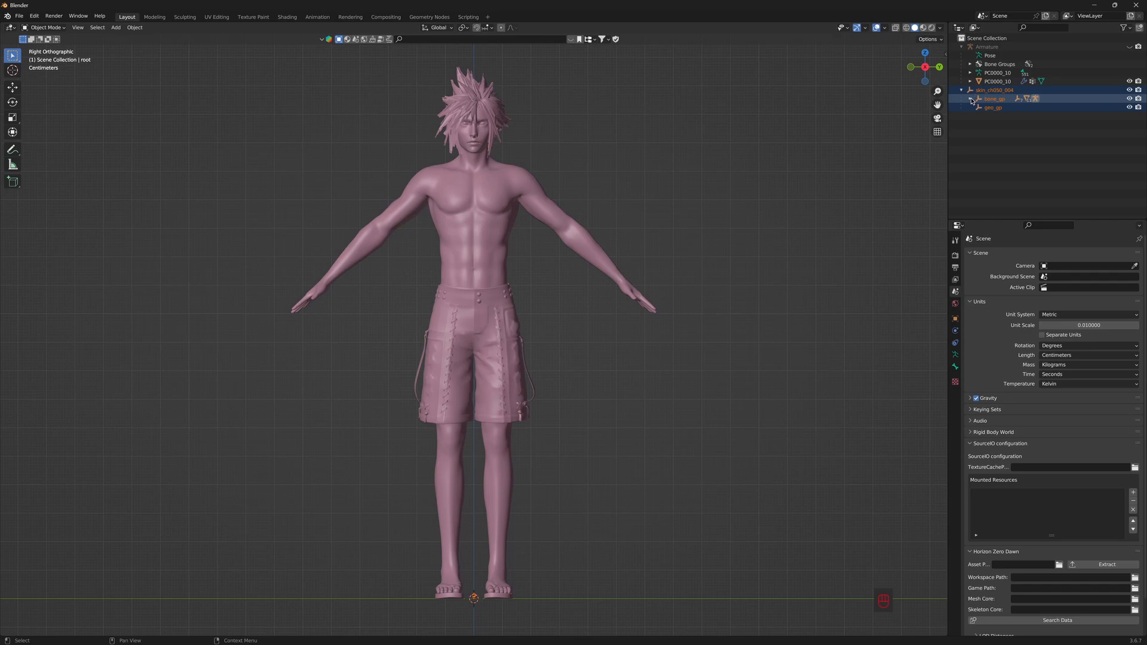
click(971, 99)
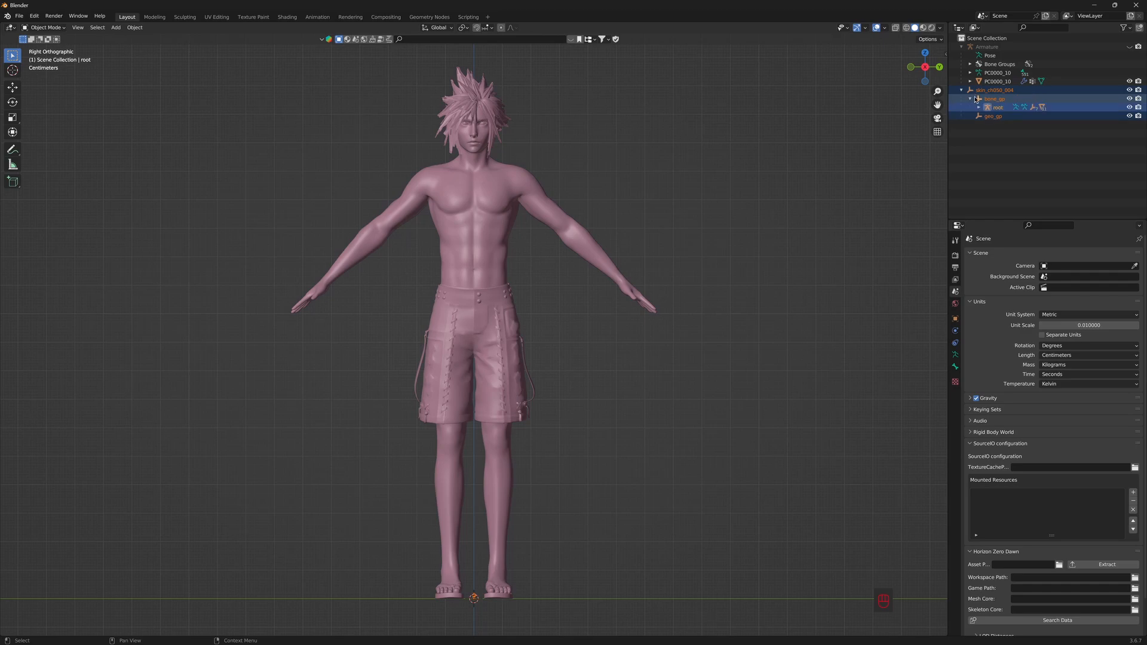
click(687, 257)
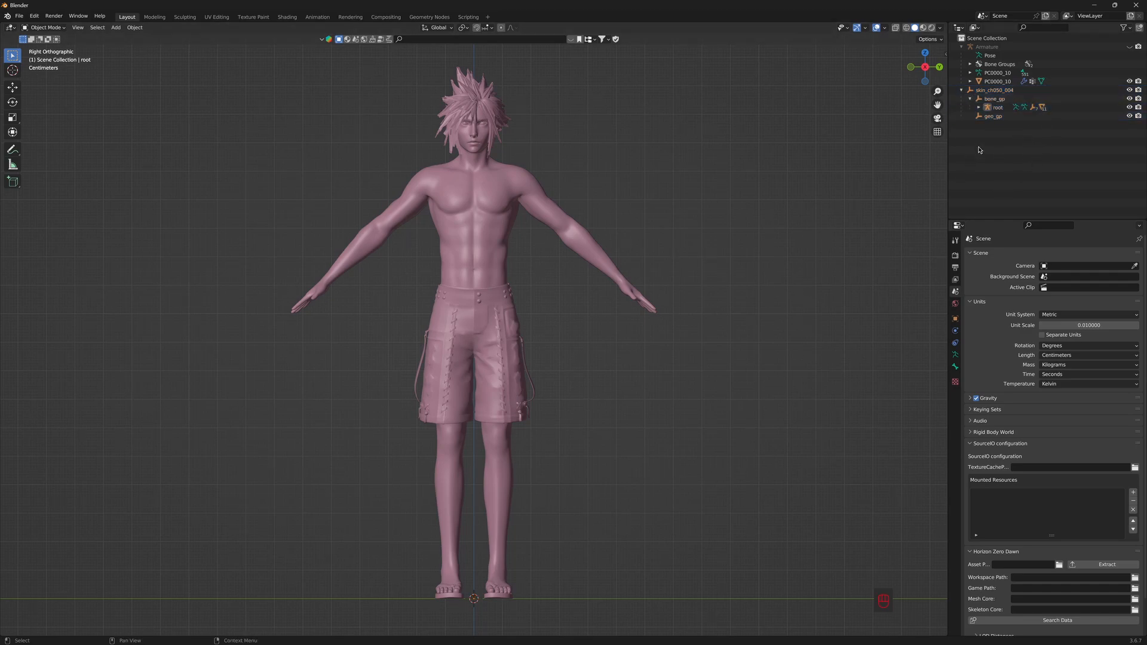
click(979, 108)
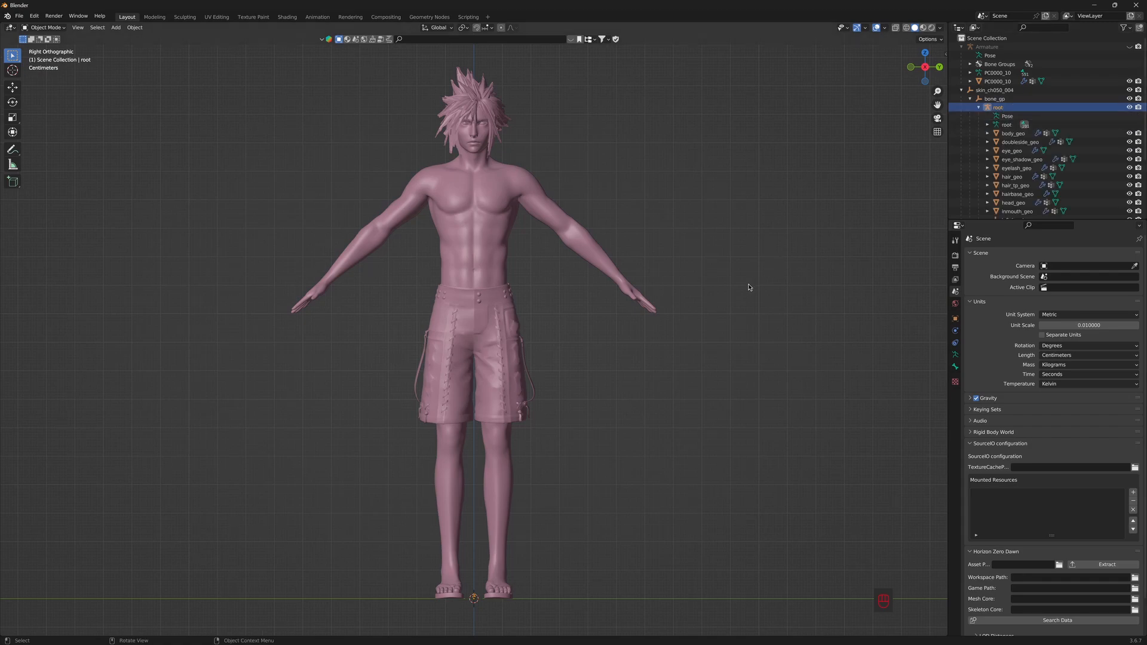
key(alt+p)
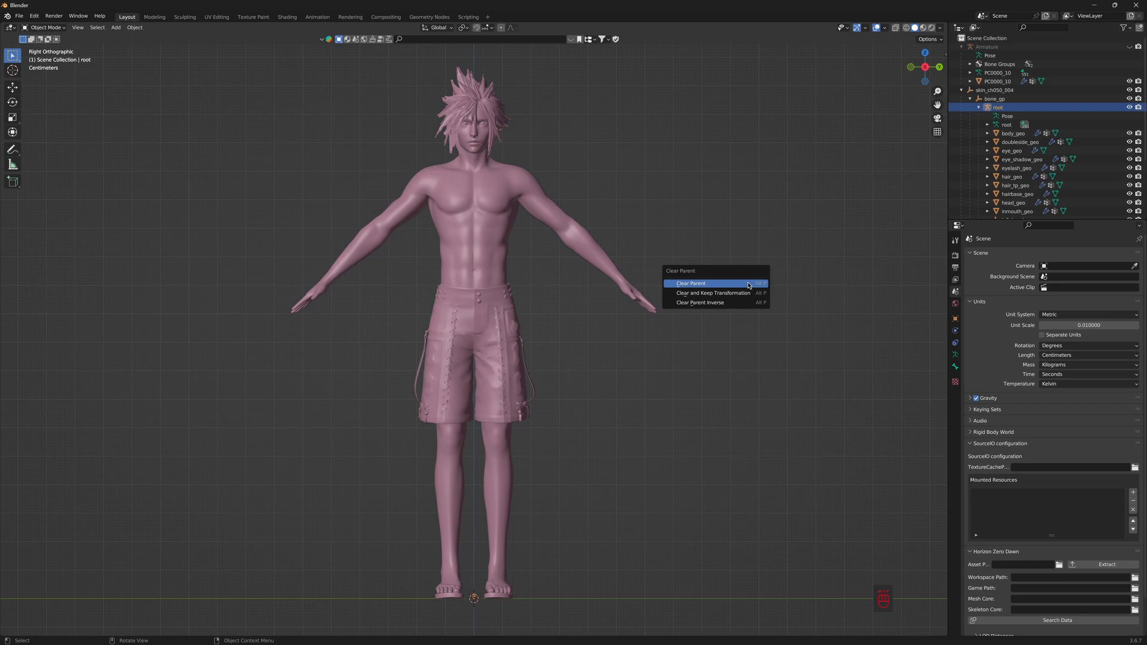
click(712, 293)
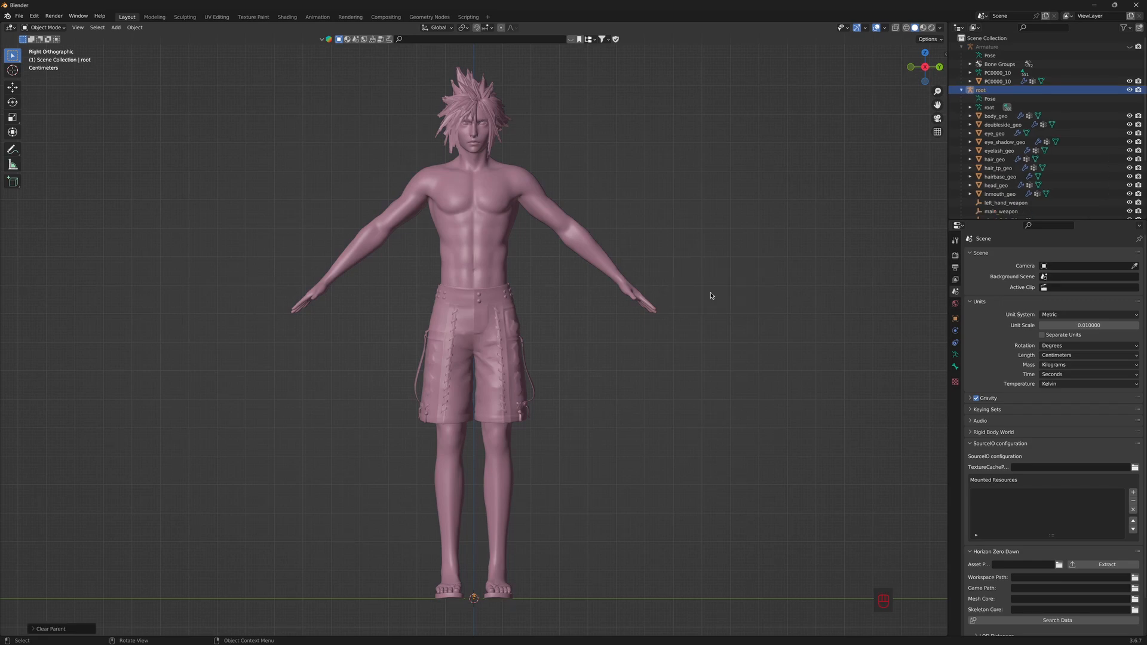
Step: Delete the sub_weapon, skin_ch050_004, bone_gp and geo_gp empties from the scene
scroll(996, 129, down, 5)
scroll(997, 119, up, 5)
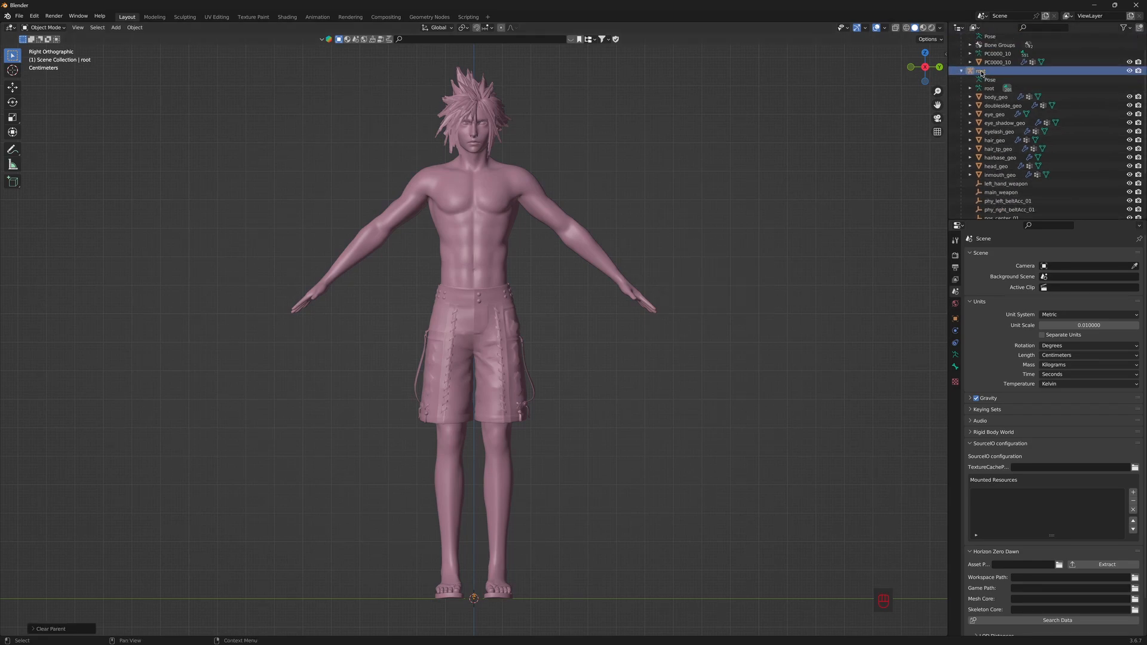
scroll(999, 77, down, 5)
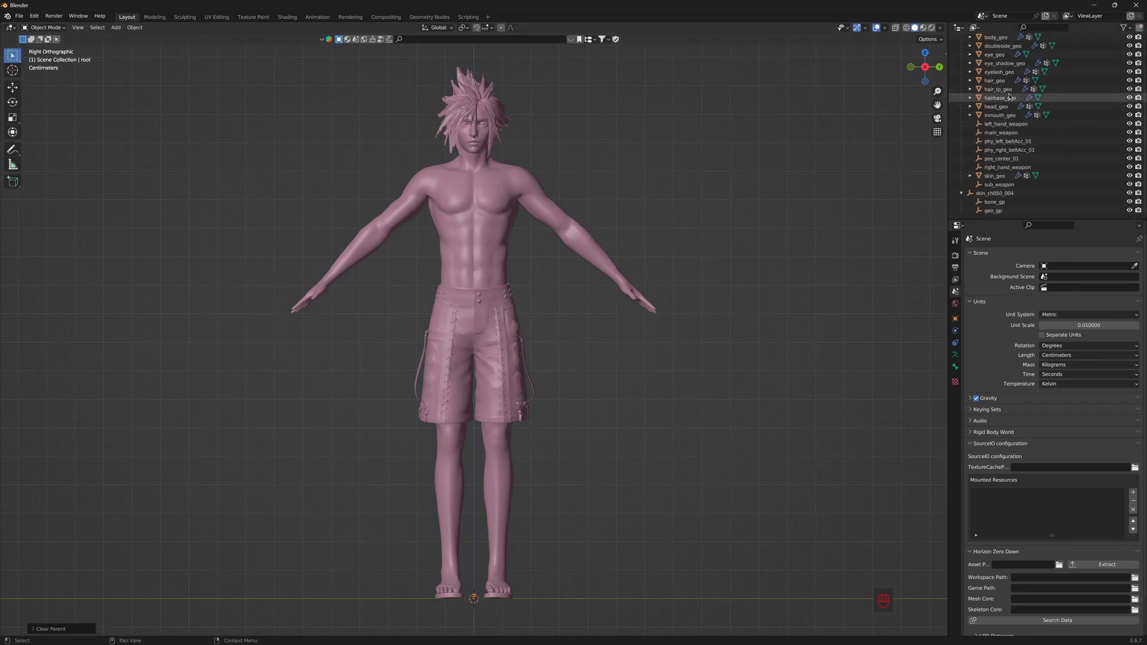
click(997, 185)
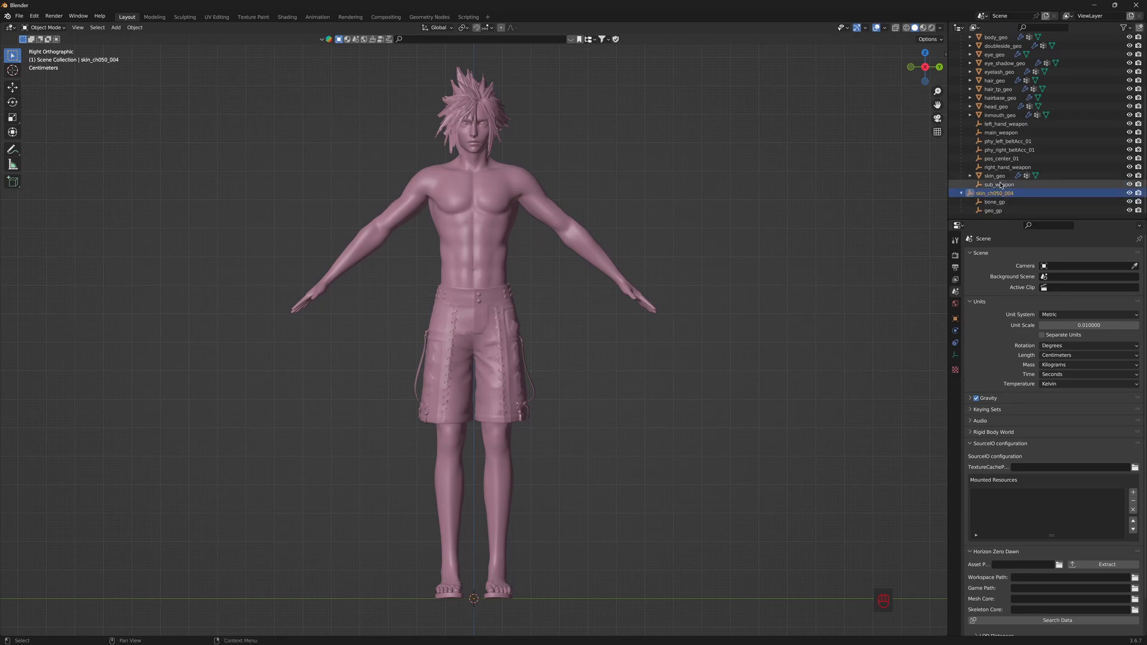
ctrl+click(1003, 210)
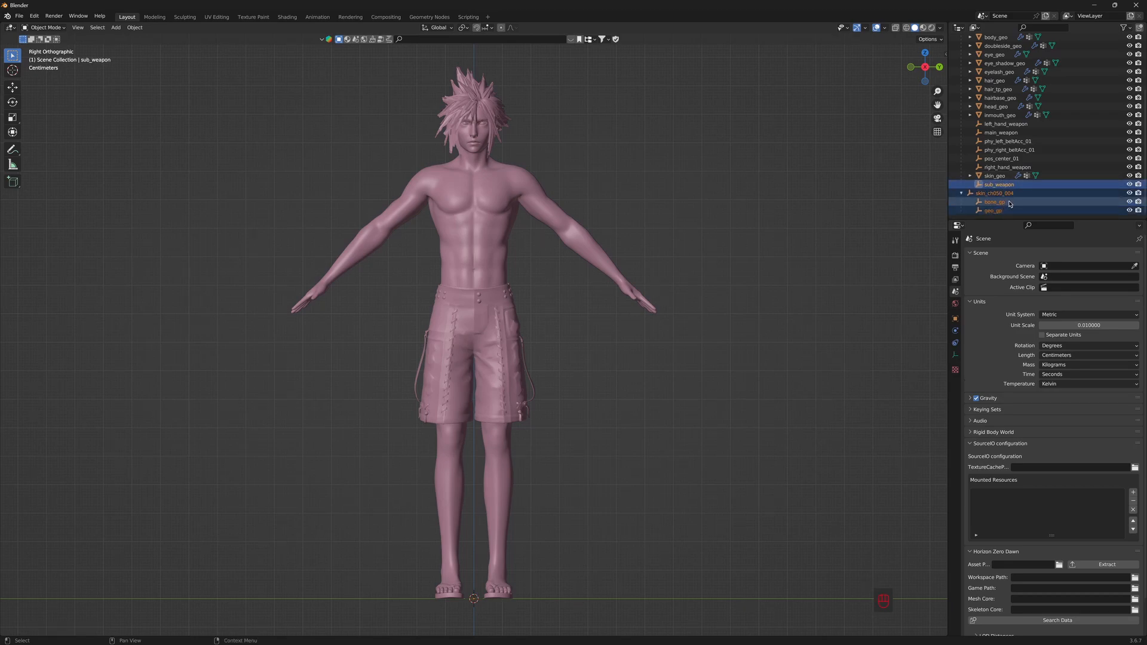
key(Delete)
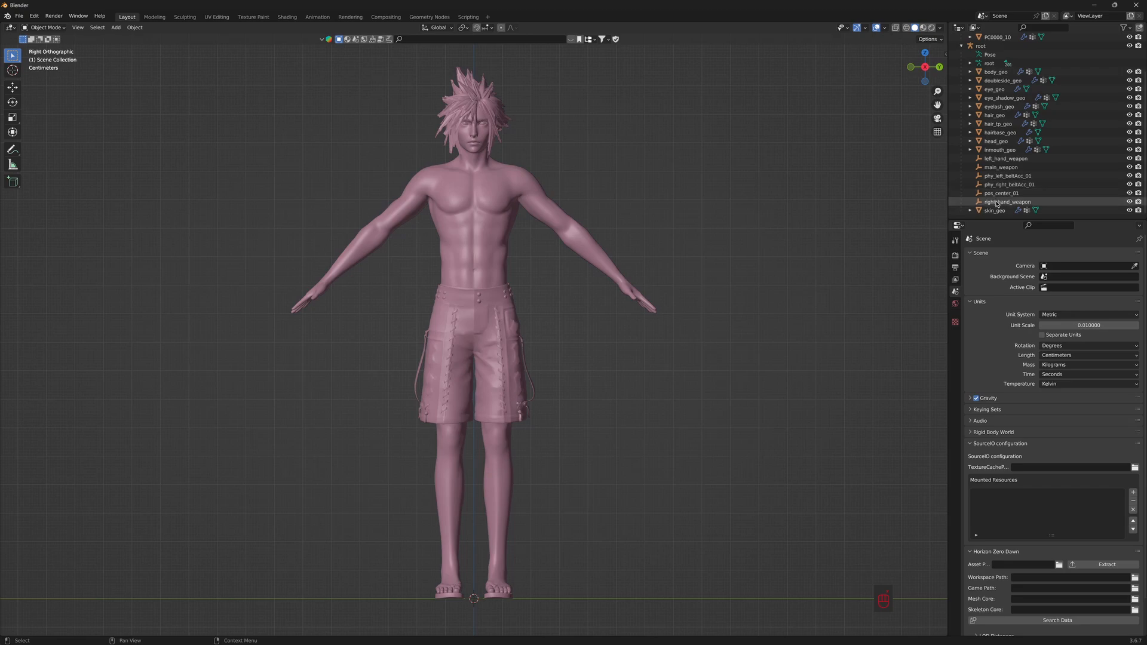
Step: Delete the remaining empties under root, from left_hand_weapon to right_hand_weapon, keeping only the meshes
click(1000, 202)
drag(1001, 160, 1004, 192)
key(Delete)
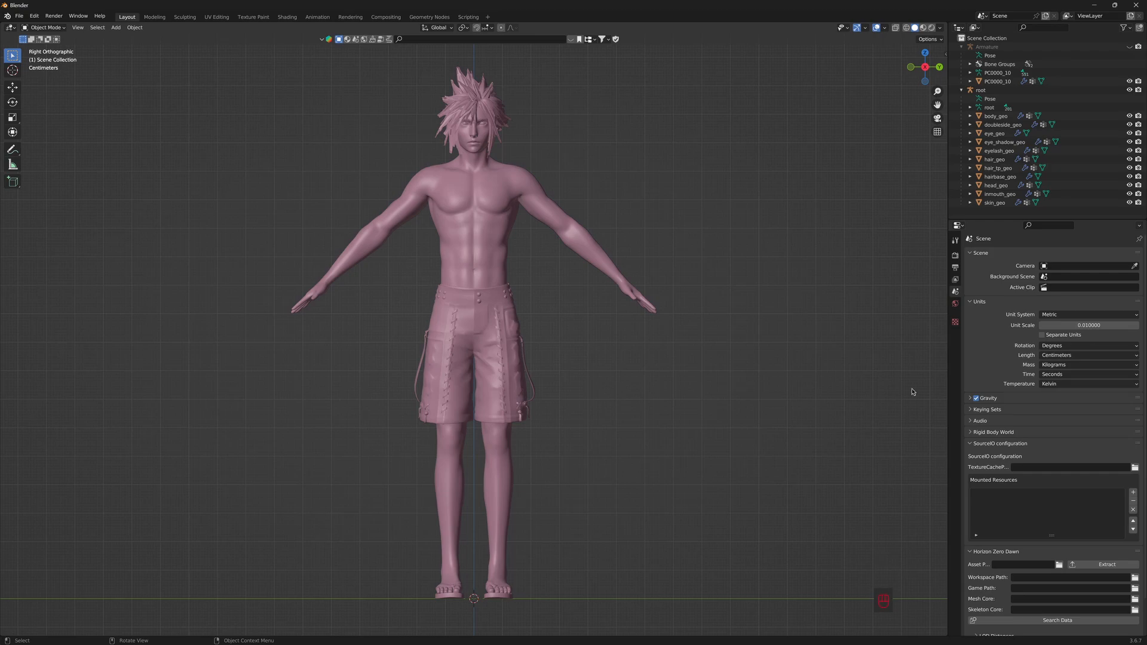
Step: Set the root armature's scale to 100 on the X, Y and Z axes
click(978, 91)
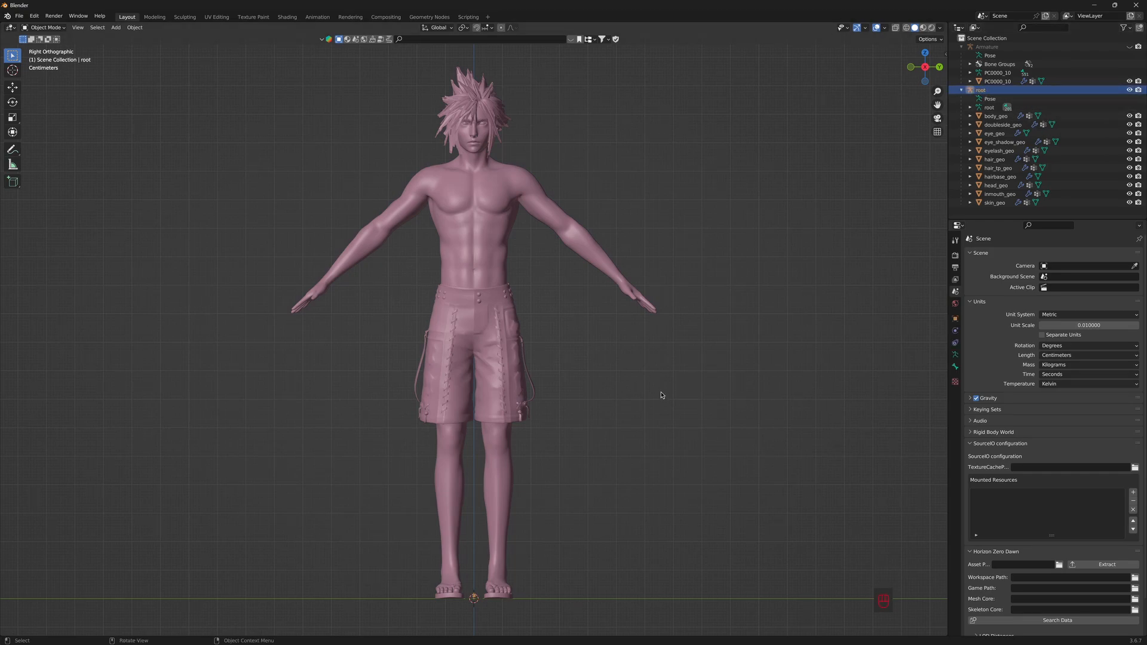
key(n)
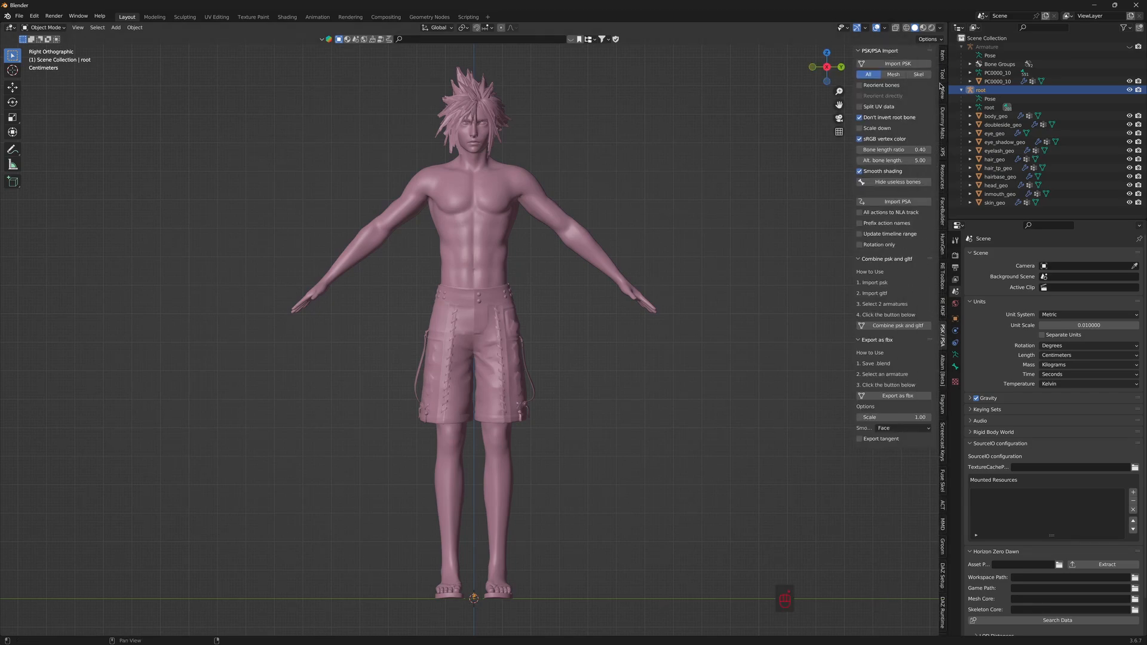
click(944, 56)
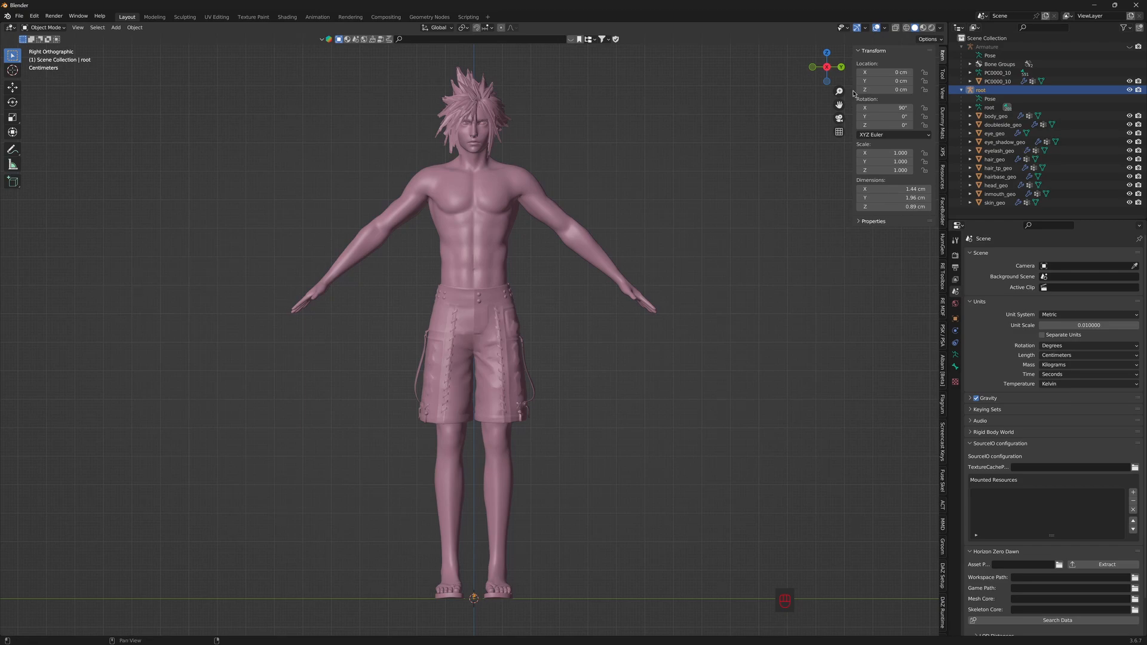
click(881, 152)
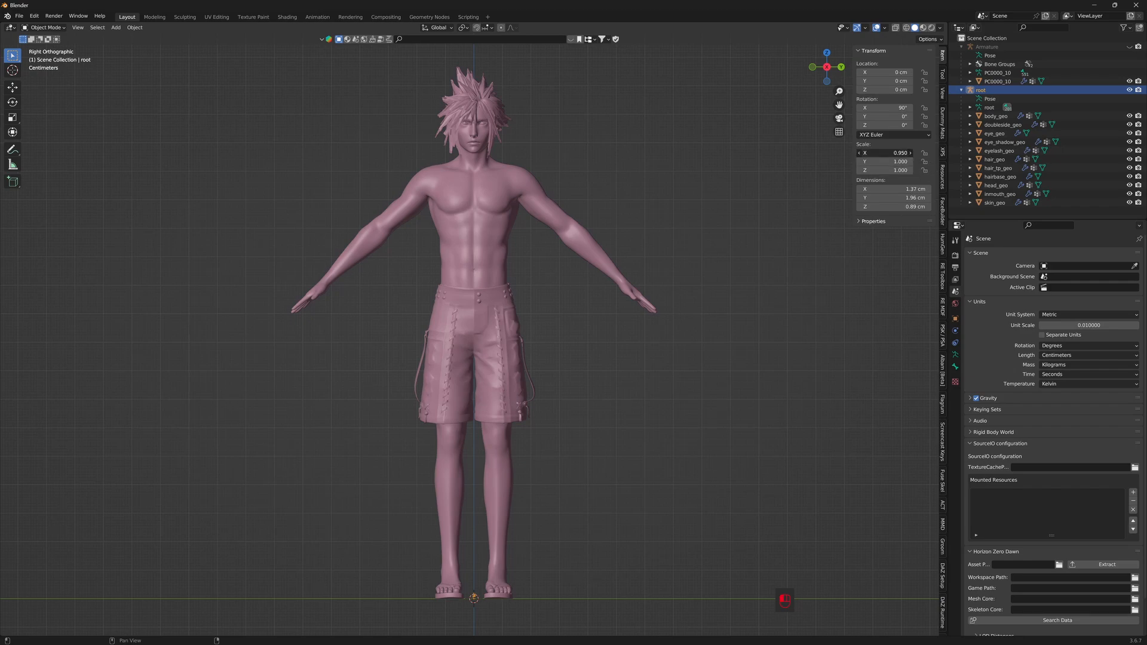
mouse_move(881, 153)
mouse_down()
mouse_move(897, 152)
mouse_move(892, 170)
mouse_up()
text(100)
key(Return)
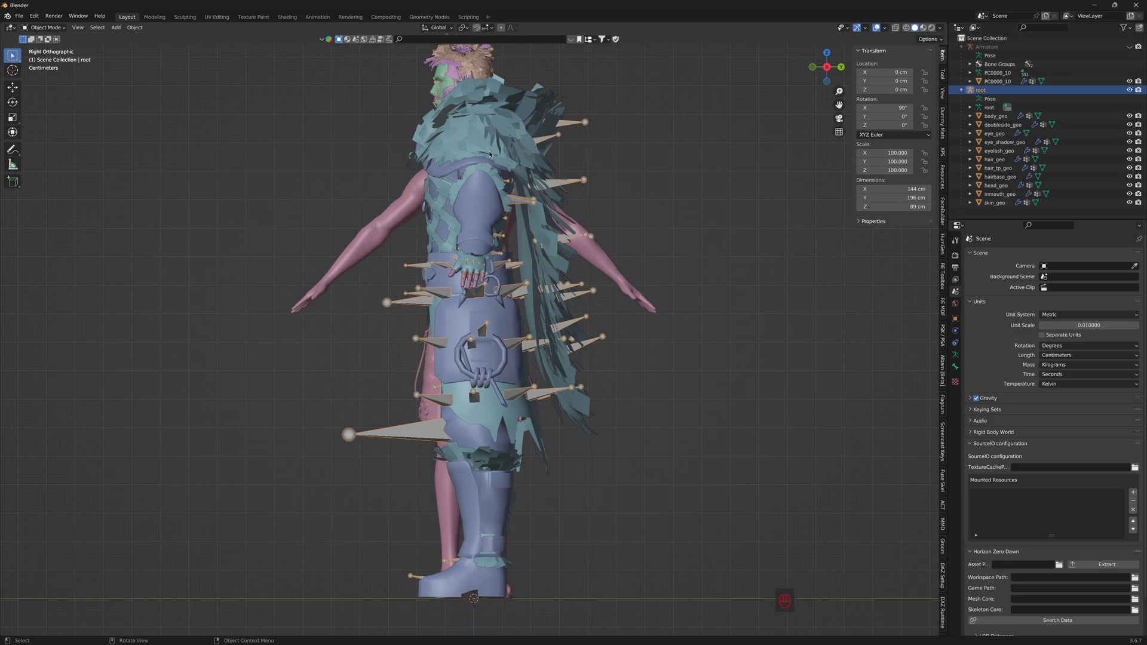
Step: Set the root armature's Z rotation to 90° so it faces the same way as PC0000_10
click(882, 125)
text(9)
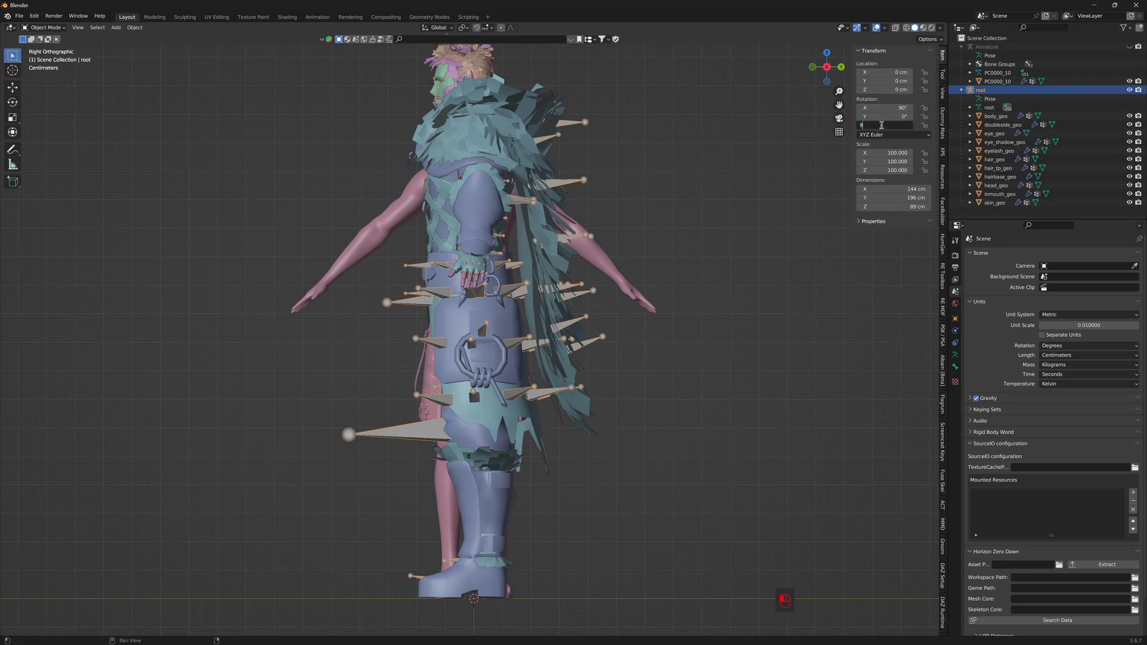
key(Return)
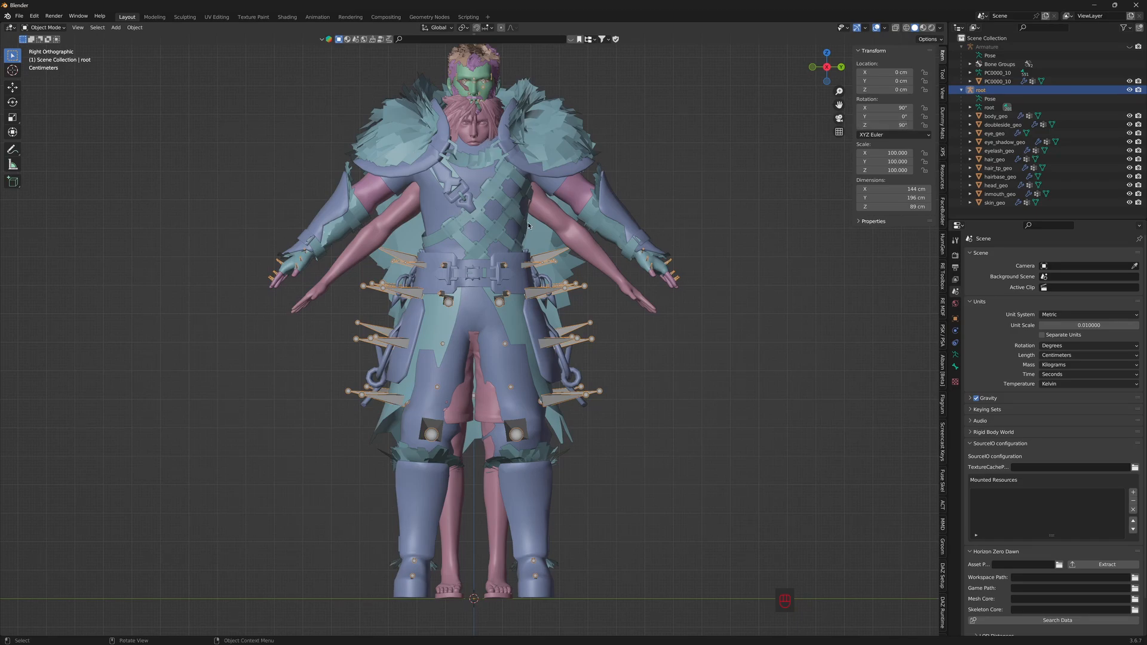
Step: Examine how the Glenn model's height and proportions compare with the PC0000_10 body
scroll(530, 234, up, 3)
scroll(520, 221, down, 4)
scroll(503, 202, up, 2)
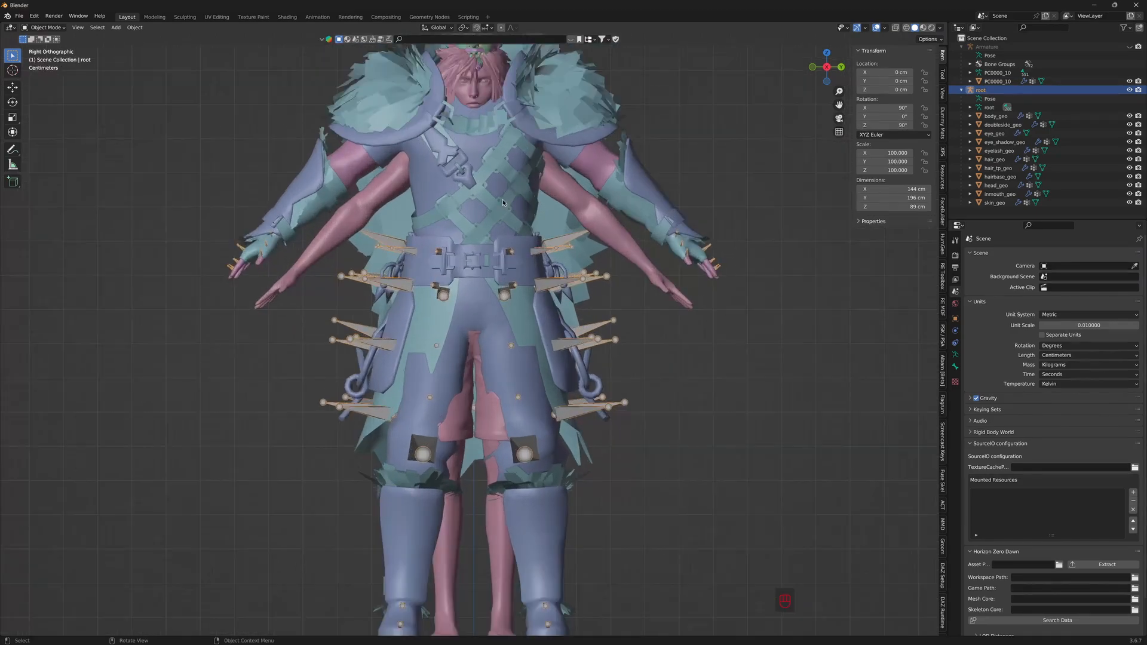
scroll(487, 157, down, 1)
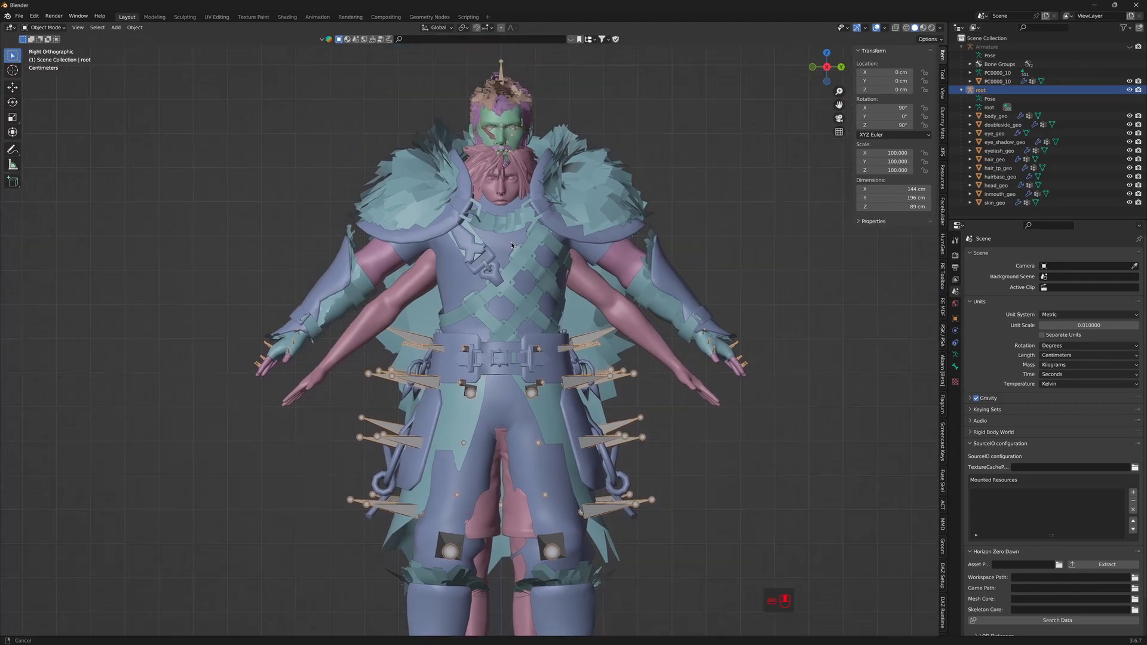
scroll(571, 250, up, 4)
scroll(575, 252, down, 1)
shift+middle_drag(575, 252, 528, 259)
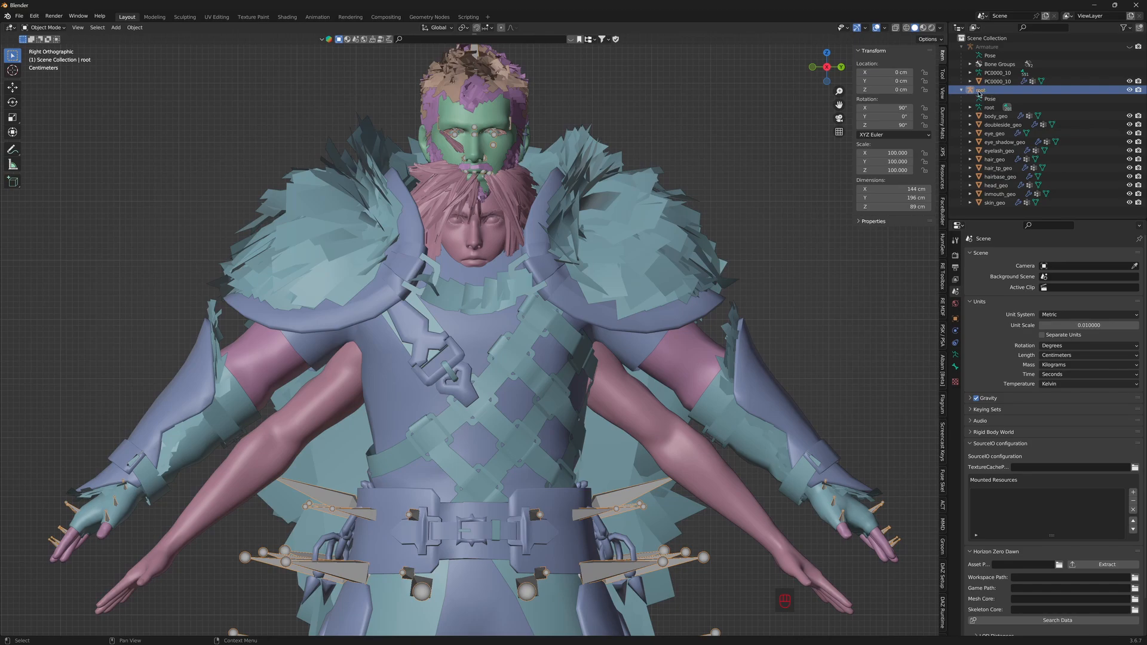
scroll(648, 297, down, 5)
shift+middle_drag(643, 306, 662, 203)
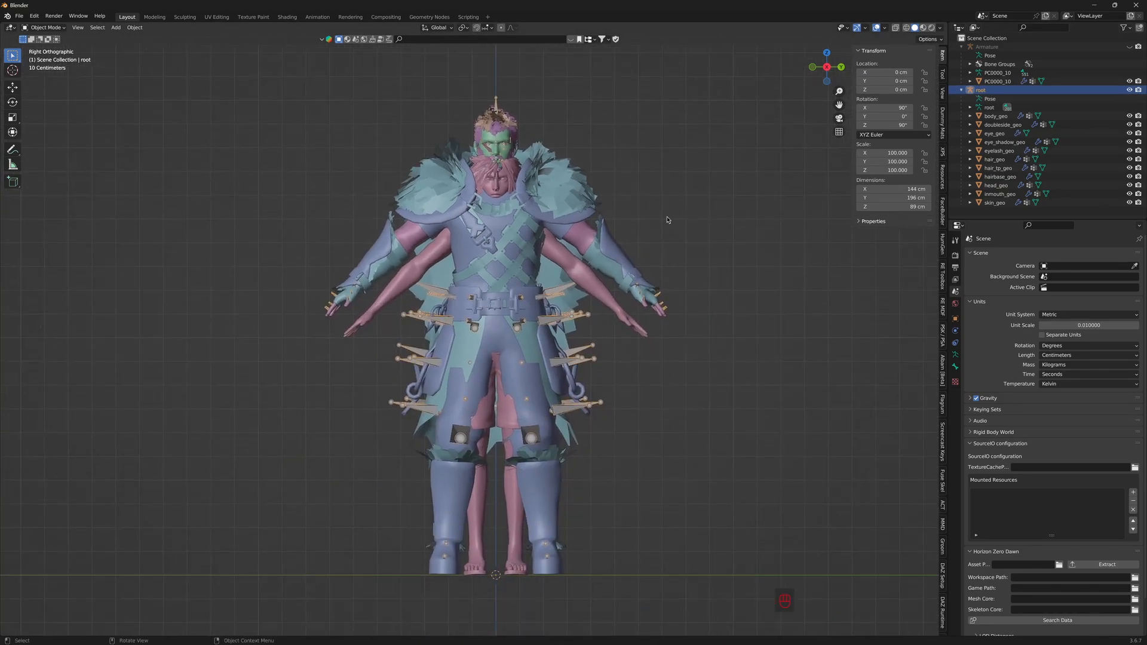
Step: Scale the root armature down uniformly to about 92.47 and check its fit against the PC0000_10 body
key(s)
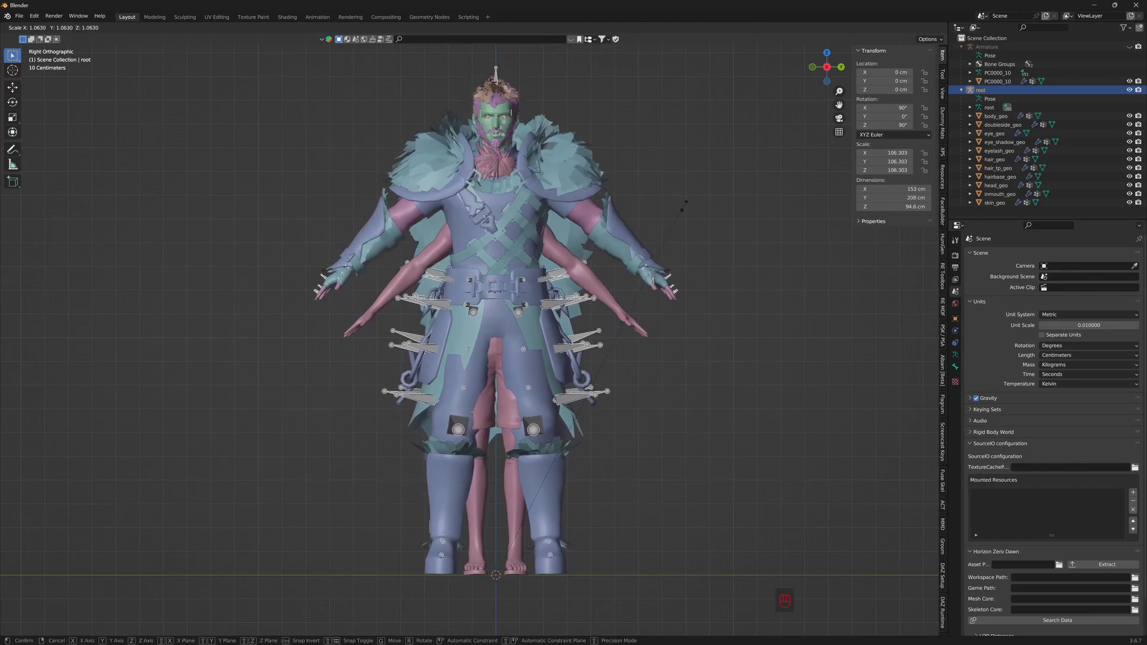
click(672, 261)
scroll(601, 238, up, 5)
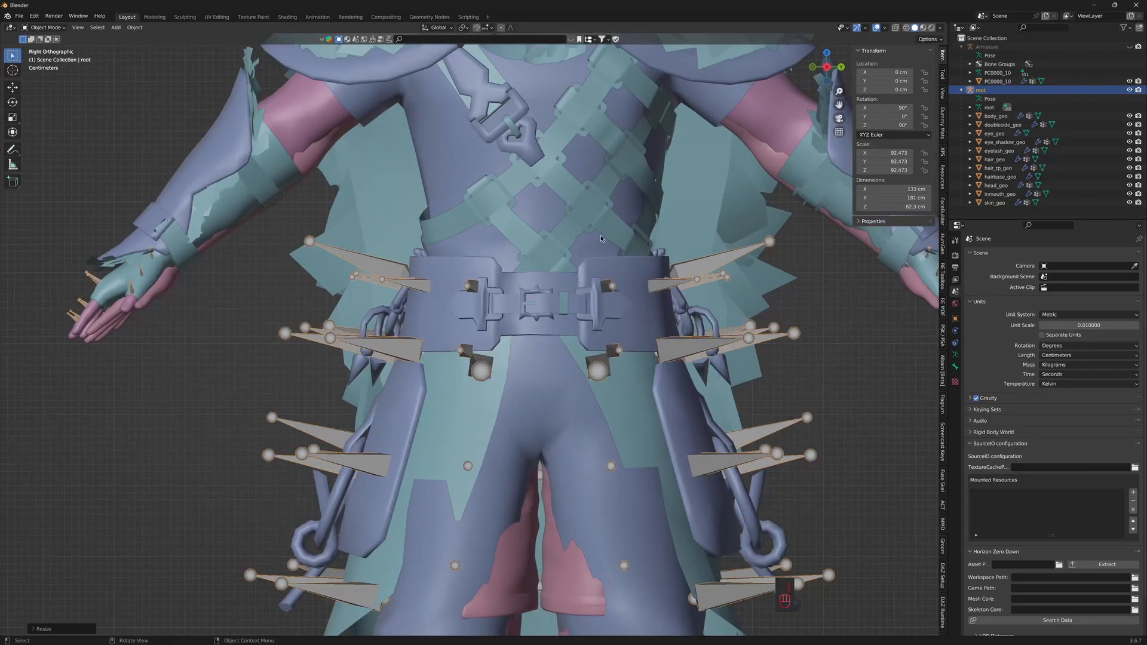
middle_drag(554, 147, 545, 368)
key(Caps_Lock)
key(KP_3)
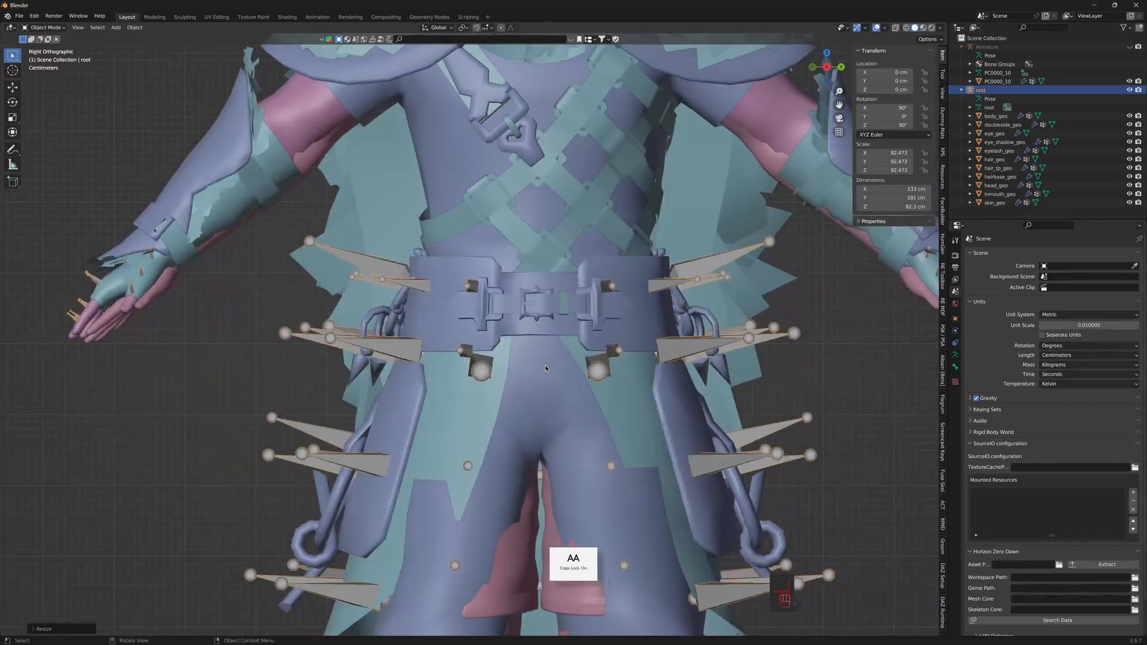
scroll(560, 180, down, 4)
scroll(579, 198, up, 4)
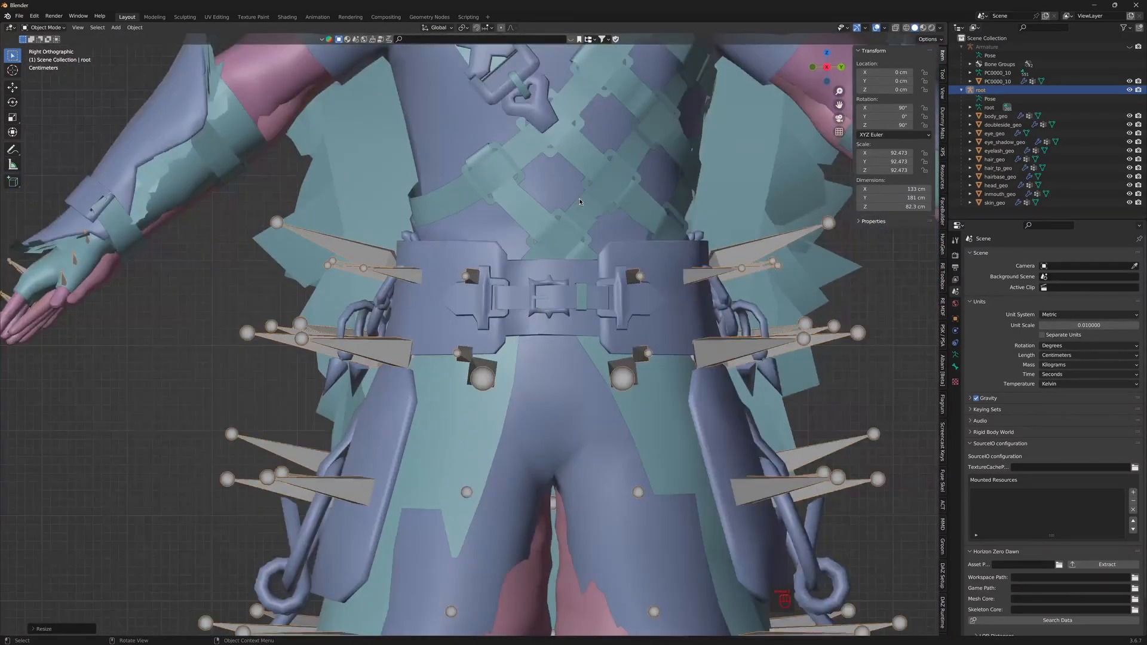
Step: Scale the root armature down uniformly to about 91.579, matching Glenn's face to the PC0000_10 face
scroll(579, 202, down, 2)
scroll(586, 204, up, 2)
scroll(596, 208, down, 1)
scroll(596, 208, down, 2)
shift+middle_drag(597, 209, 597, 357)
mouse_move(561, 196)
shift+middle_down()
mouse_move(555, 309)
mouse_move(392, 200)
mouse_move(578, 96)
mouse_move(627, 150)
mouse_move(545, 194)
shift+middle_up()
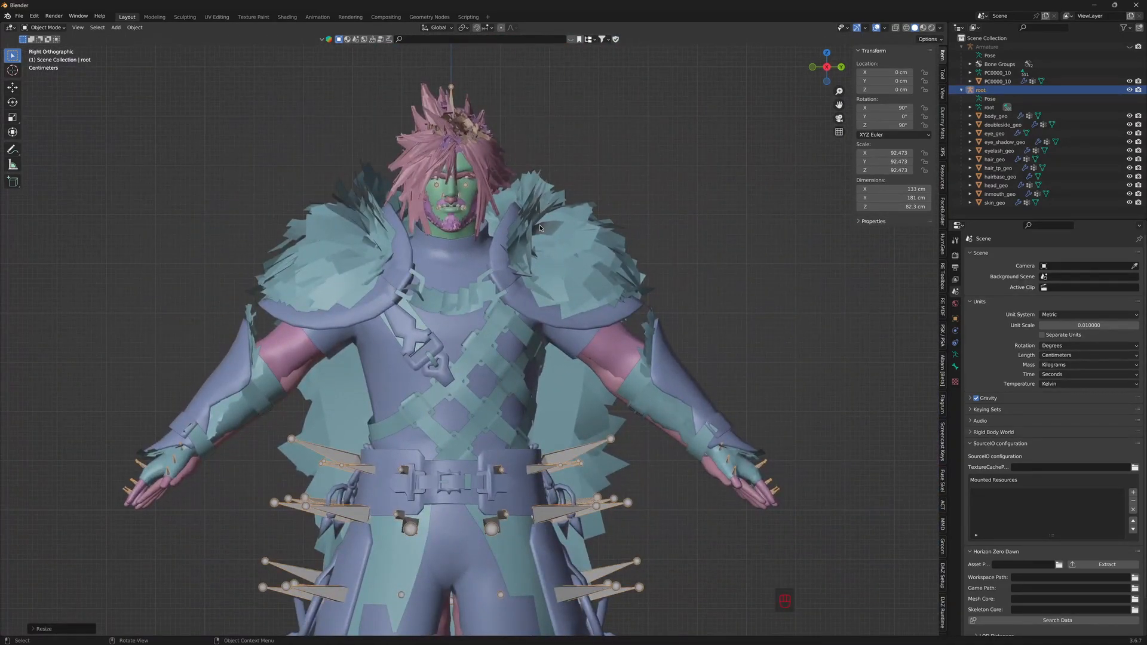
ctrl+middle_drag(550, 237, 597, 214)
scroll(597, 244, down, 4)
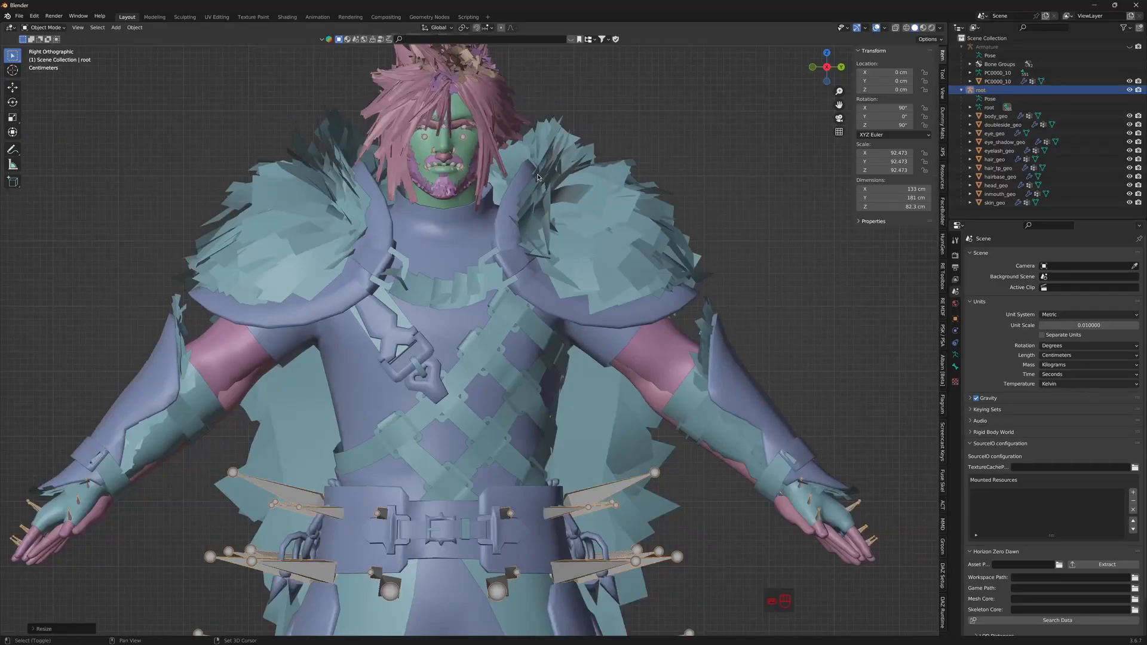
shift+middle_drag(538, 175, 579, 292)
scroll(580, 294, up, 3)
scroll(580, 294, up, 4)
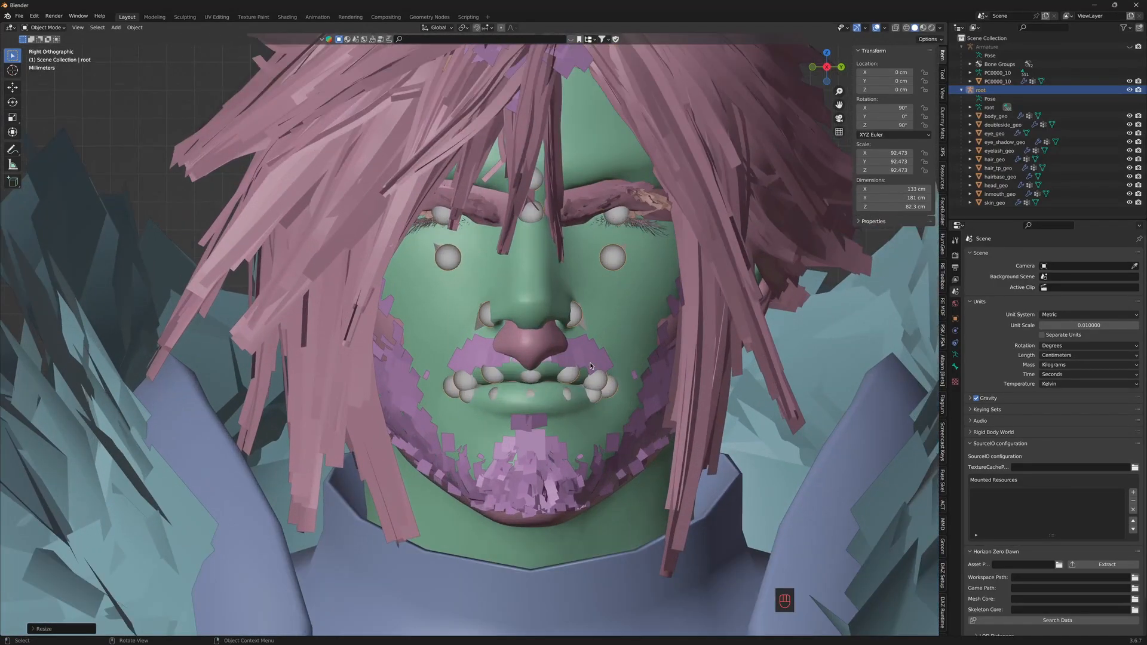
shift+middle_drag(590, 365, 562, 306)
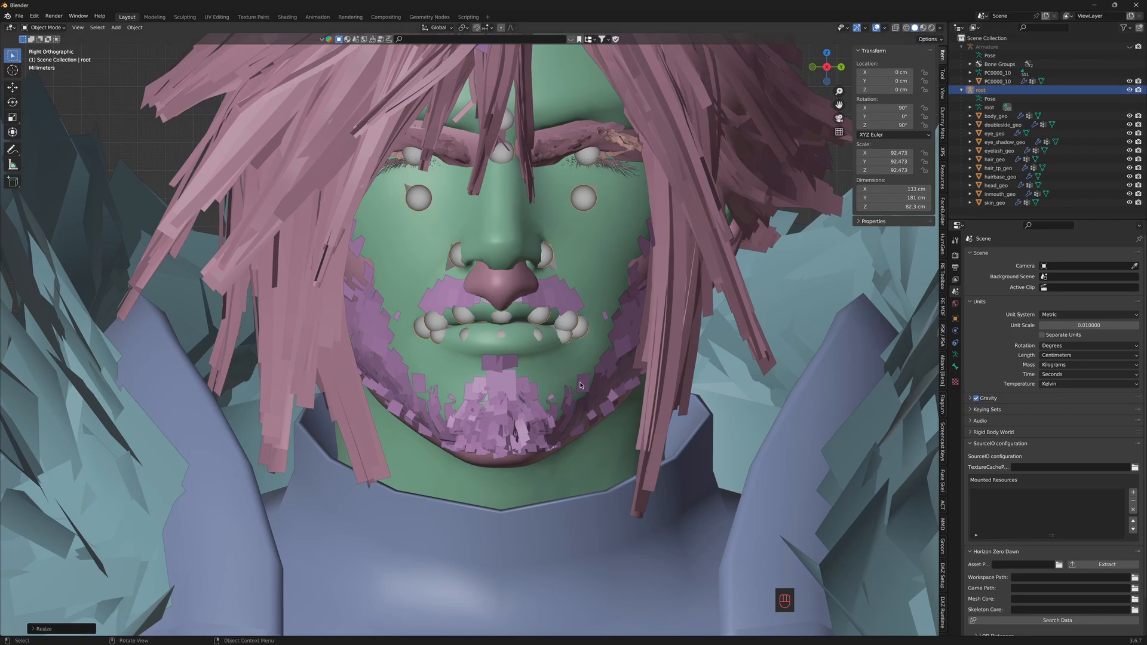
key(s)
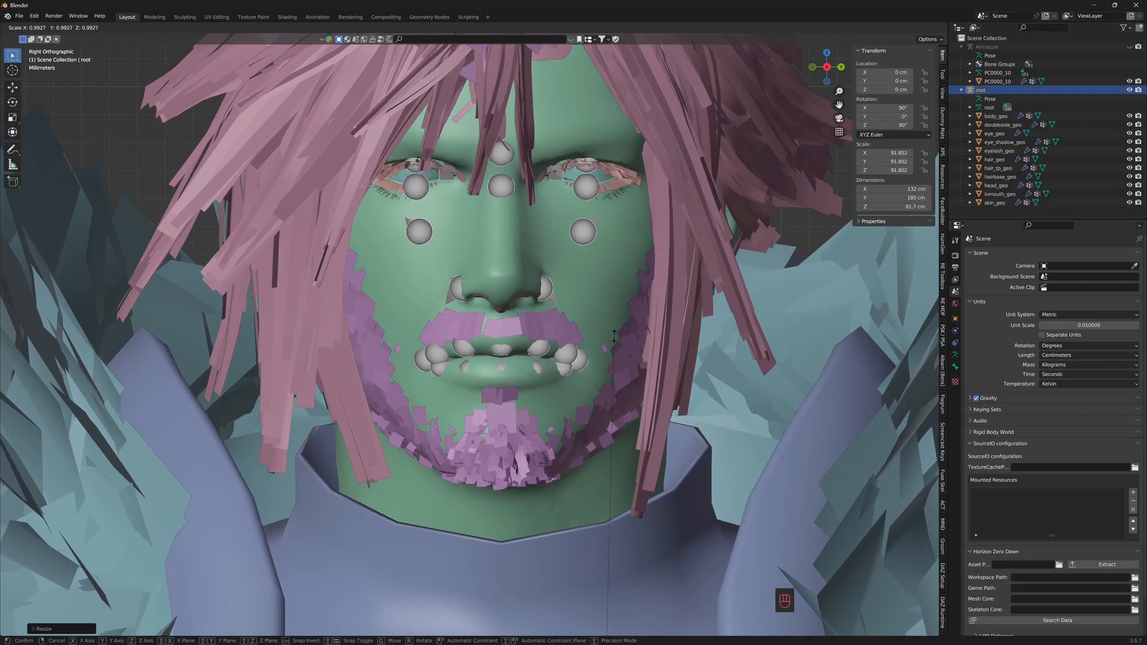
click(619, 349)
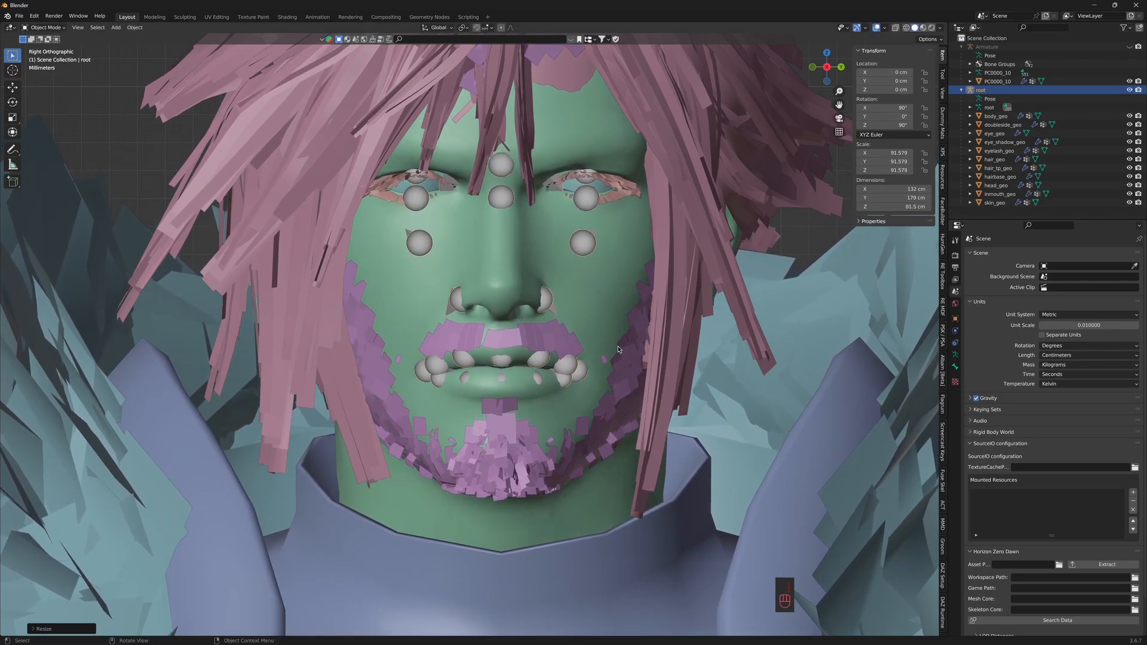
Step: Examine how Glenn's nose, mouth and eyes line up with the PC0000_10 face from both sides and the front
key(KP_1)
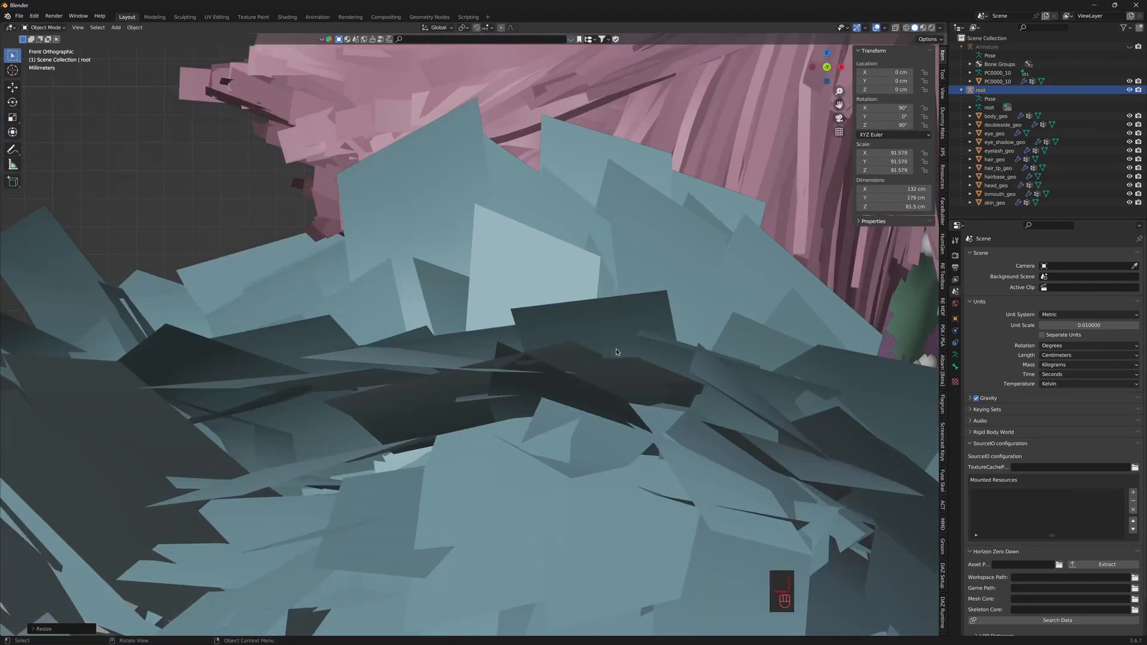
scroll(628, 335, down, 2)
shift+middle_drag(631, 307, 320, 289)
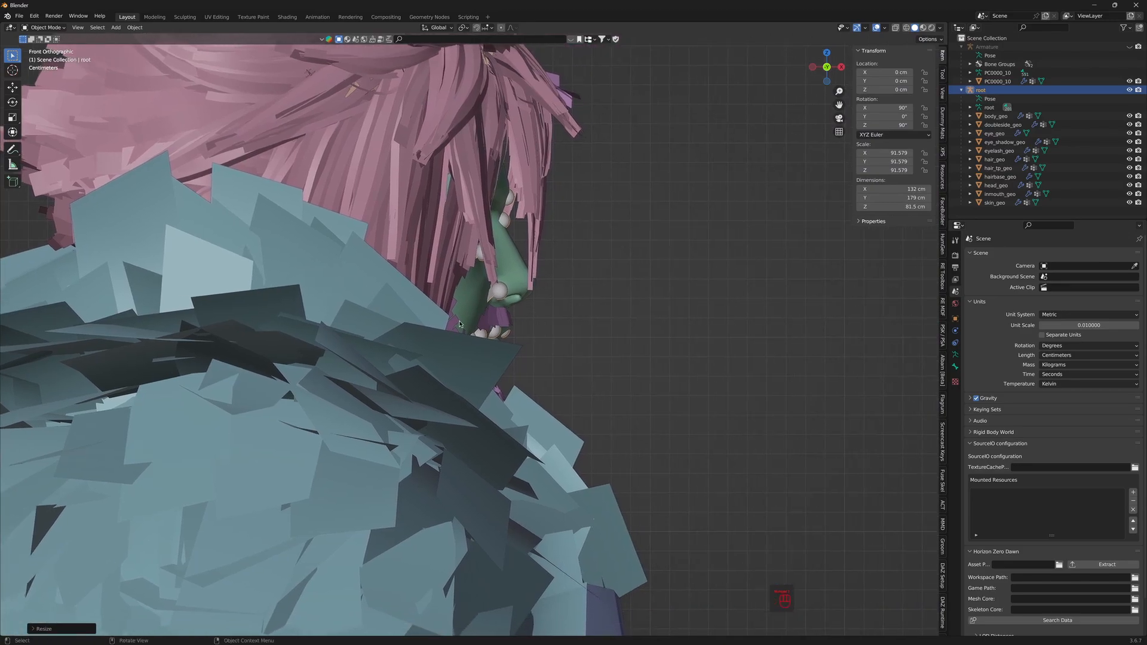
scroll(463, 322, up, 5)
shift+middle_drag(467, 317, 525, 359)
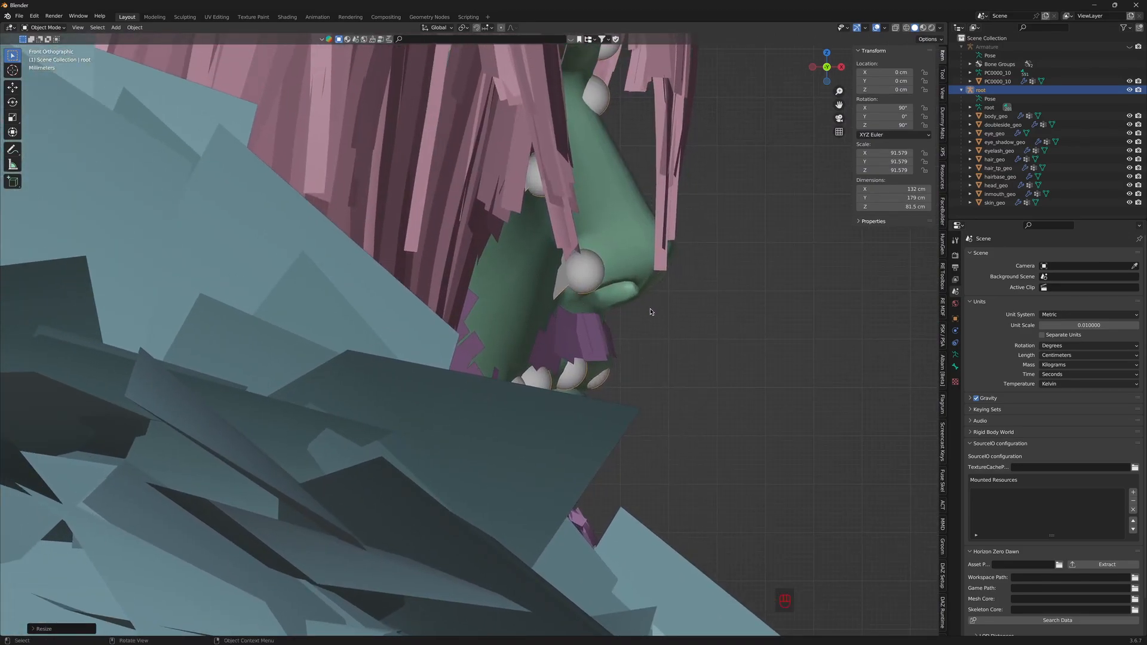
key(ctrl+KP_1)
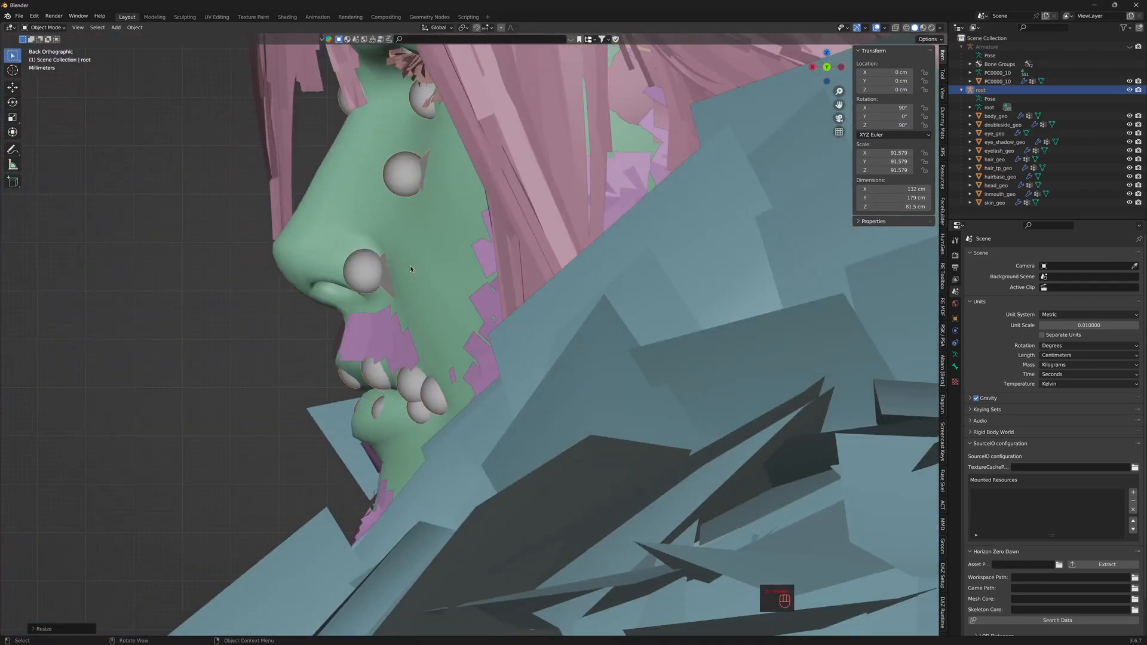
shift+middle_drag(410, 269, 587, 314)
scroll(573, 299, down, 4)
scroll(558, 275, up, 5)
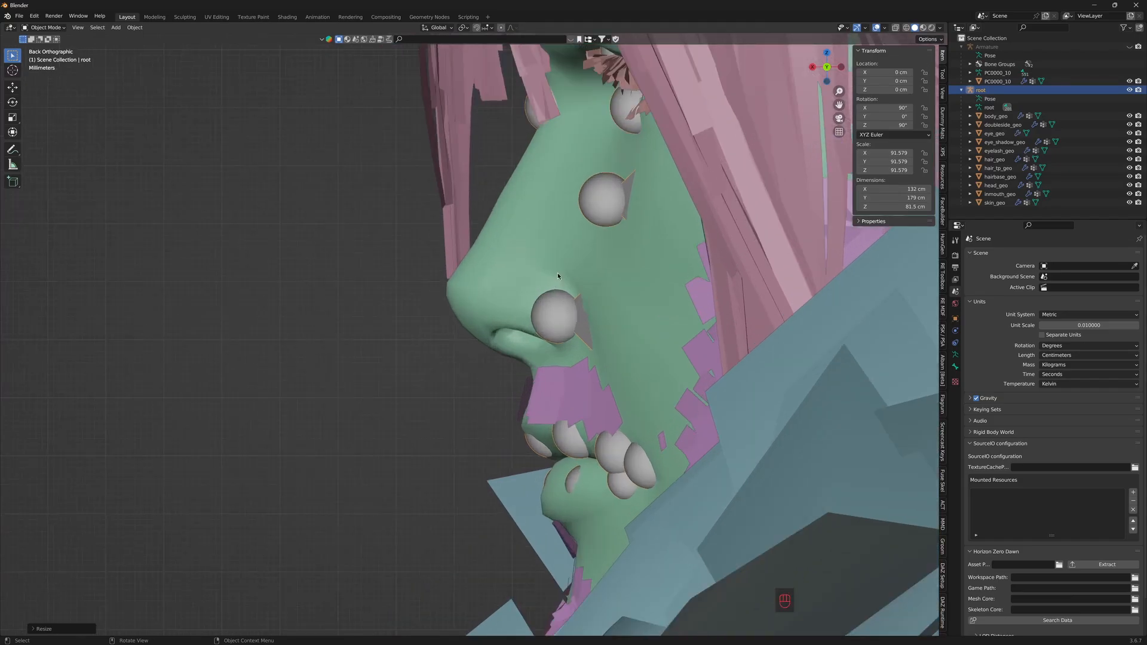
shift+middle_drag(580, 227, 558, 258)
scroll(504, 299, up, 1)
scroll(504, 298, down, 2)
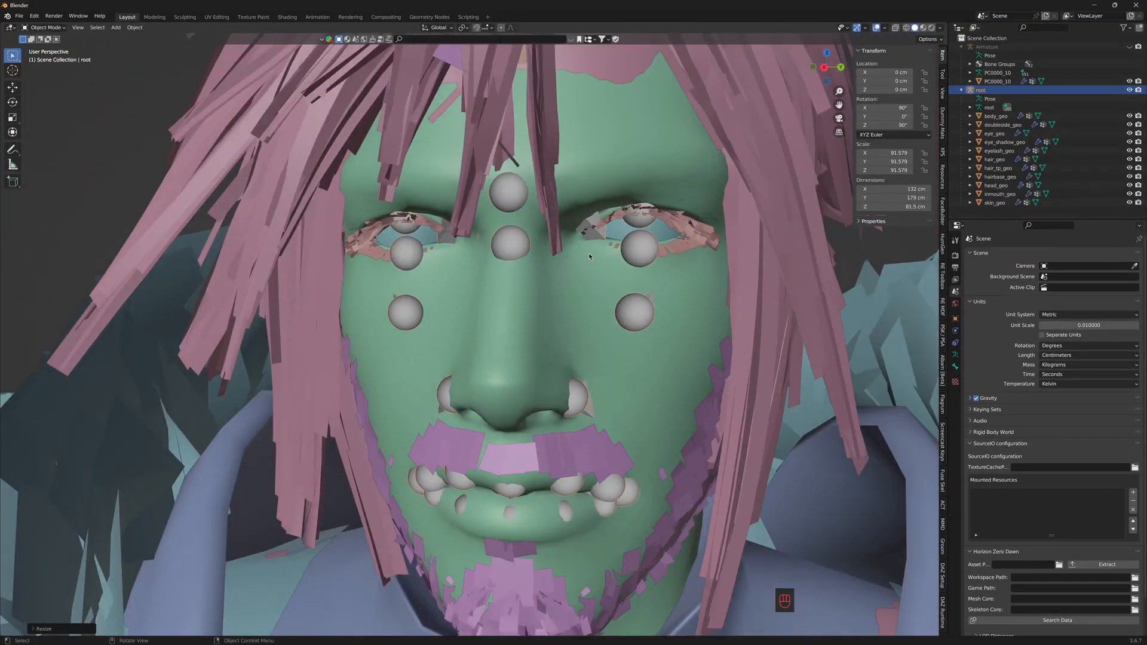
key(KP_1)
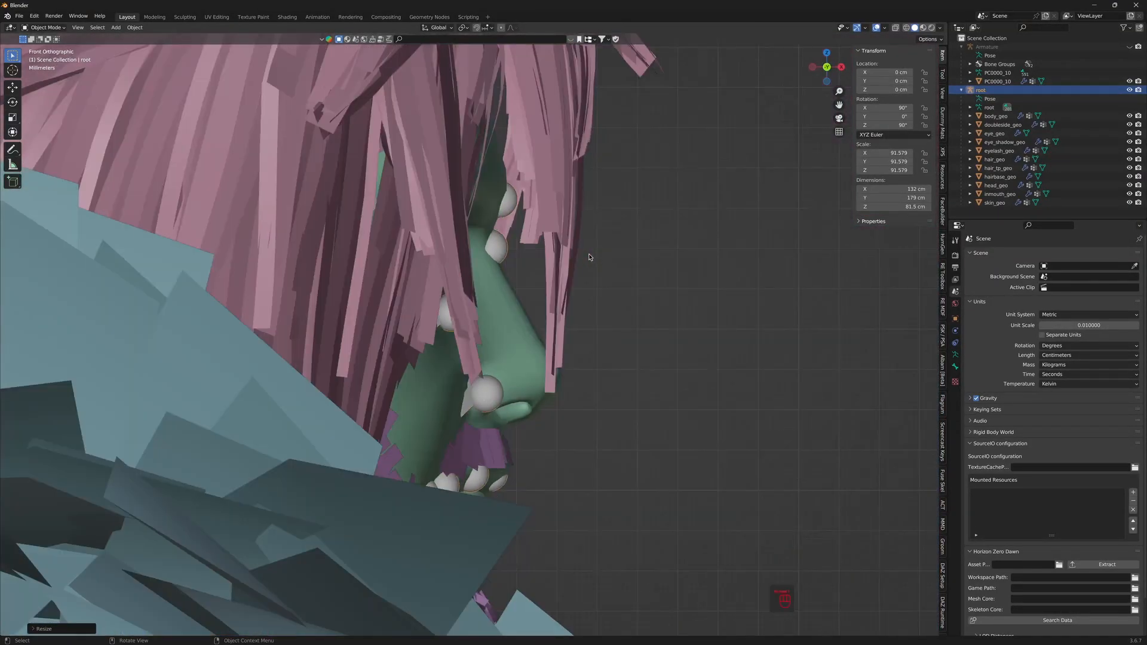
key(KP_3)
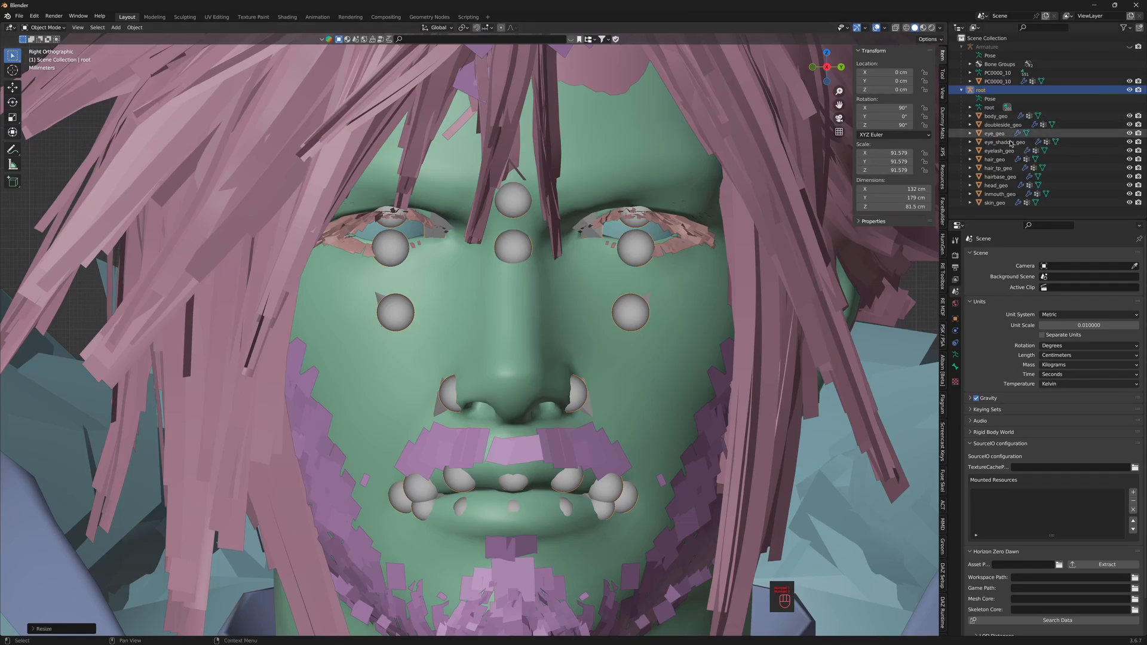
Step: Hide eyelash_geo and fine-tune the root armature's uniform scale to about 91.583 against the PC0000_10 eyes
click(1129, 150)
scroll(682, 257, up, 1)
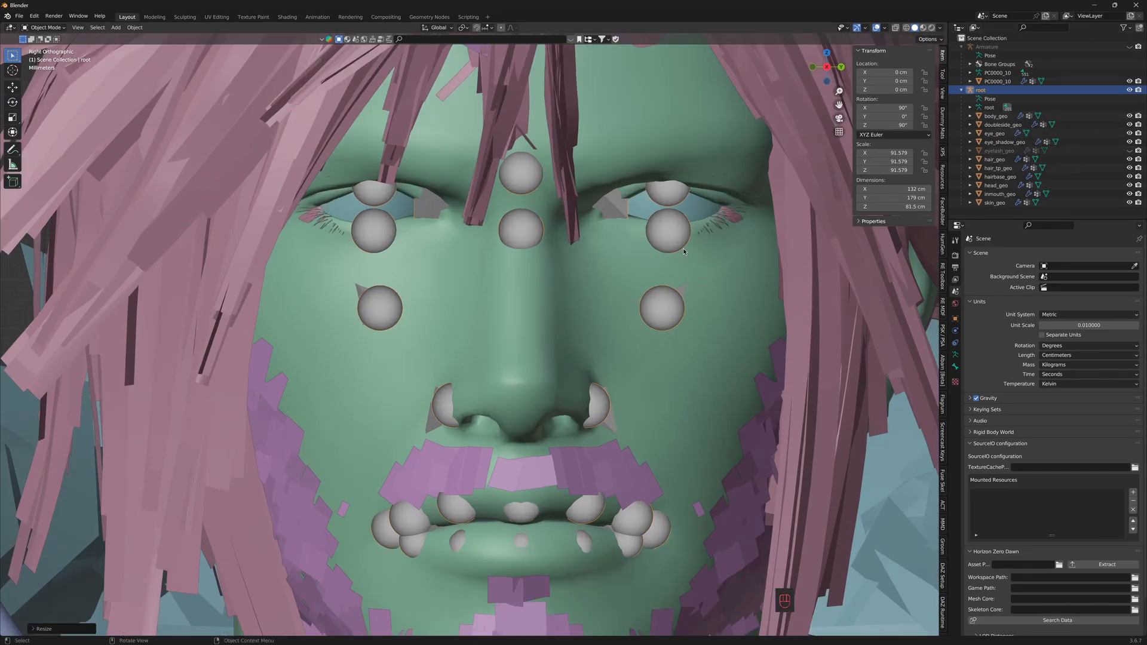
key(s)
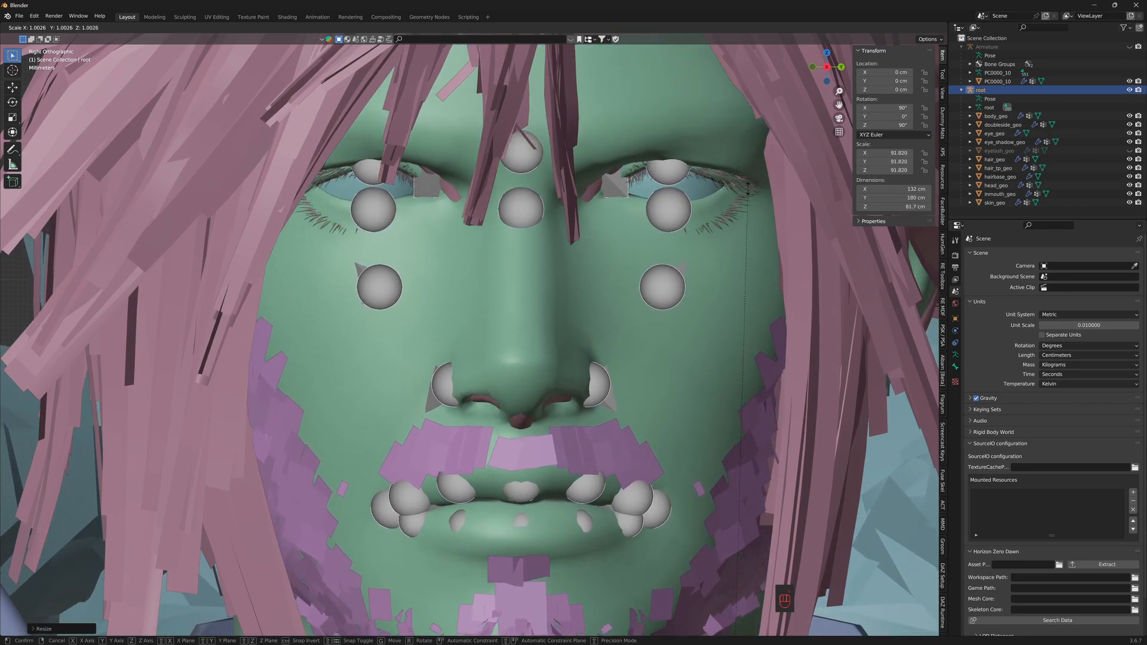
click(758, 209)
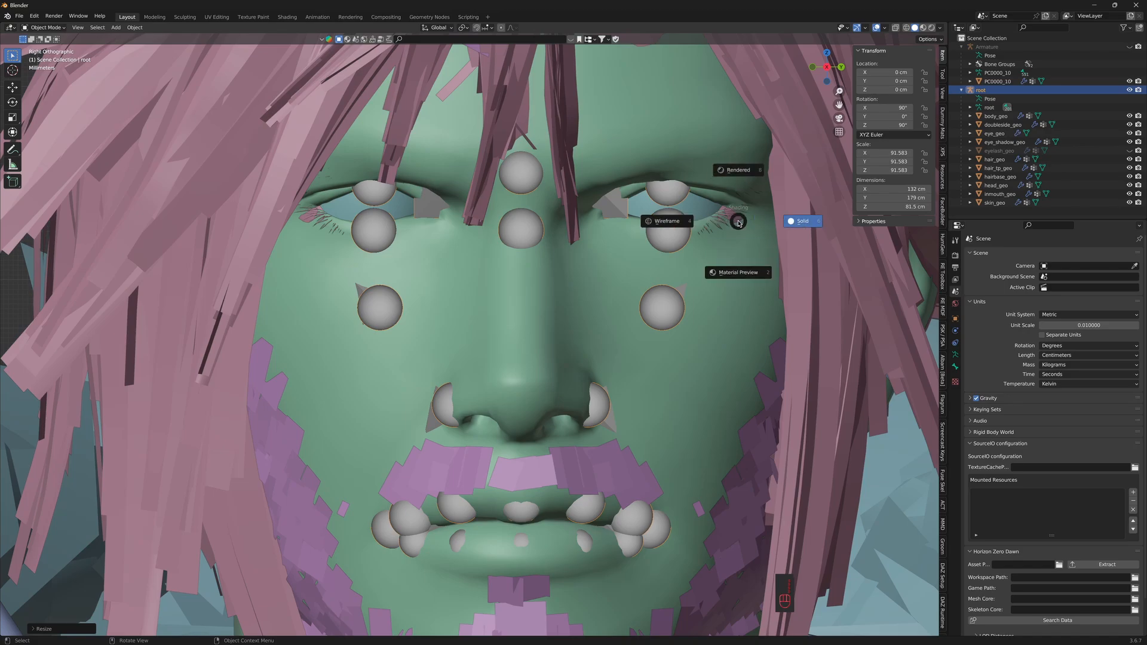
Step: Display the viewport in wireframe and select head_geo together with the root armature
key(shift+z)
scroll(660, 261, down, 3)
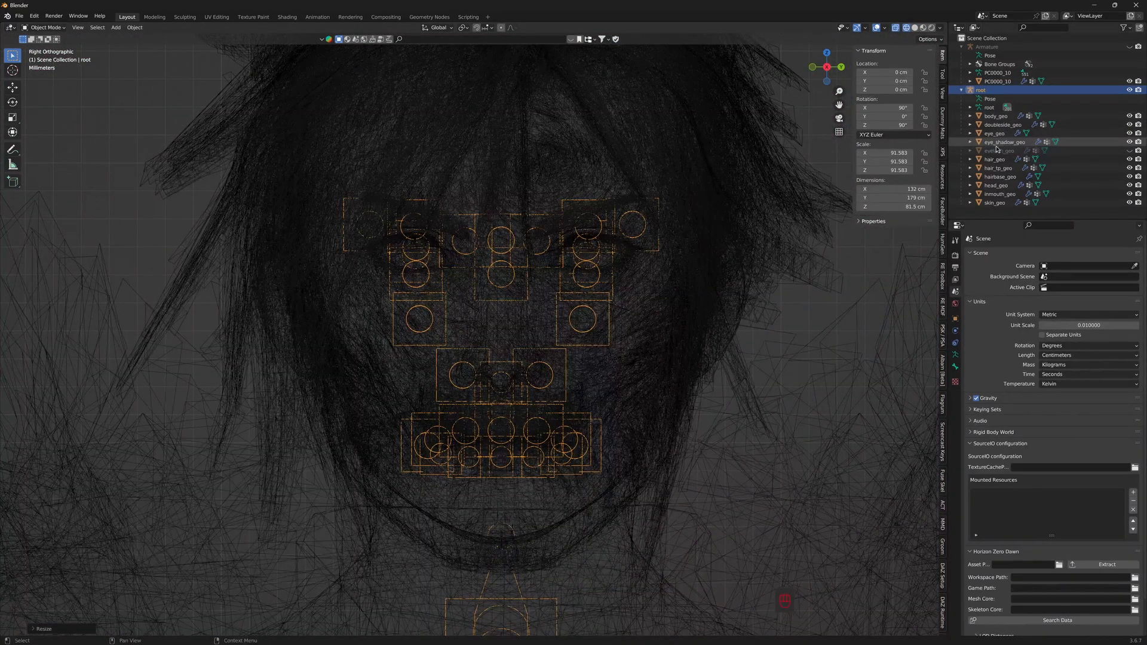
click(999, 185)
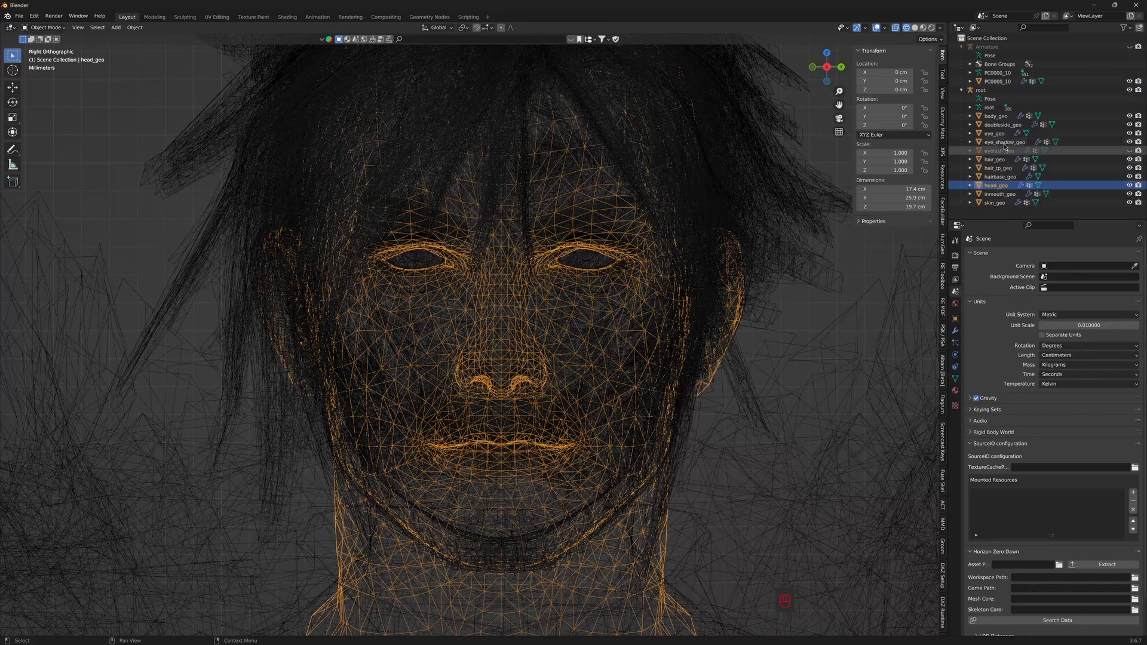
ctrl+click(982, 91)
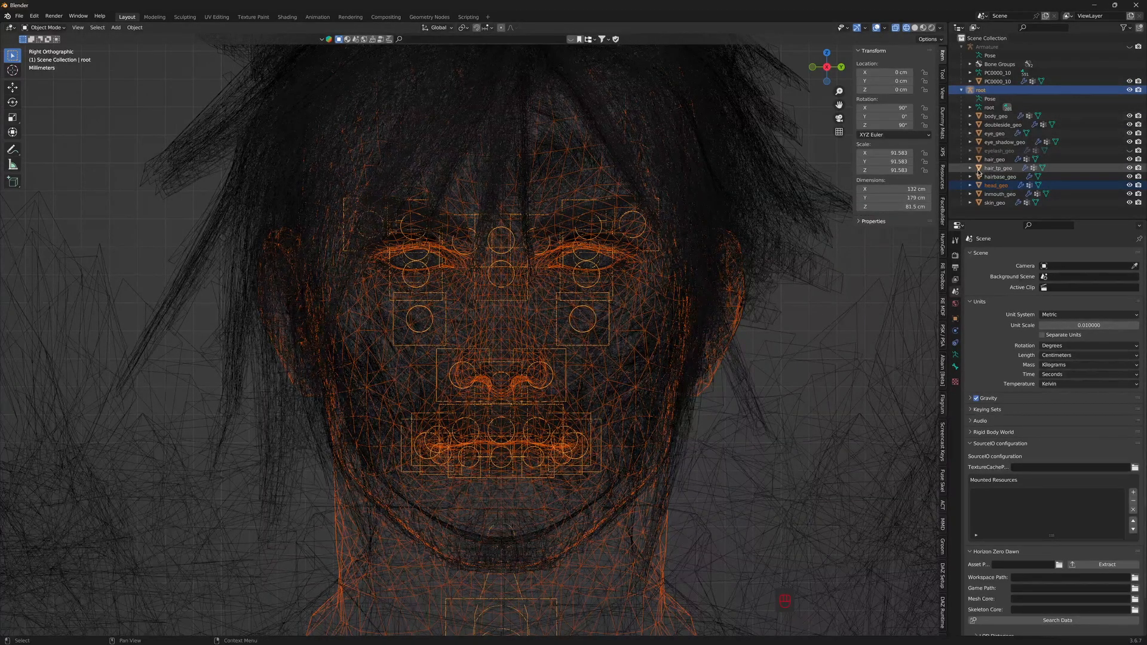
Step: Try scaling the head_geo mesh on its own to about 1.026 and undo that scaling
click(999, 187)
key(s)
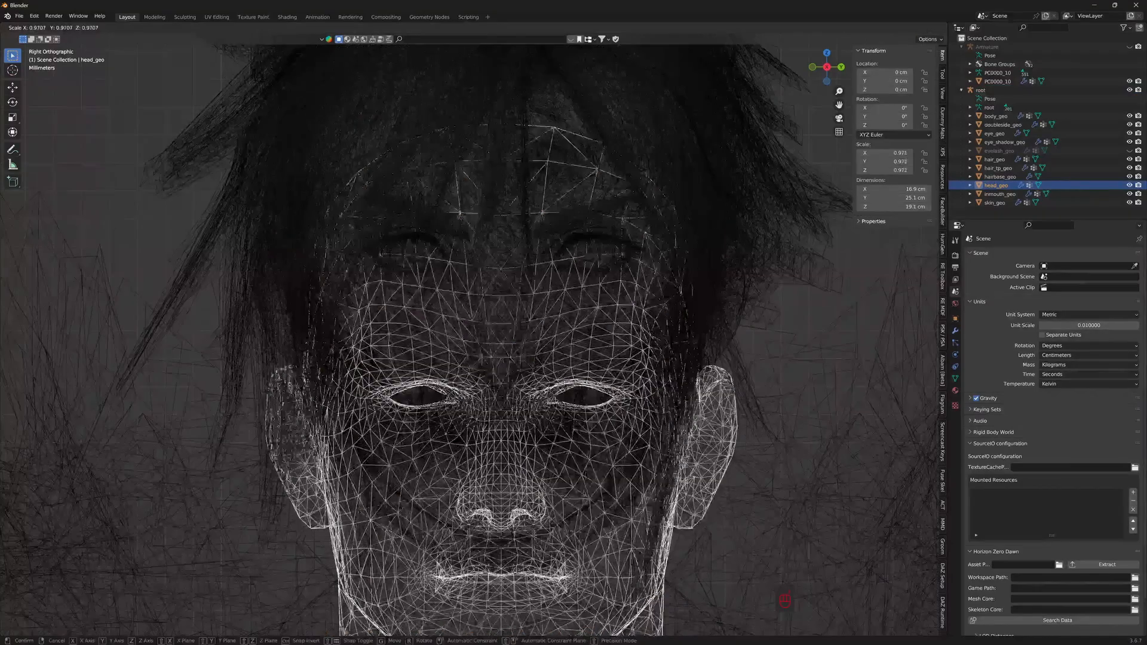
click(688, 226)
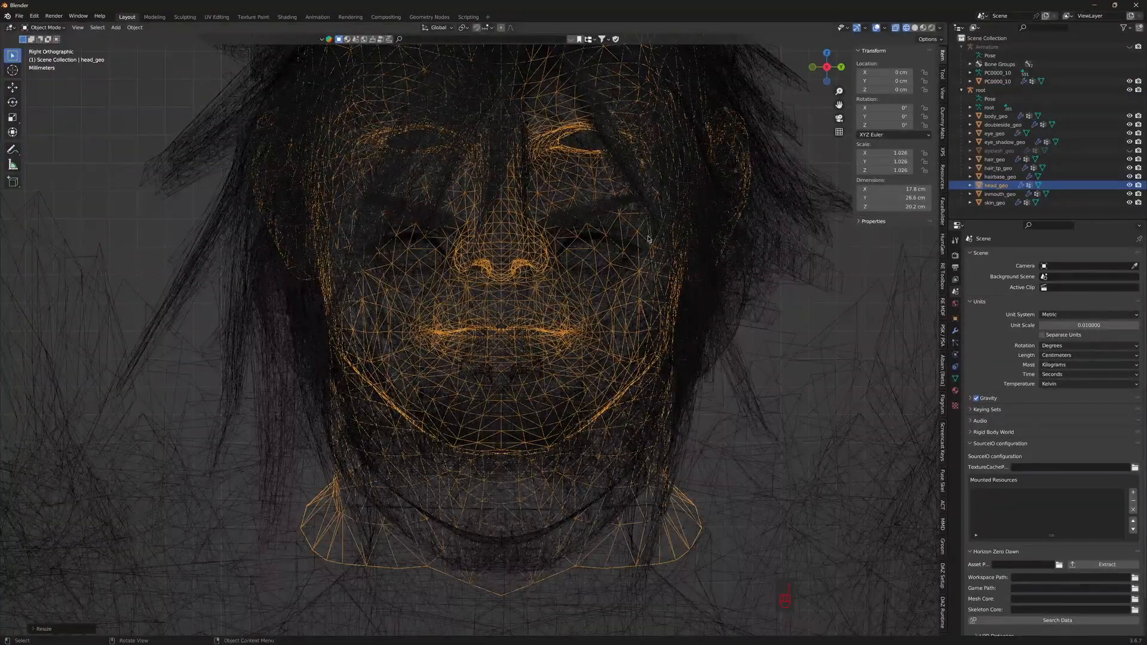
key(ctrl+z)
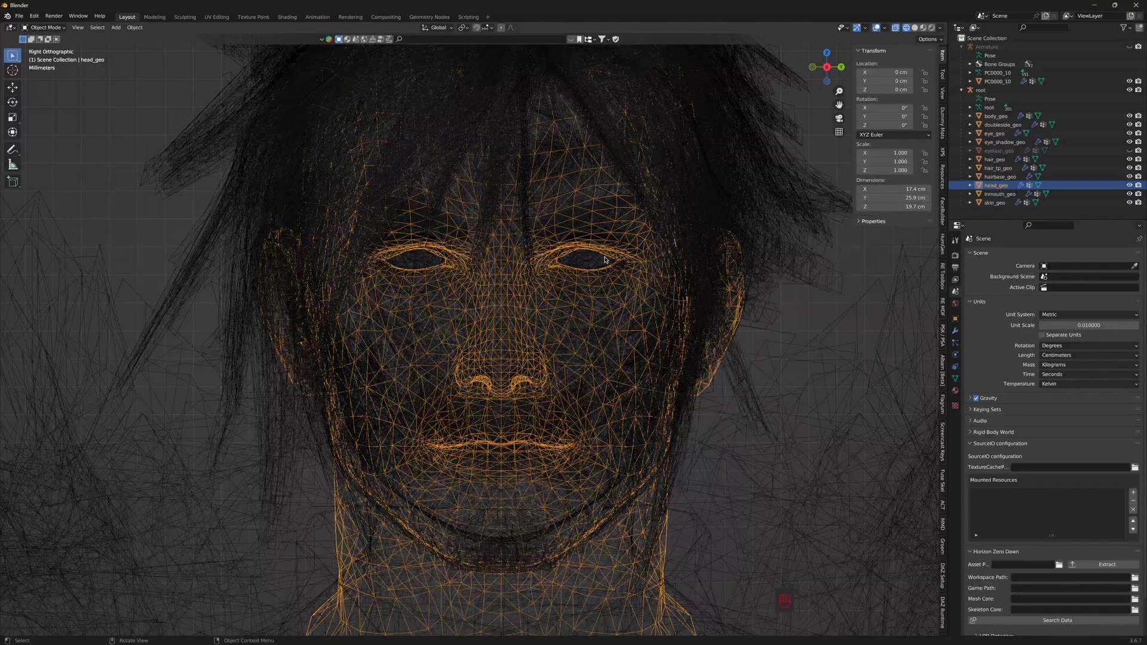
Step: Add the root armature to the head_geo selection, keep eyelash_geo hidden and return the viewport to solid shading
click(983, 90)
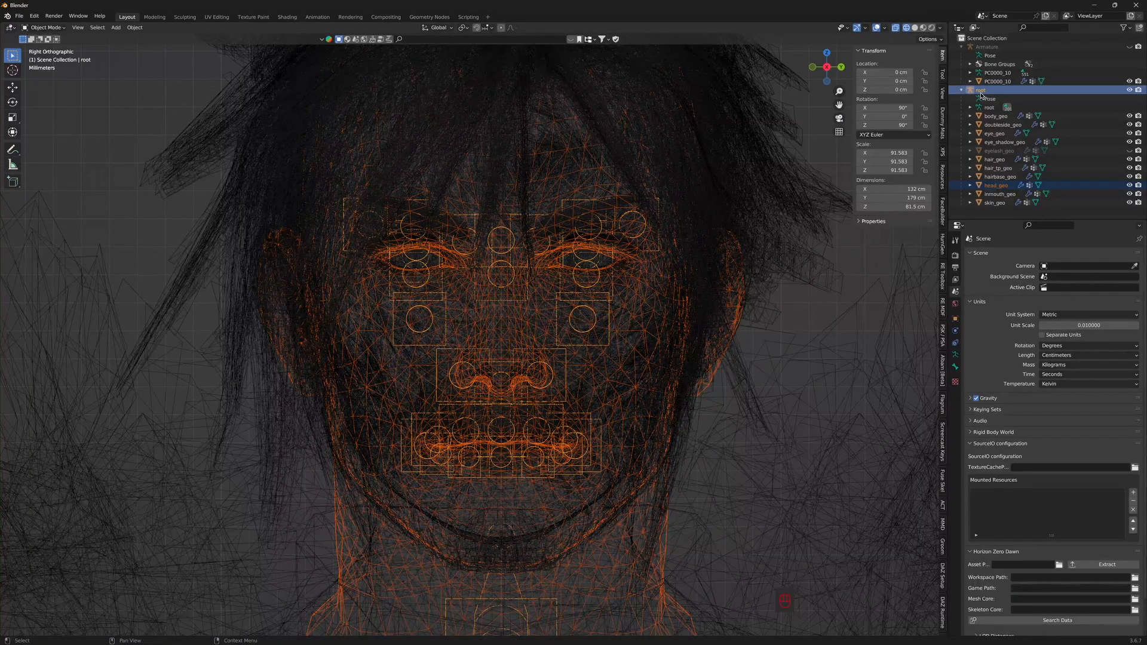
click(1130, 151)
click(1130, 152)
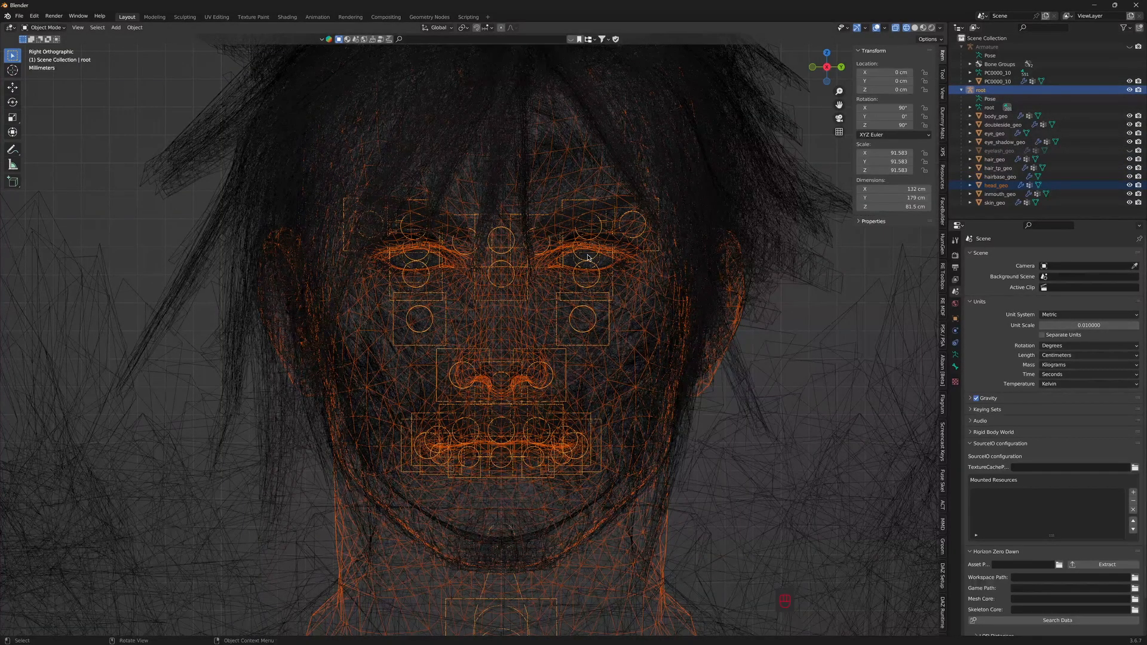
key(z)
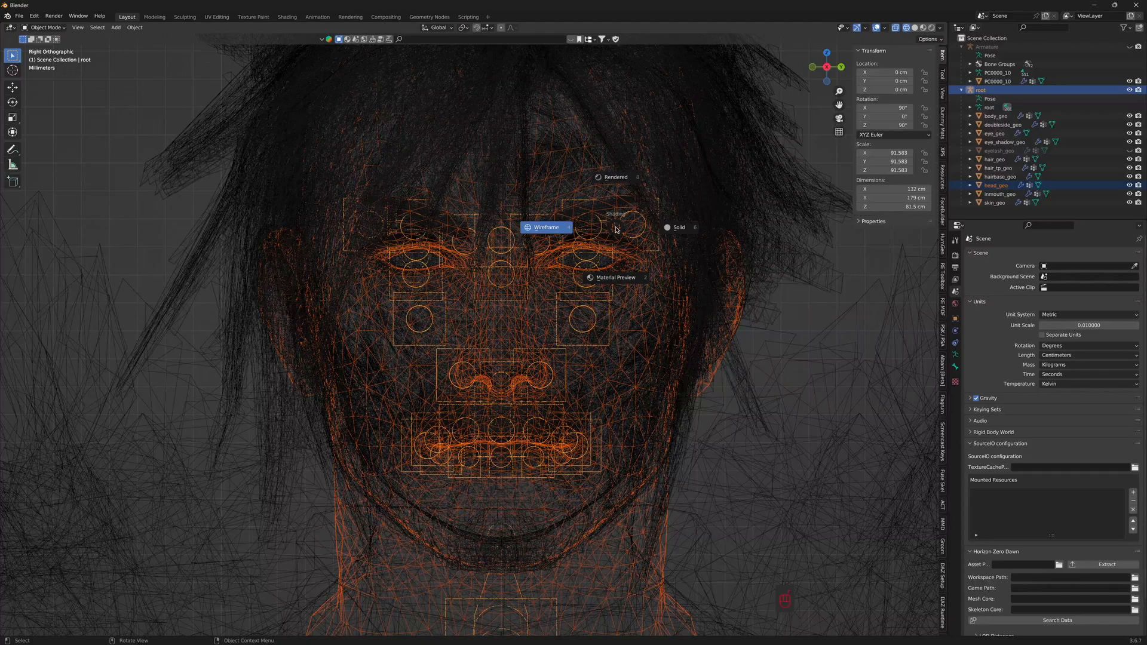
click(602, 287)
key(z)
click(662, 291)
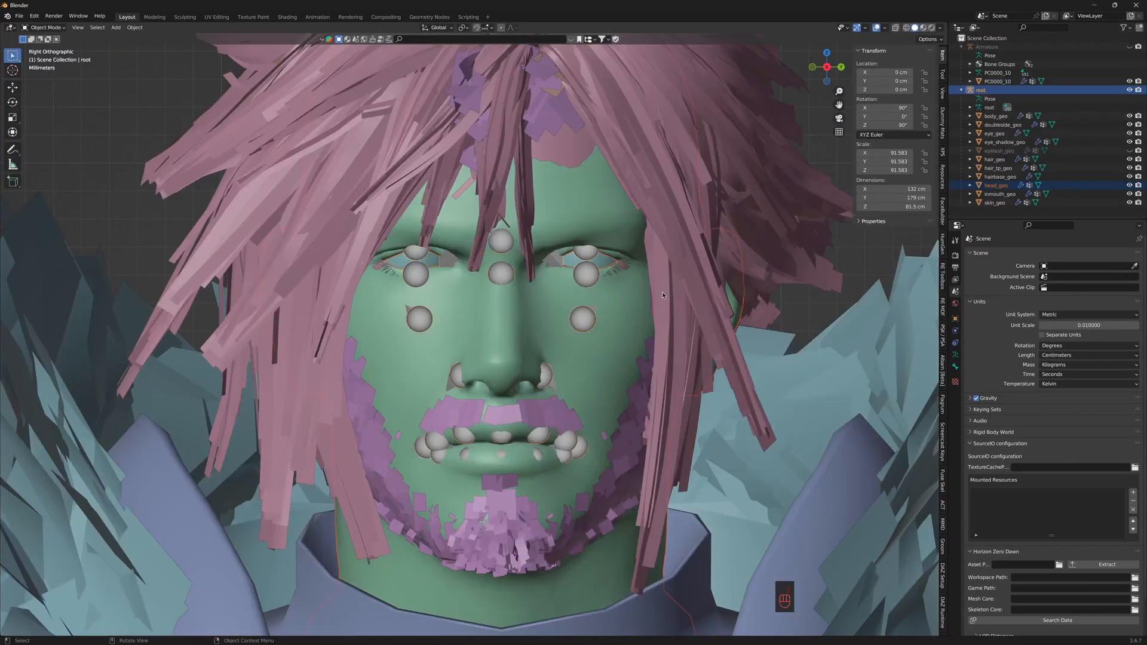
Step: Compare the nose and lip profiles of head_geo and PC0000_10 in a side wireframe view
scroll(623, 299, up, 3)
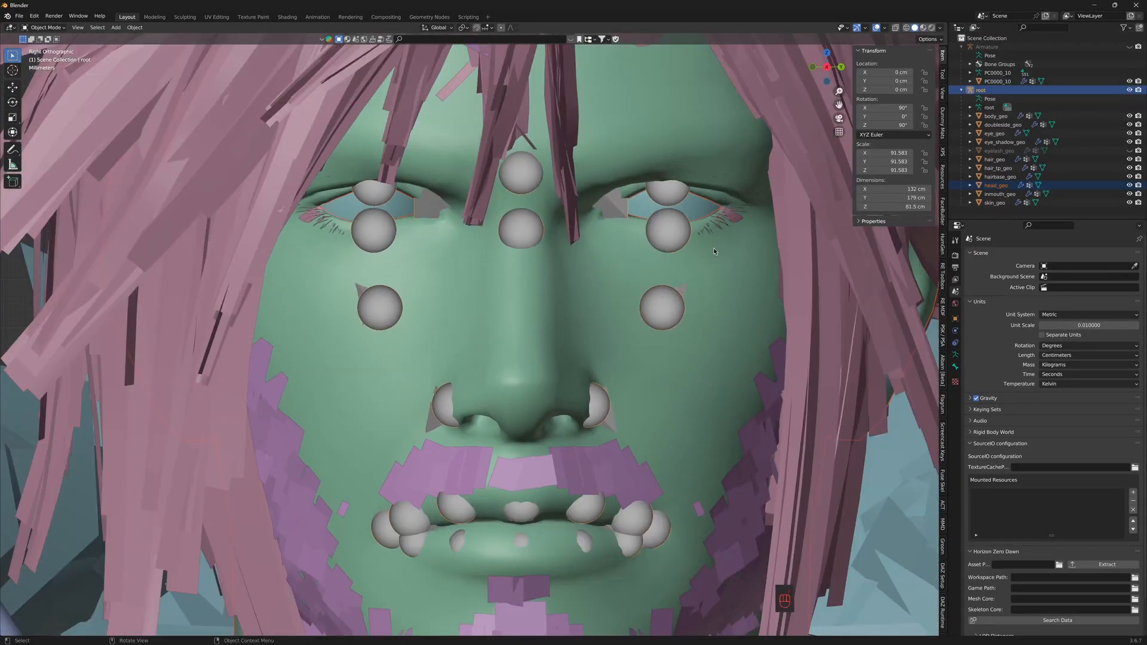
key(KP_1)
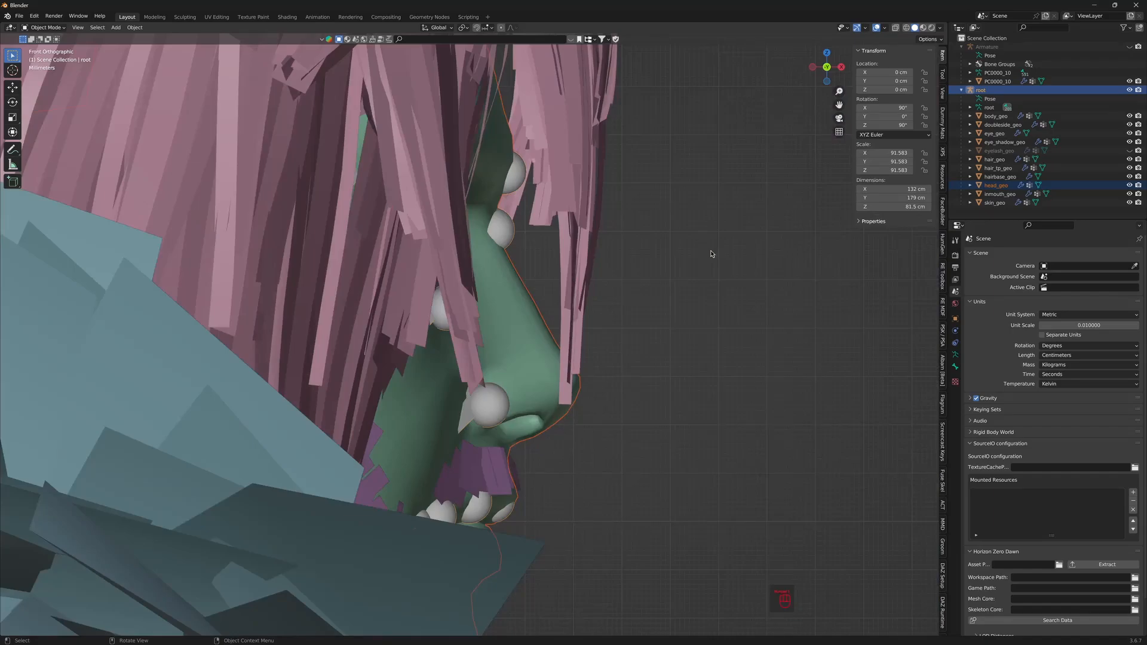
key(z)
click(585, 347)
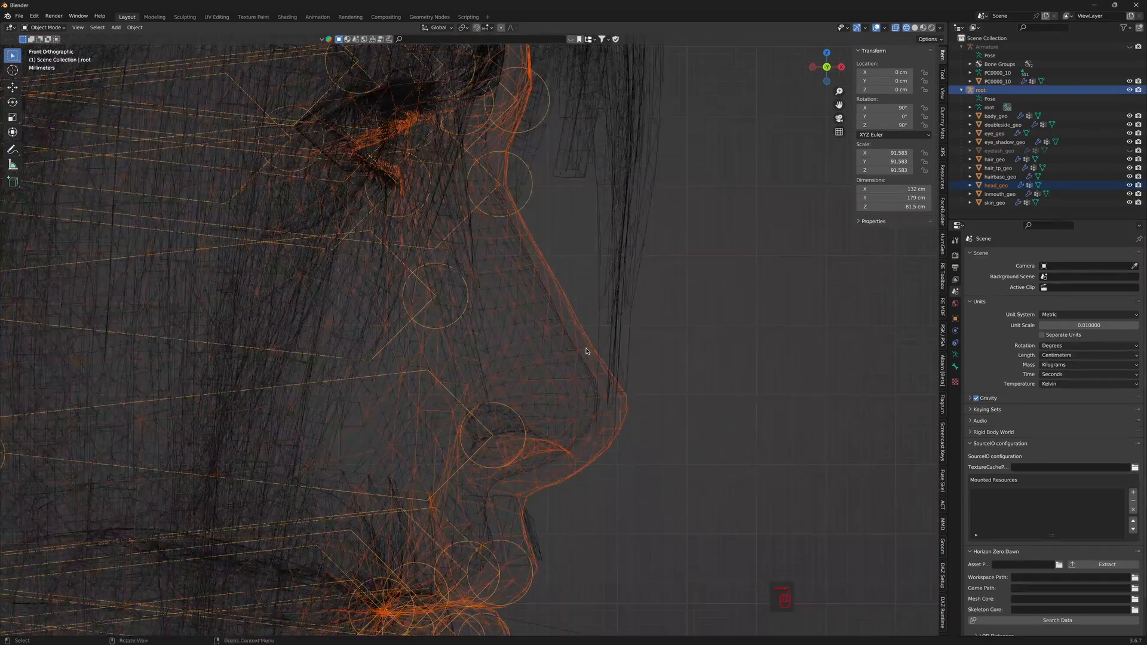
shift+middle_drag(586, 349, 680, 306)
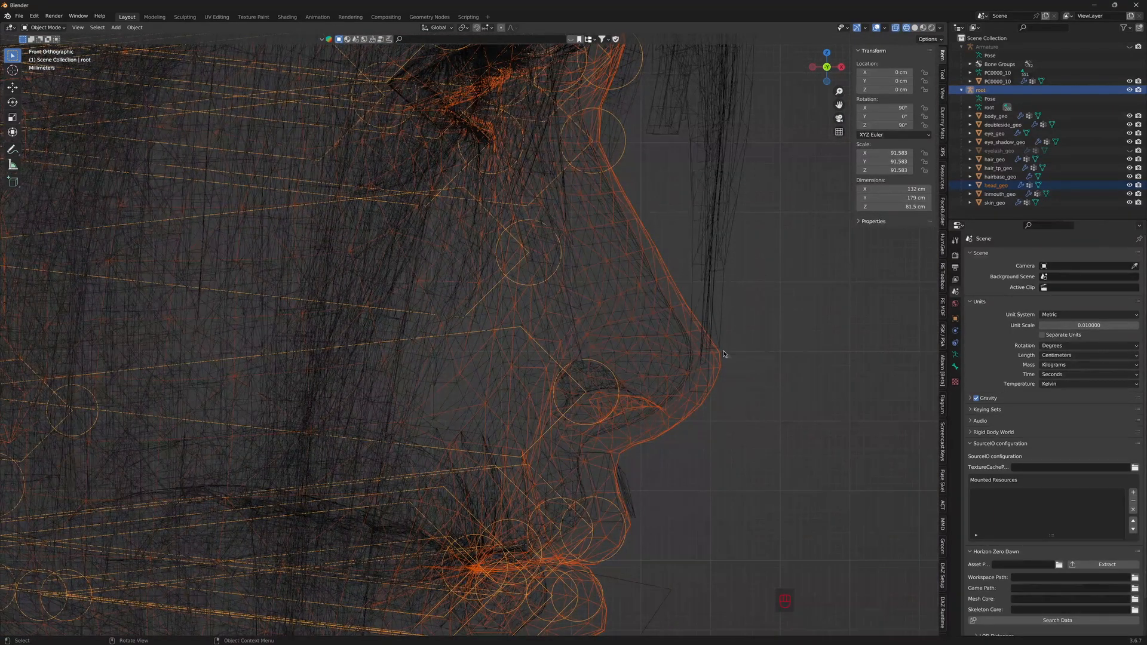
scroll(681, 438, up, 1)
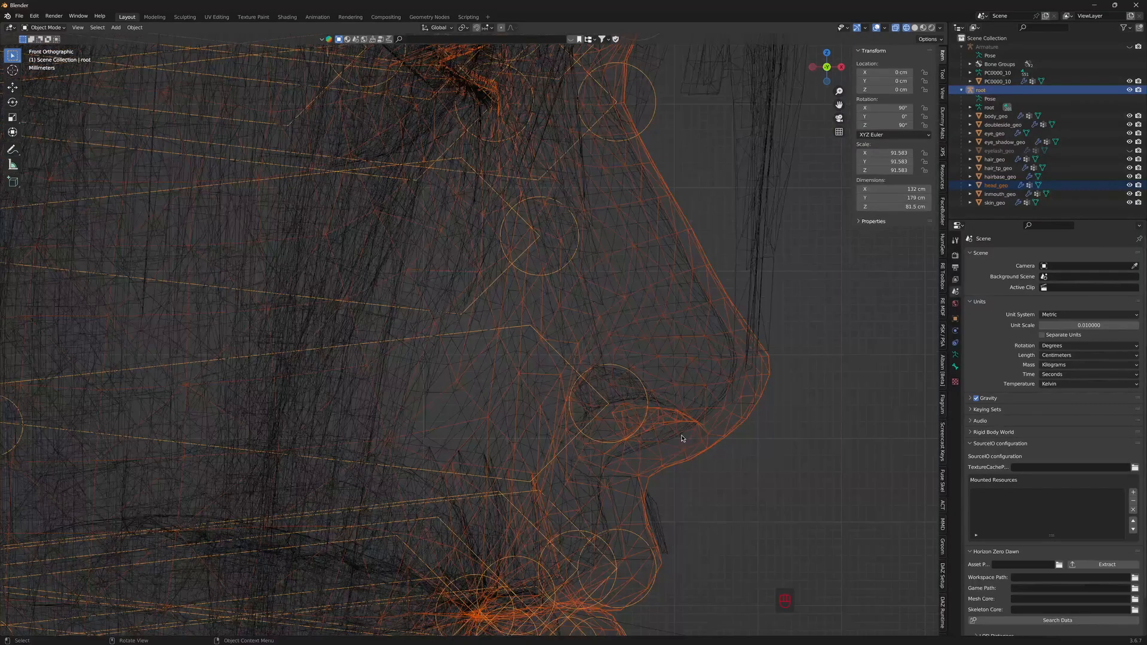
shift+middle_drag(680, 435, 662, 360)
Step: Reselect head_geo together with the root armature, leaving PC0000_10 out of the selection
click(715, 296)
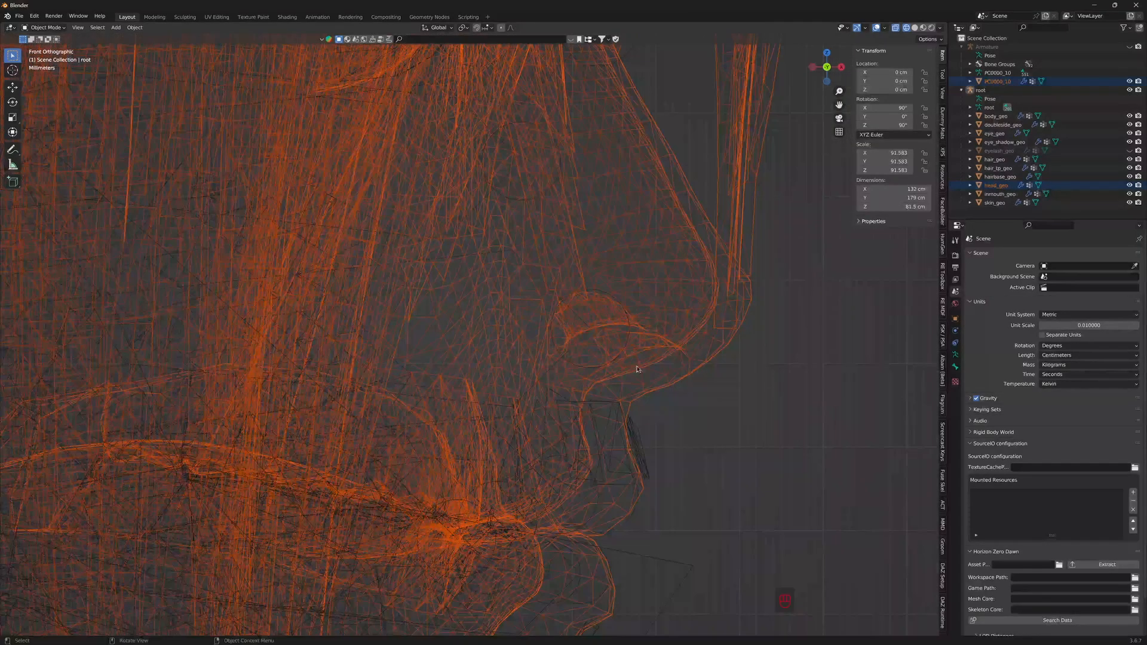
click(985, 91)
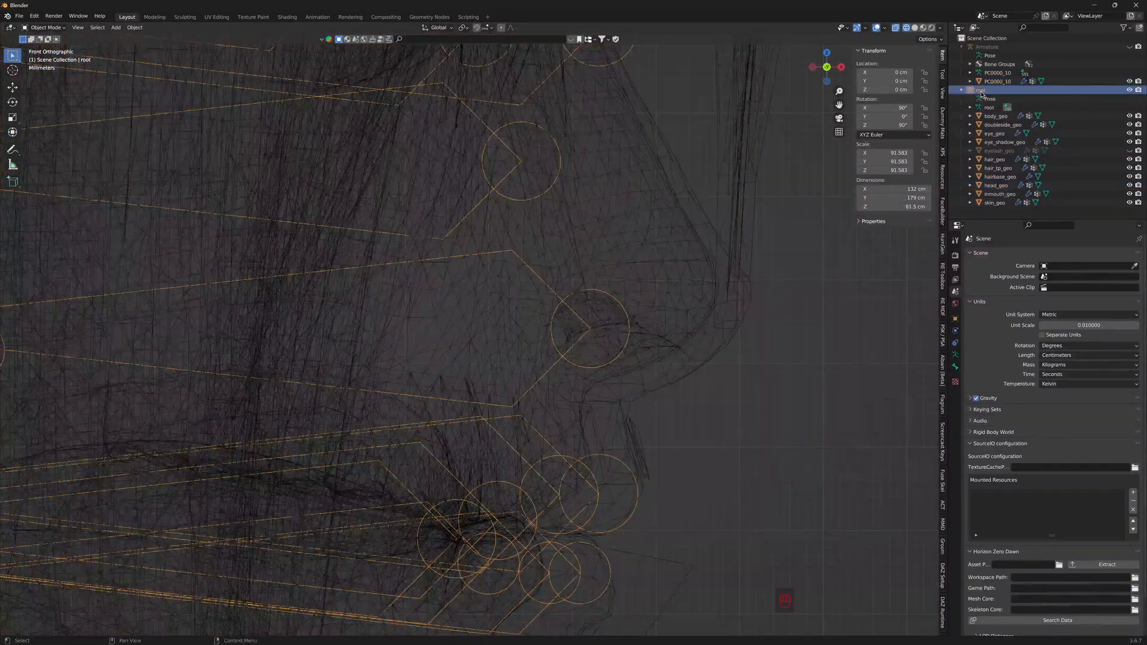
click(996, 186)
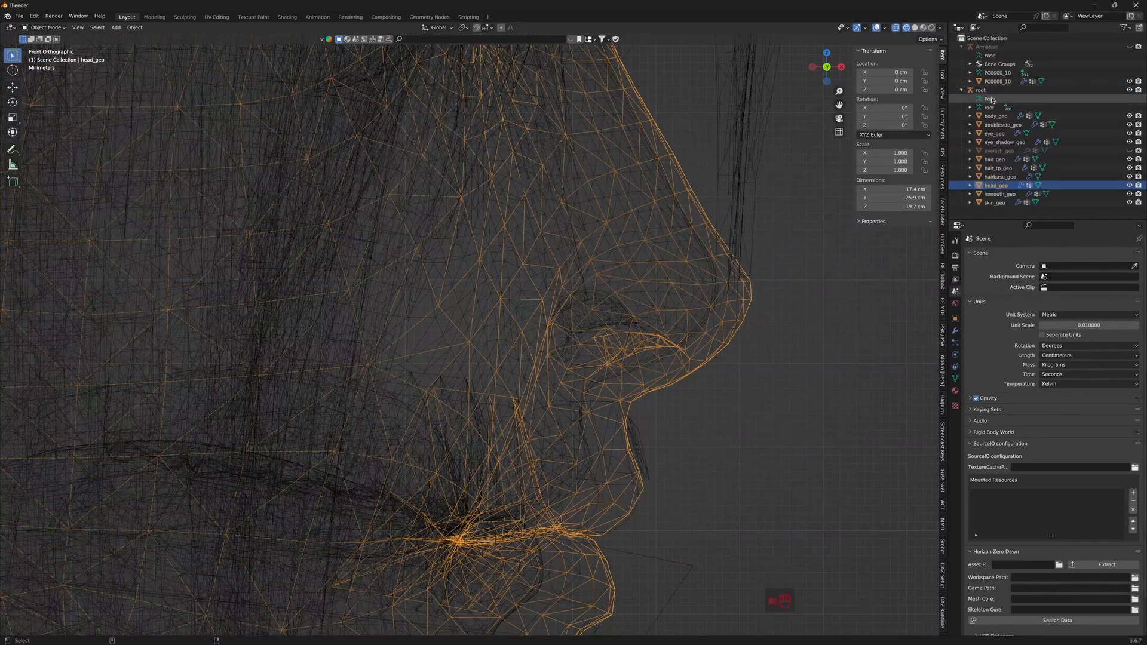
shift+middle_drag(665, 375, 670, 354)
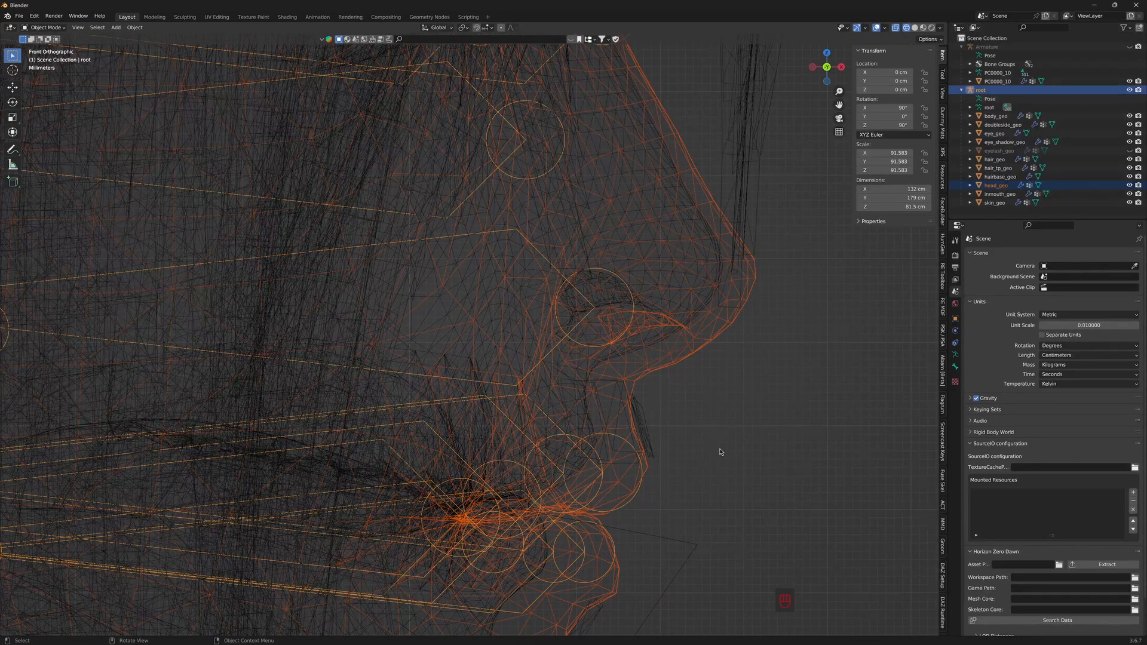
Step: Move the root armature with the head to about X 0.84 cm and Z 0.24 cm in the front view
key(g)
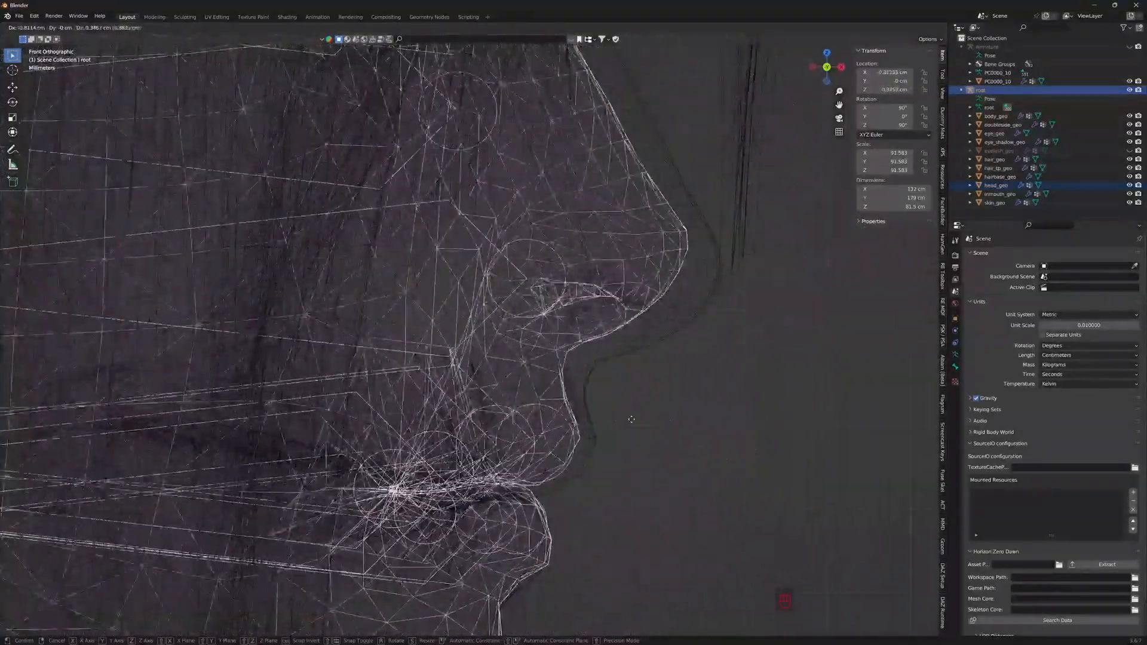
click(792, 432)
key(g)
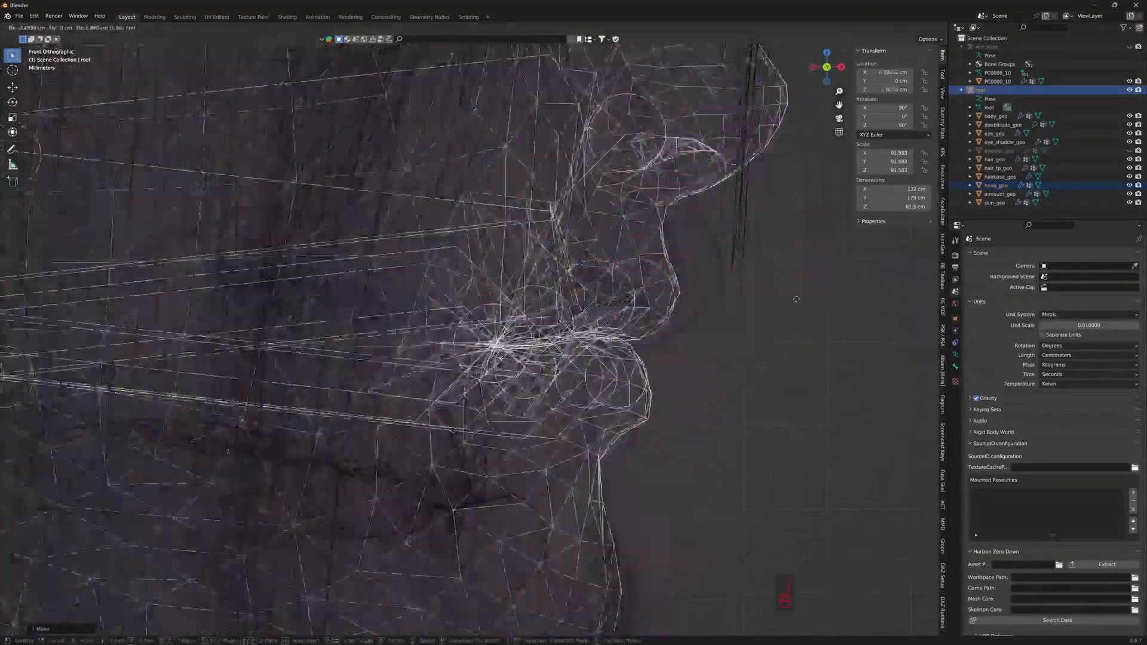
right_click(723, 414)
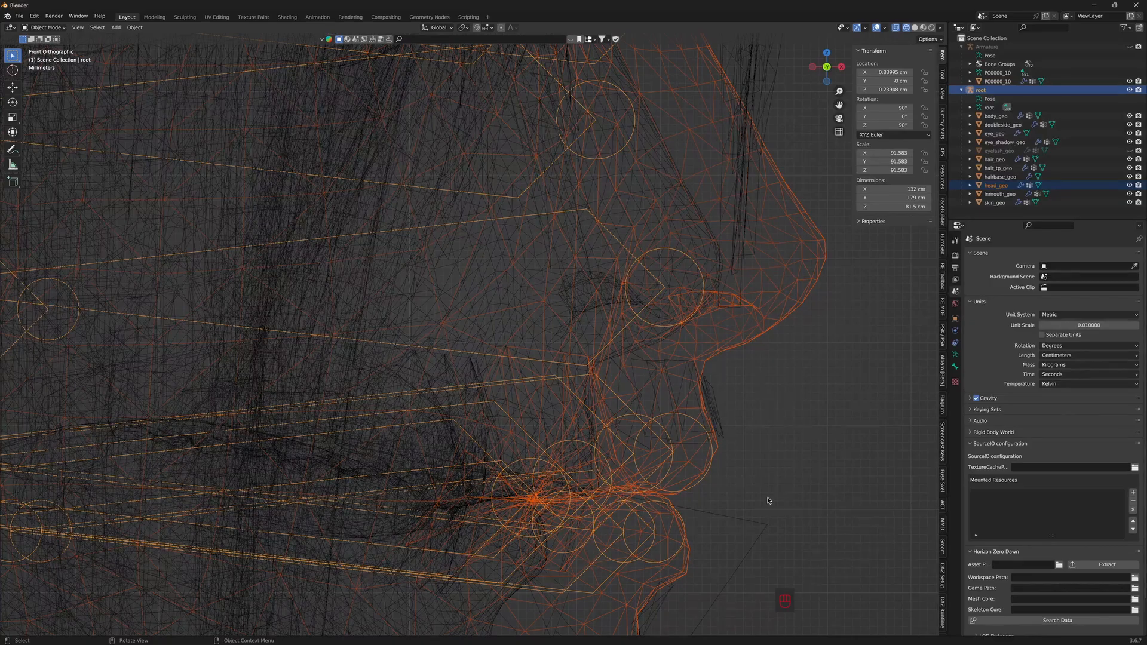
key(g)
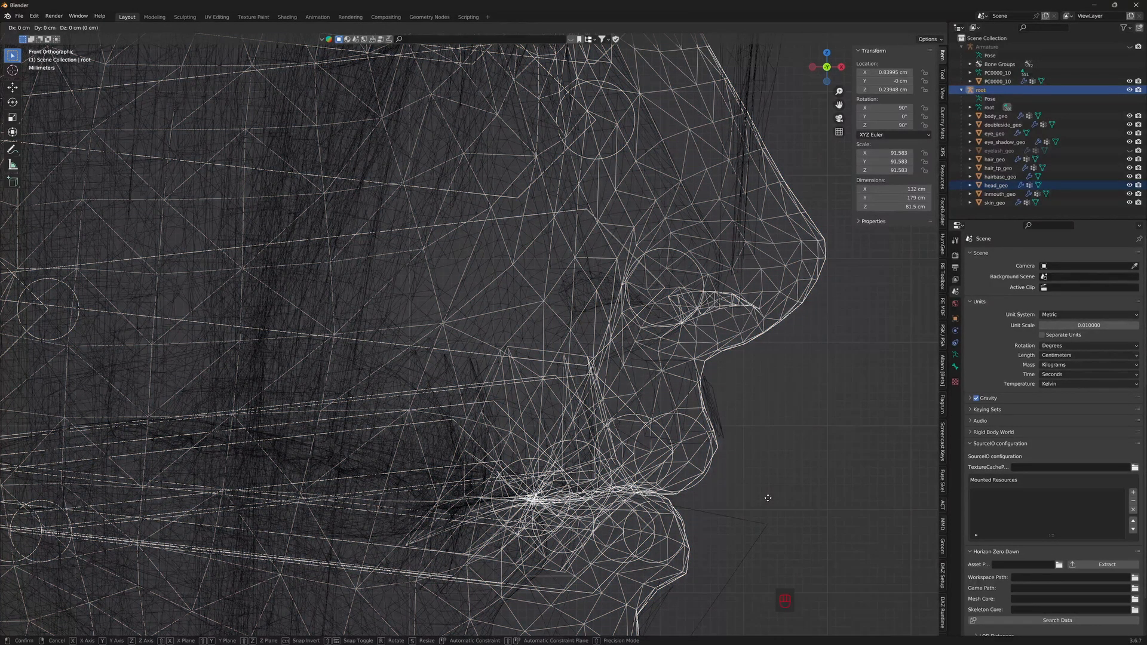
key(y)
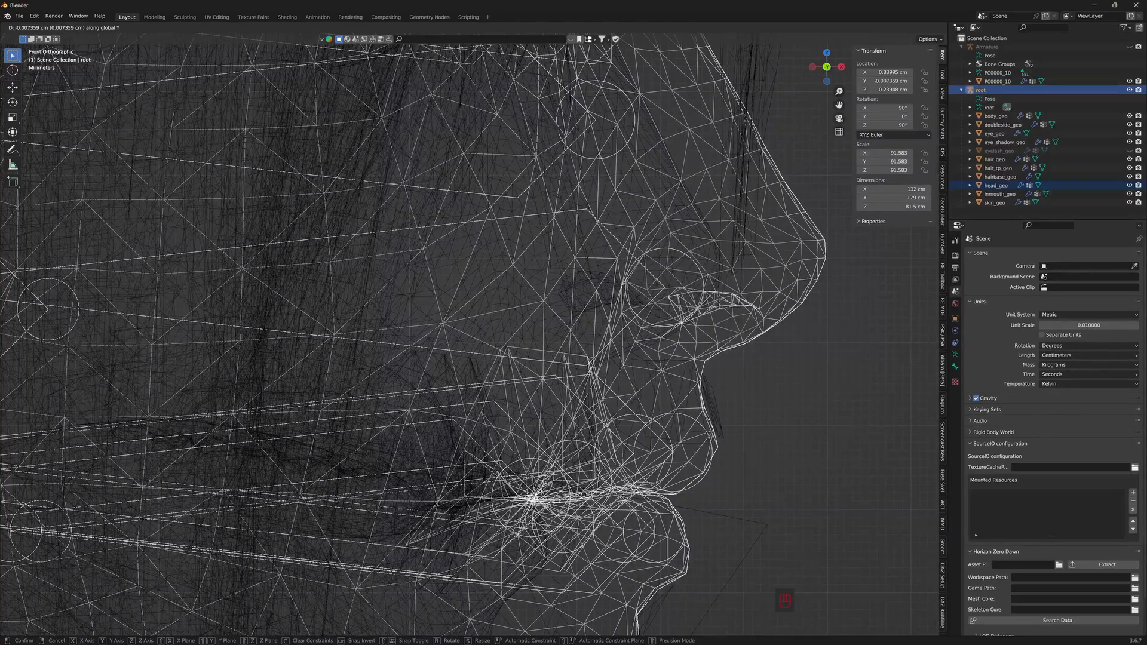
click(797, 479)
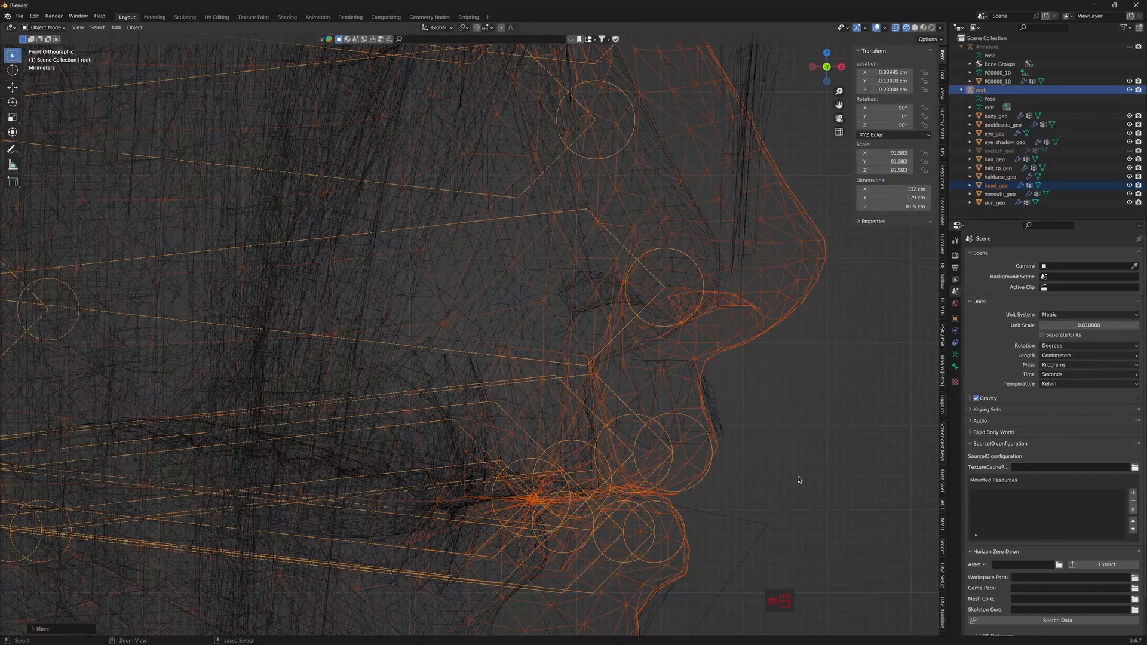
key(ctrl+z)
Step: Move the root armature along global X to about -0.49 cm, lining up the nose and lip profiles
key(g)
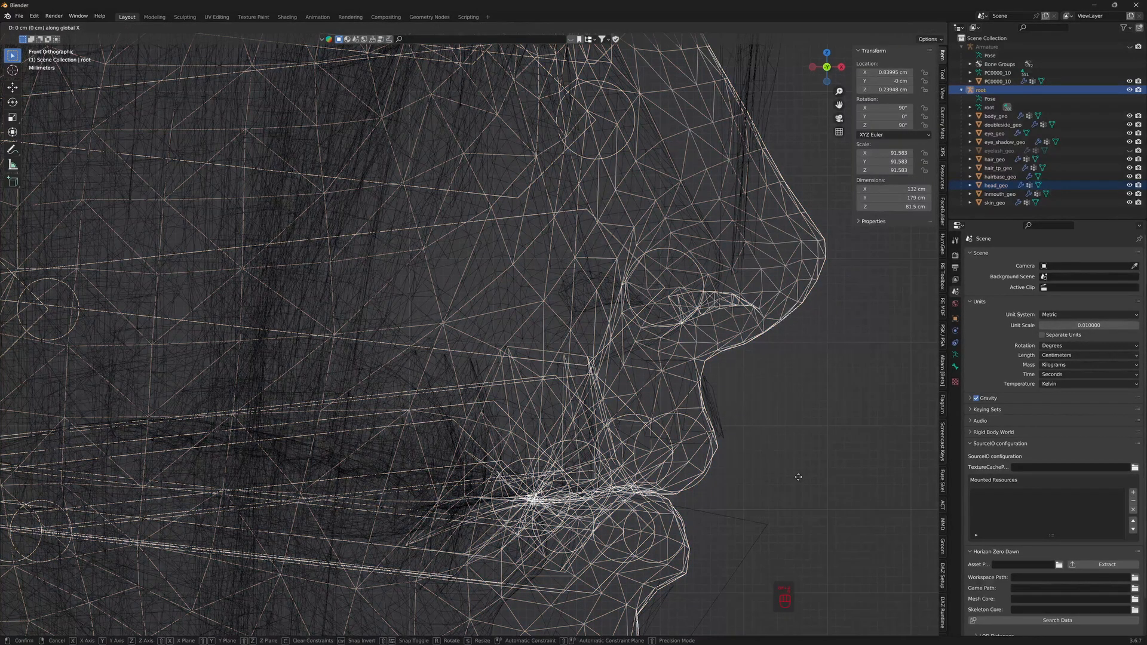
key(x)
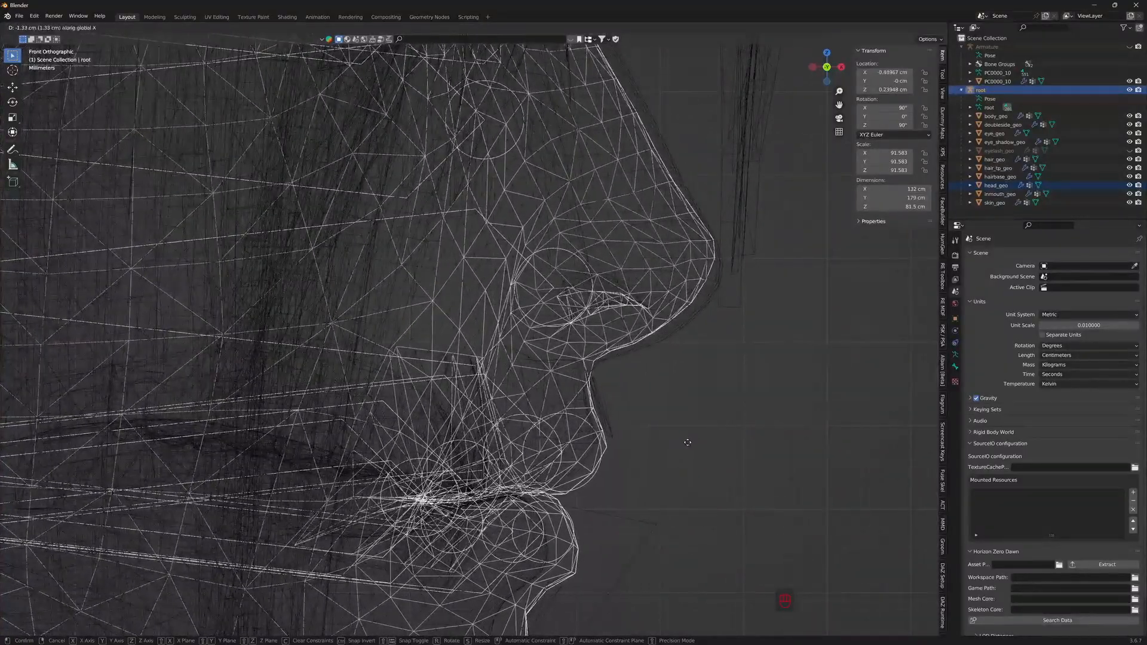
click(687, 450)
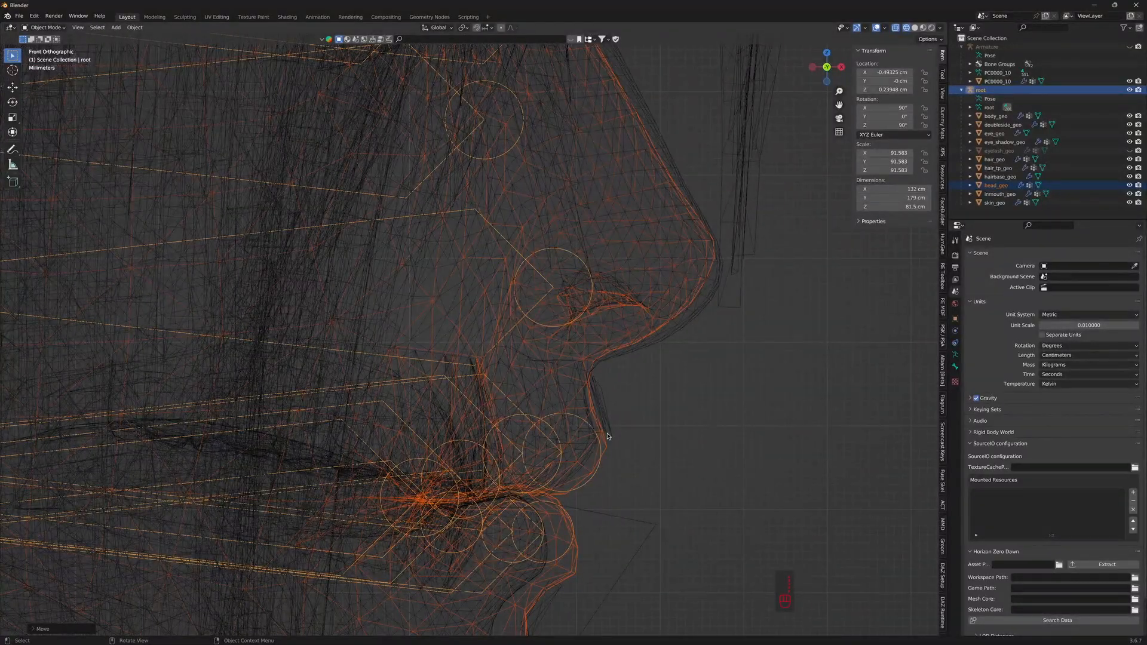
Step: Select eye_geo together with the root armature and shift root along global X to about -0.13 cm, fitting the eyeball behind the lashes
scroll(537, 385, up, 1)
scroll(535, 382, down, 1)
shift+middle_drag(536, 381, 581, 588)
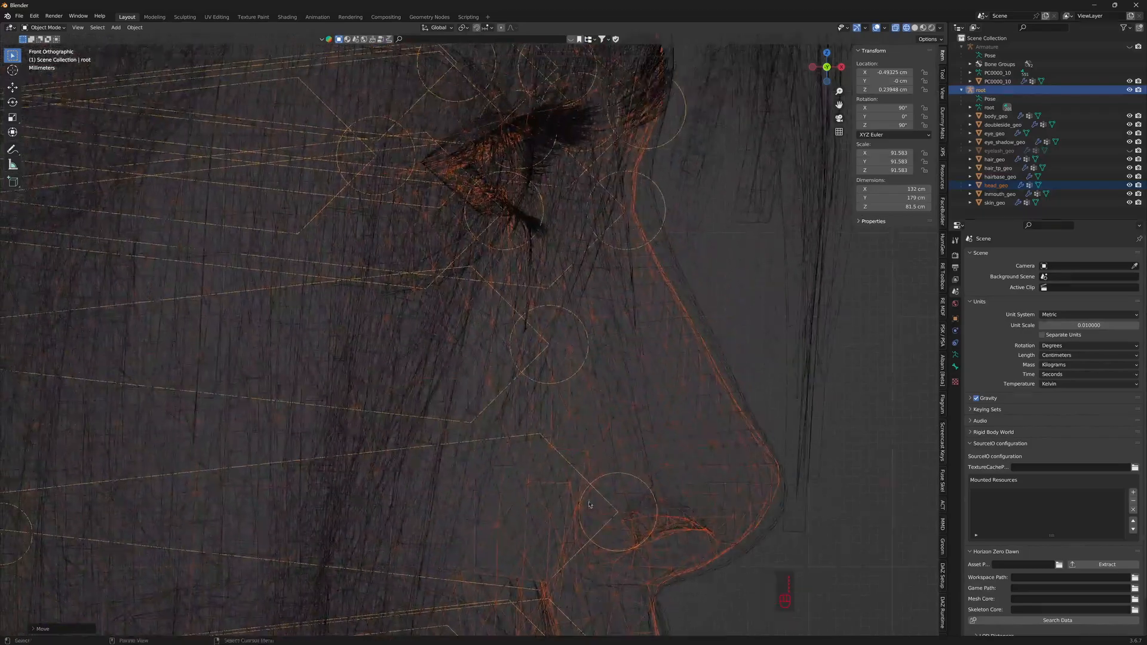
shift+middle_drag(585, 390, 569, 527)
scroll(548, 442, up, 5)
shift+middle_drag(546, 441, 548, 467)
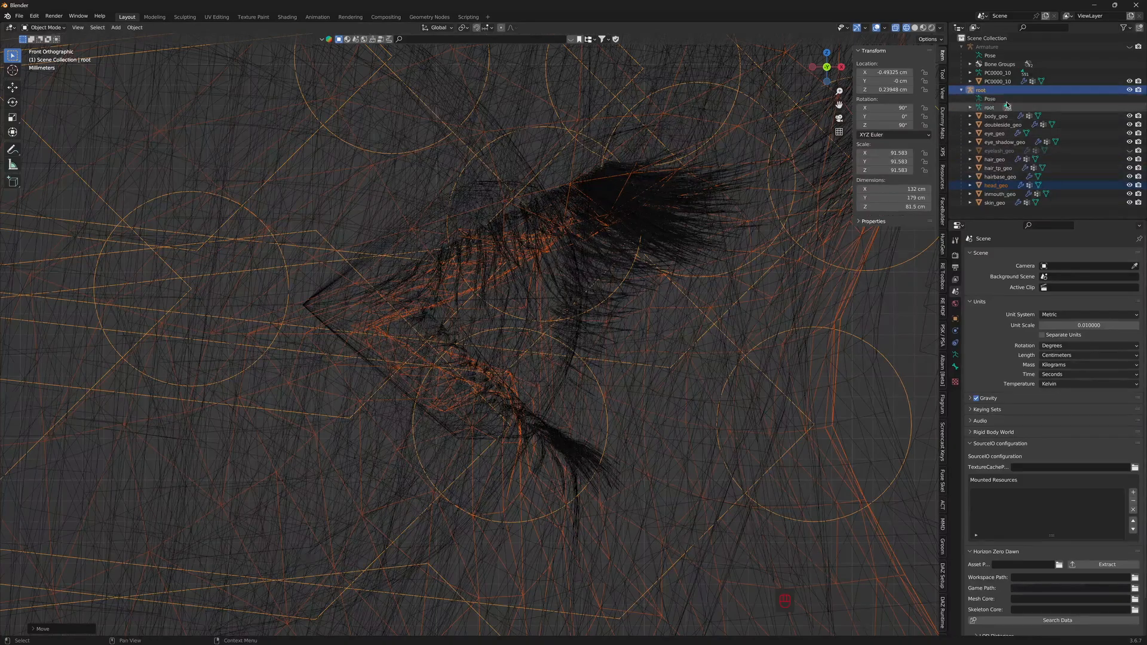
click(994, 134)
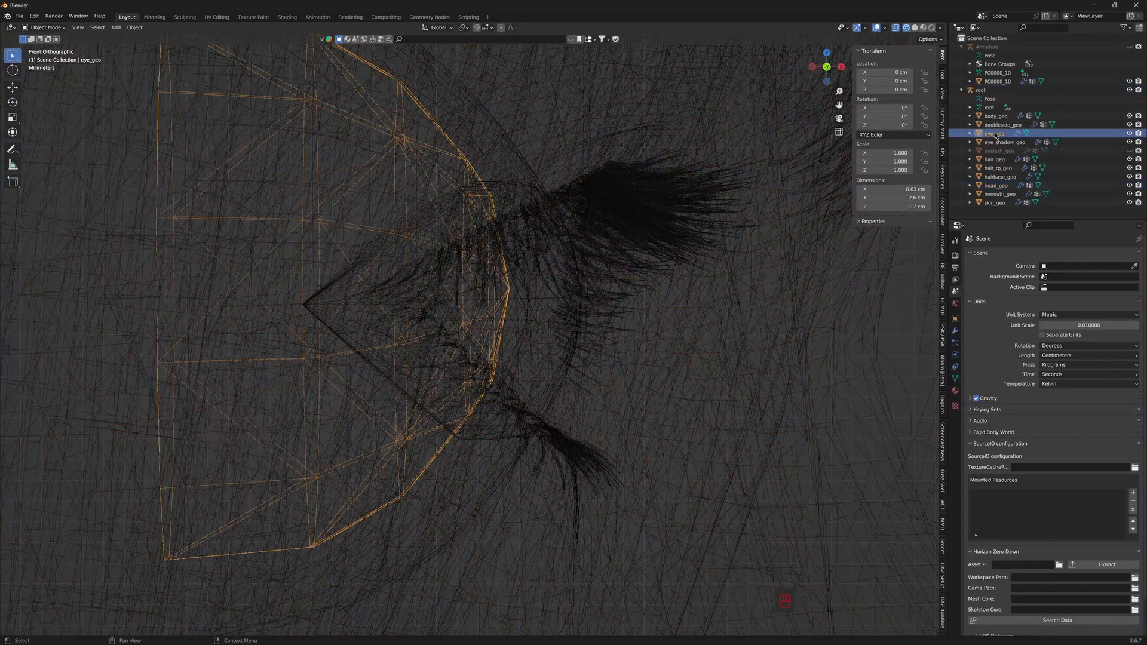
ctrl+click(983, 91)
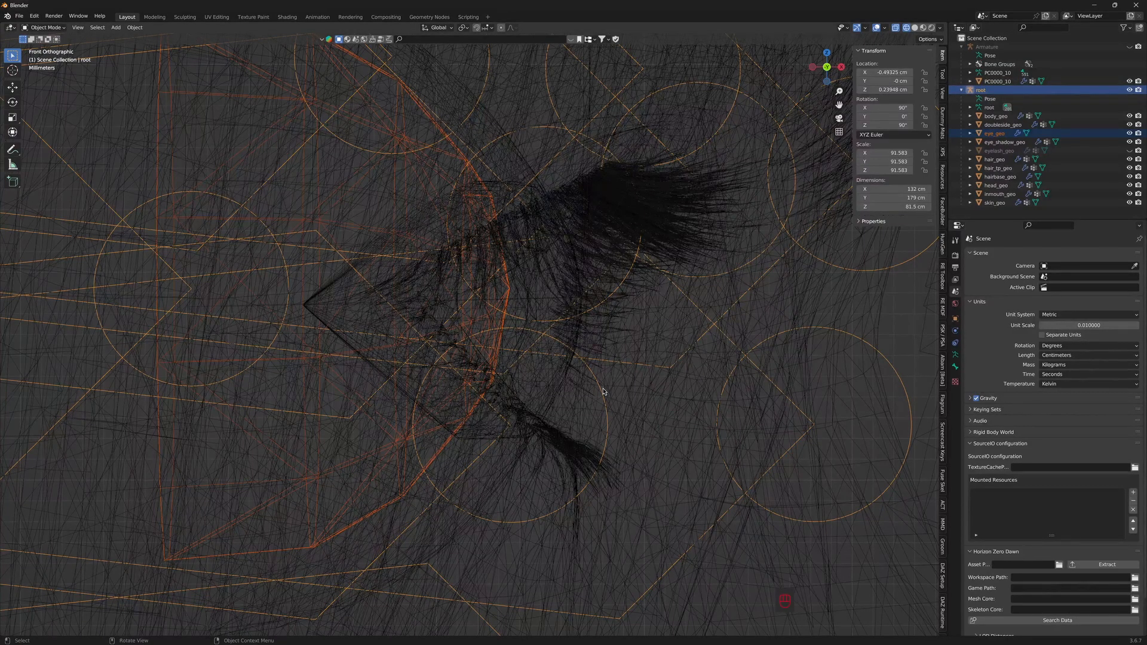
key(g)
key(x)
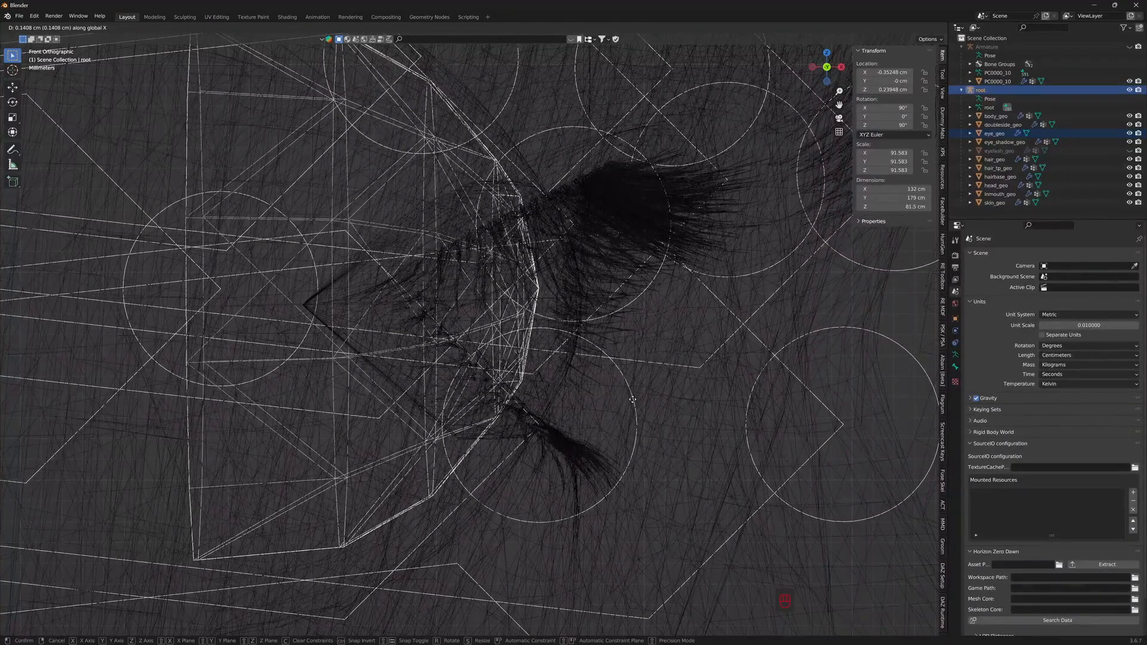
click(676, 400)
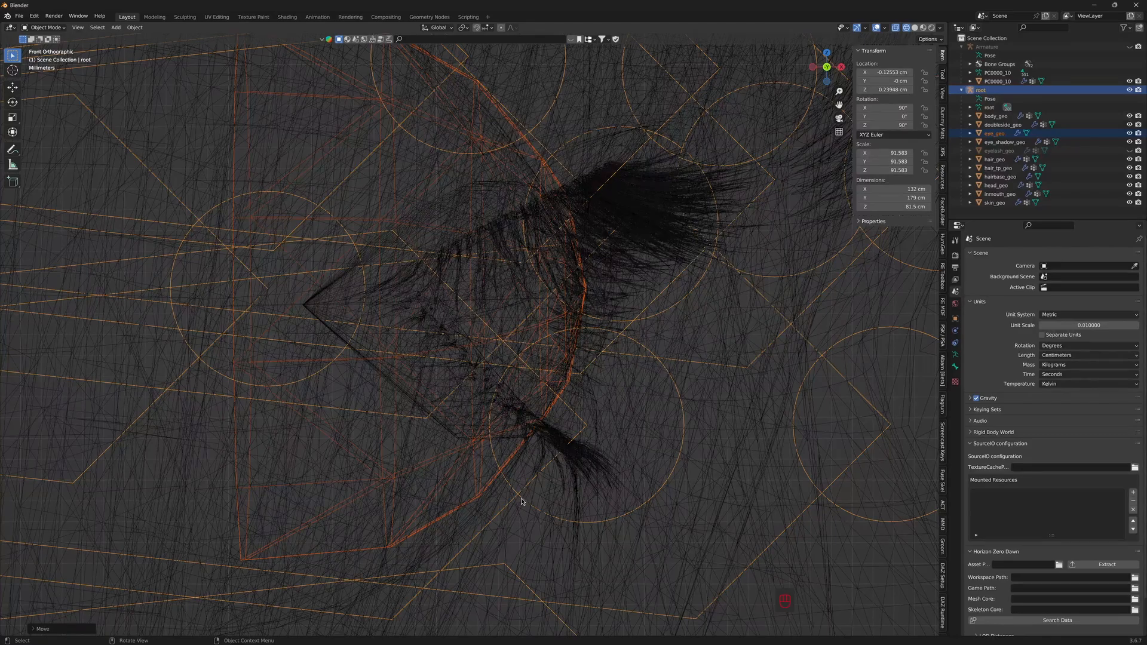
key(g)
key(x)
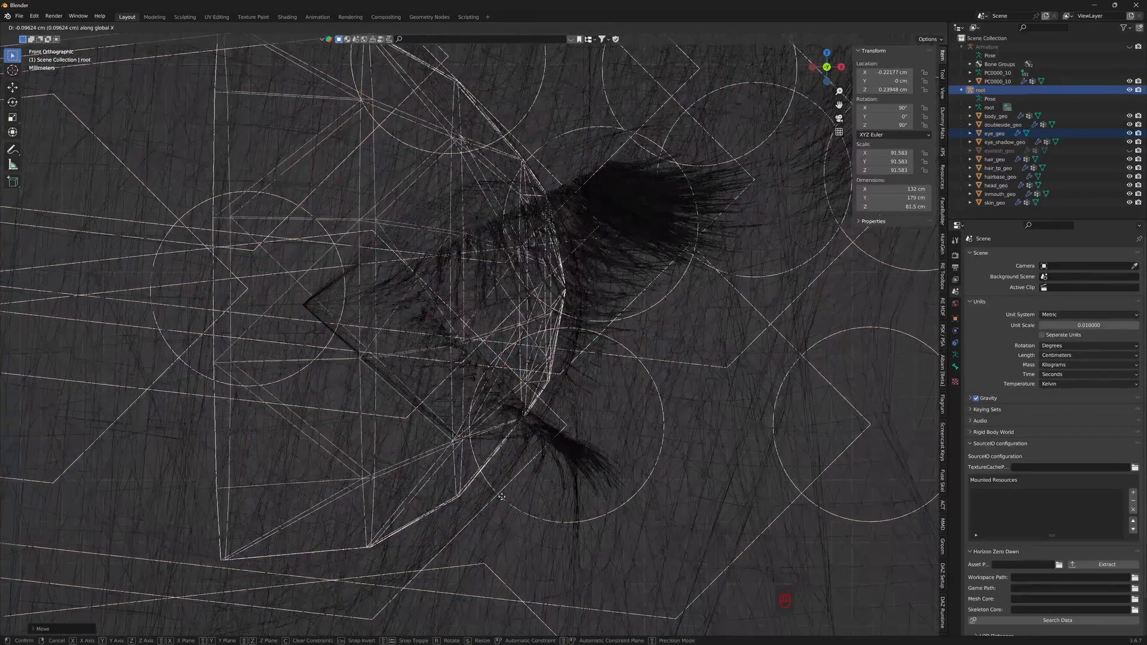
click(523, 501)
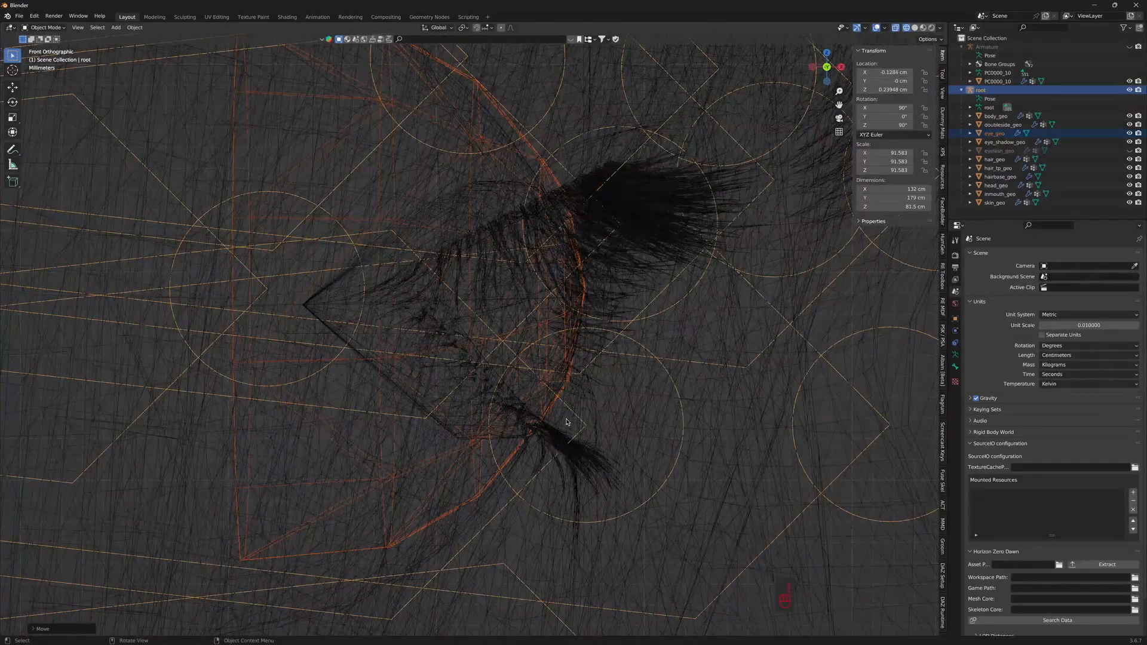
Step: Switch to solid shading and examine how the hair, face and body line up from several angles
key(z)
click(634, 419)
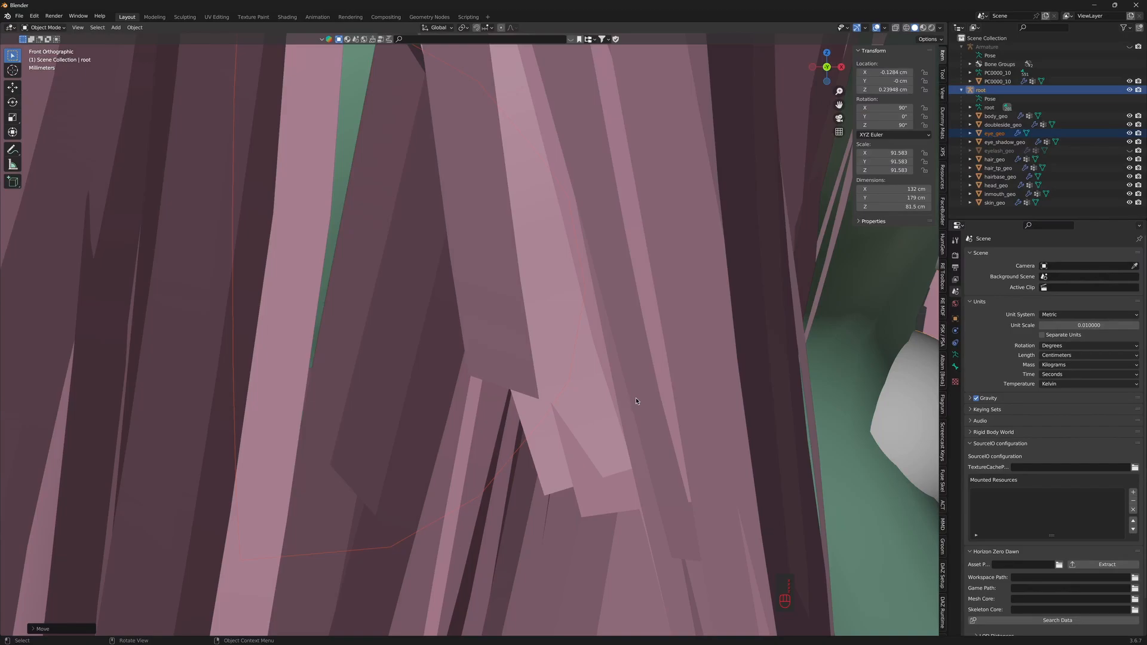
key(KP_3)
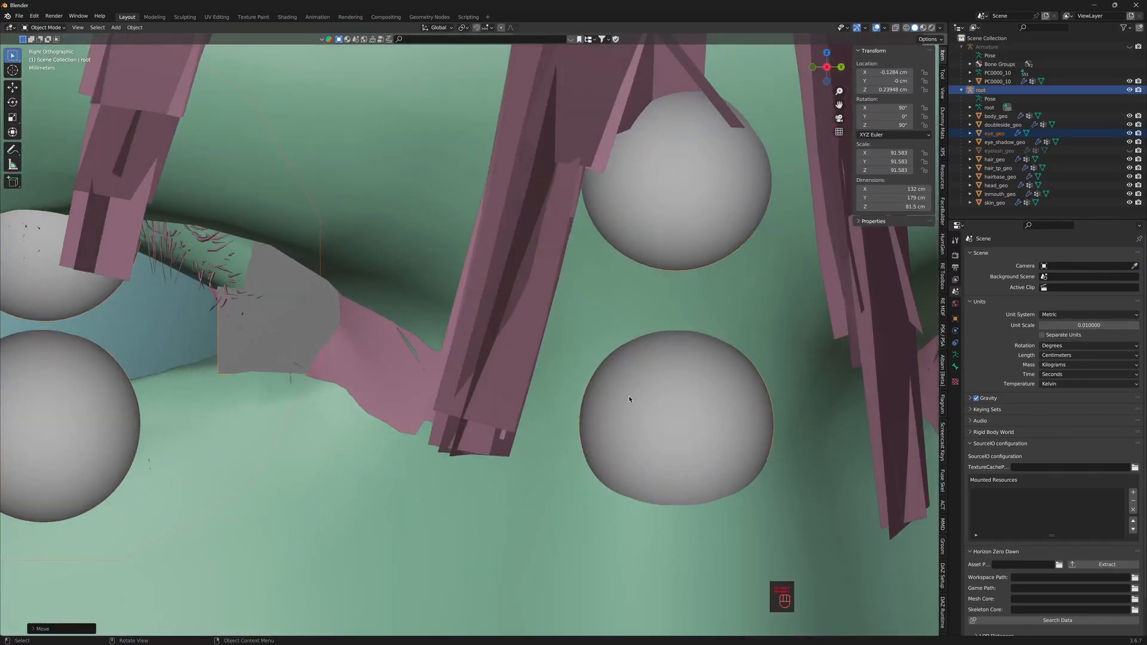
scroll(597, 383, down, 4)
scroll(572, 372, down, 5)
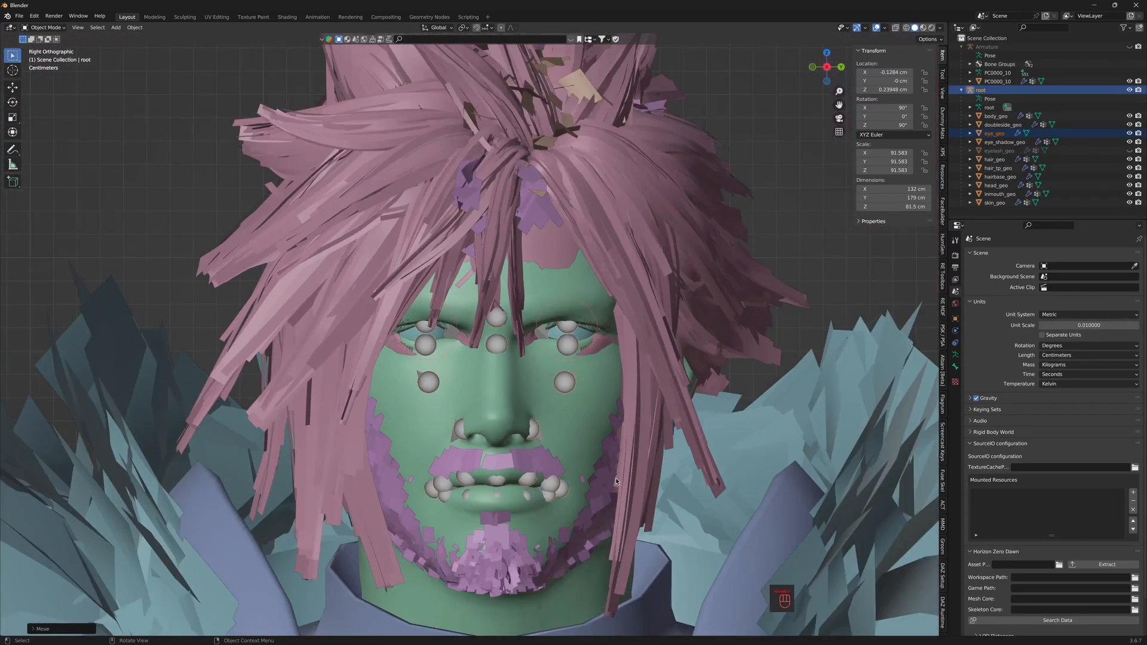
middle_drag(603, 476, 400, 215)
scroll(494, 262, up, 1)
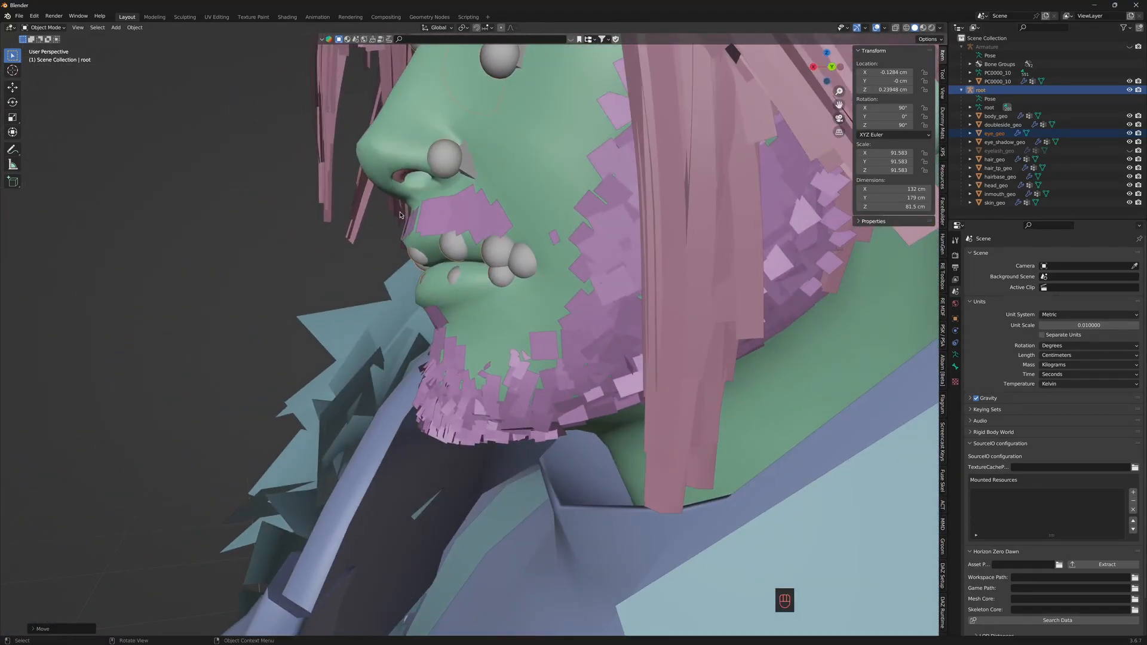
middle_drag(470, 311, 514, 294)
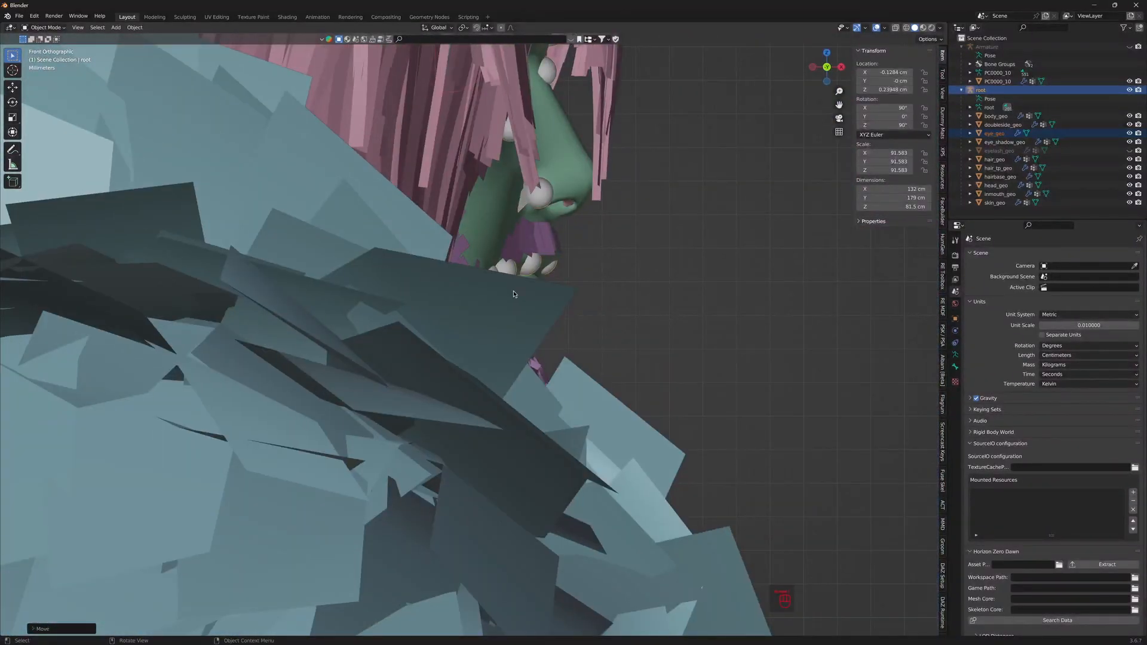
key(KP_3)
scroll(538, 263, down, 10)
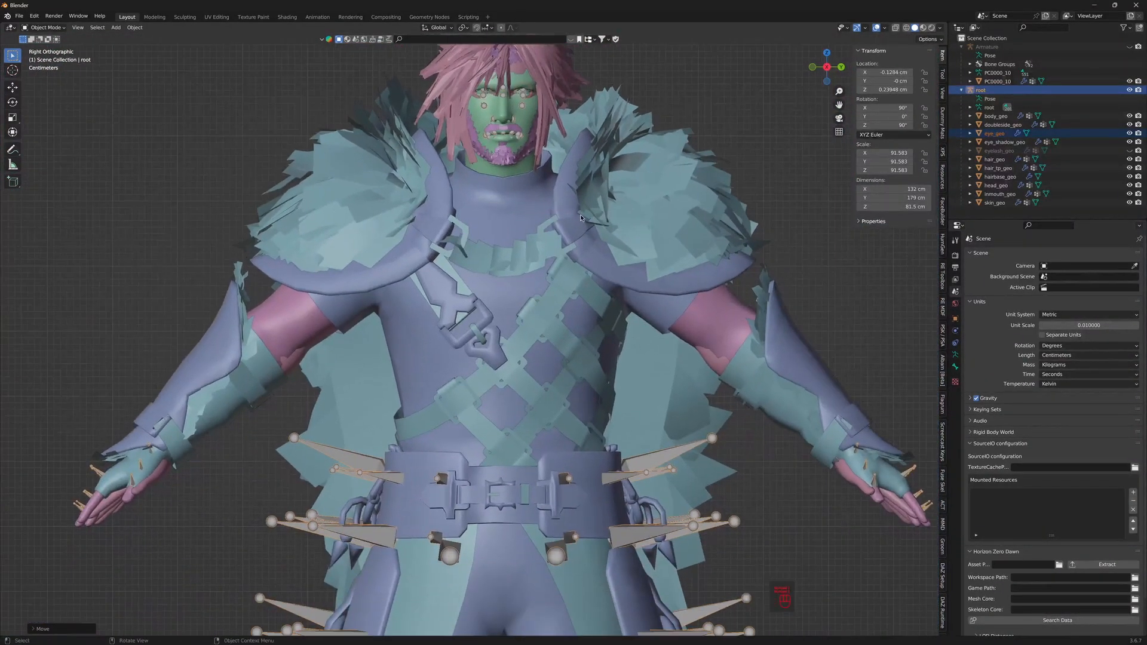
scroll(580, 220, down, 4)
shift+middle_drag(576, 360, 555, 272)
scroll(555, 272, up, 5)
shift+middle_drag(560, 230, 555, 558)
scroll(515, 332, down, 3)
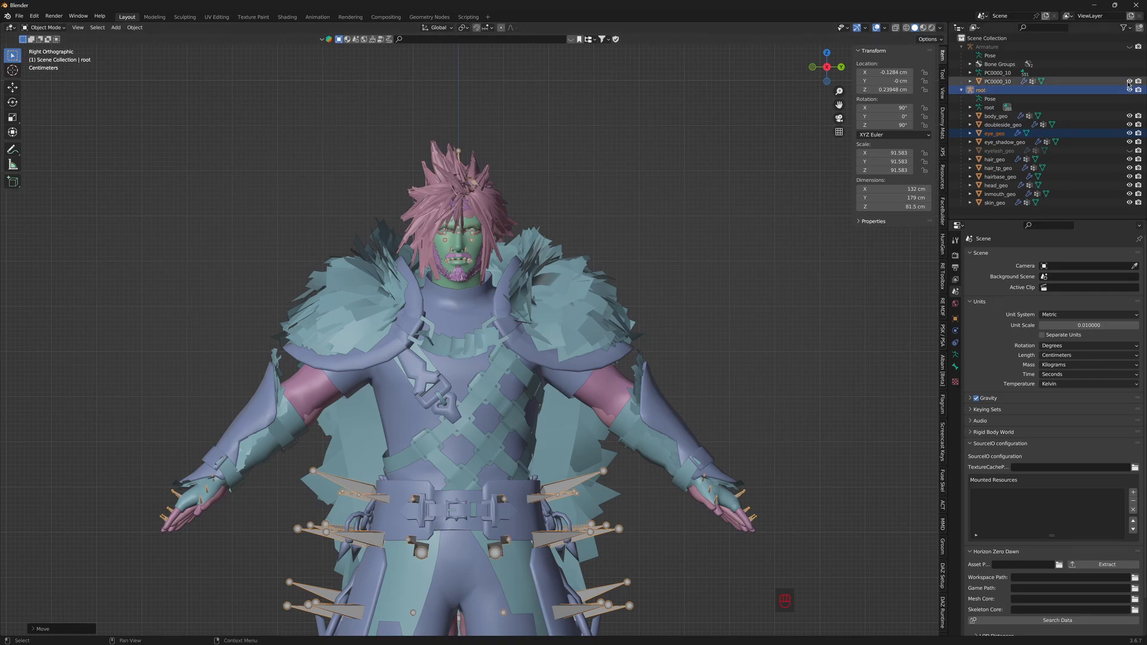
Step: Hide the PC0000_10 mesh and the root armature, and show the eyelash_geo mesh
click(1129, 81)
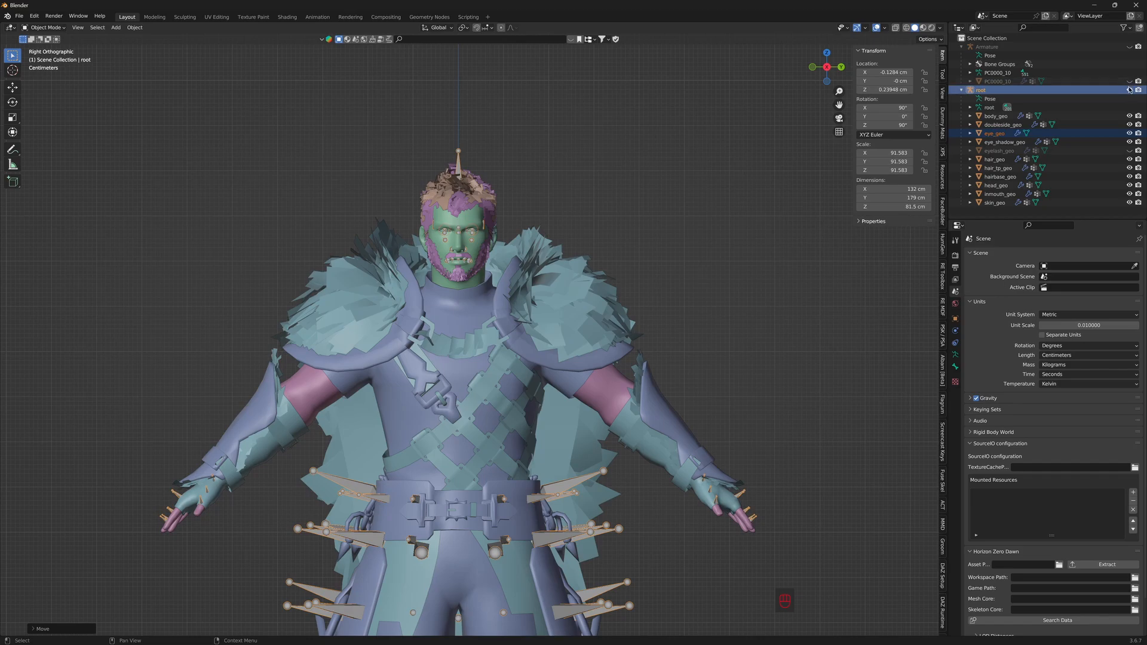
scroll(608, 383, down, 3)
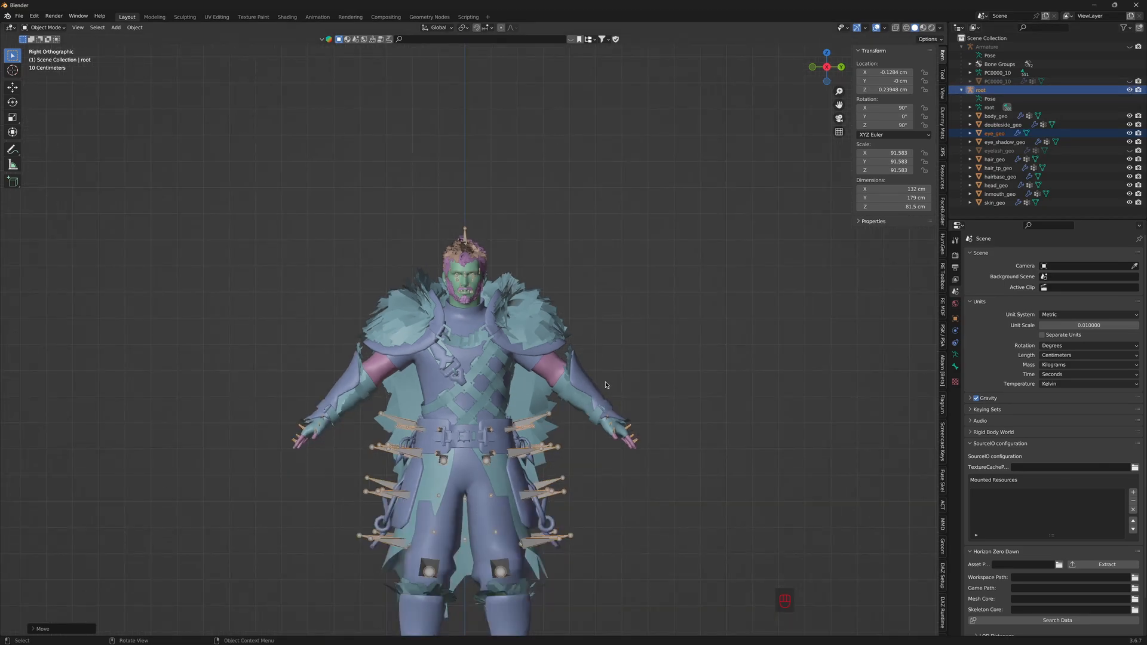
shift+middle_drag(578, 379, 607, 295)
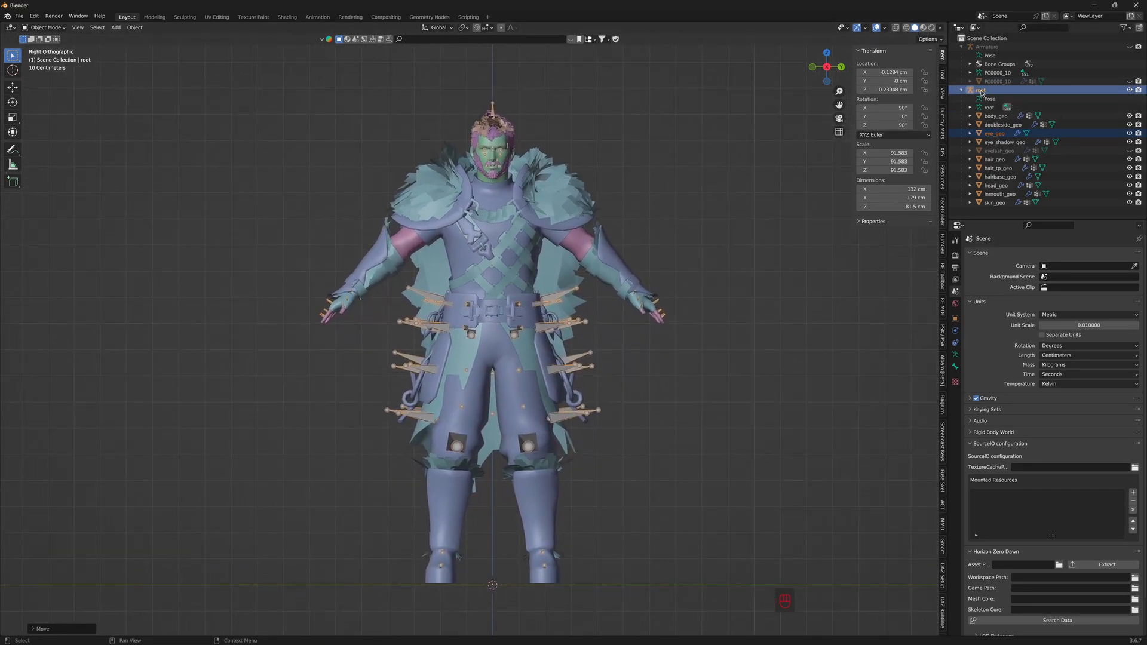
click(1129, 90)
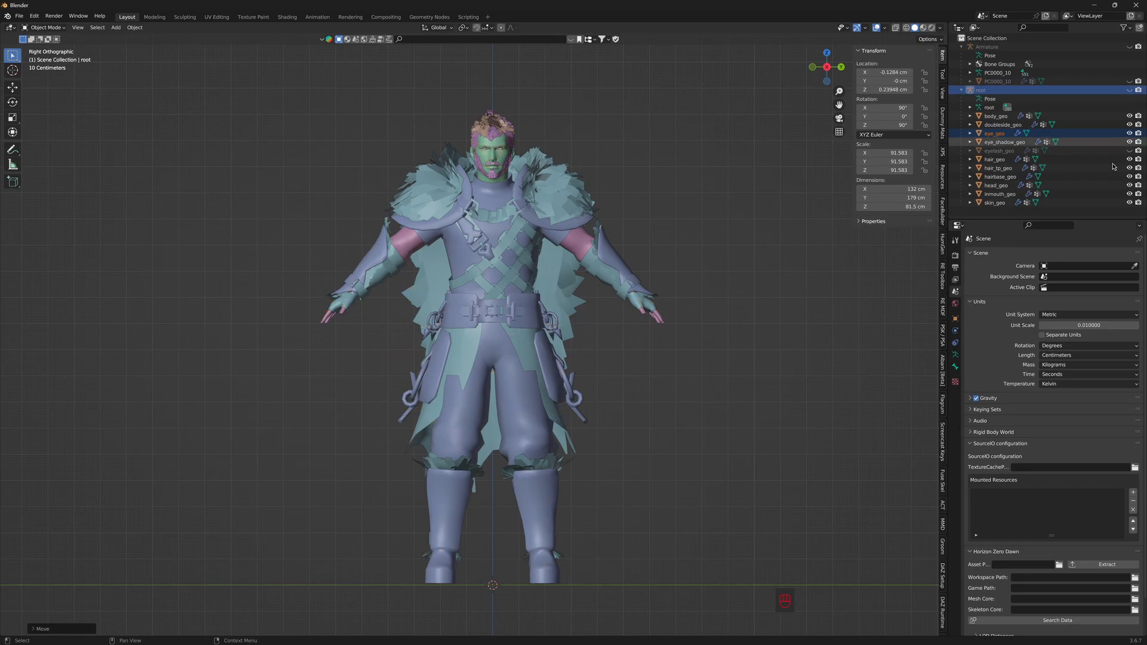
click(1129, 150)
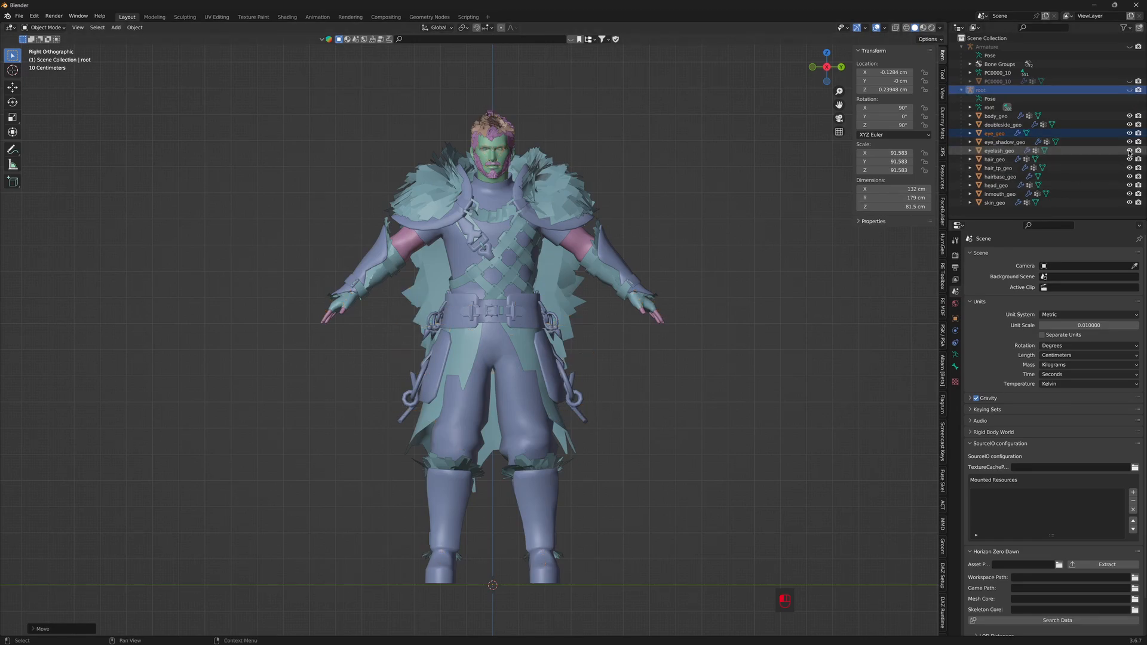
Step: Examine the eyes, eyelashes and facial hair up close, and then the upper body
scroll(448, 293, up, 4)
shift+middle_drag(472, 251, 469, 514)
scroll(532, 313, up, 5)
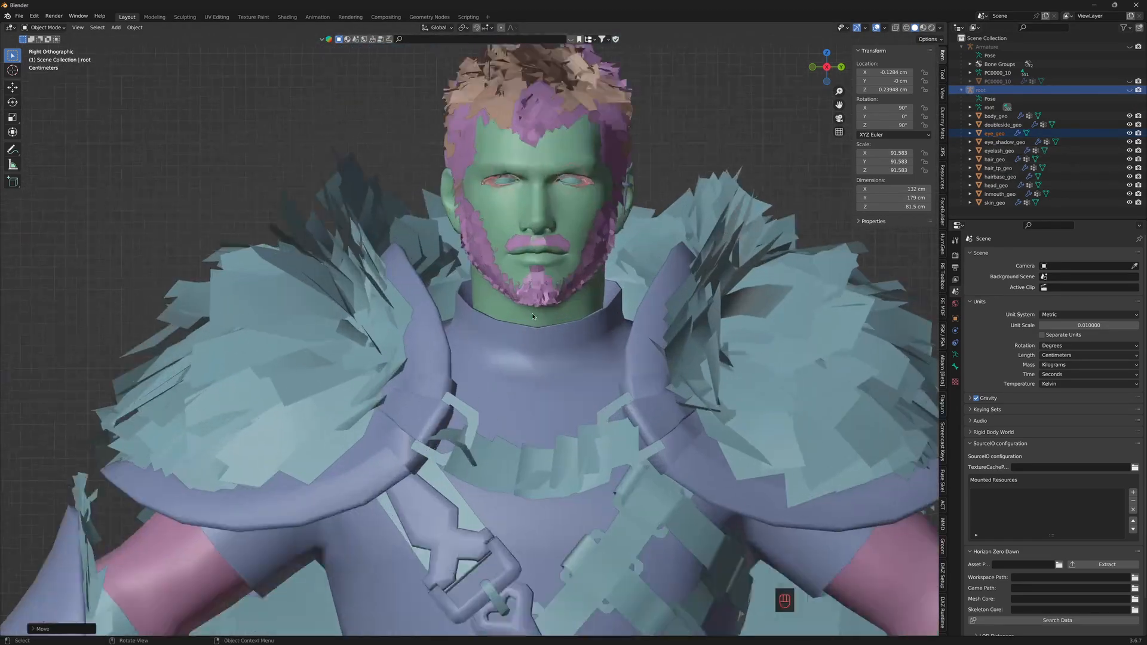
shift+middle_drag(530, 263, 516, 408)
scroll(516, 408, up, 3)
scroll(603, 325, up, 3)
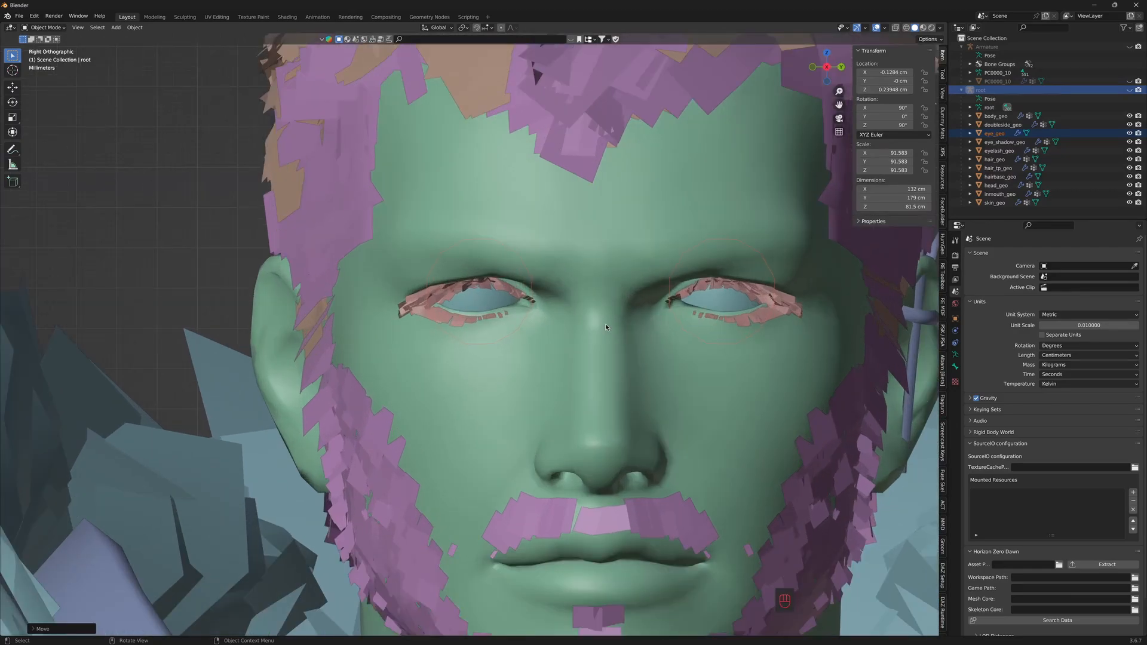
scroll(605, 324, down, 6)
shift+middle_drag(601, 368, 590, 273)
scroll(590, 273, up, 2)
scroll(590, 273, down, 5)
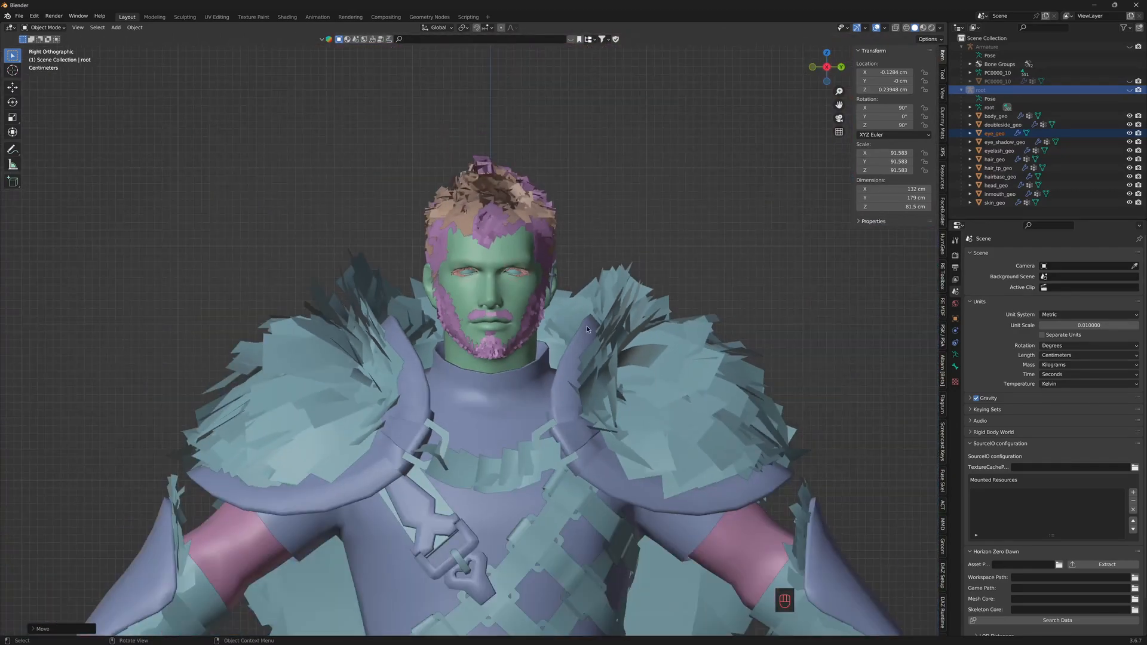
shift+middle_drag(595, 397, 601, 298)
scroll(601, 298, down, 1)
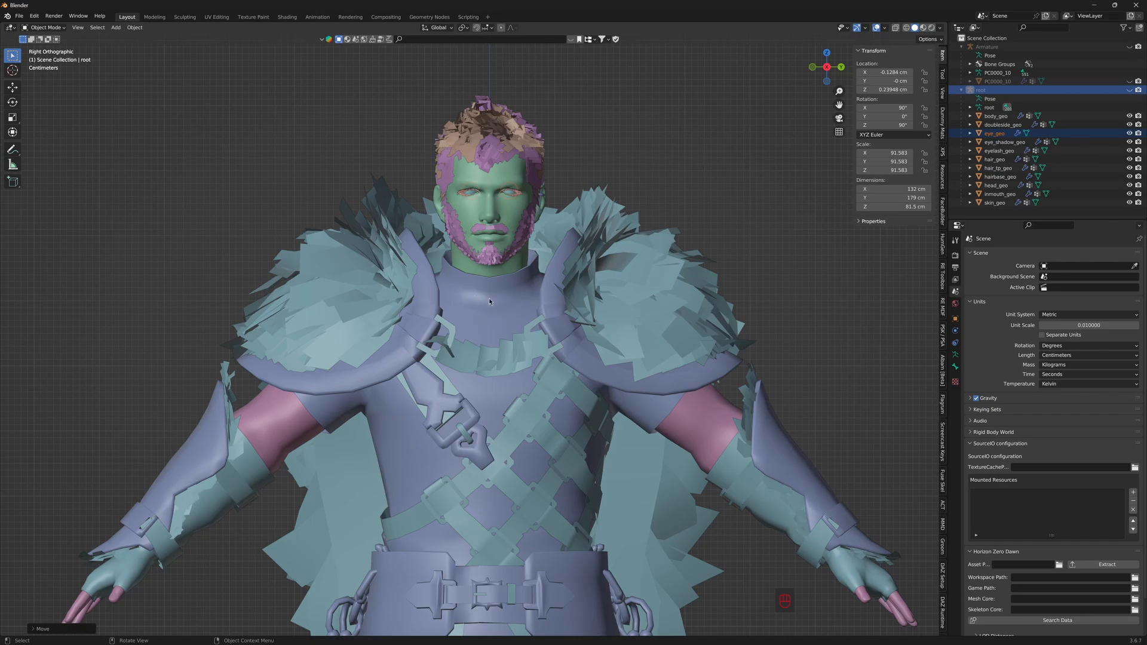
Step: Switch the viewport shading to Material Preview and view the whole character
key(z)
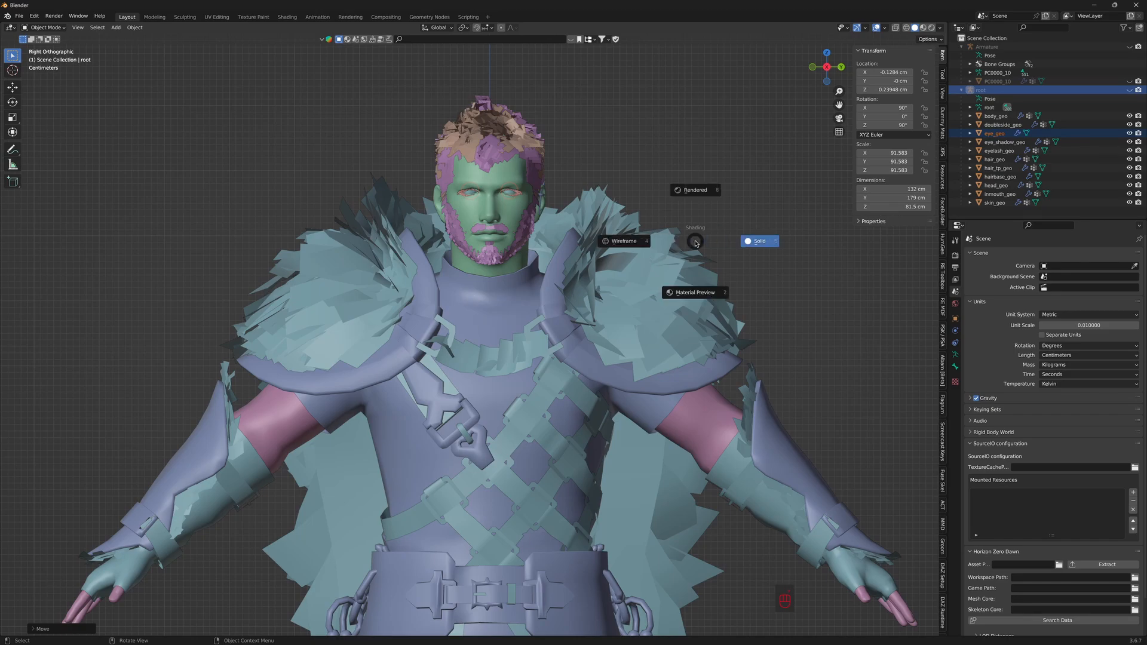
click(732, 288)
scroll(578, 294, down, 5)
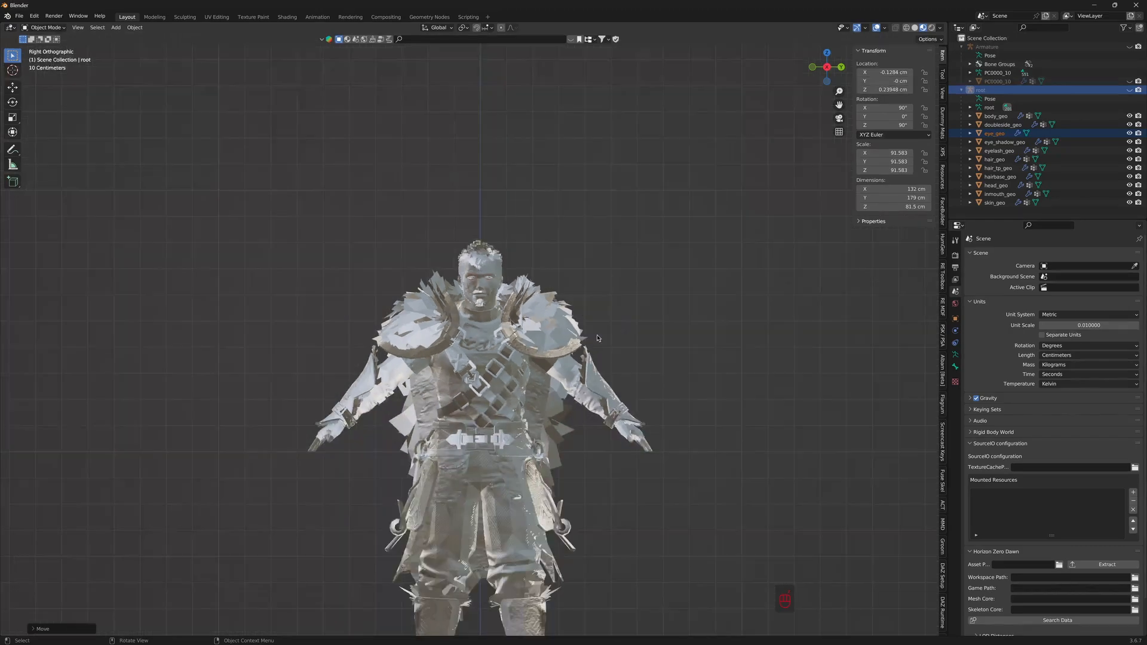
Step: Examine the character's head, shoulder armor and chest straps up close in Material Preview
scroll(586, 361, up, 6)
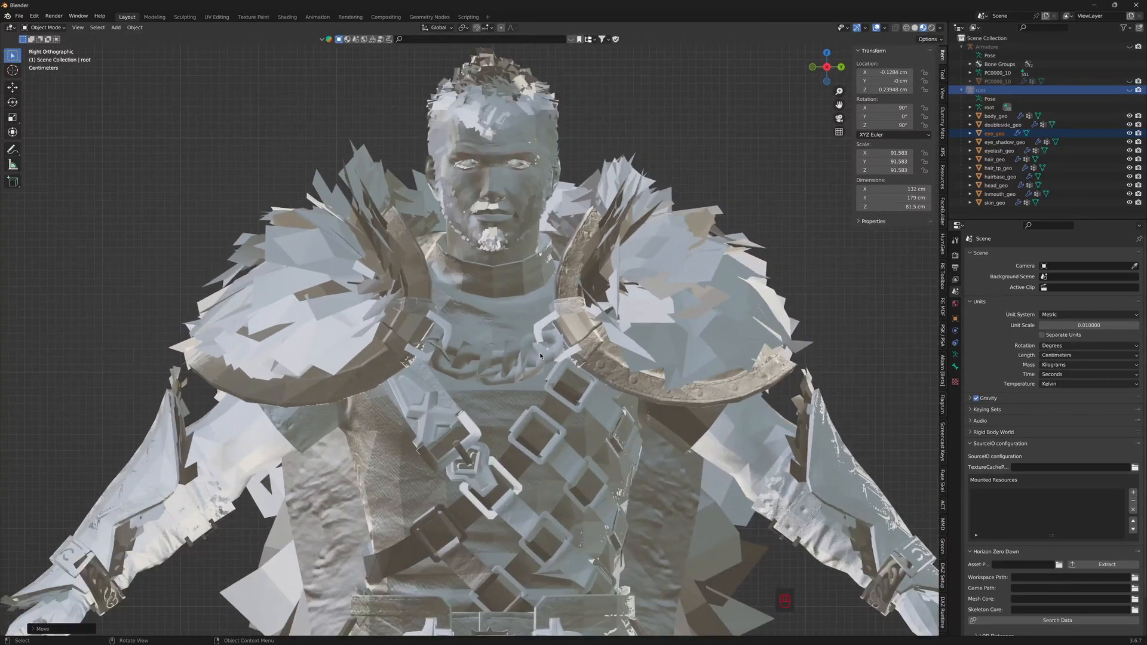
scroll(539, 353, up, 4)
scroll(523, 336, down, 4)
scroll(556, 387, up, 3)
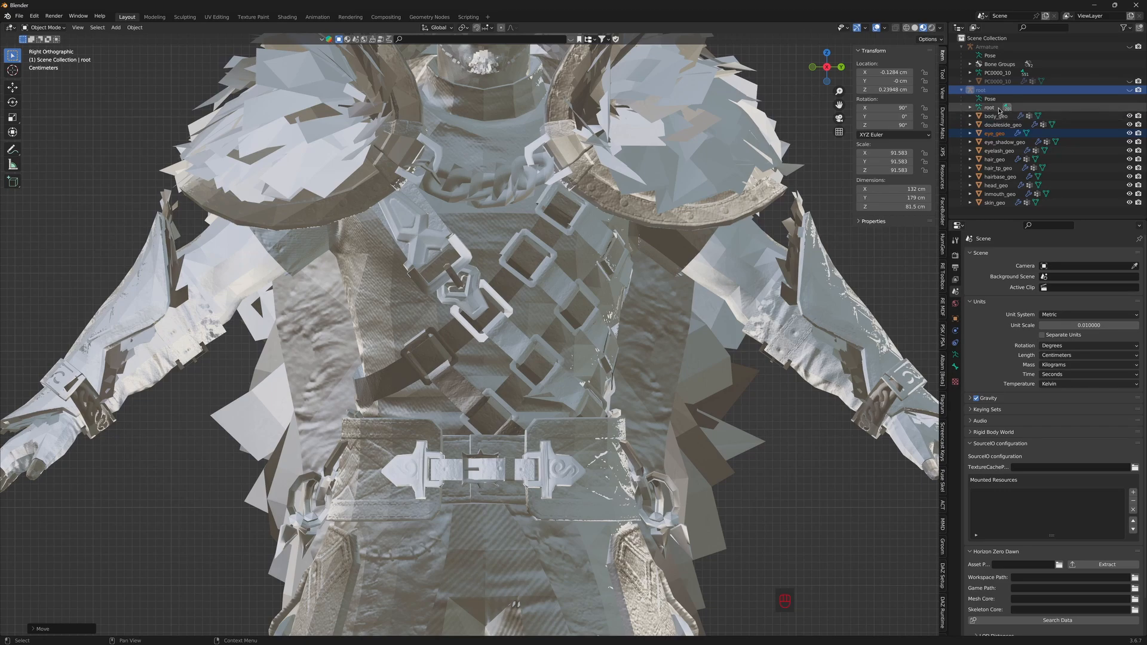
Step: Switch to the Shading workspace and frame the character's head and shoulders in the right orthographic view
click(286, 17)
key(KP_3)
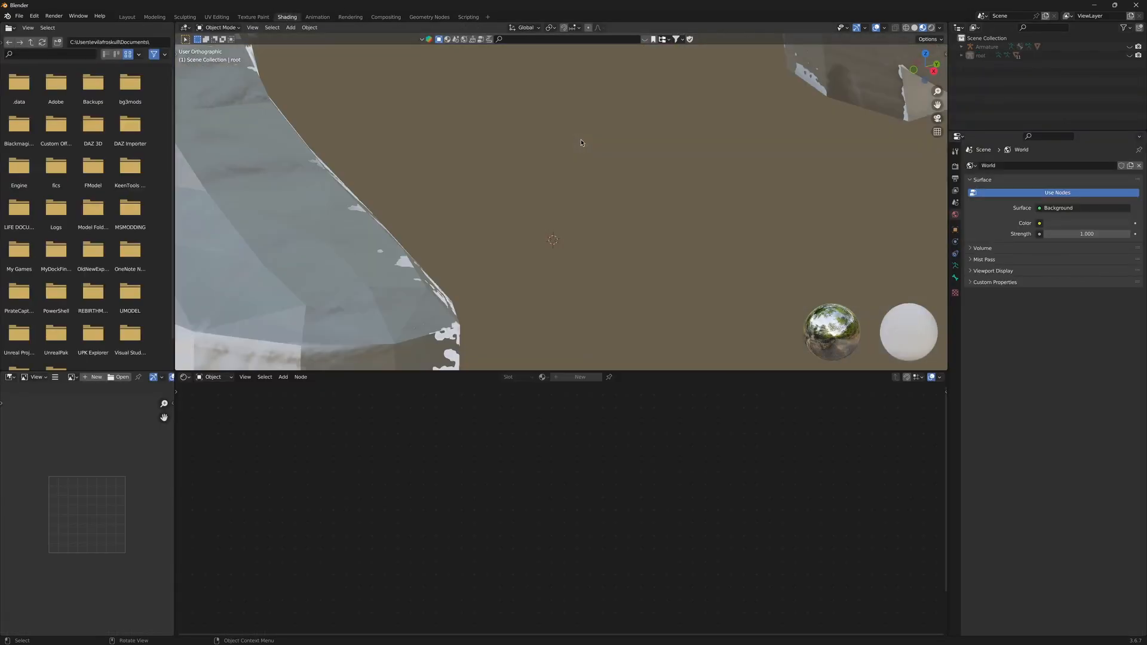
scroll(583, 144, down, 10)
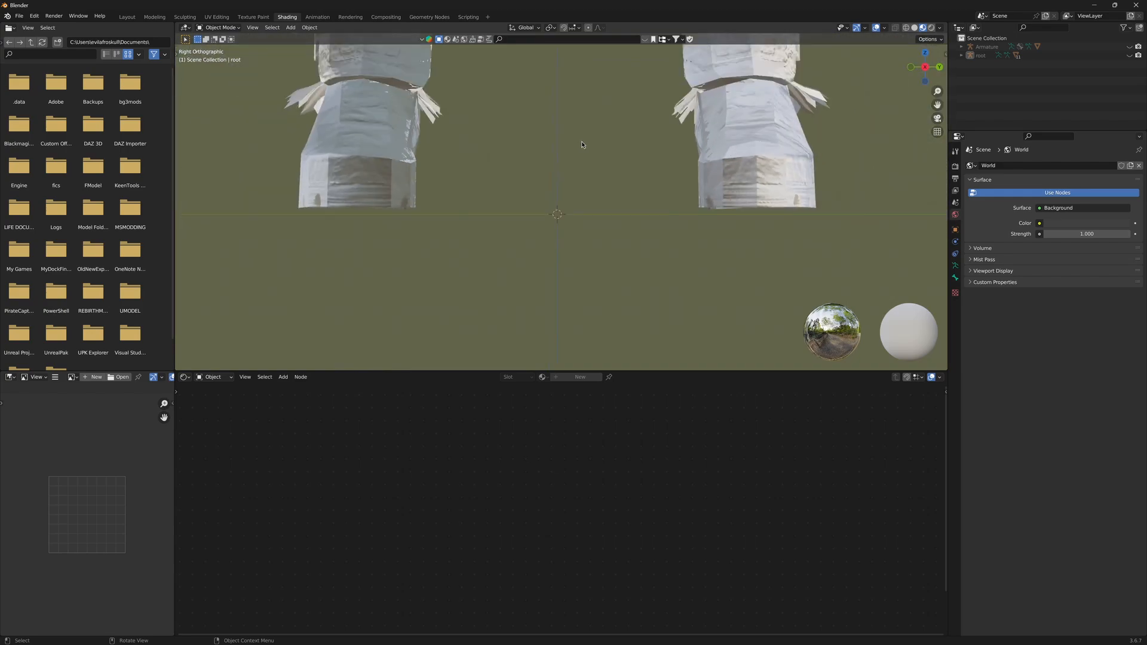
shift+middle_drag(584, 146, 593, 251)
shift+middle_drag(571, 204, 567, 369)
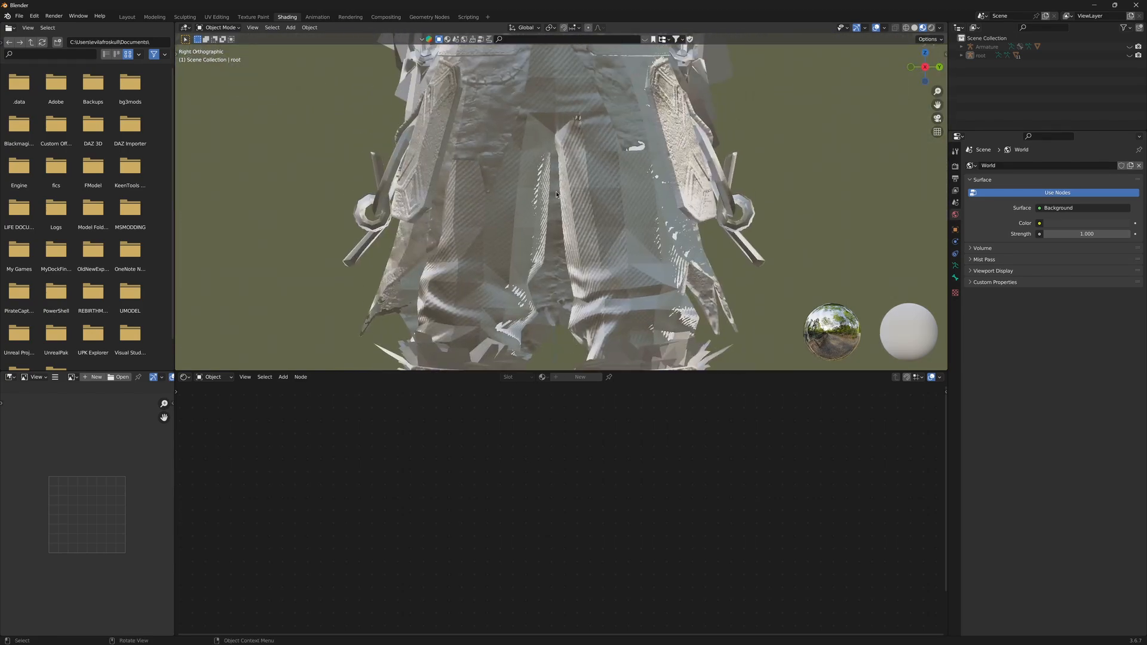
shift+middle_drag(553, 173, 541, 380)
shift+middle_drag(557, 138, 558, 371)
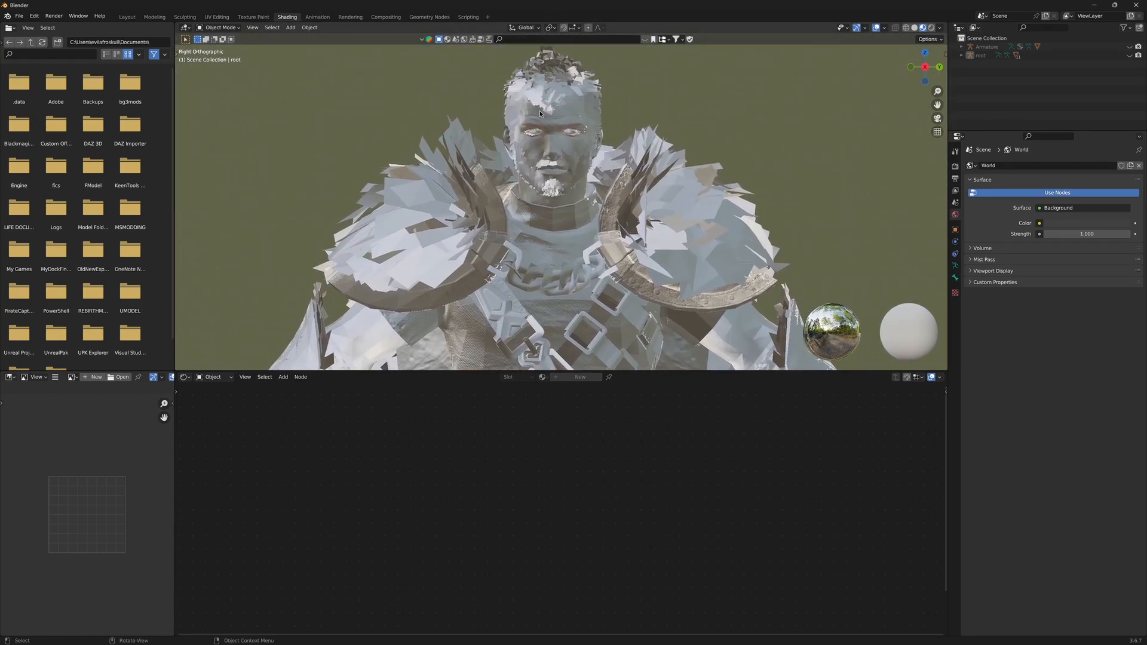
scroll(552, 200, down, 1)
shift+middle_drag(556, 124, 576, 150)
scroll(553, 200, up, 5)
scroll(552, 201, down, 4)
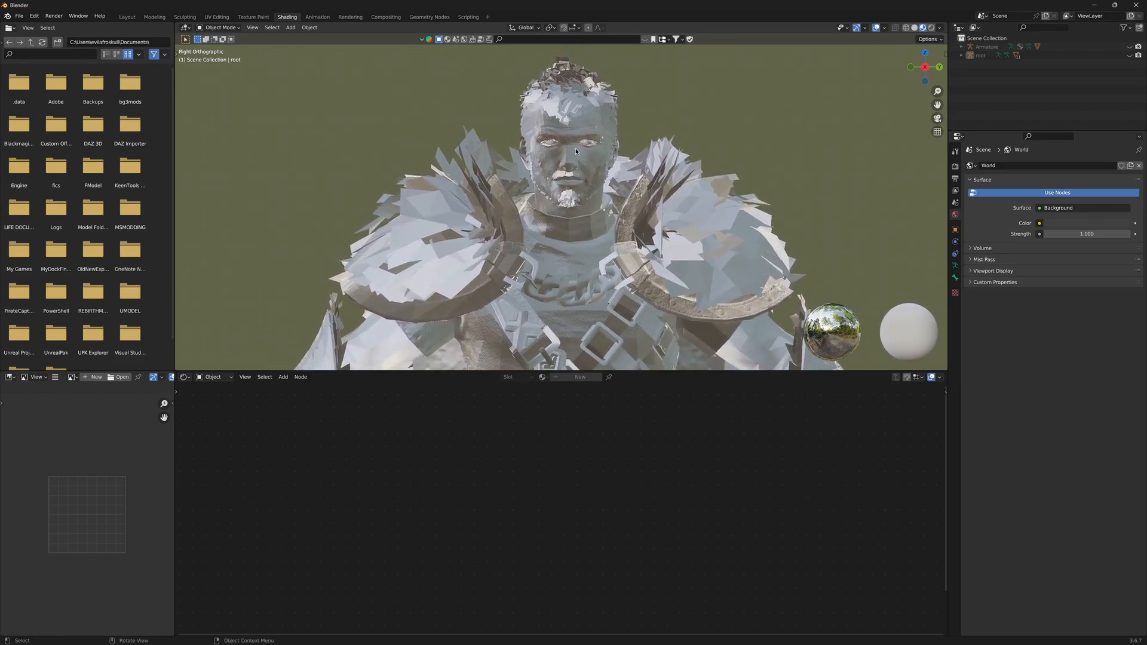
Step: Select body_geo under the root armature and examine the shader nodes of its mat_ch050_004_body material
click(961, 55)
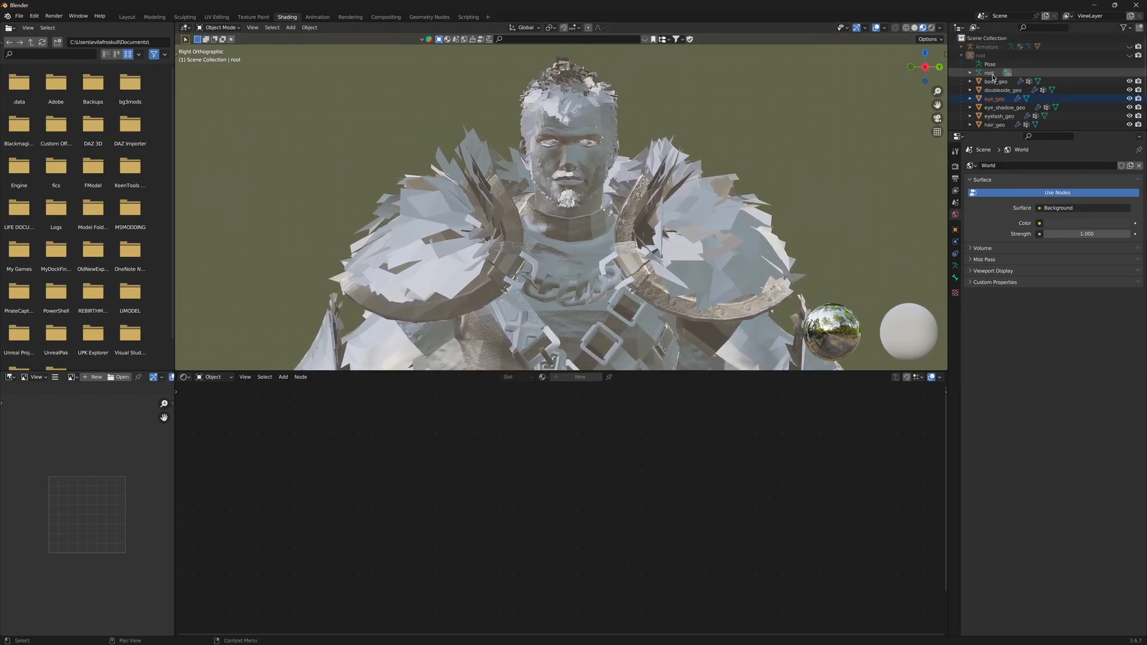
scroll(1004, 89, down, 1)
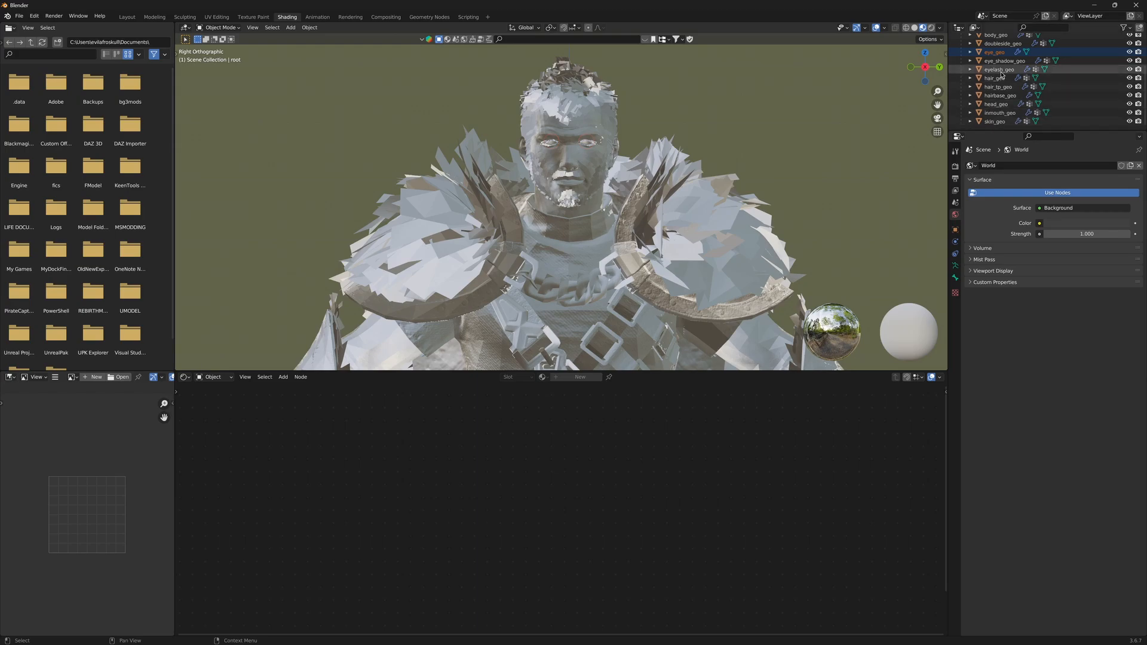
scroll(1002, 115, down, 1)
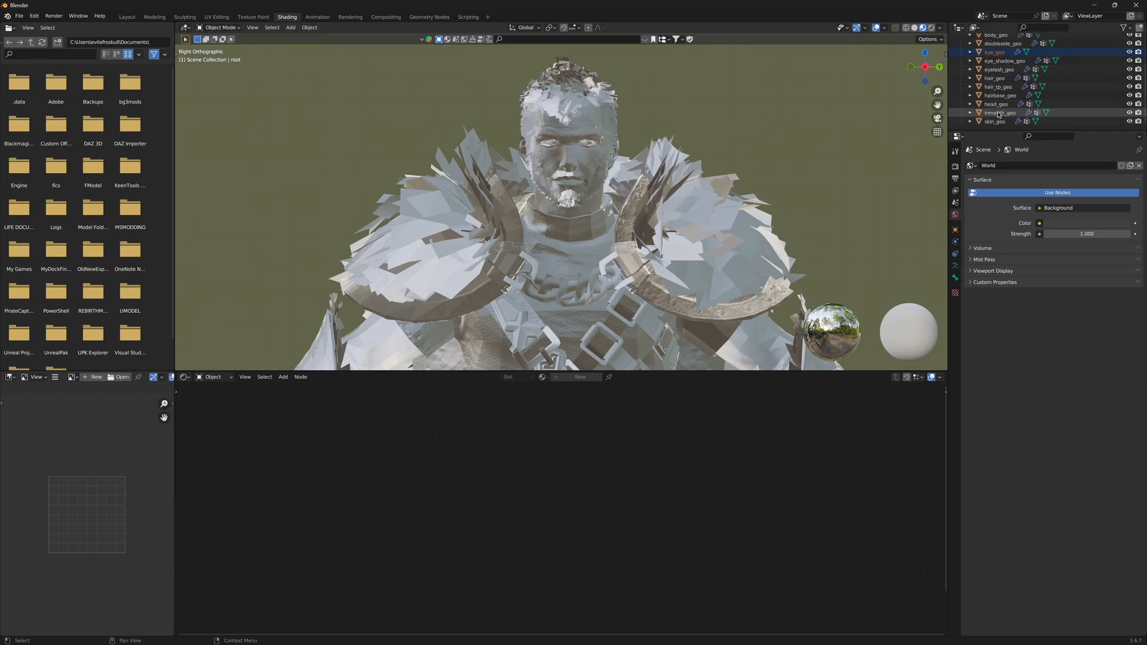
scroll(997, 119, up, 4)
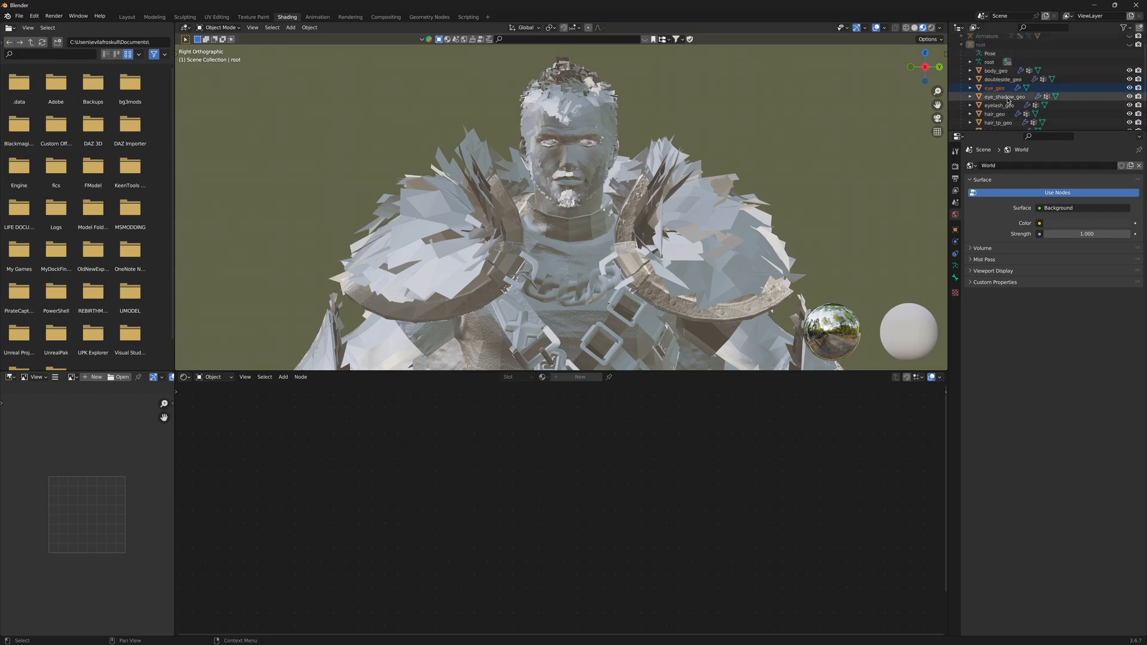
click(1010, 70)
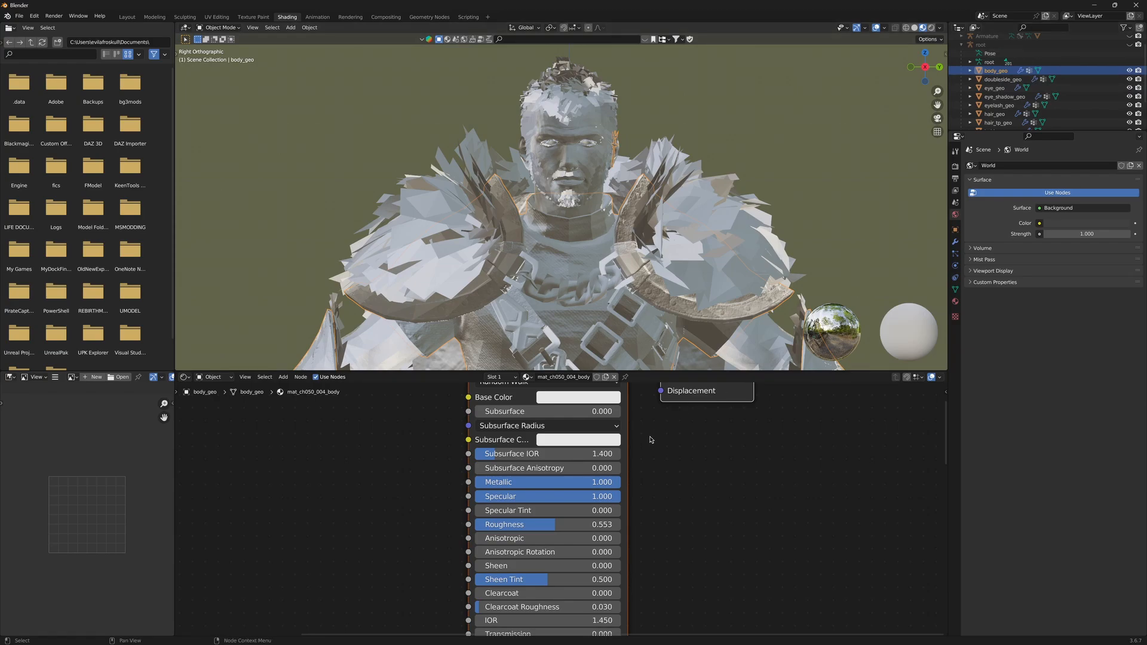
scroll(647, 436, down, 3)
middle_drag(617, 480, 697, 463)
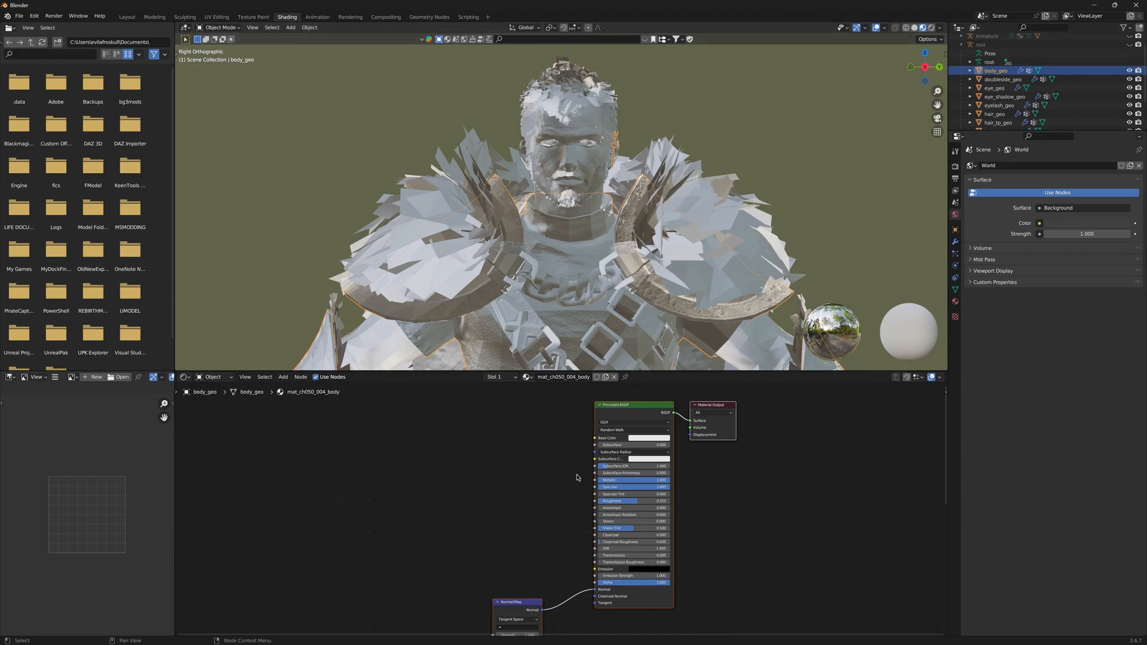
scroll(599, 269, up, 1)
shift+middle_drag(599, 270, 595, 109)
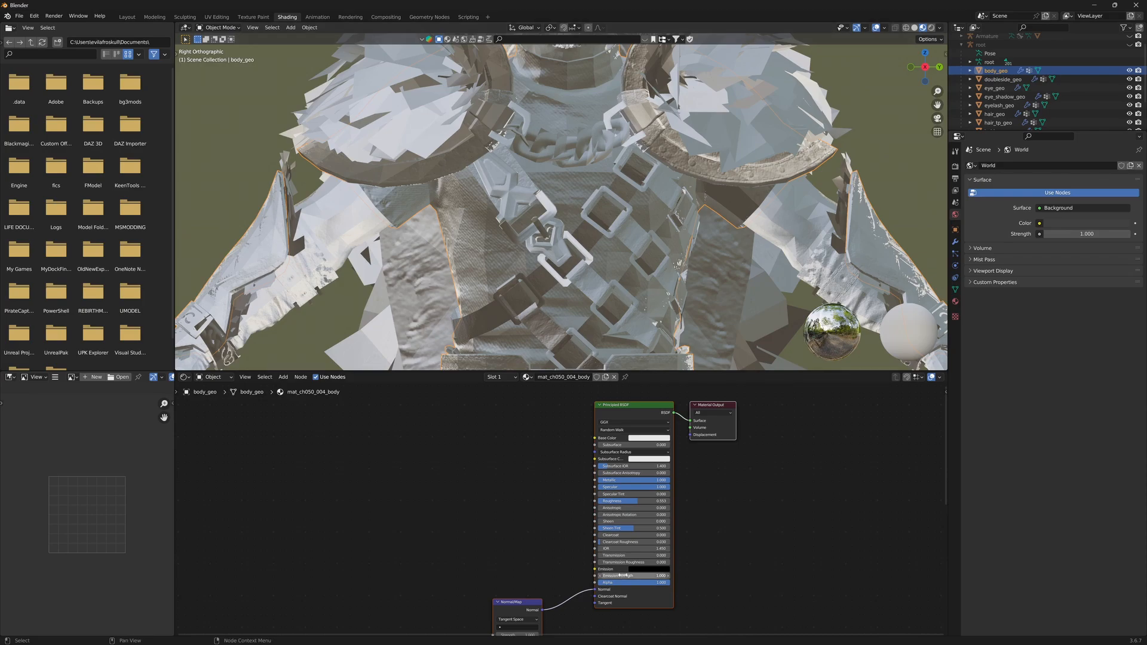
Step: Select the PC0000_10 mesh under Armature and show its complete list of material slots
click(962, 36)
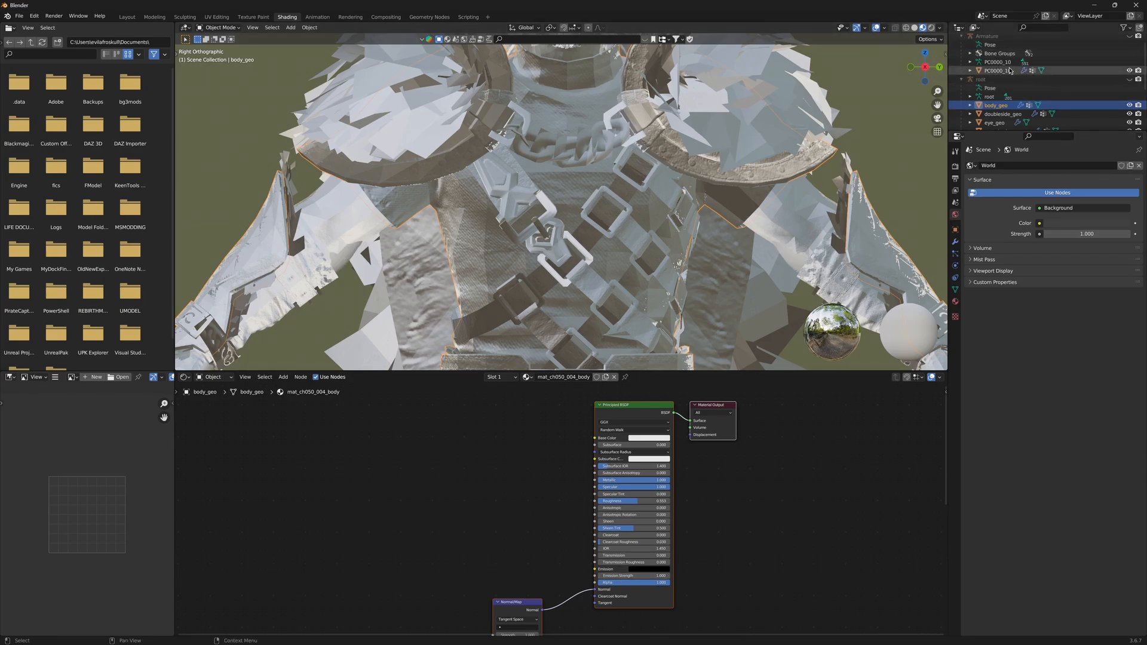
click(1067, 71)
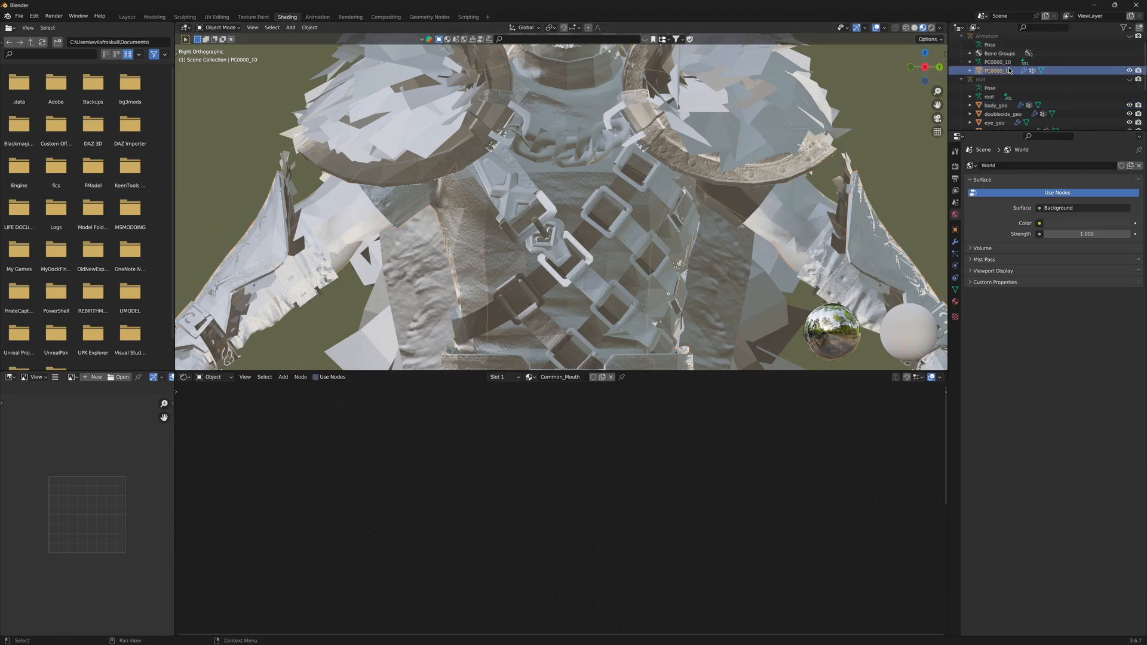
click(956, 301)
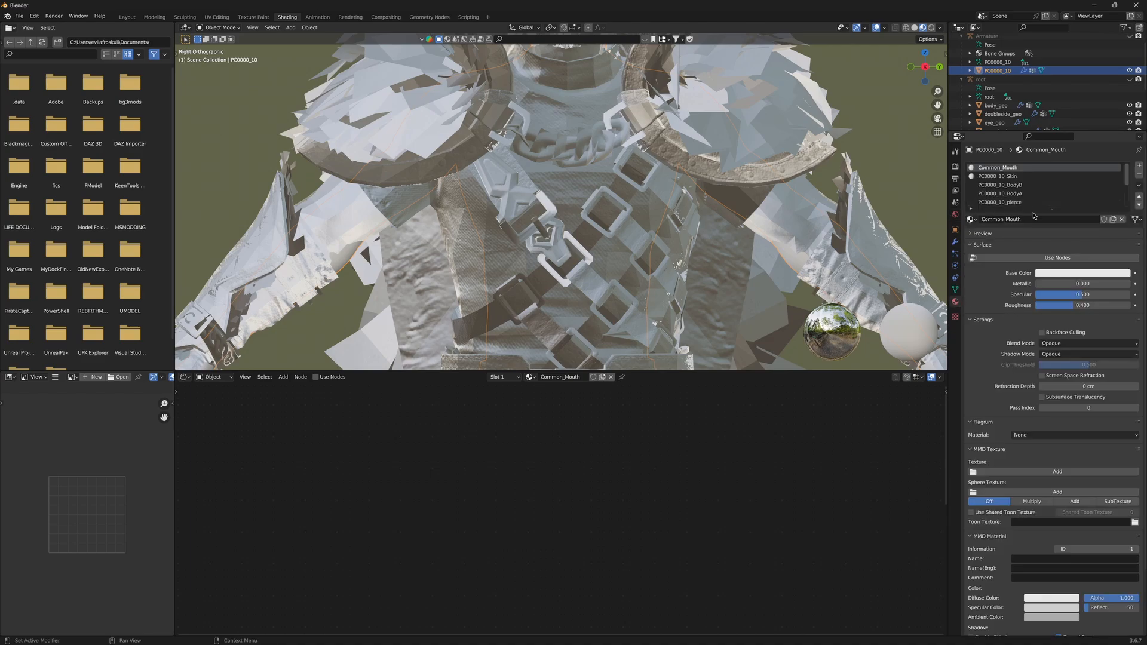
drag(1056, 216, 1054, 294)
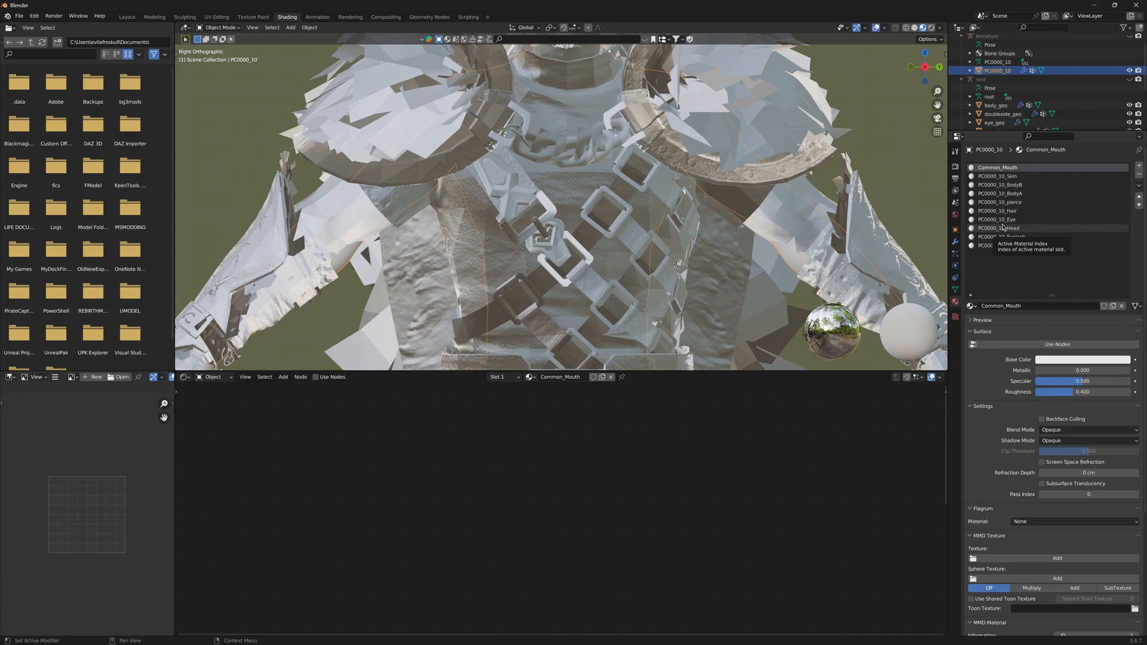
Step: Enable nodes for the PC0000_10_Skin material
click(1005, 176)
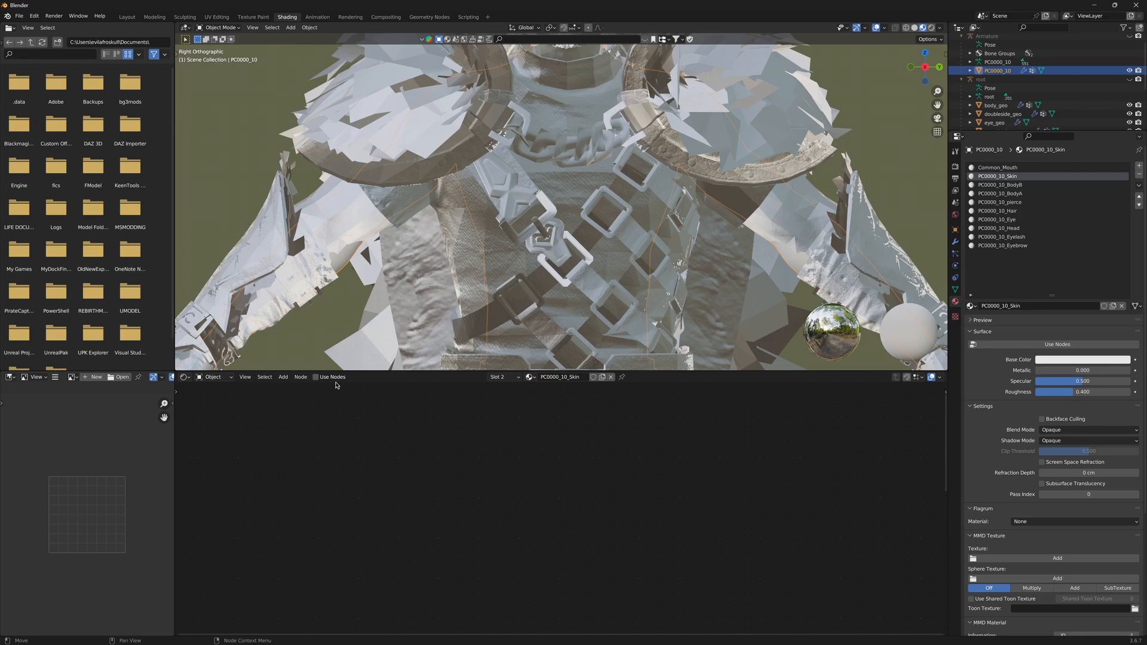
click(317, 378)
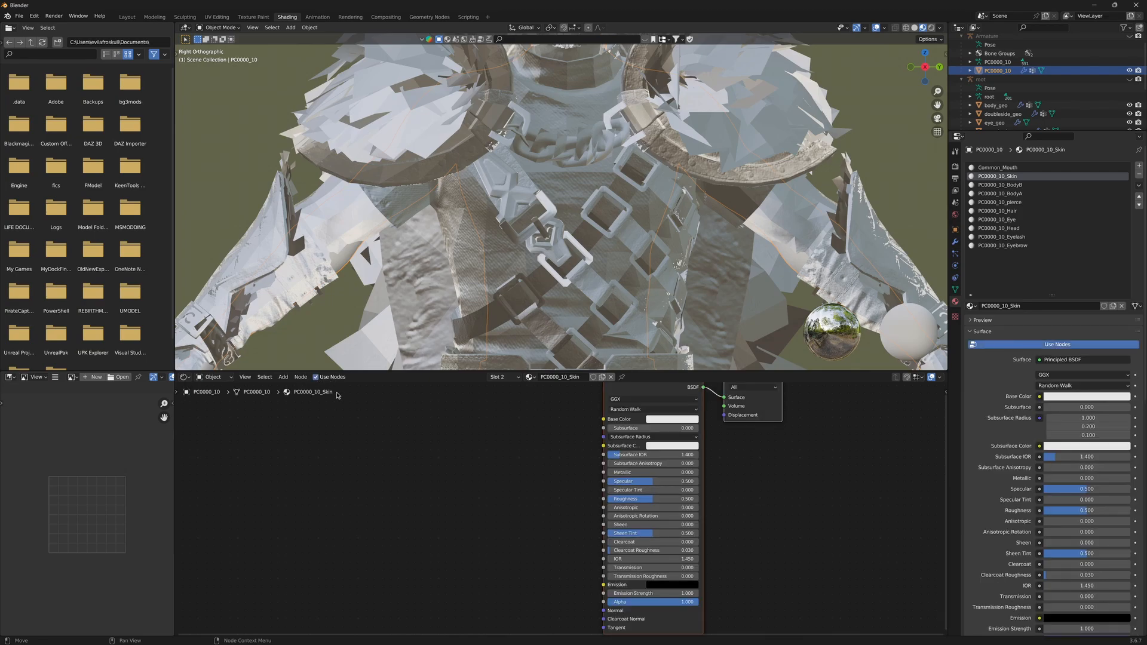
middle_drag(517, 460, 492, 468)
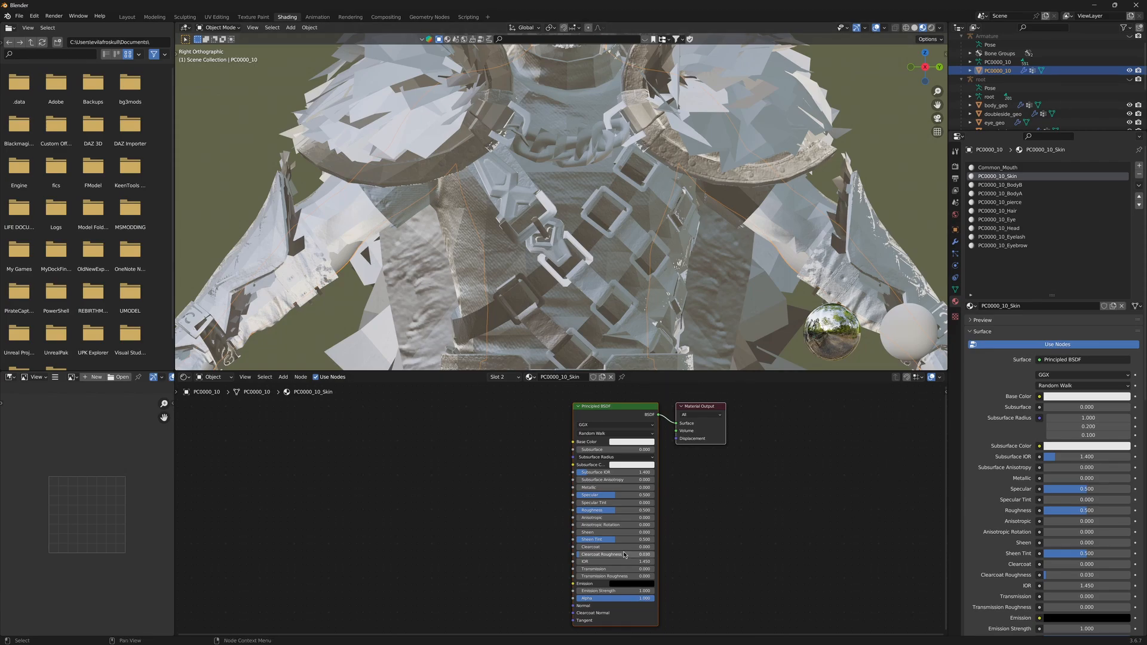
Step: Compare the Principled BSDF values of PC0000_10_Skin with those of the body_geo material
scroll(560, 510, up, 2)
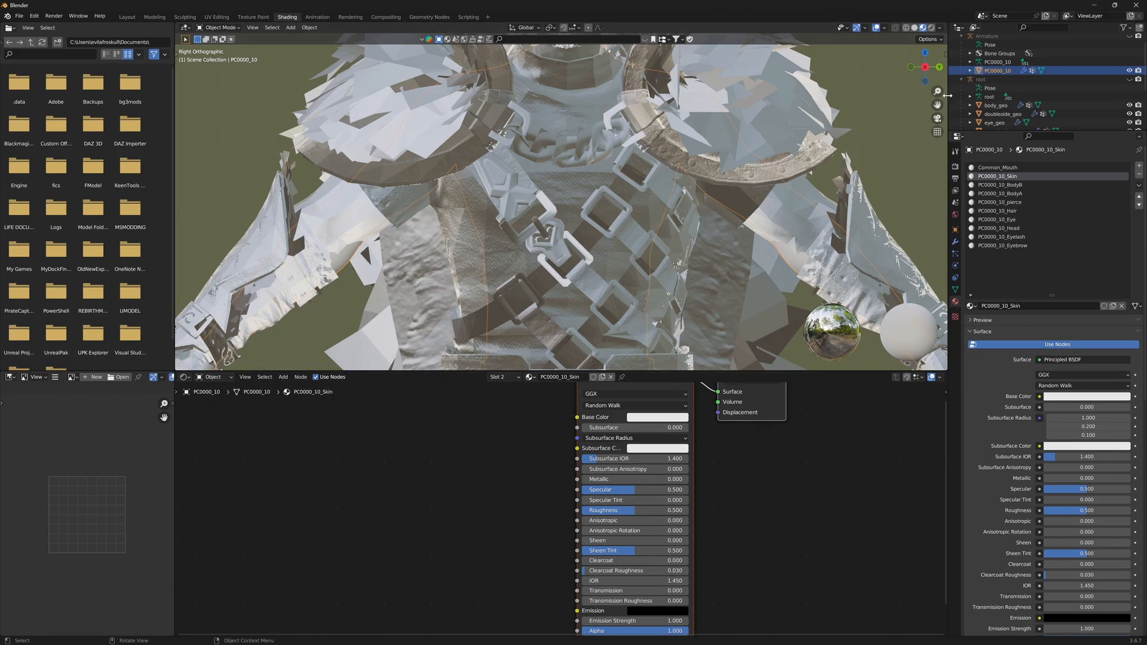
click(996, 105)
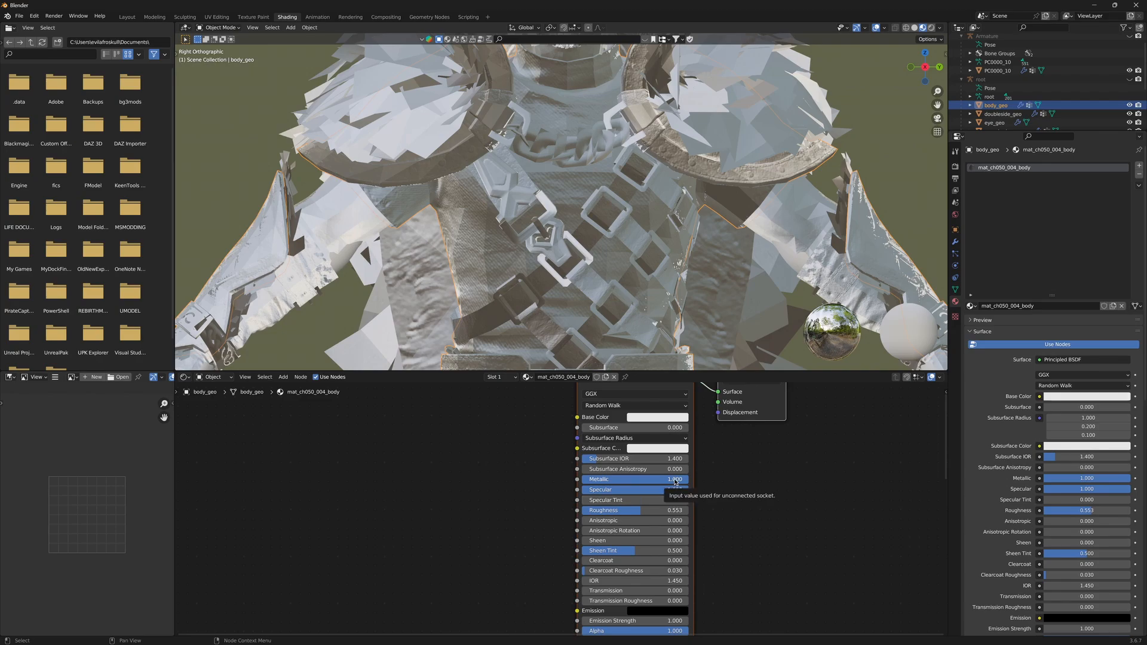
click(998, 70)
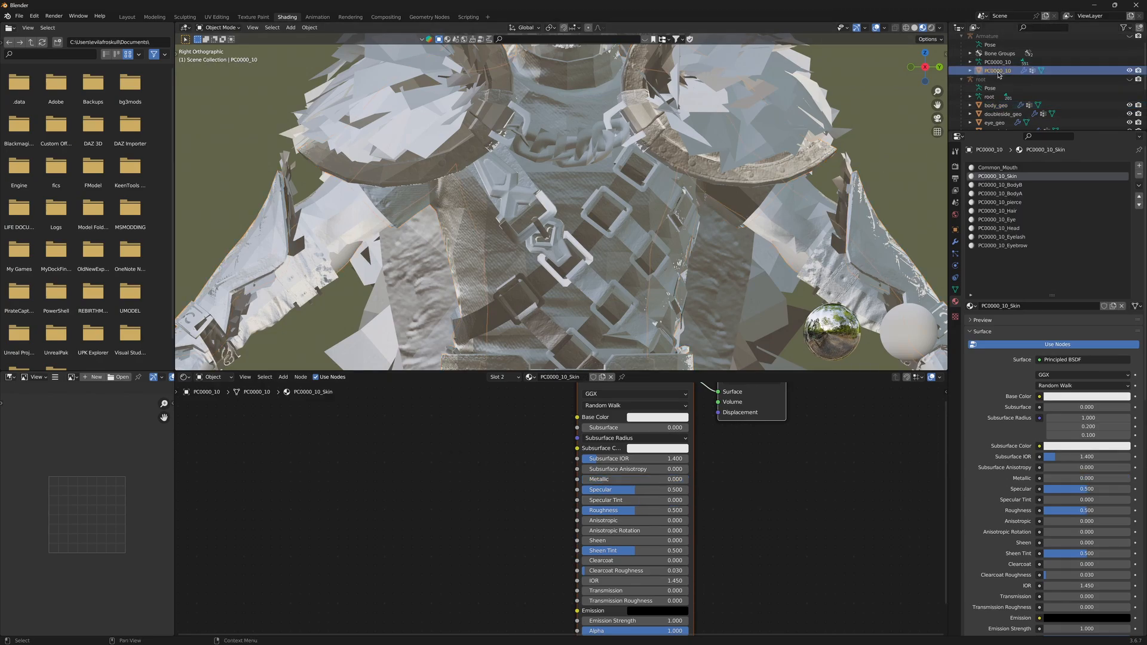
Step: Set the body_geo material's Metallic to 0, Specular to 0.5 and Roughness to 0.5
click(996, 105)
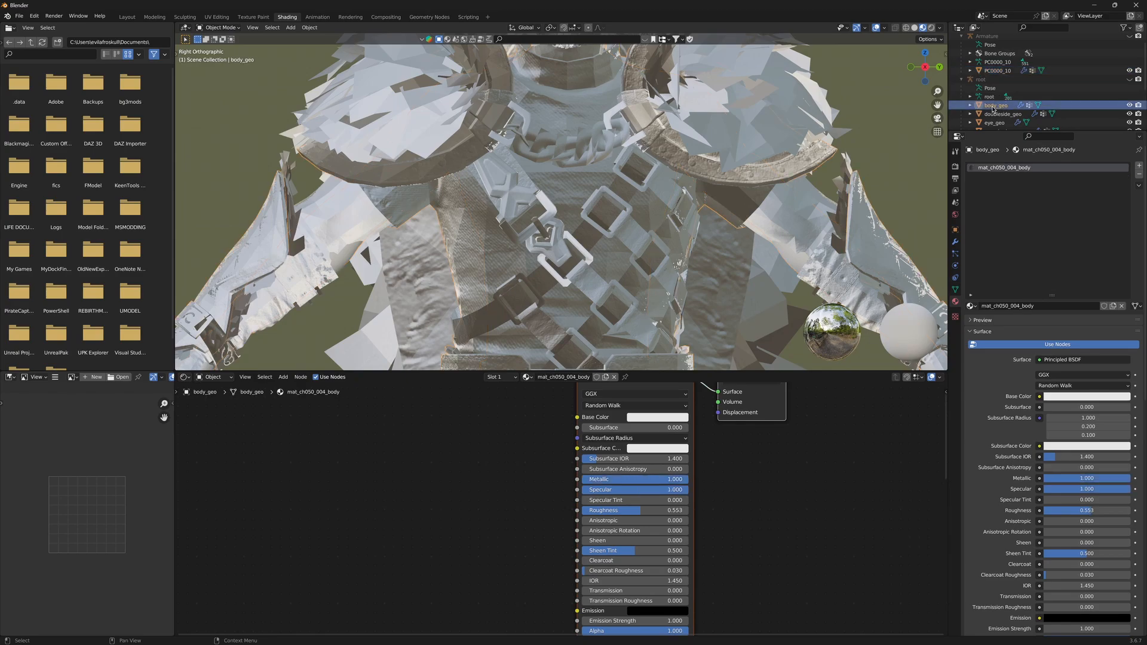
double_click(651, 480)
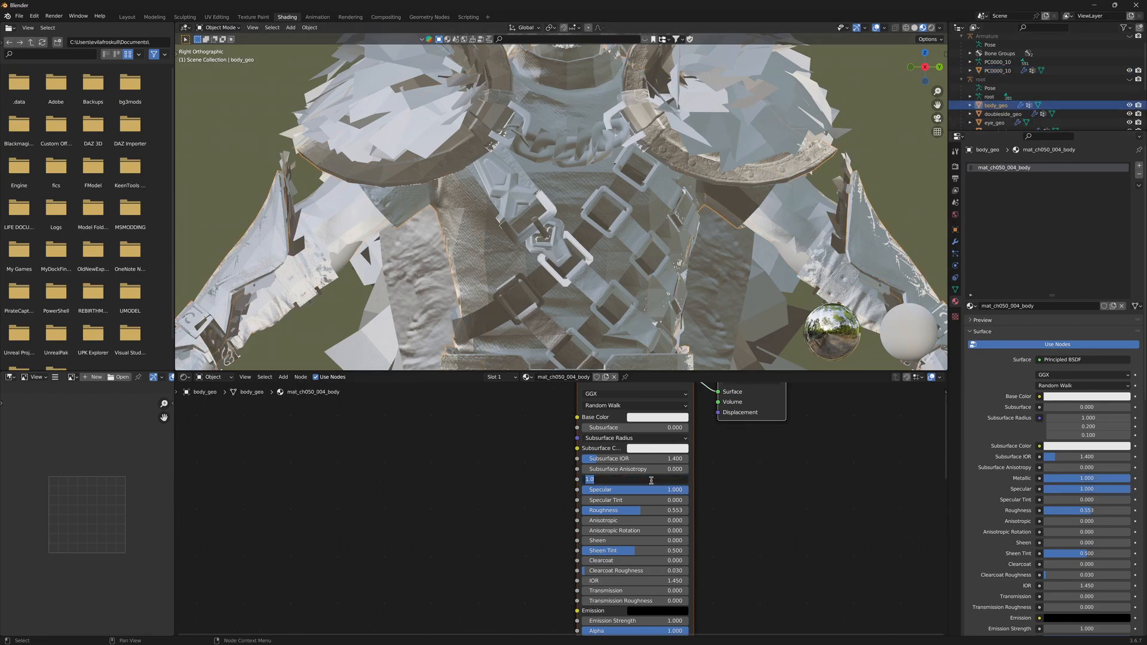
text(0)
key(Return)
double_click(635, 489)
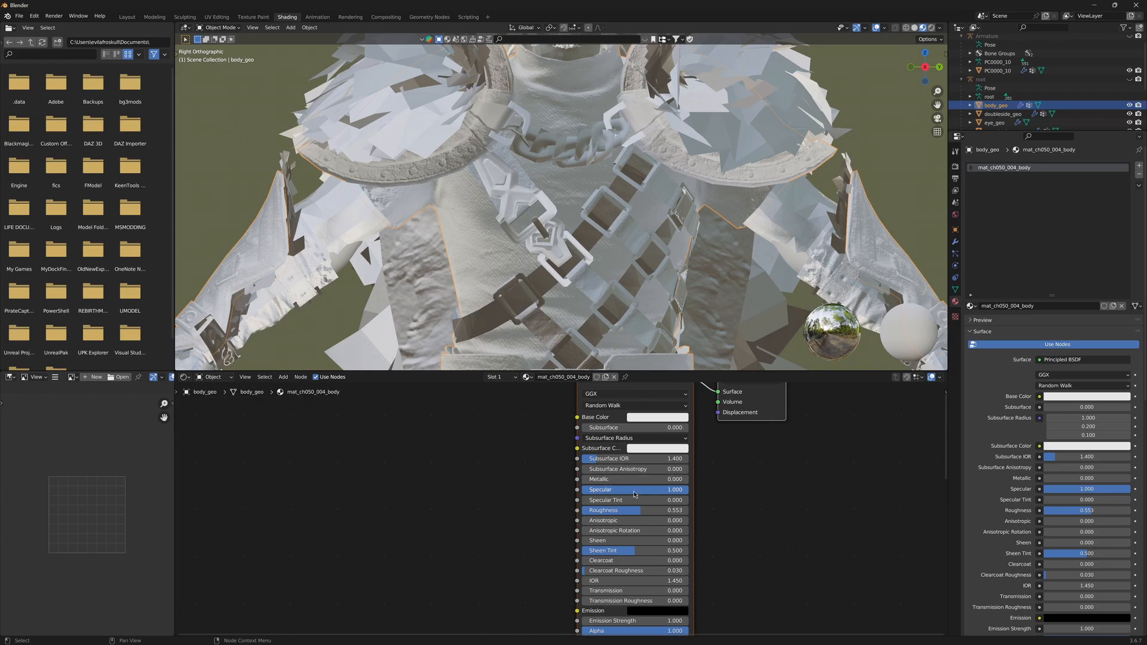
text(.5)
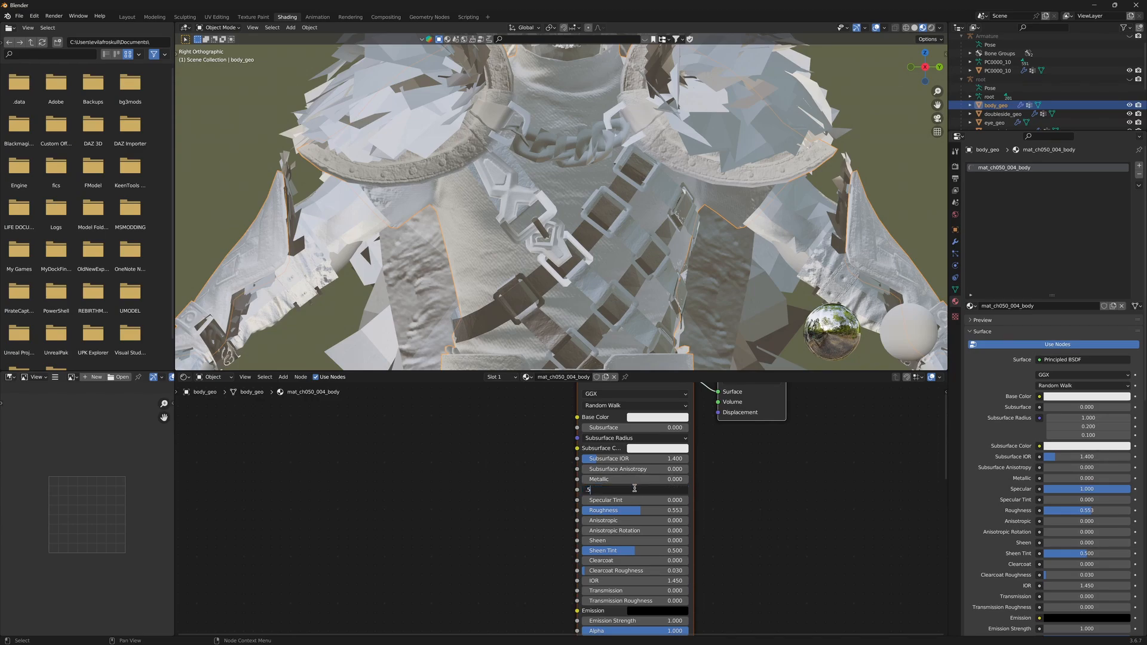
key(Return)
click(649, 512)
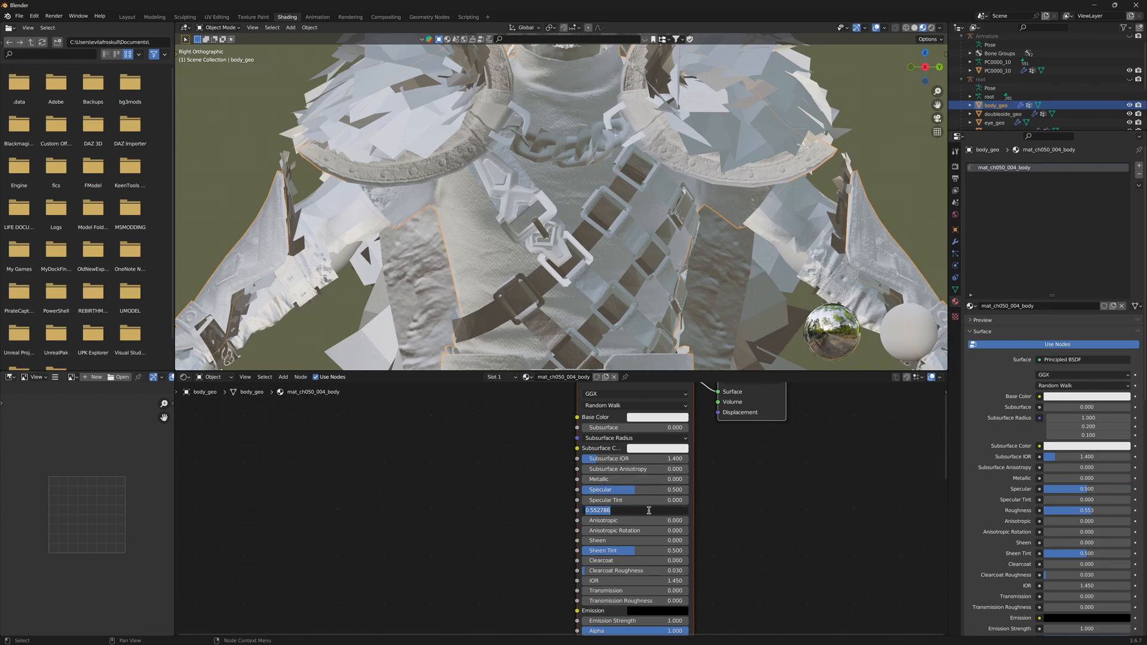
text(.5)
key(Return)
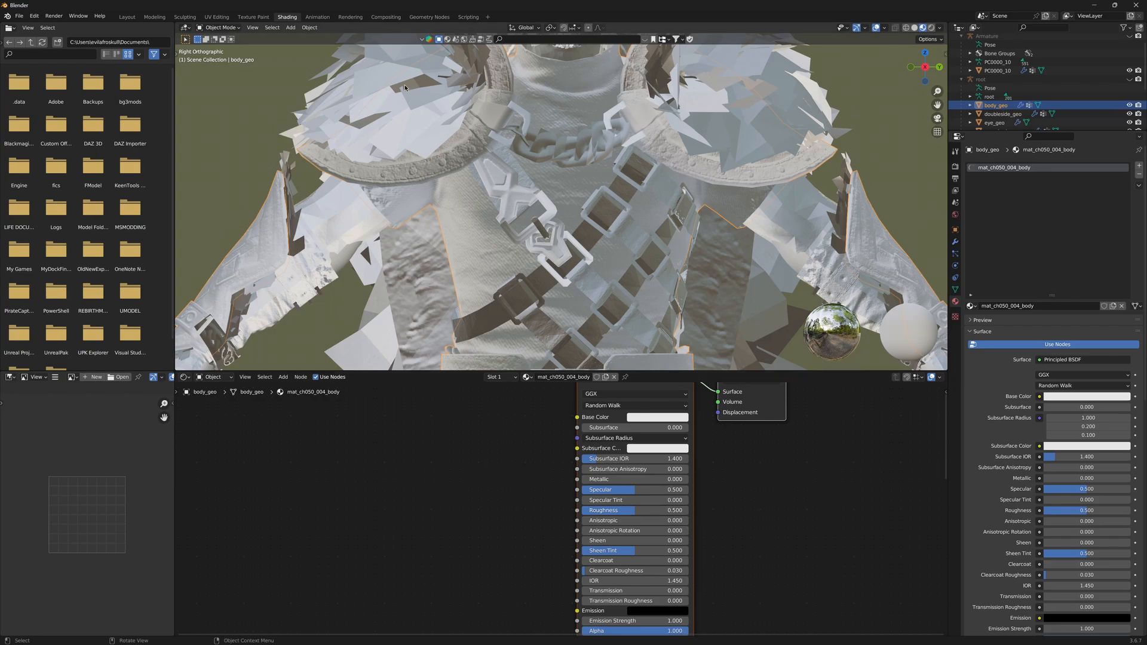
Step: Delete the tex_ch050_004_body_NNNX.tga image texture node feeding the Normal Map in the body_geo material
scroll(632, 180, down, 2)
scroll(619, 185, up, 5)
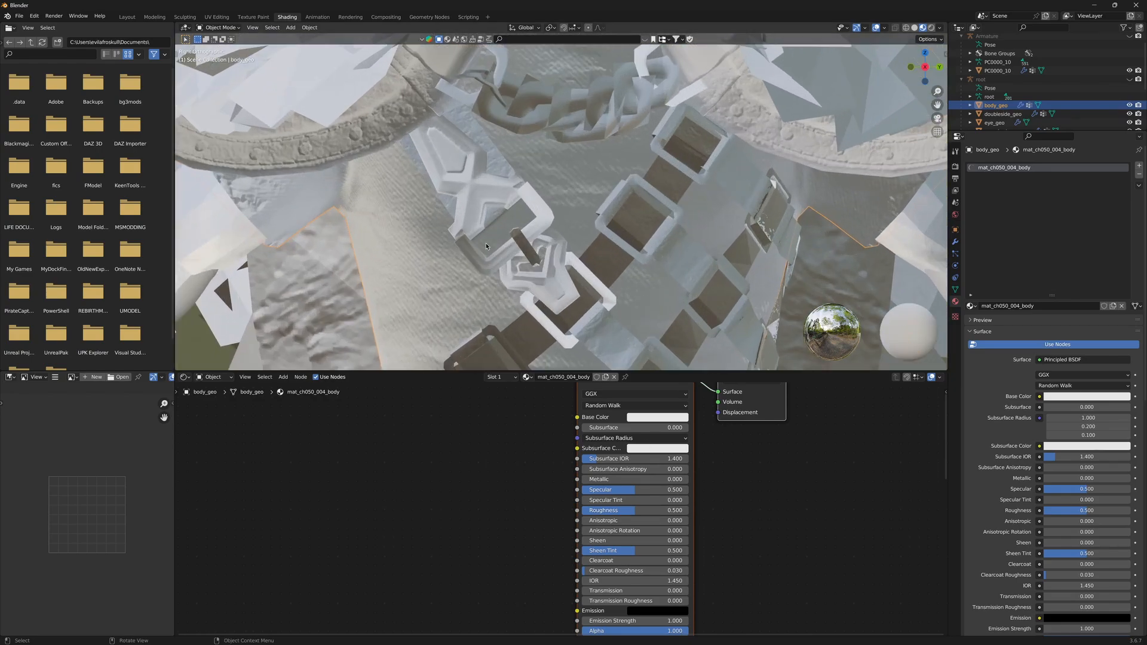
mouse_move(604, 479)
mouse_down()
mouse_move(709, 479)
mouse_move(587, 478)
mouse_up()
scroll(621, 449, down, 3)
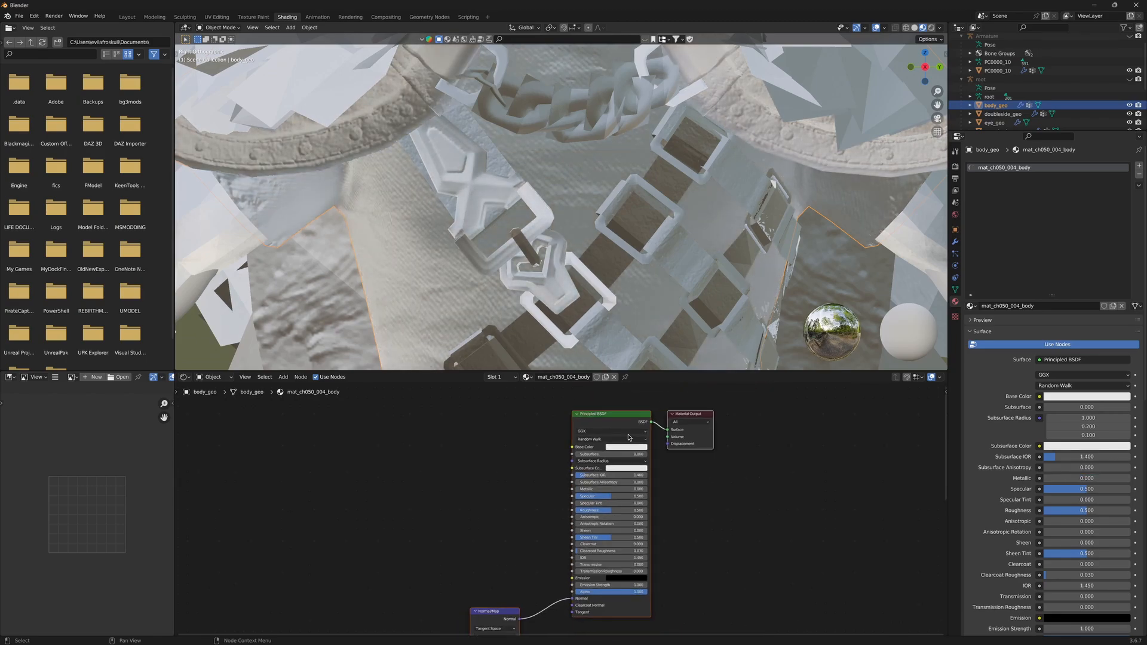
scroll(604, 497, down, 5)
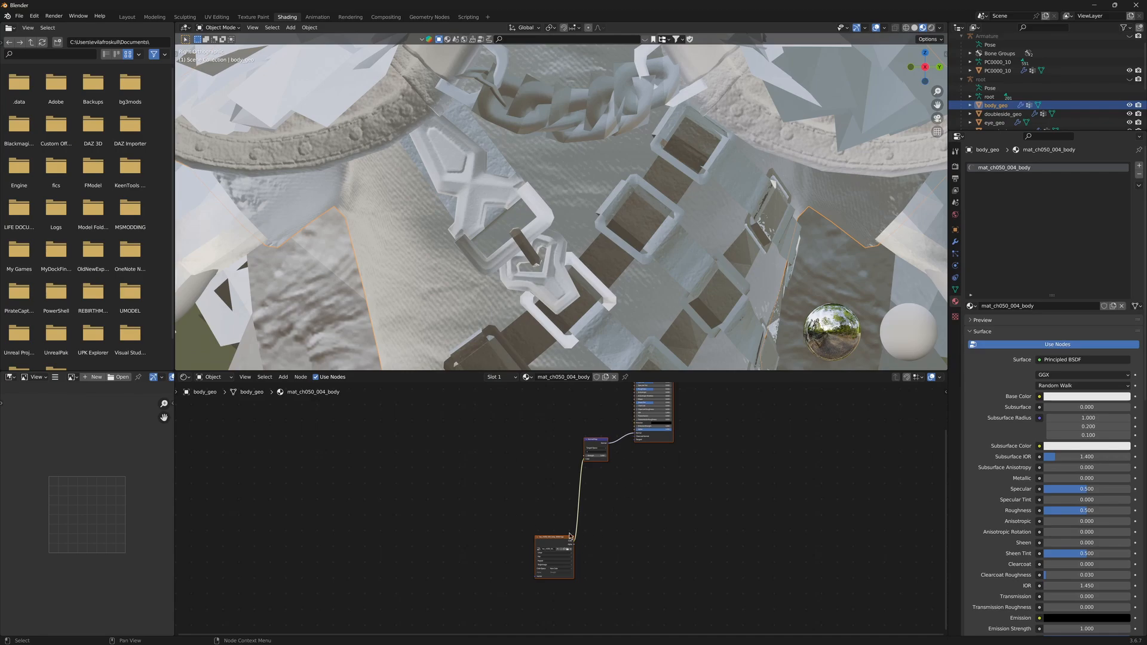
click(549, 548)
key(x)
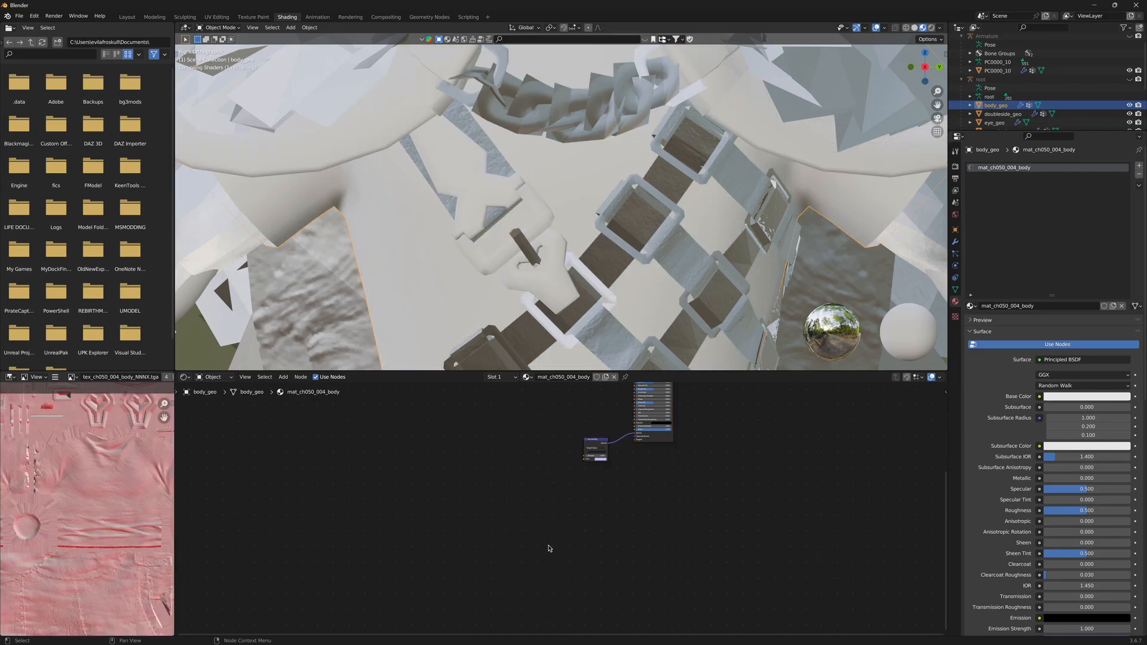
scroll(584, 533, up, 3)
scroll(600, 533, up, 2)
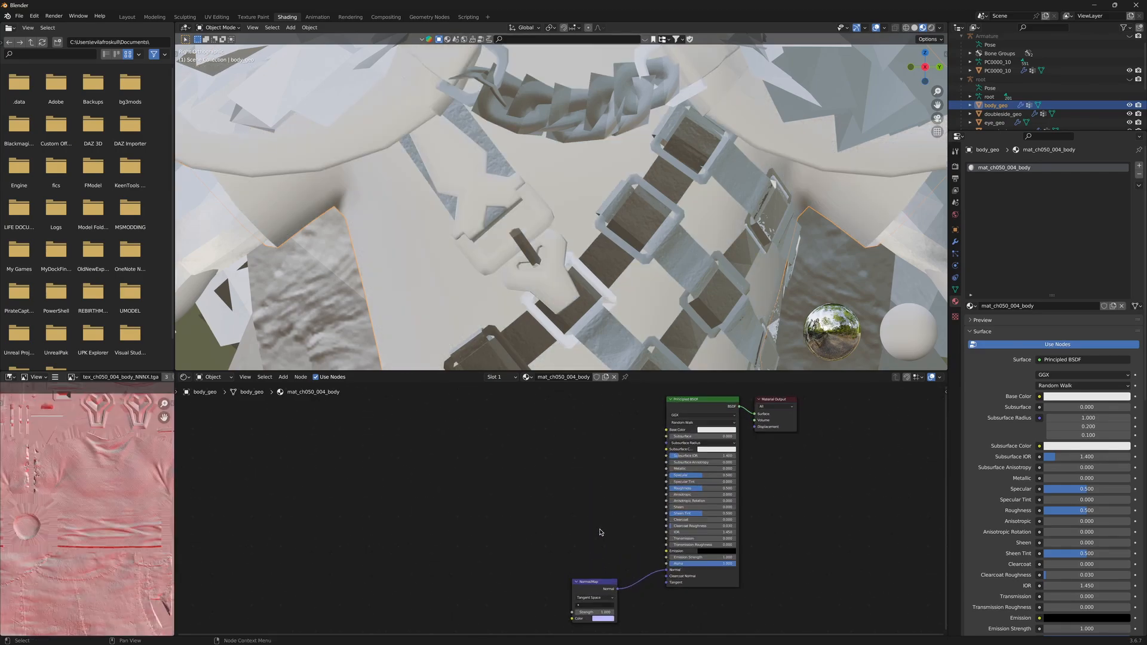
Step: Add an Image Texture node beside the Principled BSDF in the body_geo material
scroll(628, 486, up, 2)
scroll(657, 443, up, 5)
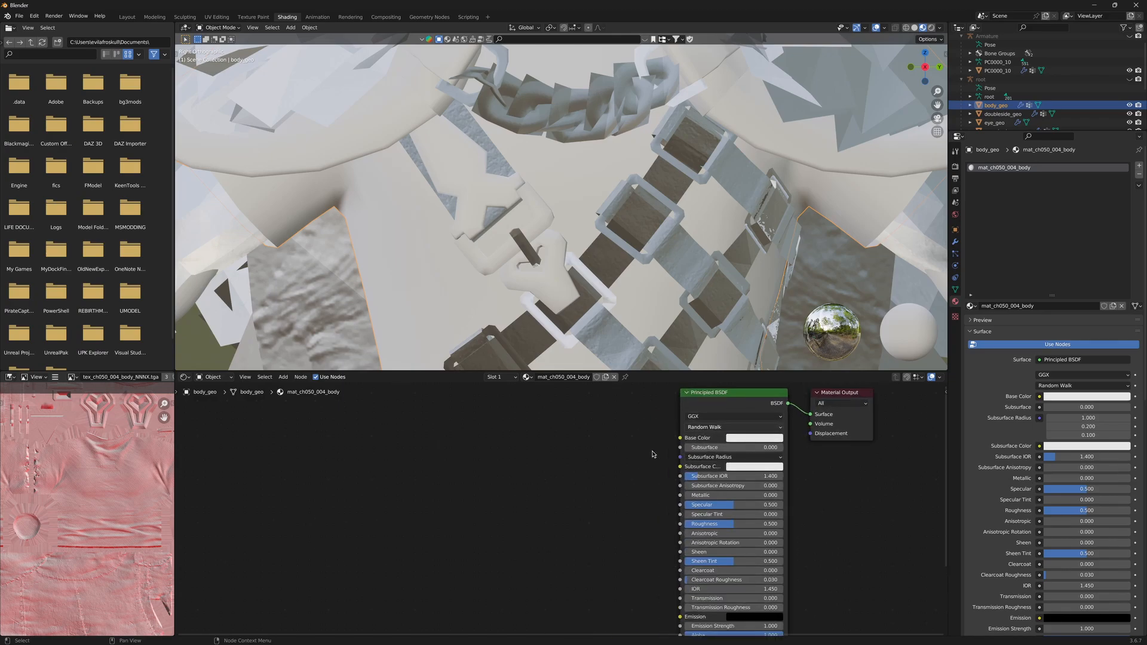
middle_drag(652, 453, 609, 459)
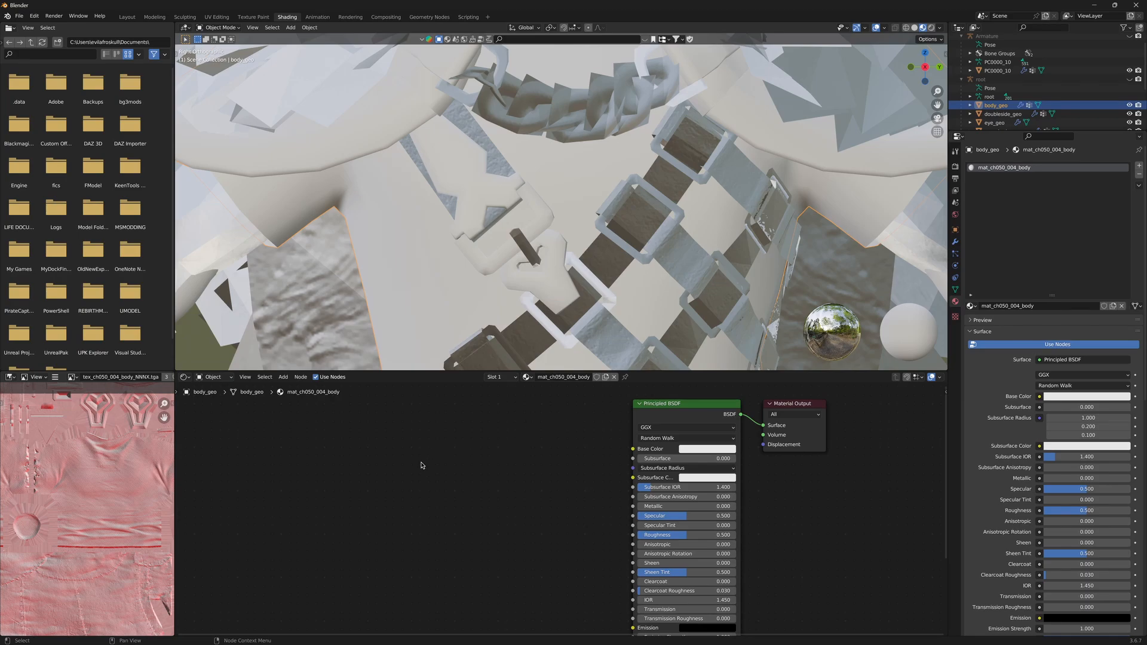
key(shift+a)
click(463, 433)
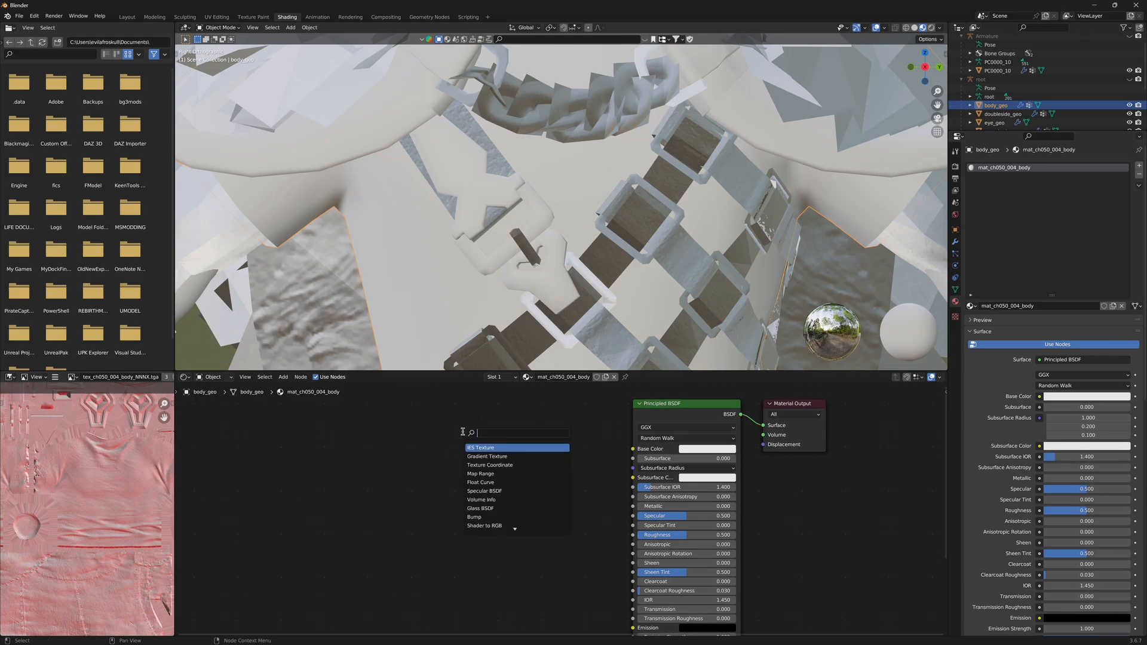
text(IMAGE)
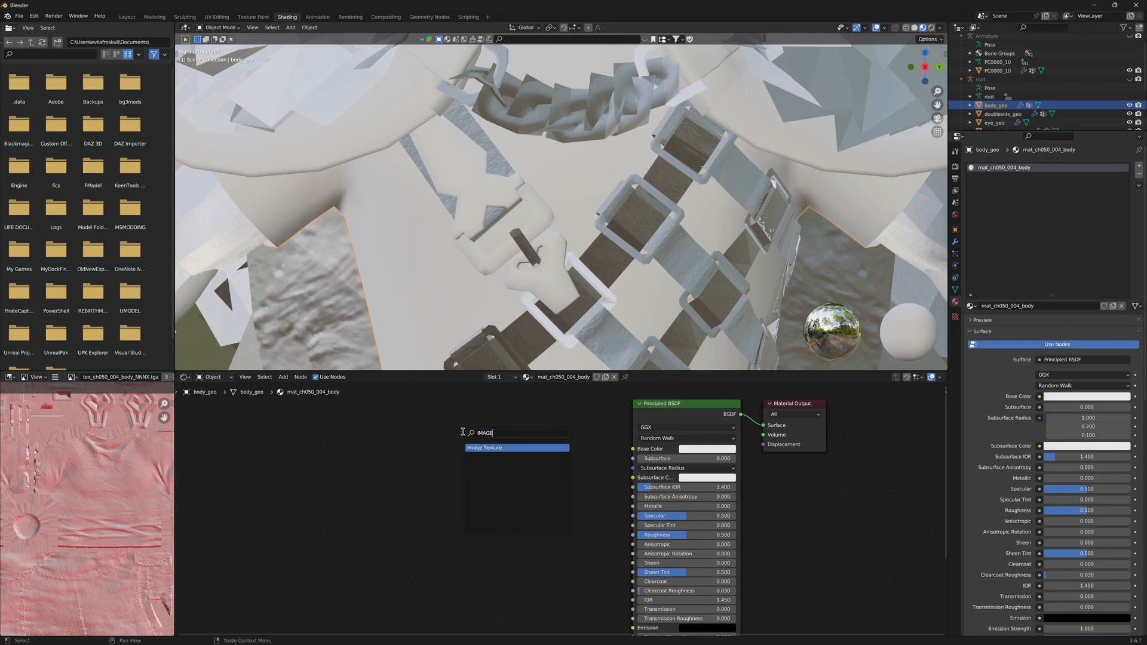
click(485, 448)
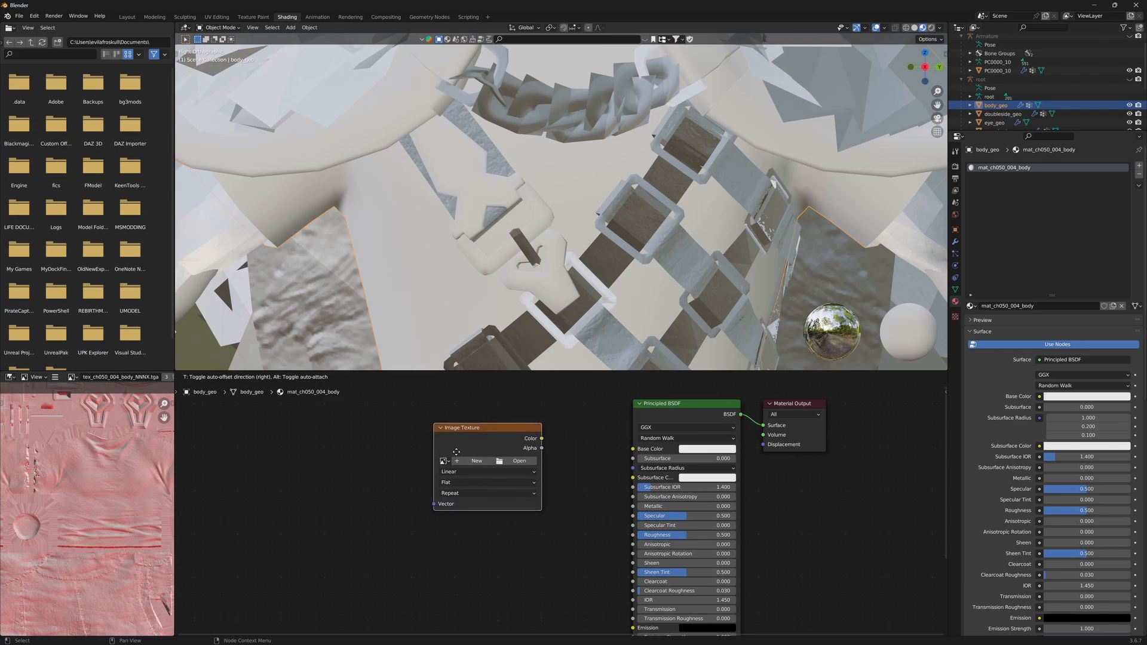
Step: Load tex_ch050_004_body_AAAT.tga from the PirateCaptainGlenn Model folder in Downloads into the new node and connect its Color to Base Color
click(513, 450)
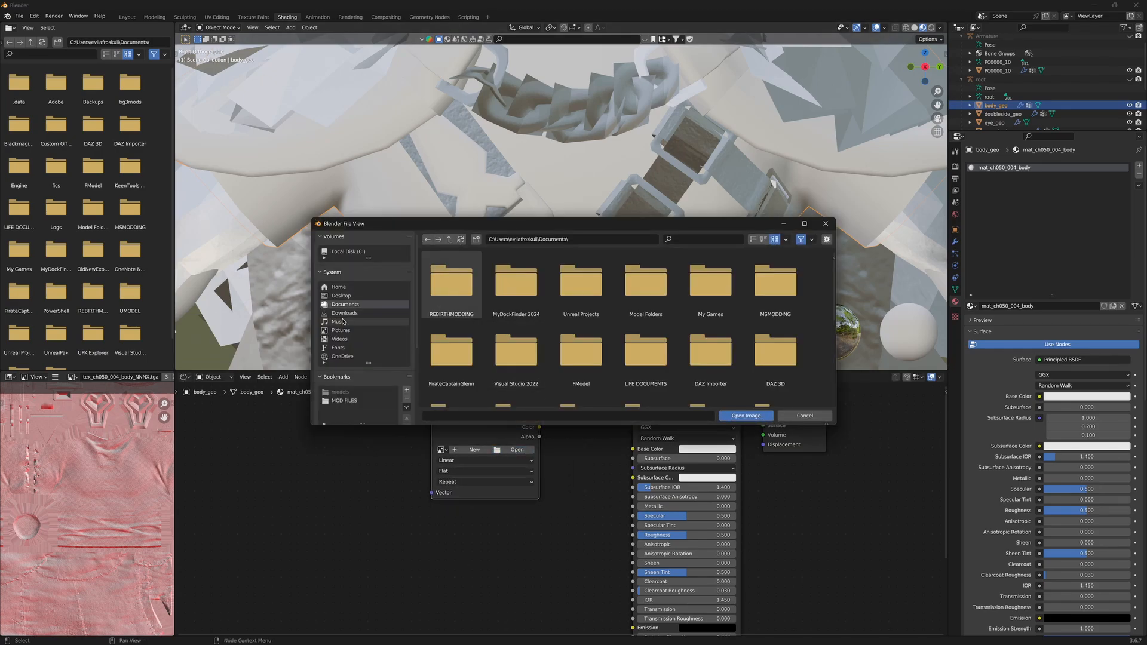
click(339, 322)
click(345, 313)
double_click(472, 275)
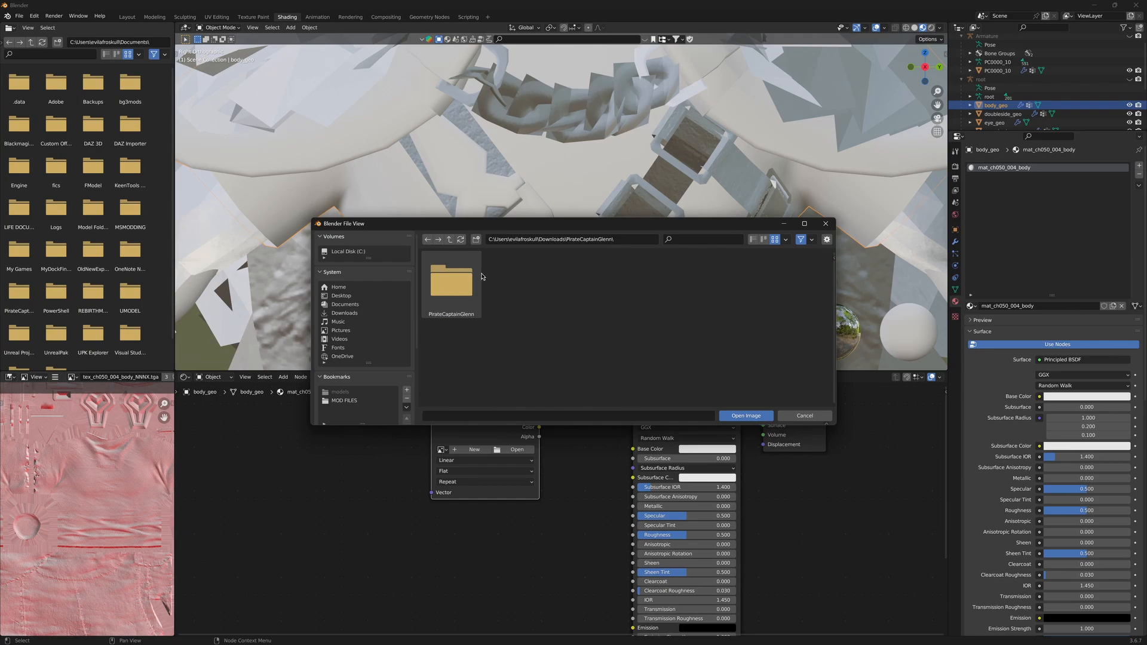
double_click(478, 276)
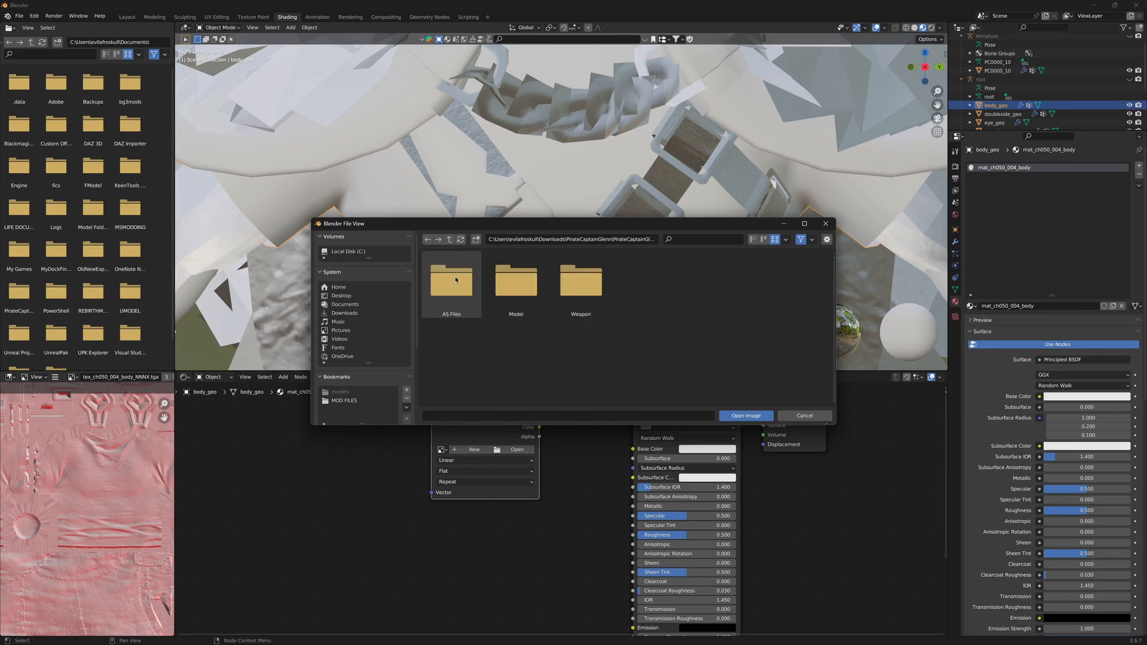
double_click(503, 287)
scroll(670, 336, down, 2)
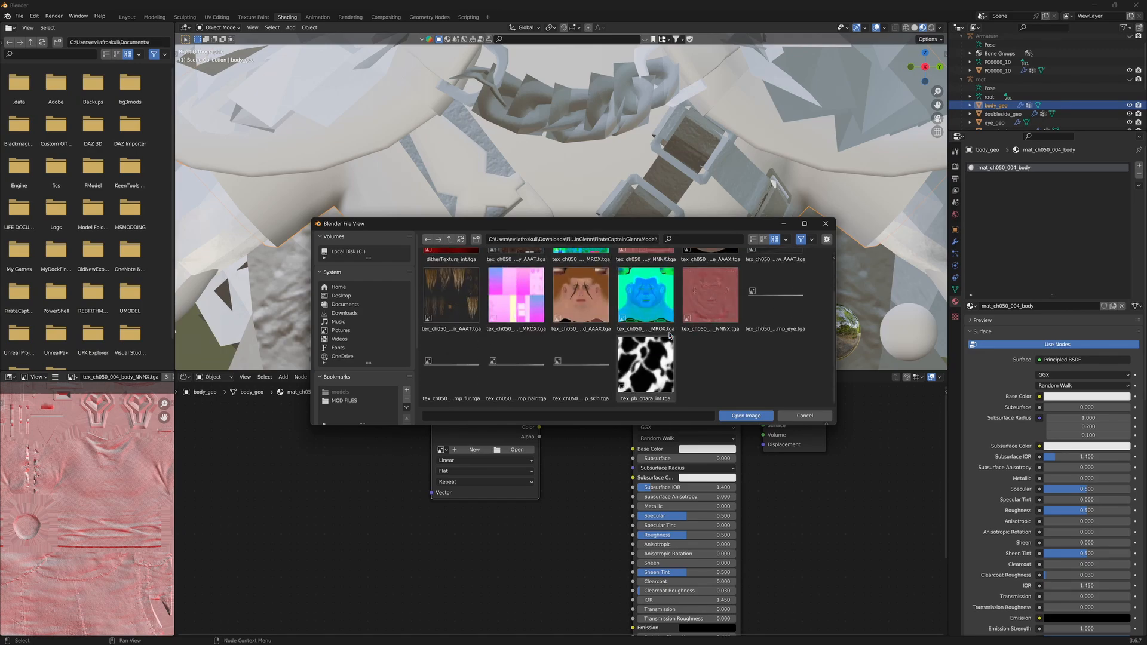
scroll(669, 336, up, 2)
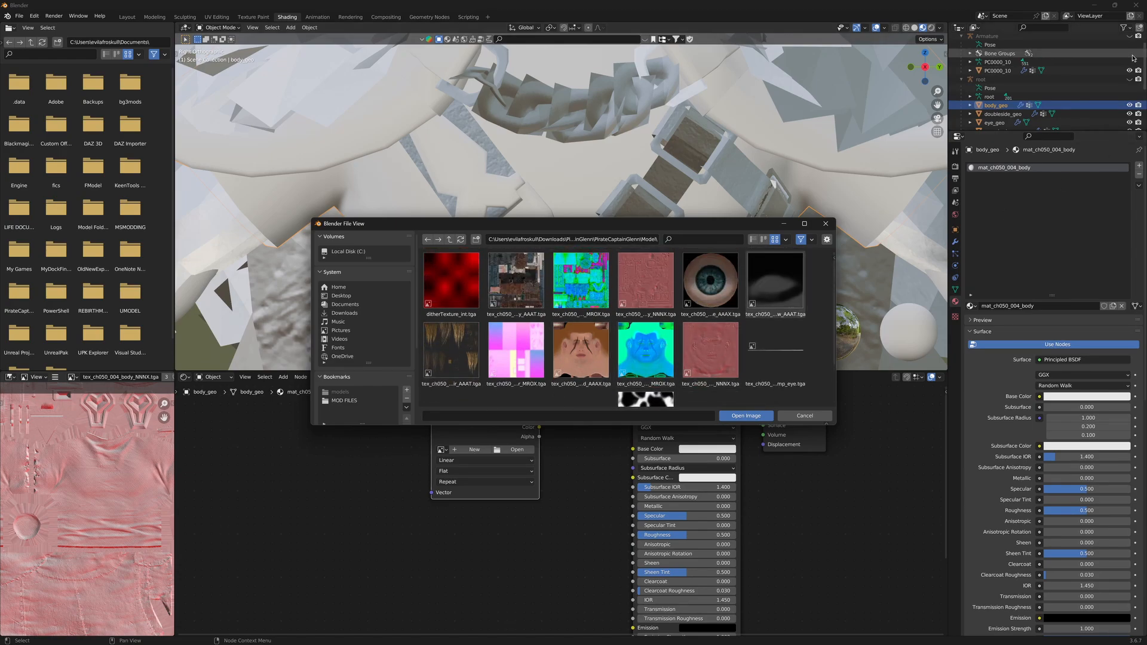
scroll(1046, 108, down, 4)
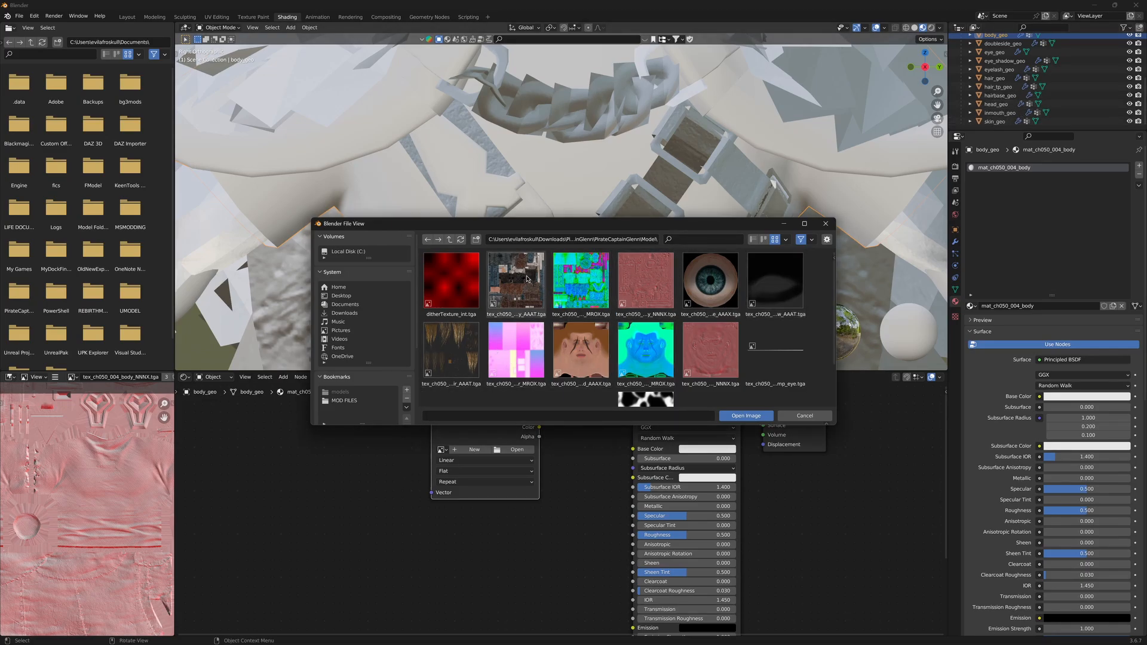
scroll(1016, 72, up, 3)
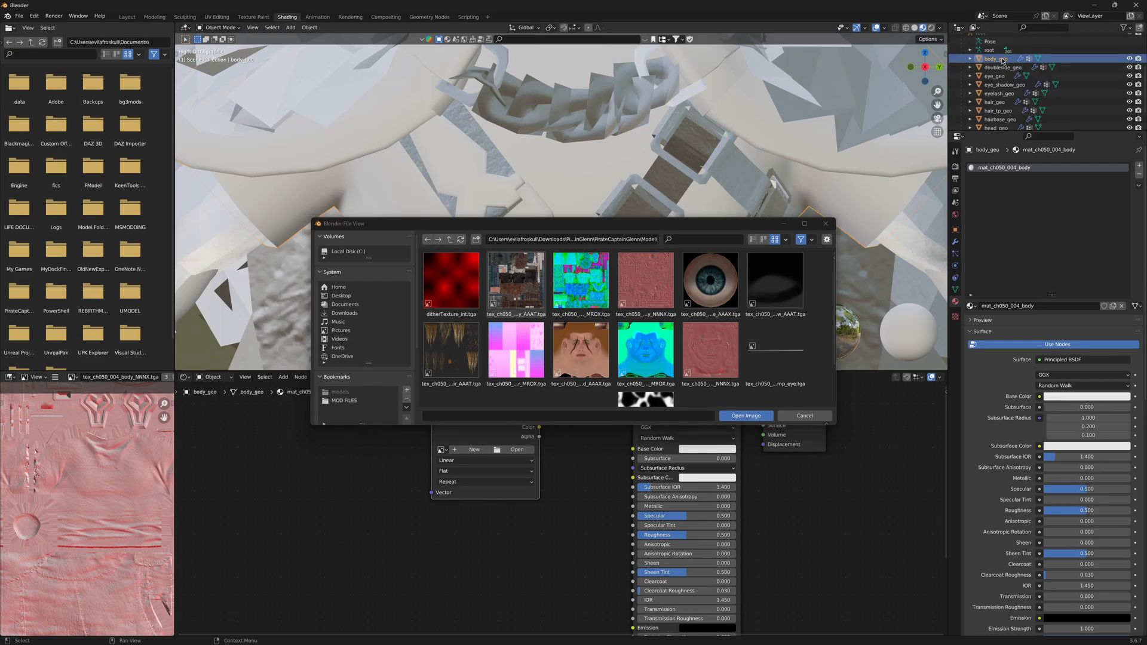
double_click(540, 303)
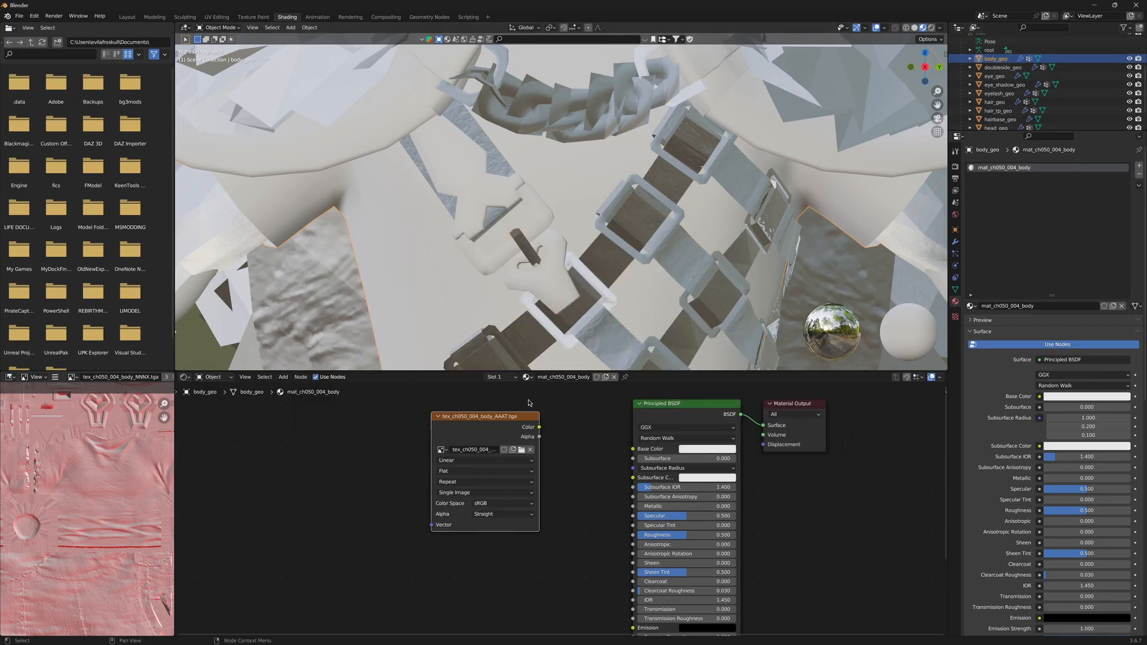
drag(540, 429, 652, 453)
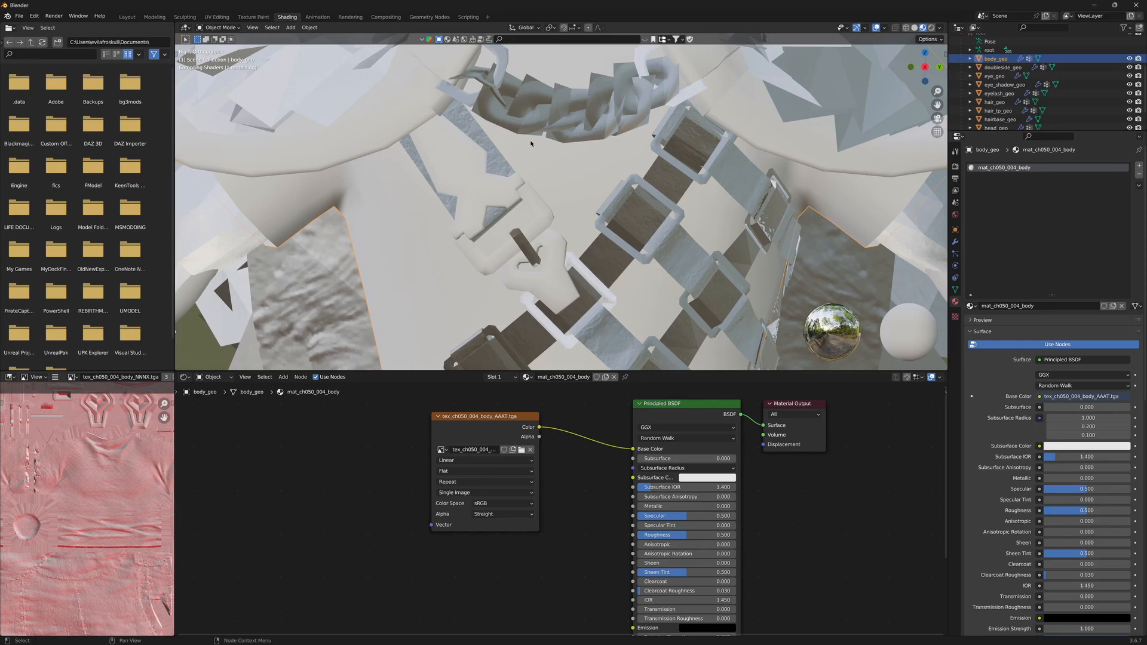
Step: Duplicate the tex_ch050_004_body_AAAT.tga texture node, place the copy beside the original and open the image browser for the copy
scroll(627, 195, down, 6)
scroll(618, 184, up, 3)
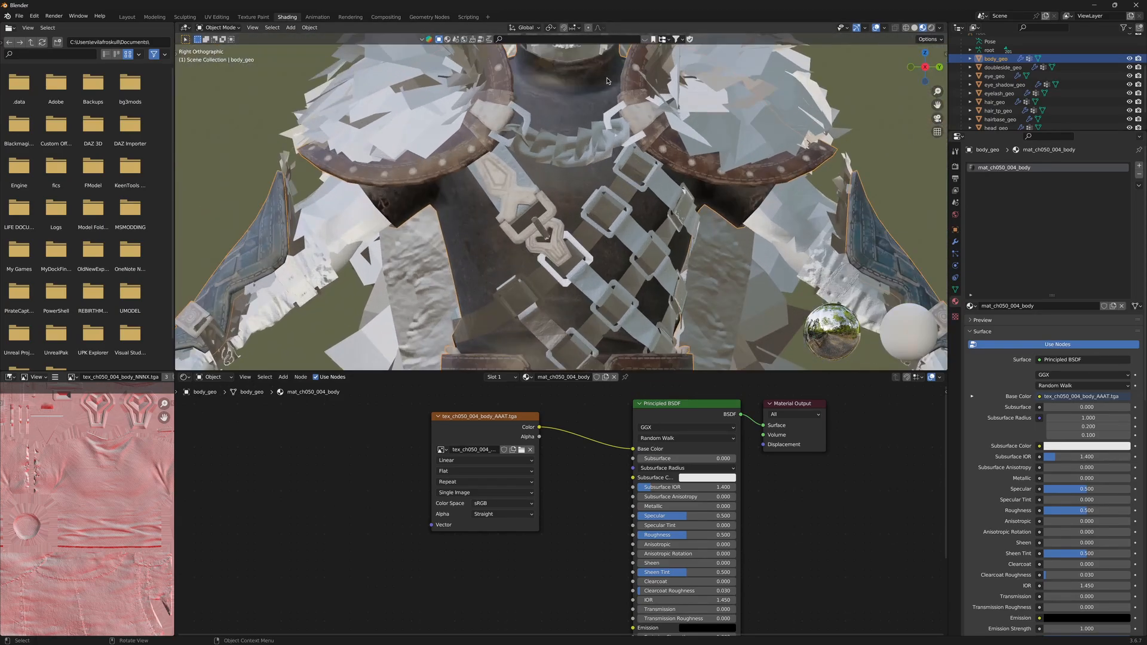
scroll(619, 184, down, 3)
middle_drag(643, 161, 740, 150)
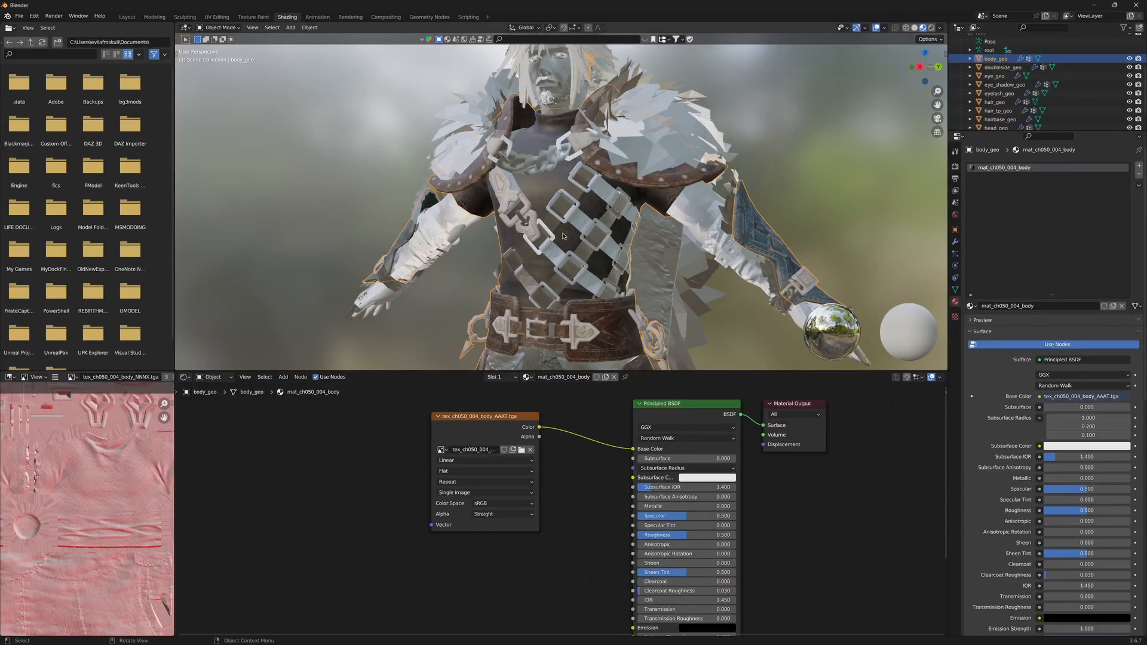
key(KP_1)
key(KP_3)
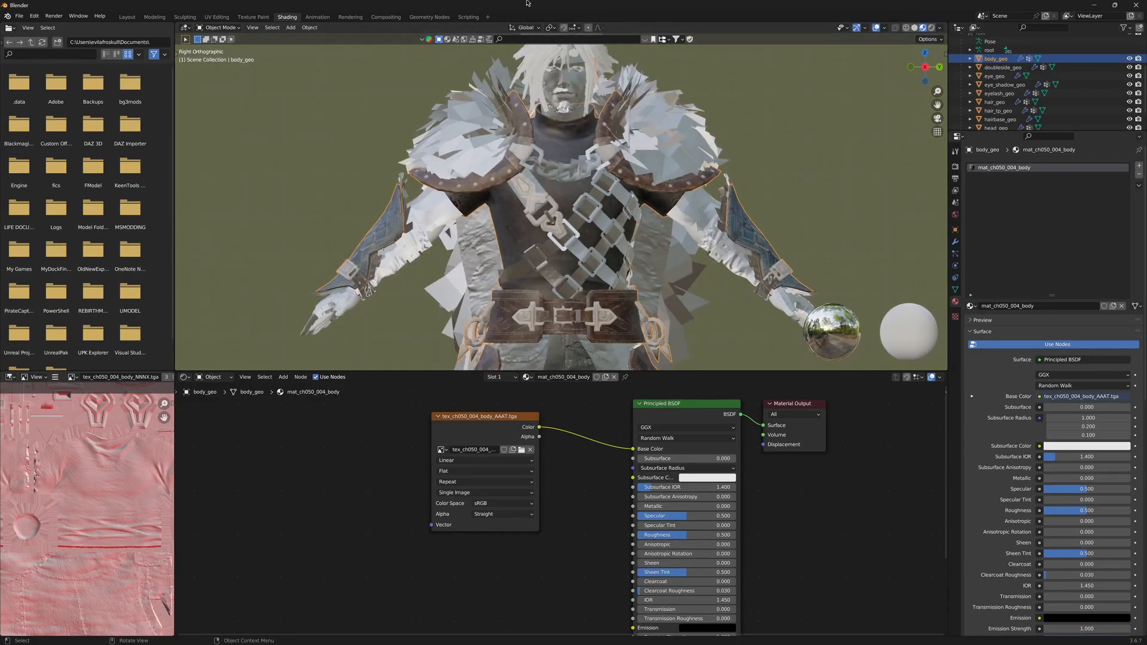
click(485, 428)
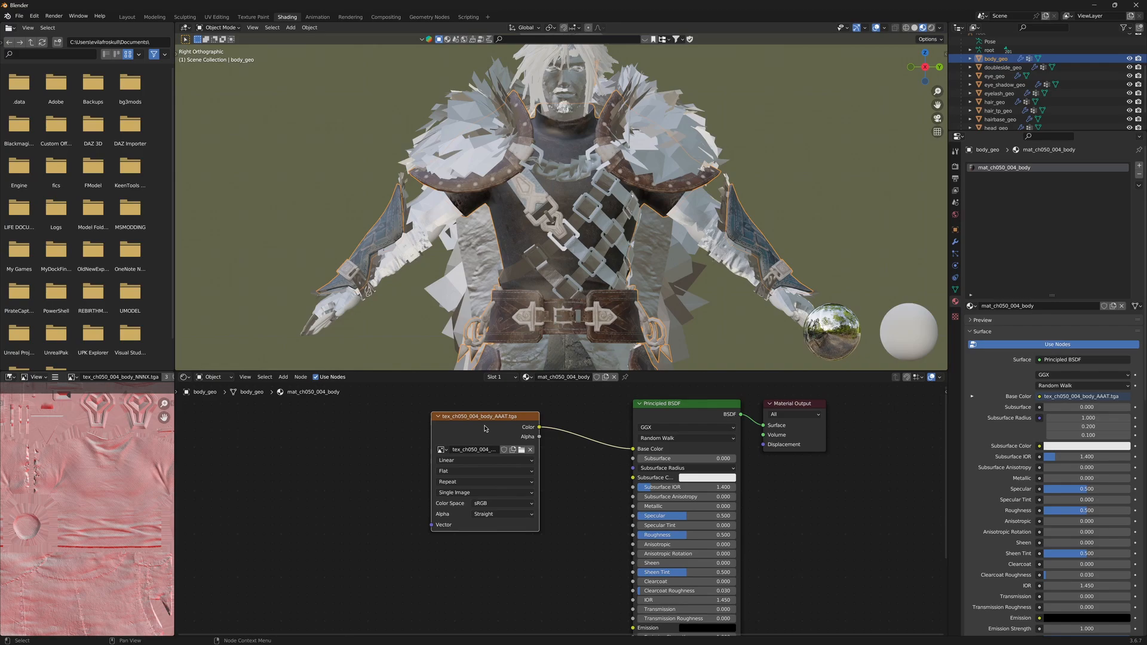
key(shift+d)
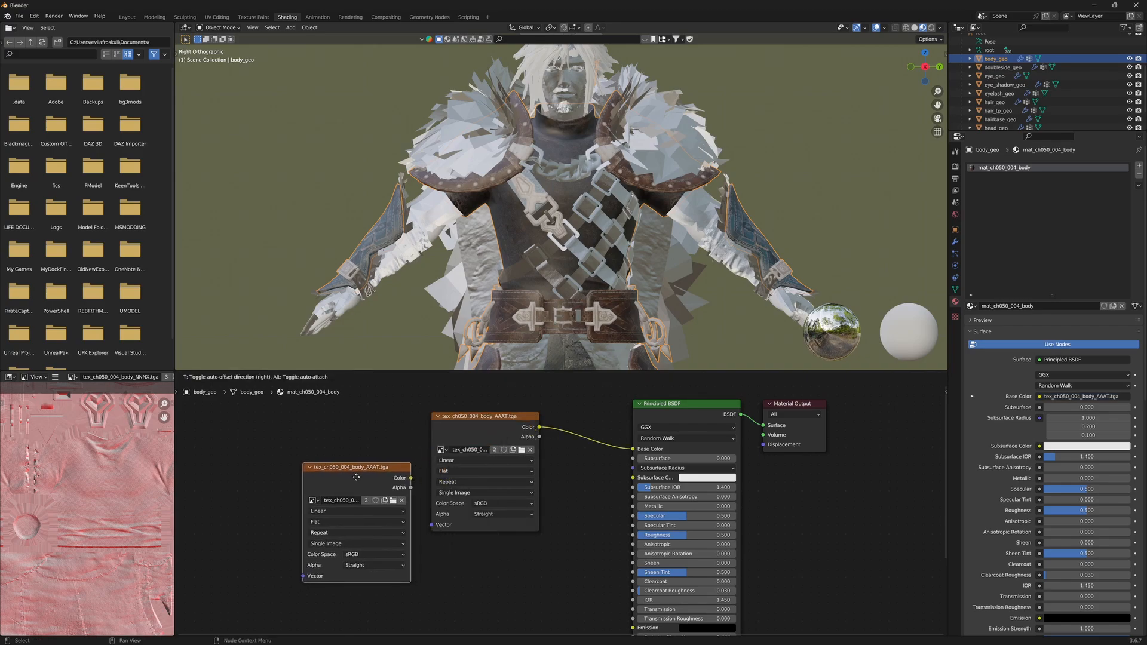
click(356, 477)
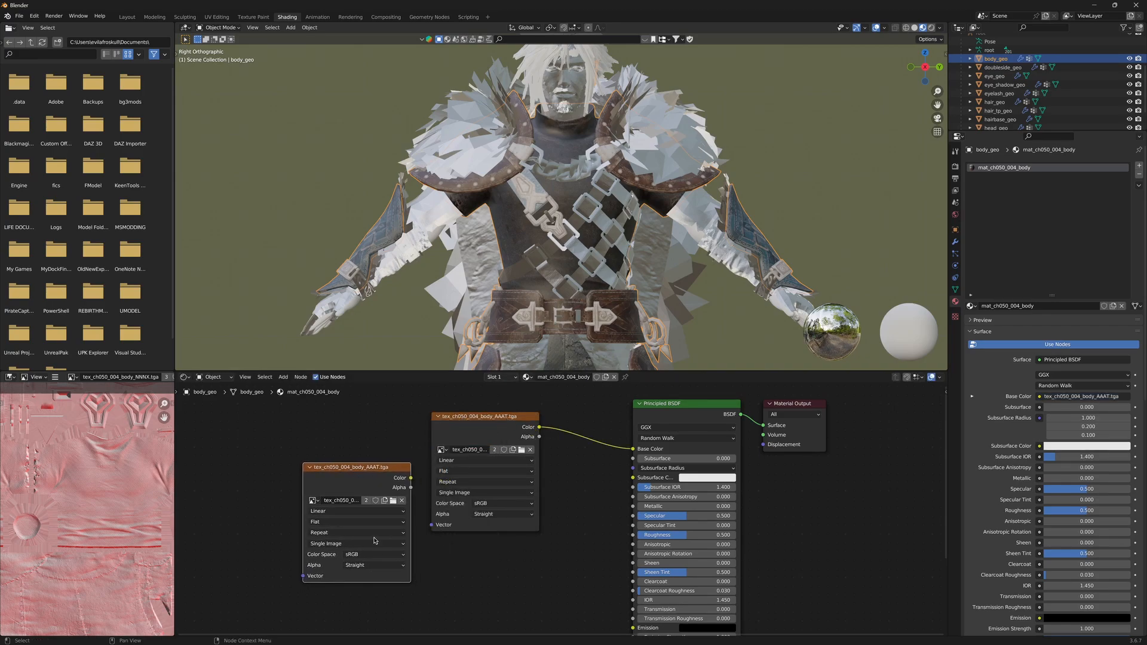
click(393, 502)
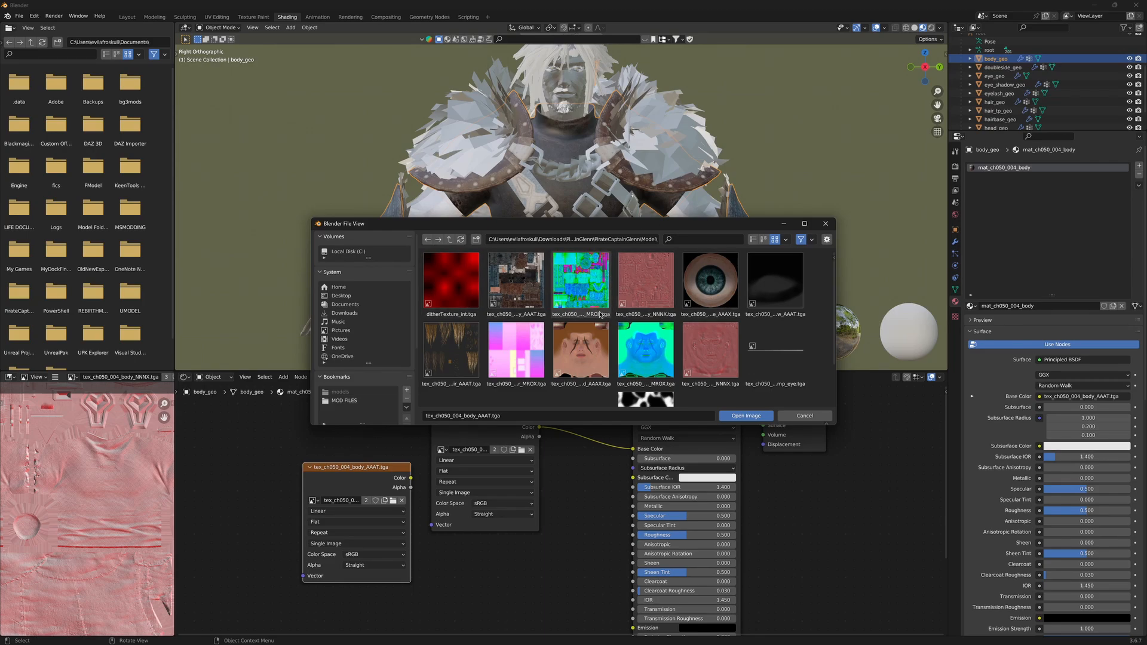
Step: Switch to Adobe Photoshop 2024
mouse_move(583, 635)
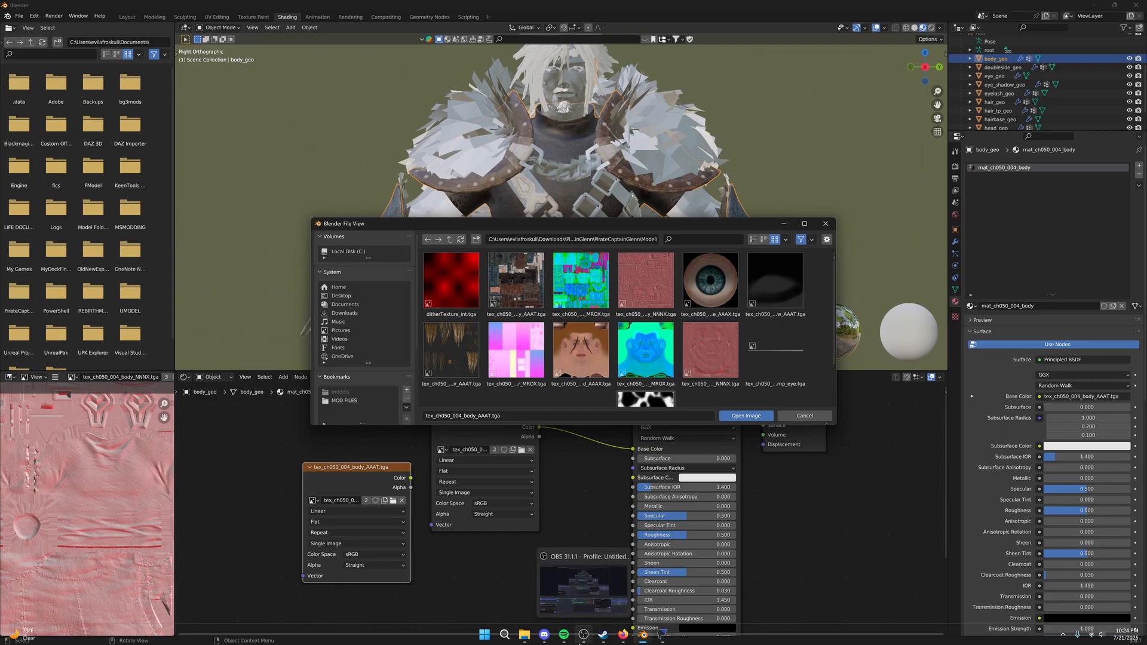
click(505, 635)
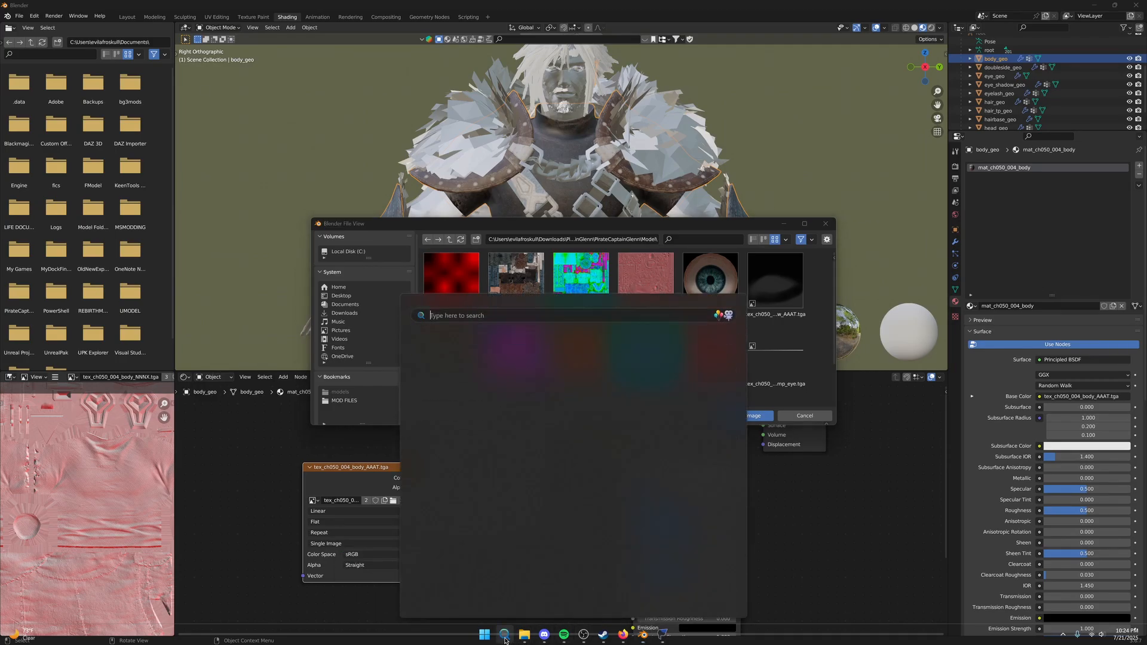
text(PH)
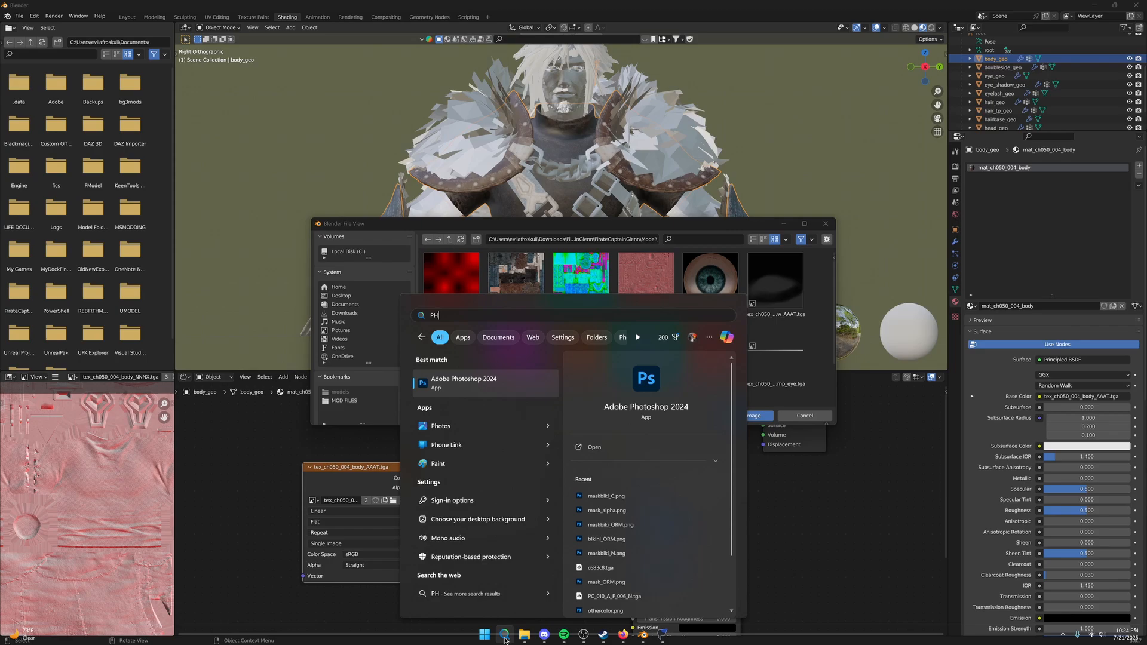
click(504, 640)
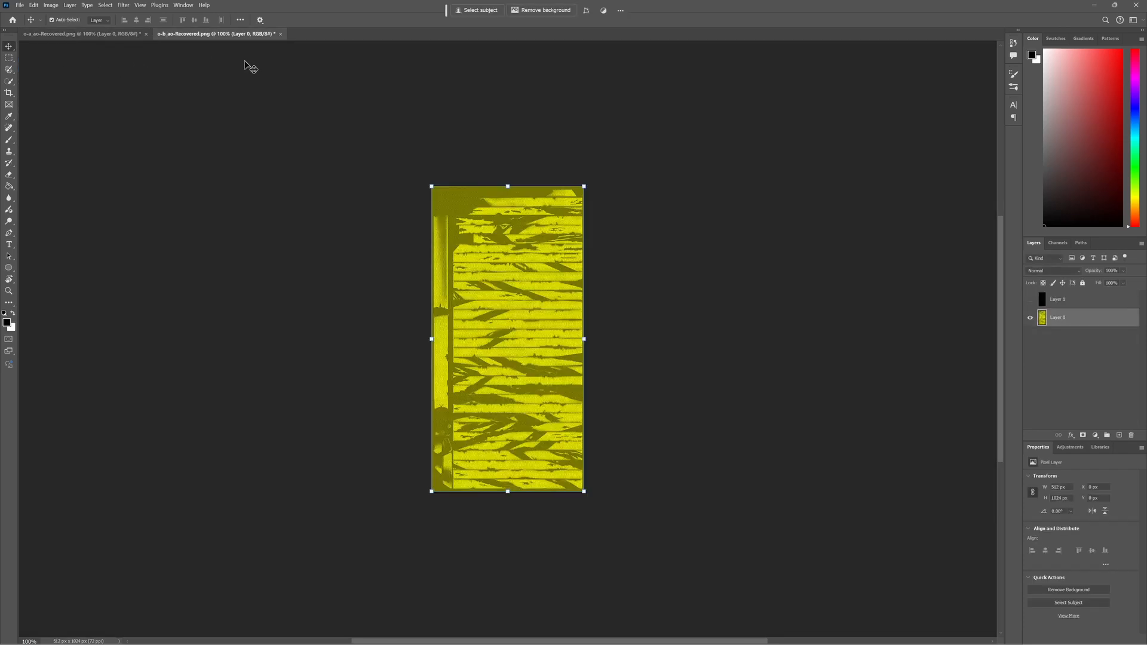
Step: Close the recovered documents o-b_ao-Recovered.png and o-a_ao-Recovered.png
click(280, 34)
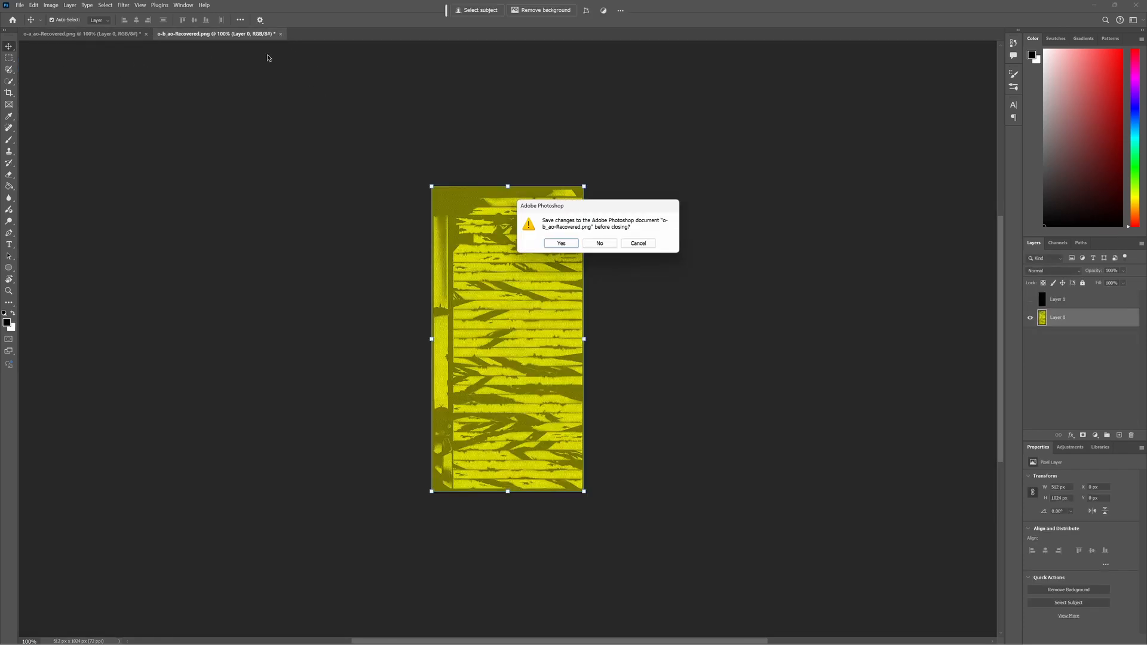
click(569, 243)
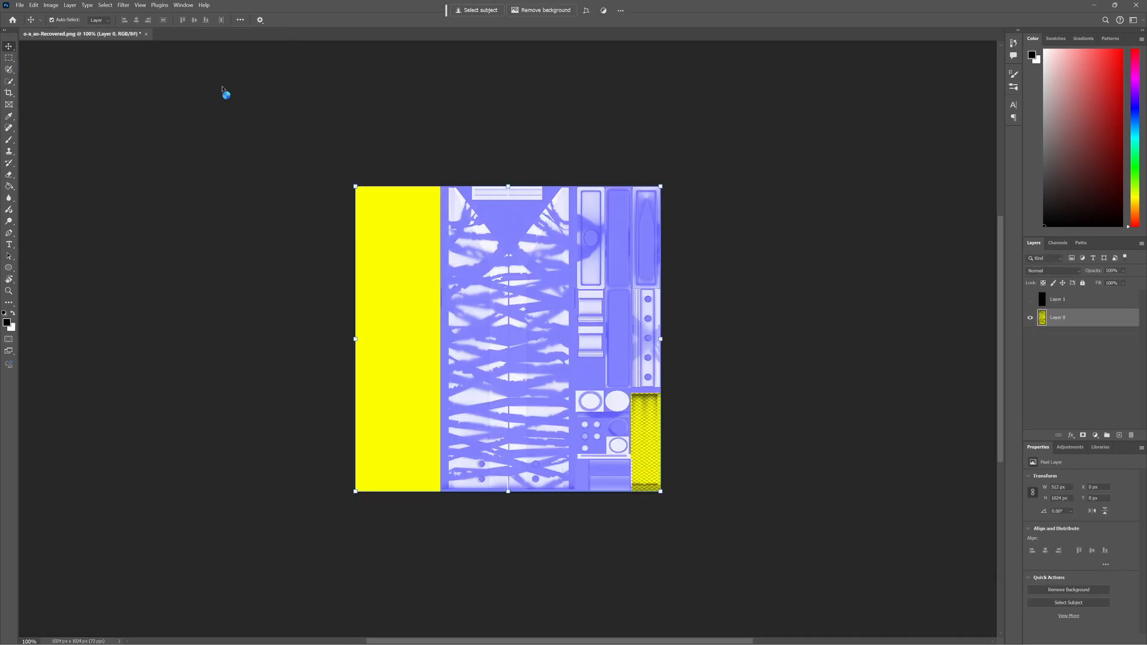
click(146, 34)
click(587, 244)
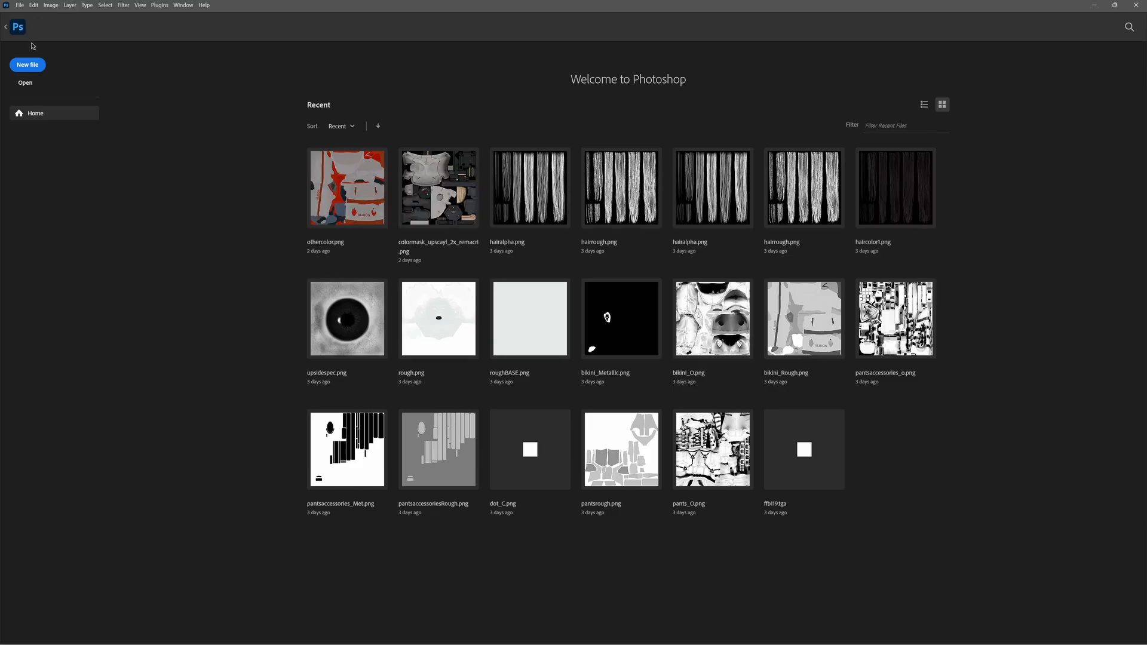
Step: Start opening files from the PirateCaptainGlenn Model folder in Downloads and show its contents as thumbnails
click(33, 82)
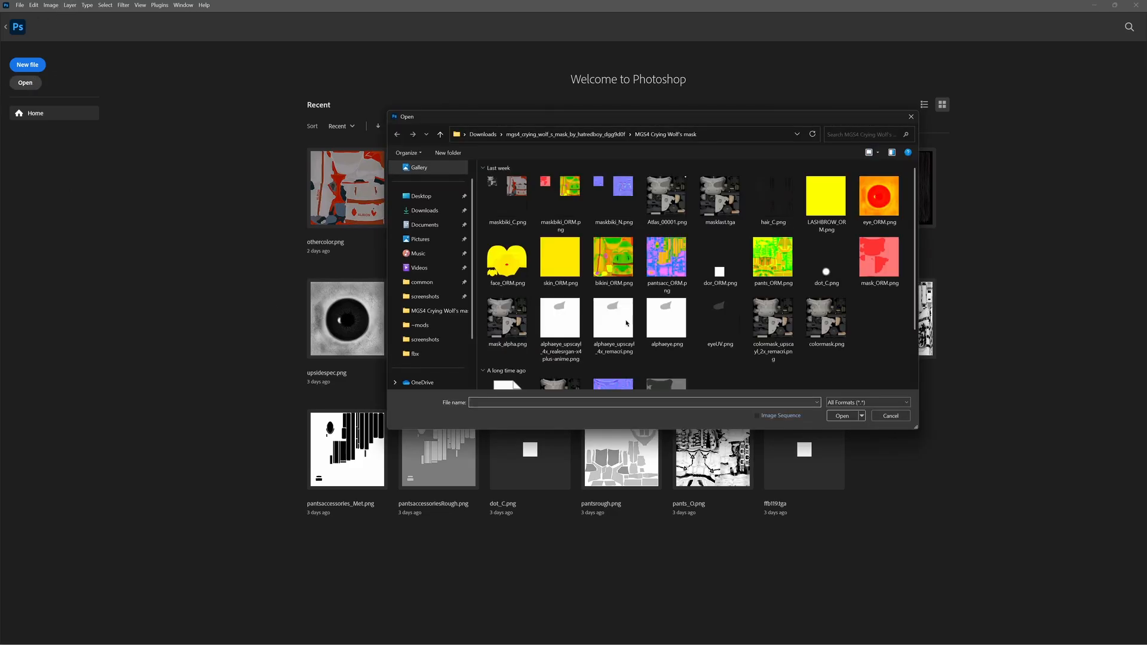
click(425, 211)
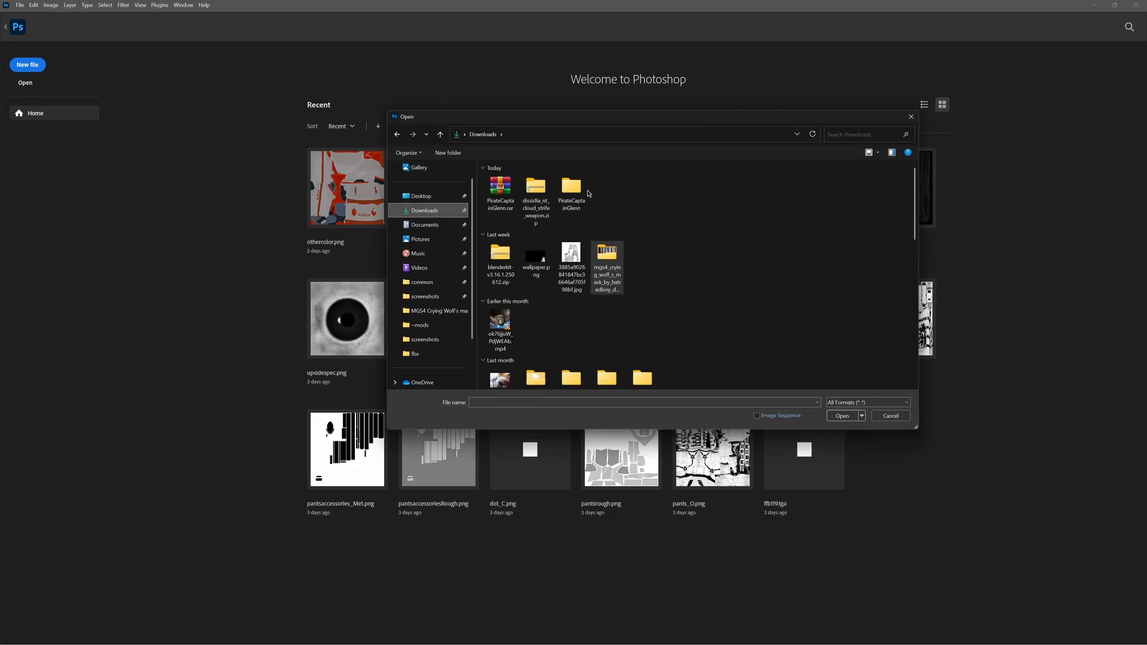
double_click(584, 191)
double_click(586, 191)
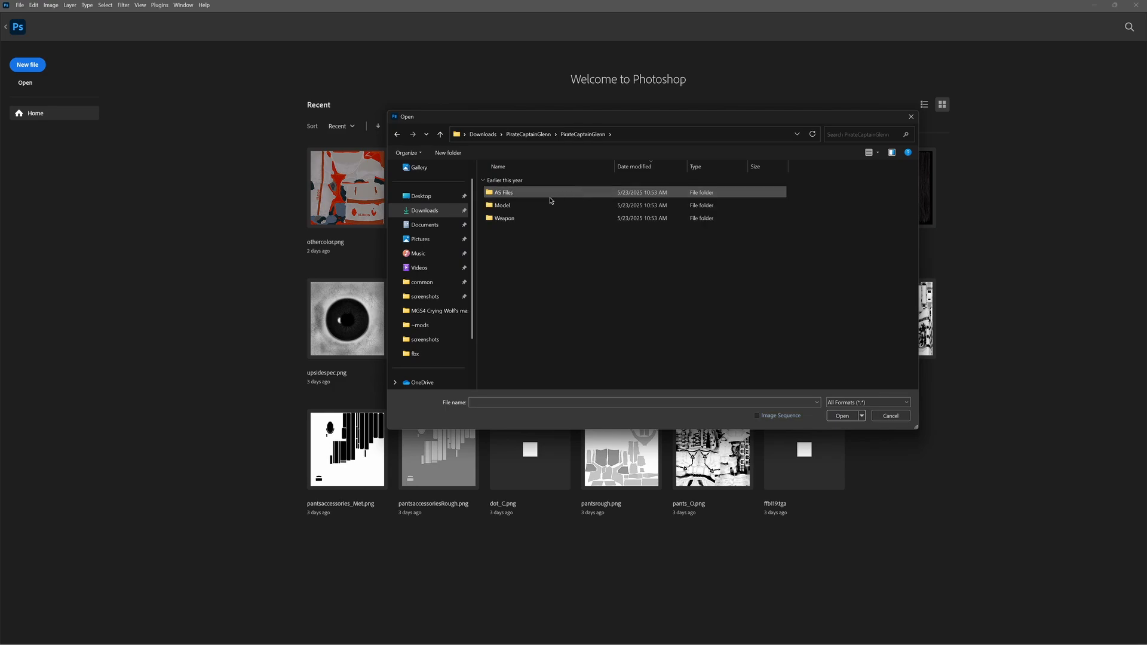
double_click(550, 205)
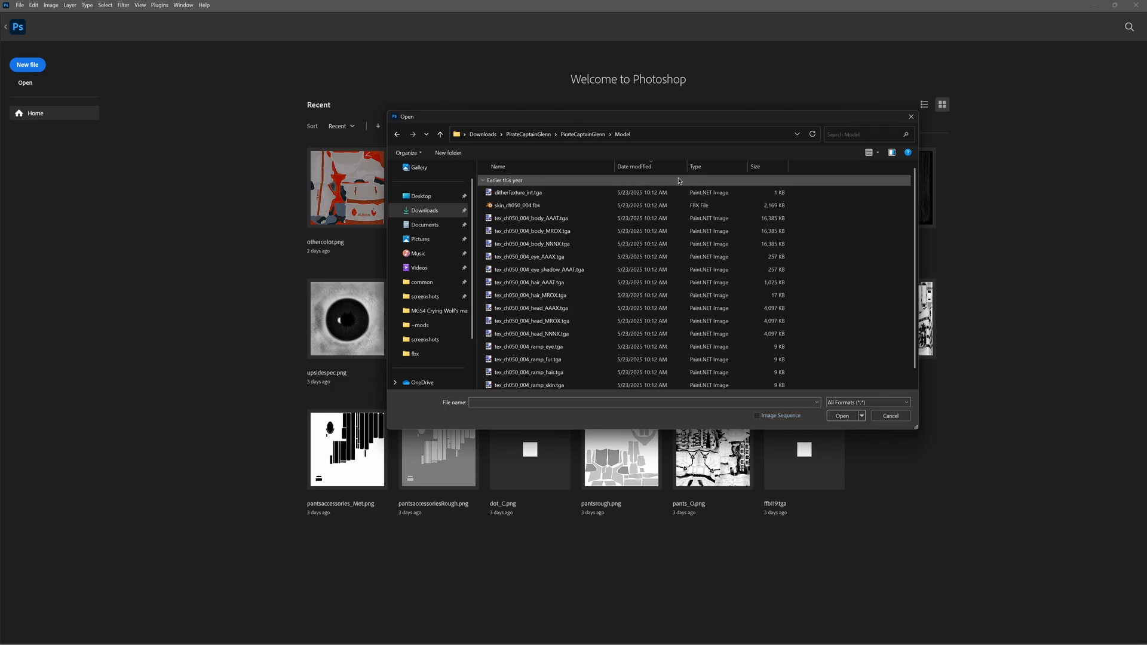
click(876, 153)
click(907, 97)
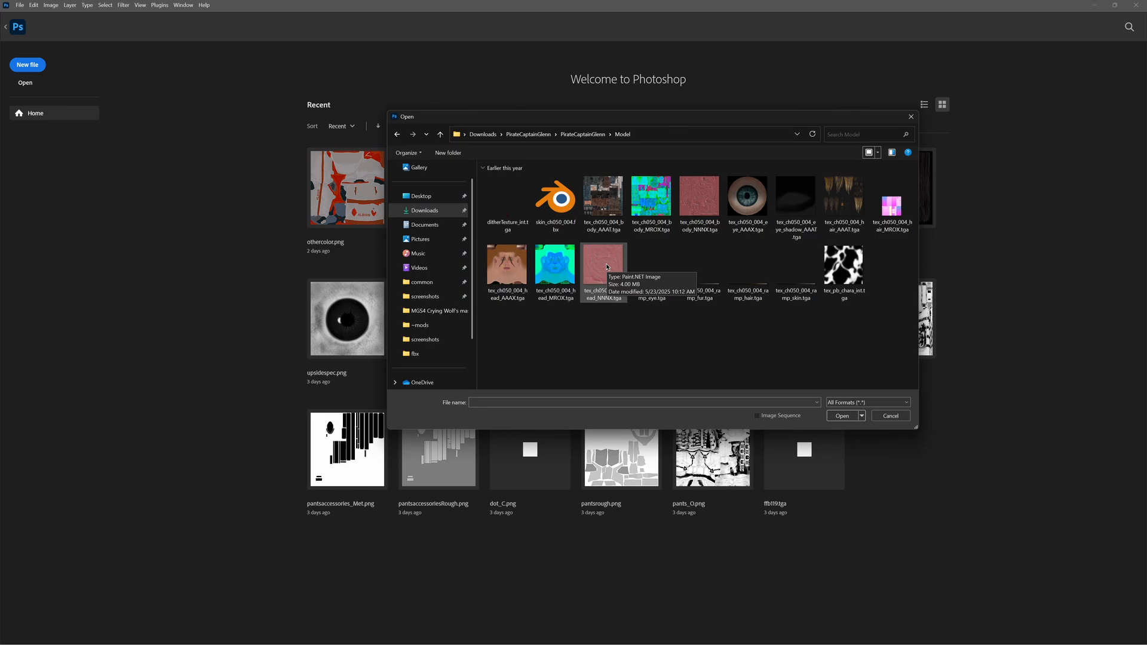
Step: Open the head, body and hair MROX textures together with the head and body NNNX textures of tex_ch050_004
click(555, 264)
ctrl+click(603, 264)
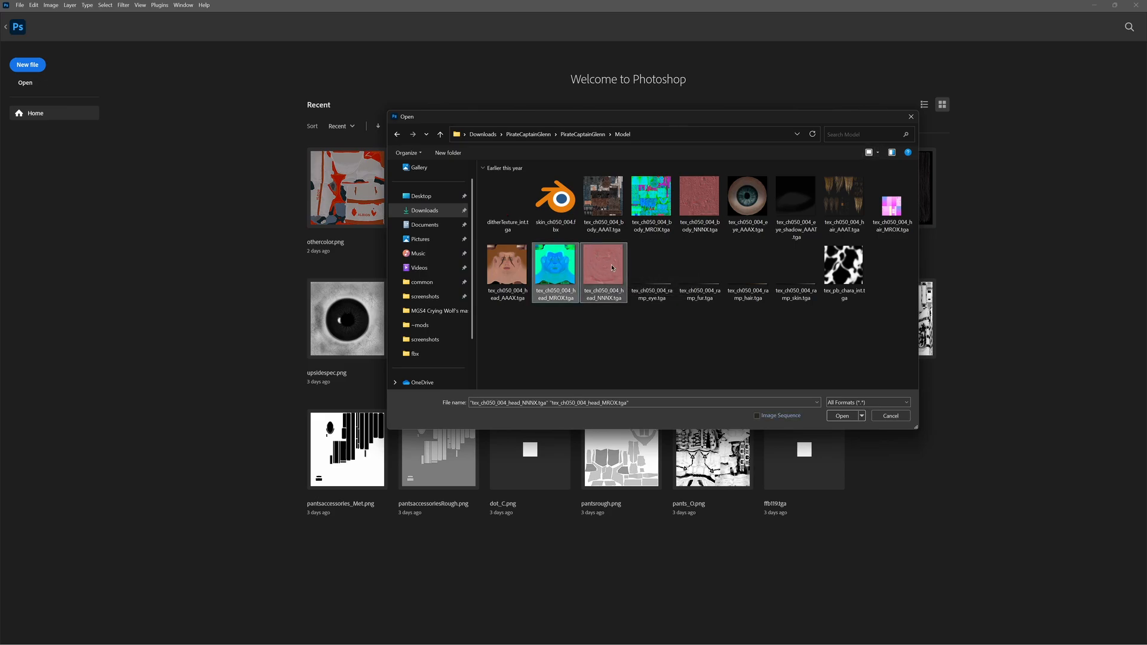
ctrl+click(651, 196)
ctrl+click(685, 204)
ctrl+click(892, 204)
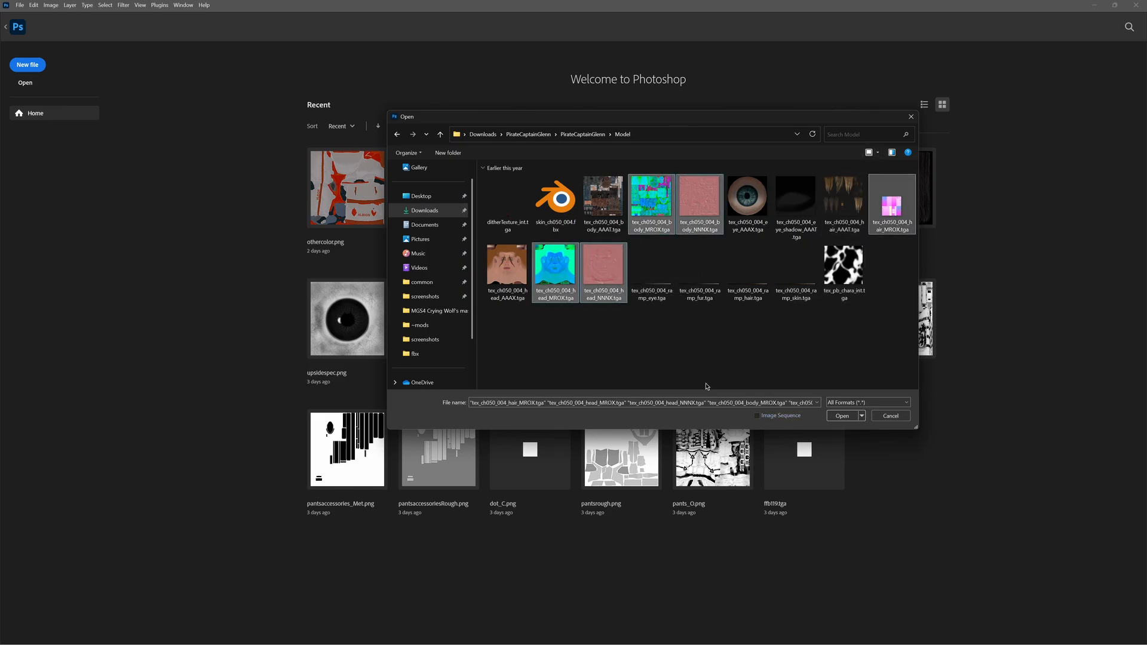
click(842, 415)
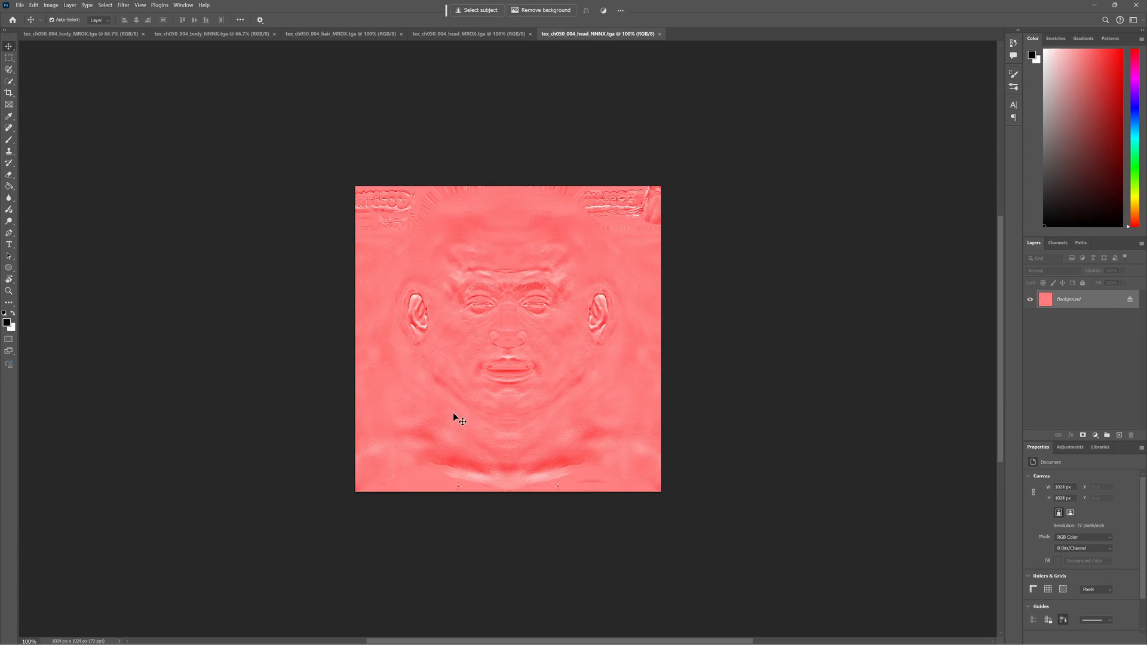
Step: Unlock the background layer of tex_ch050_004_head_NNNX.tga and copy its whole Green channel into the Red channel
click(1137, 303)
click(1063, 244)
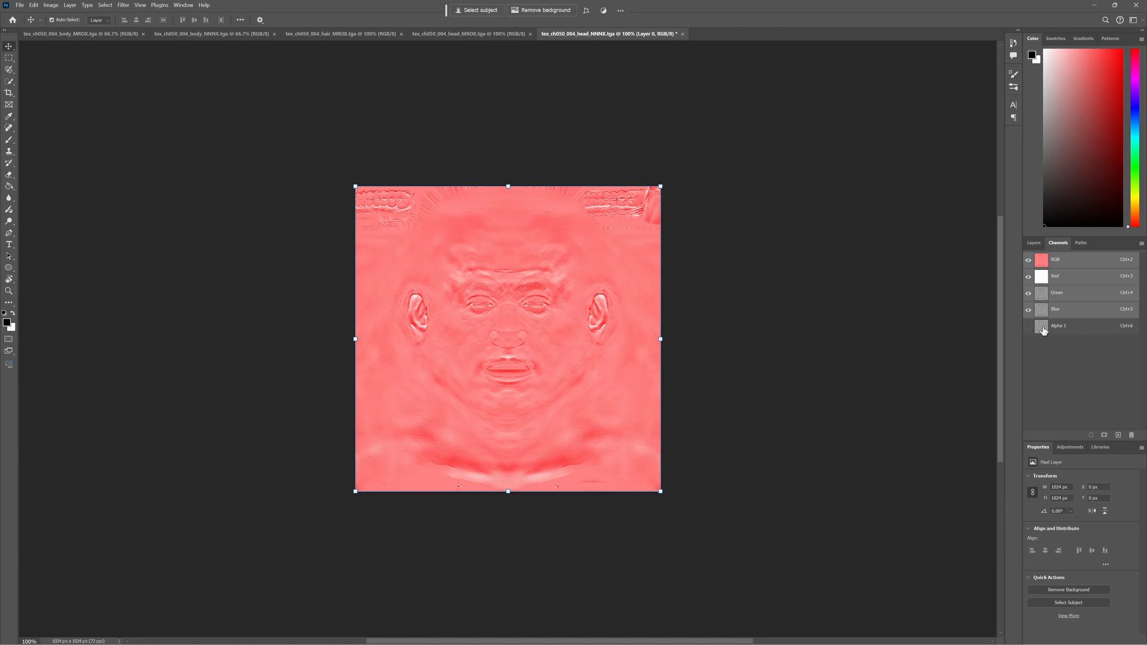
click(1046, 296)
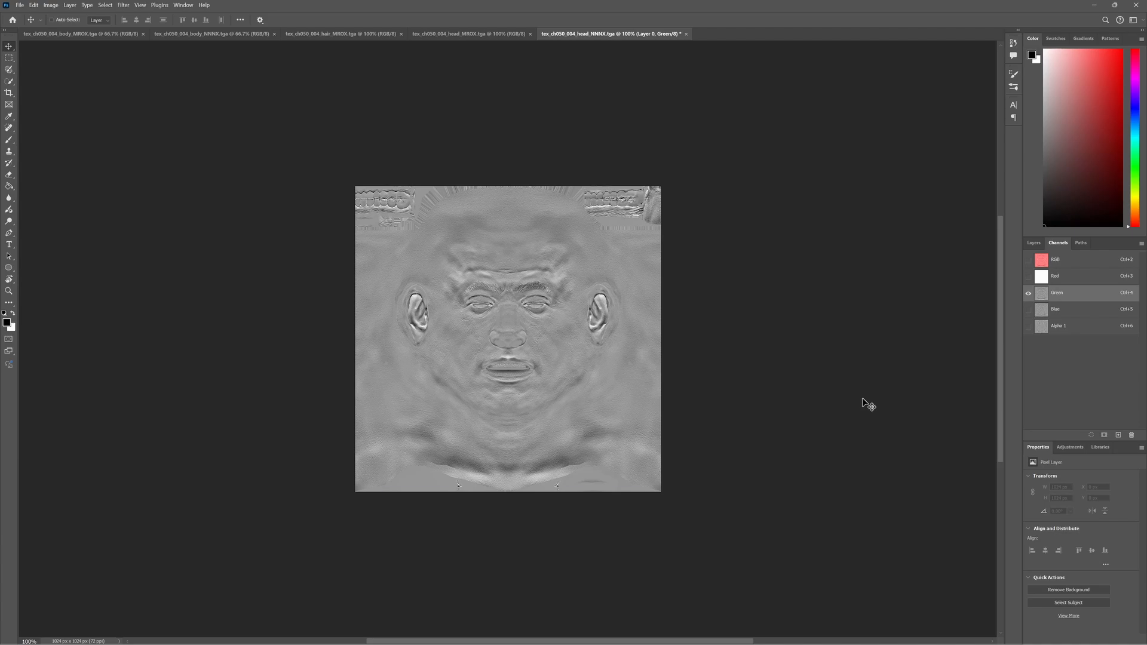
key(ctrl+a)
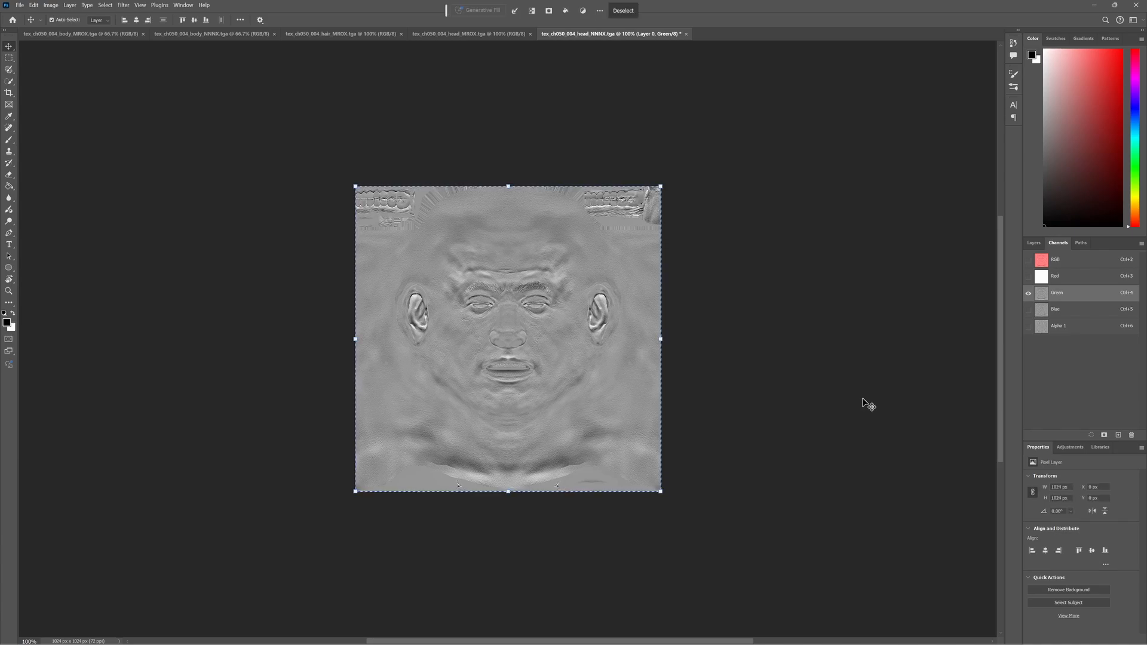
click(1074, 276)
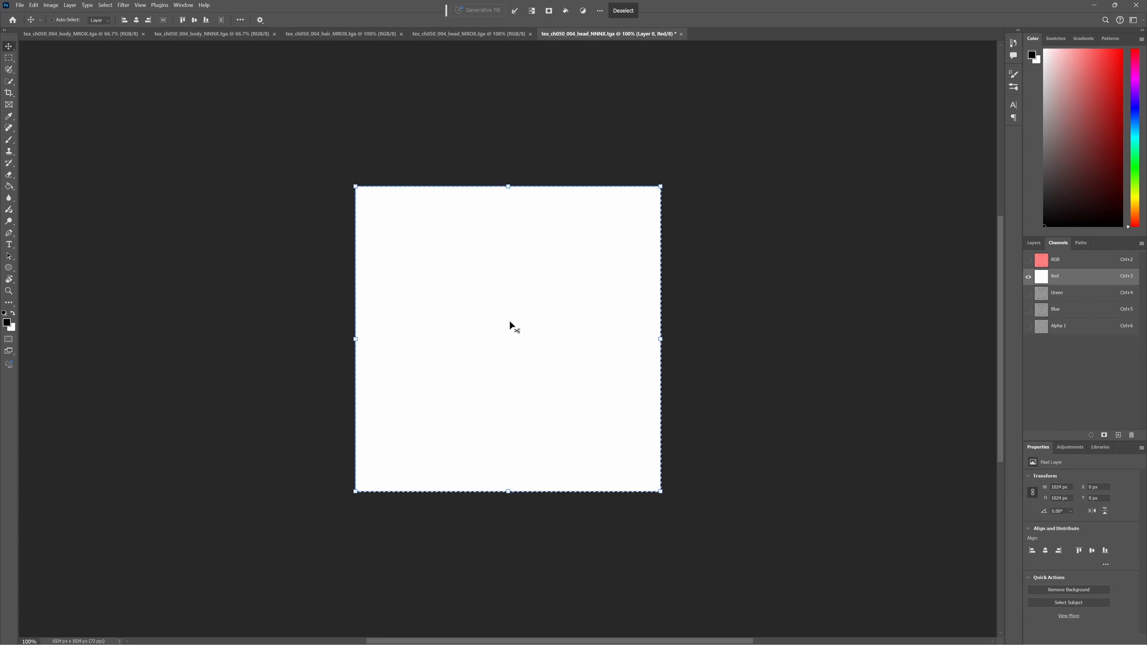
key(ctrl+v)
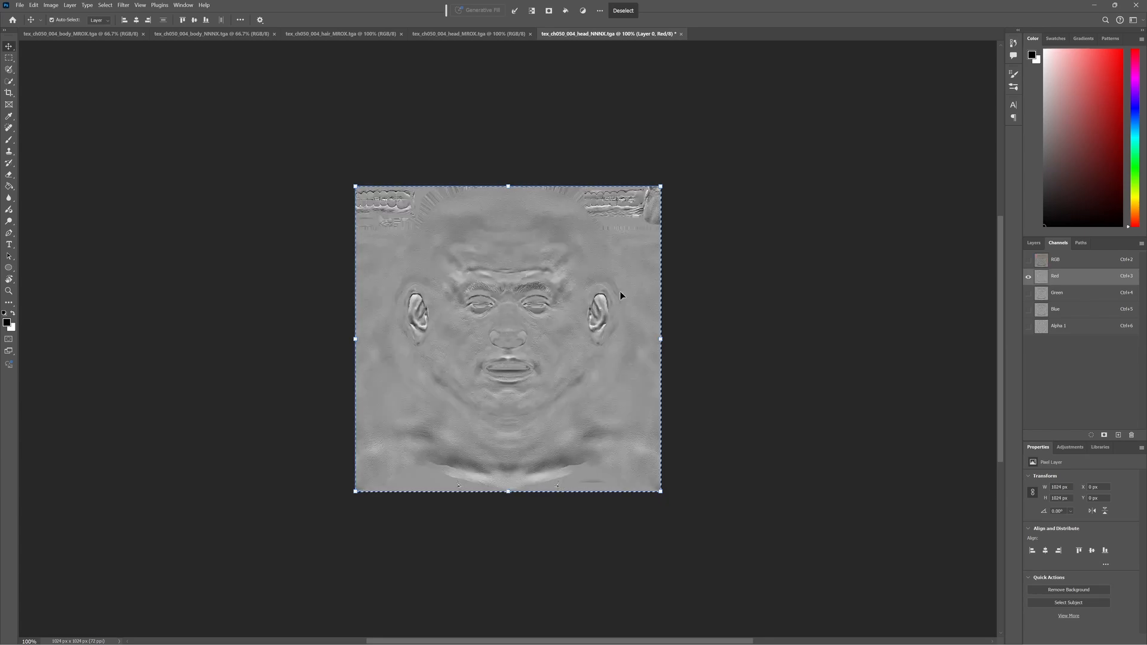
Step: Check the head normal map's colour channels and copy the Alpha 1 channel into the Green channel
click(1062, 294)
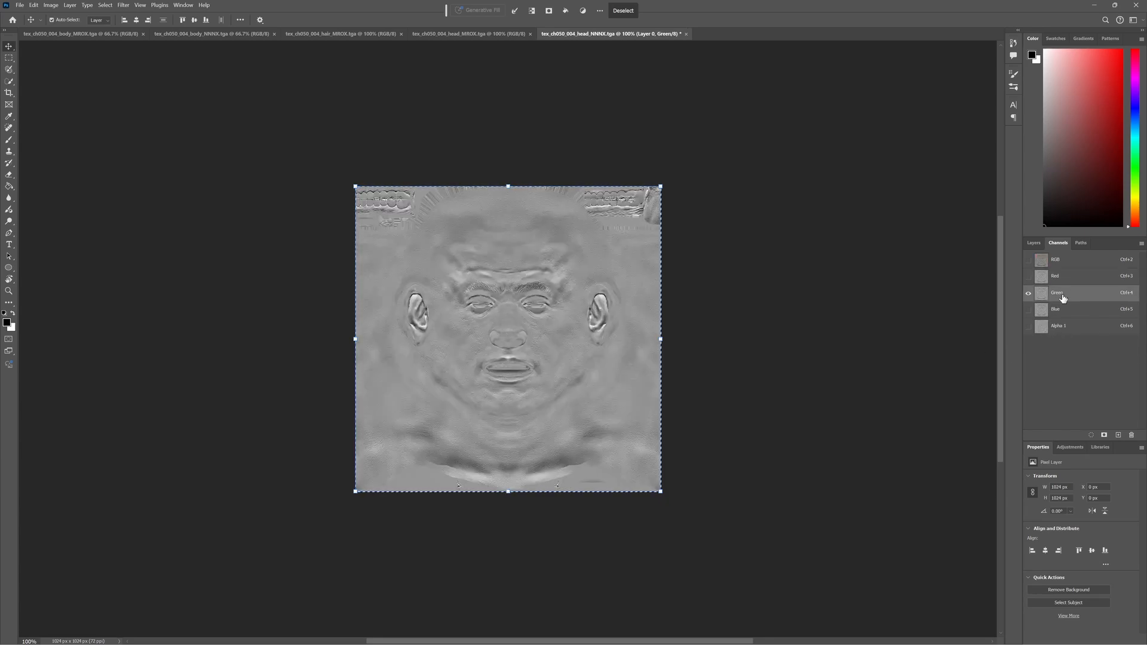
click(1066, 277)
click(1067, 294)
click(1070, 310)
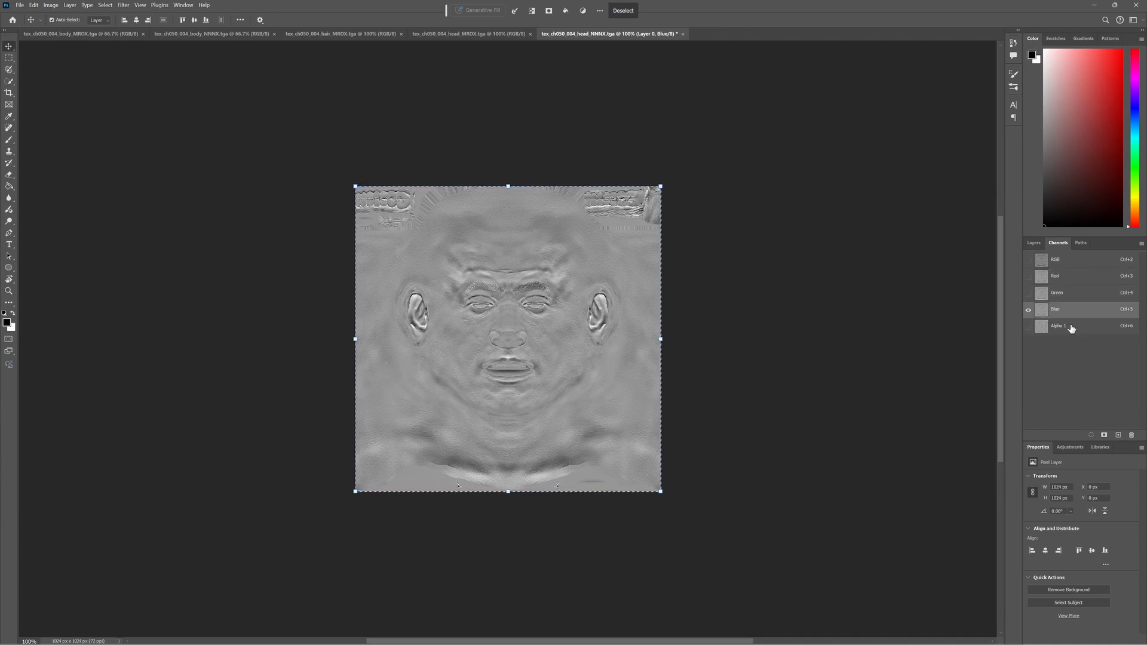
click(1070, 328)
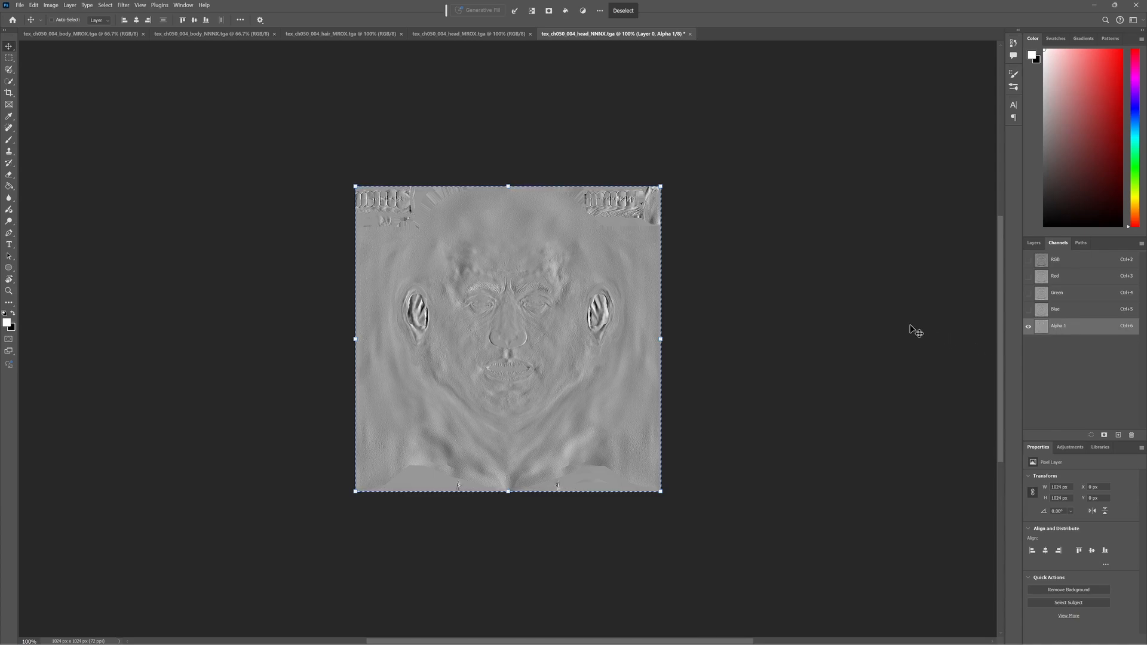
click(1063, 296)
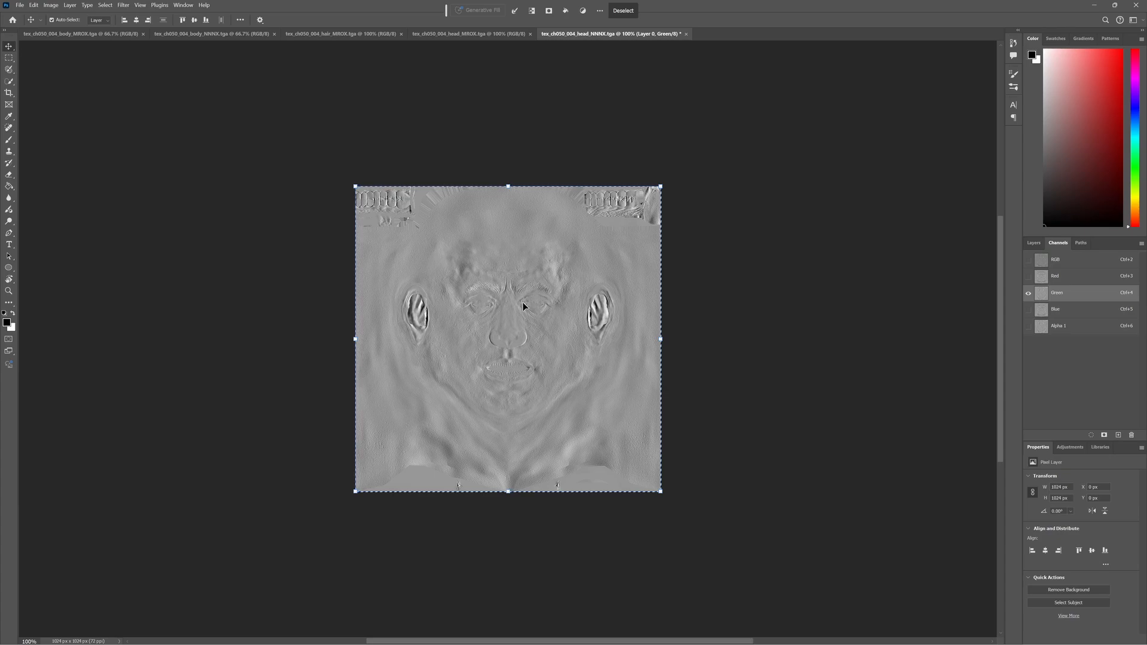
Step: Compare the Green, Blue and Alpha 1 channels of the head normal map, and delete Alpha 1
click(1062, 326)
click(1063, 311)
click(1071, 296)
click(1075, 328)
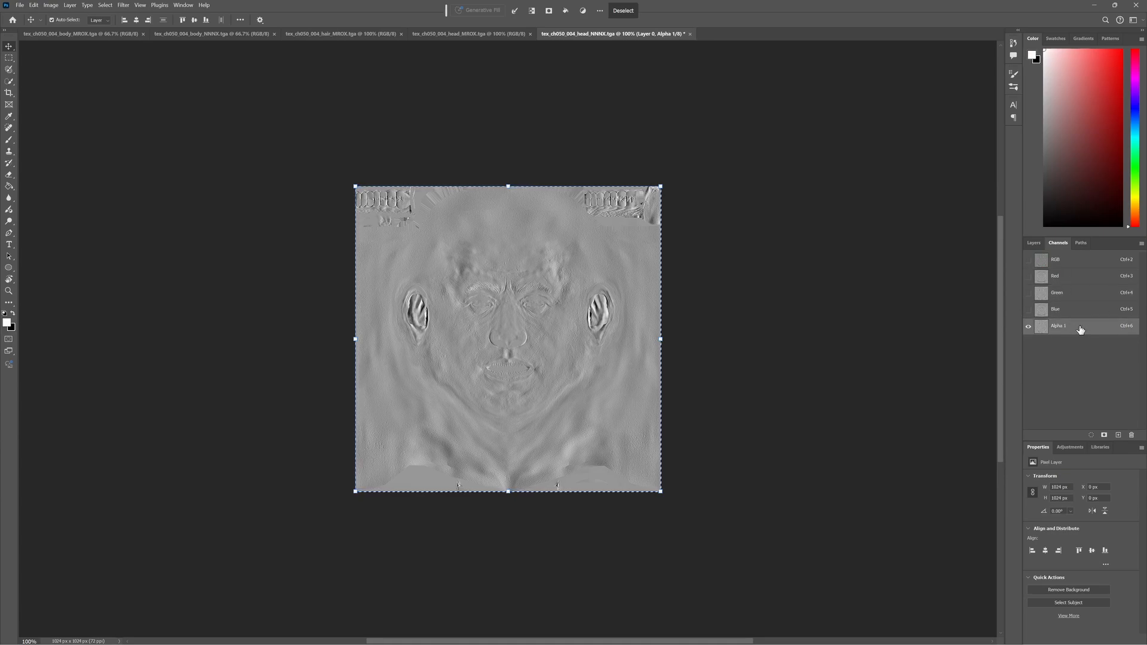
right_click(1083, 330)
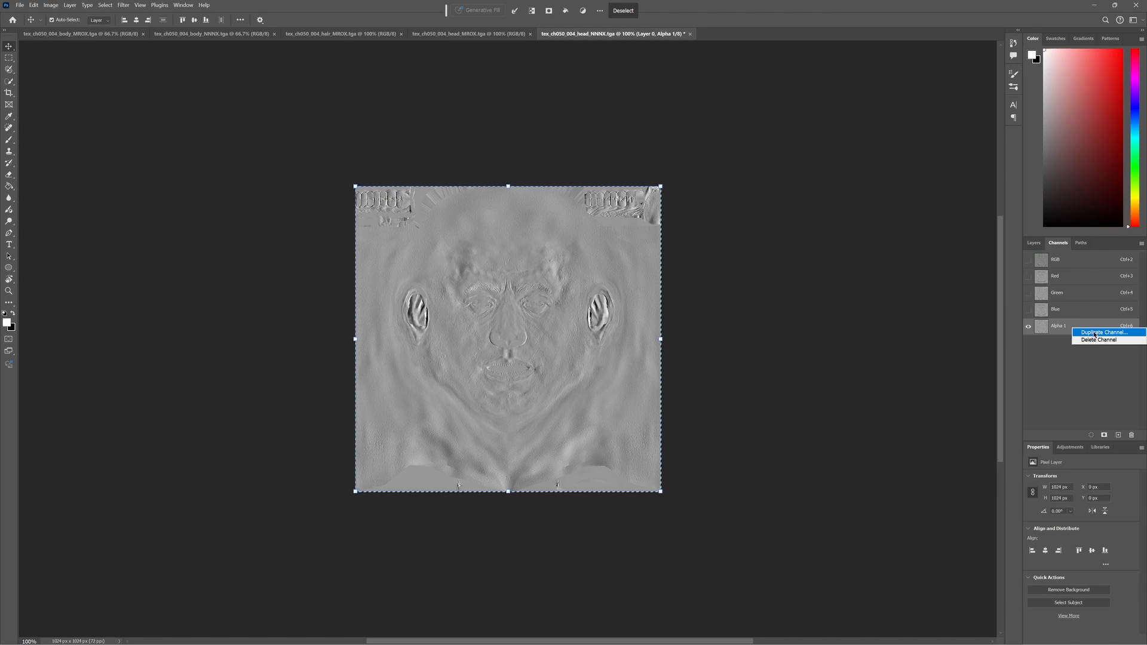
click(1099, 340)
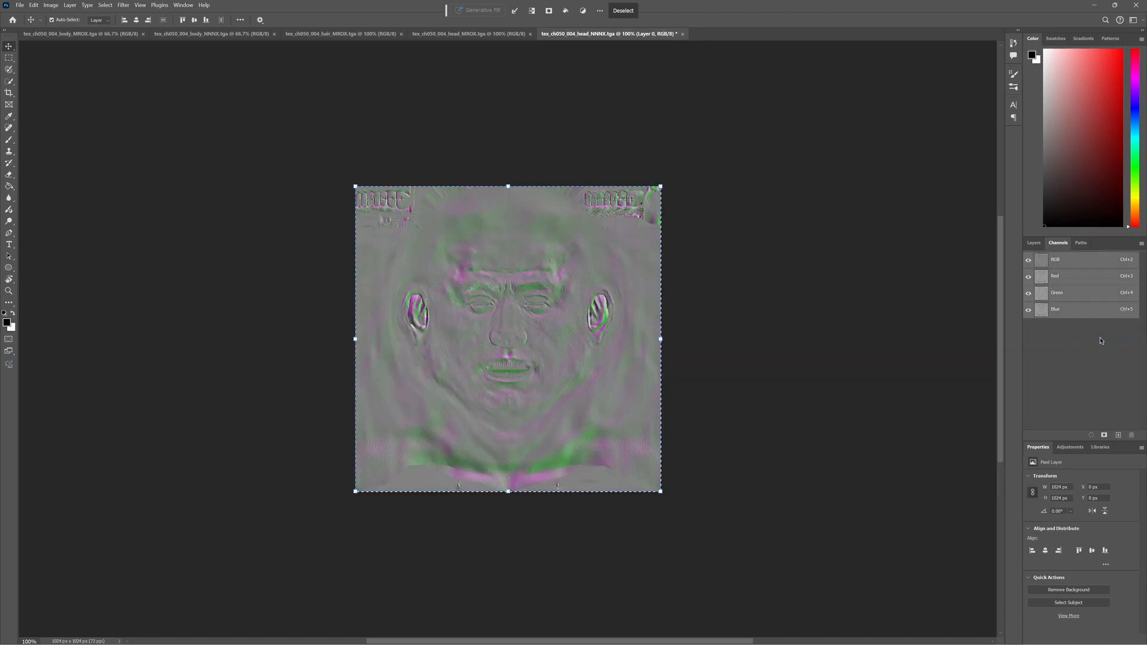
Step: Fill the head normal map's Blue channel with white using the Paint Bucket, and display the RGB composite
click(1084, 310)
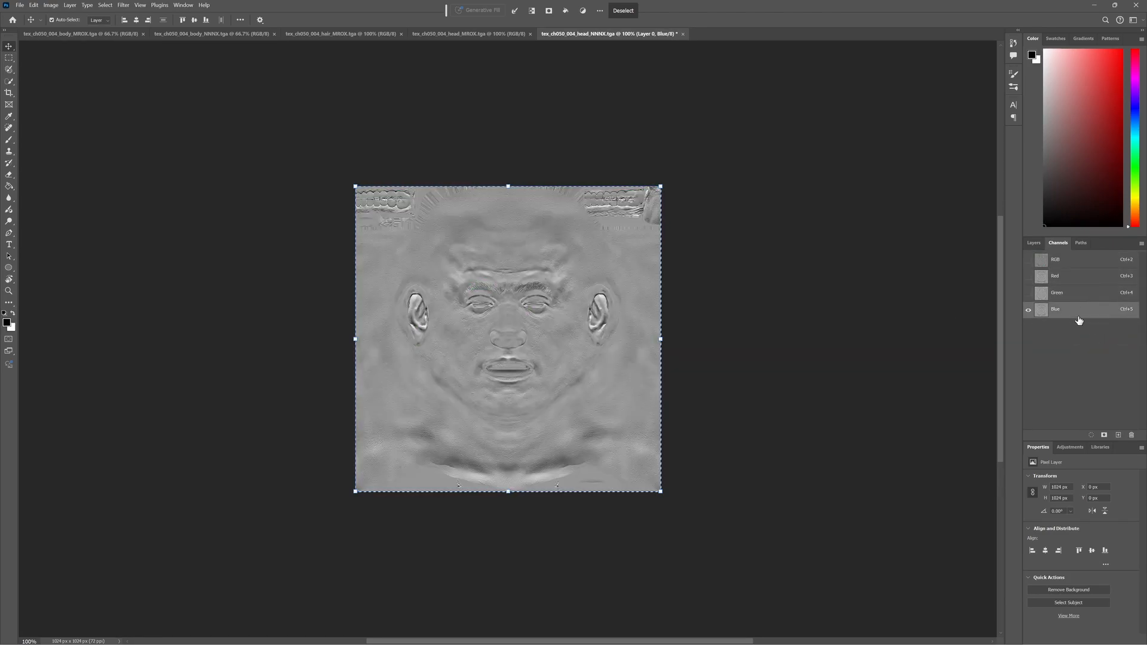
click(12, 314)
click(9, 186)
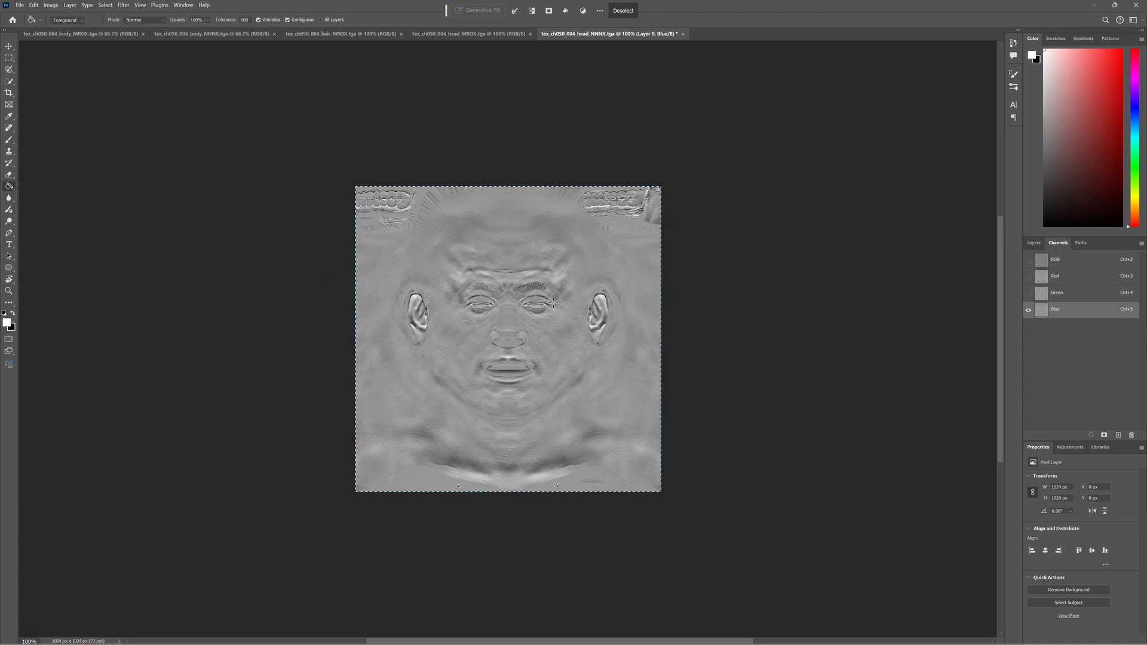
click(517, 254)
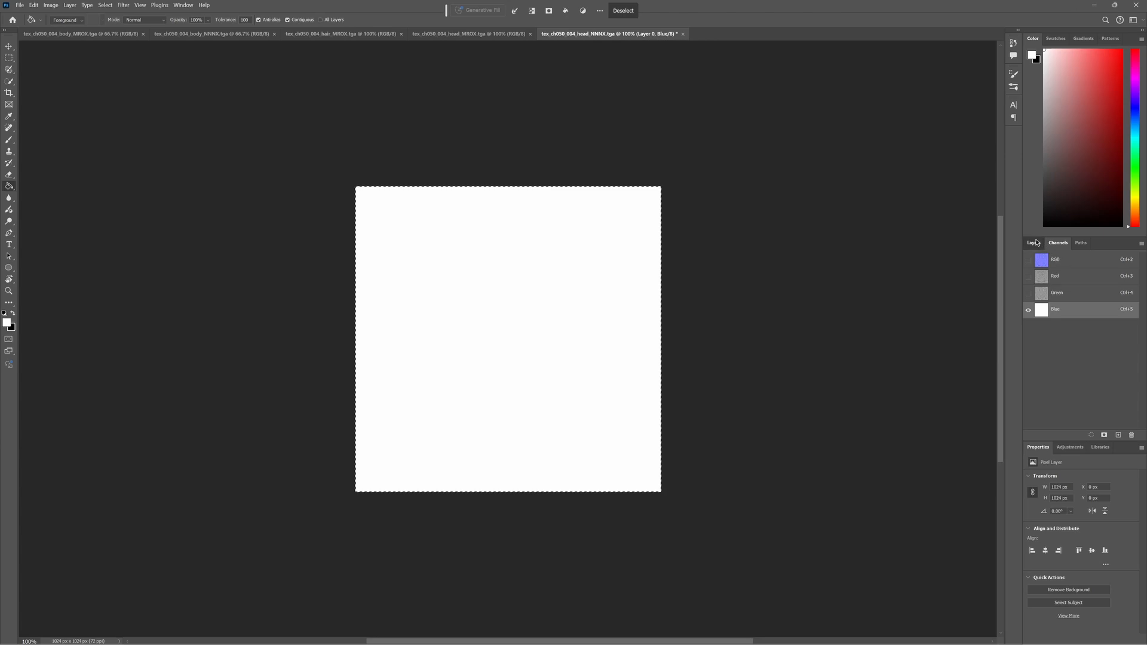
click(1034, 264)
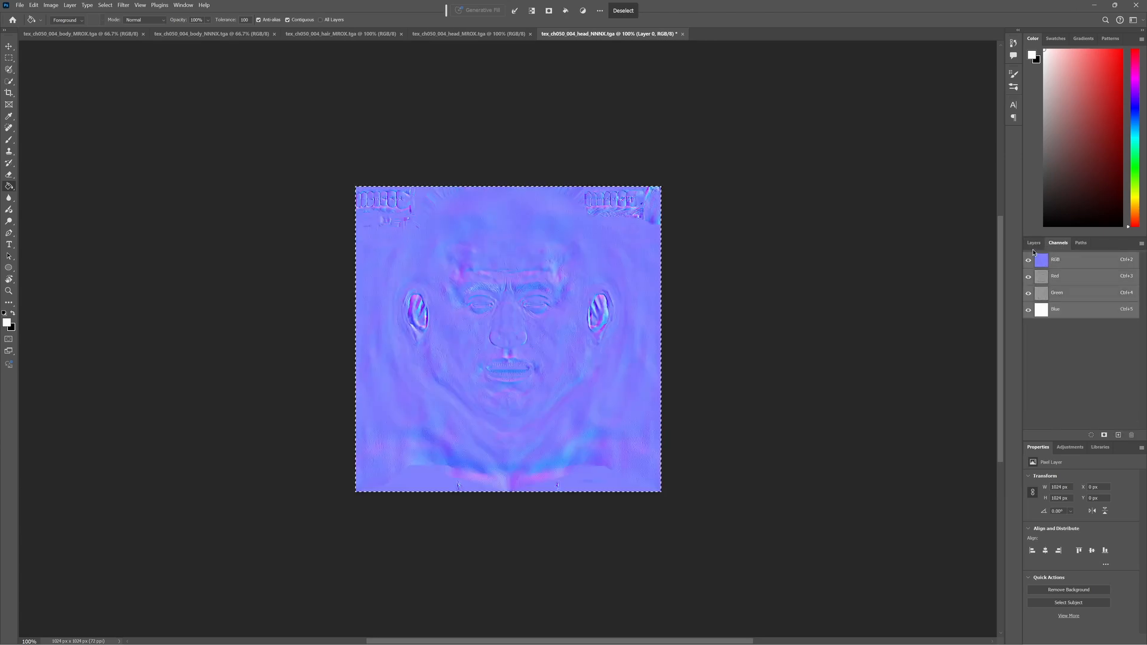
Step: Start a quick PNG export of the head normal map's layer and choose the PirateCaptainGlenn Model folder as destination
click(1034, 242)
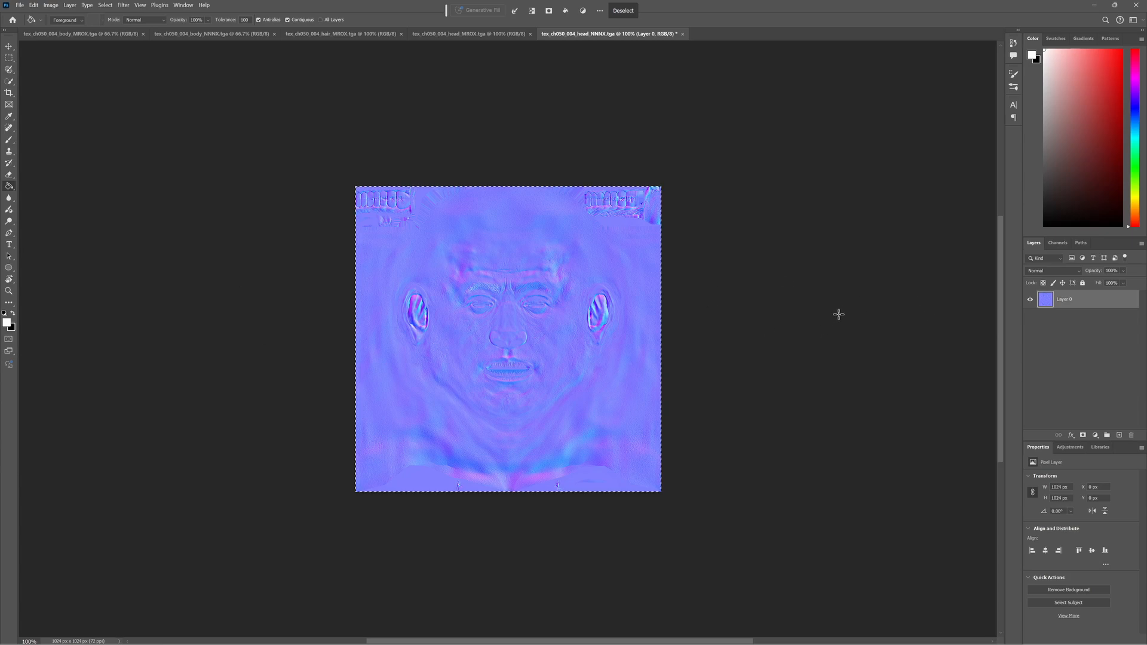
right_click(1112, 305)
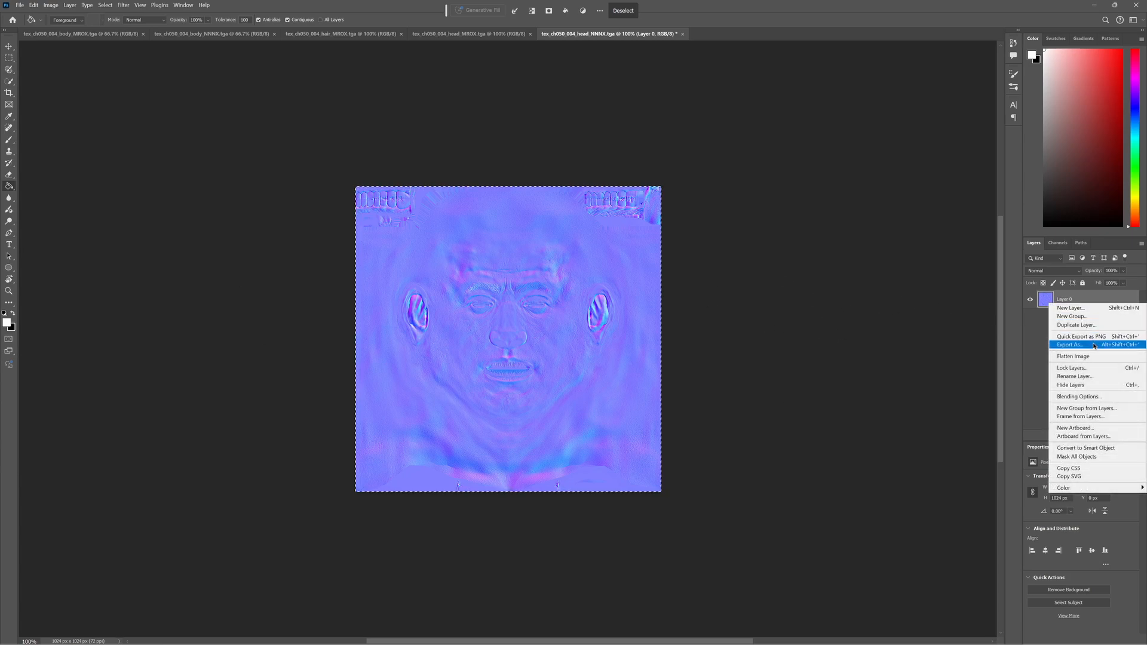
click(1103, 336)
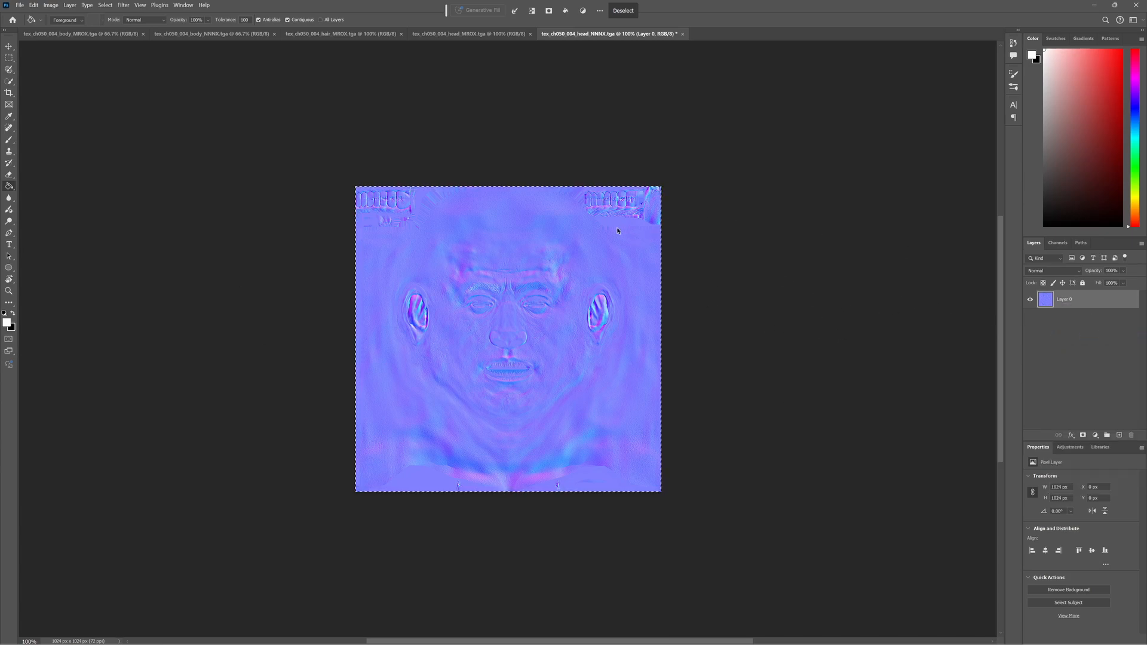
click(419, 210)
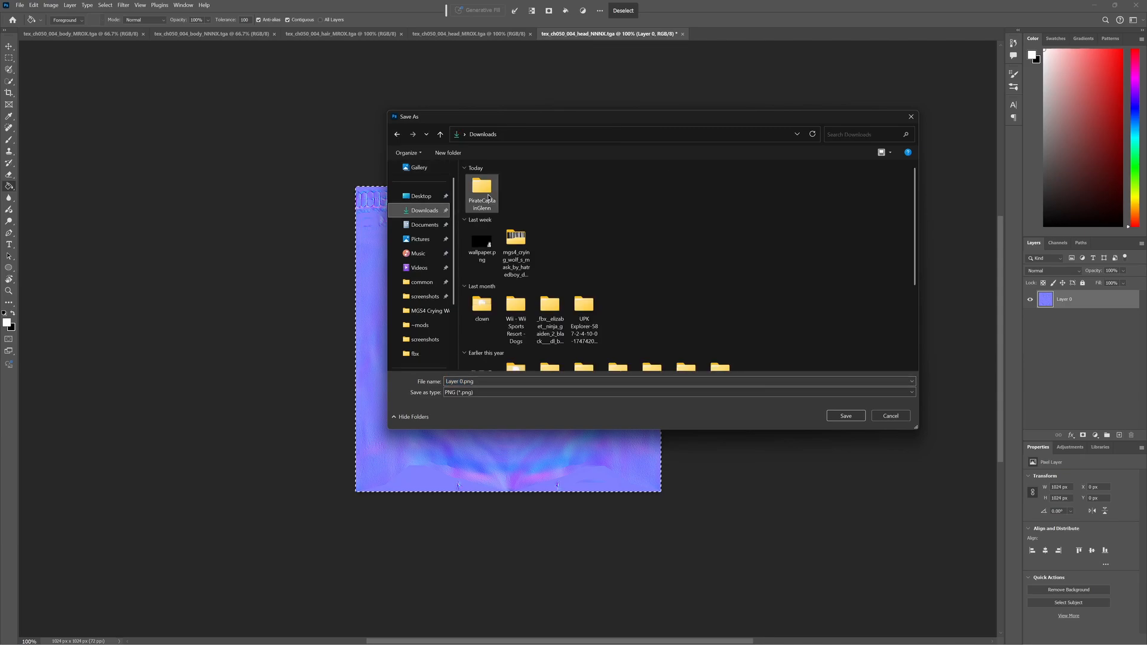
double_click(481, 194)
double_click(486, 193)
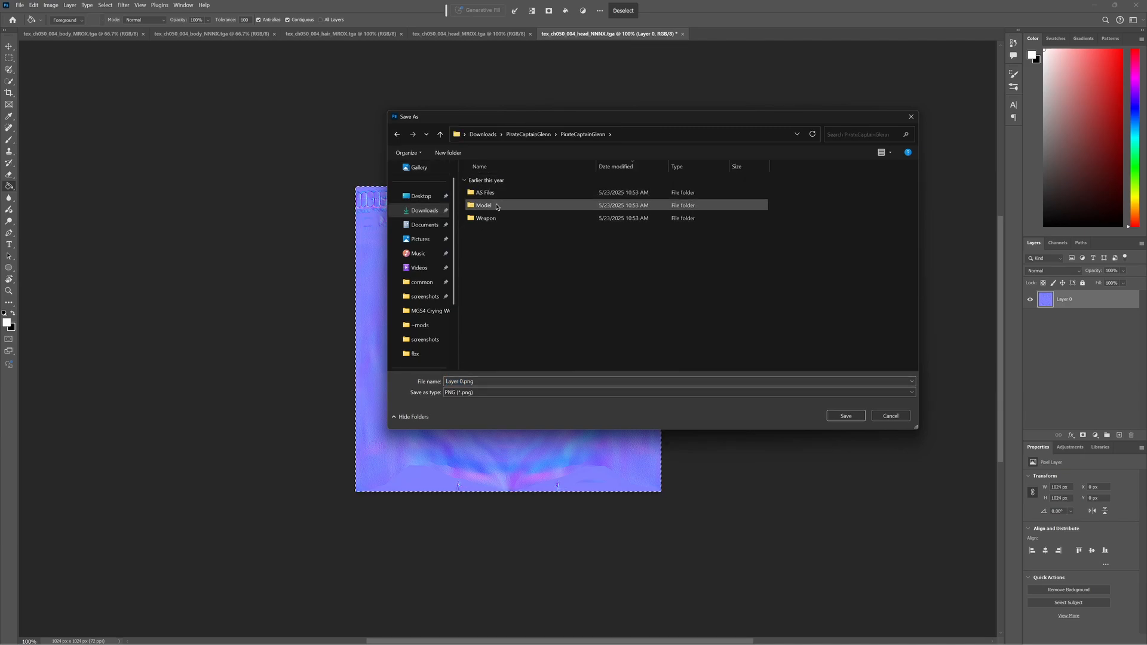
double_click(484, 205)
Step: Name the exported head normal map face_N and save it as a PNG
click(503, 380)
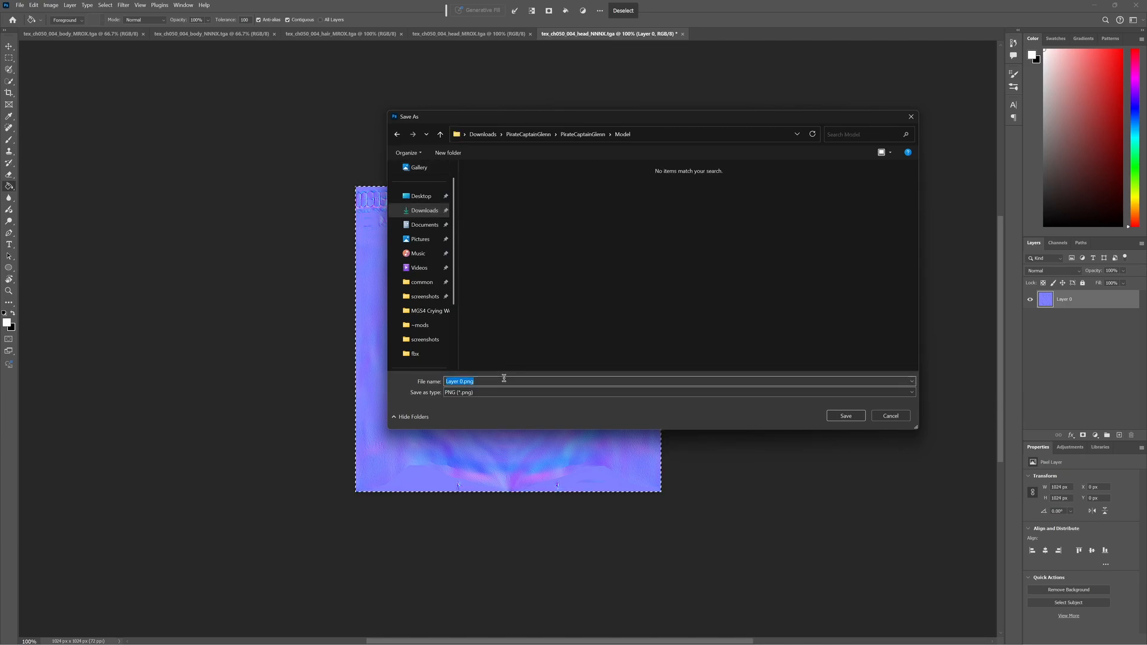
text(FAC)
key(Caps_Lock)
text(face)
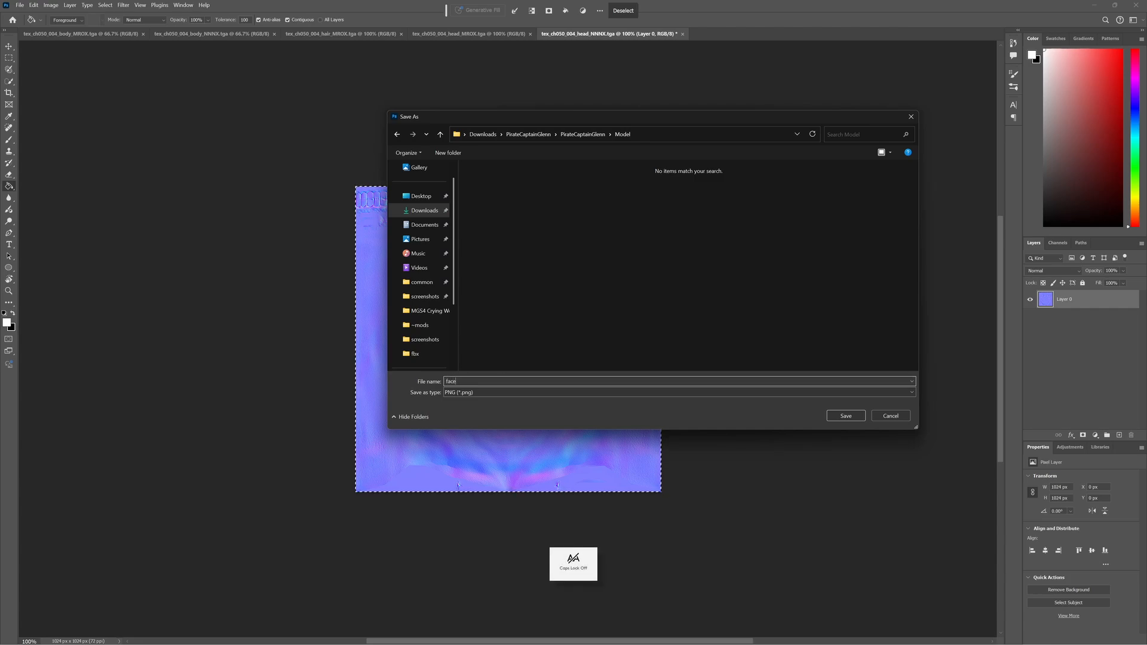
text(_M)
key(BackSpace)
text(N)
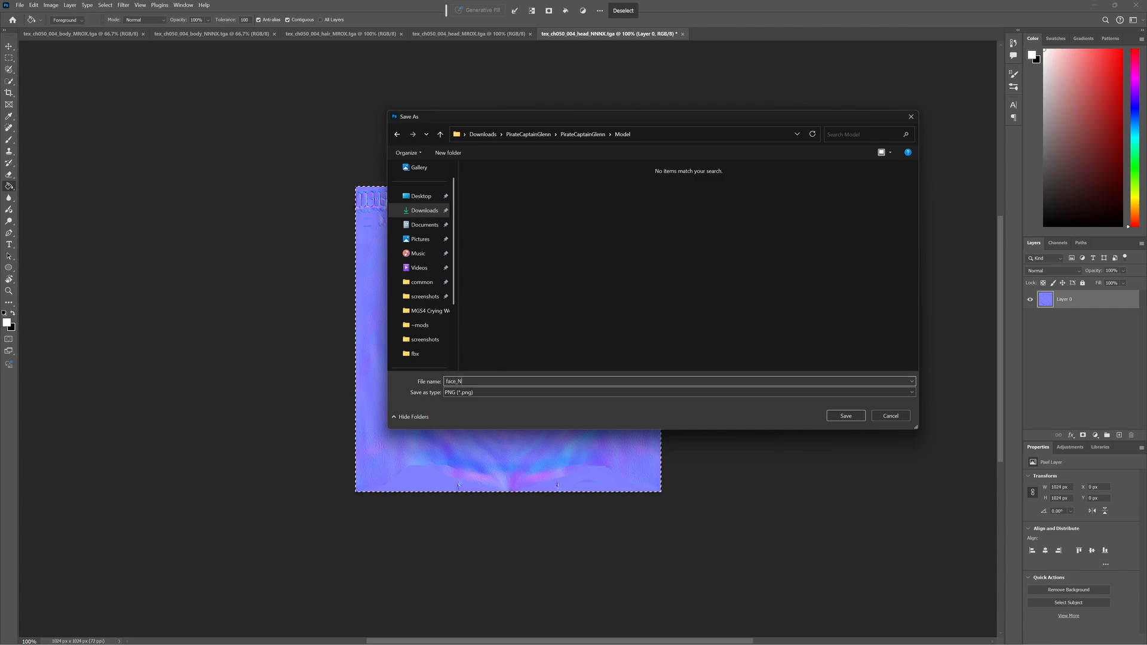
key(Return)
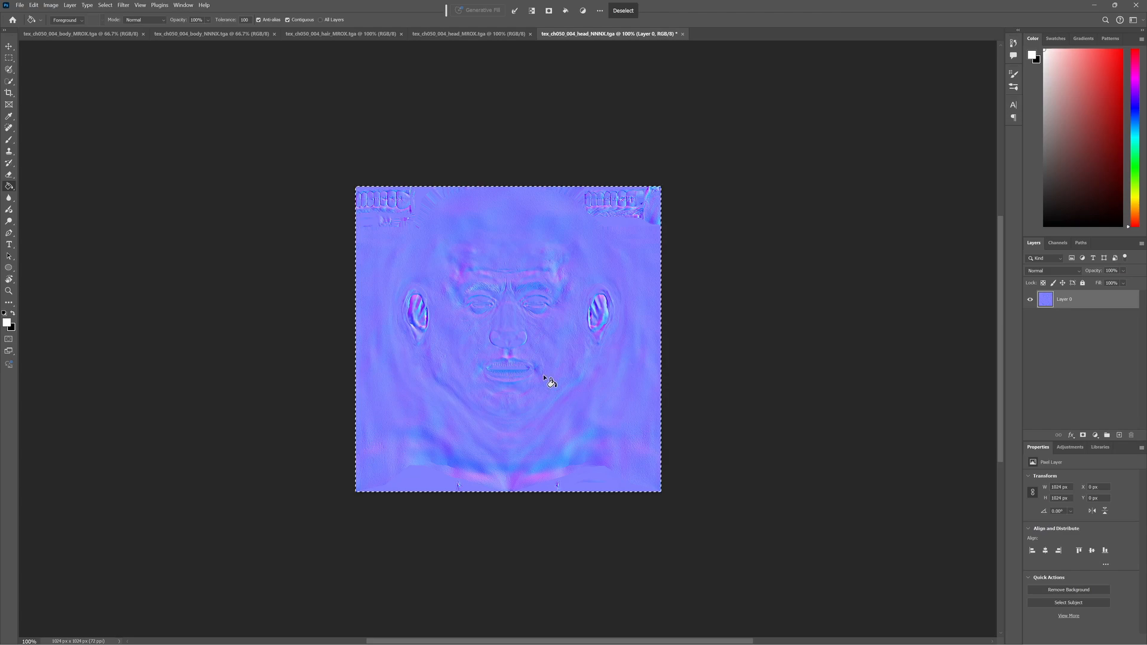
Step: Bring up tex_ch050_004_head_MROX.tga and unlock its background layer
click(469, 34)
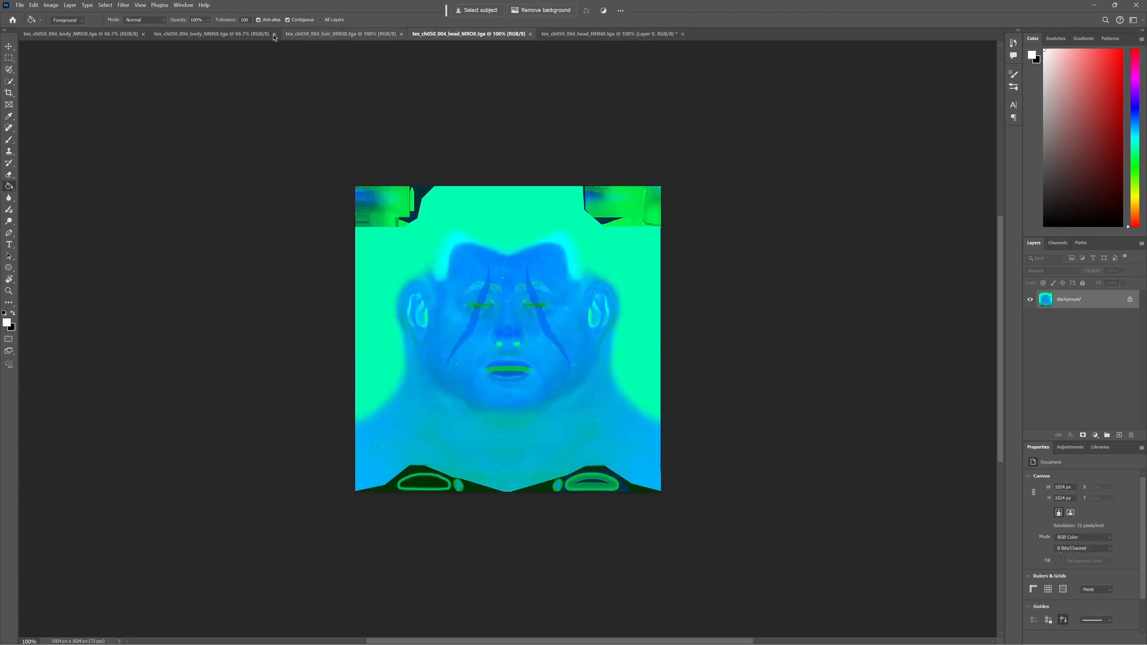
click(166, 34)
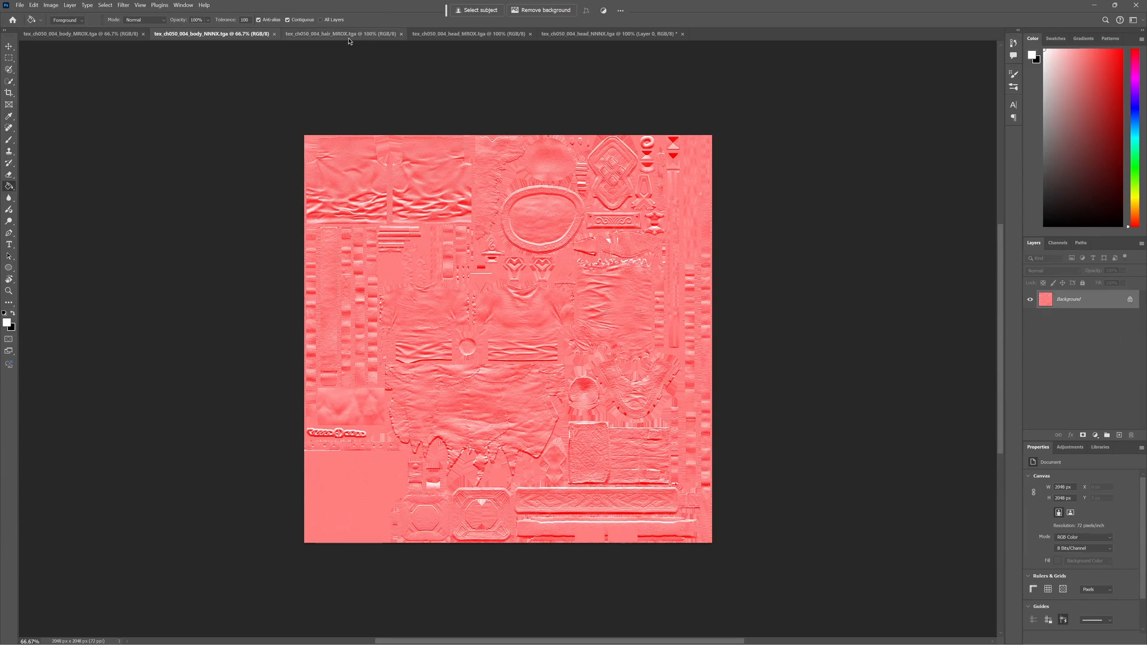
click(521, 33)
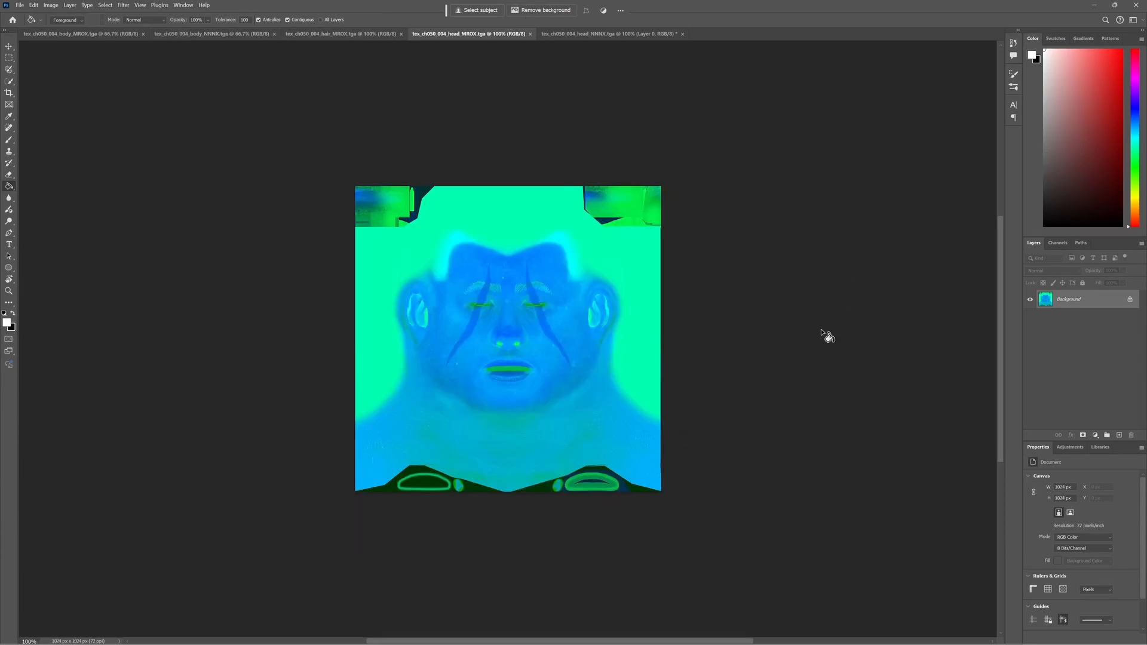
click(1130, 300)
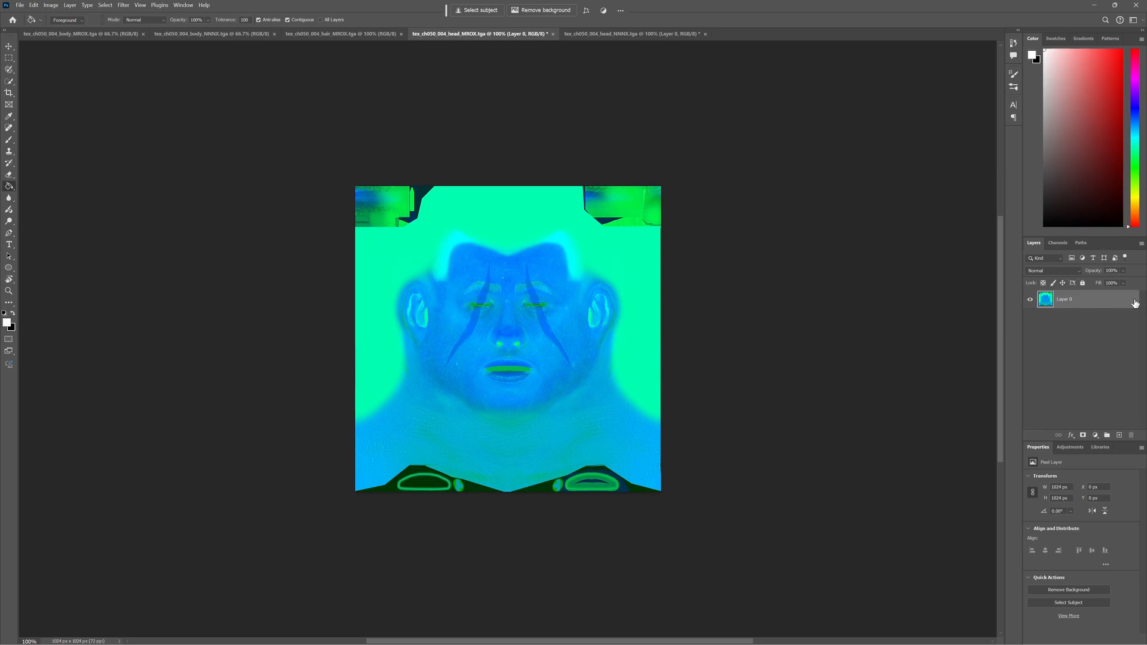
Step: Examine the Red, Green and Blue channels of the head MROX texture individually, leaving Green displayed
click(1058, 242)
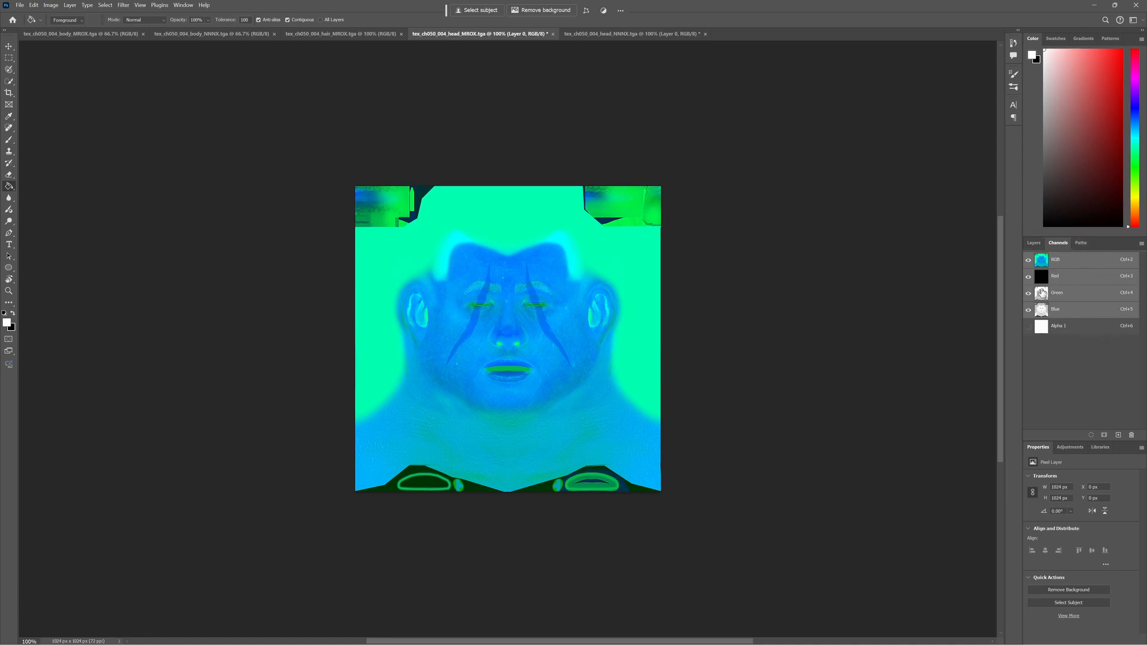
click(1078, 277)
click(1078, 292)
click(1095, 310)
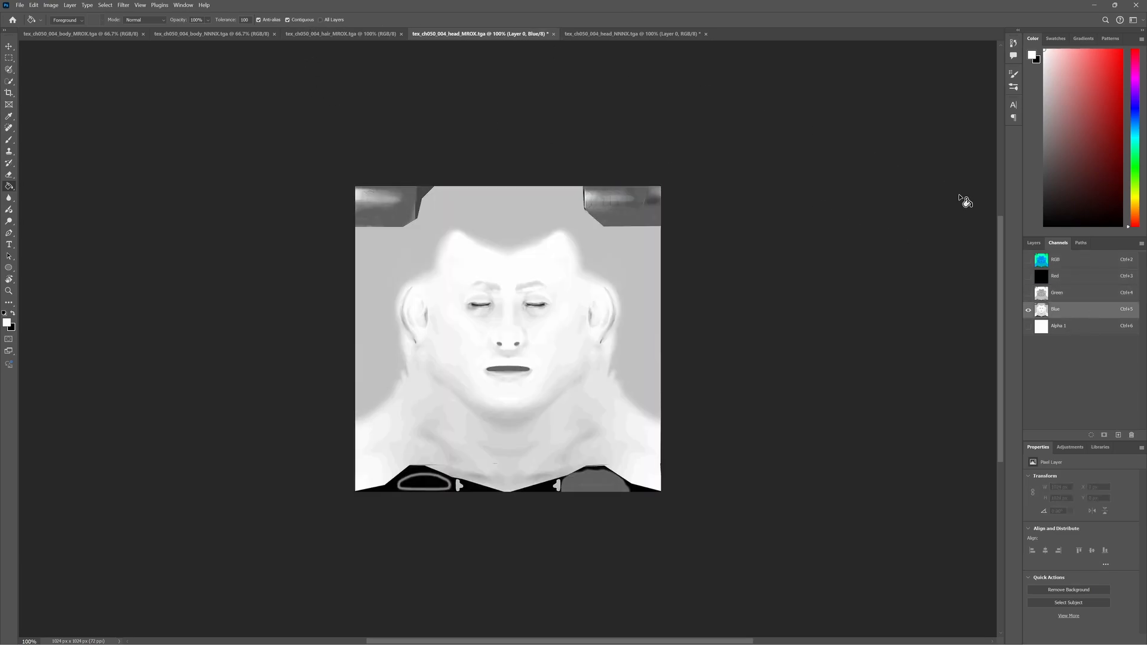
click(1079, 293)
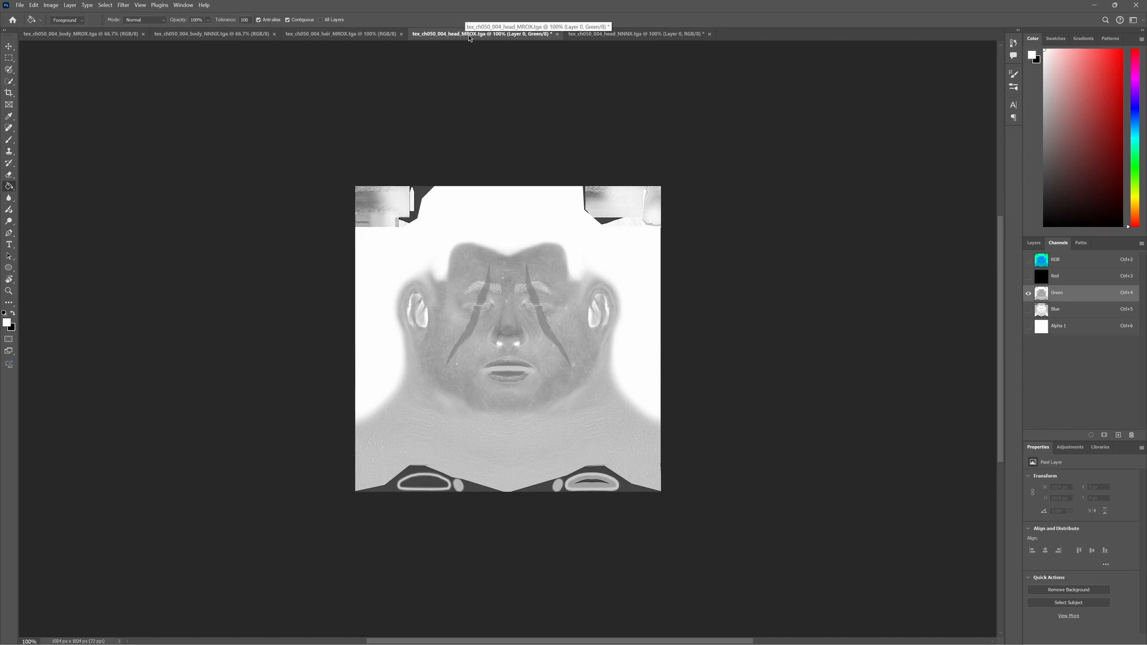
Step: Create a new layer in the head MROX document holding the Red channel's solid black across the full canvas
click(1079, 283)
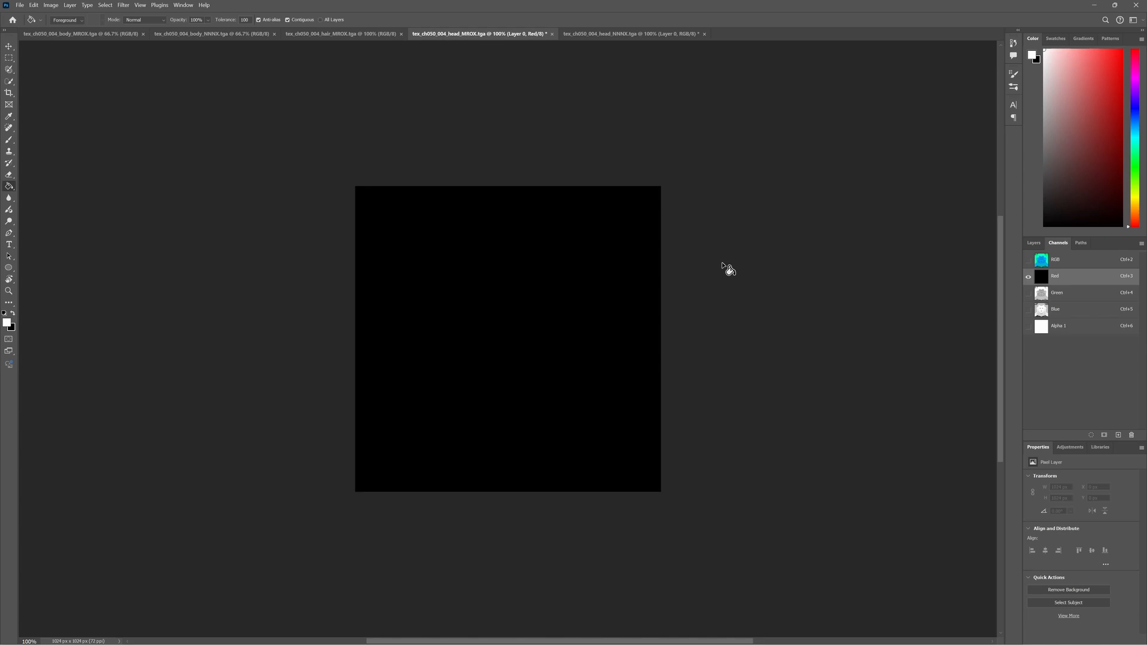
key(ctrl+a)
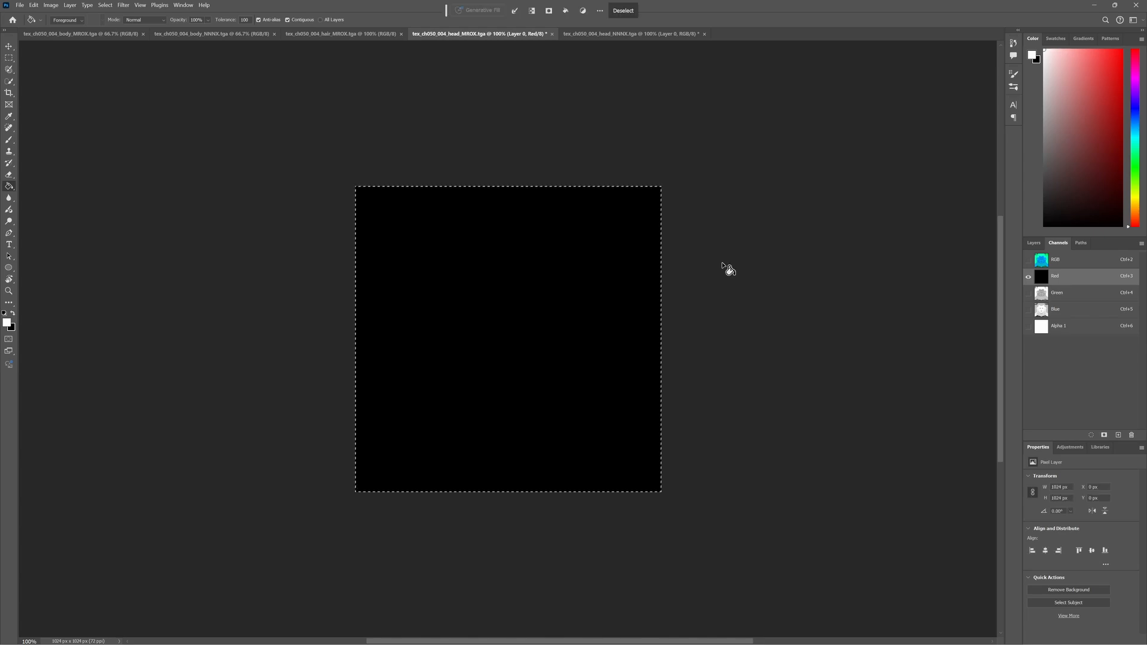
click(1034, 242)
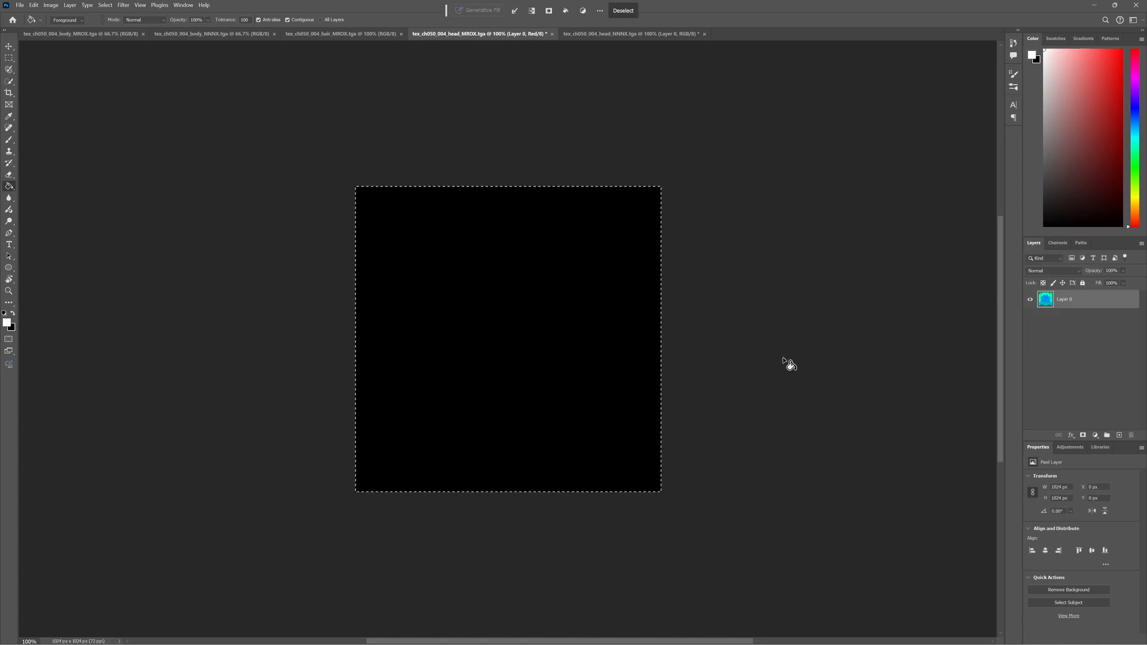
click(1117, 434)
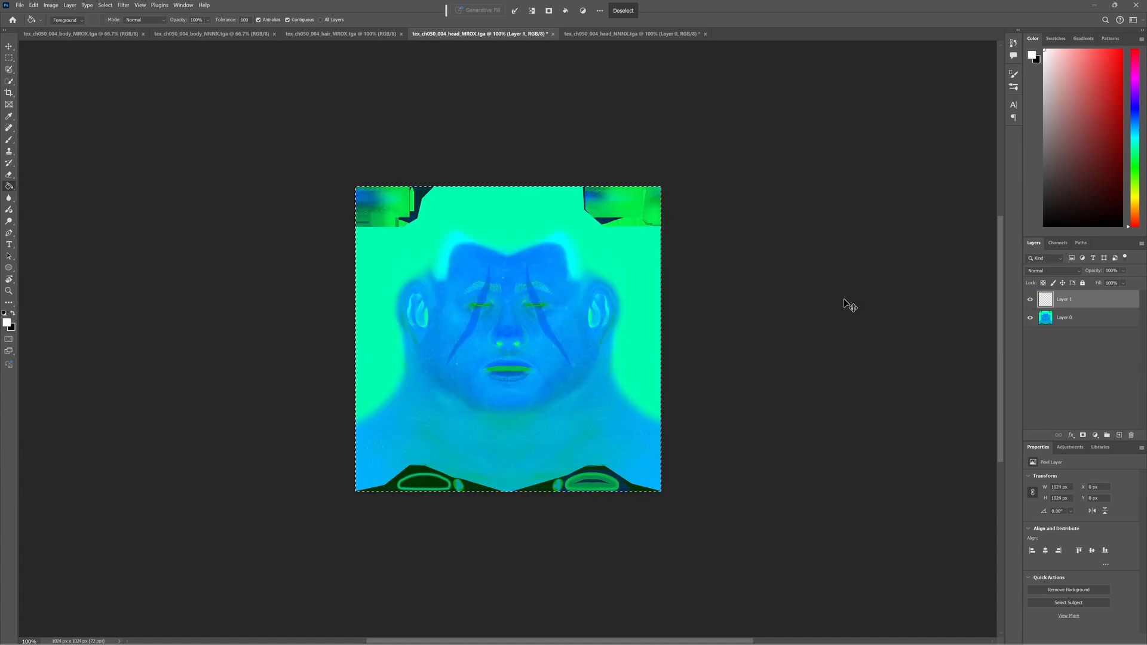
key(ctrl+BackSpace)
key(ctrl+d)
Step: Quick-export the black Red-channel layer as a PNG named face_Mr in the Model folder
right_click(1089, 296)
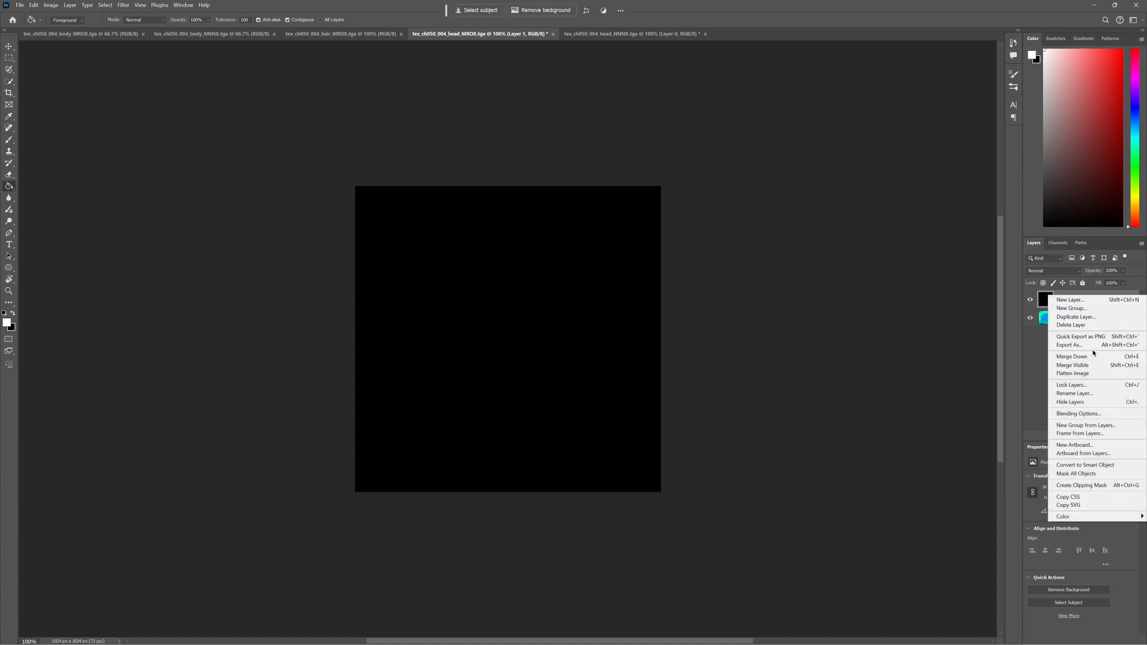
click(1080, 337)
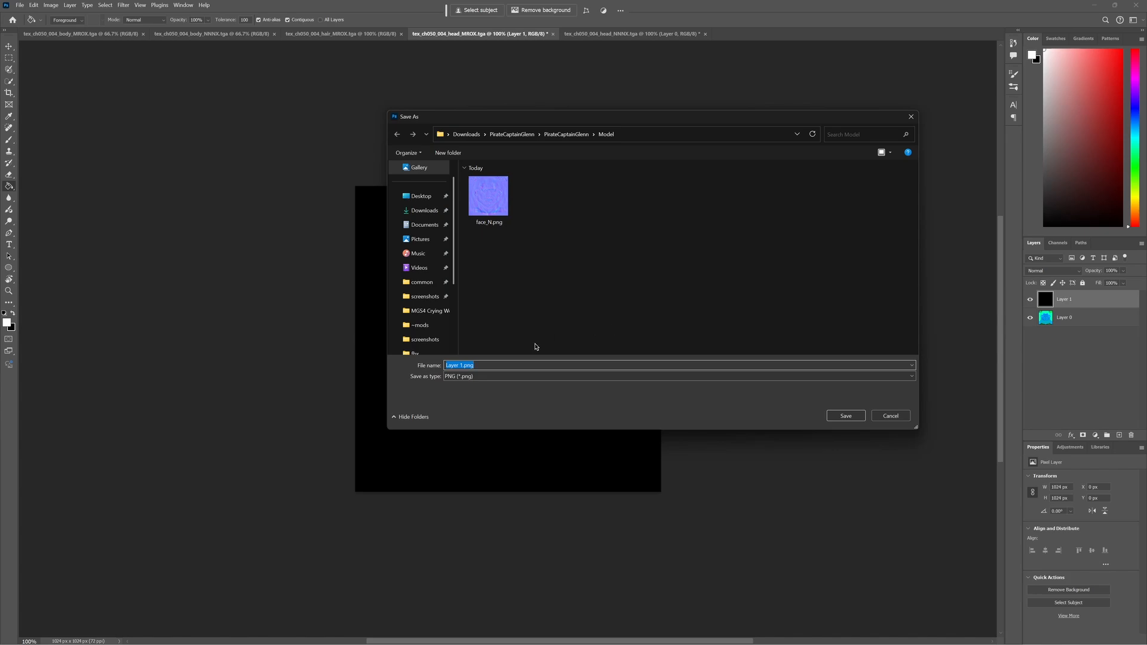
text(face_)
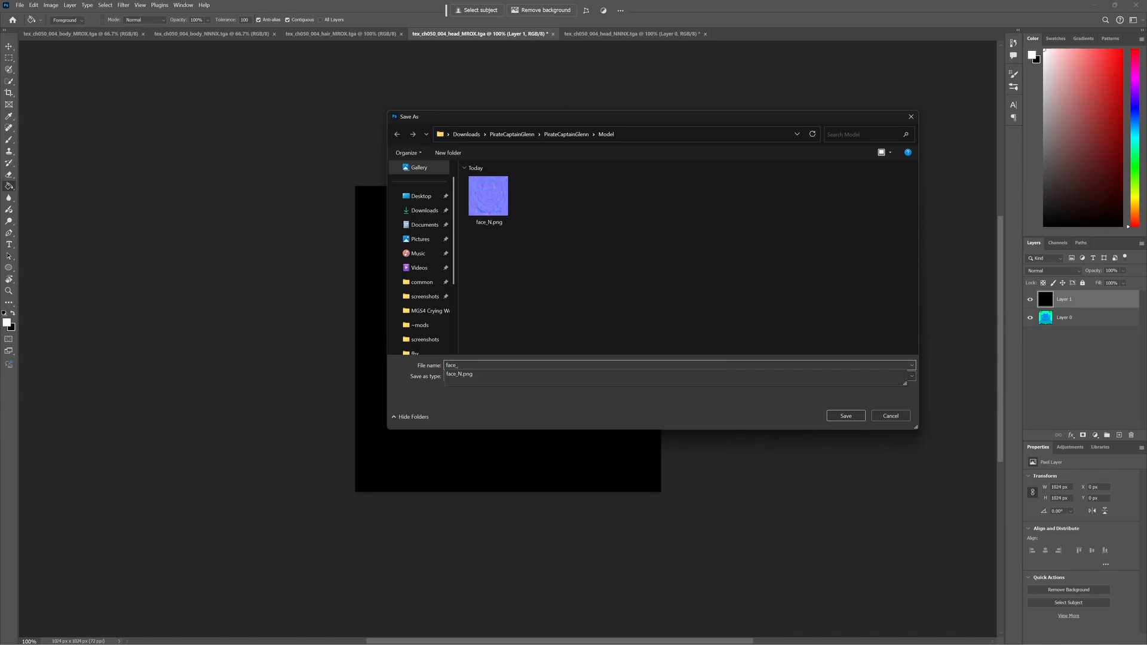
text(Mr)
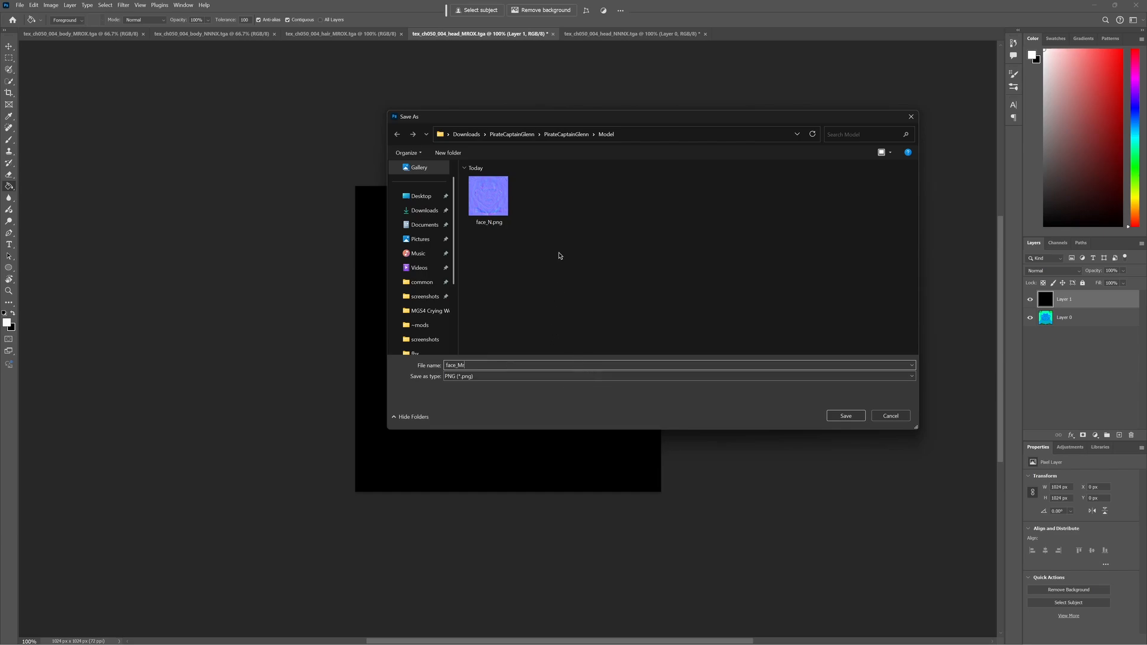
click(846, 415)
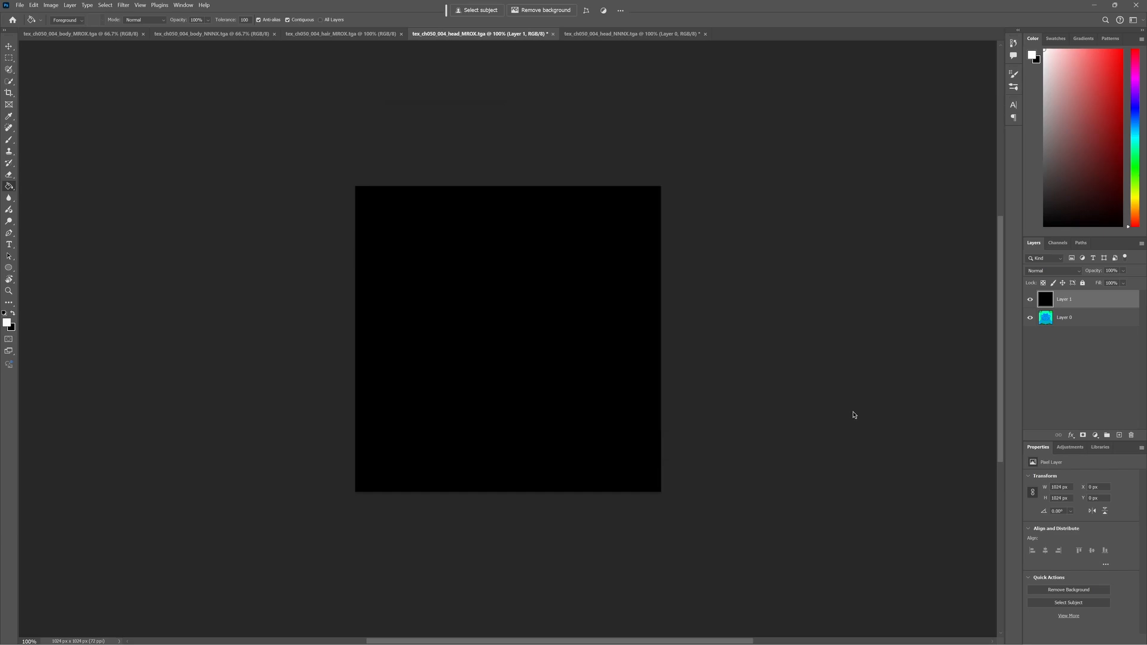
Step: Hide the black layer and copy the original head MROX layer's Green channel onto a new layer
click(1030, 300)
click(1067, 323)
click(1057, 243)
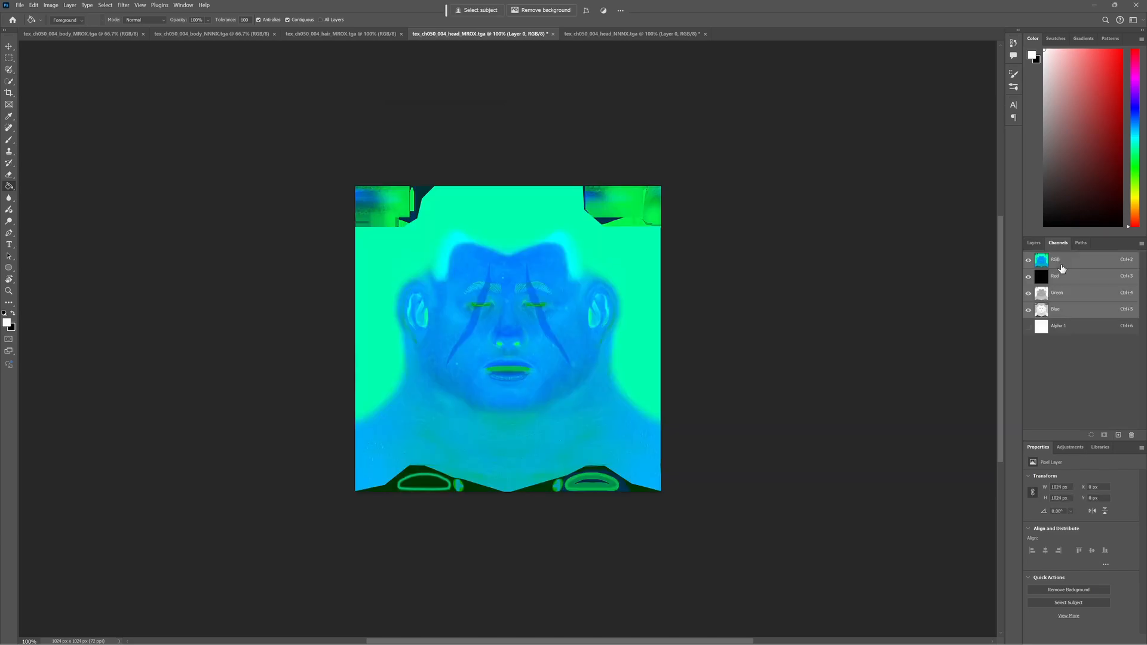
click(1066, 295)
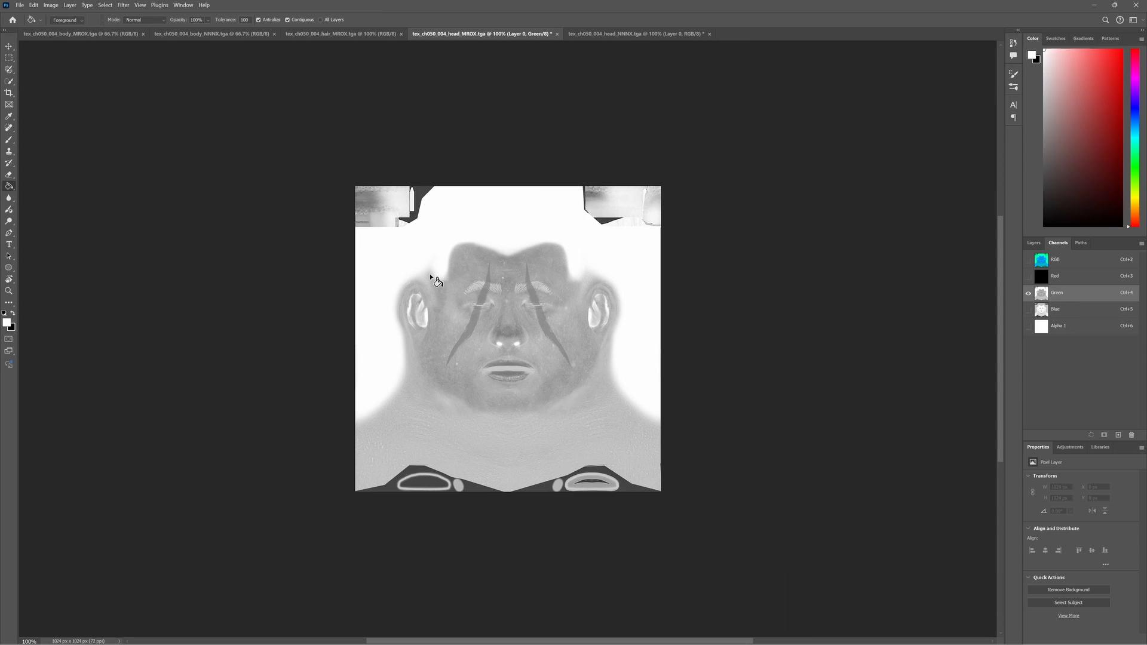
key(ctrl+a)
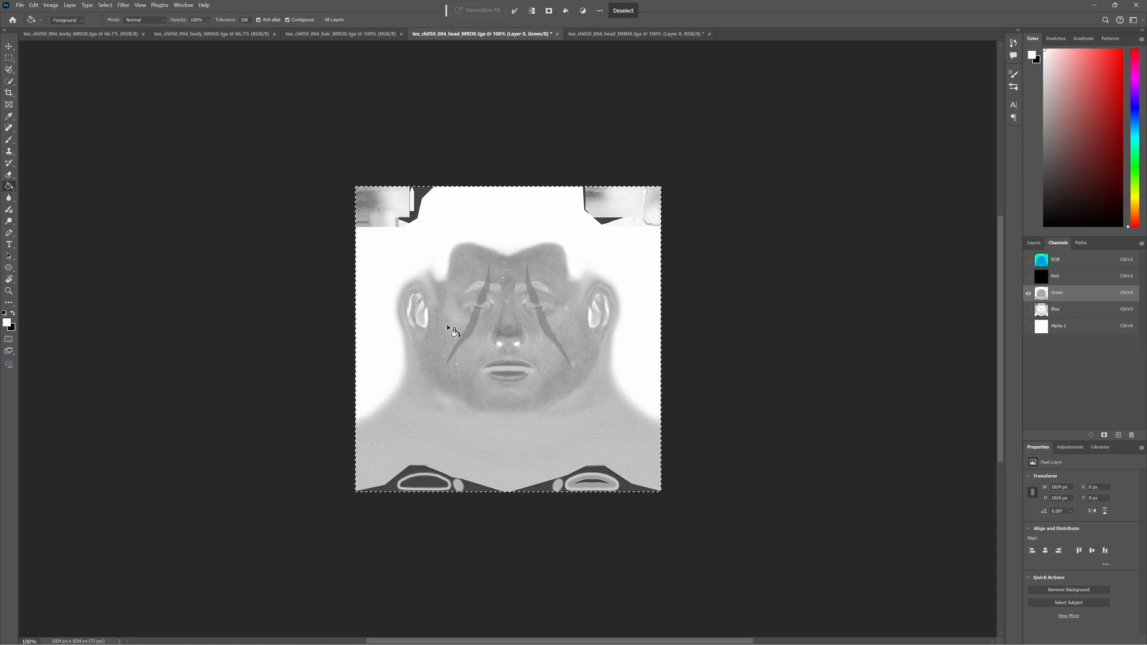
click(1029, 244)
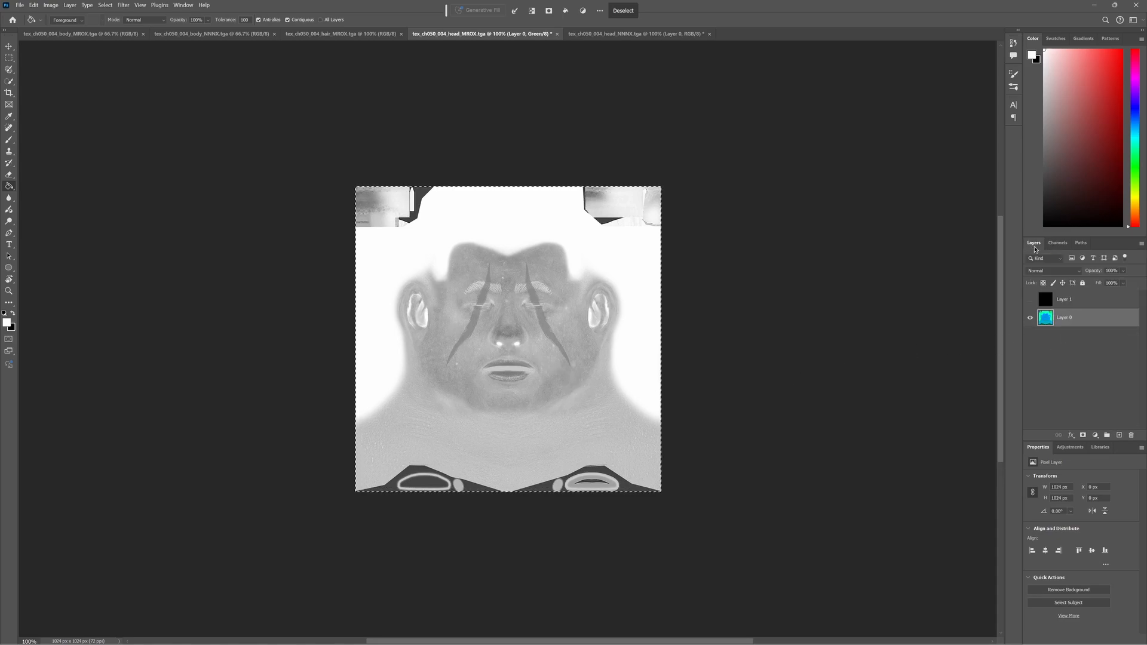
click(1120, 436)
key(ctrl+v)
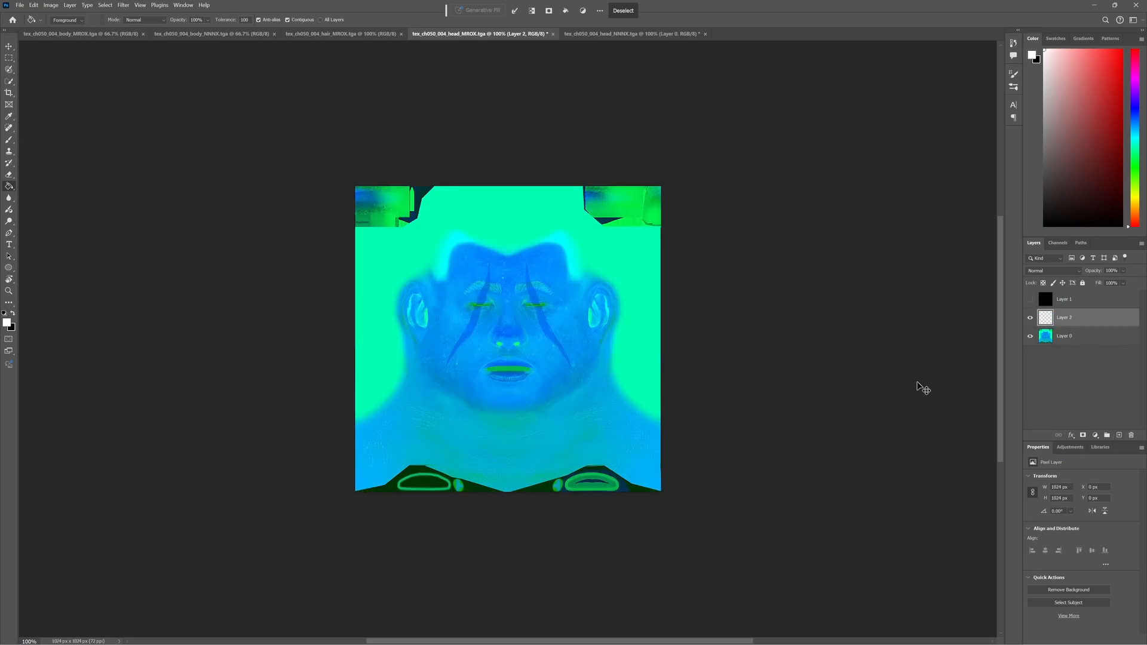
Step: Quick-export the Green-channel layer as a PNG named face_Mg in the Model folder
right_click(1072, 321)
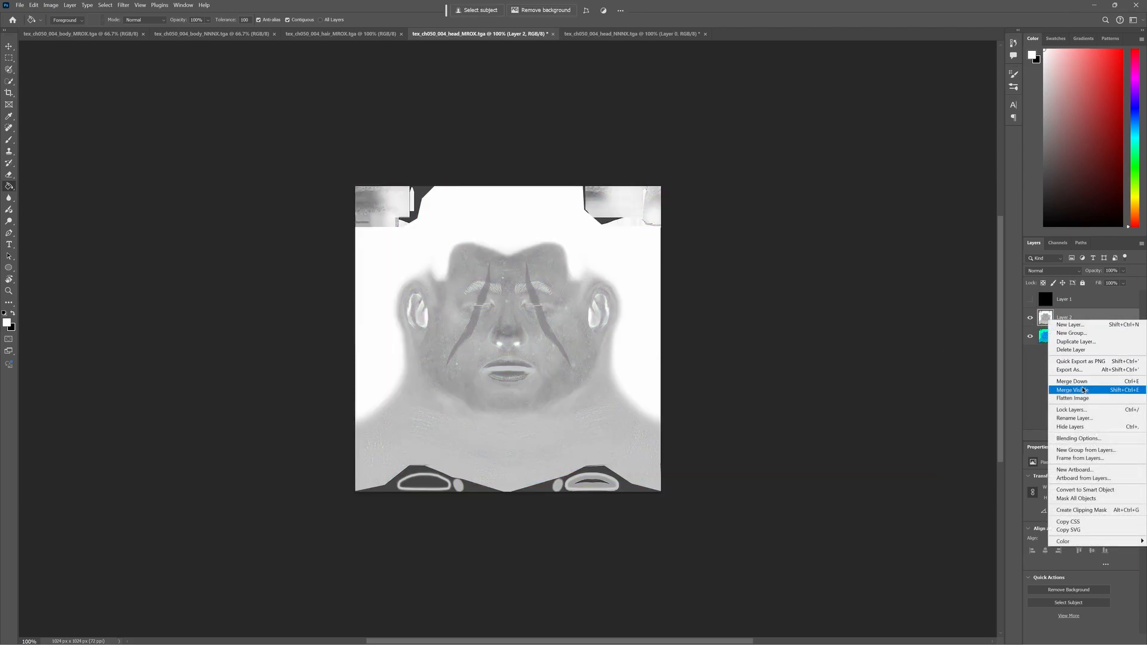
click(1088, 361)
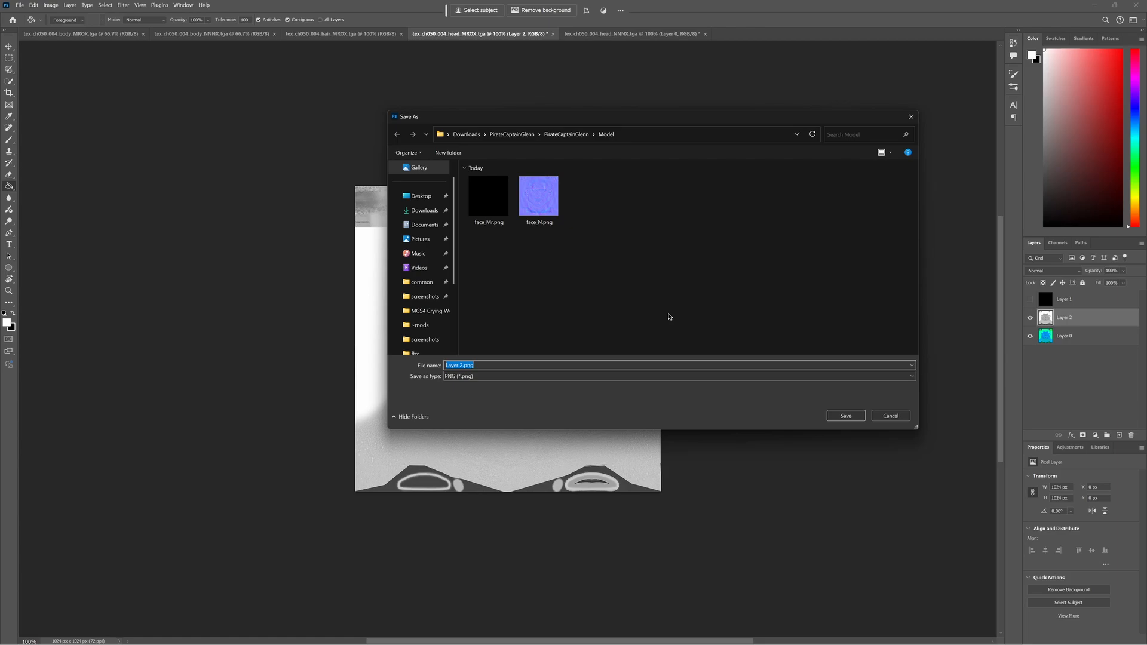
text(face)
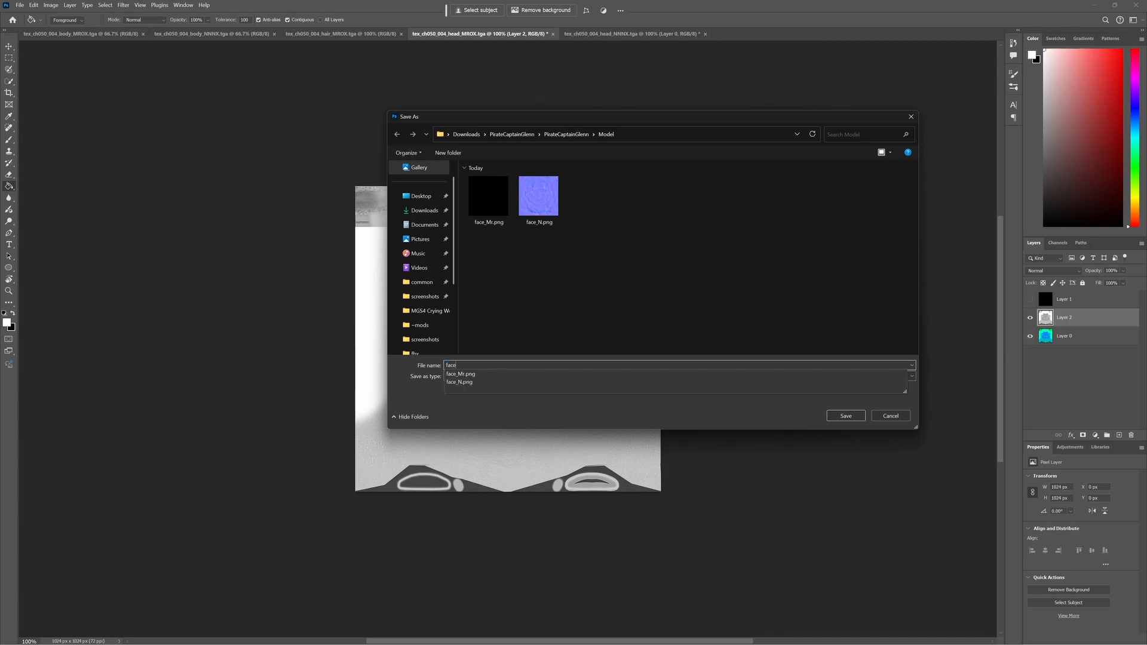
text(_Mg)
key(Return)
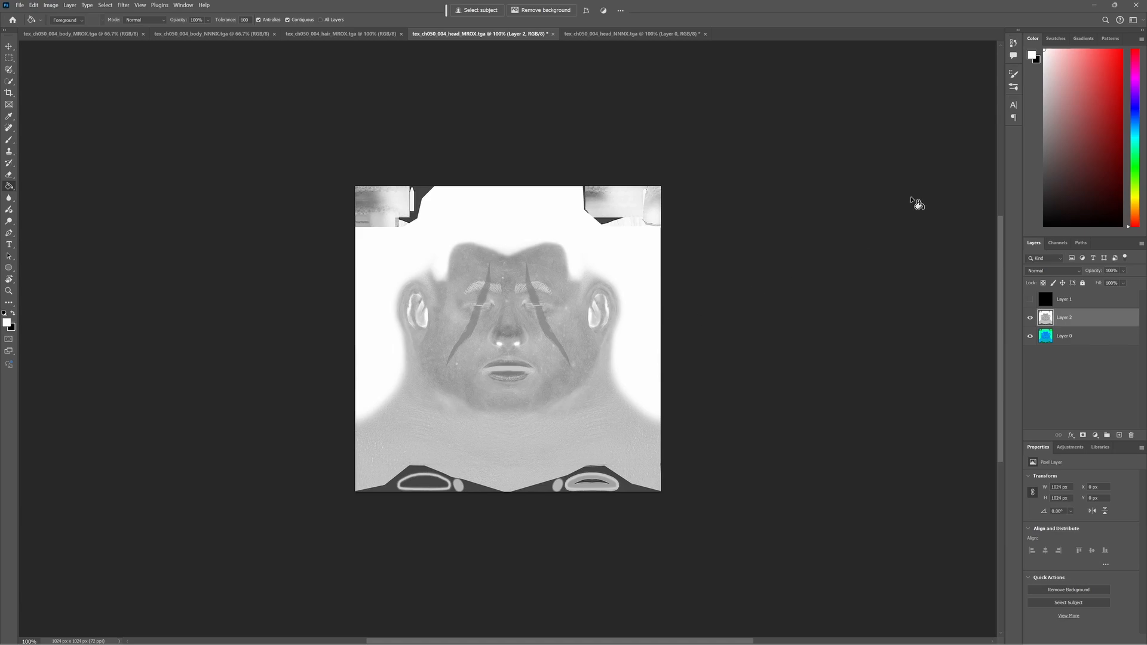
Step: Hide the Green-channel layer and paste the original head MROX layer's Blue channel as a separate layer
click(1059, 243)
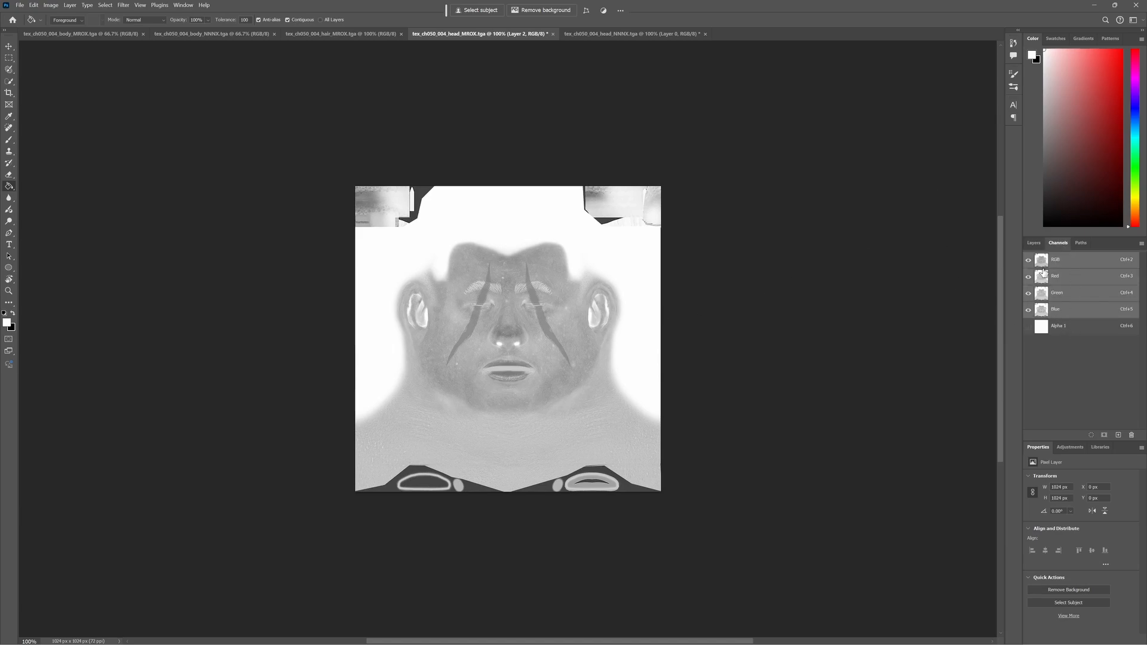
click(1034, 243)
click(1030, 317)
click(1067, 336)
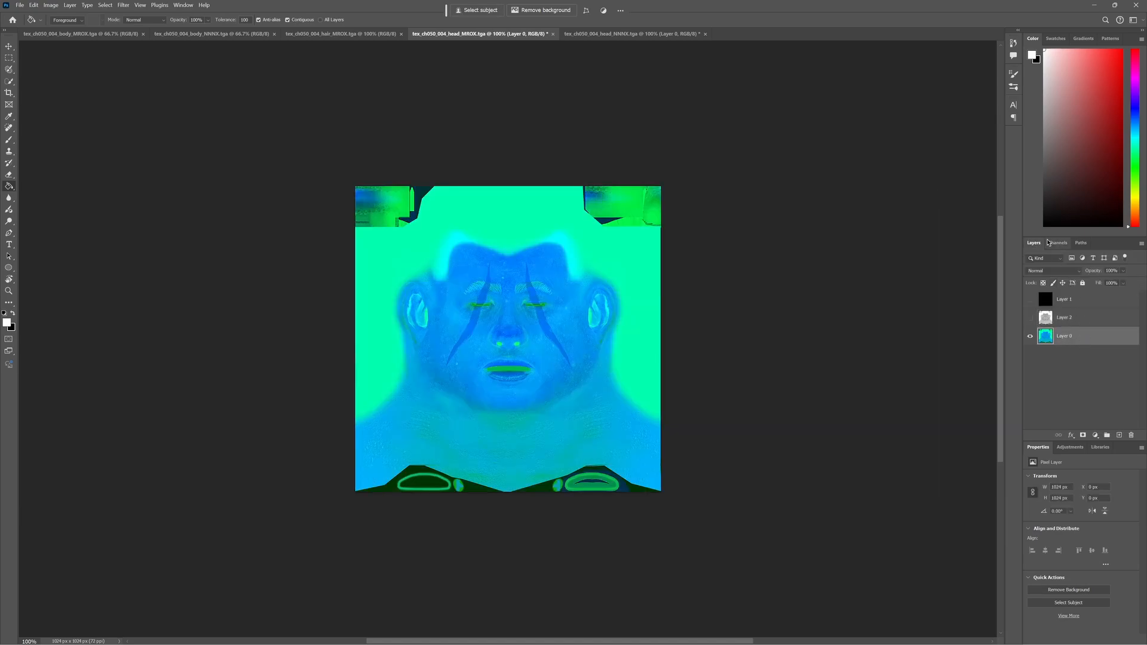
click(1057, 243)
click(1078, 311)
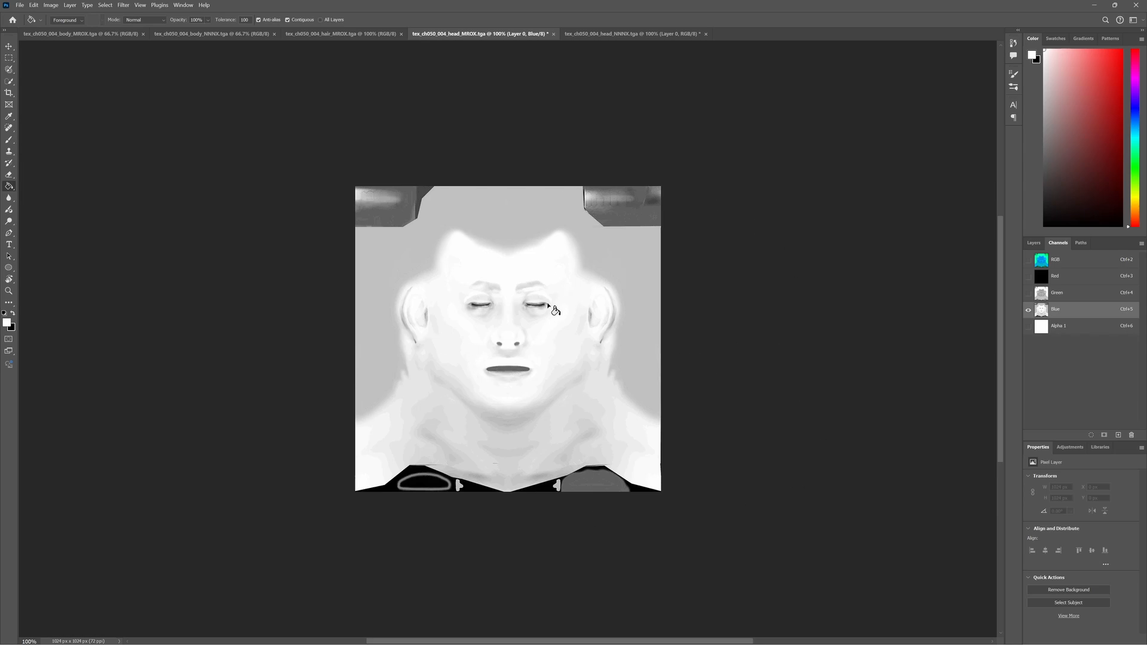
key(ctrl+a)
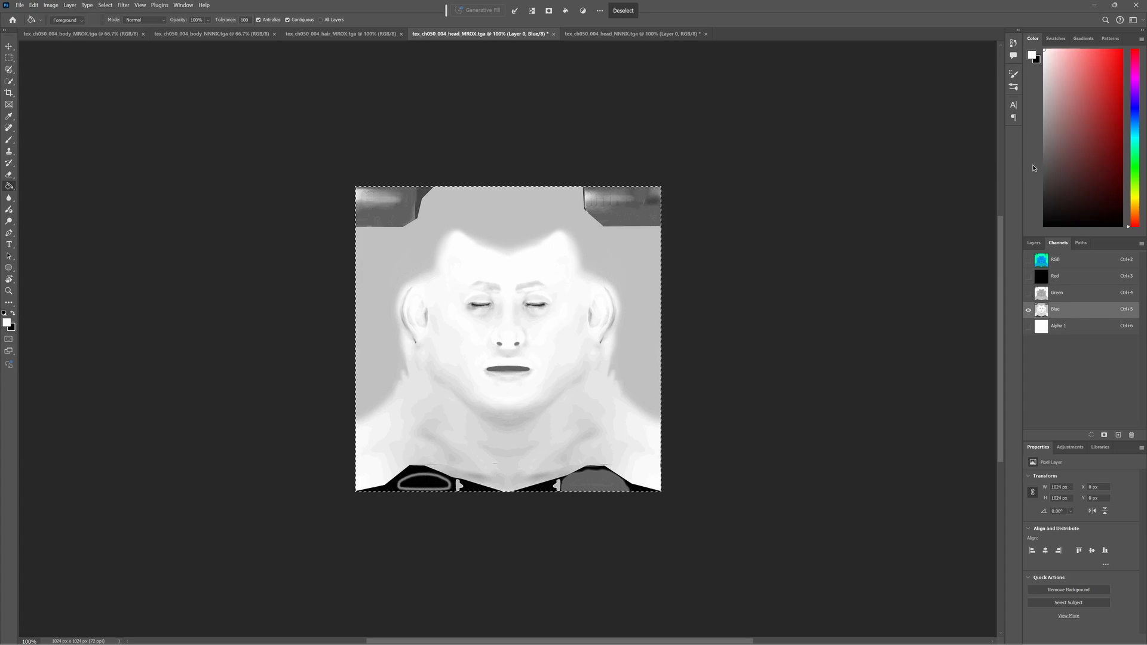
click(1034, 242)
click(1088, 318)
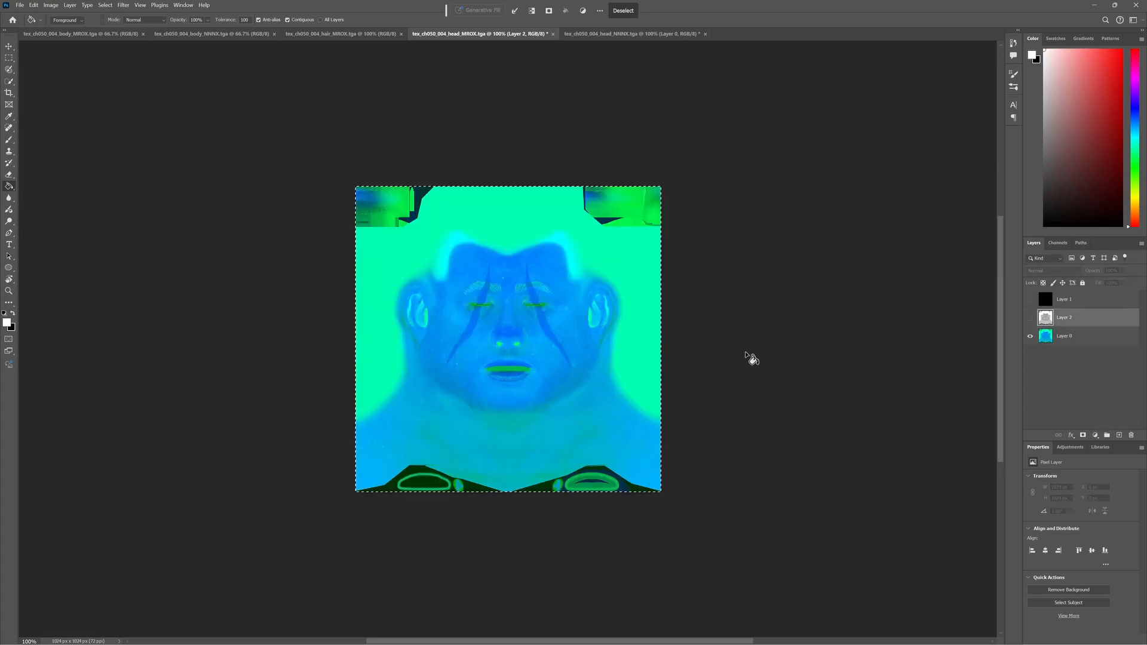
key(ctrl+v)
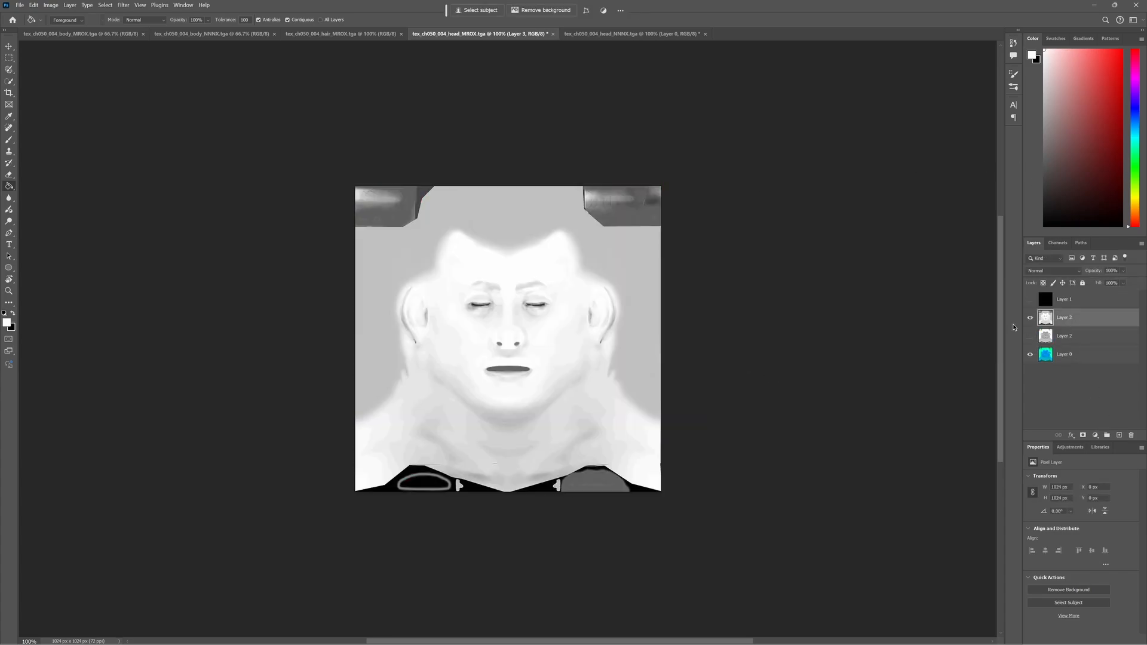
Step: Quick-export the Blue-channel layer as a PNG named face_O in the Model folder
right_click(1079, 317)
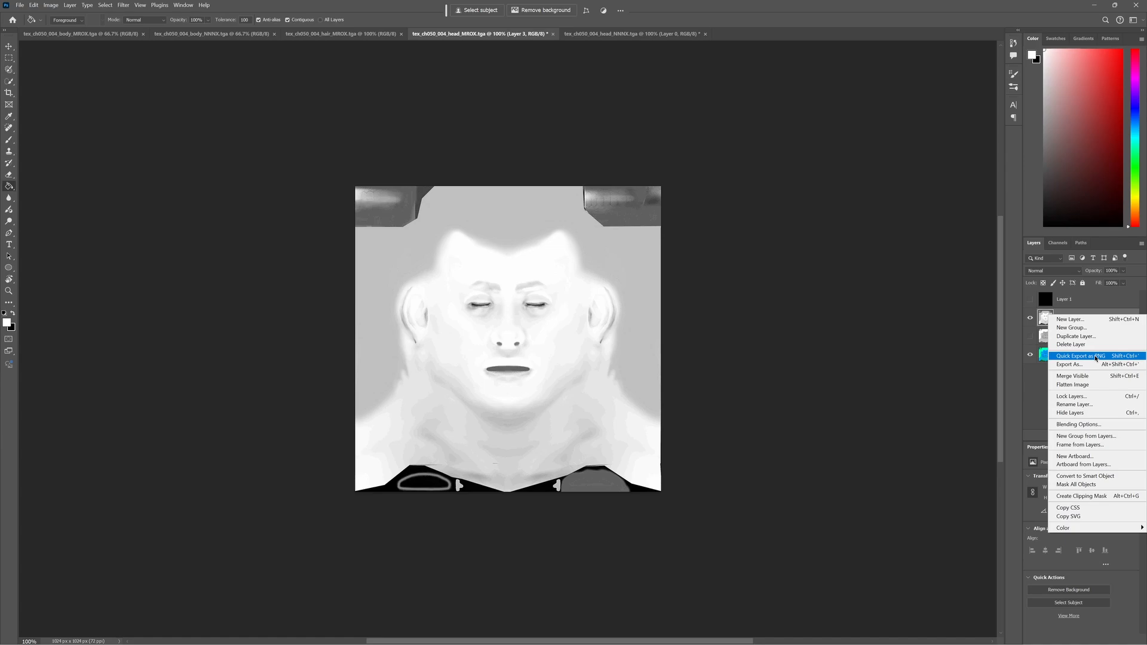
click(1096, 357)
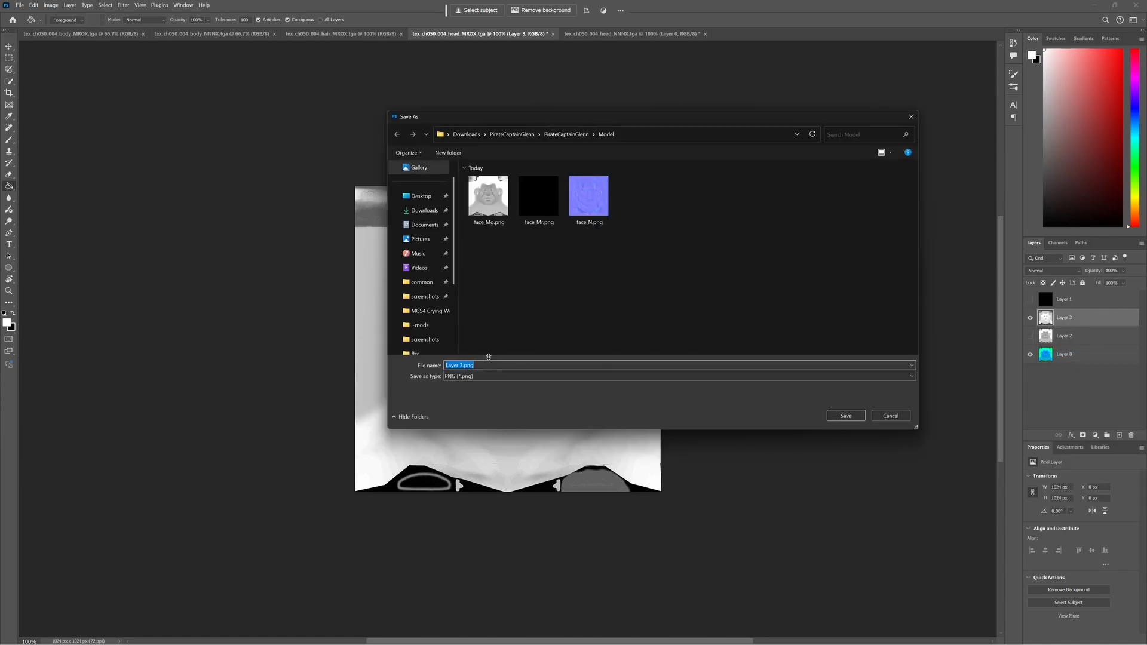
text(fa)
text(ce_Ao)
key(Return)
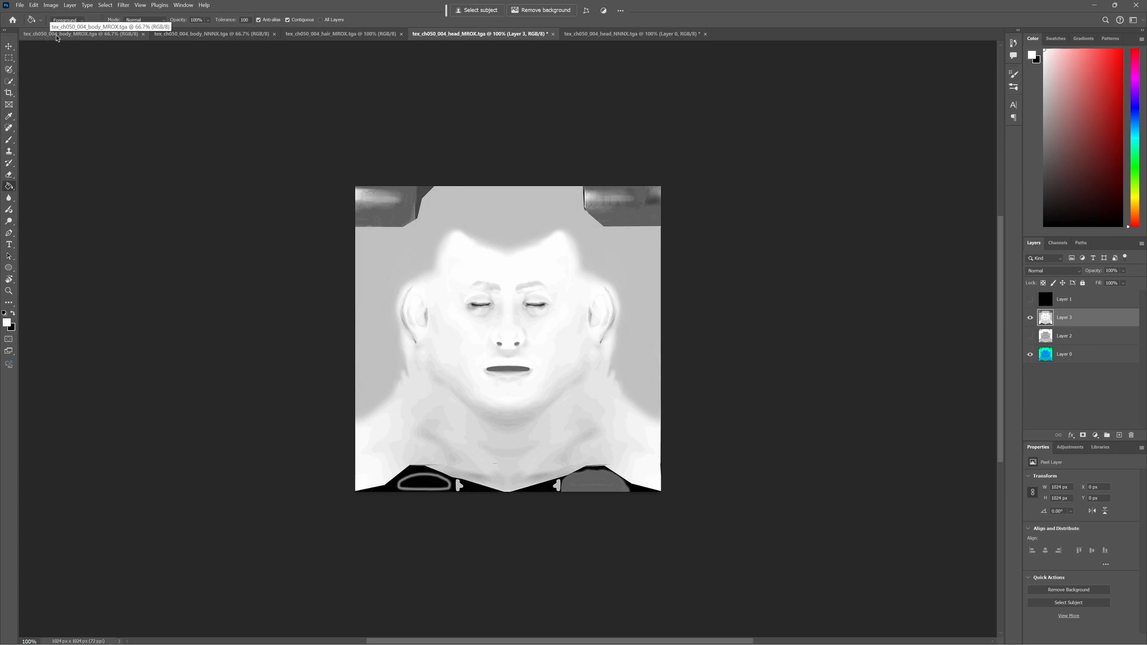
Step: View the hair MROX and body MROX textures
click(351, 35)
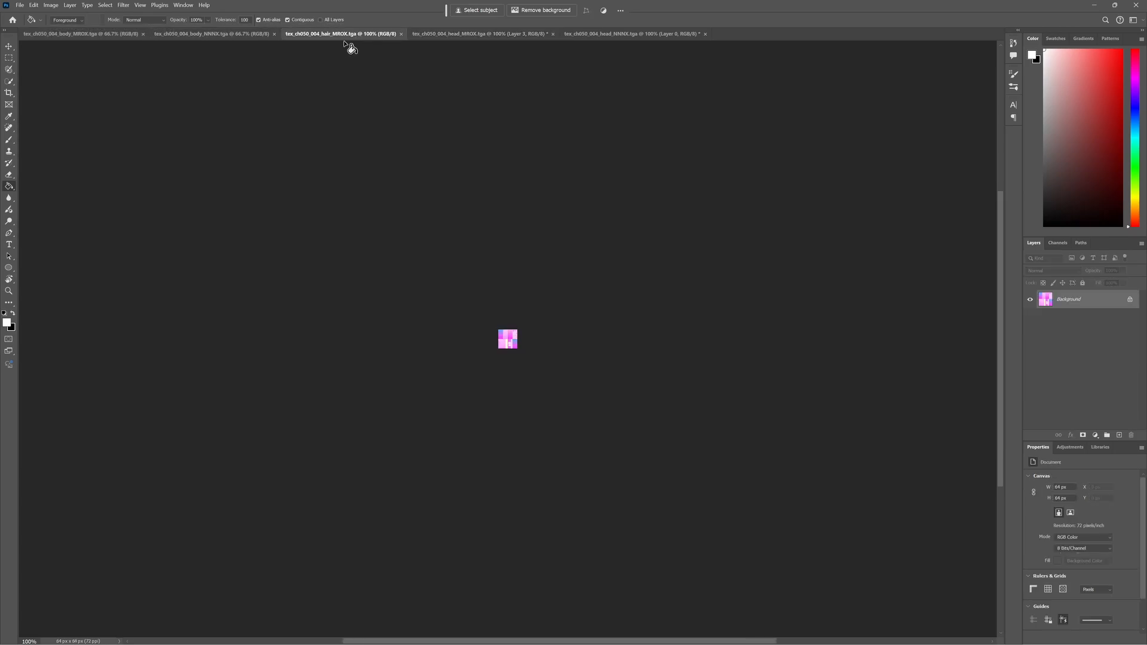
click(134, 35)
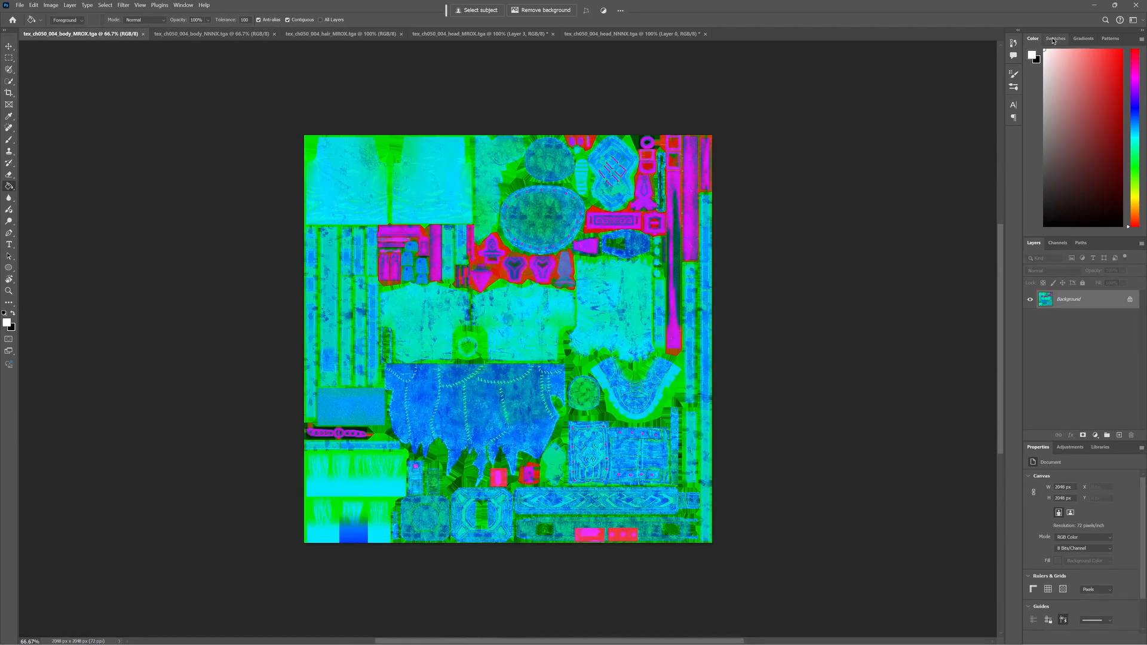
Step: Switch to Blender and refresh the Model folder listing in the open image file browser to load the exported maps
click(1094, 5)
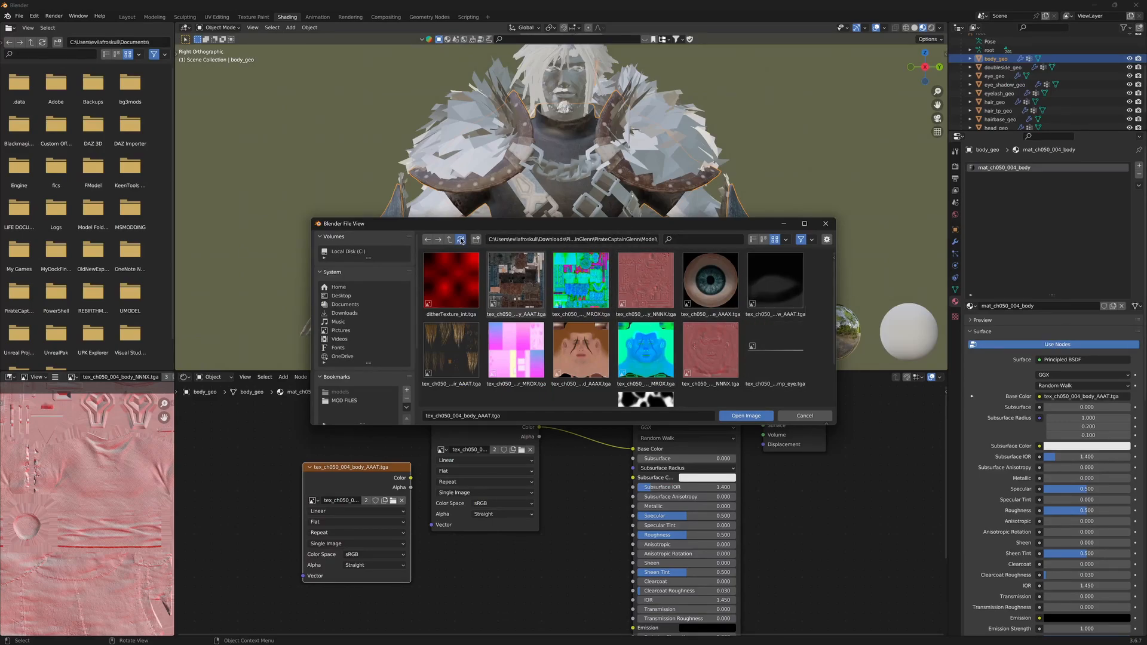
click(460, 240)
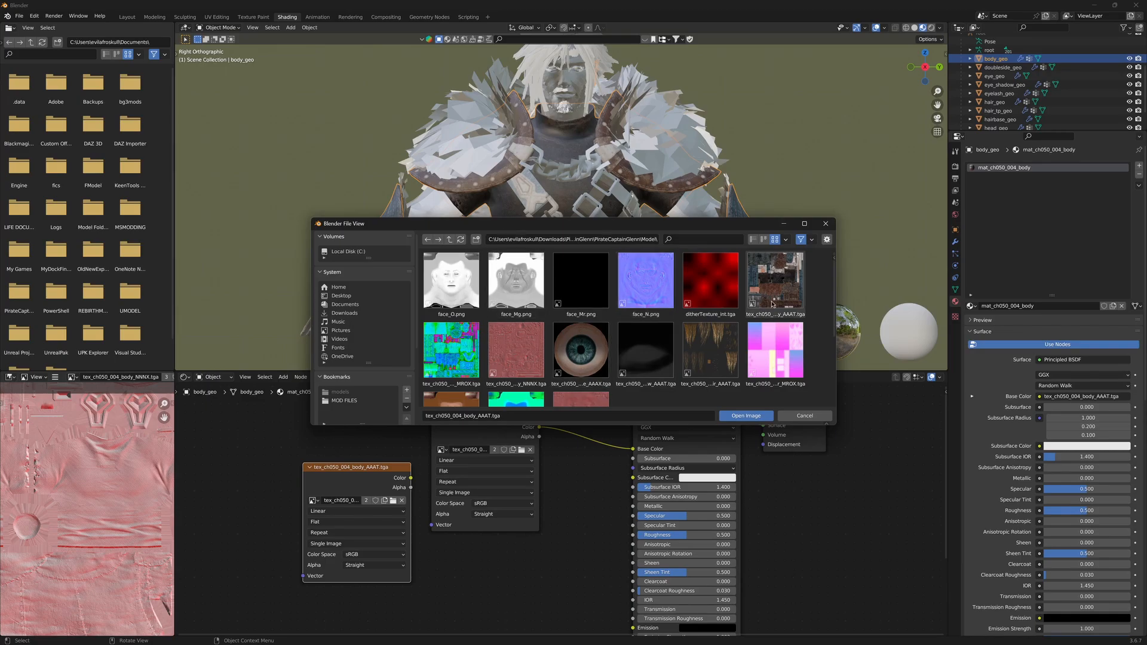
mouse_move(649, 638)
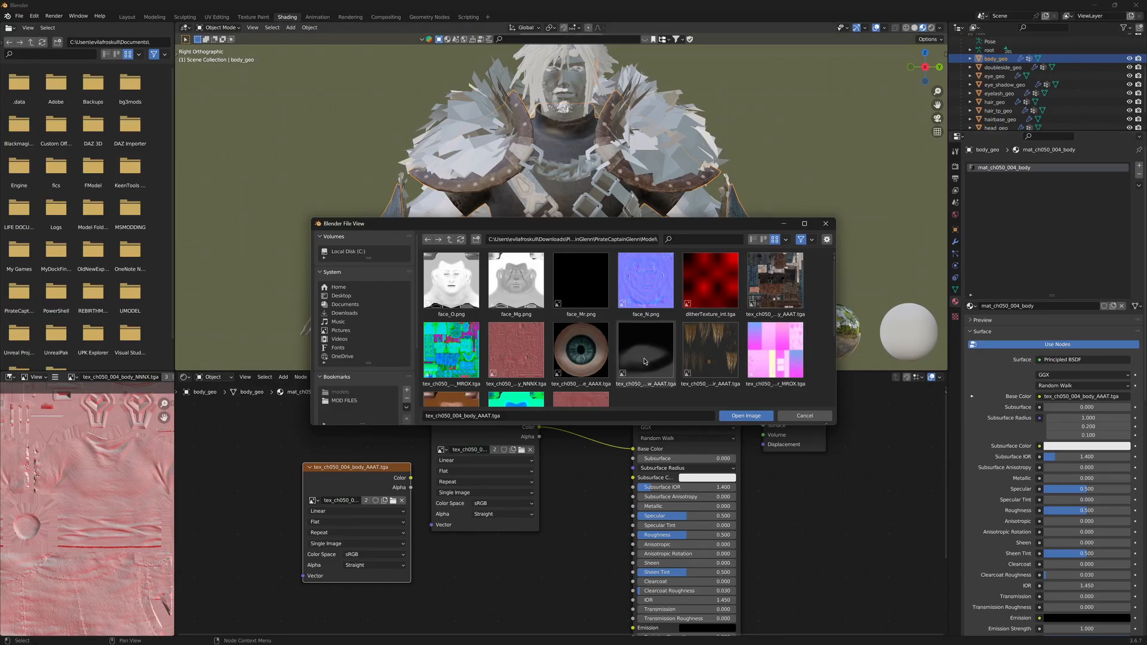
click(461, 240)
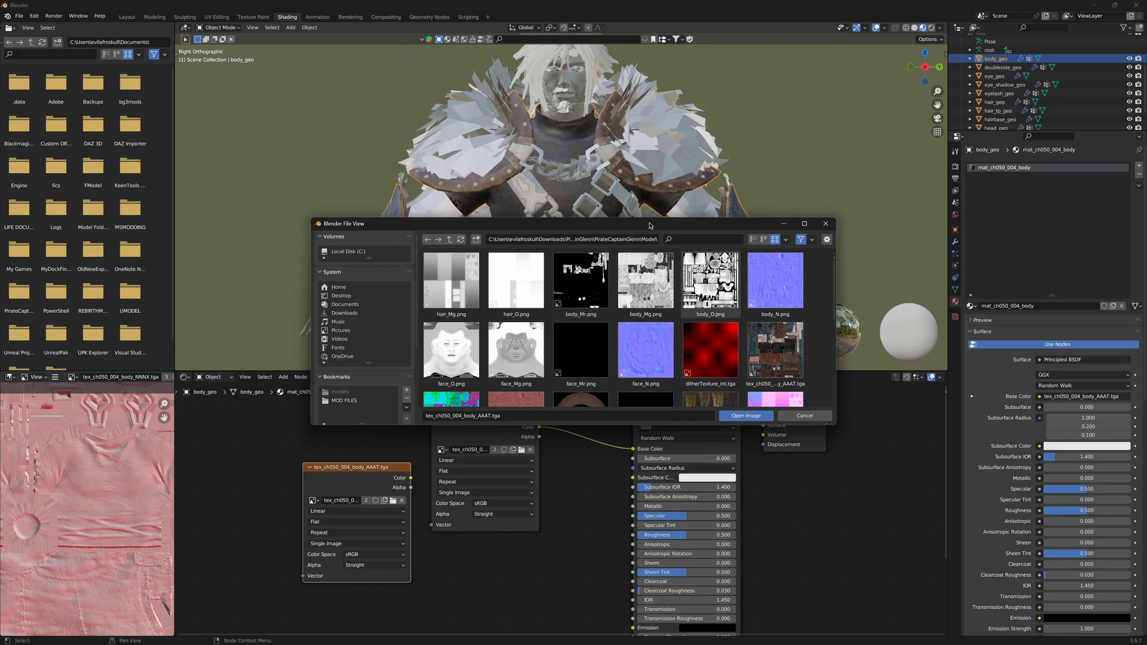
Step: Move the file browser clear of the node editor and shift the unconnected tex_ch050_004_body_AAAT.tga image node slightly away from the connected one
drag(632, 218, 628, 150)
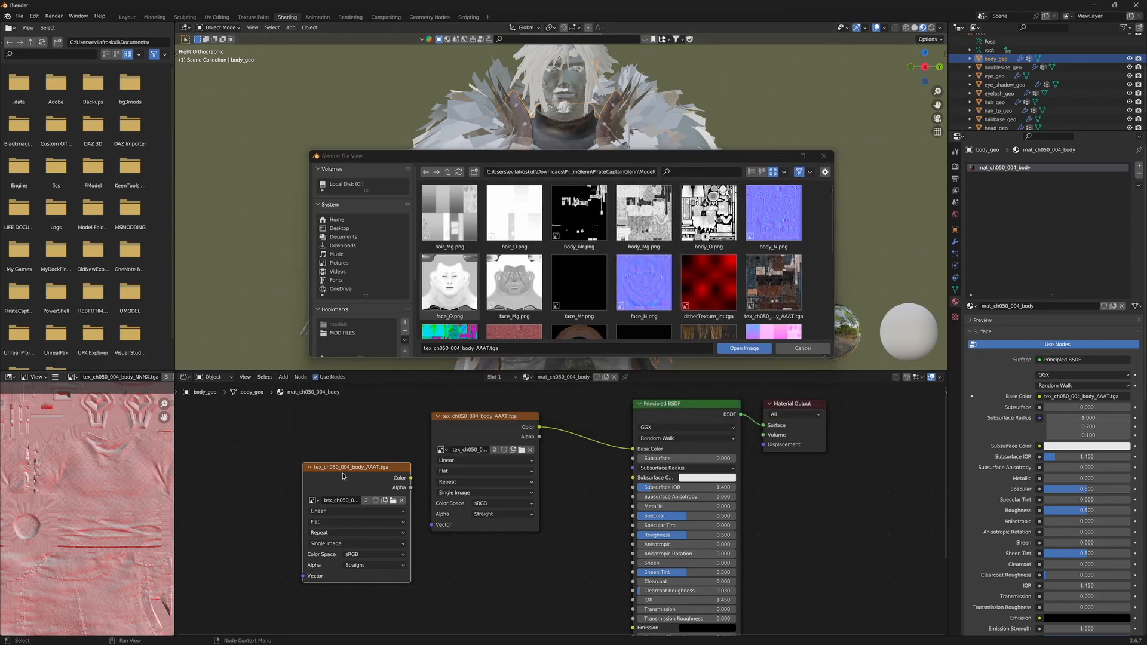
key(g)
click(335, 441)
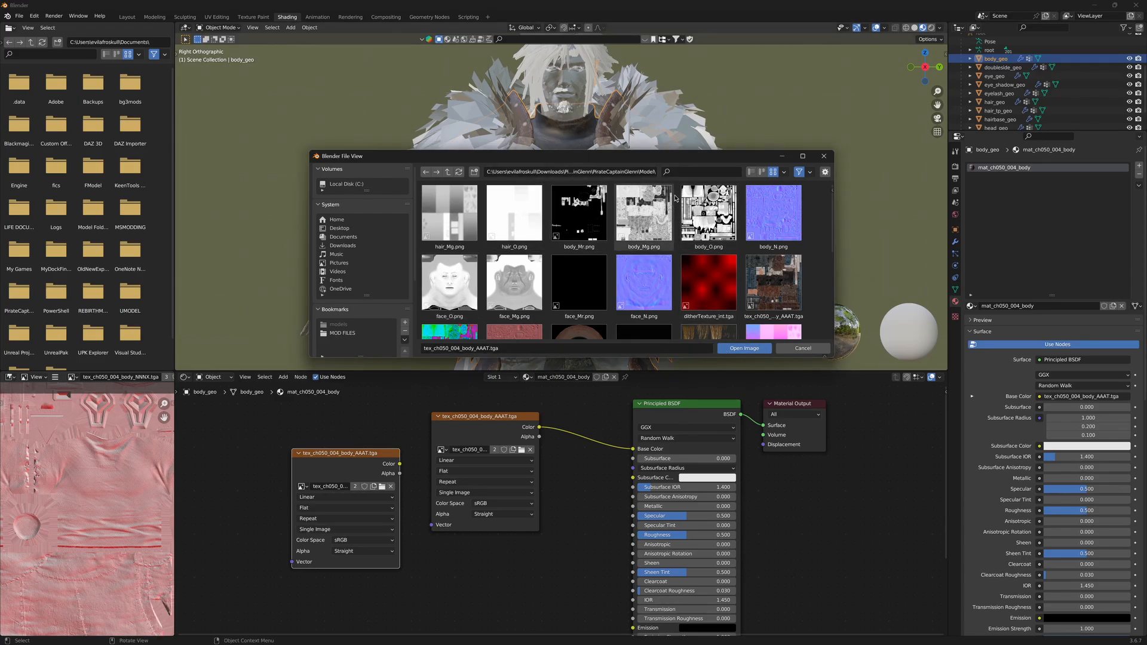
Step: Load body_Mg.png from the Model folder into the unconnected body image texture node
scroll(597, 242, down, 1)
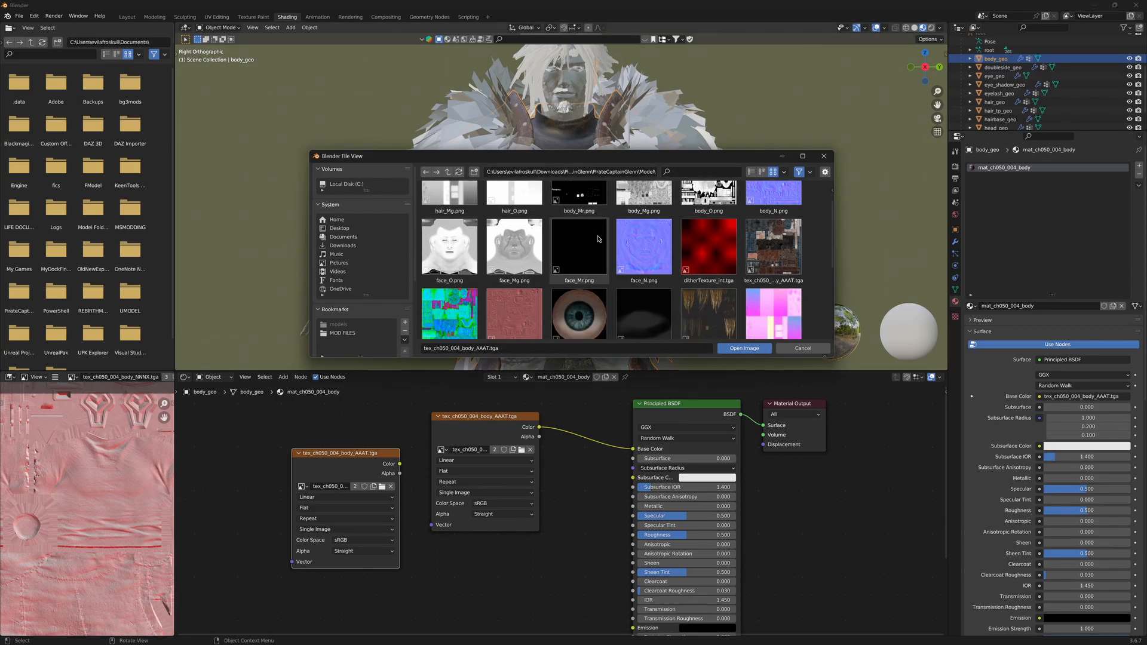
scroll(597, 242, up, 1)
scroll(598, 241, down, 1)
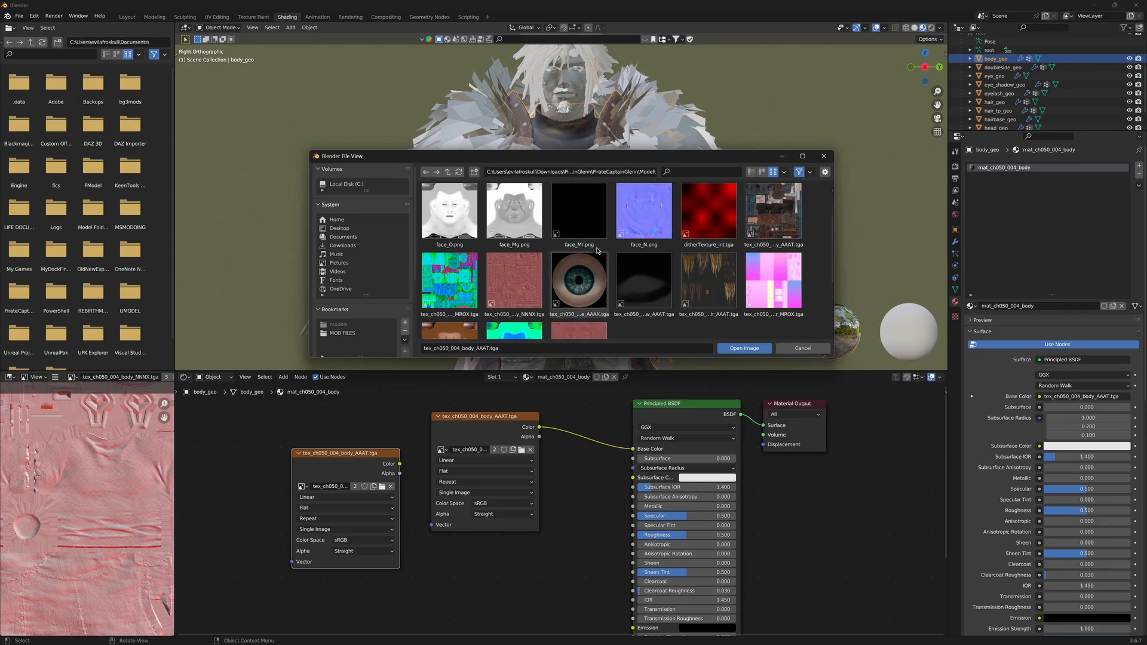
scroll(596, 253, up, 1)
double_click(644, 213)
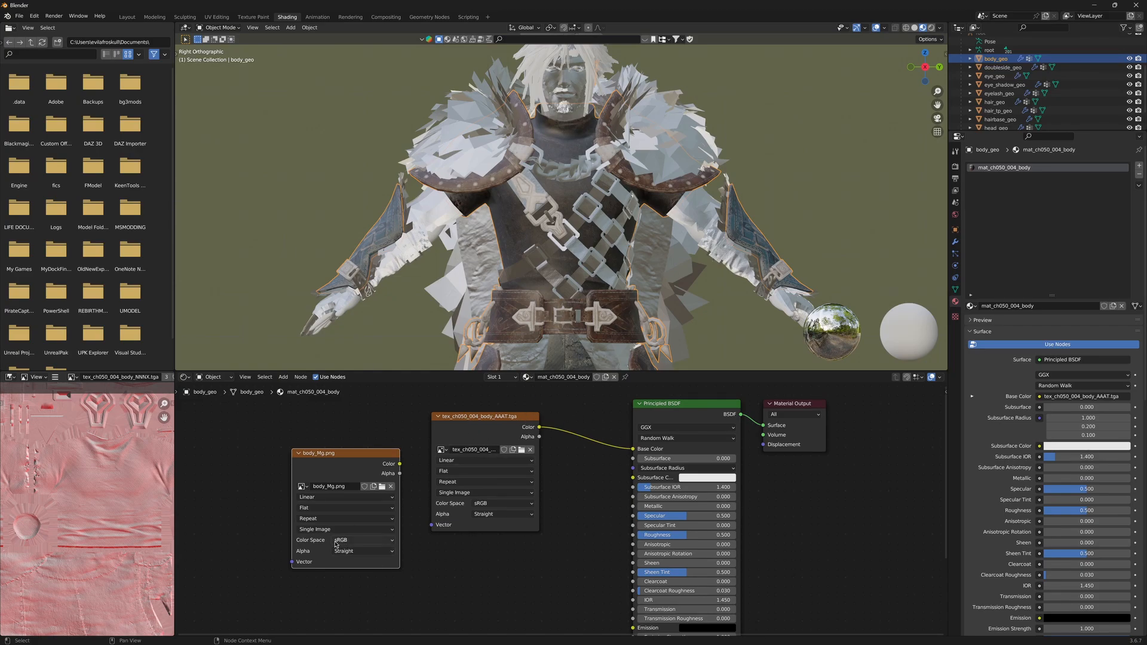
Step: Set the body_Mg.png node's color space to Non-Color and connect its Color output to the Principled BSDF's Roughness input
click(363, 543)
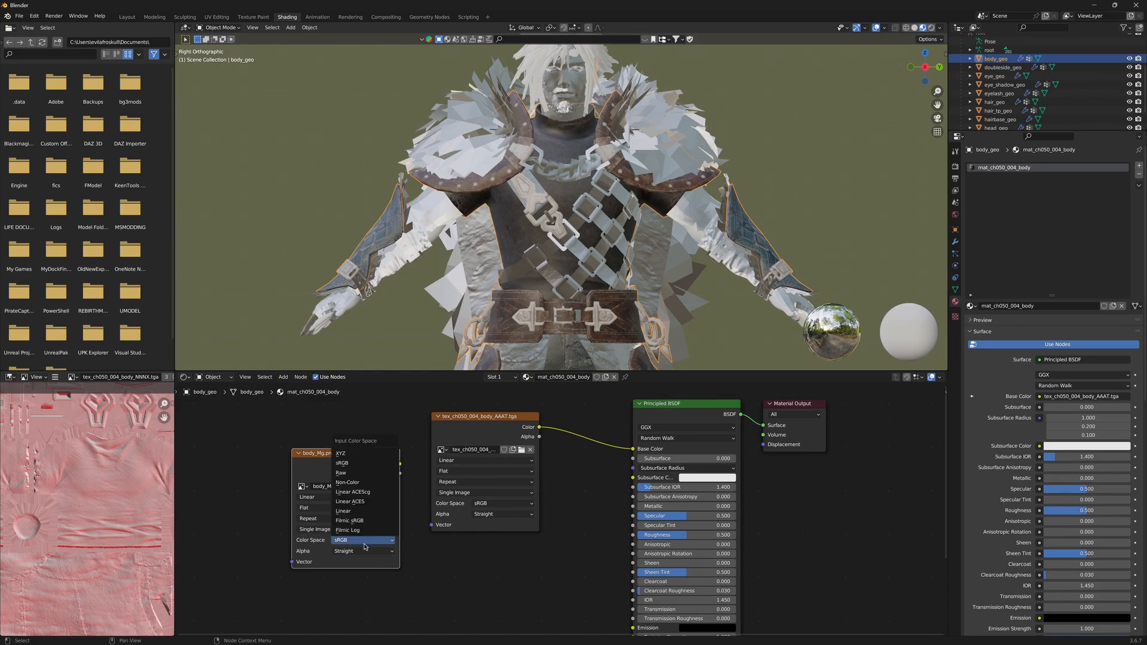
click(354, 482)
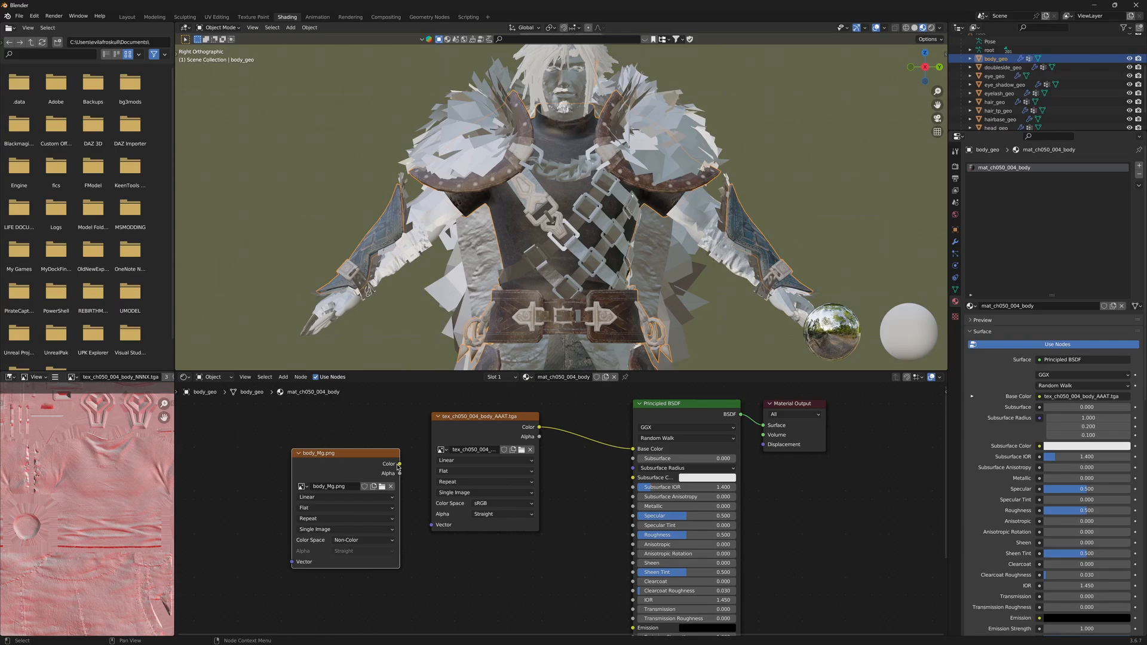
drag(399, 465, 639, 535)
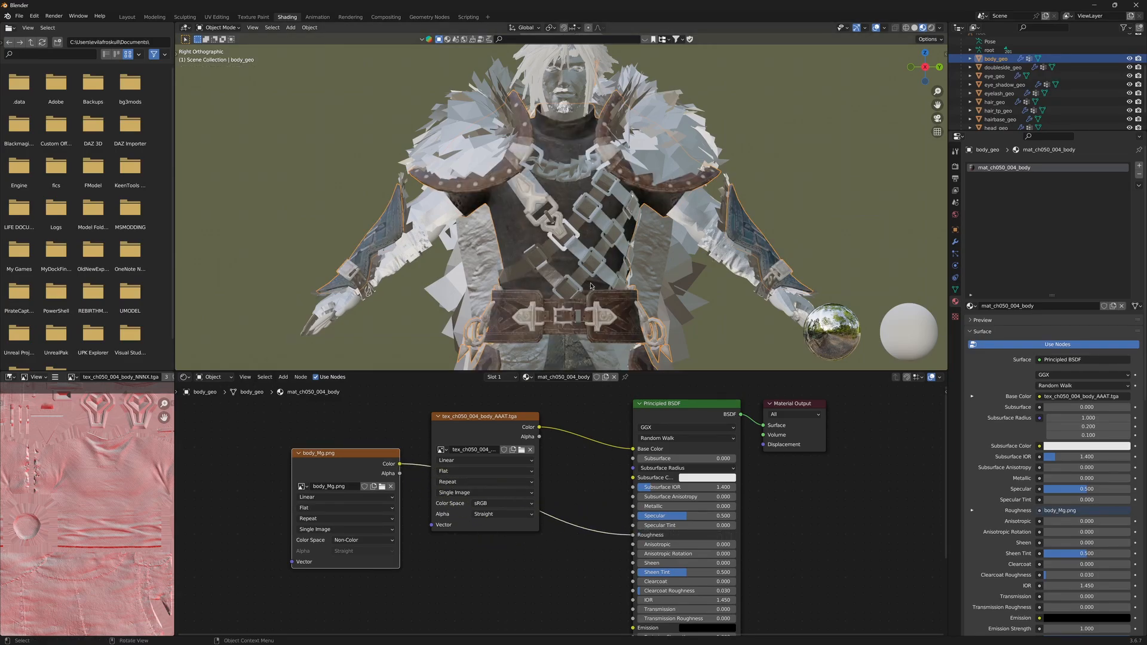
Step: Try the sRGB color space on the body_Mg.png node, compare the chest armor's surface, and return the node to Non-Color
scroll(594, 267, up, 5)
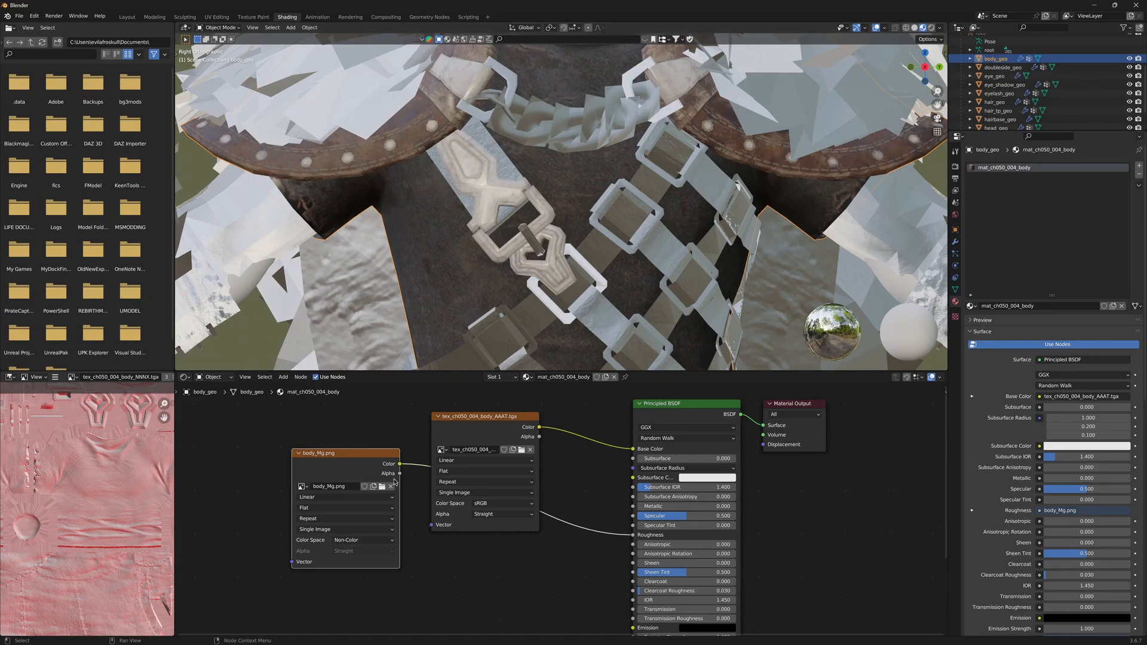
click(350, 541)
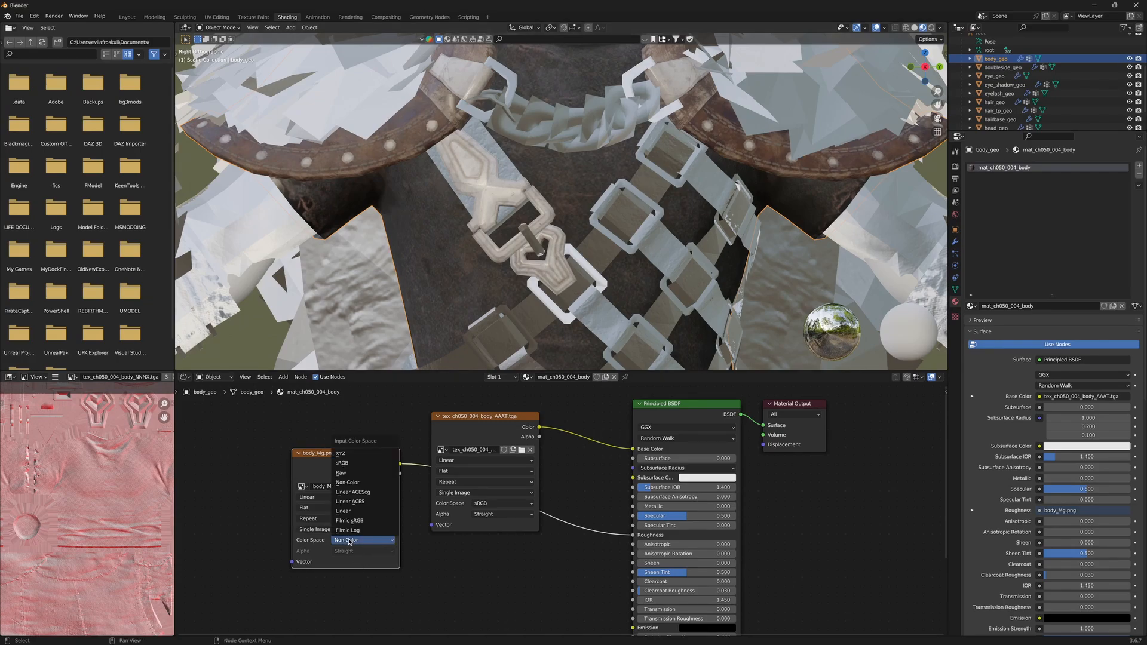
click(361, 466)
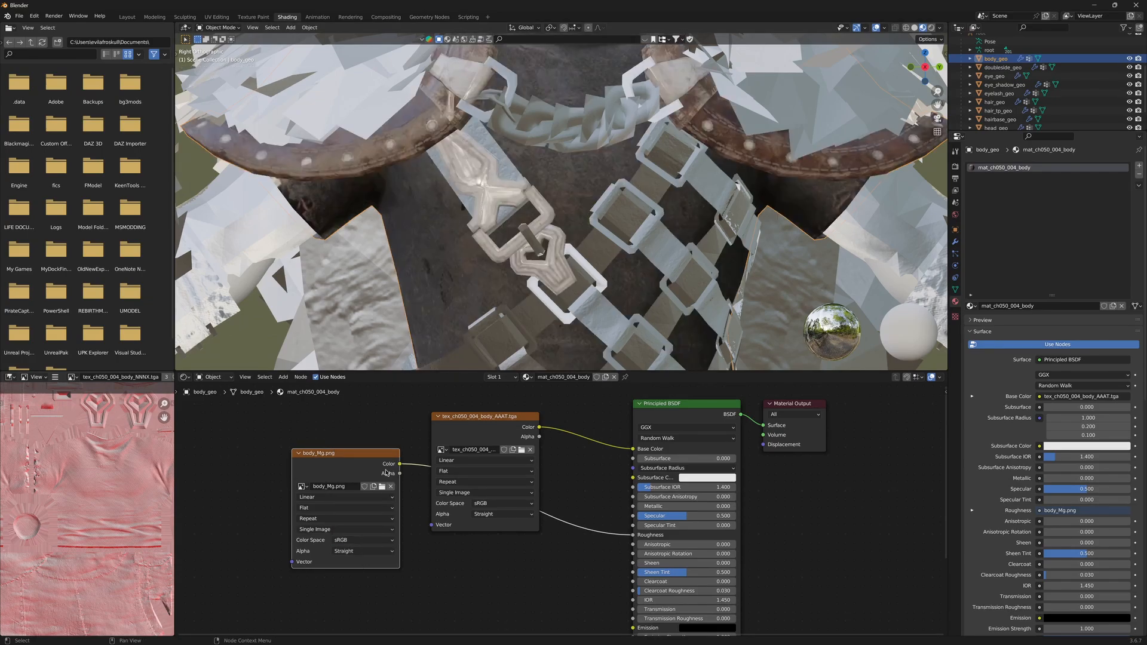
middle_drag(514, 263, 529, 224)
scroll(529, 223, up, 8)
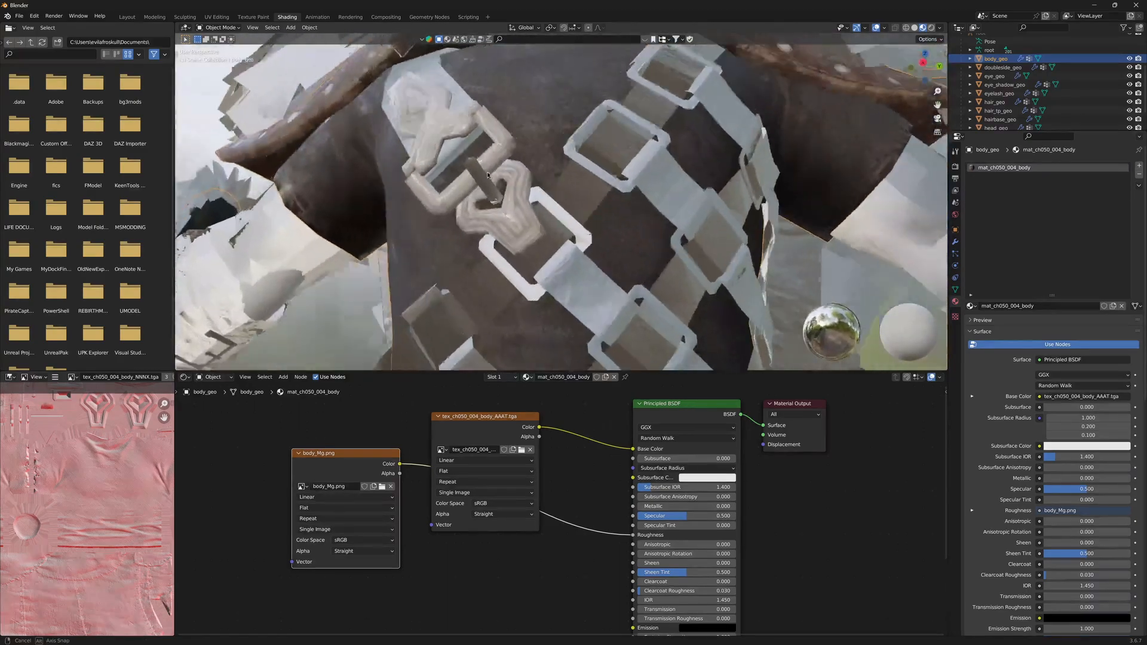
scroll(492, 178, down, 3)
click(363, 540)
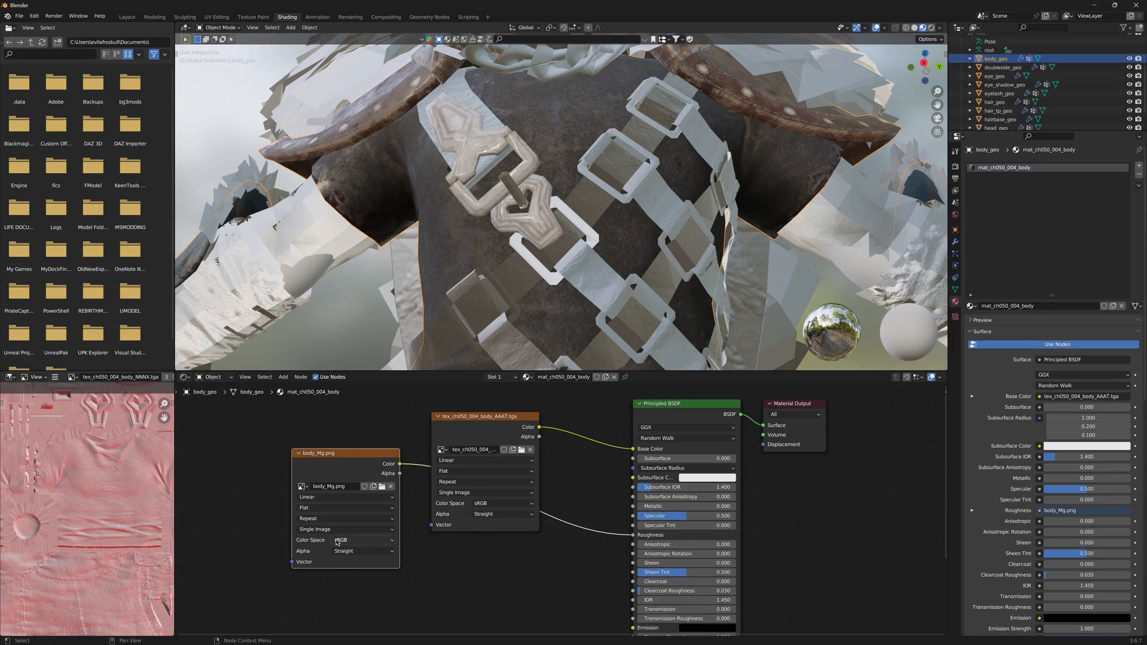
click(339, 541)
click(355, 483)
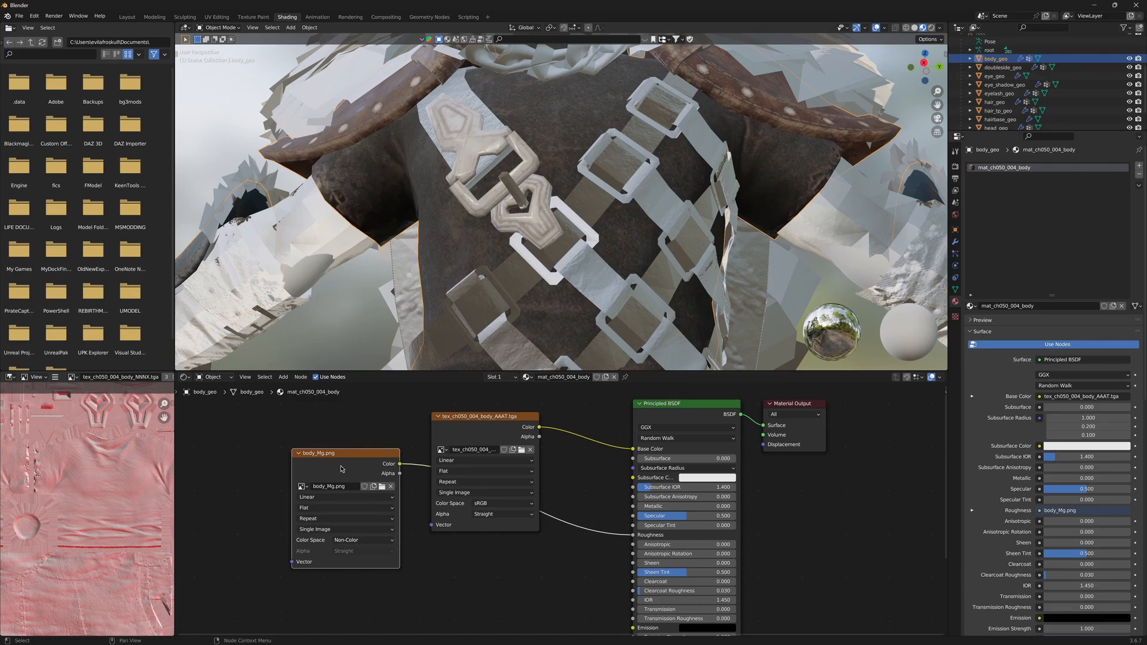
Step: Duplicate the body_Mg.png node, arrange the copy above the original, and load body_Mr.png into the copy
key(shift+d)
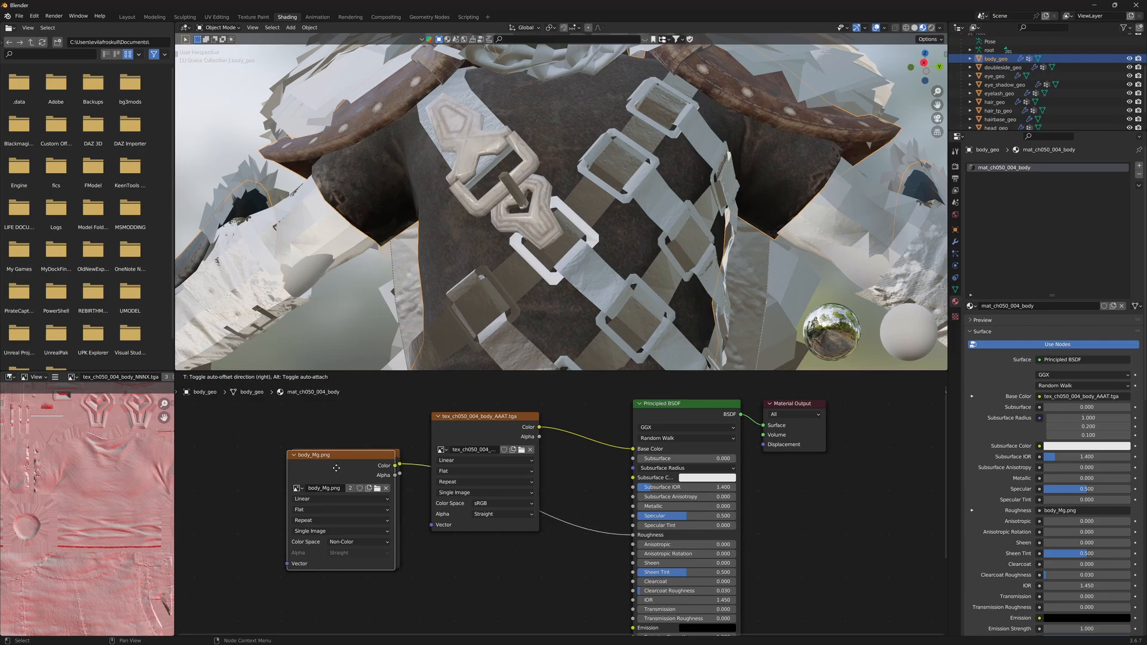
click(227, 430)
drag(327, 459, 335, 540)
drag(226, 429, 327, 419)
click(371, 437)
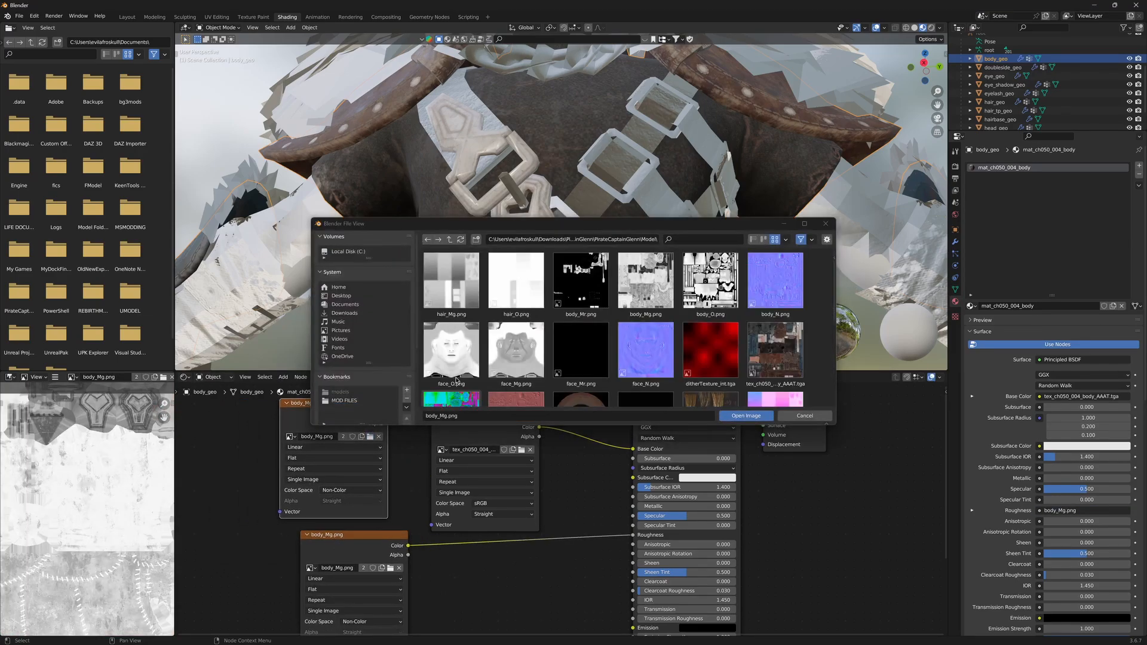
click(576, 276)
double_click(577, 276)
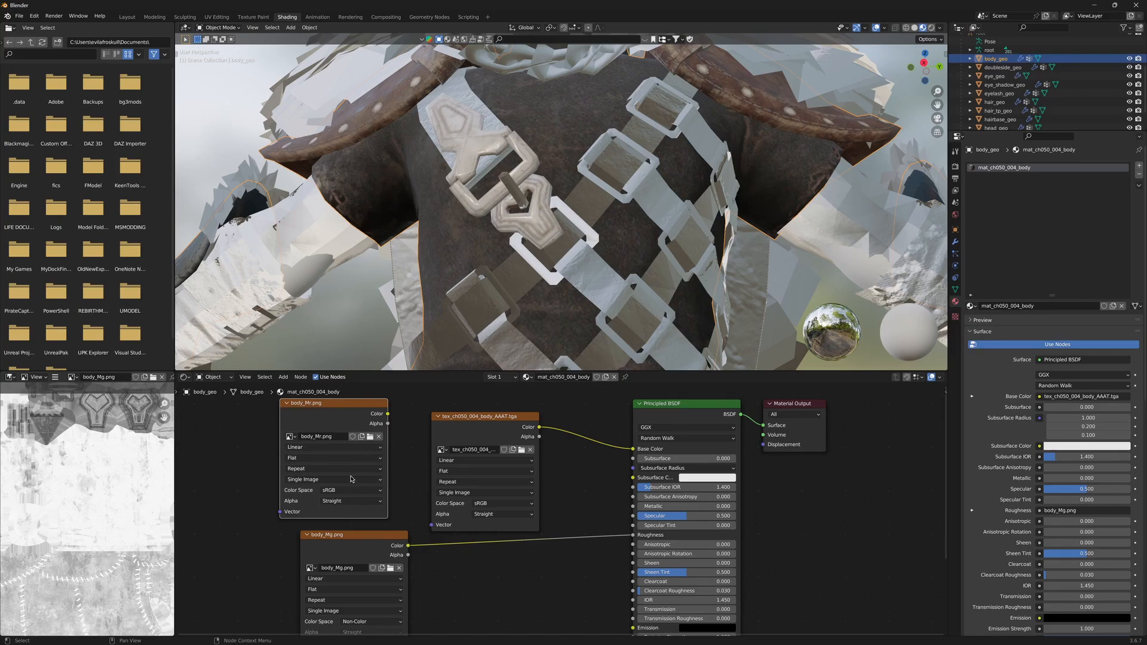
Step: Set the body_Mr.png node's color space to Non-Color and connect its Color output to the Principled BSDF's Metallic input
click(351, 490)
click(335, 548)
drag(388, 413, 657, 506)
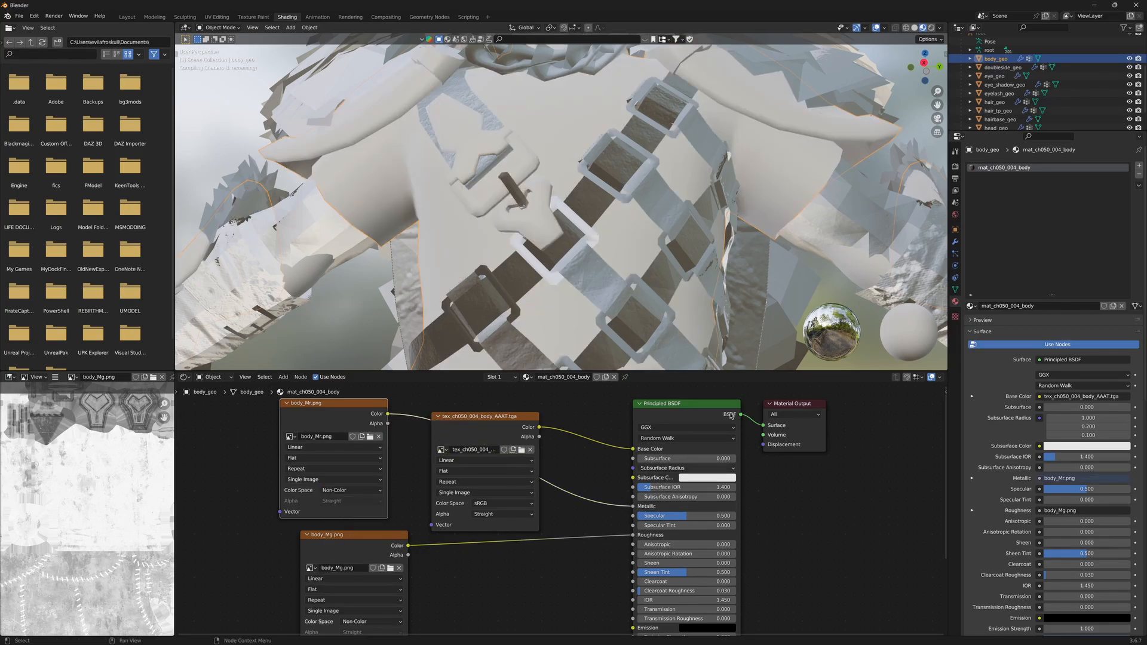
scroll(481, 164, down, 3)
middle_drag(482, 165, 514, 211)
scroll(515, 211, up, 3)
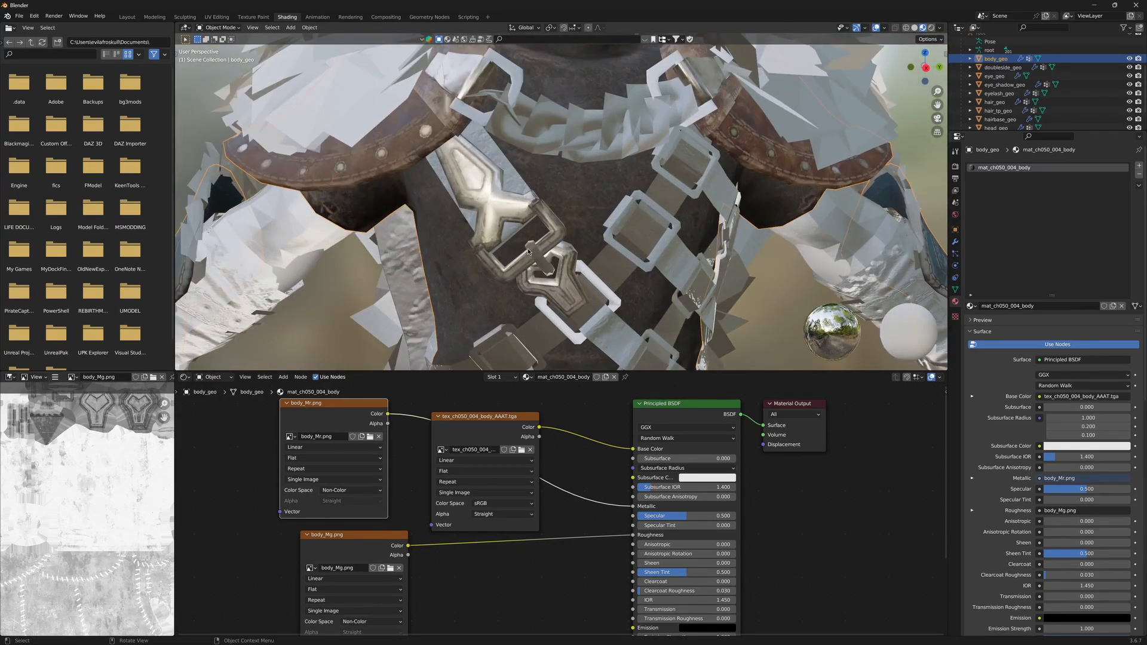
scroll(528, 252, down, 2)
Step: Duplicate the body_Mg.png node below the original and load body_N.png into the copy
middle_drag(381, 545, 394, 413)
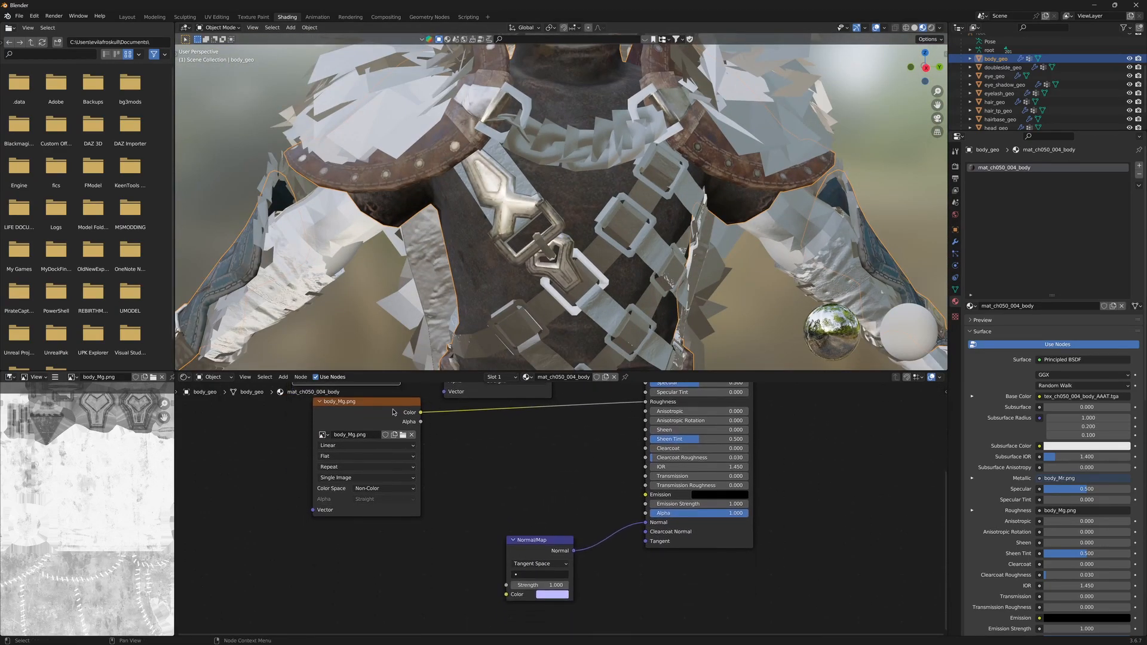
key(shift+d)
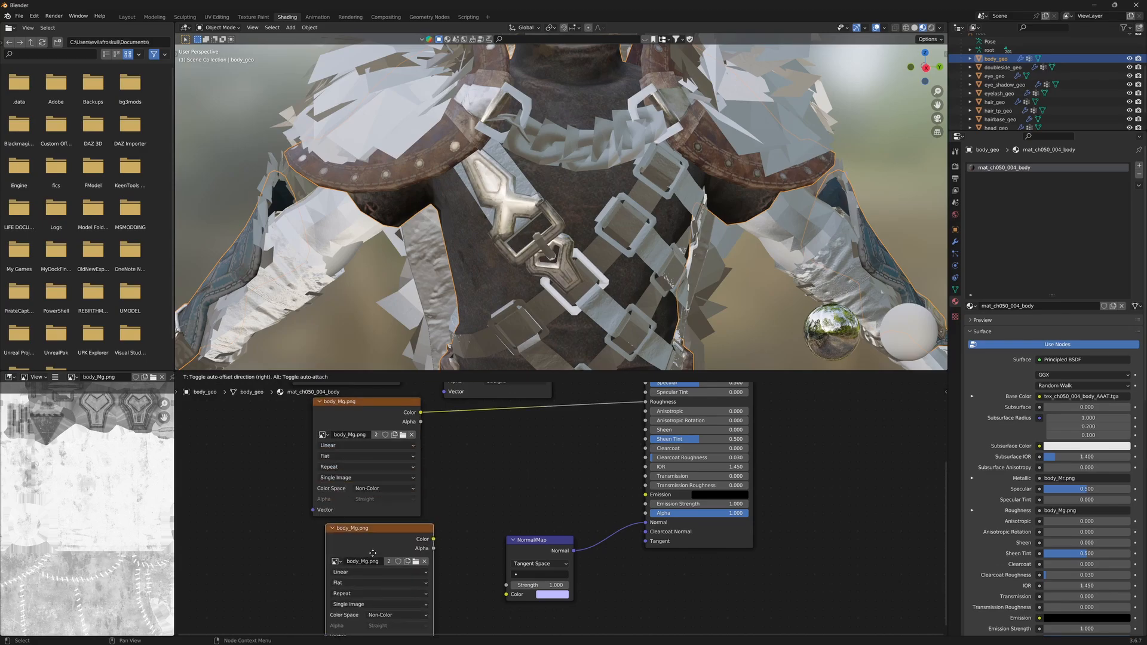
click(366, 555)
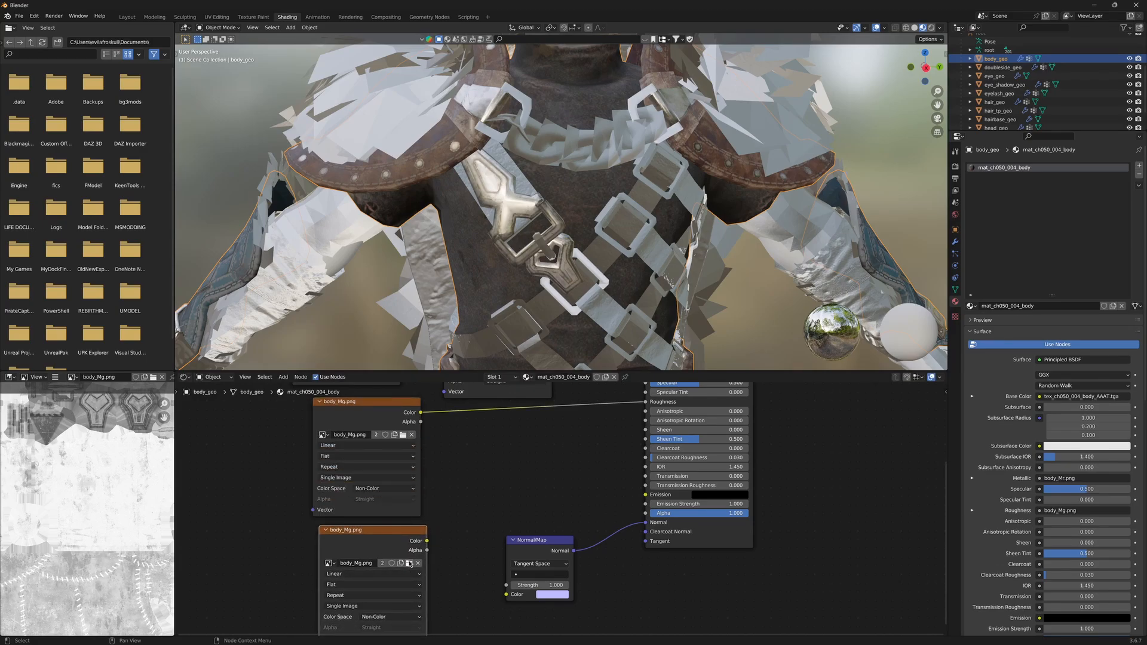
click(410, 563)
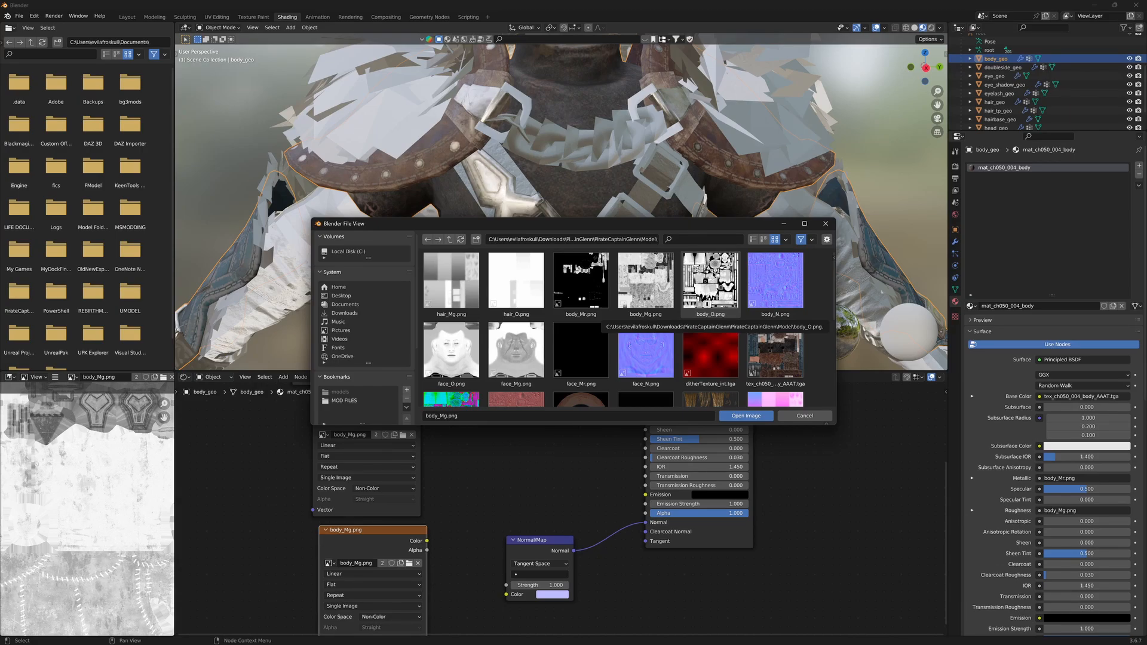
double_click(775, 281)
shift+scroll(383, 541, down, 2)
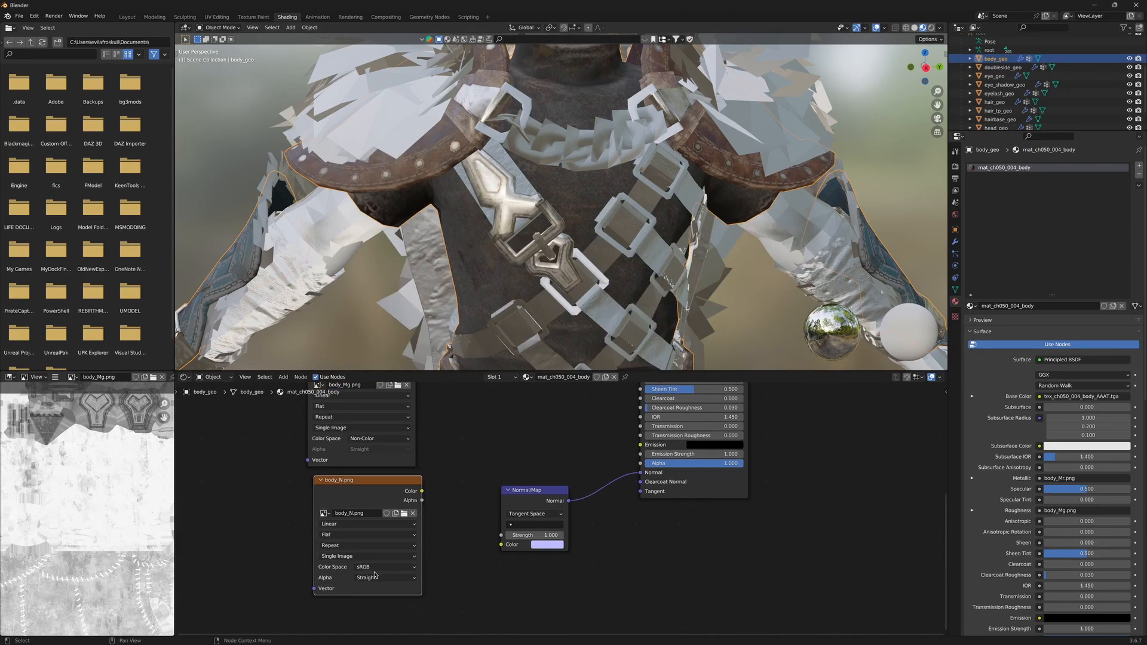
Step: Set the body_N.png node's color space to Non-Color and delete the existing Normal/Map node
click(382, 567)
click(389, 507)
drag(421, 501, 534, 482)
key(Escape)
key(x)
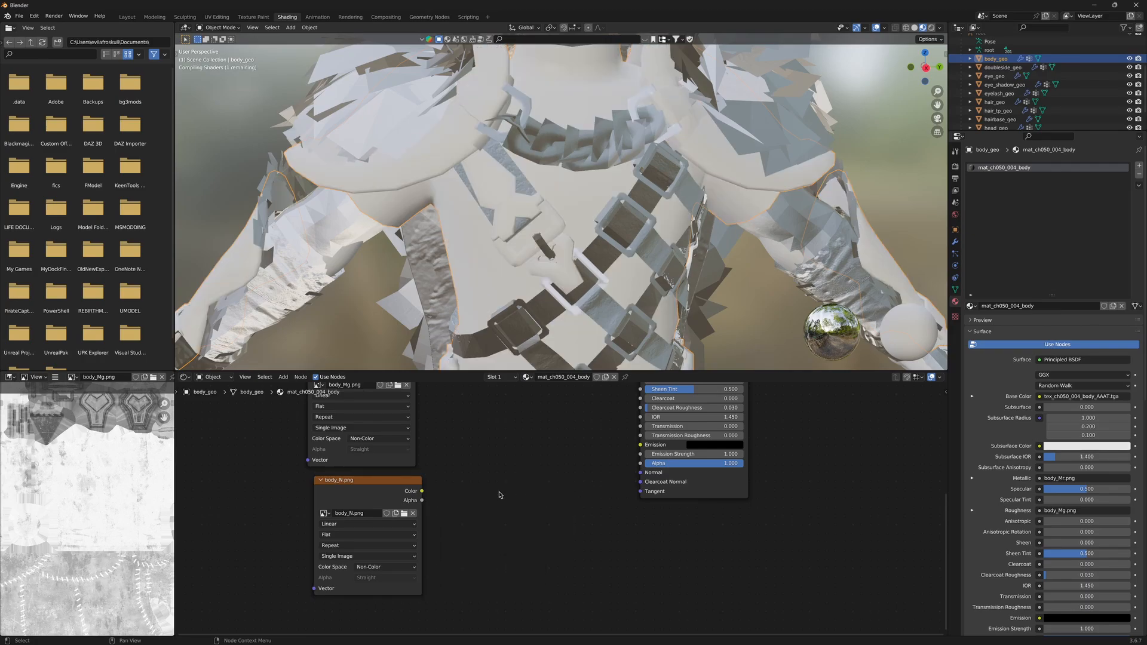
Step: Add a Normal Map node fed by body_N.png's Color output and connect its Normal output to the Principled BSDF's Normal input
drag(423, 493, 484, 503)
text(normal ma)
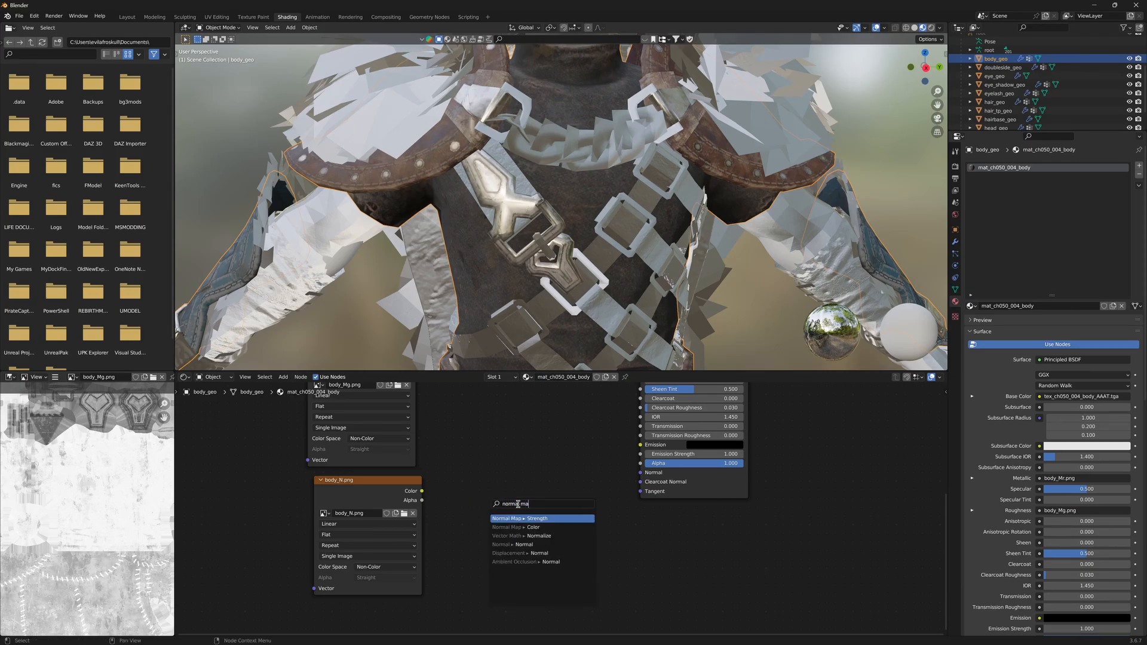
click(520, 527)
click(499, 547)
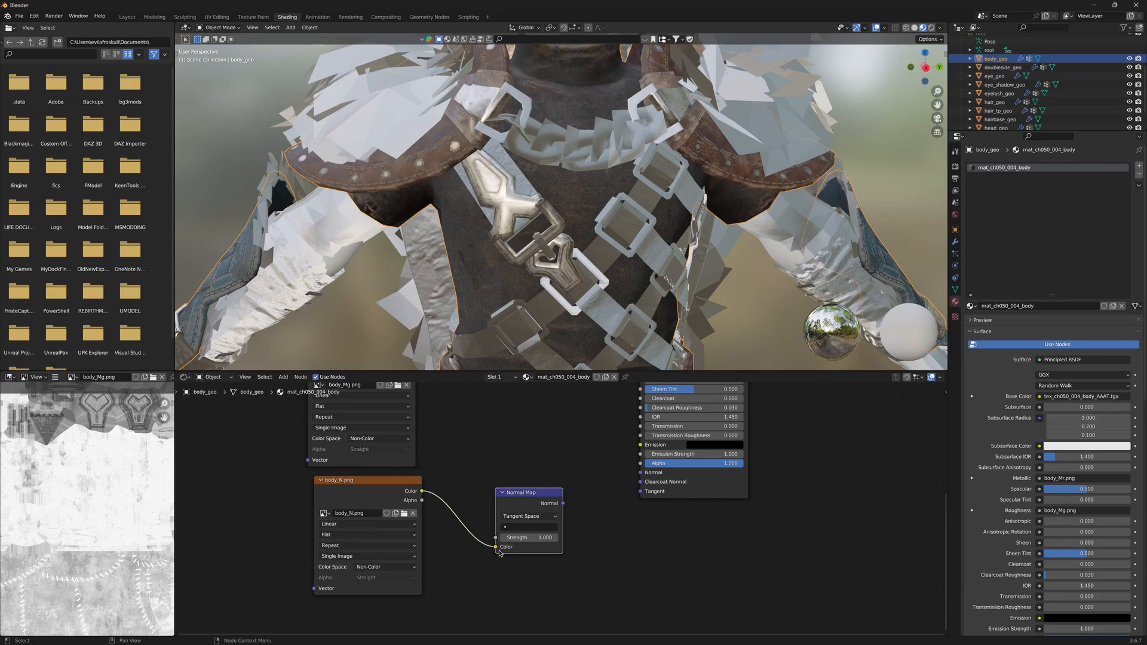
drag(563, 504, 659, 479)
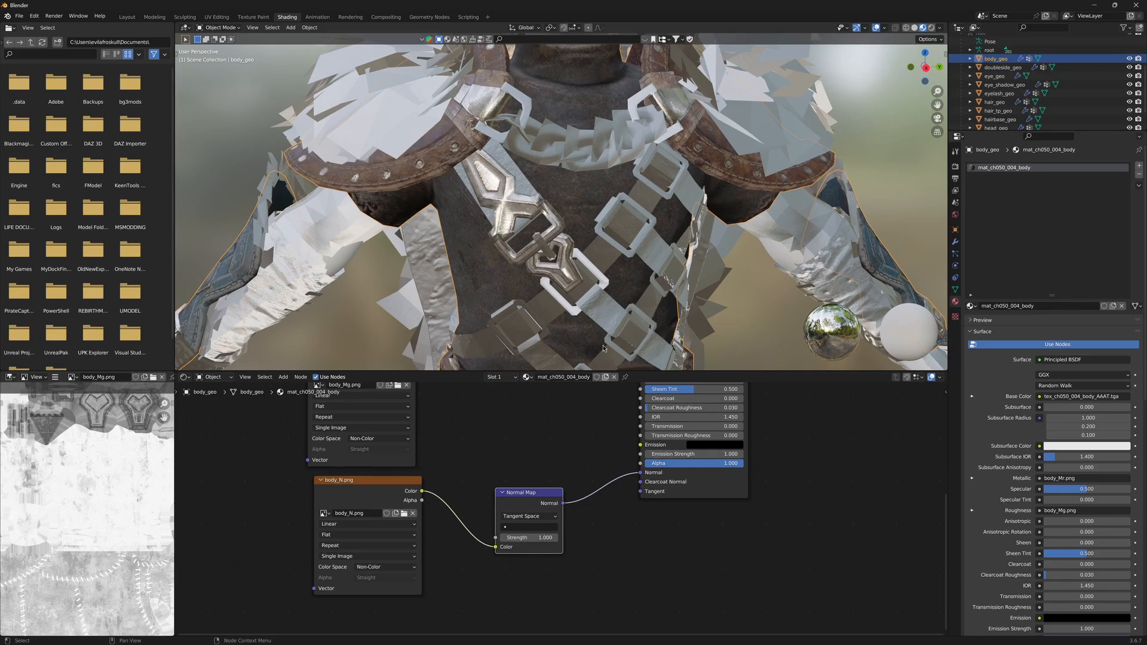
Step: Compare the forearm guard with the Normal Map disconnected from the Principled BSDF, and undo the disconnection
middle_drag(602, 176, 643, 286)
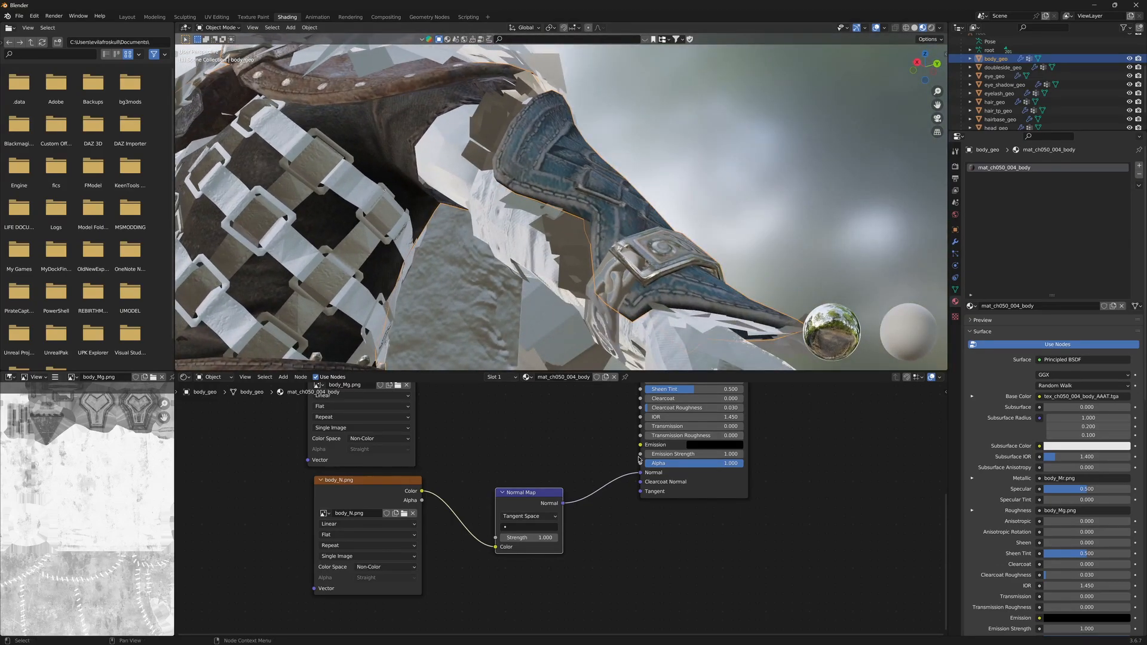
middle_drag(594, 206, 388, 251)
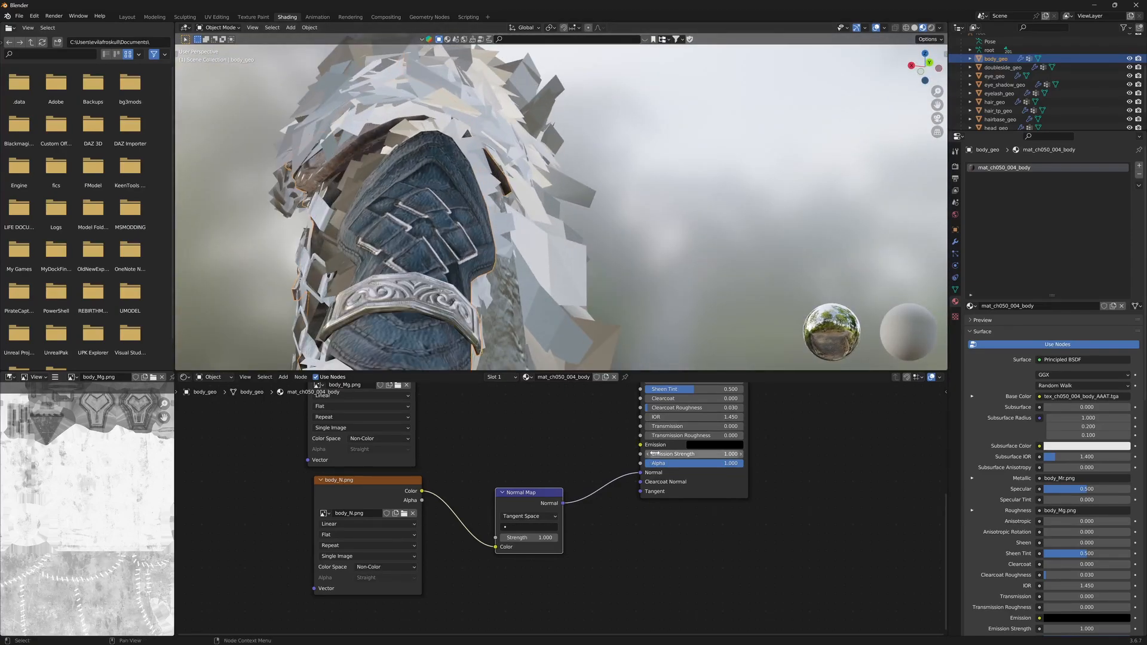
drag(642, 472, 622, 478)
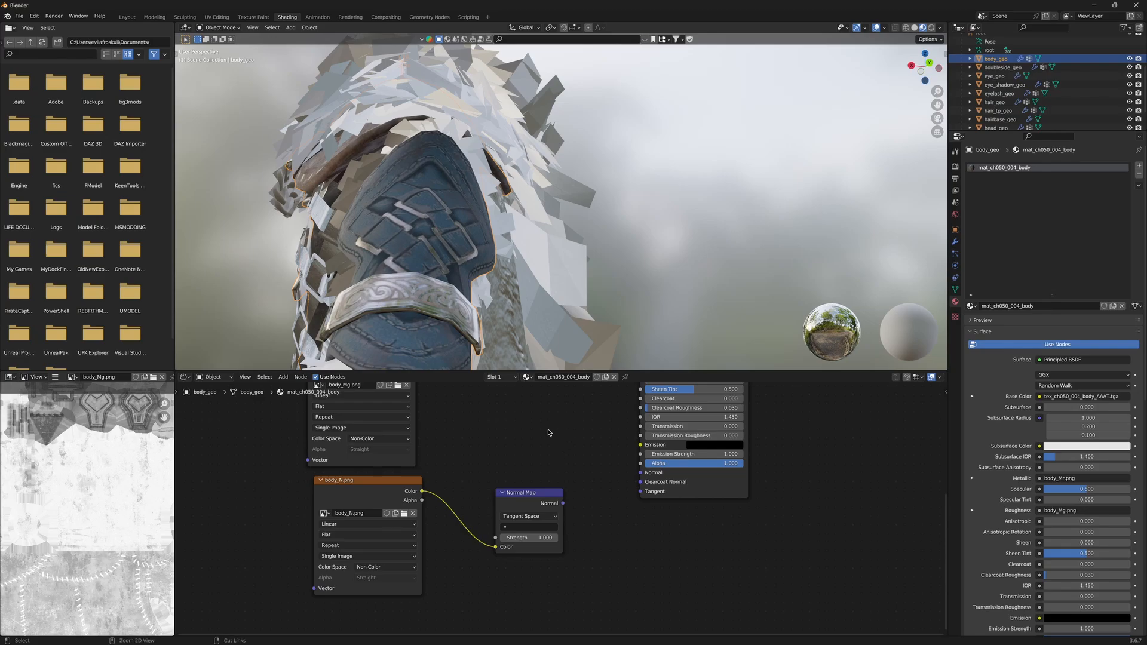
key(ctrl+z)
Step: Examine the textured body material on the arms, torso, belt and legs in the right orthographic view
key(KP_1)
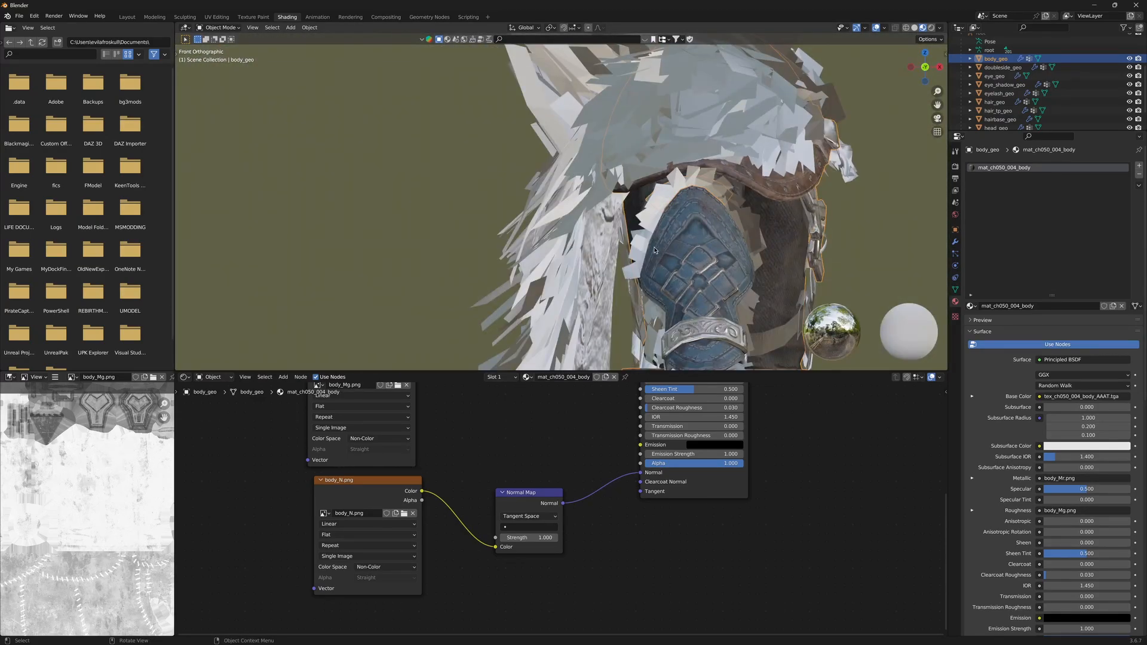
key(KP_3)
scroll(625, 252, up, 2)
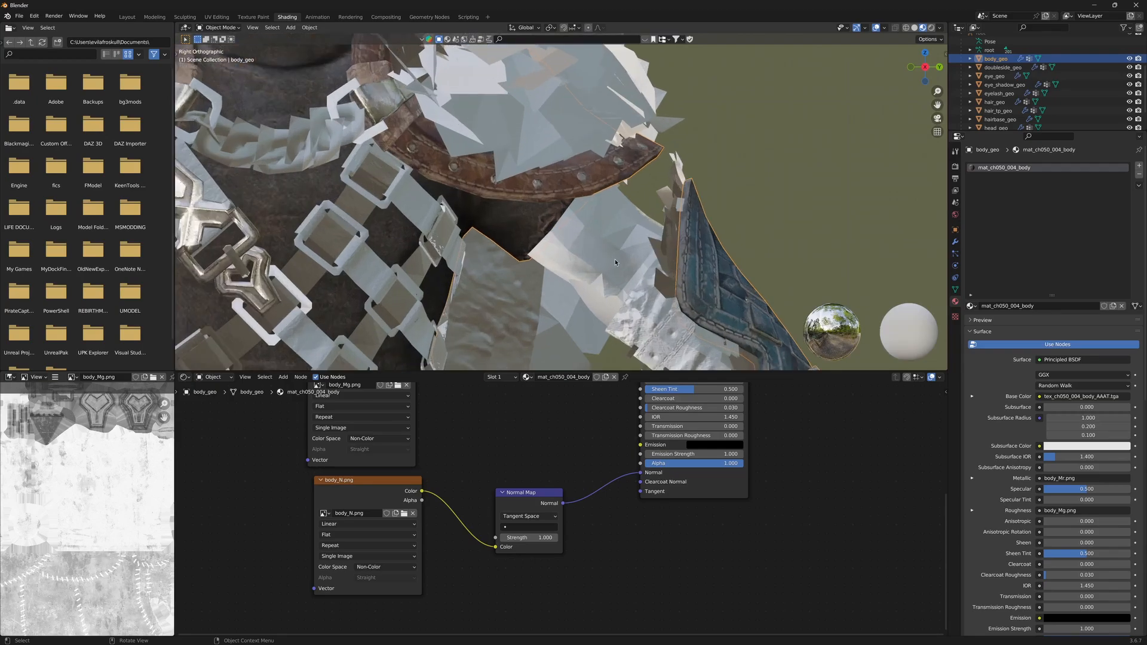
shift+middle_drag(617, 259, 692, 176)
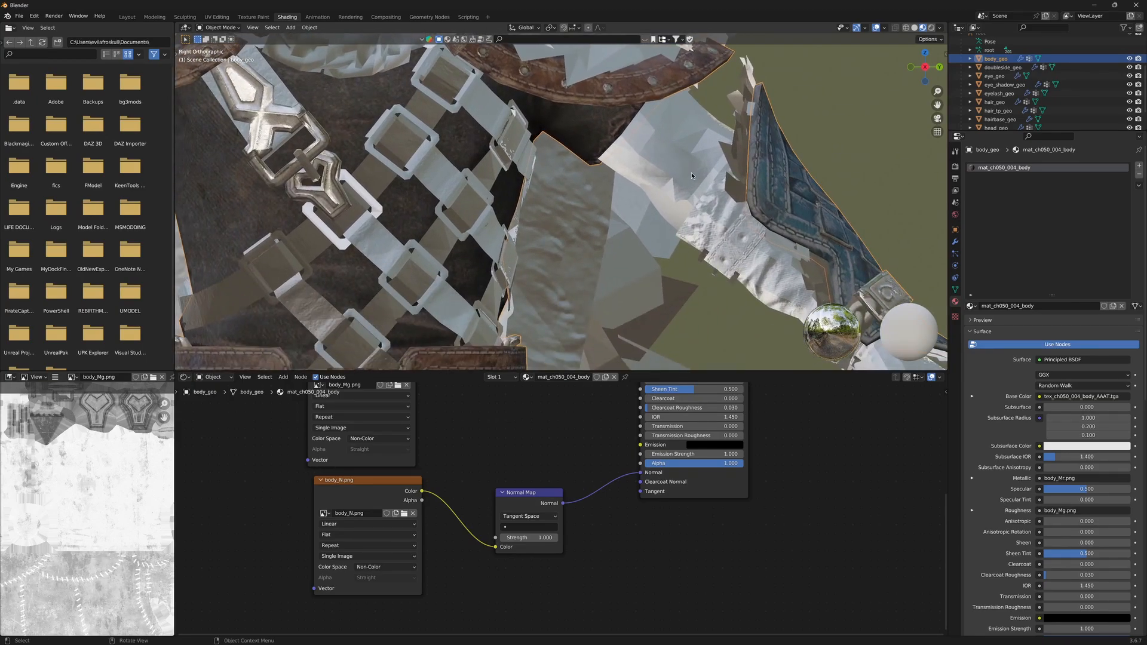
scroll(690, 163, down, 7)
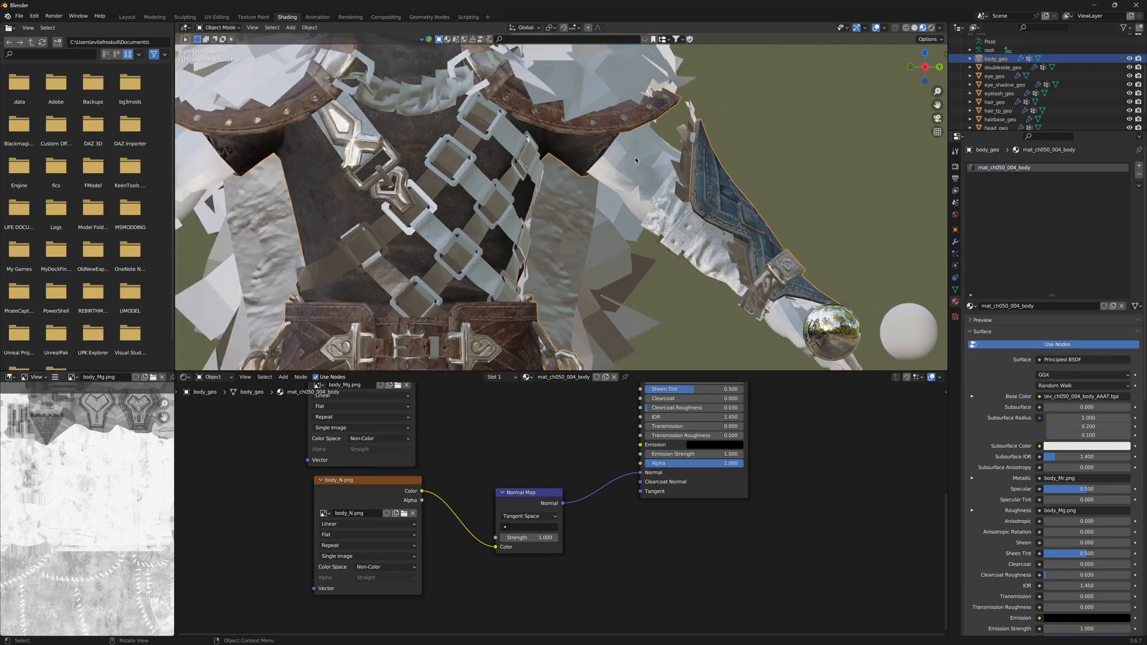
shift+middle_drag(481, 217, 627, 253)
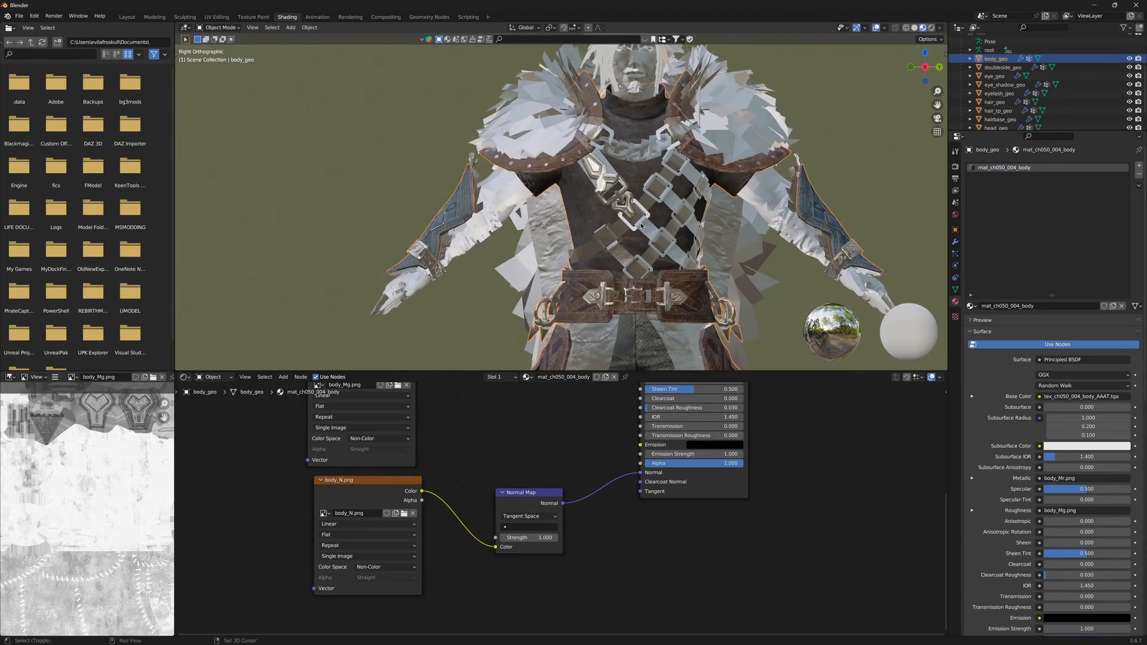
shift+middle_drag(651, 301, 600, 144)
shift+scroll(600, 144, down, 5)
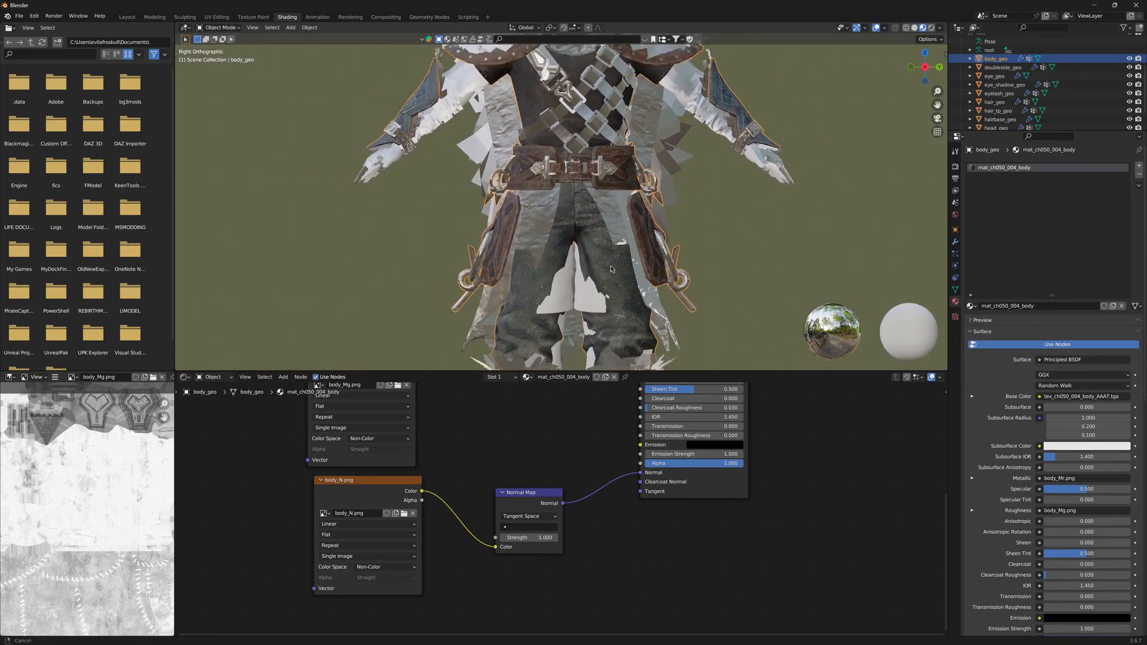
Step: Hide the PC0000_10 mesh in the viewport
scroll(1026, 68, up, 3)
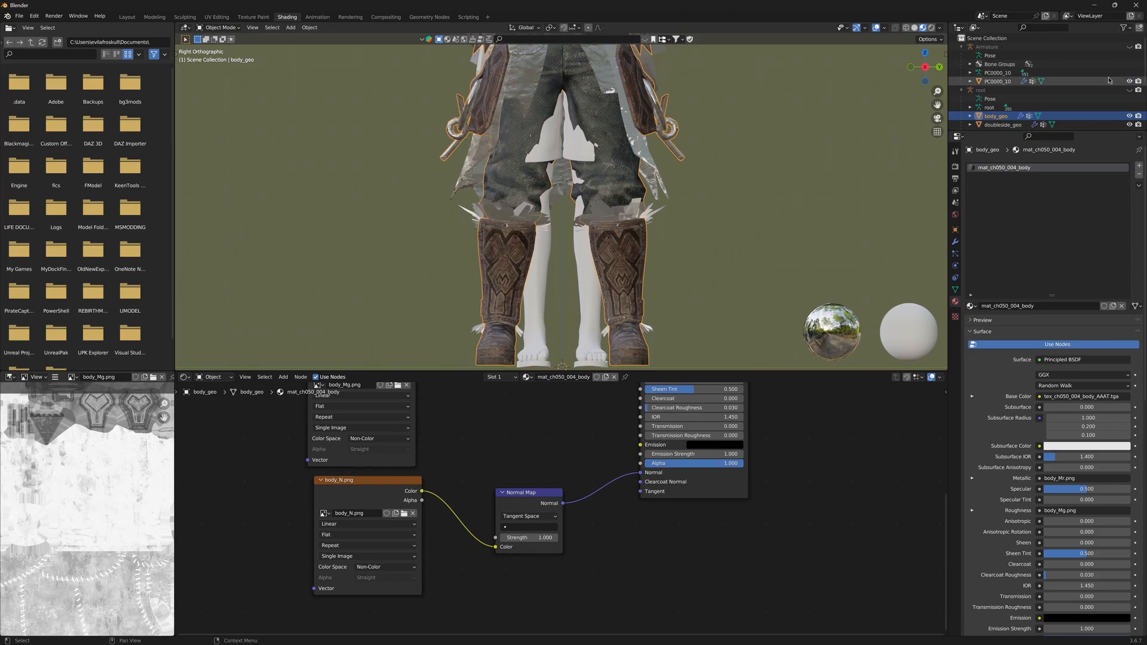
click(1130, 81)
shift+scroll(717, 318, up, 5)
scroll(718, 318, up, 4)
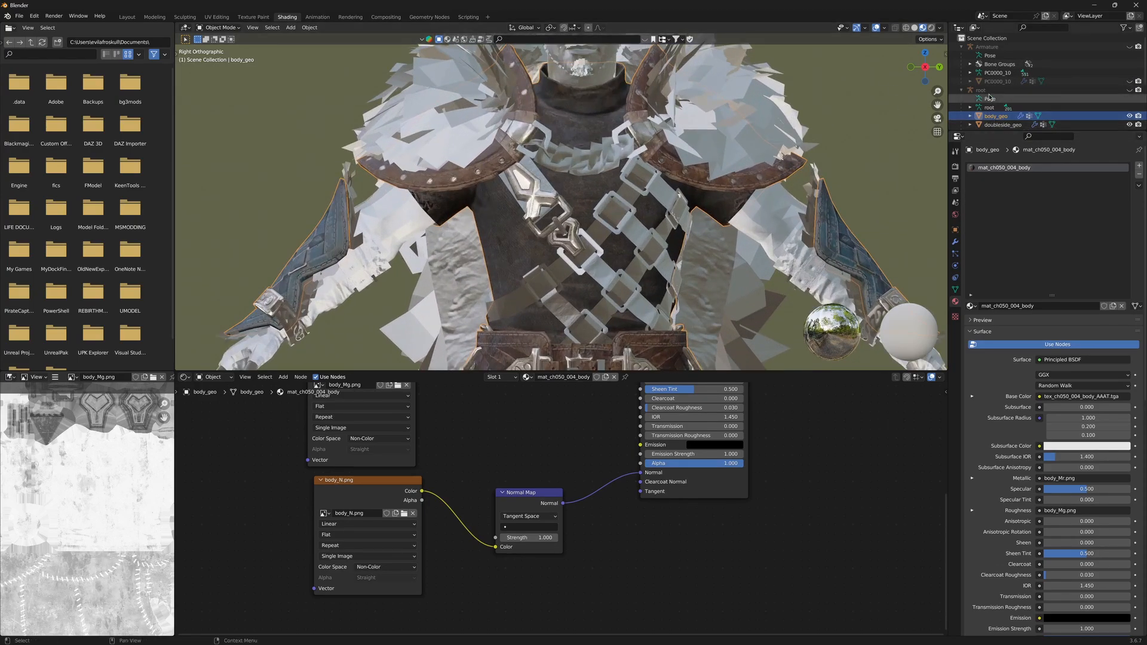
scroll(1051, 101, down, 4)
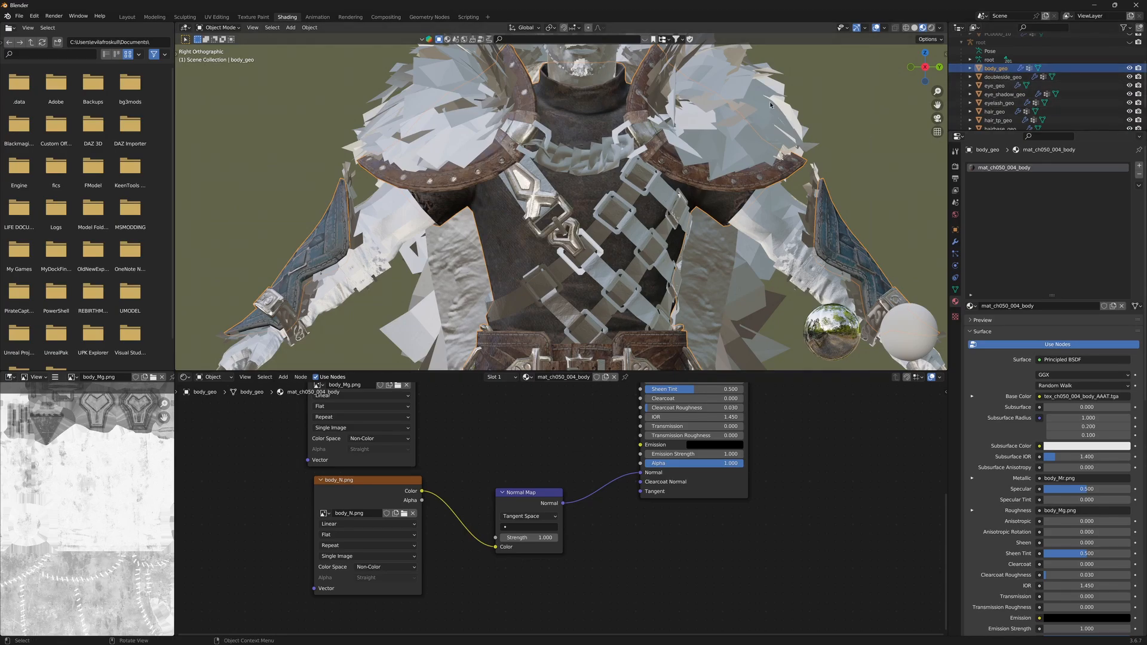
scroll(1005, 97, down, 2)
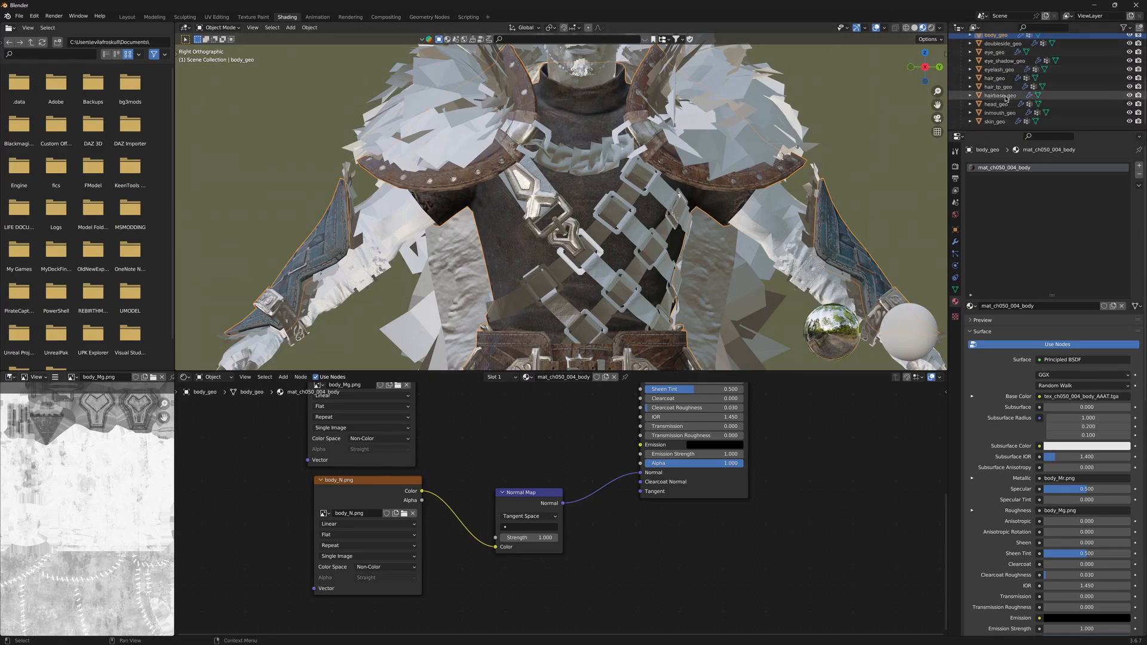
Step: Select hair_geo and delete all existing nodes from its mat_ch050_004_hair material
middle_drag(562, 446, 561, 544)
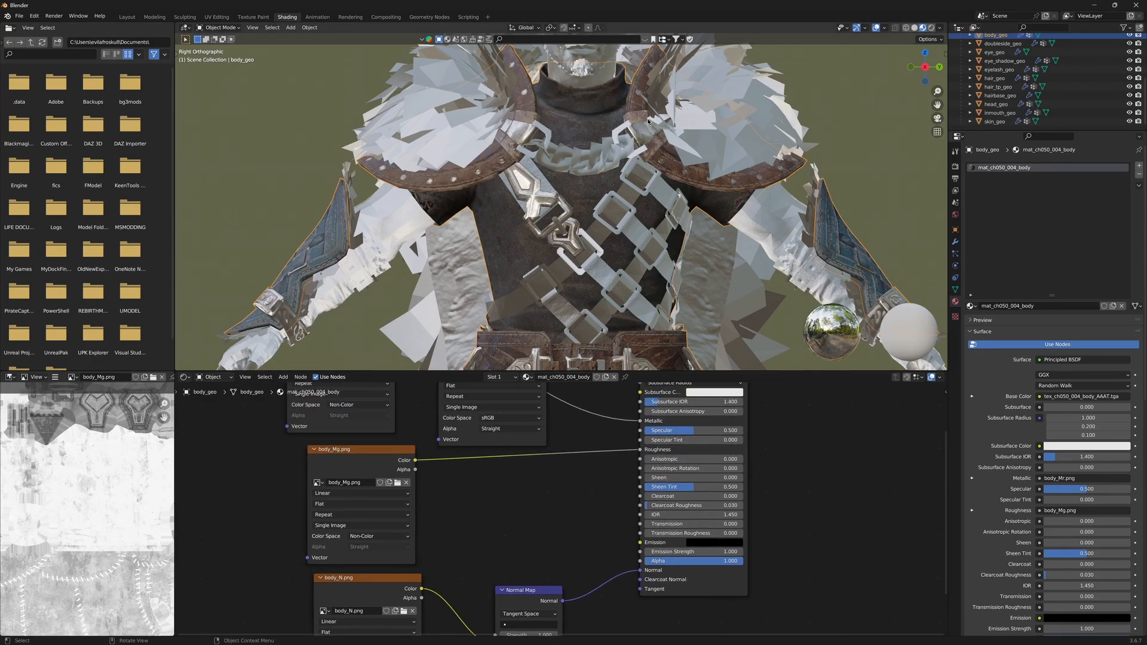
scroll(648, 121, down, 1)
shift+middle_drag(648, 121, 650, 236)
scroll(621, 143, up, 5)
shift+middle_drag(694, 78, 698, 123)
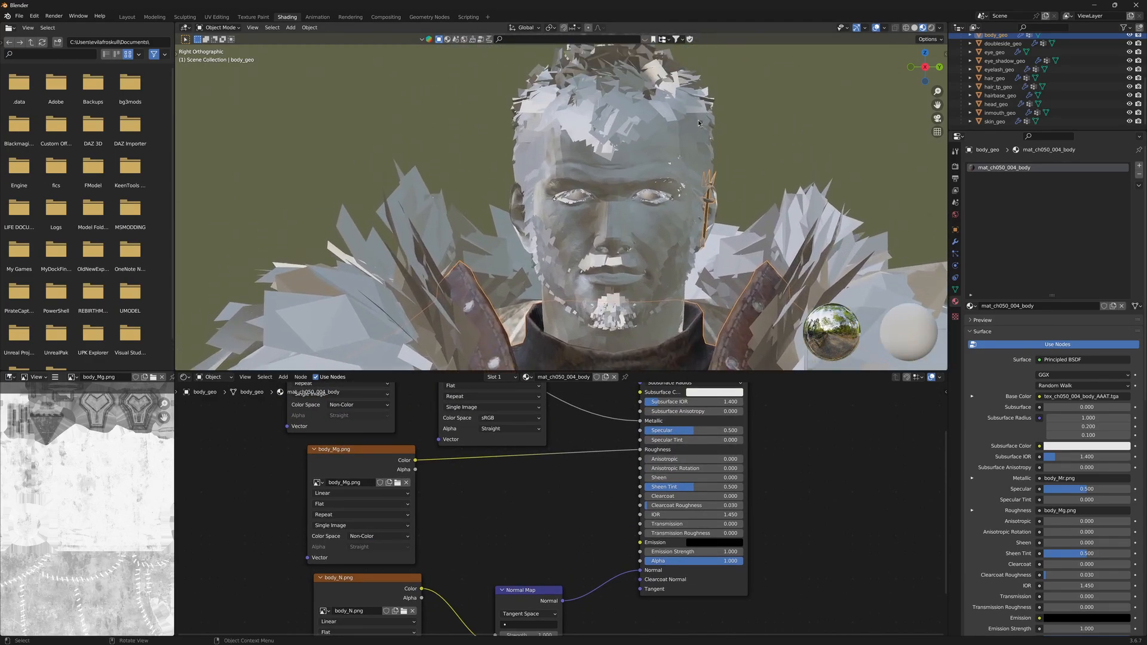
click(658, 75)
middle_drag(577, 469, 661, 456)
scroll(661, 455, down, 6)
scroll(651, 451, up, 8)
scroll(648, 453, down, 7)
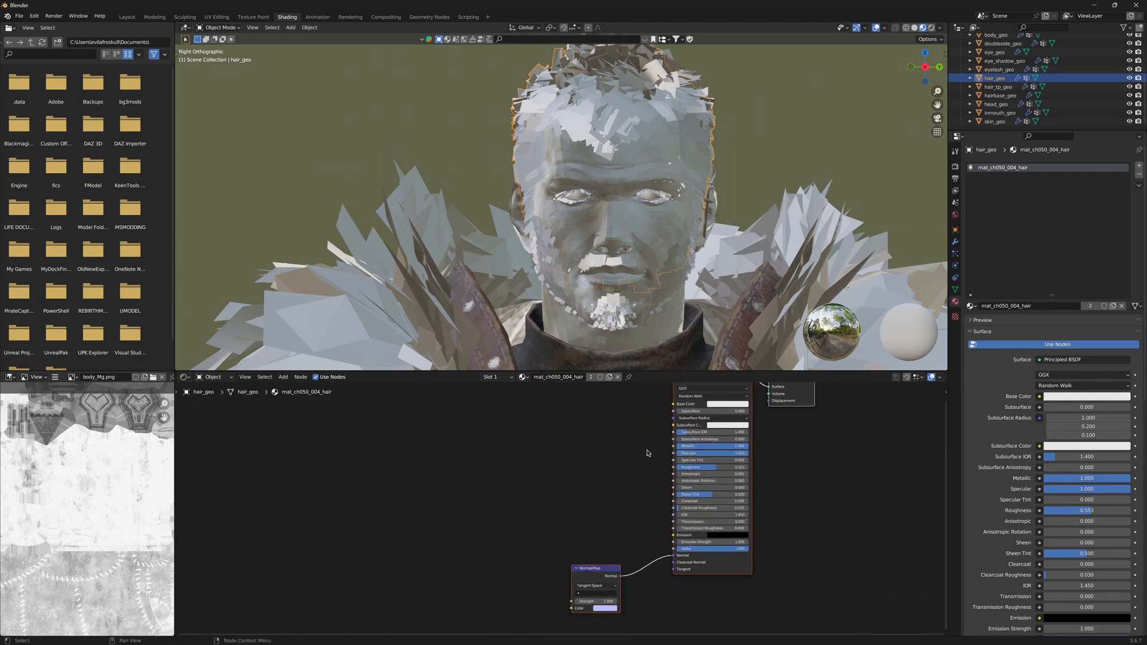
scroll(647, 454, up, 3)
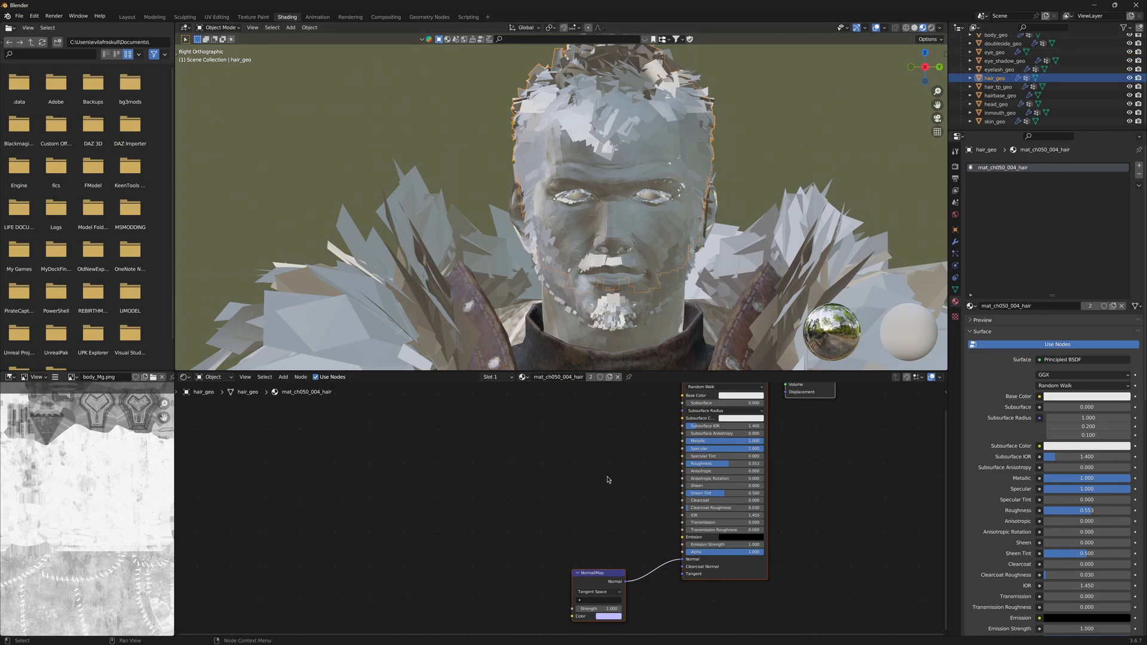
key(x)
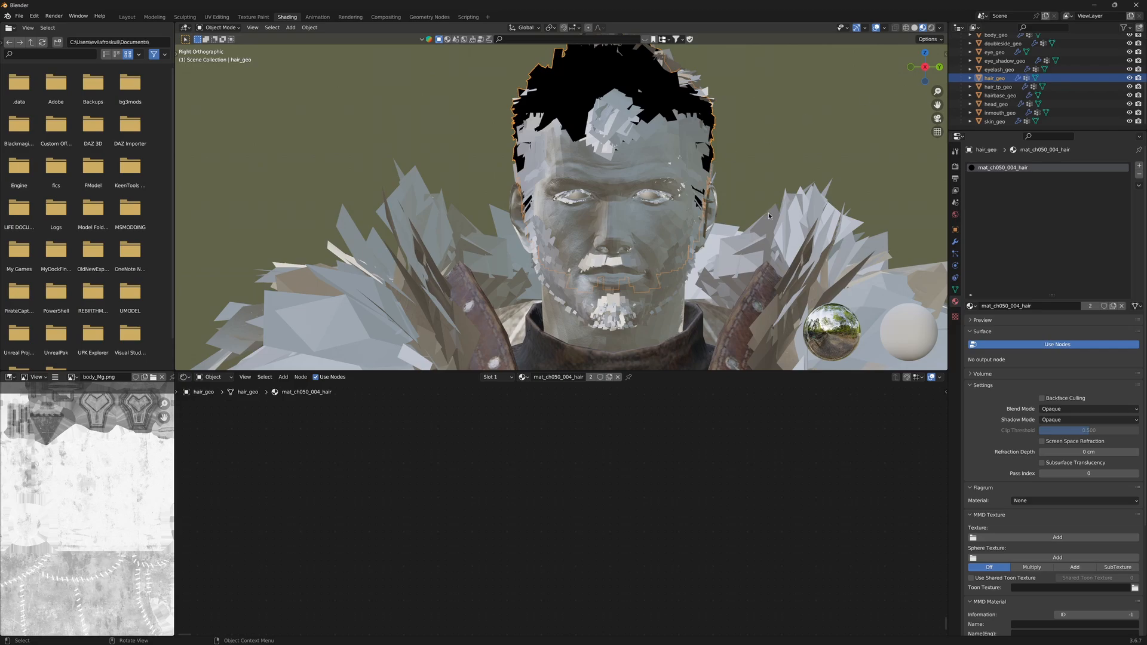
Step: Copy all nodes of the body_geo material and paste them into hair_geo's mat_ch050_004_hair material
click(743, 322)
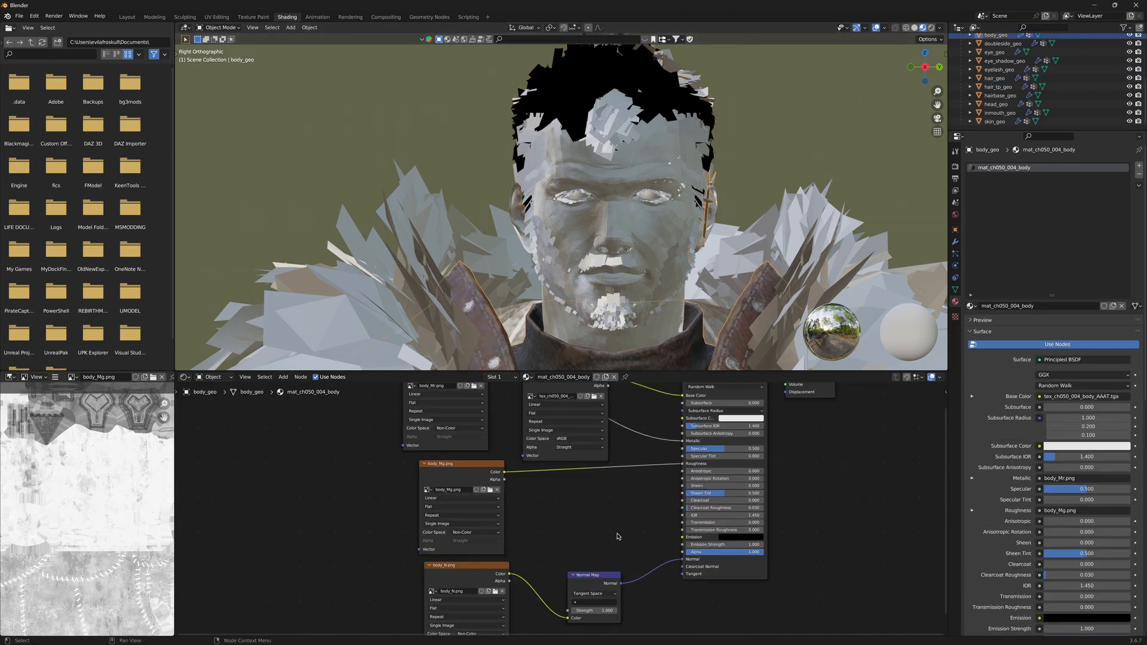
key(a)
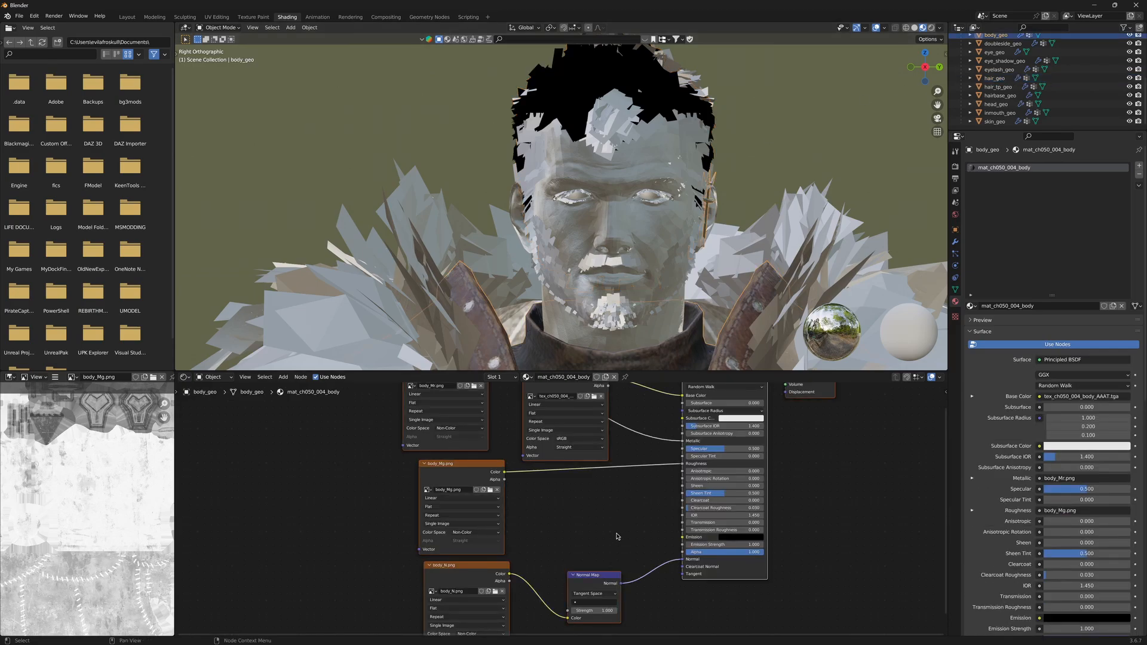
click(639, 89)
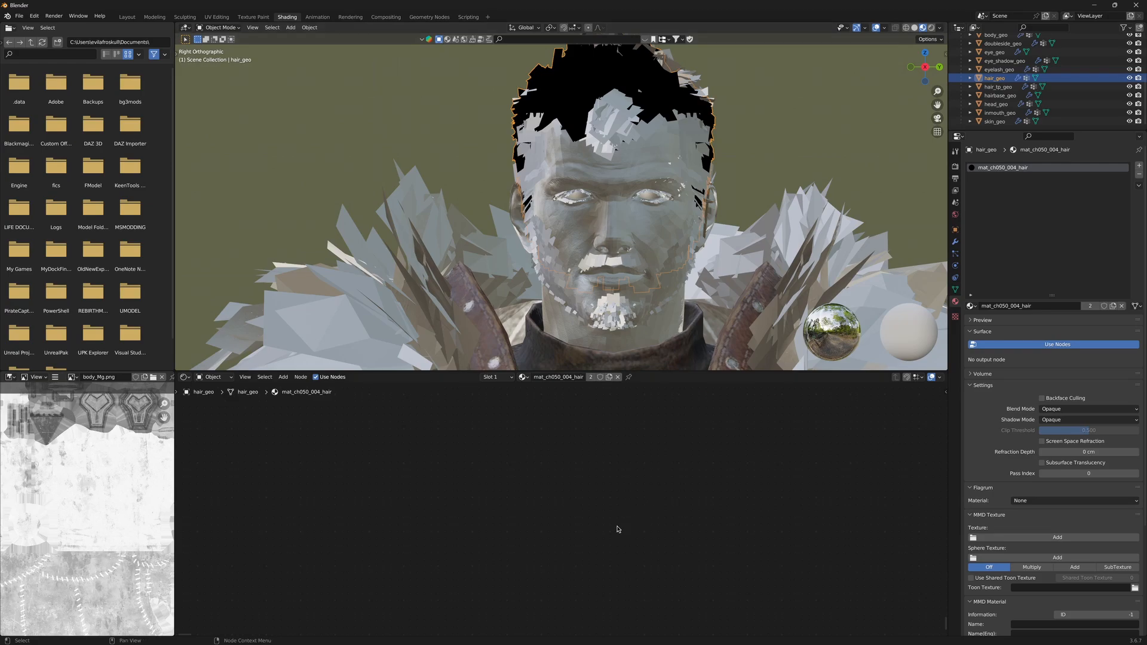
key(ctrl+v)
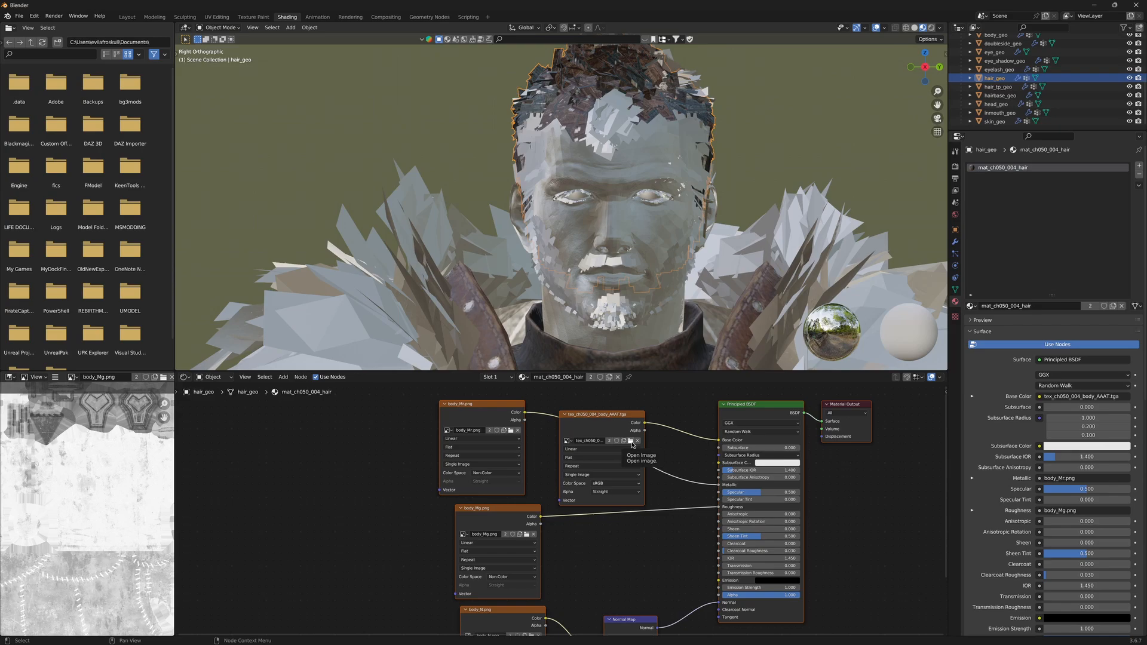
Step: Load tex_ch050_004_hair_AAAT.tga into the base color image node and delete the body_Mr.png node
click(631, 441)
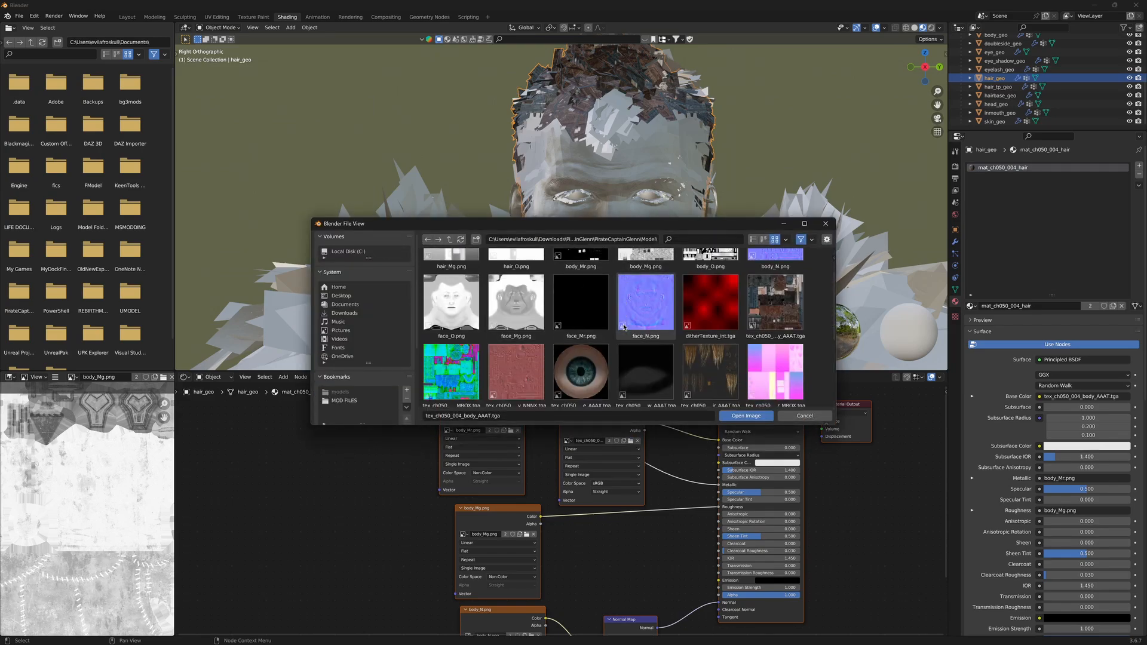
scroll(624, 326, down, 1)
double_click(710, 349)
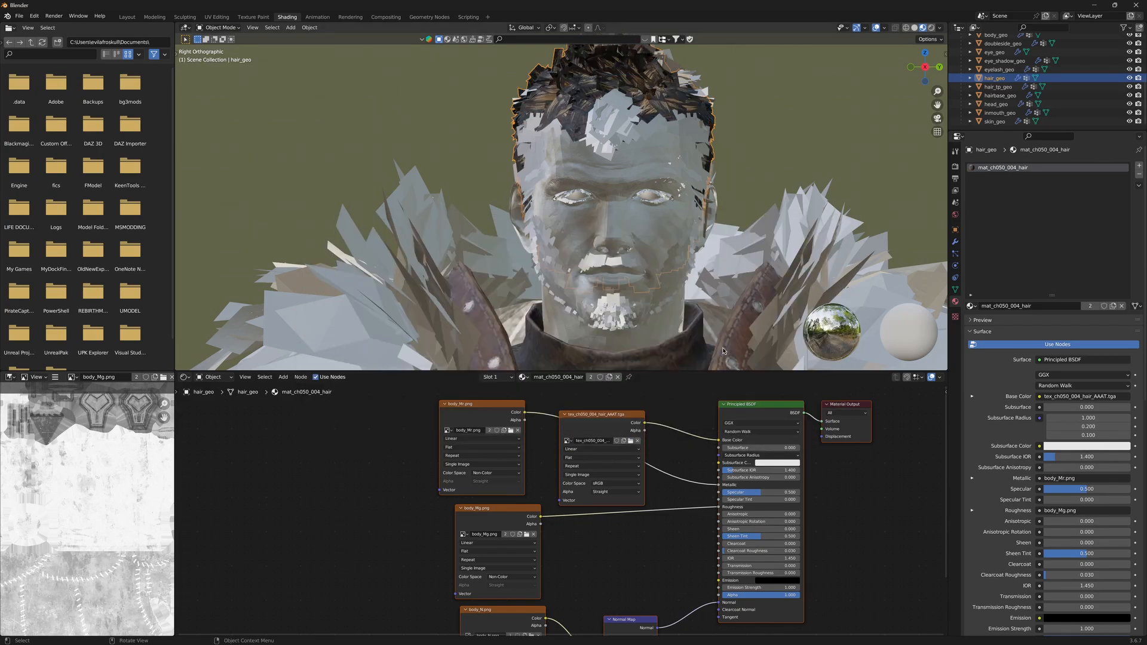
click(469, 411)
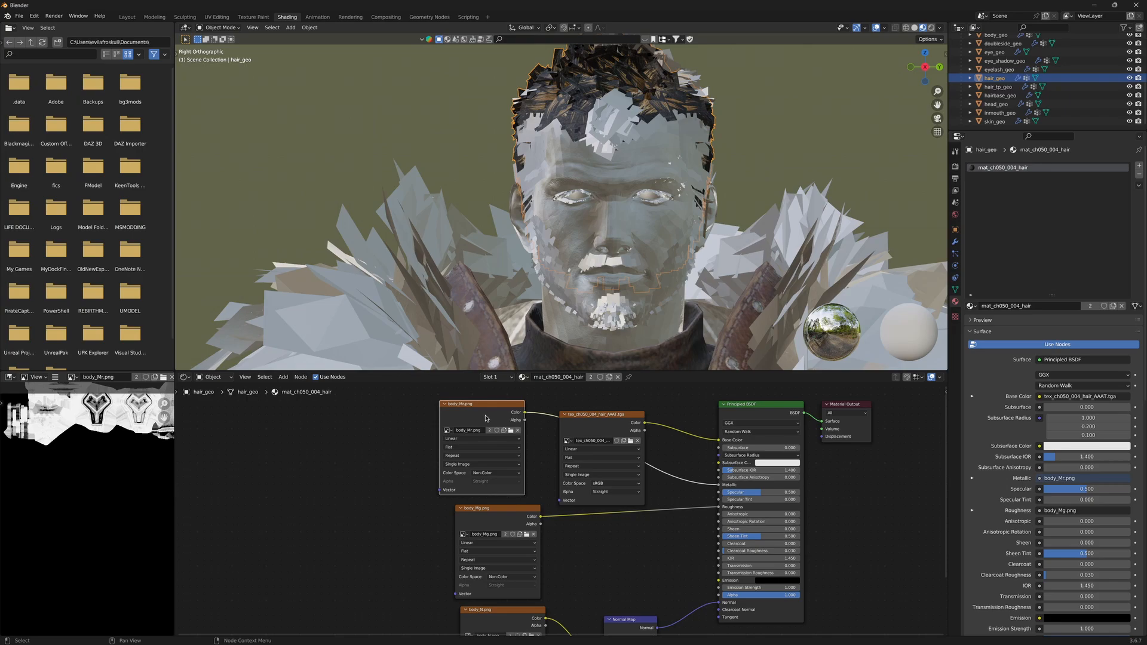
key(x)
Step: Replace body_Mg.png with hair_Mg.png in the roughness image node and set its color space to Non-Color
shift+scroll(523, 470, down, 4)
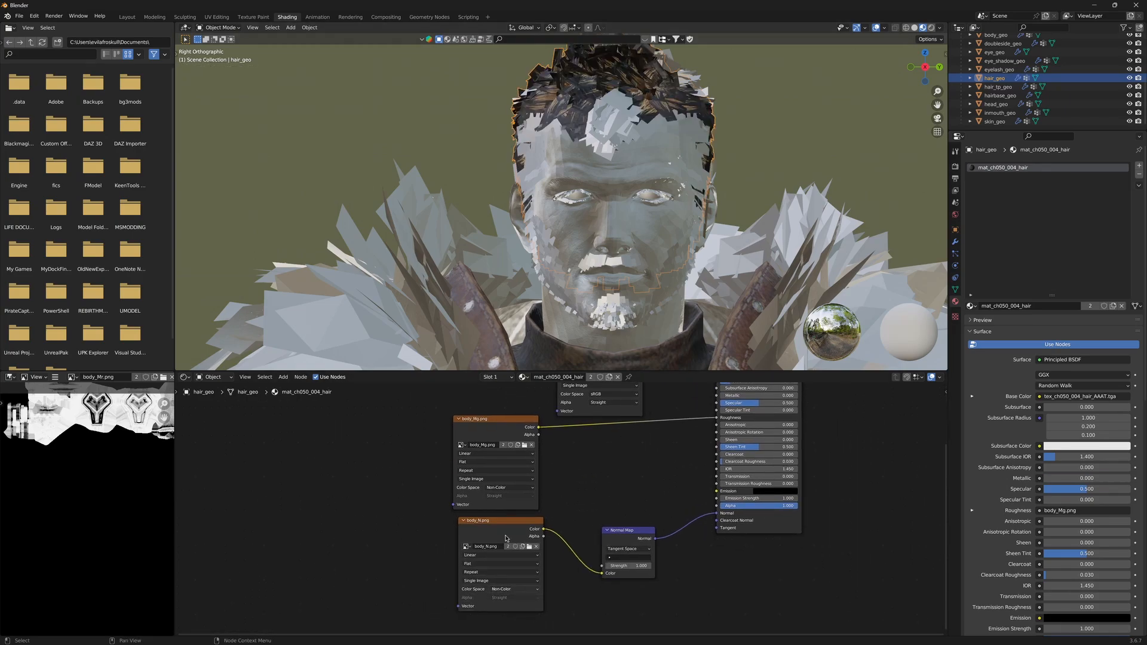
click(524, 445)
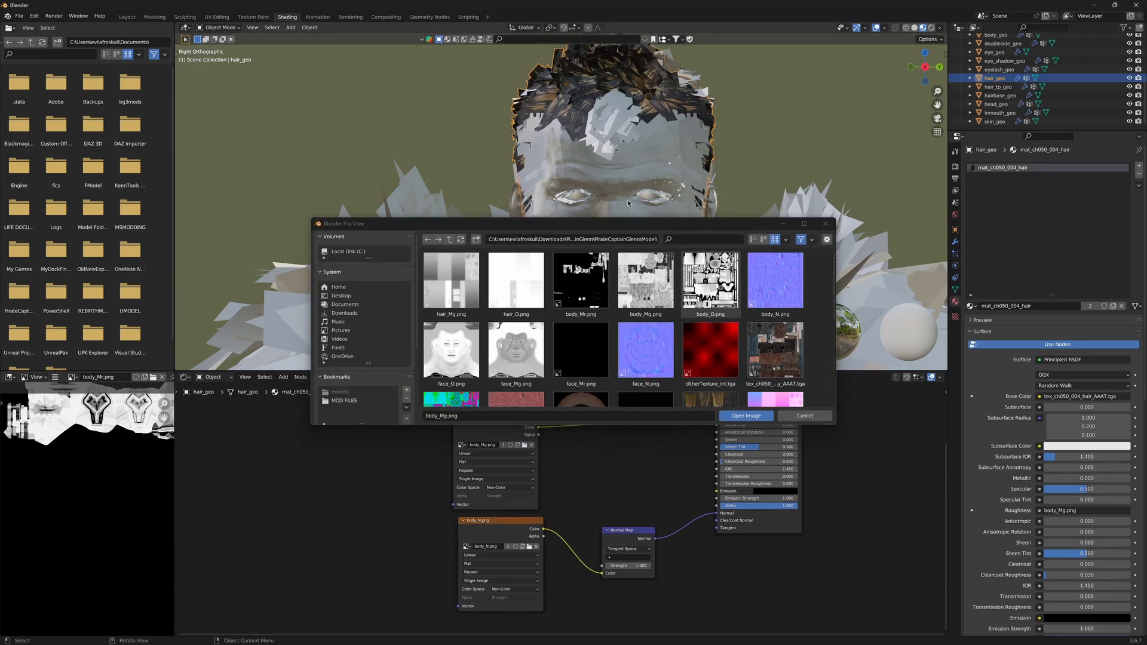
double_click(477, 291)
click(510, 487)
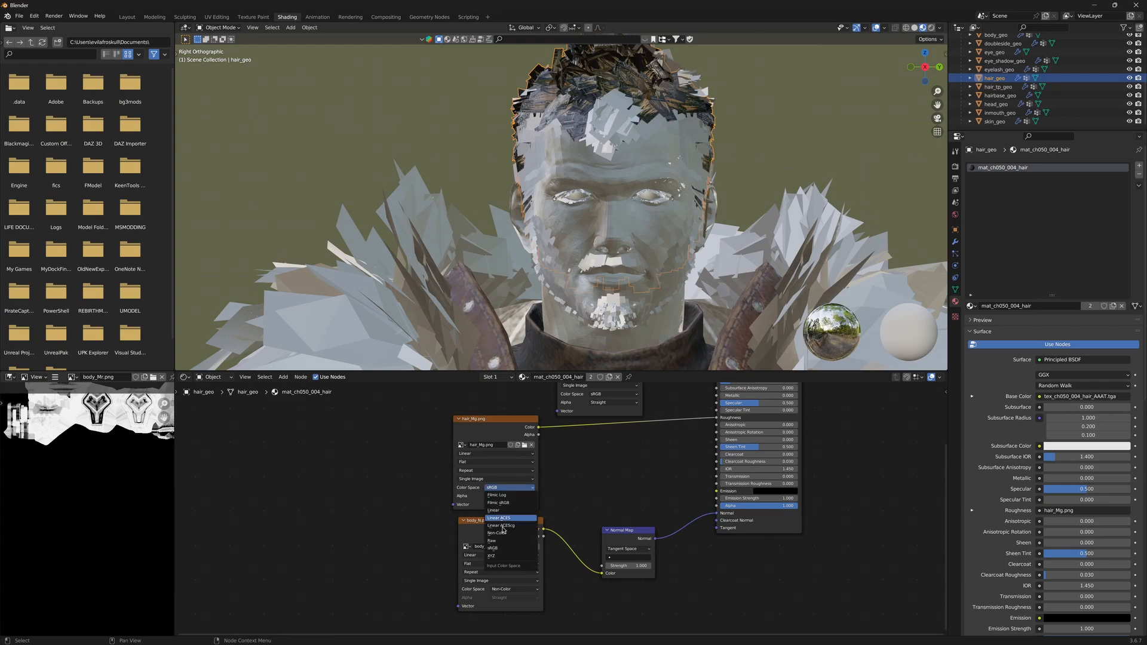
click(498, 532)
Step: Delete the body_N.png node from the hair material and inspect the hair cards up close
click(501, 520)
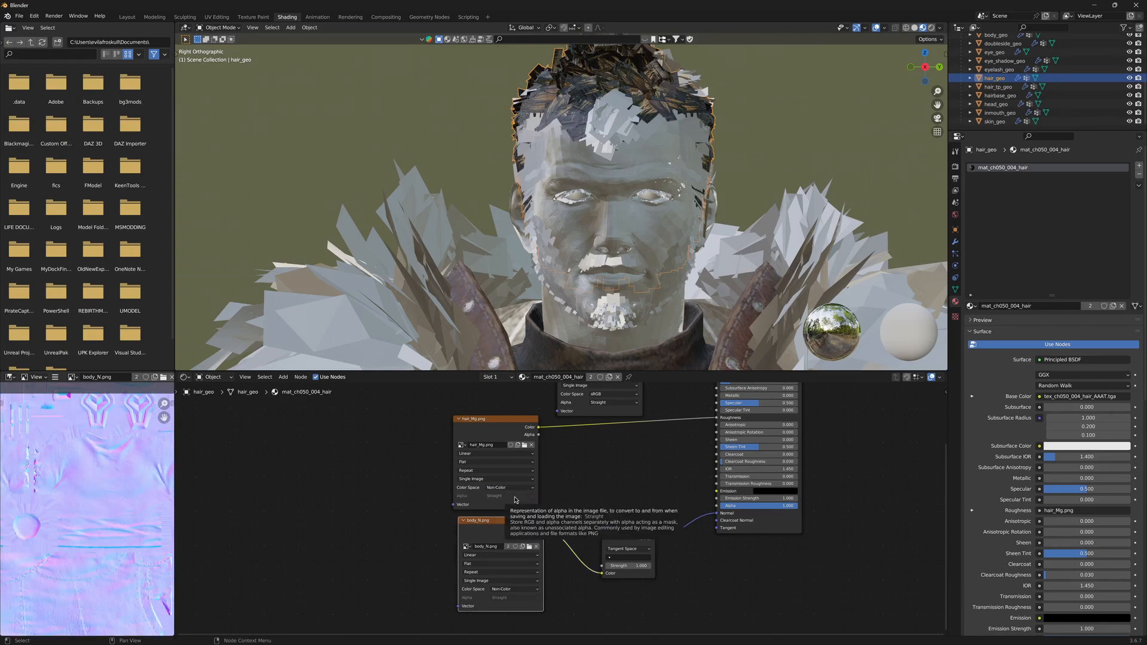
key(x)
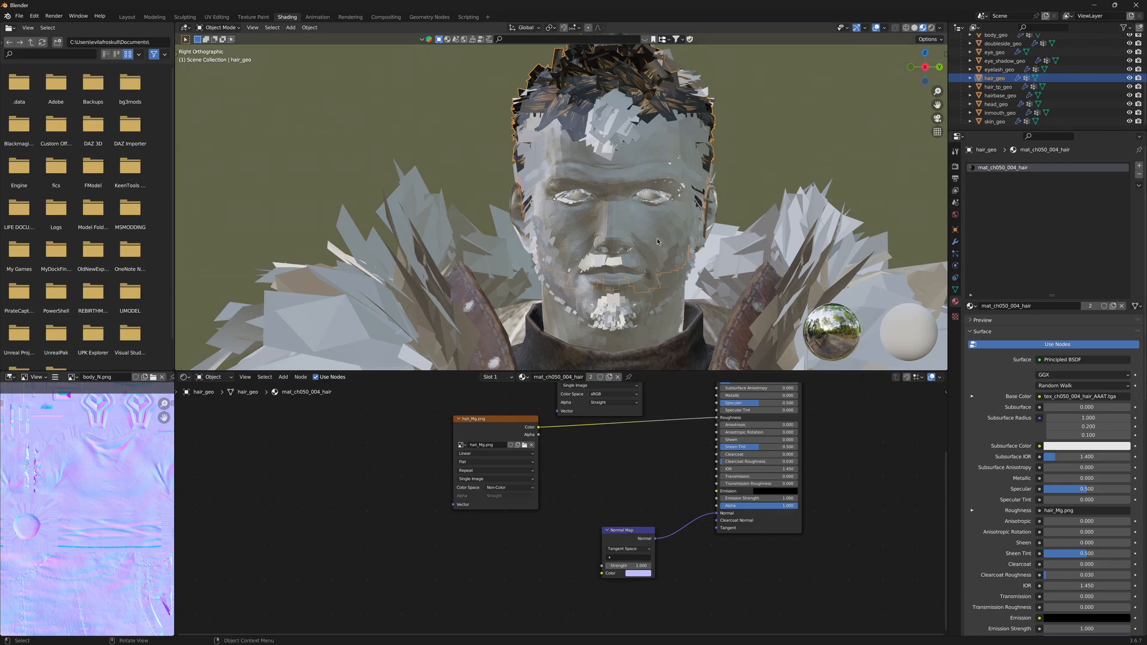
shift+middle_drag(653, 121, 620, 212)
scroll(620, 212, up, 5)
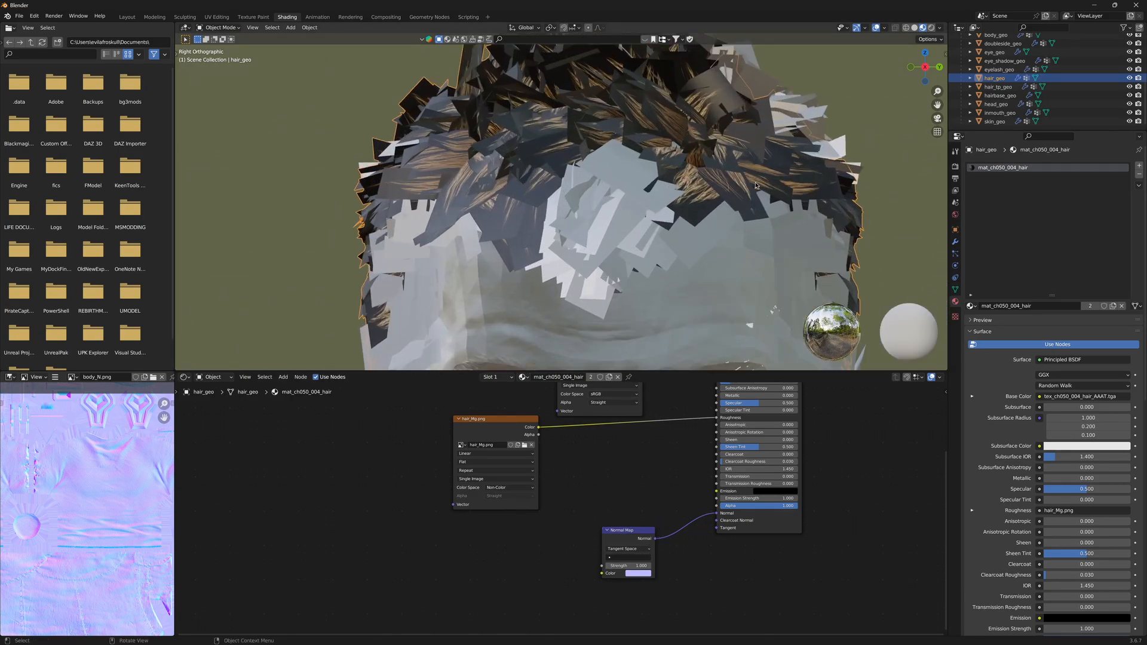
shift+middle_drag(662, 121, 579, 187)
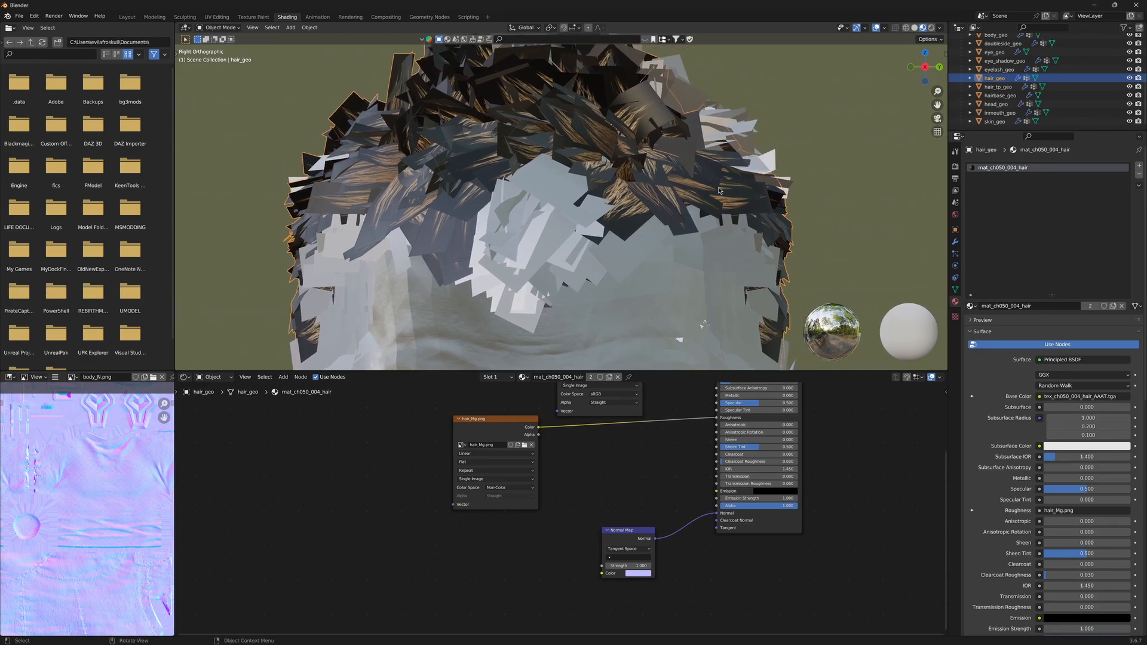
Step: Set the hair material's Blend Mode to Alpha Hashed
click(990, 332)
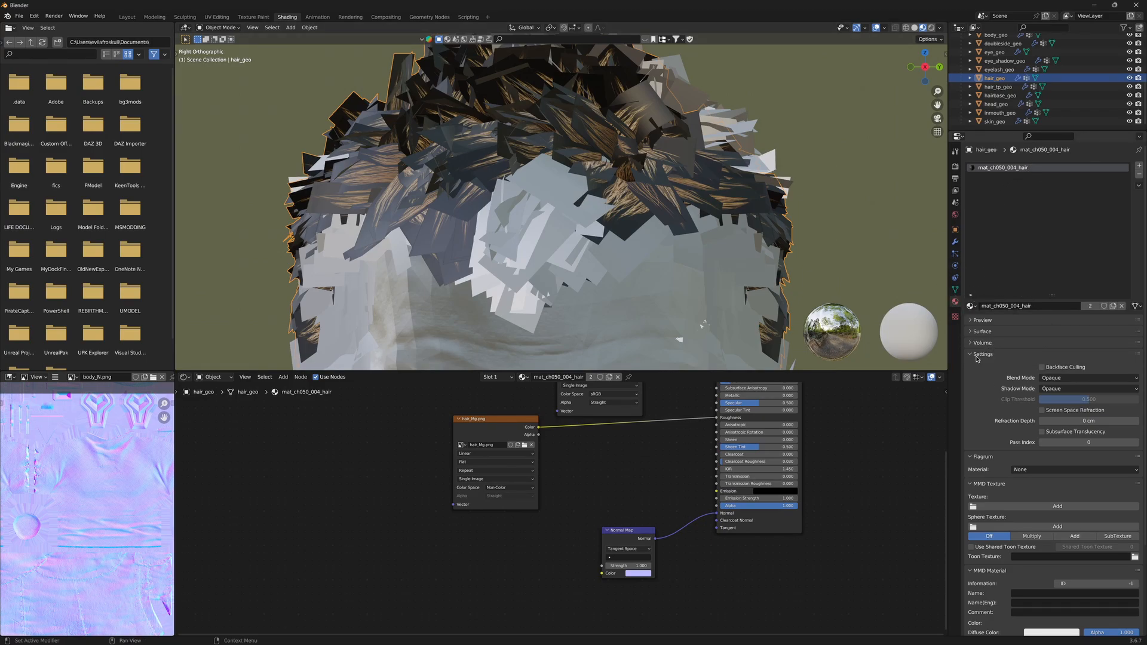
click(1055, 379)
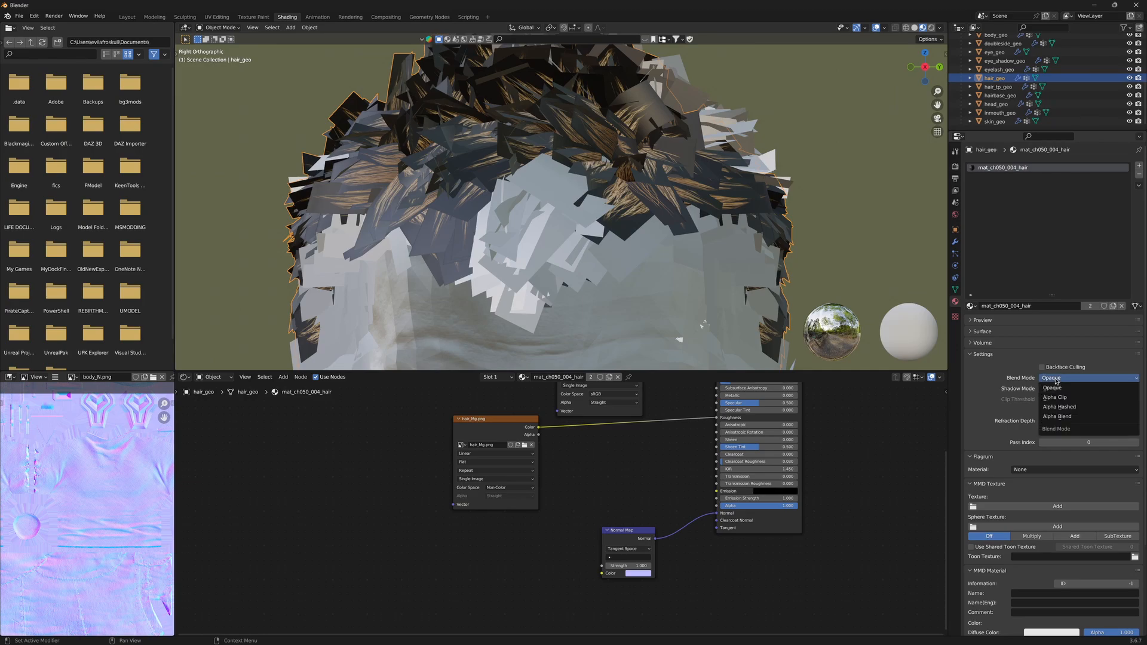
click(1063, 409)
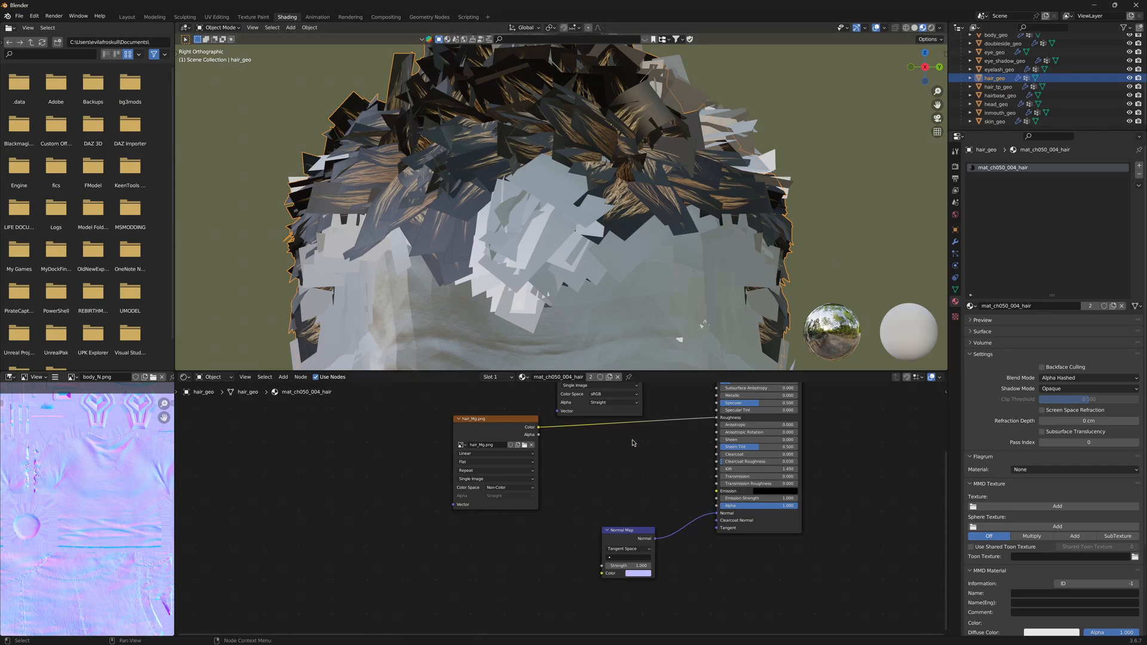
Step: Connect the Alpha output of tex_ch050_004_hair_AAAT.tga to the Principled BSDF's Alpha input
middle_drag(604, 429, 546, 491)
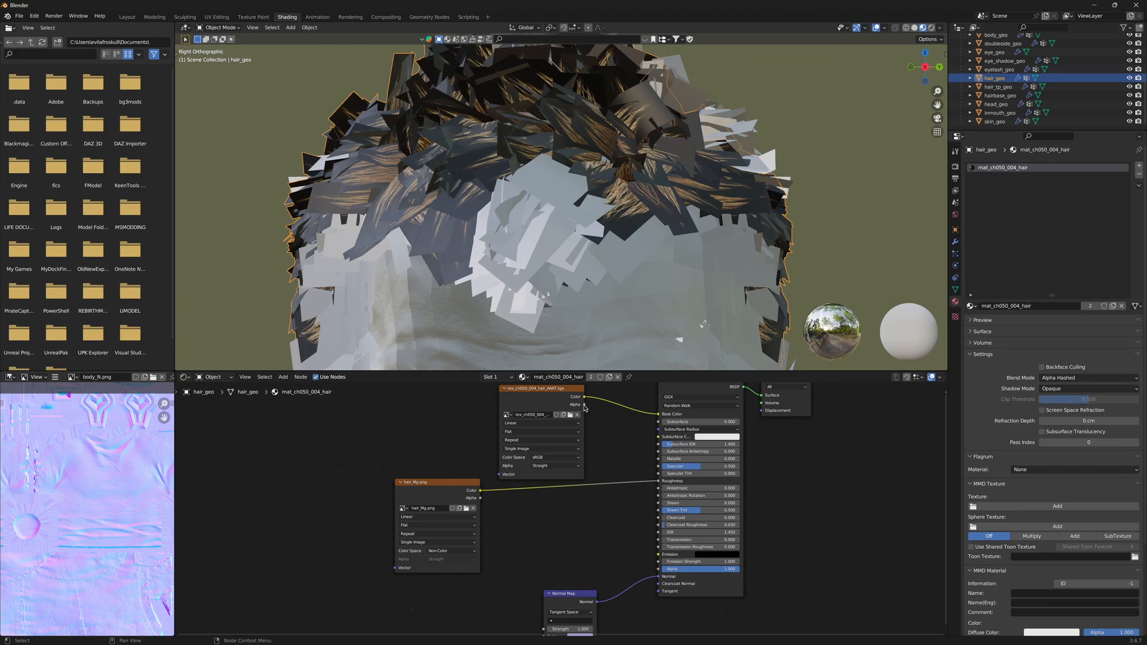
drag(585, 405, 604, 420)
click(586, 425)
click(562, 404)
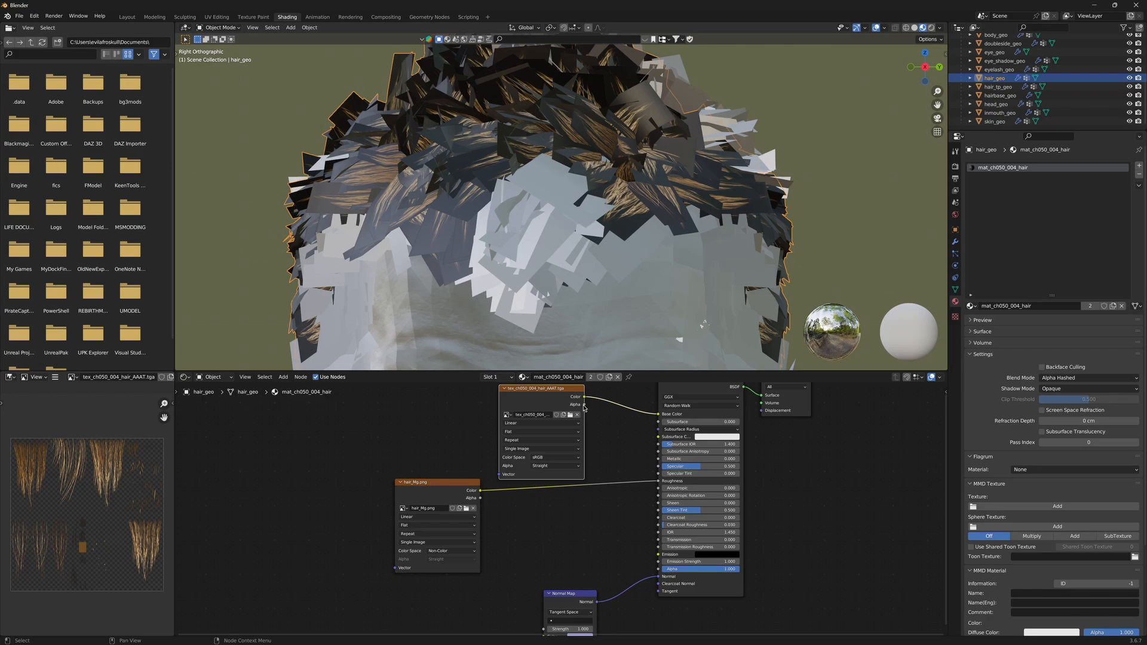
drag(584, 406, 663, 570)
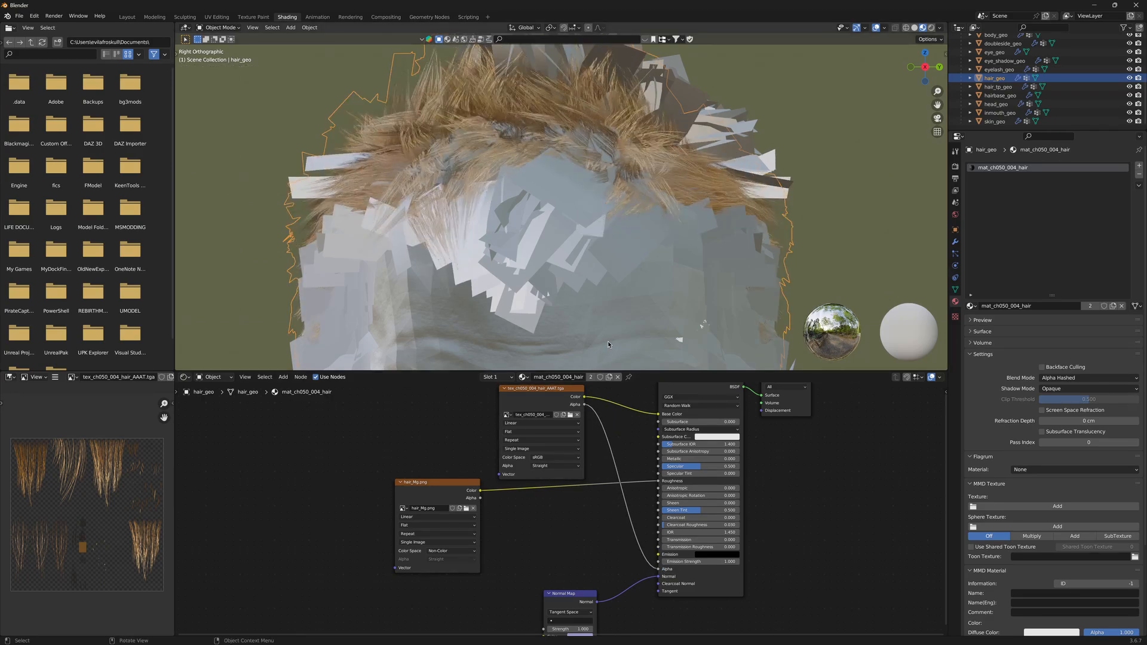
Step: Deselect hair_geo and examine the transparent hair together with the head, shoulders and upper body
click(286, 110)
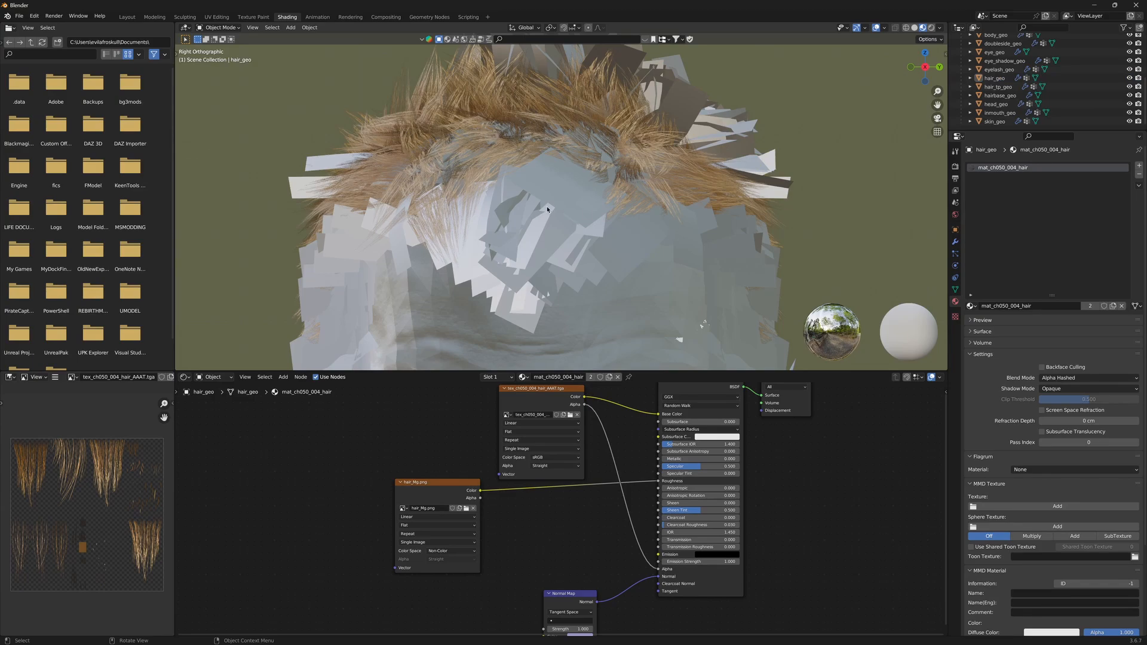
middle_drag(548, 209, 634, 281)
scroll(579, 227, down, 7)
scroll(600, 284, up, 6)
scroll(600, 285, down, 4)
scroll(621, 294, down, 5)
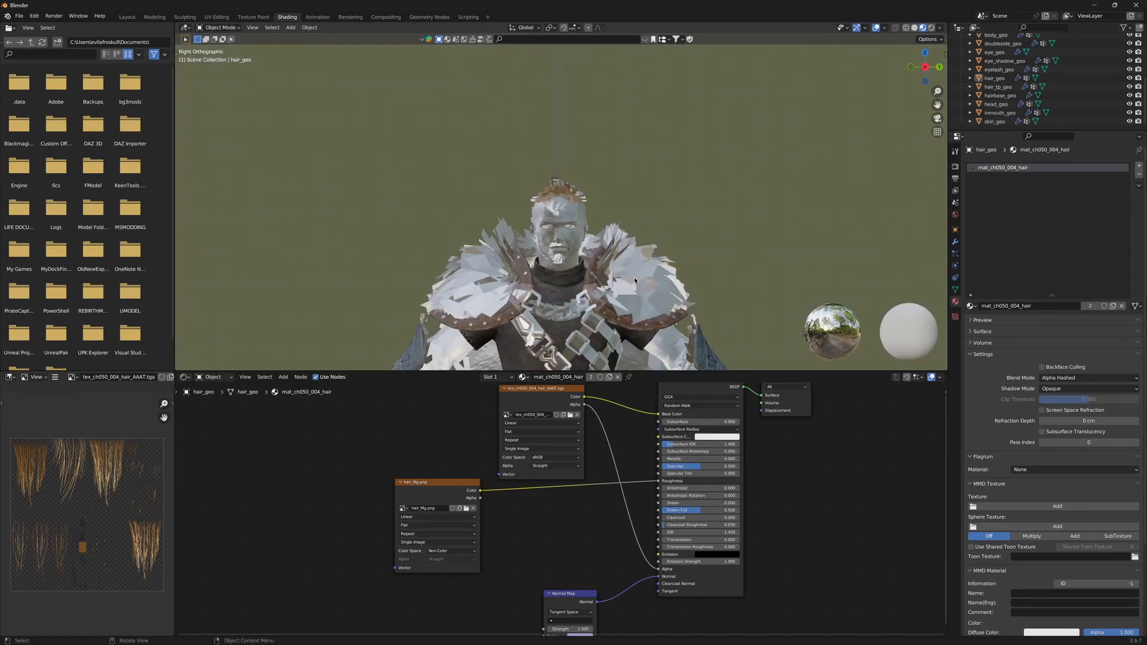
scroll(555, 209, up, 6)
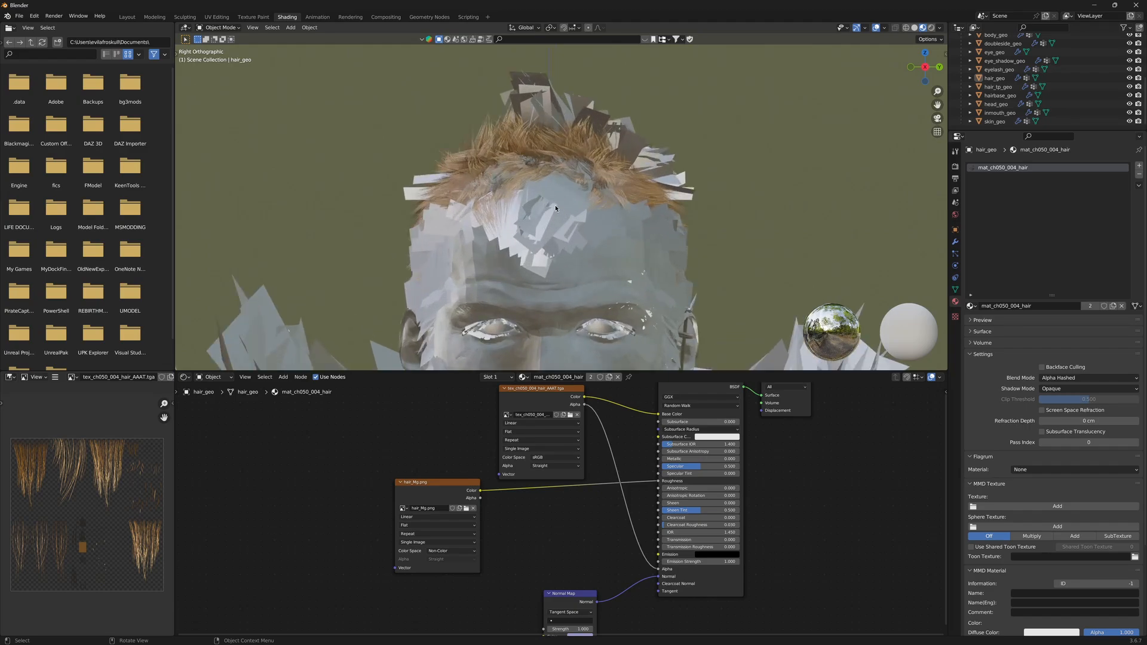
scroll(555, 208, down, 5)
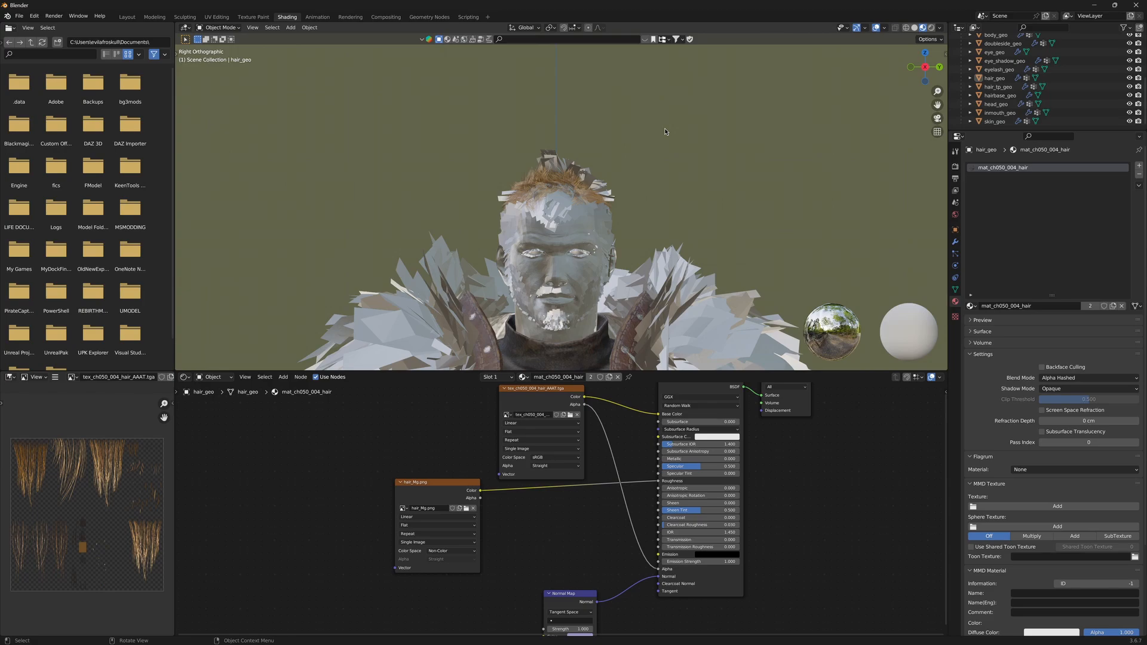
scroll(657, 232, down, 2)
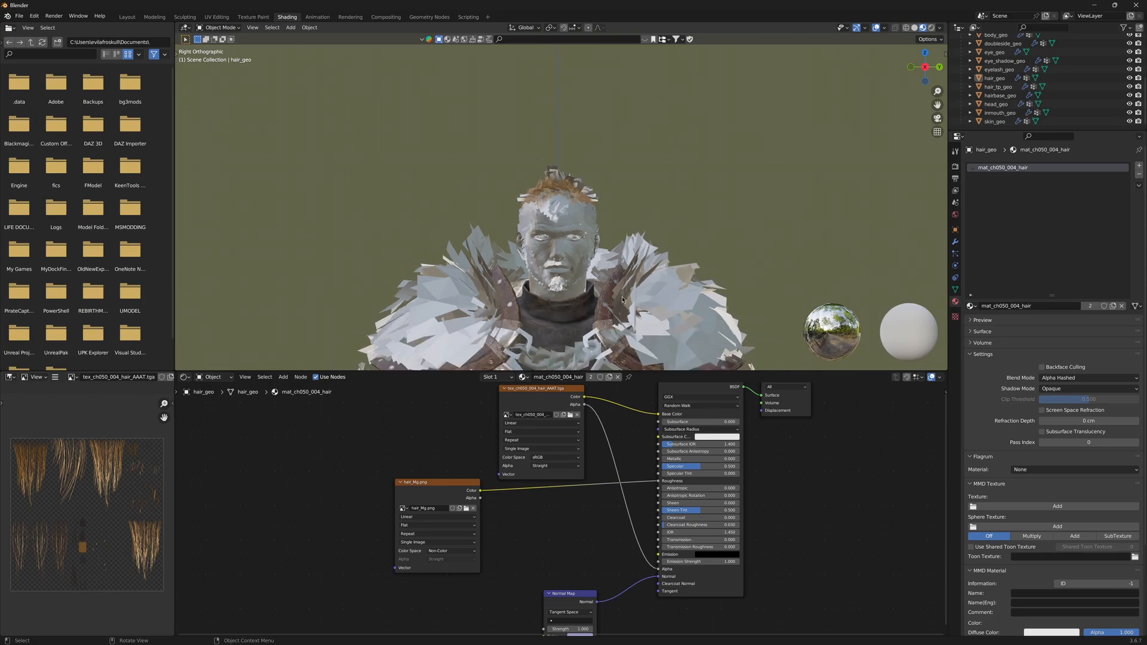
shift+middle_drag(622, 344, 614, 207)
scroll(612, 219, up, 1)
scroll(612, 219, down, 4)
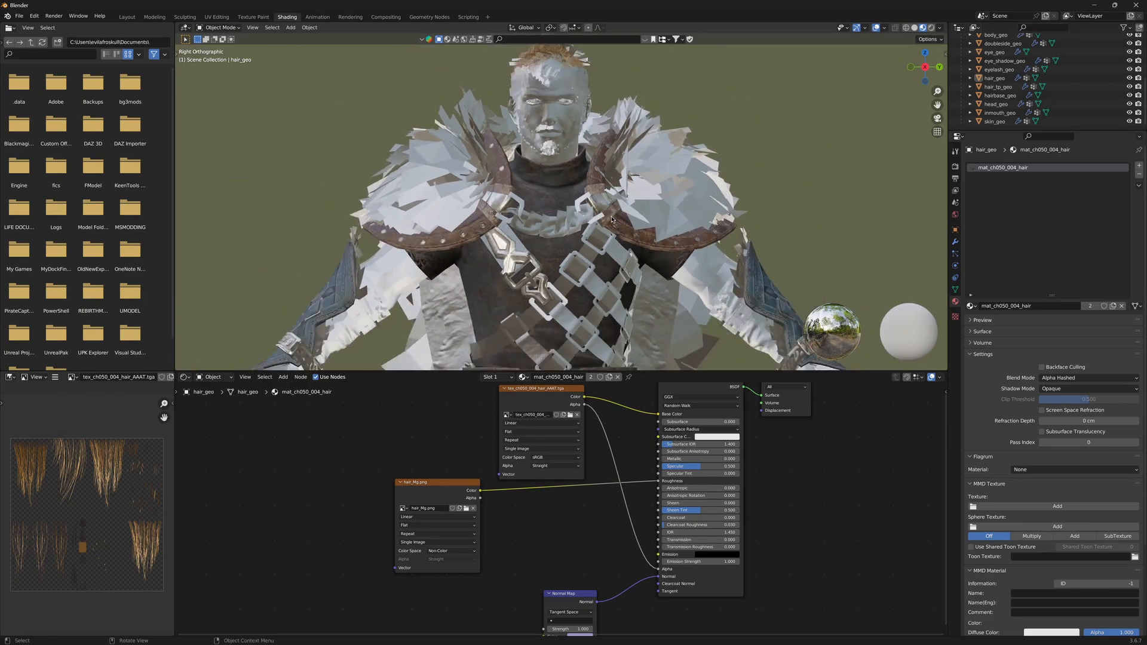
Step: Check the character's full body and the textured face at an angle, and switch to the Layout workspace
scroll(611, 222, up, 4)
scroll(612, 224, down, 5)
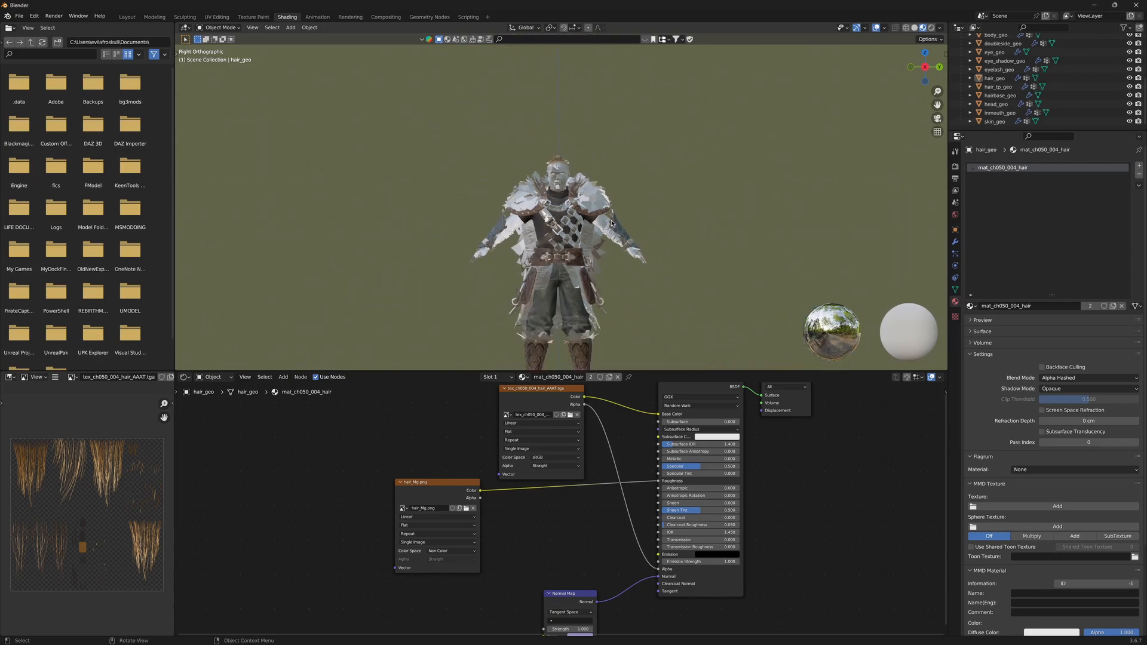
scroll(612, 224, up, 1)
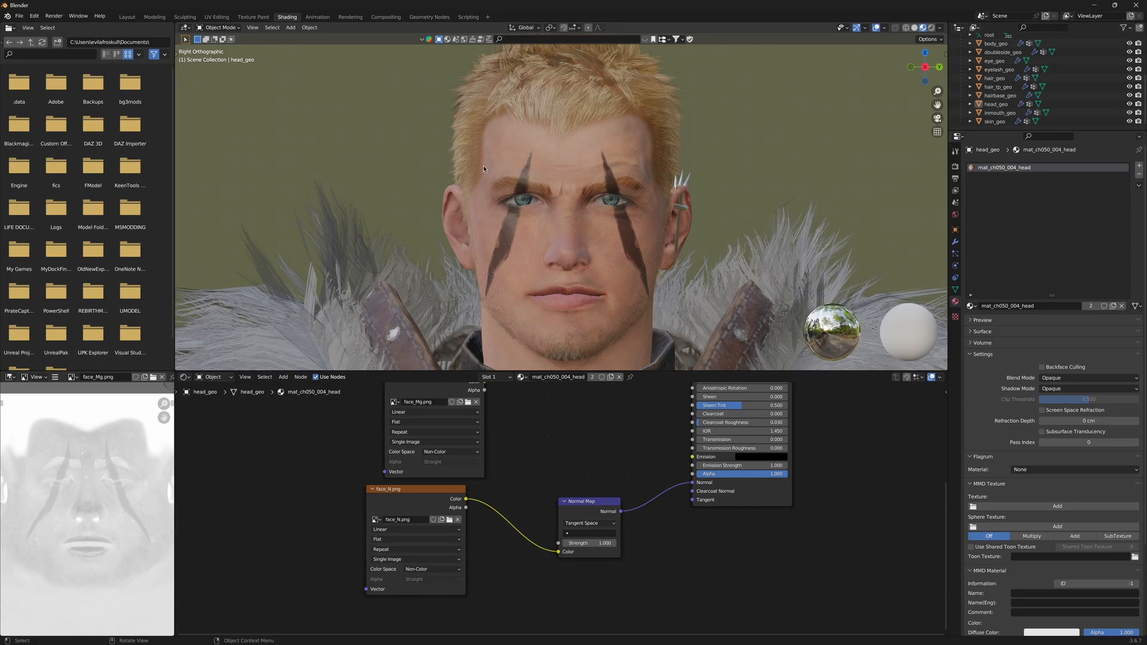
middle_drag(484, 169, 550, 169)
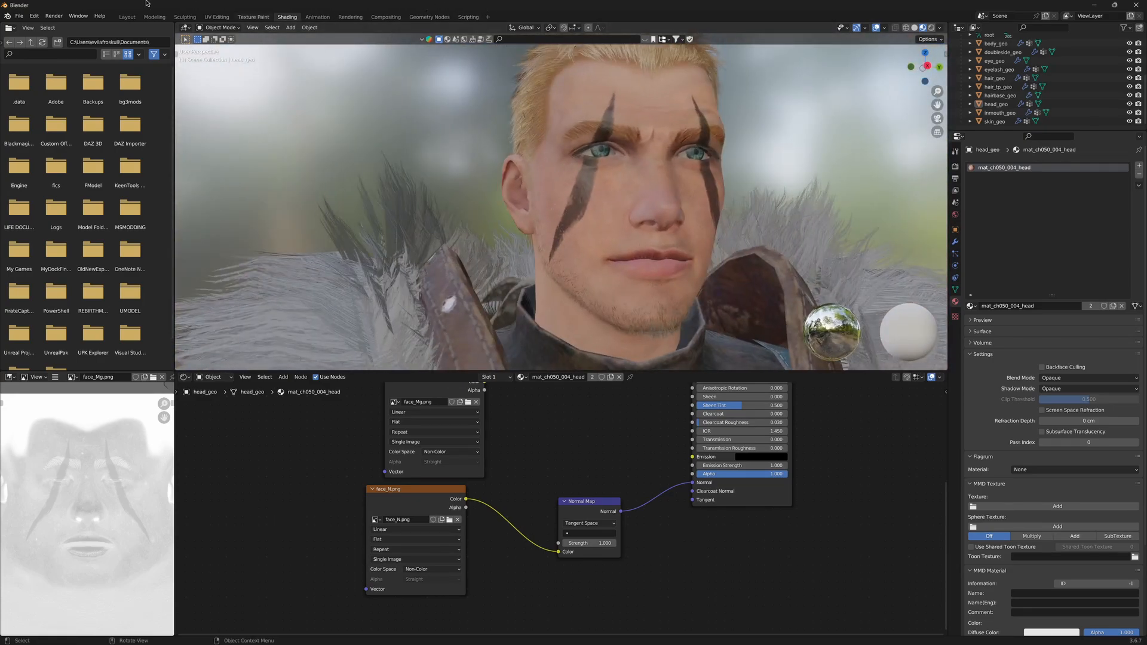
click(127, 17)
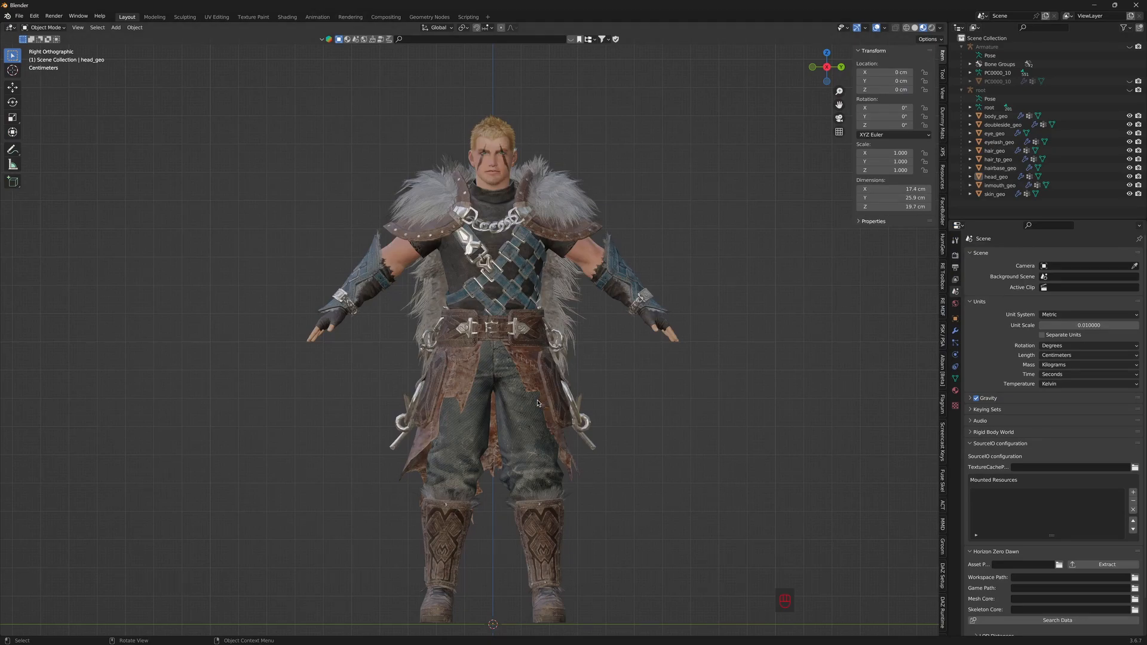
Step: Examine the fully textured character from the front, the side and a three-quarter angle, including the fur cape and armour
mouse_move(551, 402)
middle_down()
mouse_move(436, 388)
mouse_move(366, 414)
mouse_move(563, 414)
middle_up()
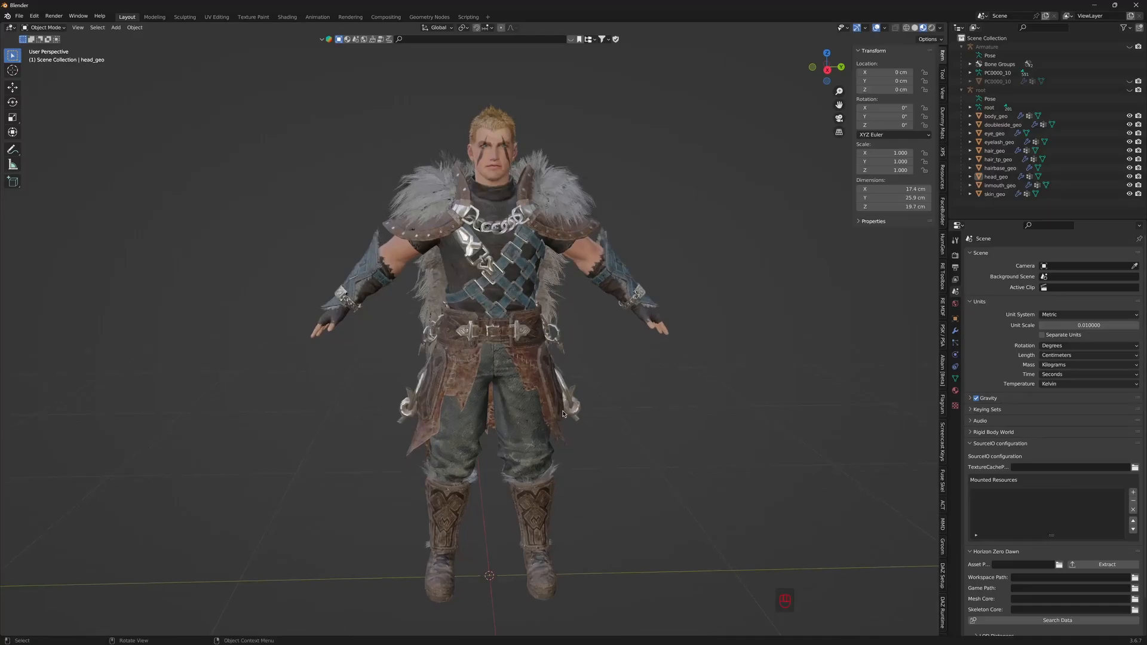
key(KP_3)
scroll(562, 286, up, 3)
shift+middle_drag(634, 277, 634, 342)
middle_drag(633, 342, 503, 368)
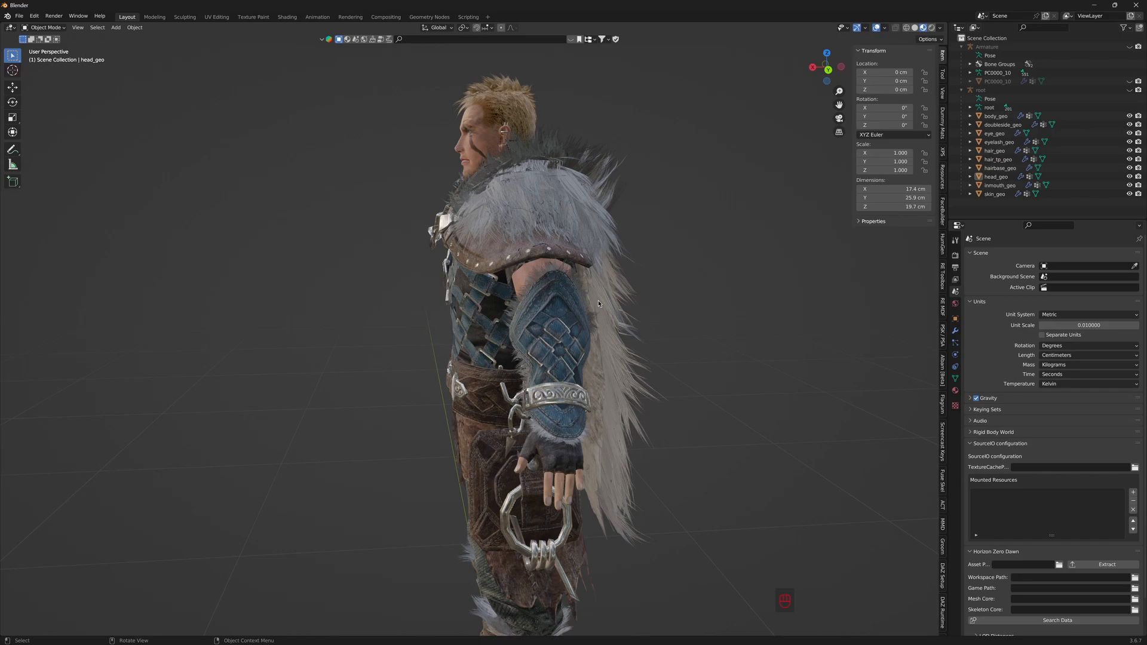
key(KP_3)
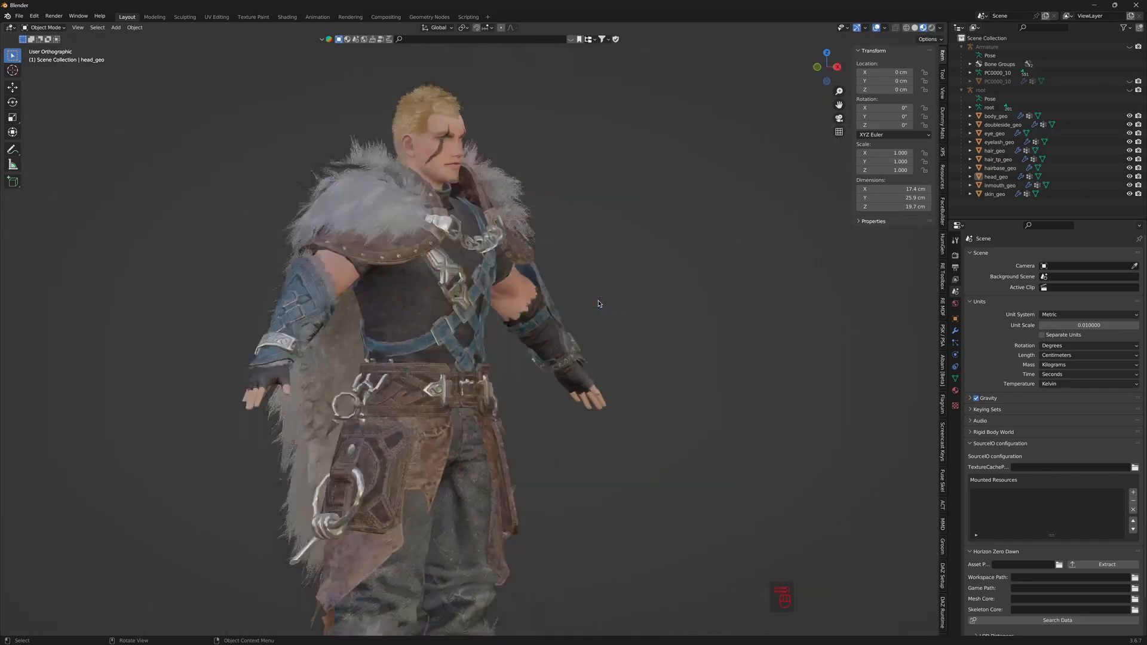
scroll(619, 311, up, 3)
shift+middle_drag(619, 311, 741, 452)
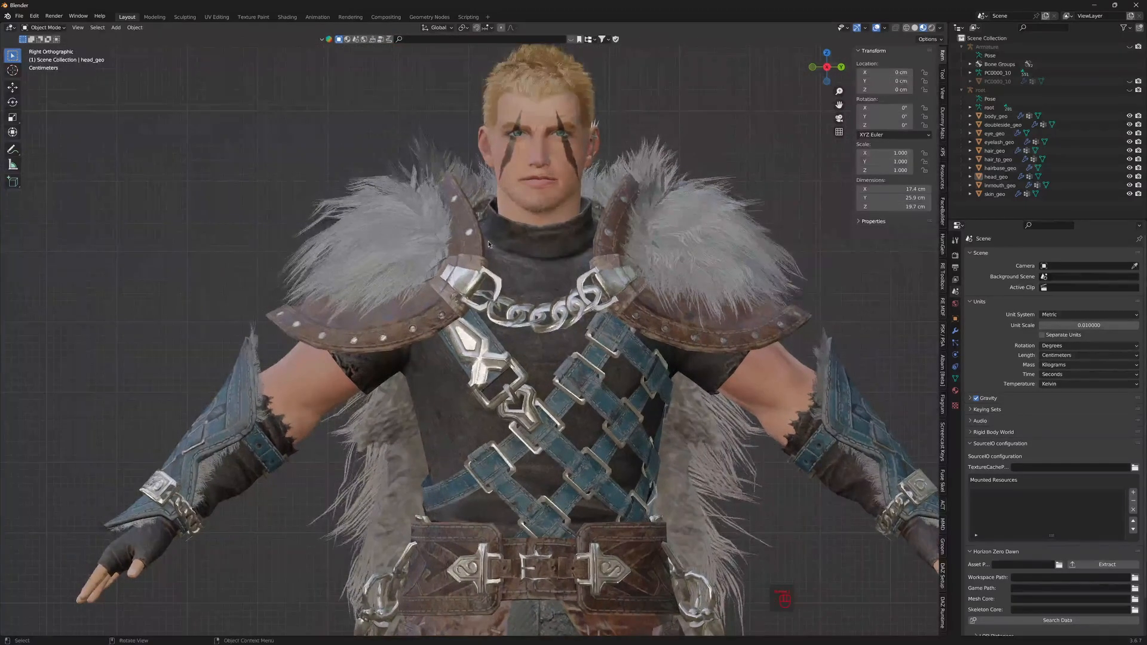
Step: Unhide the PC0000_10 mesh and compare its body and head fit with the textured character
click(1130, 81)
scroll(609, 159, down, 4)
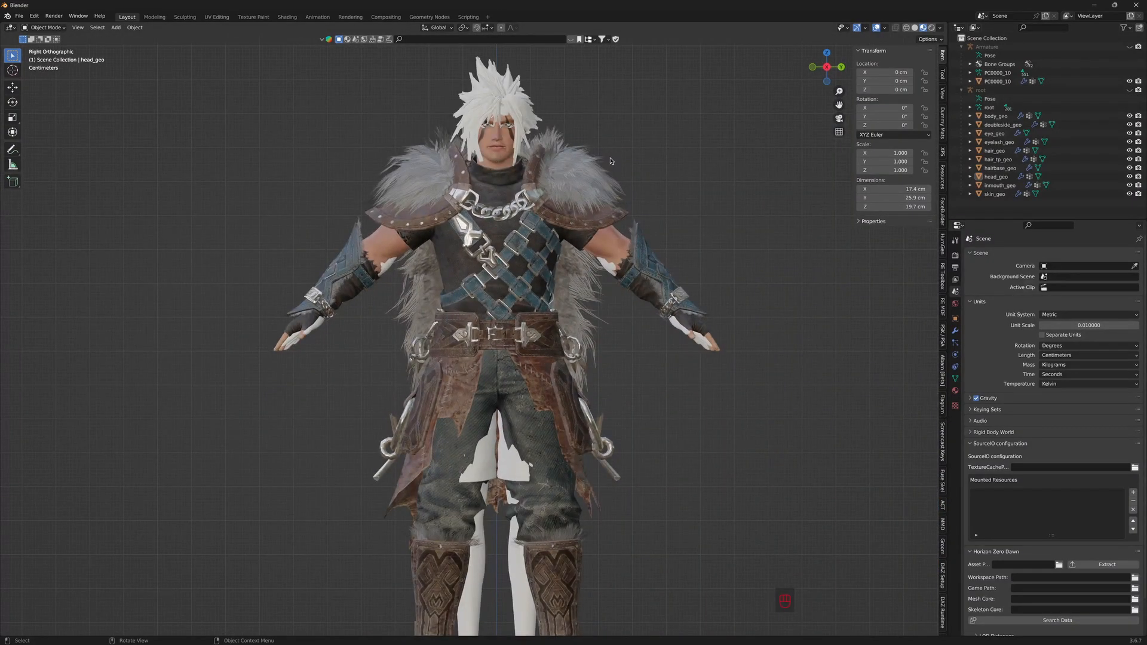
scroll(576, 321, down, 2)
scroll(576, 322, up, 3)
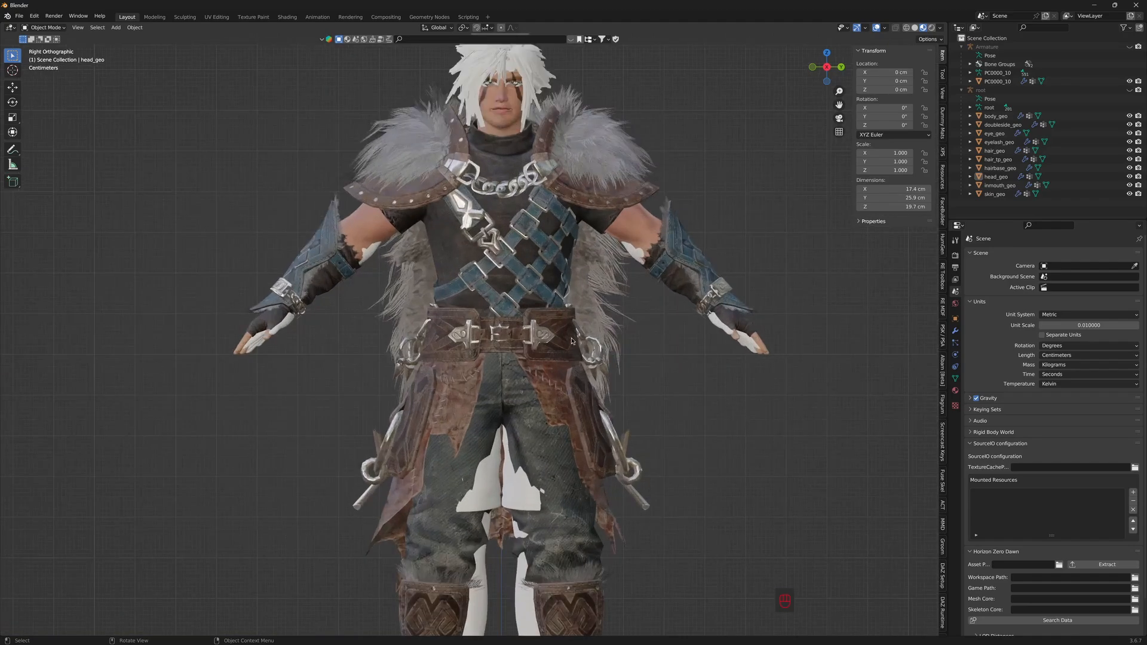
scroll(570, 341, down, 3)
shift+middle_drag(571, 342, 507, 342)
scroll(542, 282, up, 4)
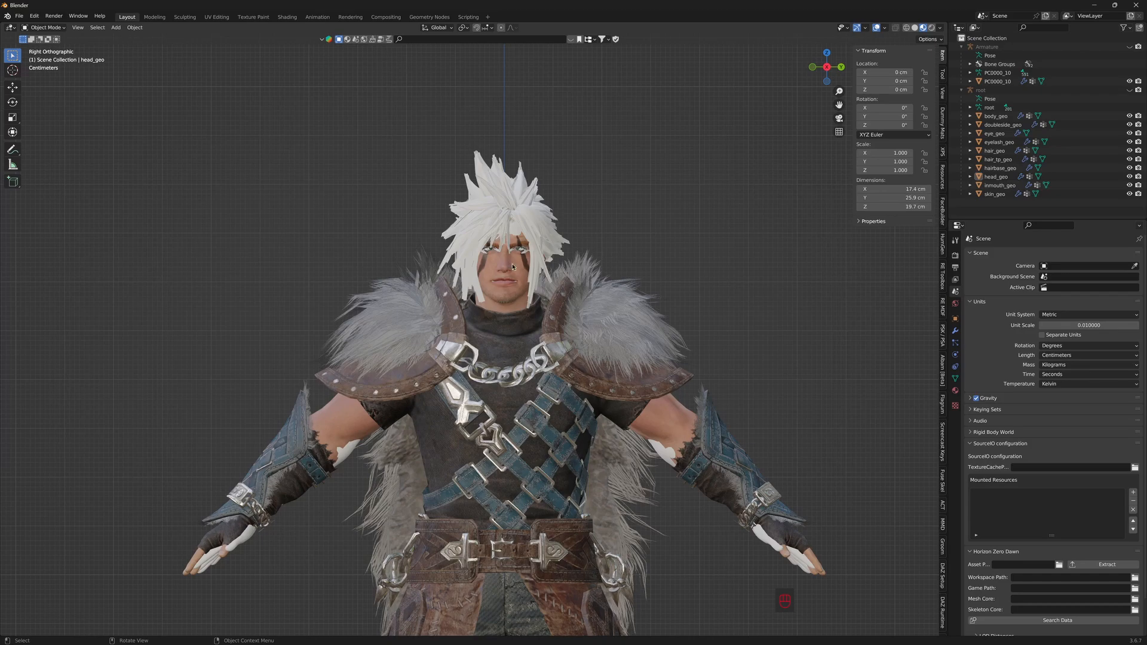
scroll(513, 267, up, 4)
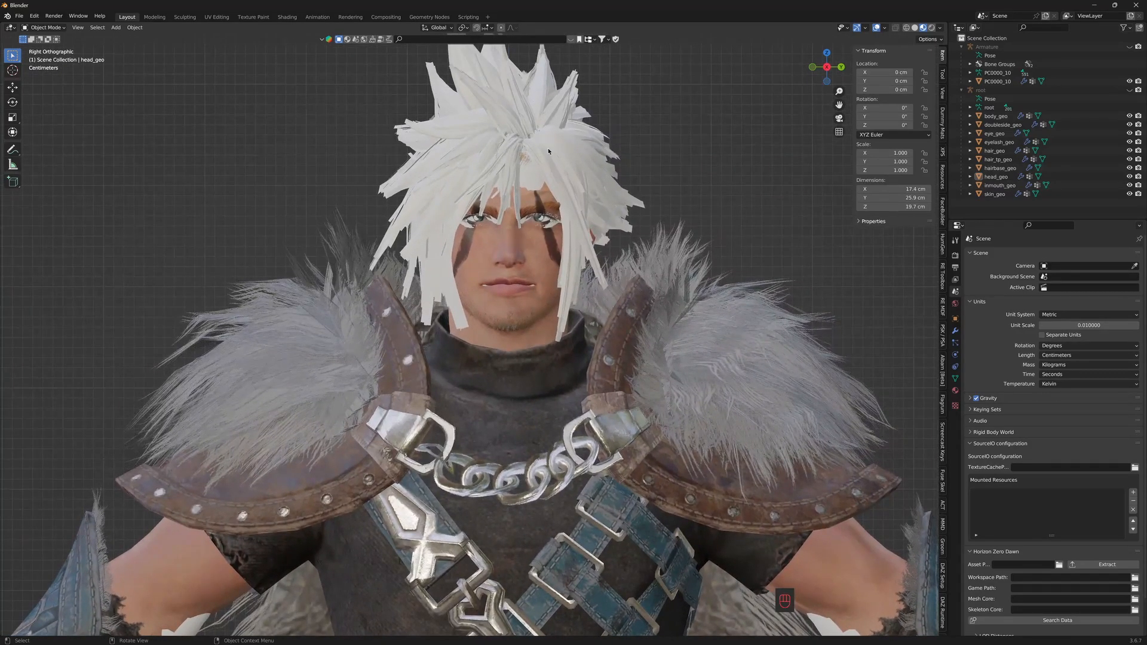
Step: Select the PC0000_10 mesh and hide it in the viewport
click(566, 88)
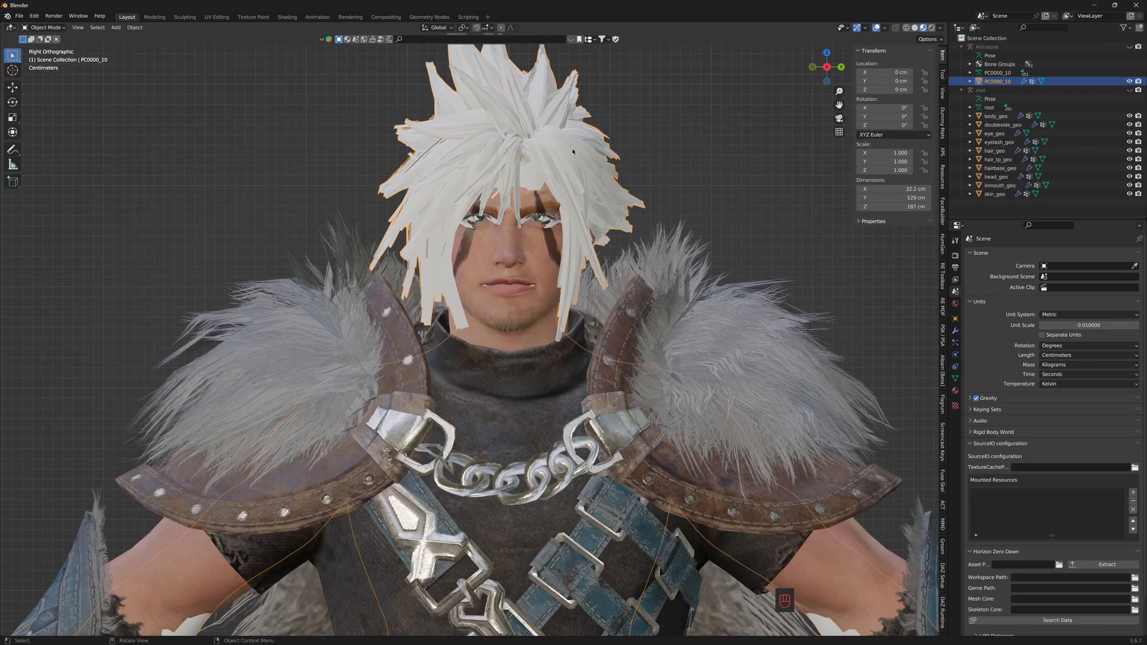
click(1130, 81)
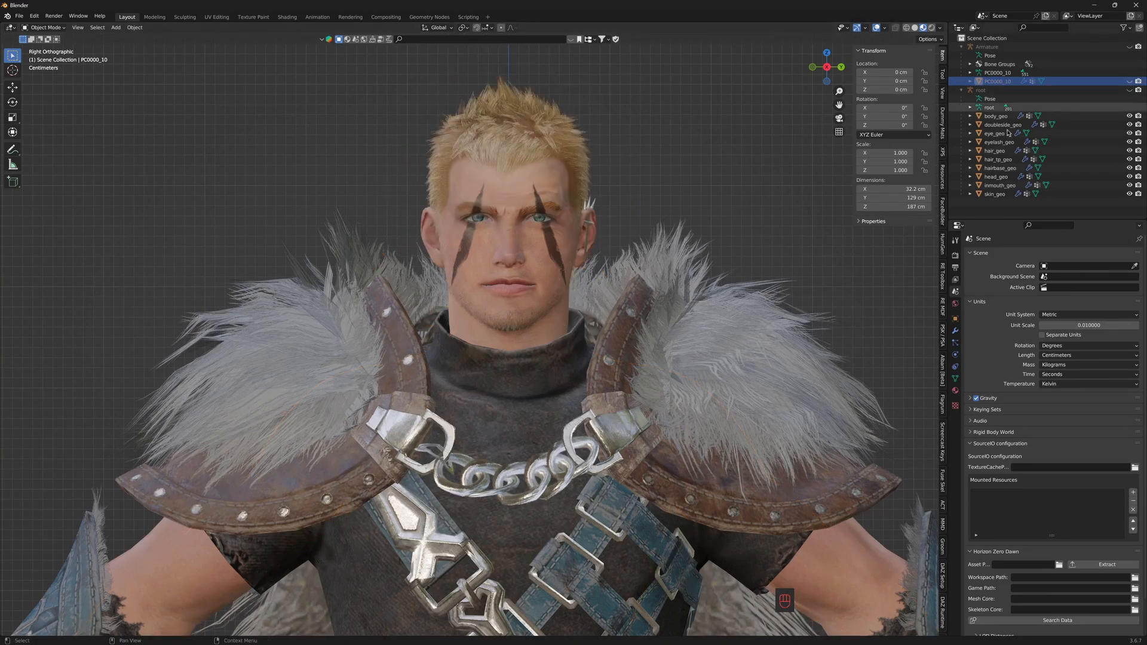
Step: Examine the character's face, fur shoulders, chest straps and lower outfit from above and from the front
scroll(602, 211, down, 1)
middle_drag(602, 210, 625, 263)
scroll(494, 245, up, 4)
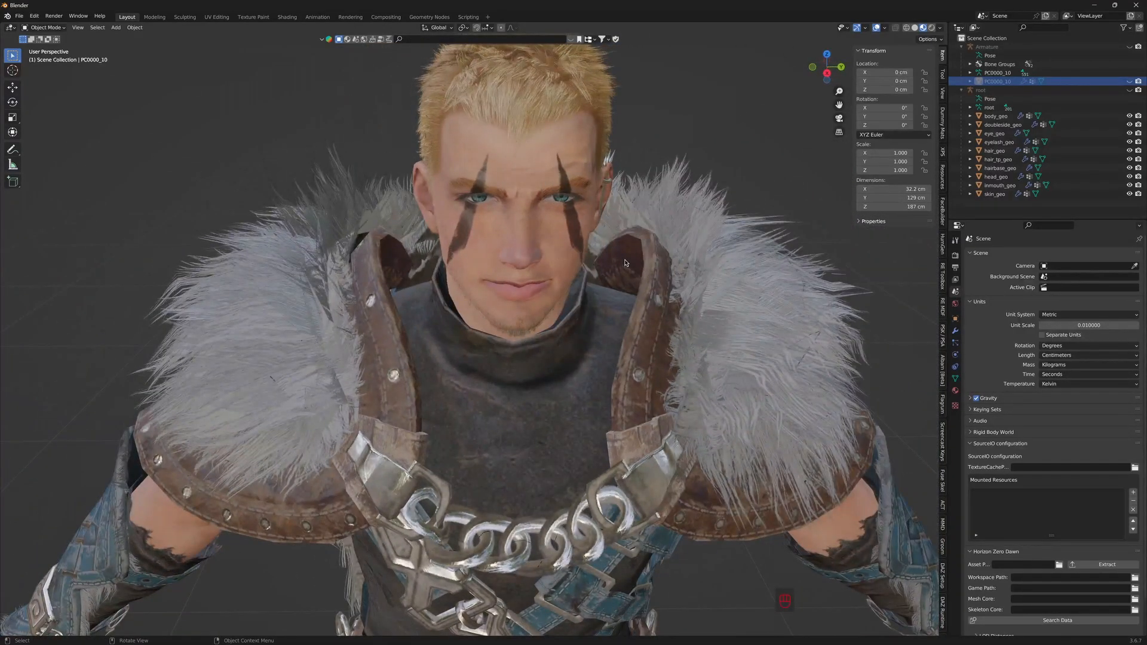
key(KP_3)
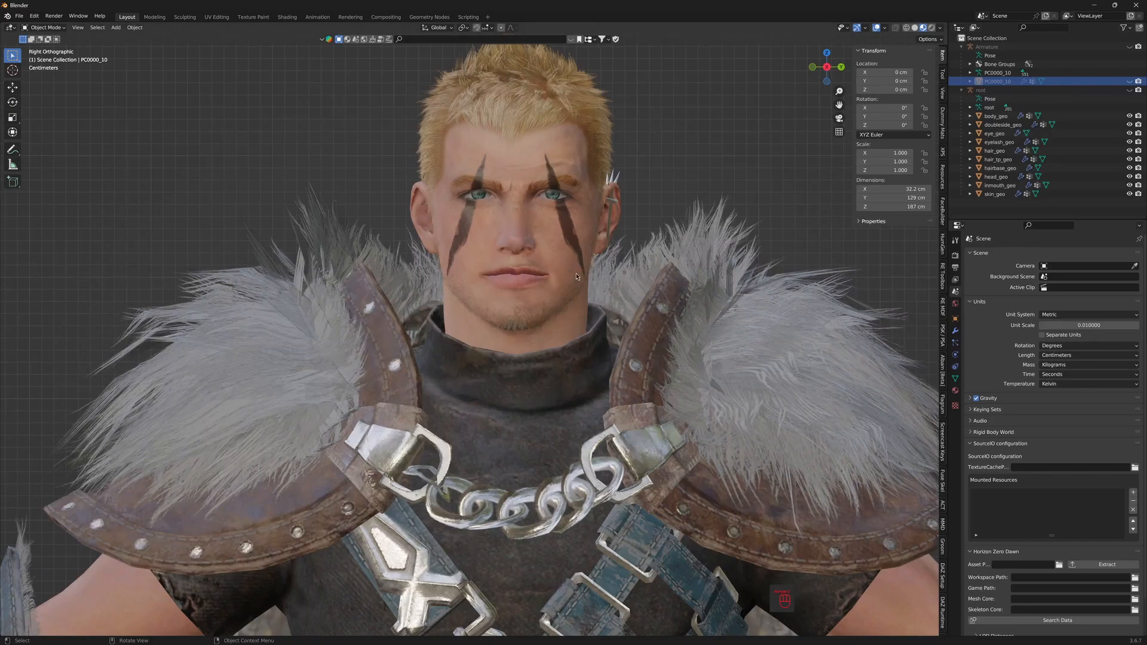
key(Home)
scroll(576, 302, up, 5)
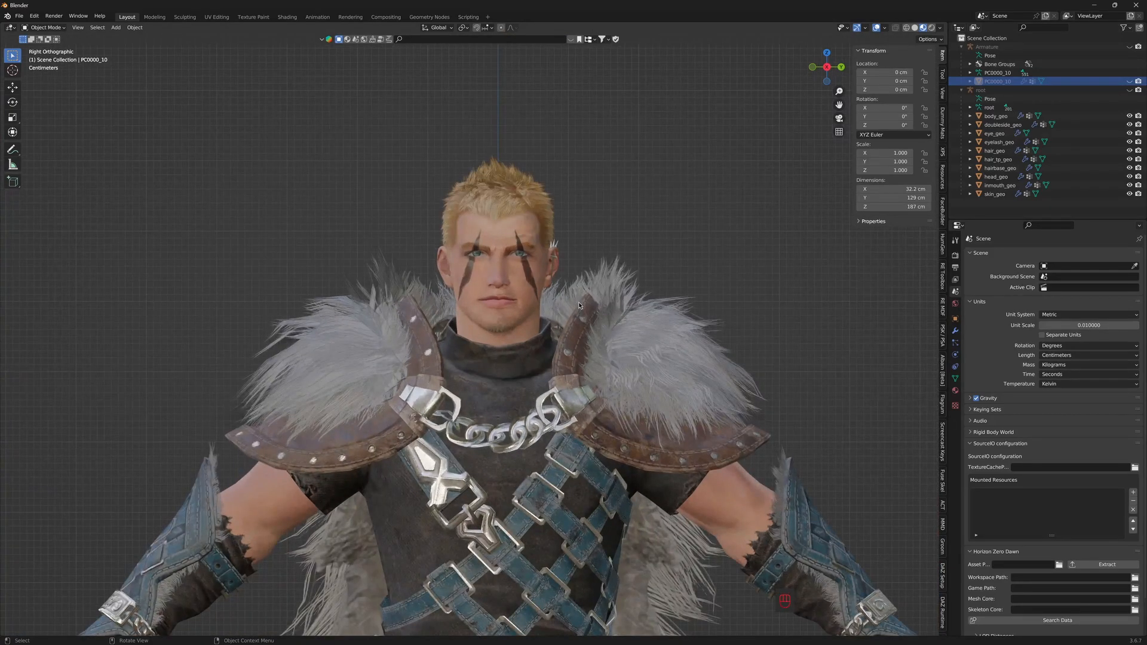
scroll(551, 356, down, 5)
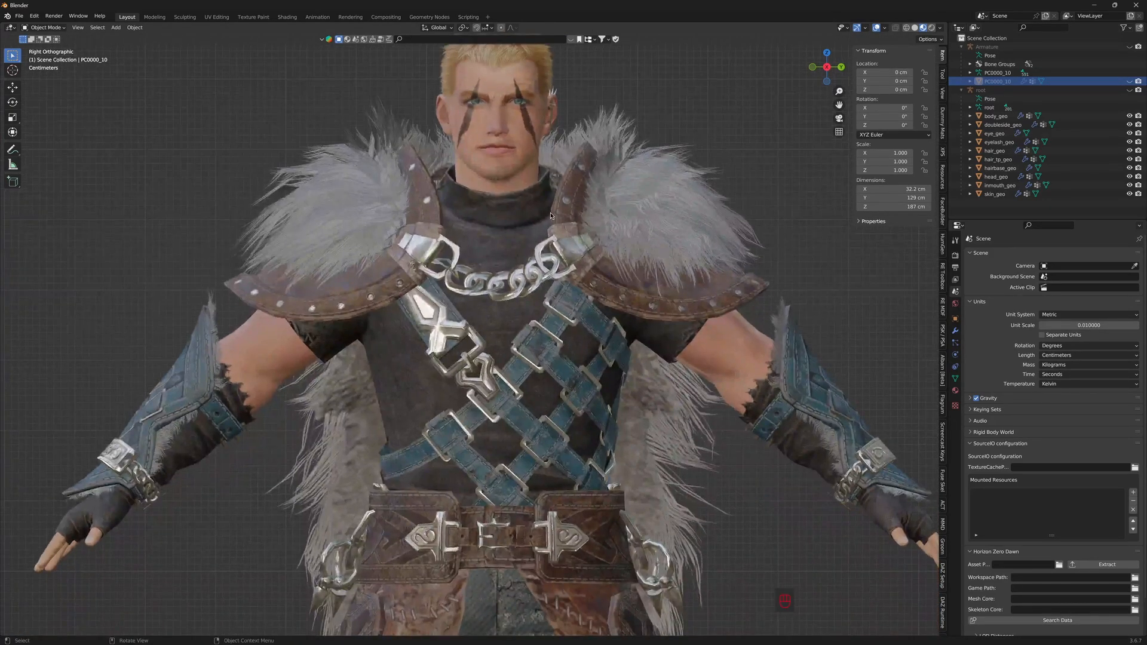
scroll(544, 224, up, 5)
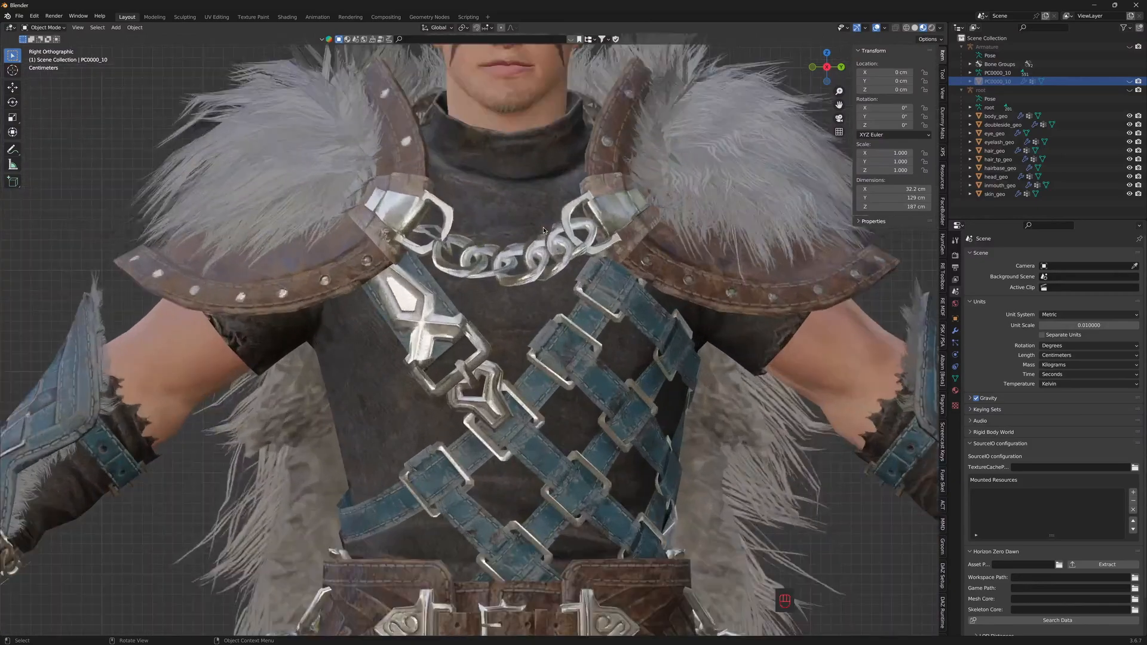
scroll(543, 228, down, 3)
shift+middle_drag(543, 233, 568, 125)
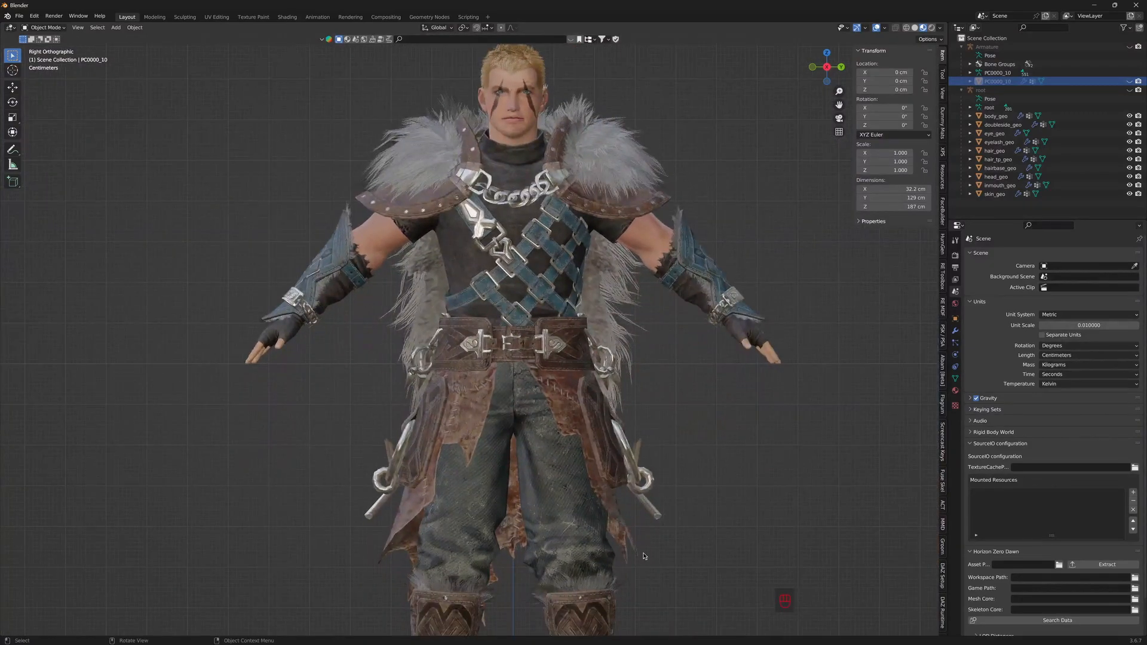